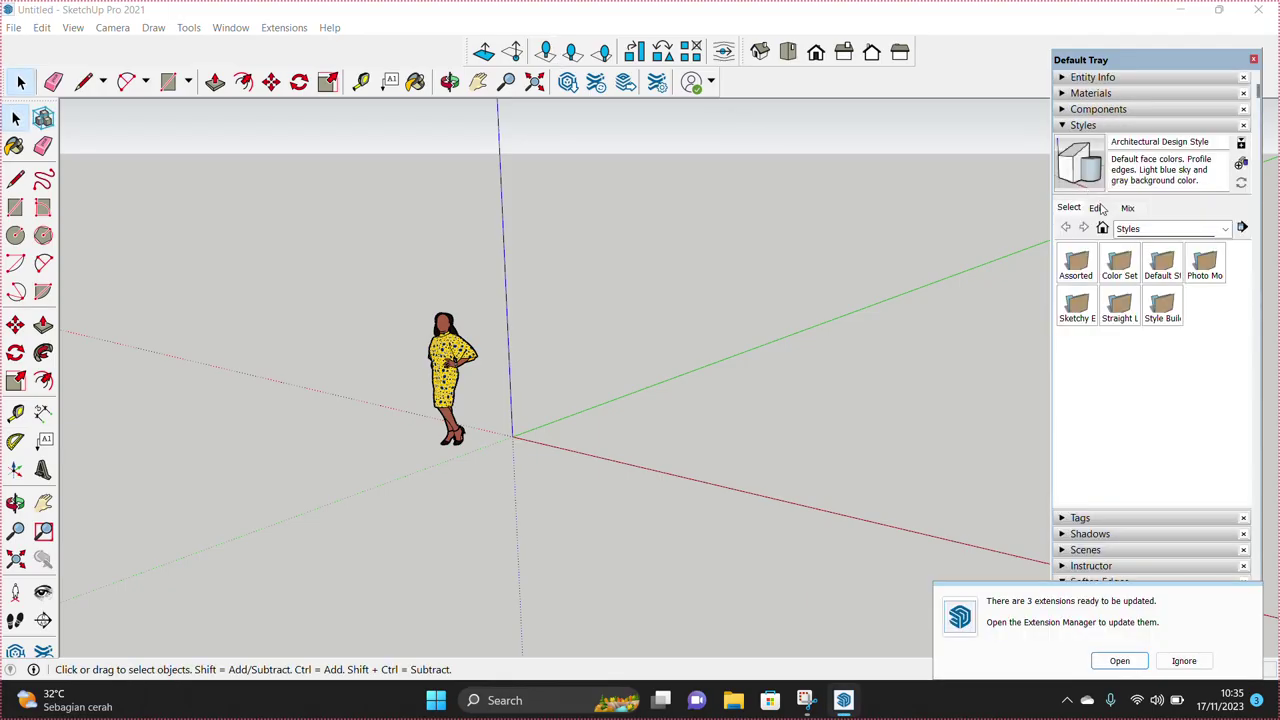
Step: Turn off profile and dash edges in the style, and erase the default person figure
{"action": "left_click", "coordinate": [1097, 207]}
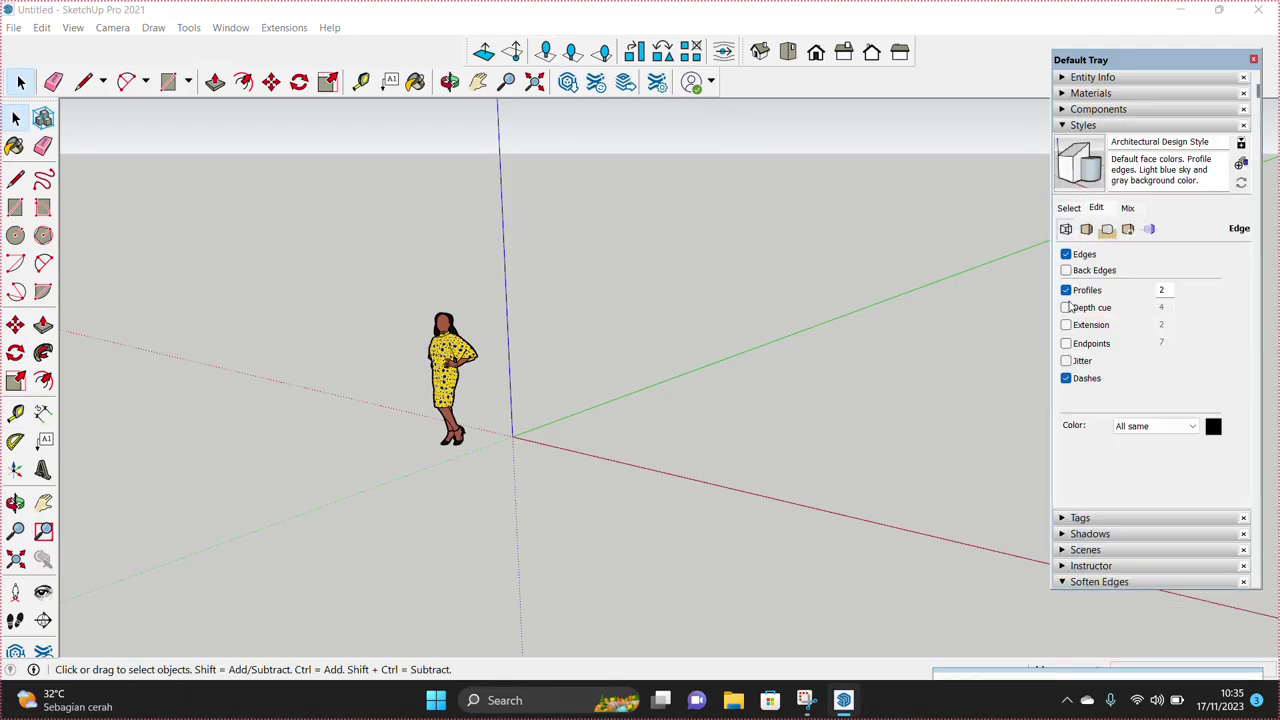
{"action": "right_click", "coordinate": [458, 375]}
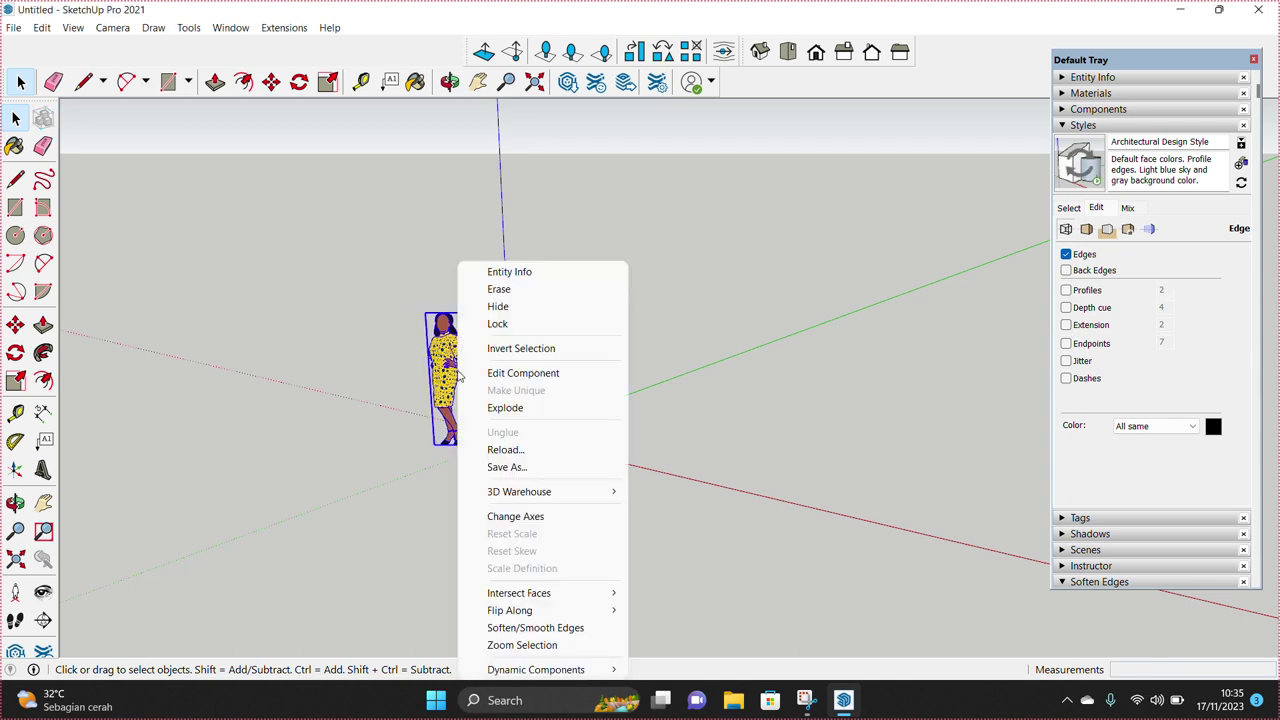
{"action": "left_click", "coordinate": [532, 292]}
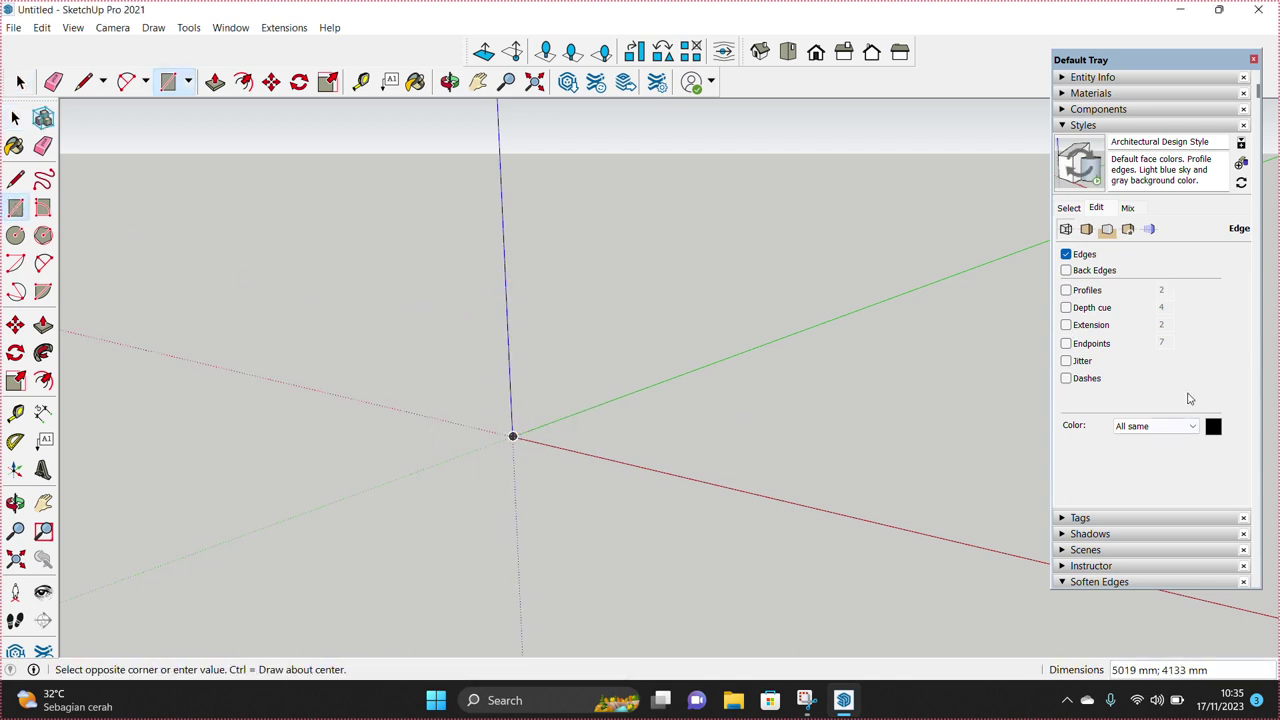
Step: Finish the ground rectangle and scale it wider along the red axis
{"action": "left_click", "coordinate": [1040, 294]}
{"action": "key", "text": "space"}
{"action": "right_click", "coordinate": [842, 380]}
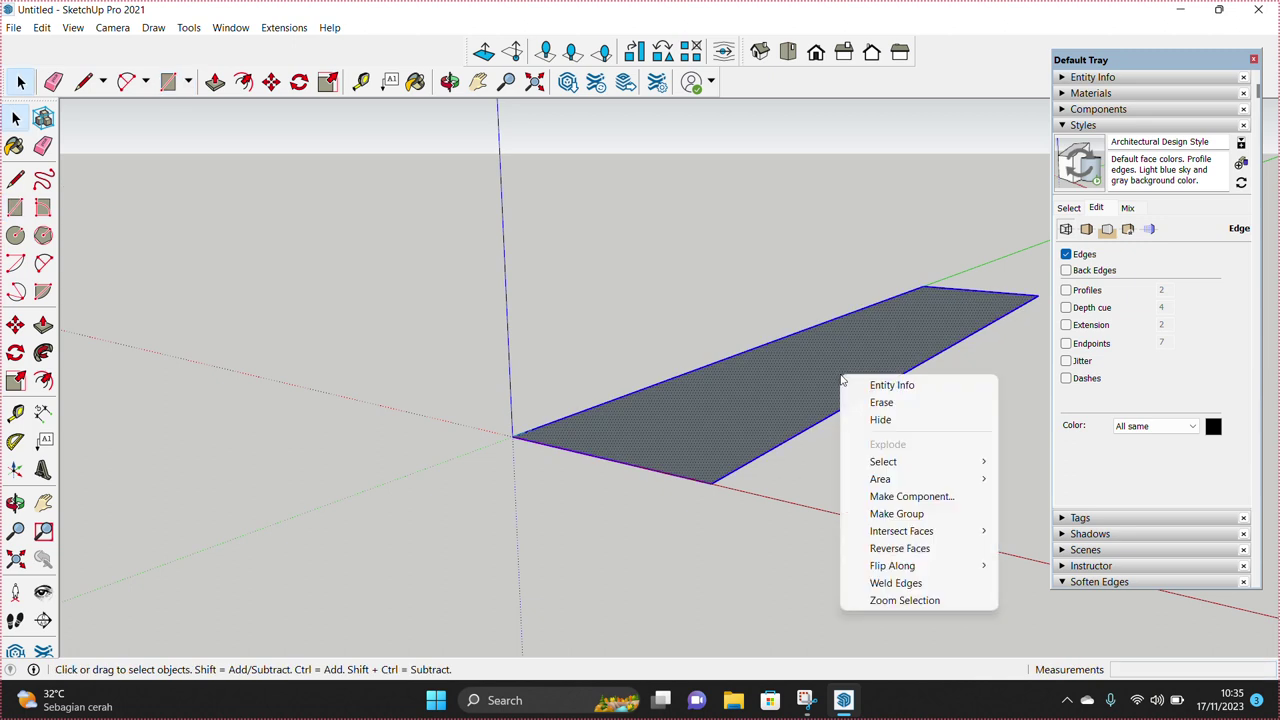
{"action": "left_click", "coordinate": [898, 515]}
{"action": "middle_click_drag", "start_coordinate": [800, 366], "coordinate": [644, 383]}
{"action": "key", "text": "s"}
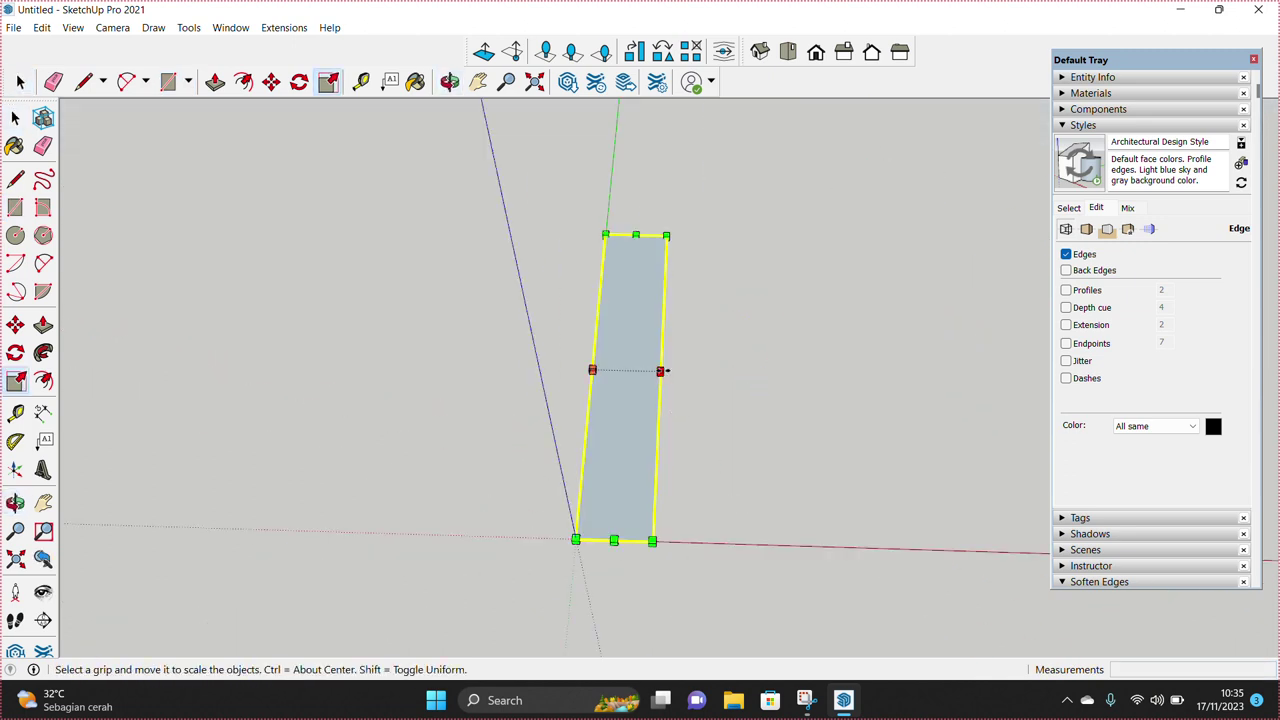
{"action": "left_click_drag", "start_coordinate": [663, 371], "coordinate": [1063, 395]}
Step: Outline the first room with the Line tool
{"action": "key", "text": "l"}
{"action": "scroll", "coordinate": [884, 360], "scroll_direction": "up", "scroll_amount": 3}
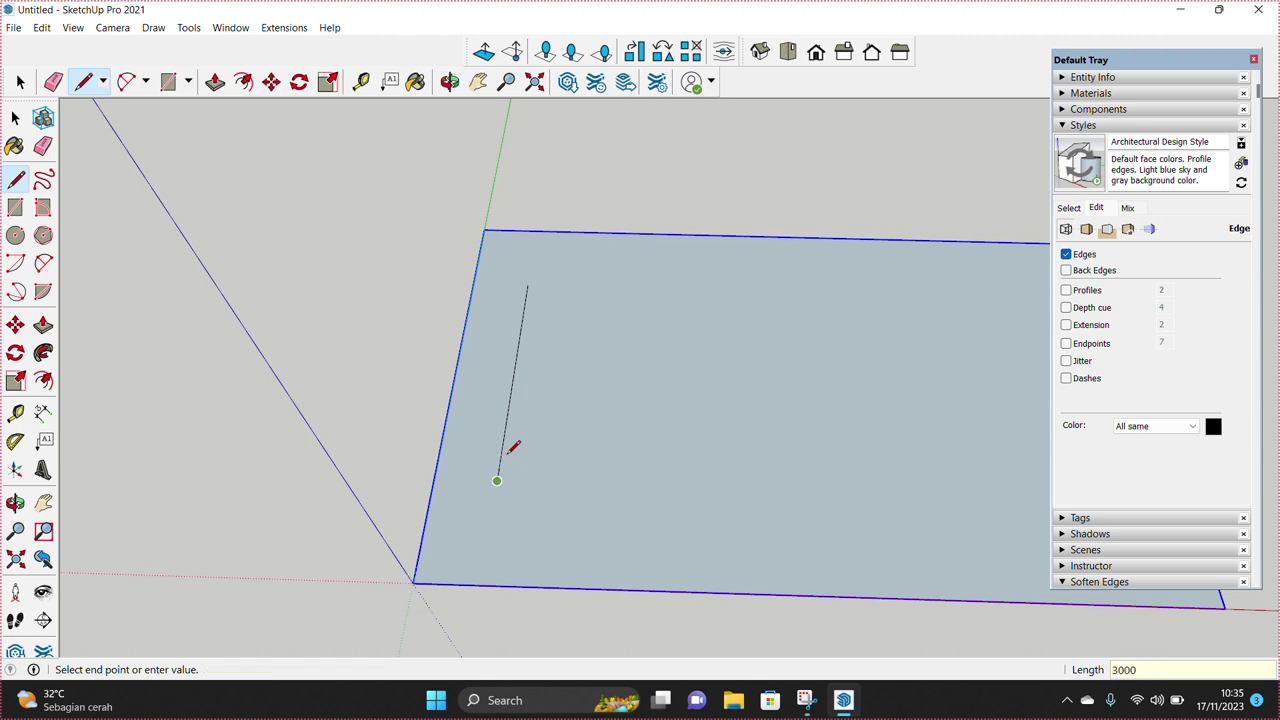
{"action": "scroll", "coordinate": [511, 447], "scroll_direction": "down", "scroll_amount": 3}
{"action": "key", "text": "space"}
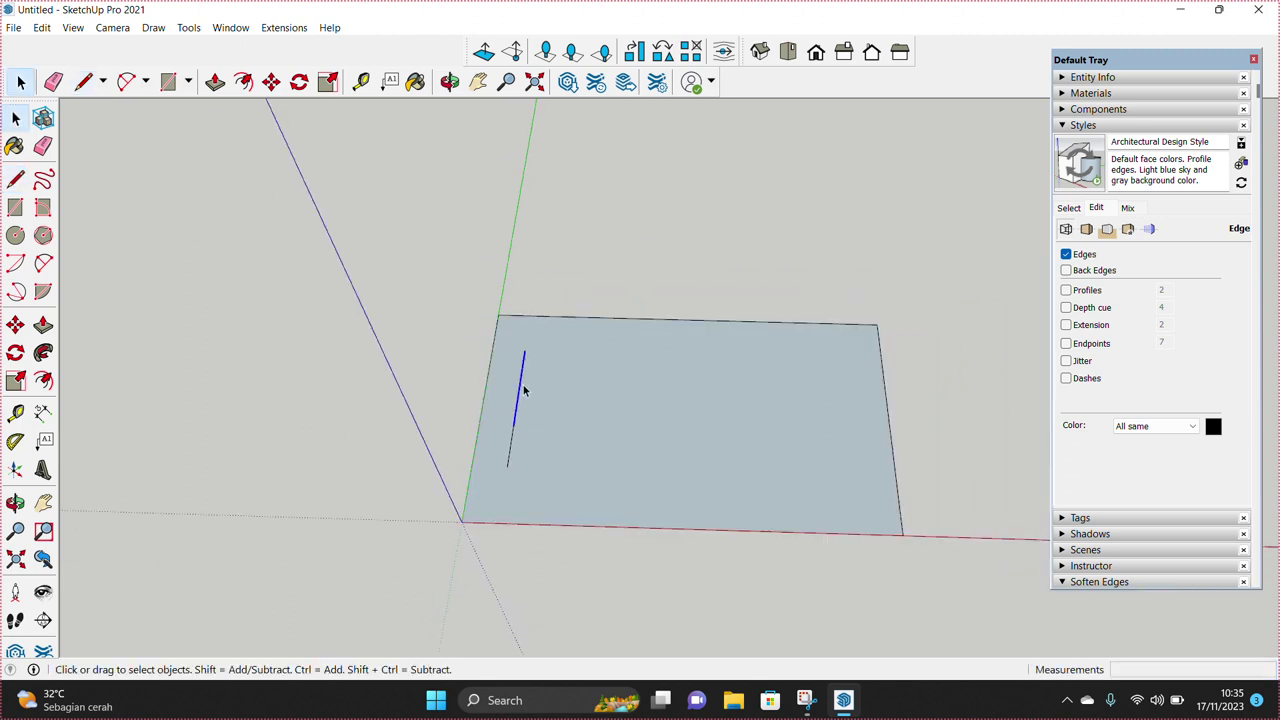
{"action": "scroll", "coordinate": [568, 405], "scroll_direction": "up", "scroll_amount": 1}
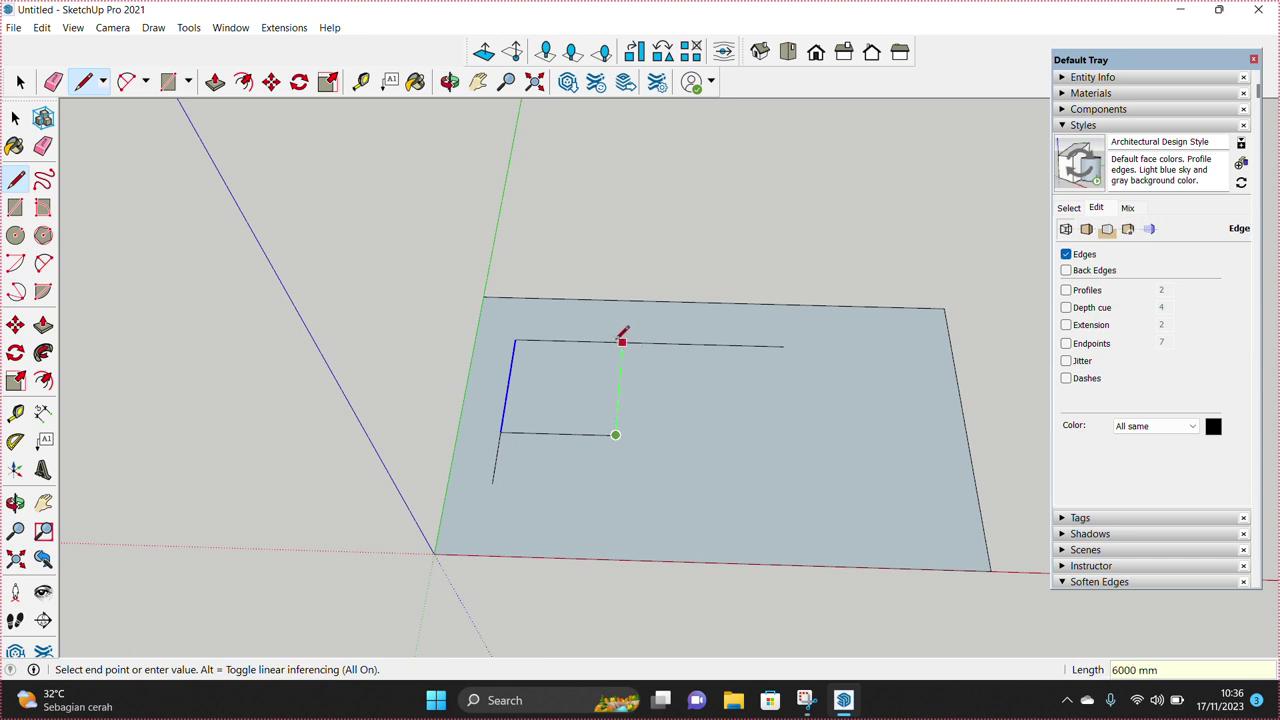
Step: Copy the first room rectangle alongside itself to make a row of four rooms
{"action": "key", "text": "space"}
{"action": "left_click", "coordinate": [587, 414]}
{"action": "left_click", "coordinate": [500, 433]}
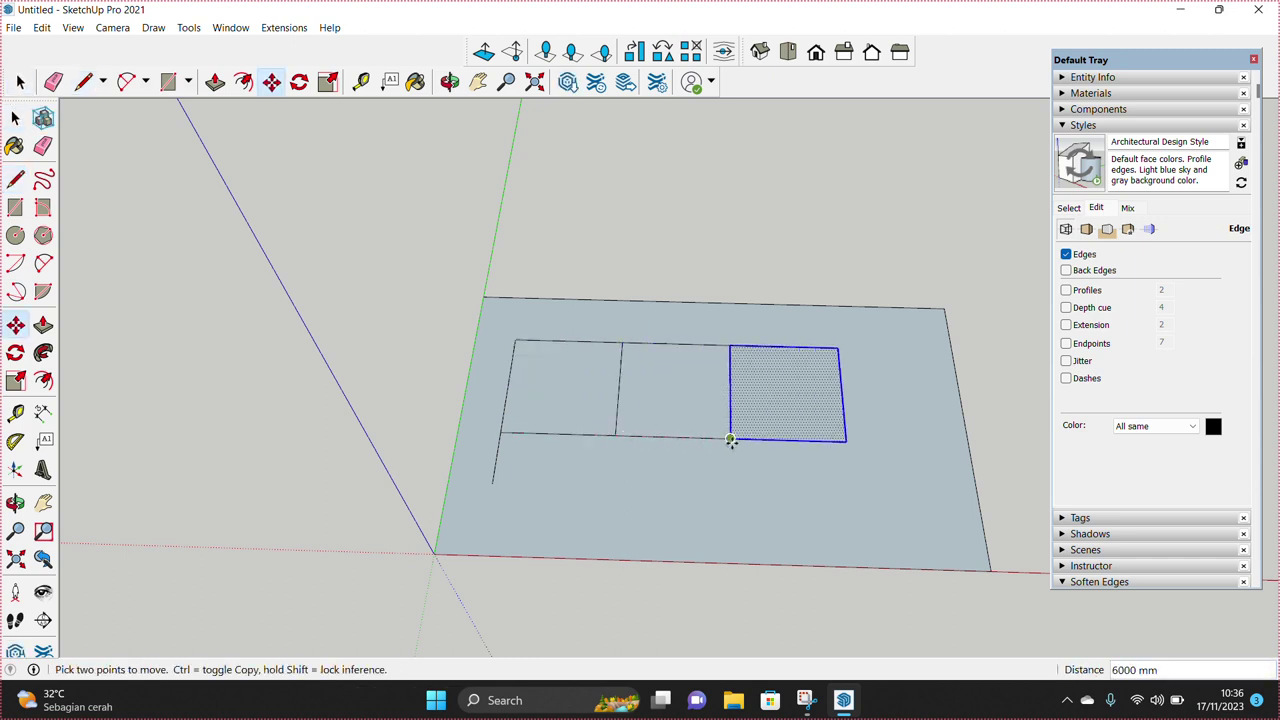
{"action": "left_click", "coordinate": [731, 438]}
{"action": "key", "text": "space"}
{"action": "scroll", "coordinate": [640, 443], "scroll_direction": "down", "scroll_amount": 2}
Step: Widen the ground face to the right and move all room outlines farther inside it
{"action": "left_click", "coordinate": [630, 435]}
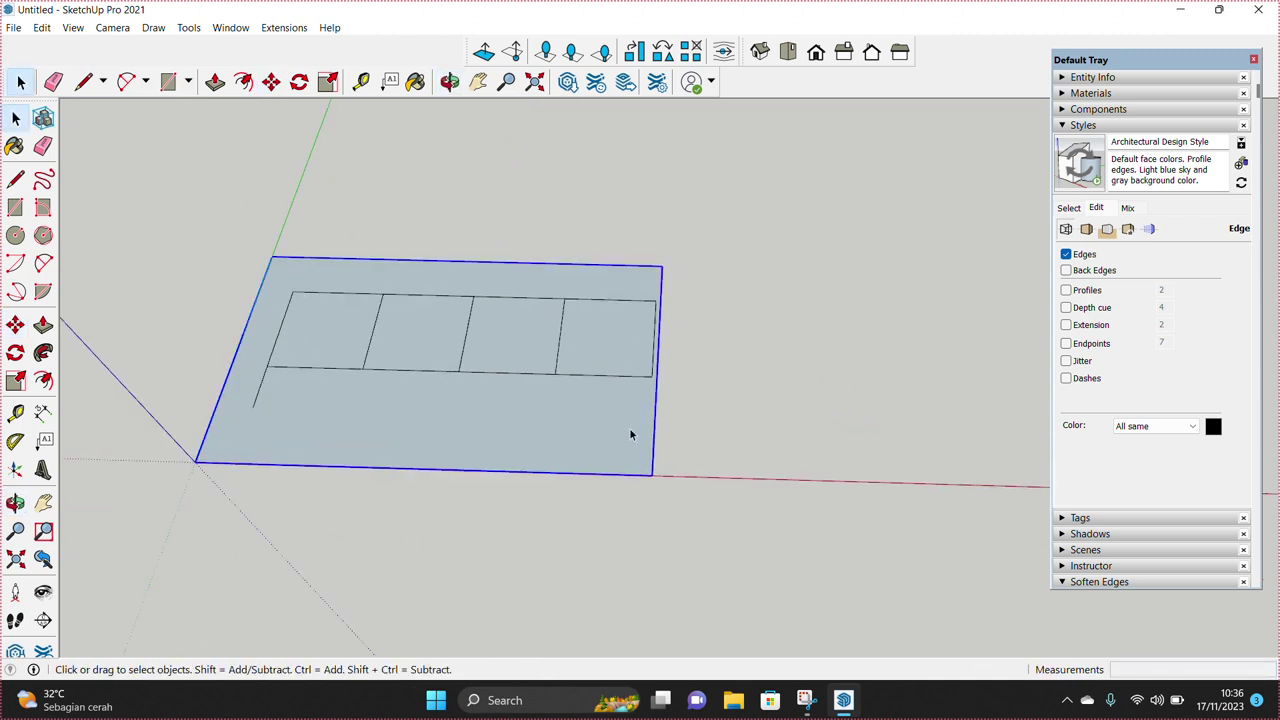
{"action": "left_click_drag", "start_coordinate": [657, 362], "coordinate": [960, 371]}
{"action": "key", "text": "space"}
{"action": "mouse_move", "coordinate": [260, 268]}
{"action": "left_mouse_down"}
{"action": "mouse_move", "coordinate": [449, 343]}
{"action": "mouse_move", "coordinate": [713, 409]}
{"action": "left_mouse_up"}
{"action": "middle_click_drag", "start_coordinate": [713, 409], "coordinate": [706, 414]}
{"action": "key", "text": "m"}
{"action": "left_click", "coordinate": [715, 415]}
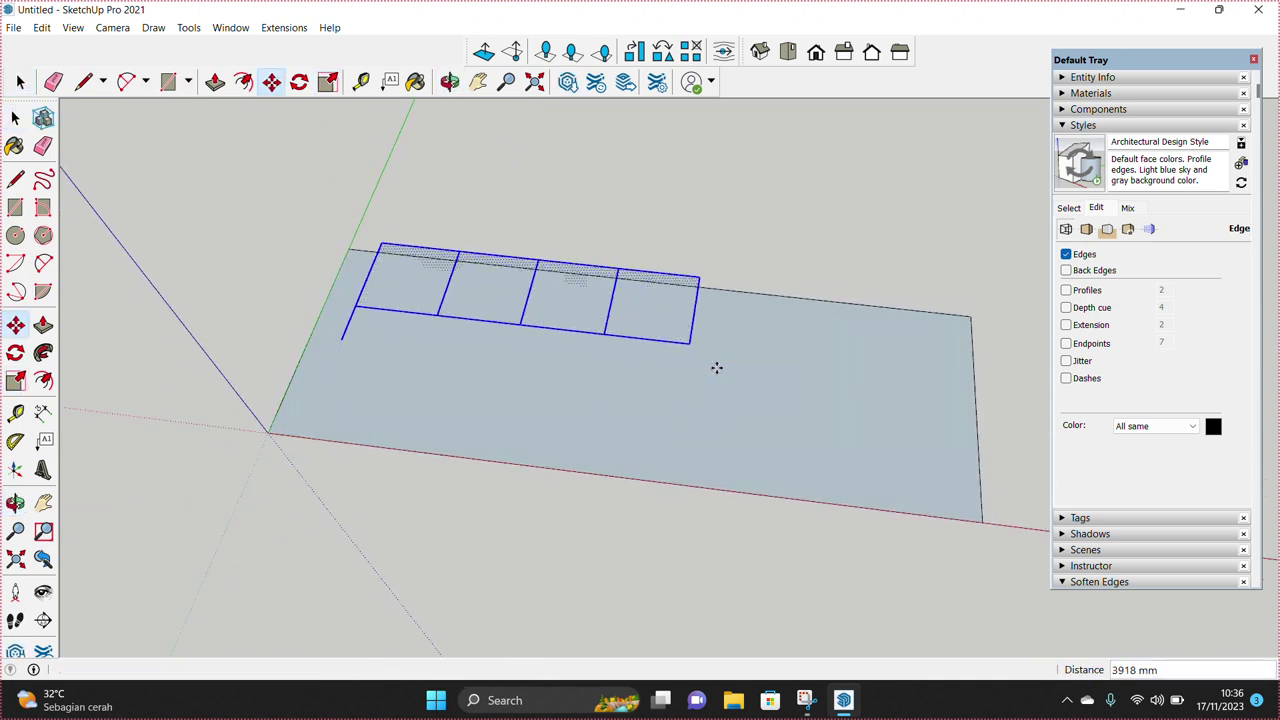
{"action": "left_click", "coordinate": [716, 368]}
Step: Stretch the ground face along the green axis and draw the corridor rectangle below the rooms
{"action": "key", "text": "s"}
{"action": "left_click_drag", "start_coordinate": [650, 282], "coordinate": [677, 206]}
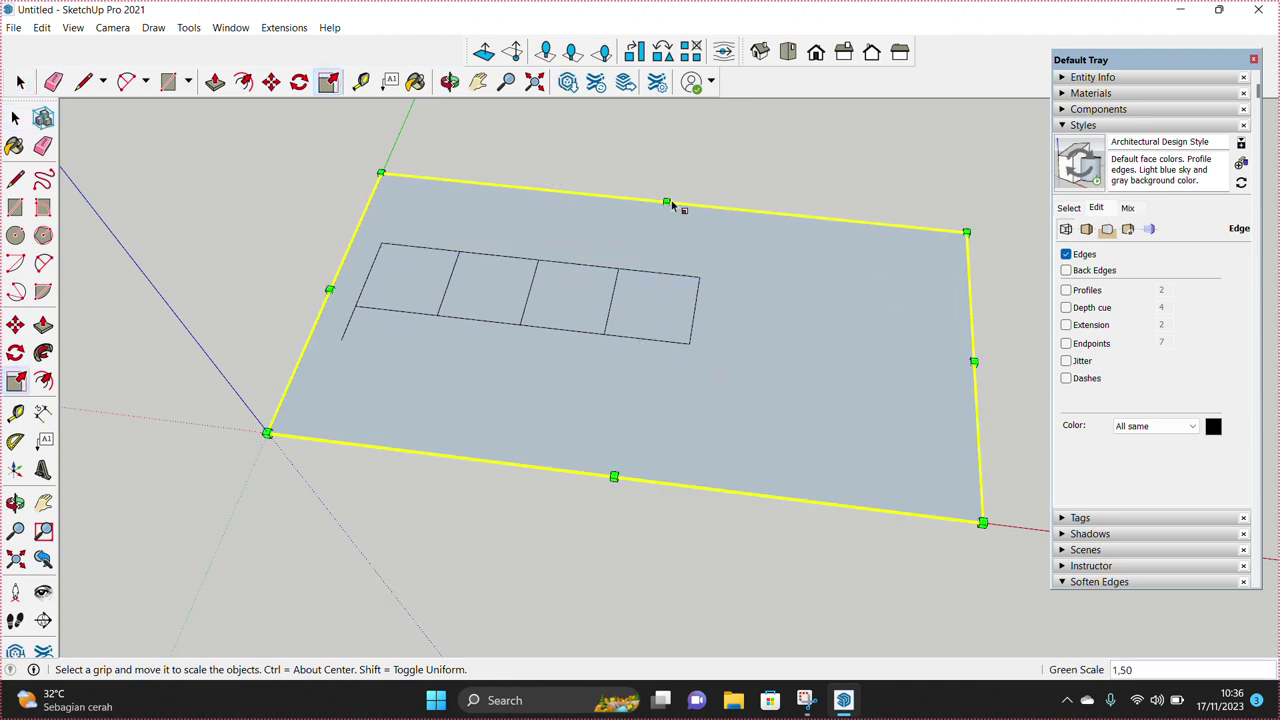
{"action": "key", "text": "space"}
{"action": "scroll", "coordinate": [523, 305], "scroll_direction": "up", "scroll_amount": 3}
{"action": "key", "text": "r"}
{"action": "left_click", "coordinate": [748, 365]}
{"action": "left_click", "coordinate": [349, 363]}
{"action": "key", "text": "space"}
{"action": "middle_click_drag", "start_coordinate": [349, 363], "coordinate": [648, 363]}
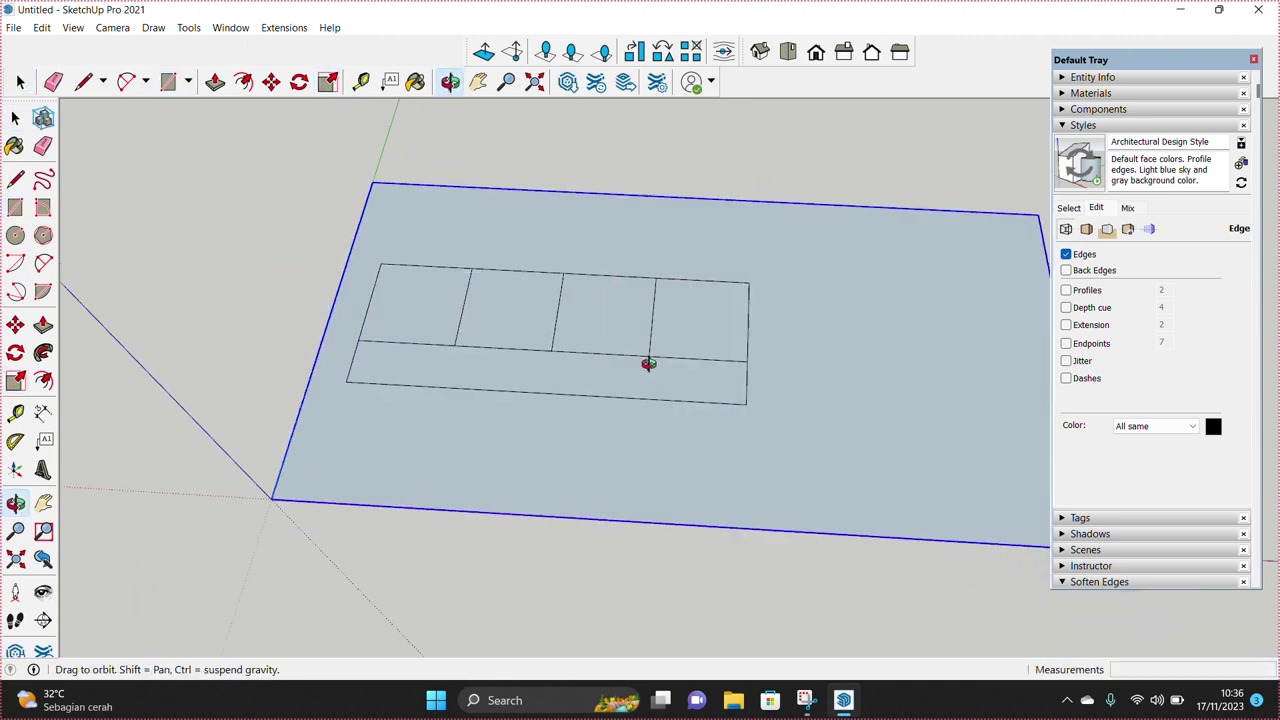
Step: Select the end room to copy it for the side wing
{"action": "left_click_drag", "start_coordinate": [634, 240], "coordinate": [813, 379]}
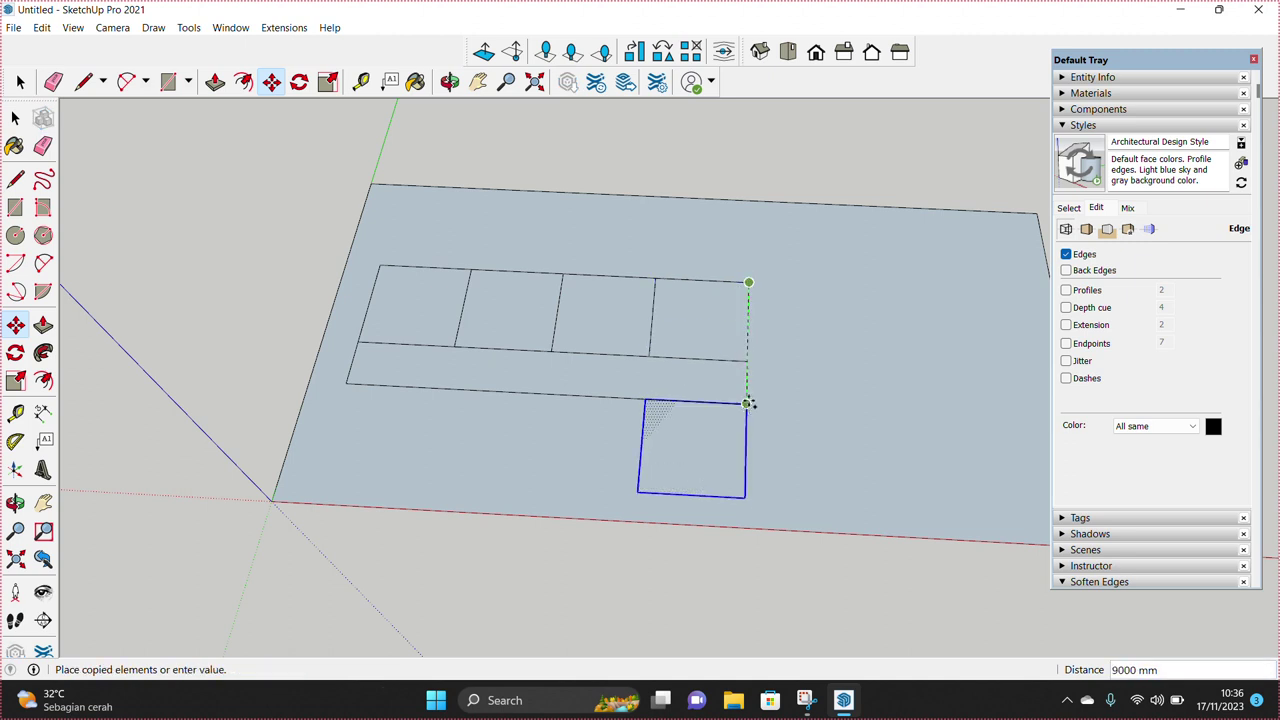
{"action": "mouse_move", "coordinate": [745, 422]}
{"action": "middle_mouse_down"}
{"action": "mouse_move", "coordinate": [651, 406]}
{"action": "mouse_move", "coordinate": [632, 426]}
{"action": "middle_mouse_up"}
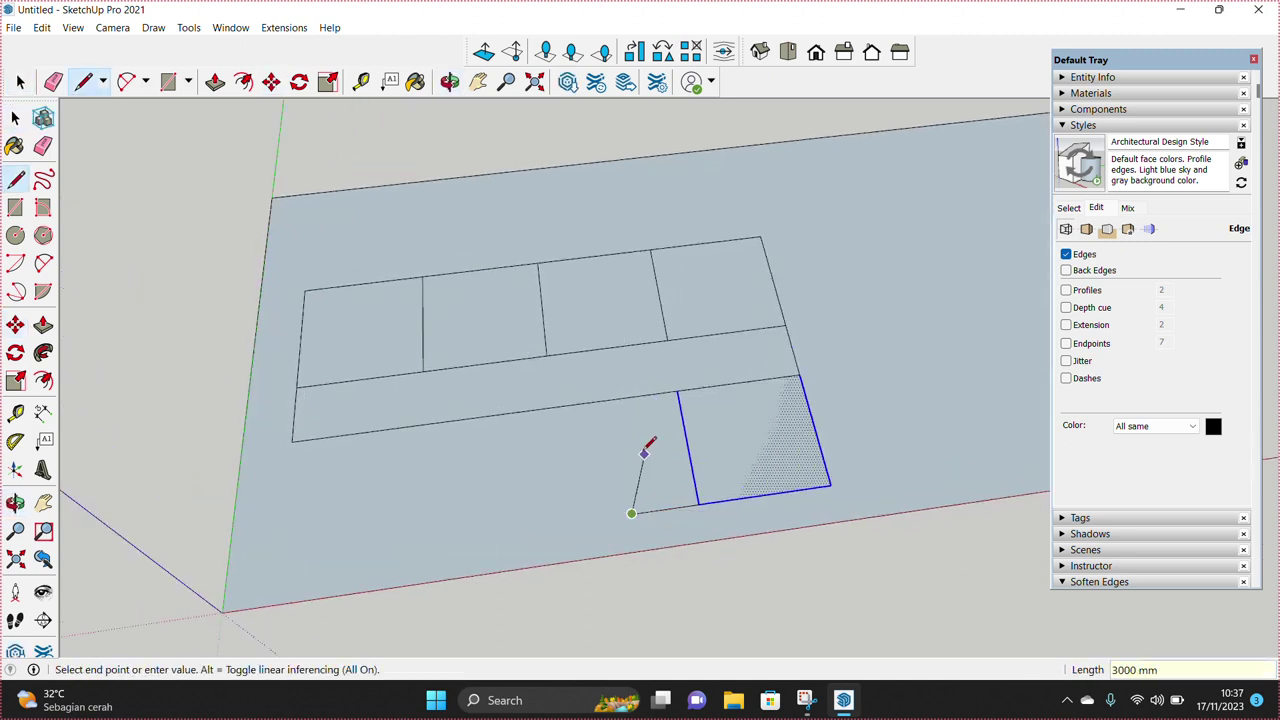
{"action": "key", "text": "r"}
{"action": "scroll", "coordinate": [671, 563], "scroll_direction": "down", "scroll_amount": 3}
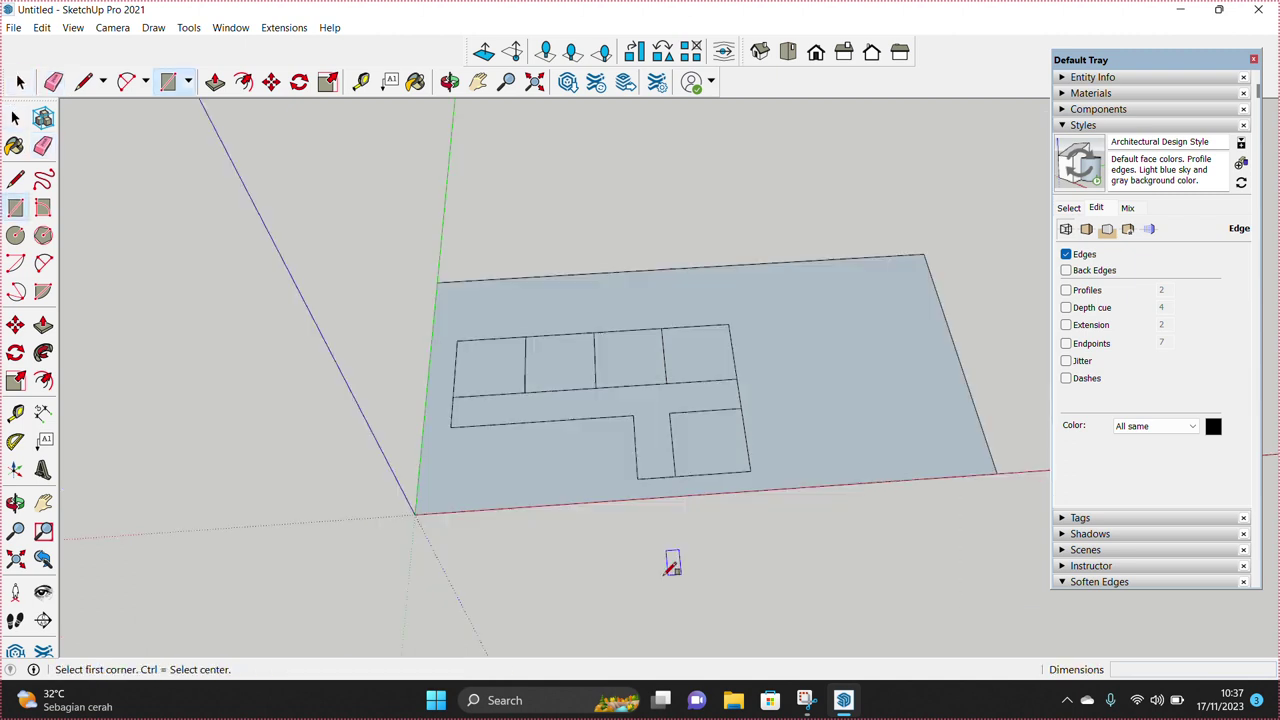
Step: Draw a 300 by 300 square for the column
{"action": "scroll", "coordinate": [691, 540], "scroll_direction": "up", "scroll_amount": 2}
{"action": "scroll", "coordinate": [691, 540], "scroll_direction": "up", "scroll_amount": 1}
{"action": "left_click", "coordinate": [604, 582]}
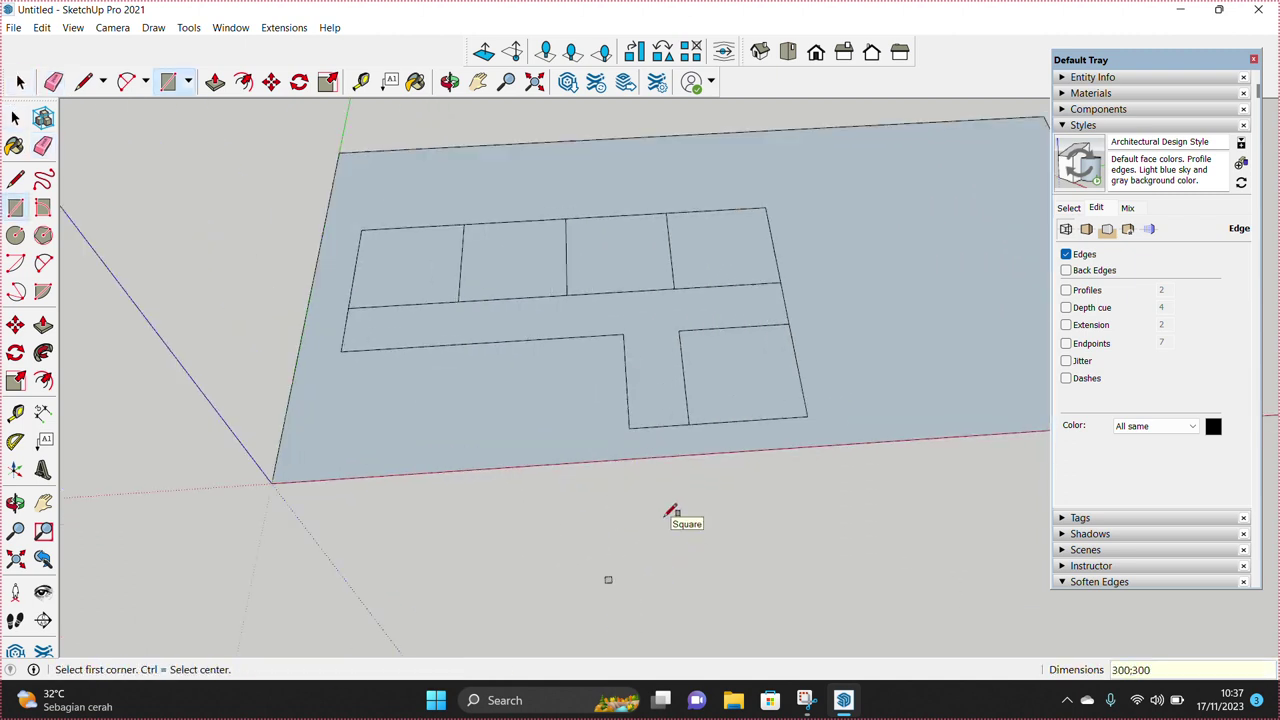
{"action": "key", "text": "space"}
{"action": "scroll", "coordinate": [604, 577], "scroll_direction": "up", "scroll_amount": 2}
{"action": "scroll", "coordinate": [603, 572], "scroll_direction": "up", "scroll_amount": 2}
{"action": "scroll", "coordinate": [604, 572], "scroll_direction": "up", "scroll_amount": 1}
{"action": "key", "text": "l"}
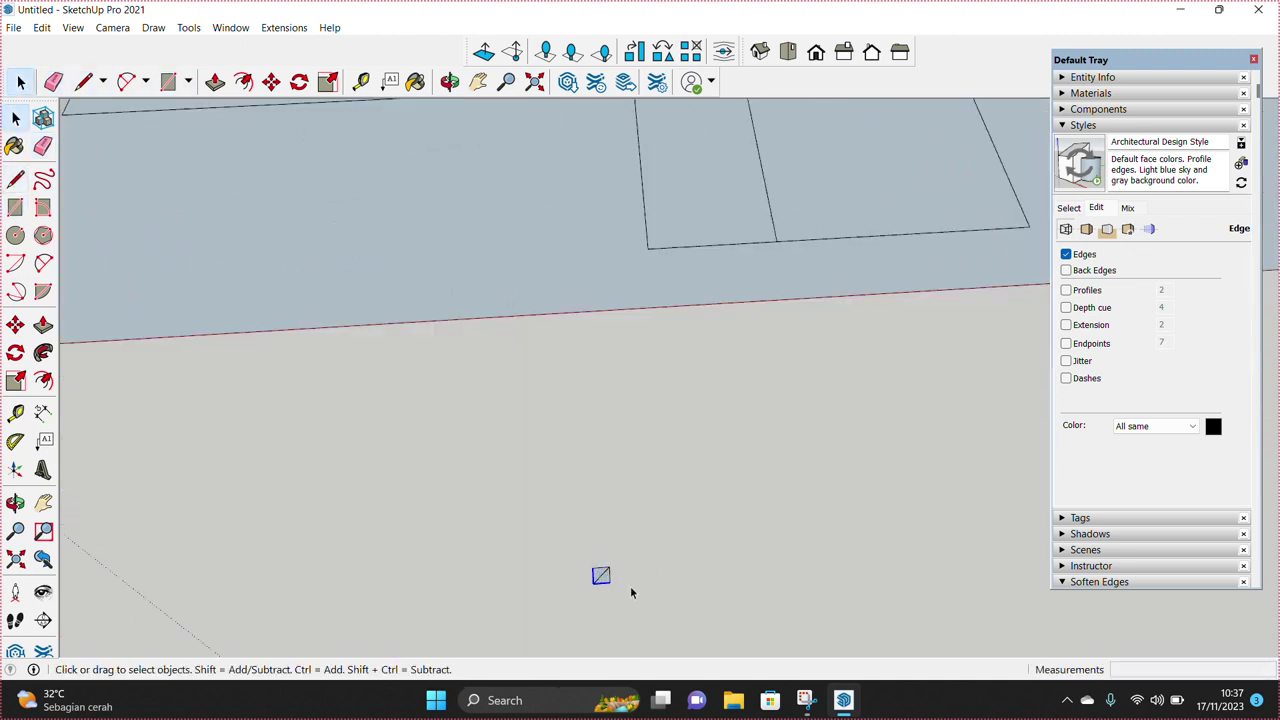
{"action": "scroll", "coordinate": [614, 593], "scroll_direction": "up", "scroll_amount": 1}
Step: Group the 300 by 300 square and make it a component
{"action": "right_click", "coordinate": [599, 571]}
{"action": "left_click", "coordinate": [668, 457]}
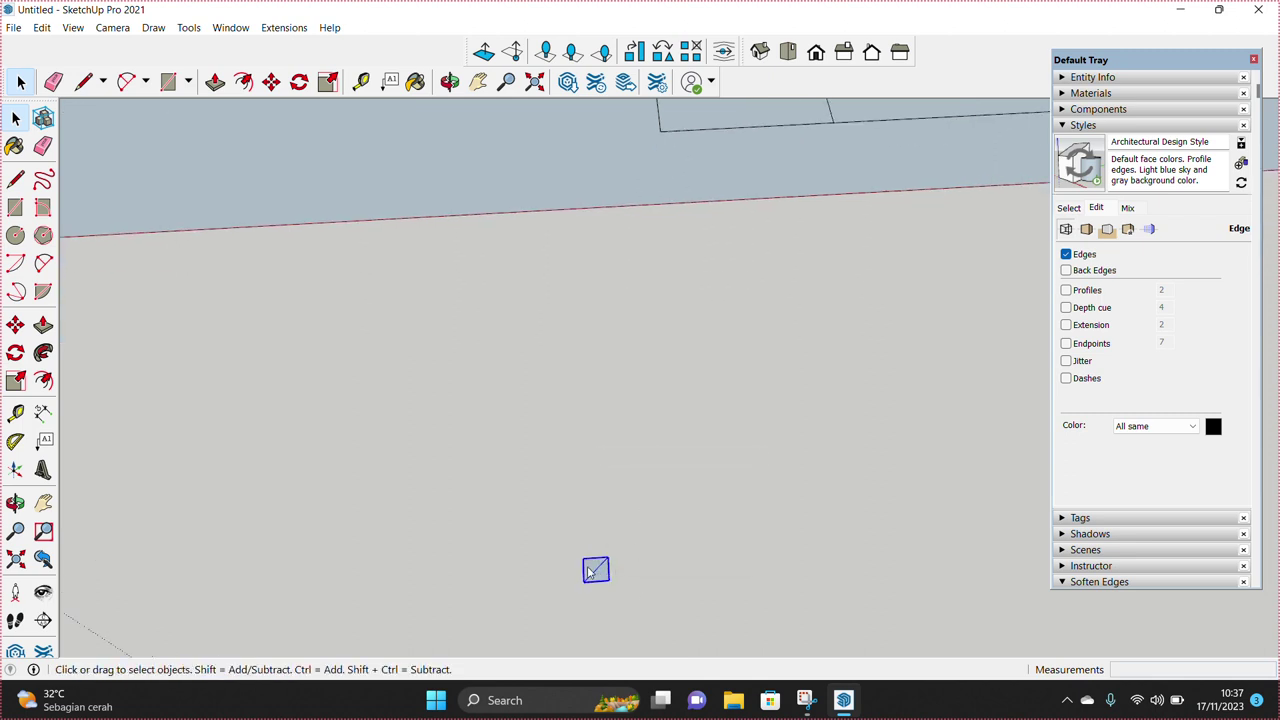
{"action": "right_click", "coordinate": [598, 570]}
{"action": "left_click", "coordinate": [686, 418]}
{"action": "left_click", "coordinate": [658, 517]}
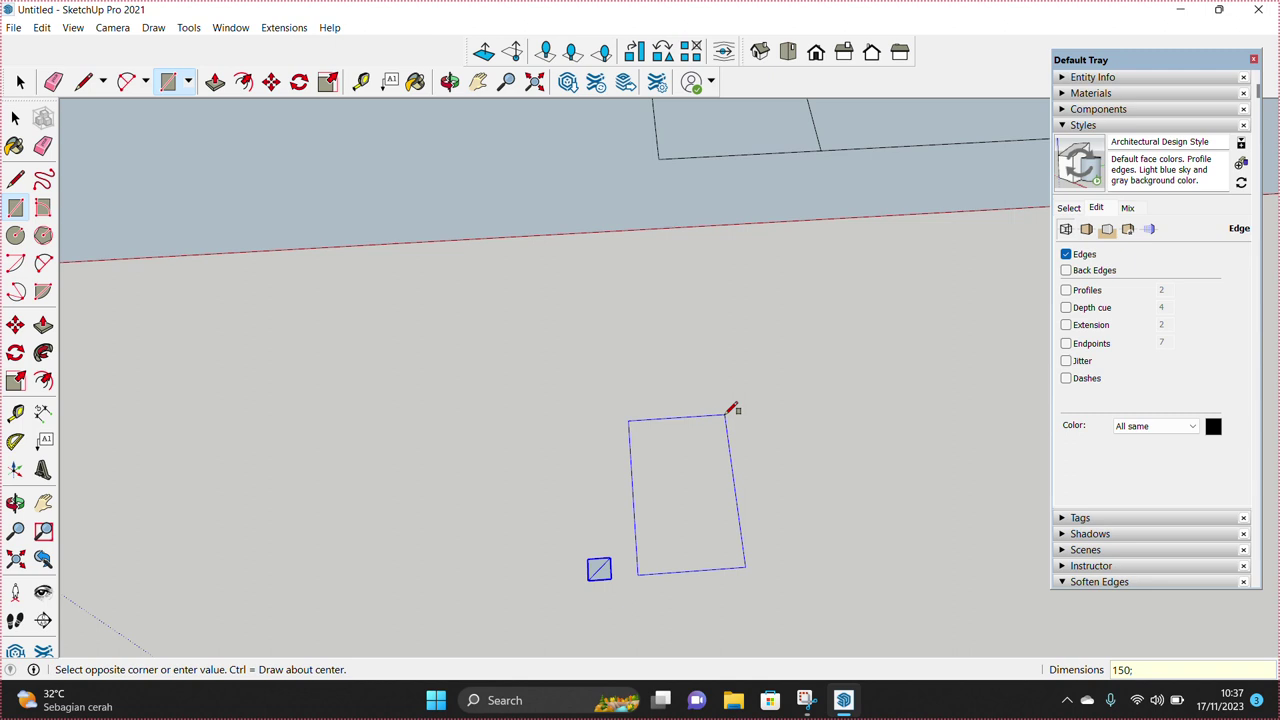
Step: Group the narrow 150-wide rectangle and make it a component
{"action": "key", "text": "space"}
{"action": "scroll", "coordinate": [634, 563], "scroll_direction": "up", "scroll_amount": 1}
{"action": "left_click", "coordinate": [636, 555]}
{"action": "right_click", "coordinate": [634, 553]}
{"action": "left_click", "coordinate": [689, 458]}
{"action": "right_click", "coordinate": [636, 528]}
{"action": "left_click", "coordinate": [688, 395]}
{"action": "left_click", "coordinate": [660, 517]}
Step: Orbit the view back to the floor plan
{"action": "scroll", "coordinate": [665, 585], "scroll_direction": "up", "scroll_amount": 2}
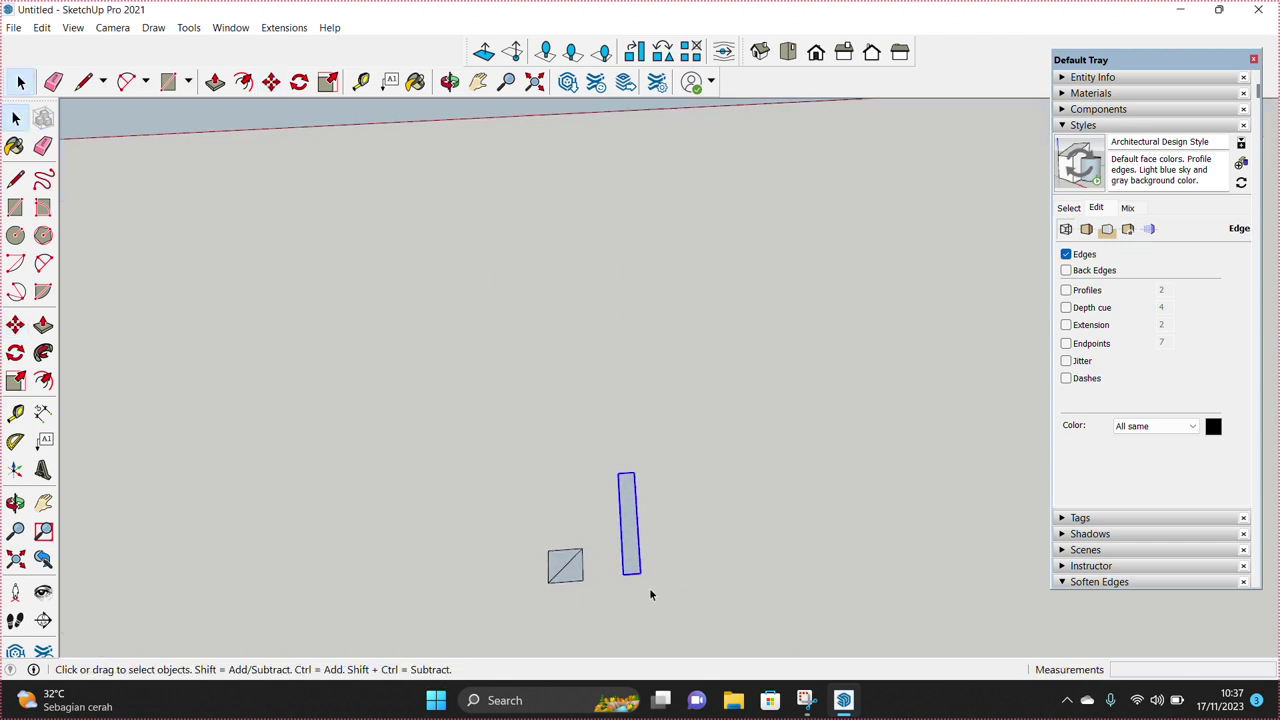
{"action": "key", "text": "m"}
{"action": "key", "text": "space"}
{"action": "scroll", "coordinate": [730, 469], "scroll_direction": "down", "scroll_amount": 3}
{"action": "middle_click_drag", "start_coordinate": [730, 469], "coordinate": [813, 370]}
Step: Paint the ground face inside its group with Translucent Glass Gray from Glass and Mirrors
{"action": "double_click", "coordinate": [813, 370]}
{"action": "left_click", "coordinate": [1090, 92]}
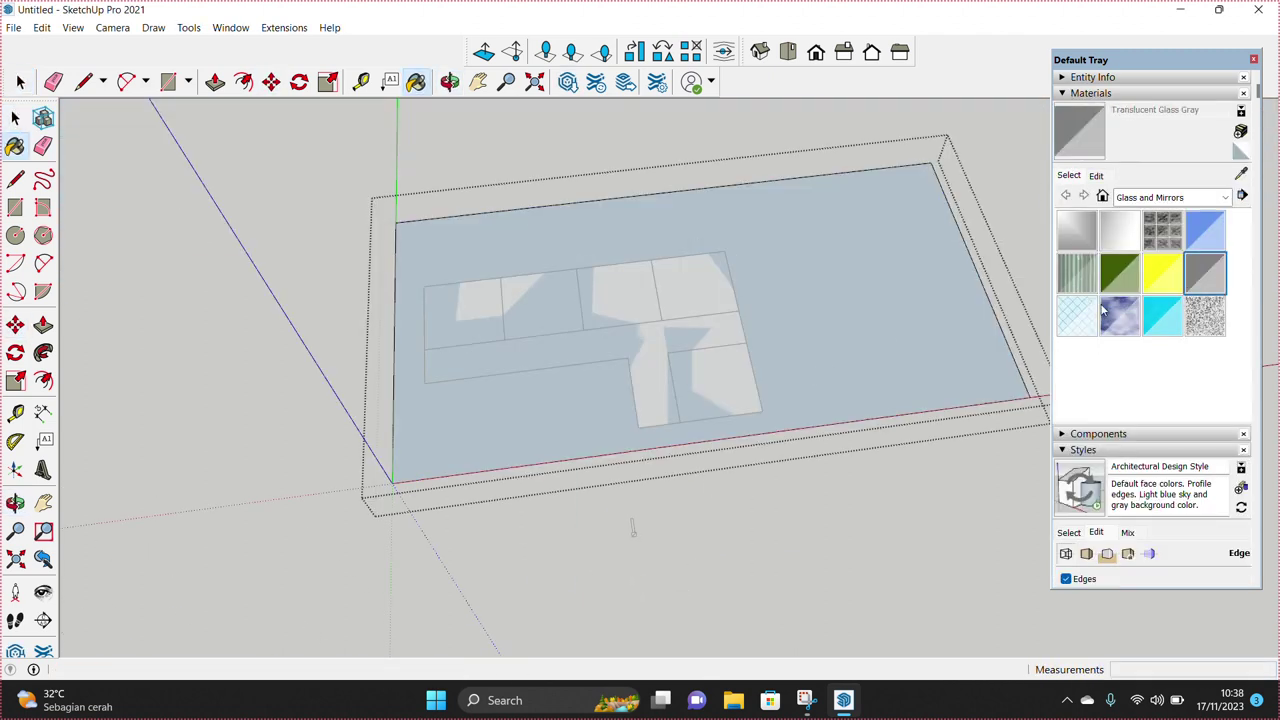
{"action": "left_click", "coordinate": [920, 350]}
{"action": "left_click", "coordinate": [1010, 197]}
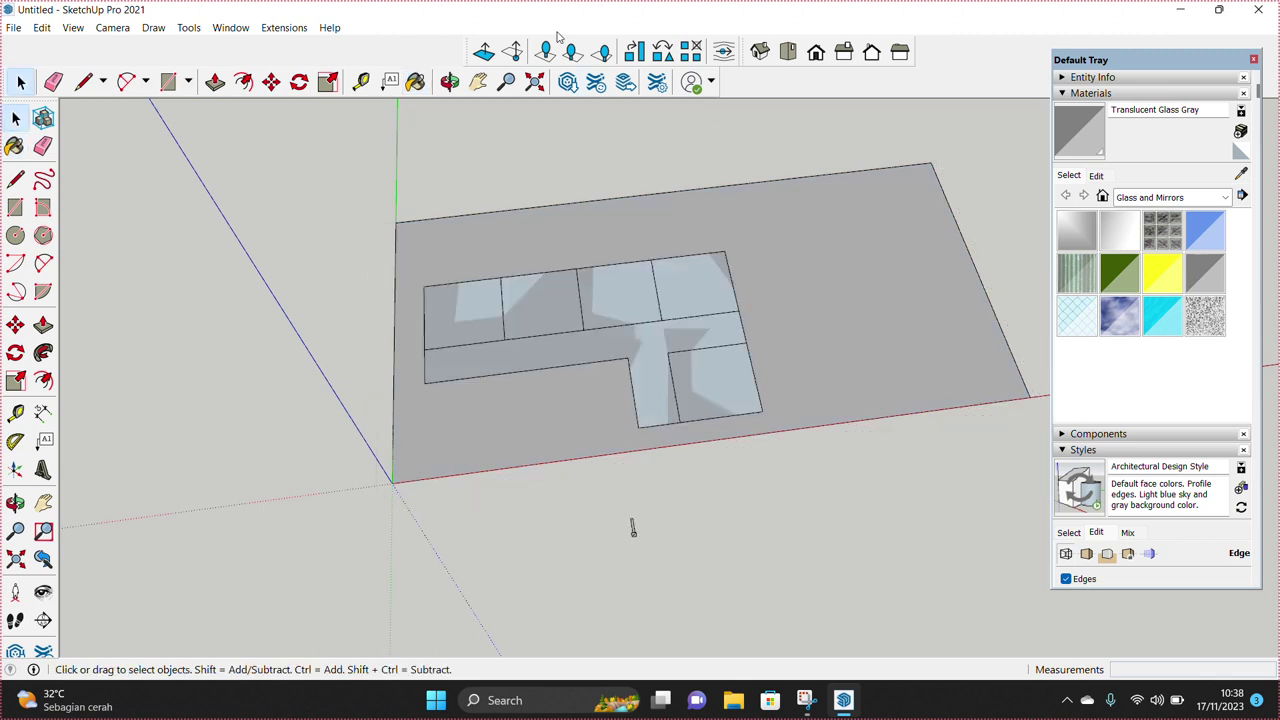
Step: Place the pasted column at the floor plan's corner
{"action": "scroll", "coordinate": [657, 511], "scroll_direction": "up", "scroll_amount": 3}
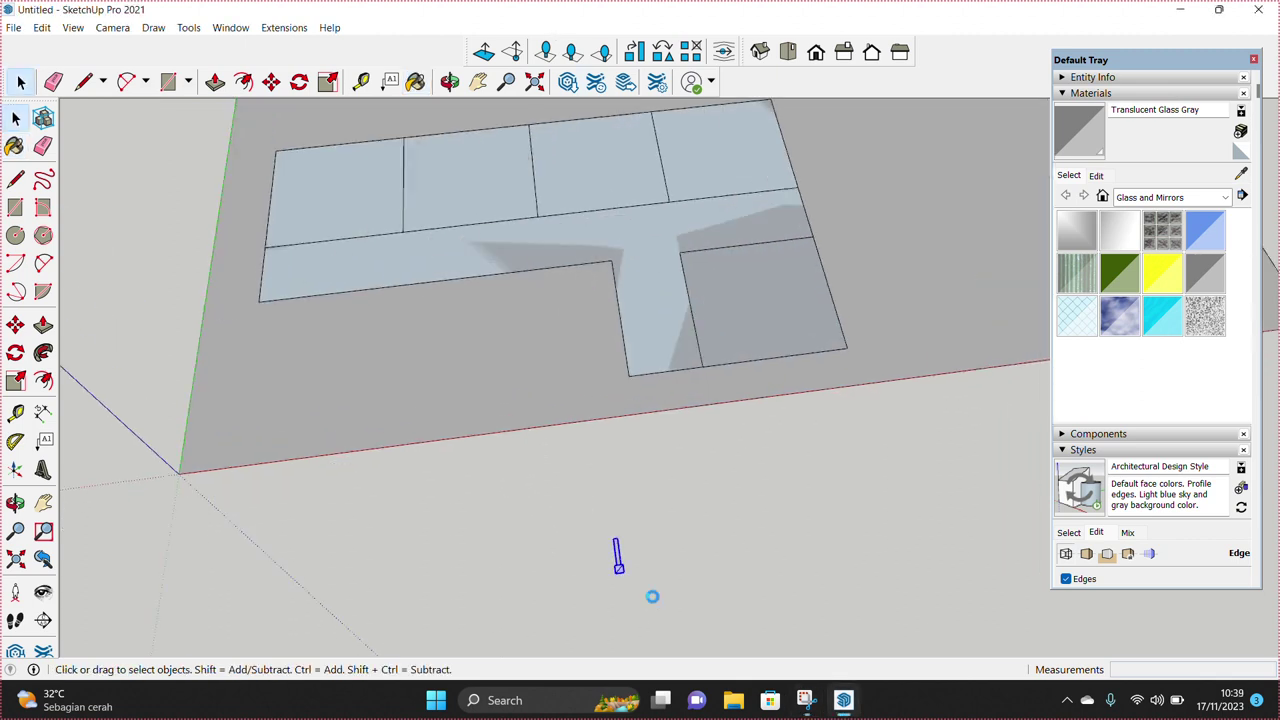
{"action": "scroll", "coordinate": [640, 372], "scroll_direction": "up", "scroll_amount": 2}
{"action": "scroll", "coordinate": [661, 414], "scroll_direction": "up", "scroll_amount": 2}
{"action": "left_click", "coordinate": [623, 460]}
{"action": "scroll", "coordinate": [625, 455], "scroll_direction": "up", "scroll_amount": 1}
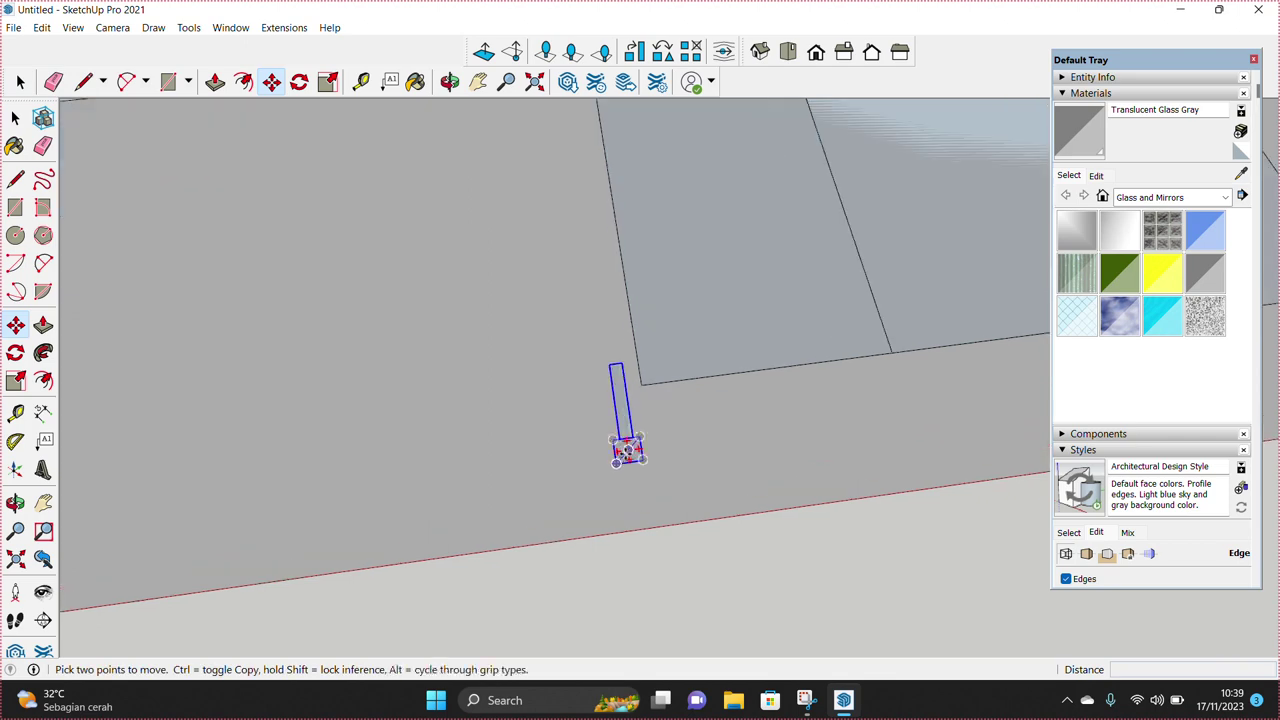
Step: Paste another column copy and place it at a room corner
{"action": "middle_click_drag", "start_coordinate": [645, 384], "coordinate": [631, 430]}
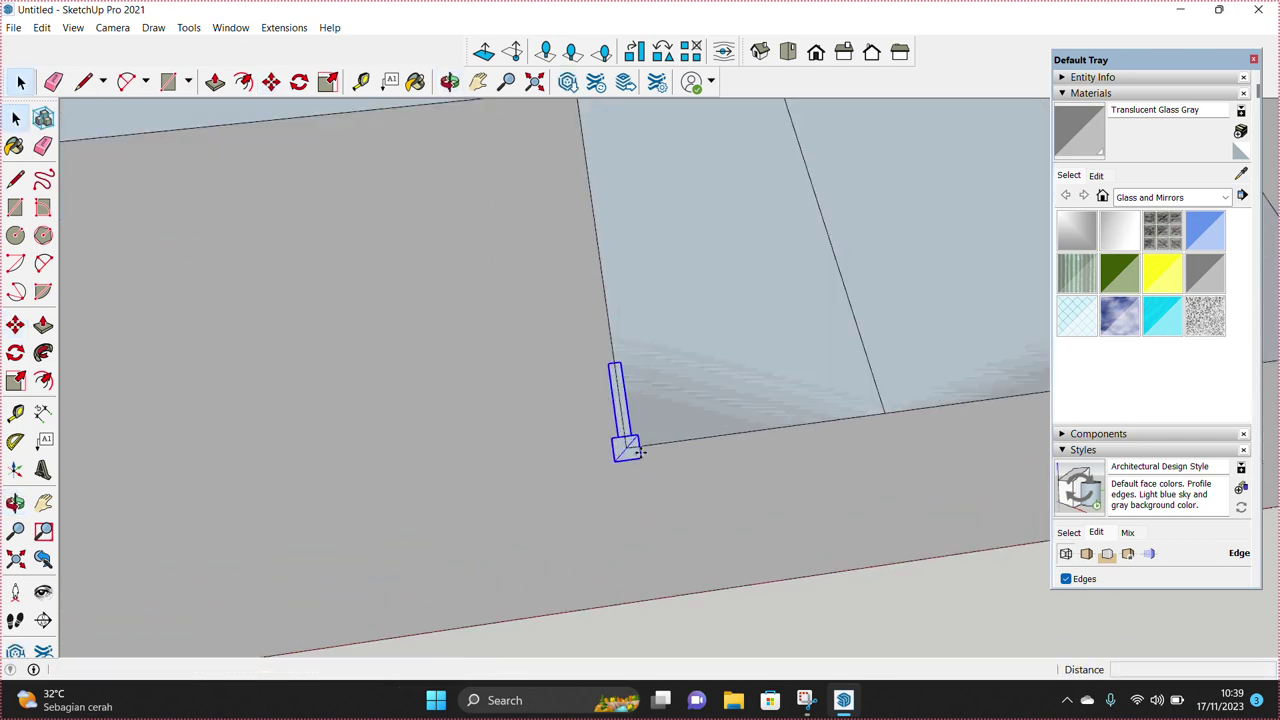
{"action": "scroll", "coordinate": [623, 447], "scroll_direction": "up", "scroll_amount": 1}
{"action": "key", "text": "space"}
{"action": "scroll", "coordinate": [800, 395], "scroll_direction": "down", "scroll_amount": 1}
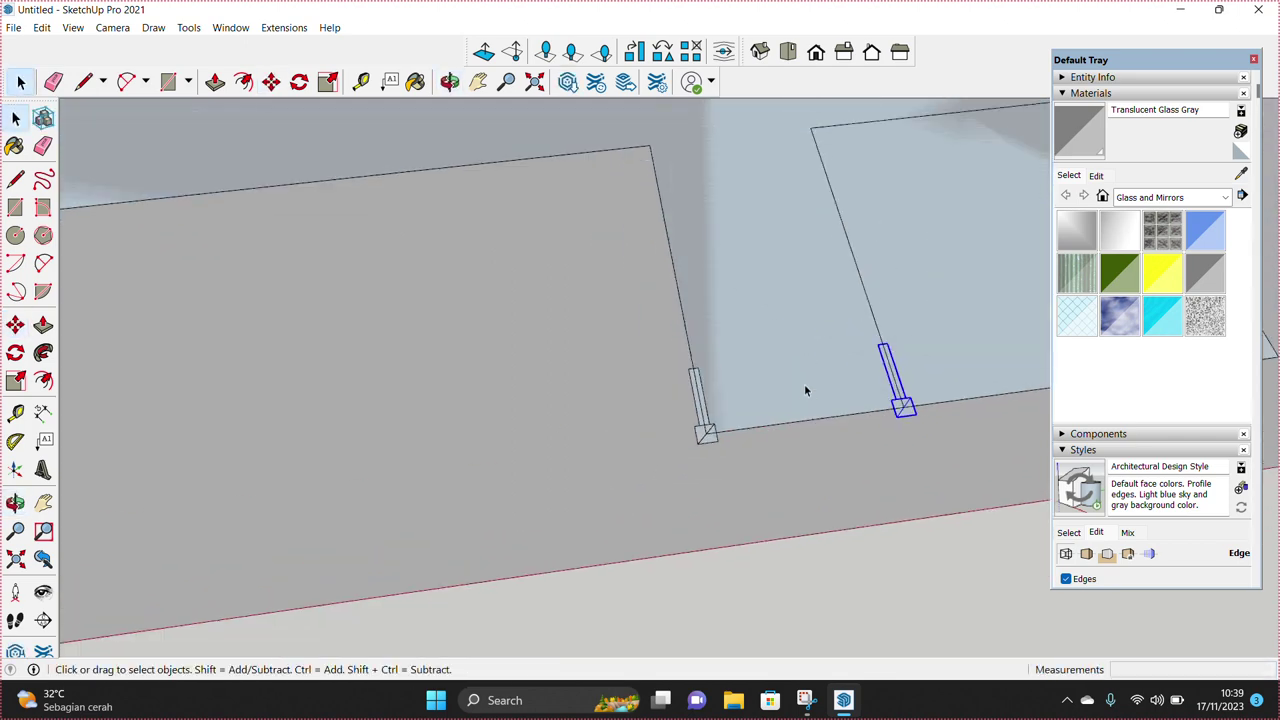
{"action": "scroll", "coordinate": [803, 477], "scroll_direction": "down", "scroll_amount": 2}
{"action": "scroll", "coordinate": [690, 460], "scroll_direction": "down", "scroll_amount": 2}
{"action": "scroll", "coordinate": [461, 372], "scroll_direction": "up", "scroll_amount": 3}
{"action": "scroll", "coordinate": [470, 378], "scroll_direction": "up", "scroll_amount": 2}
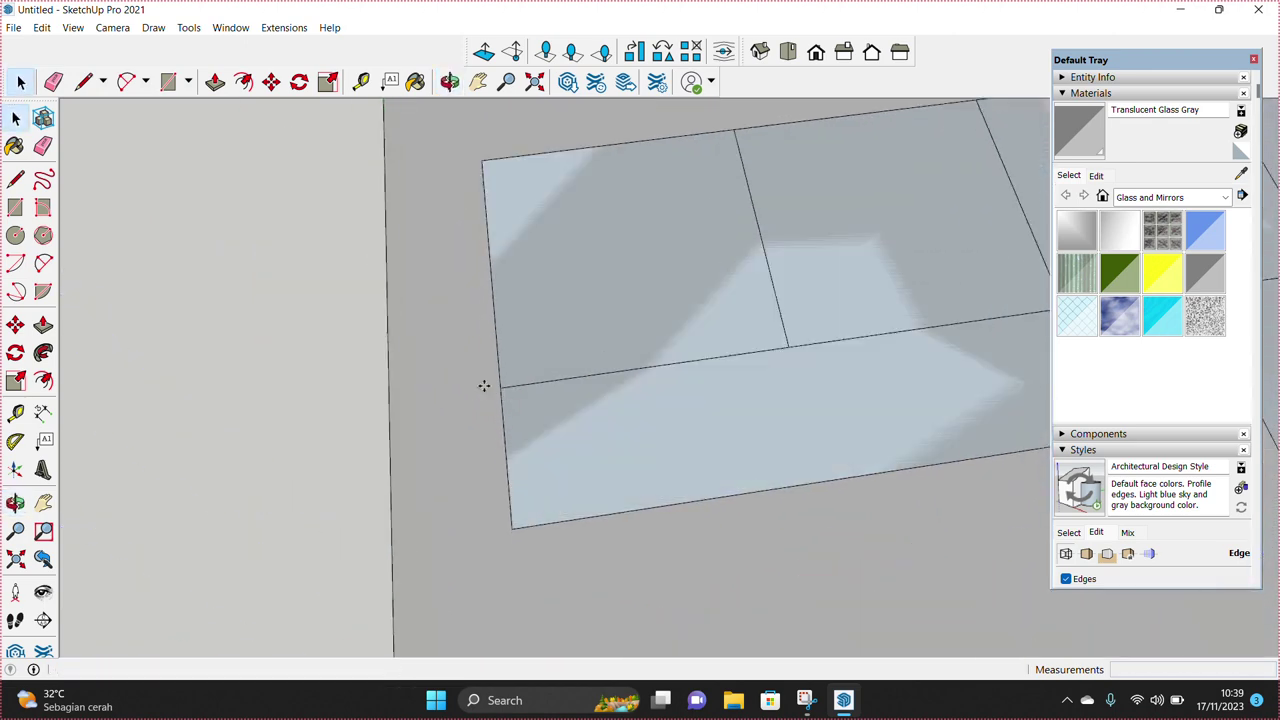
{"action": "key", "text": "ctrl+v"}
{"action": "scroll", "coordinate": [505, 388], "scroll_direction": "up", "scroll_amount": 2}
{"action": "left_click", "coordinate": [524, 393]}
{"action": "scroll", "coordinate": [524, 395], "scroll_direction": "up", "scroll_amount": 1}
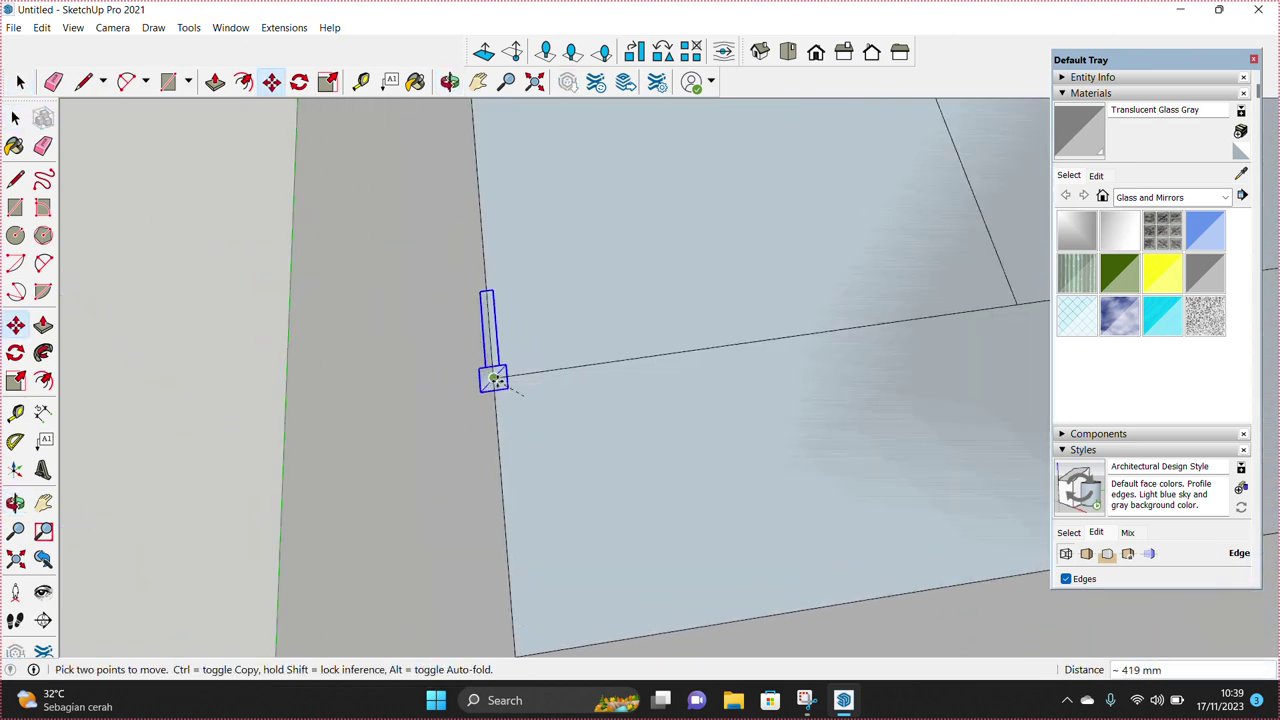
{"action": "left_click", "coordinate": [495, 380]}
Step: Stretch the lower column piece upward along the glass panel's edge
{"action": "key", "text": "space"}
{"action": "middle_click_drag", "start_coordinate": [500, 380], "coordinate": [581, 478]}
{"action": "key", "text": "m"}
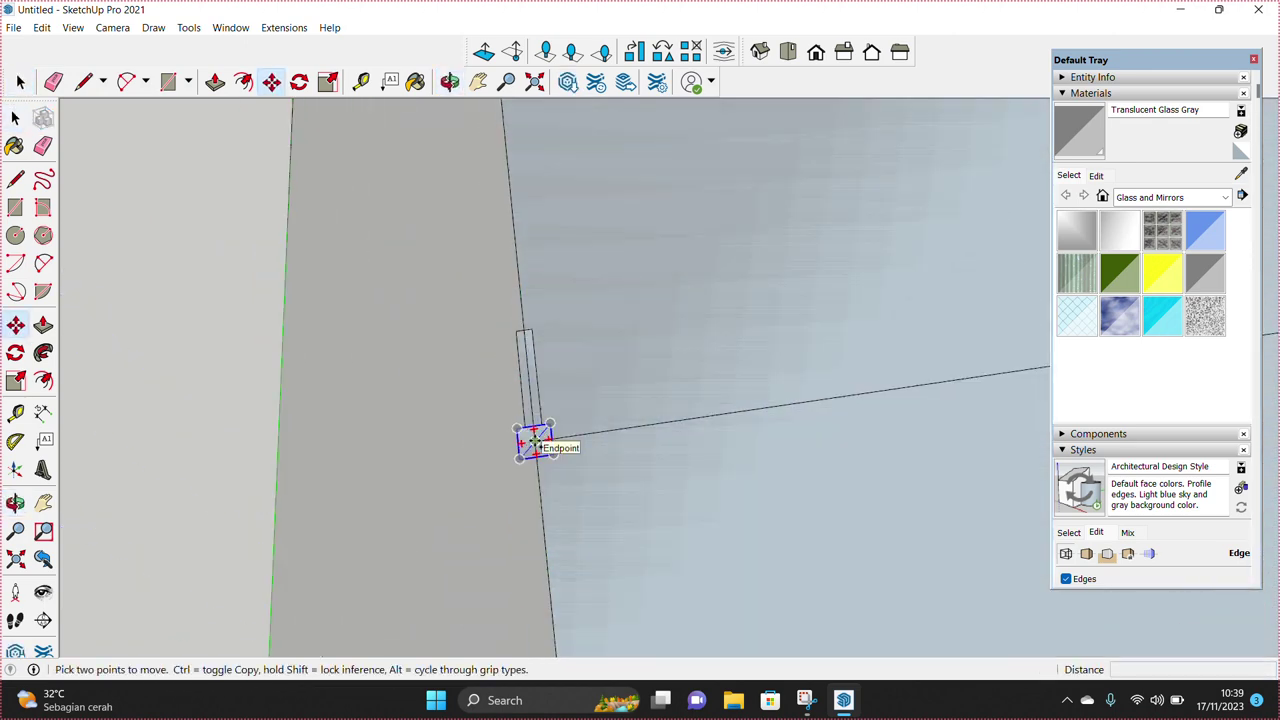
{"action": "left_click", "coordinate": [535, 443]}
{"action": "middle_click_drag", "start_coordinate": [535, 443], "coordinate": [535, 447]}
{"action": "key", "text": "space"}
{"action": "scroll", "coordinate": [556, 572], "scroll_direction": "up", "scroll_amount": 2}
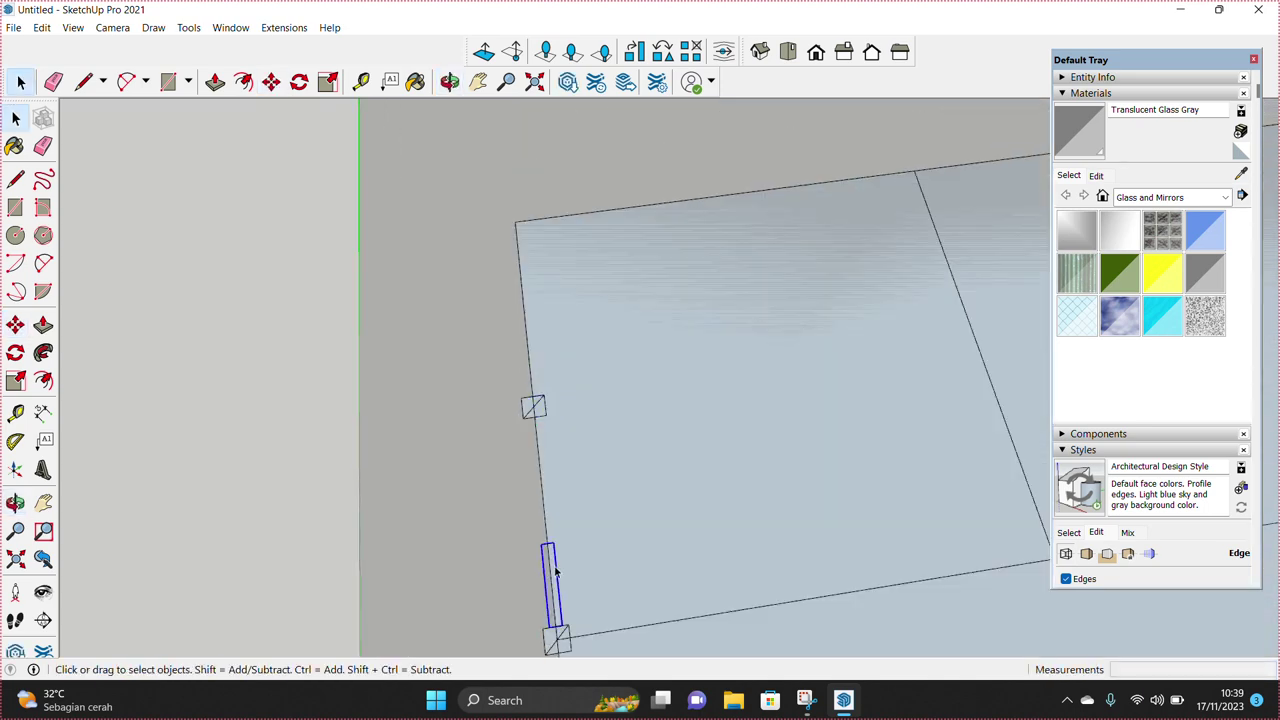
{"action": "left_click_drag", "start_coordinate": [546, 543], "coordinate": [533, 408]}
{"action": "key", "text": "space"}
Step: Copy the column piece up to the glass panel's top corner
{"action": "mouse_move", "coordinate": [486, 529]}
{"action": "middle_mouse_down"}
{"action": "mouse_move", "coordinate": [522, 587]}
{"action": "mouse_move", "coordinate": [551, 391]}
{"action": "mouse_move", "coordinate": [557, 478]}
{"action": "mouse_move", "coordinate": [540, 420]}
{"action": "middle_mouse_up"}
{"action": "key", "text": "m"}
{"action": "key", "text": "ctrl"}
{"action": "left_click", "coordinate": [555, 604]}
{"action": "left_click", "coordinate": [520, 293]}
{"action": "key", "text": "space"}
Step: Stack another column copy directly above the original
{"action": "key", "text": "m"}
{"action": "scroll", "coordinate": [555, 520], "scroll_direction": "up", "scroll_amount": 2}
{"action": "scroll", "coordinate": [551, 520], "scroll_direction": "up", "scroll_amount": 3}
{"action": "left_click", "coordinate": [523, 380]}
{"action": "left_click", "coordinate": [527, 272]}
{"action": "key", "text": "space"}
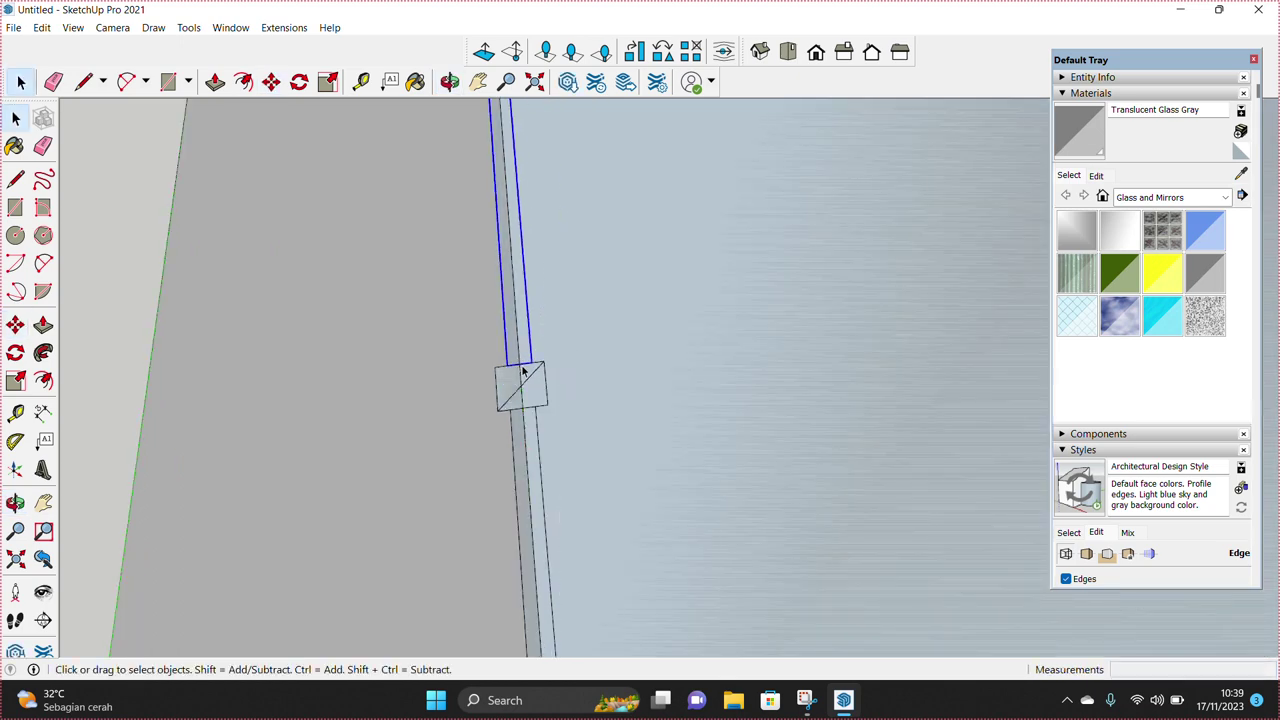
{"action": "scroll", "coordinate": [555, 399], "scroll_direction": "down", "scroll_amount": 2}
Step: Paste a copy of the post and line it up below the existing post
{"action": "middle_click_drag", "start_coordinate": [553, 394], "coordinate": [528, 135]}
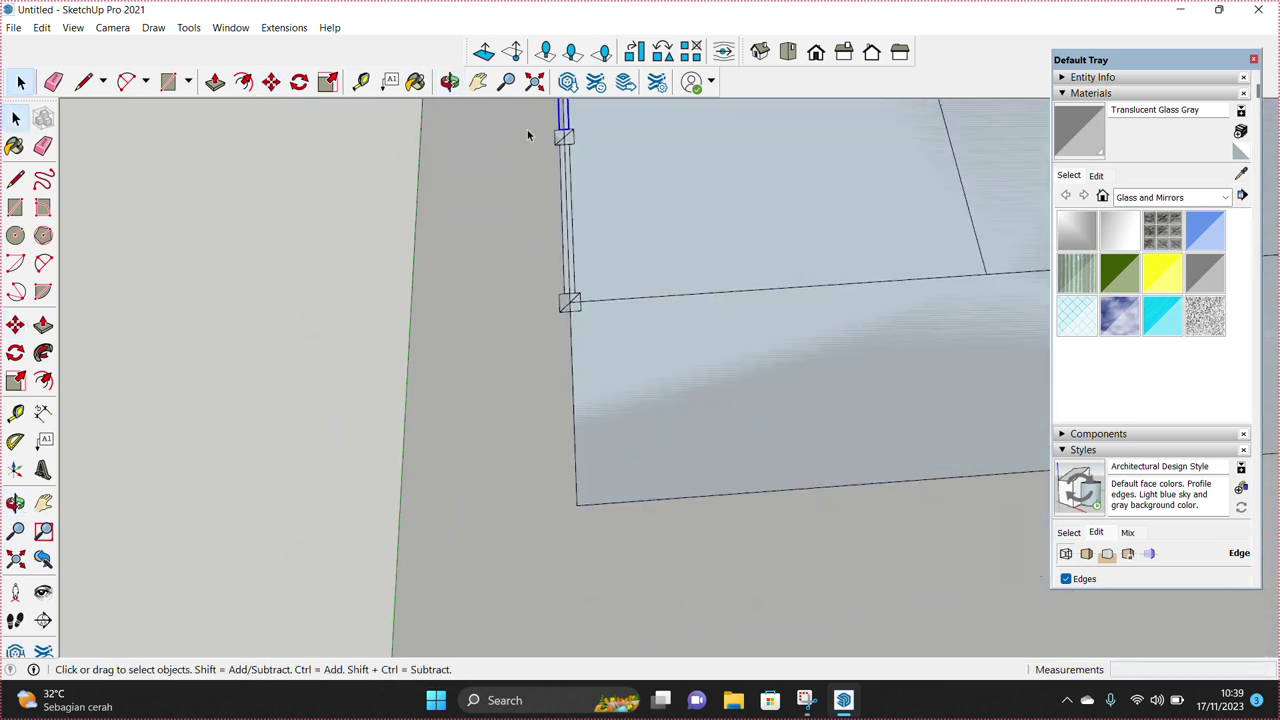
{"action": "key", "text": "ctrl+v"}
{"action": "left_click", "coordinate": [611, 529]}
{"action": "left_click", "coordinate": [611, 529]}
{"action": "left_click", "coordinate": [574, 491]}
{"action": "key", "text": "space"}
{"action": "scroll", "coordinate": [568, 322], "scroll_direction": "down", "scroll_amount": 3}
{"action": "middle_click_drag", "start_coordinate": [657, 508], "coordinate": [608, 537]}
{"action": "scroll", "coordinate": [628, 429], "scroll_direction": "up", "scroll_amount": 2}
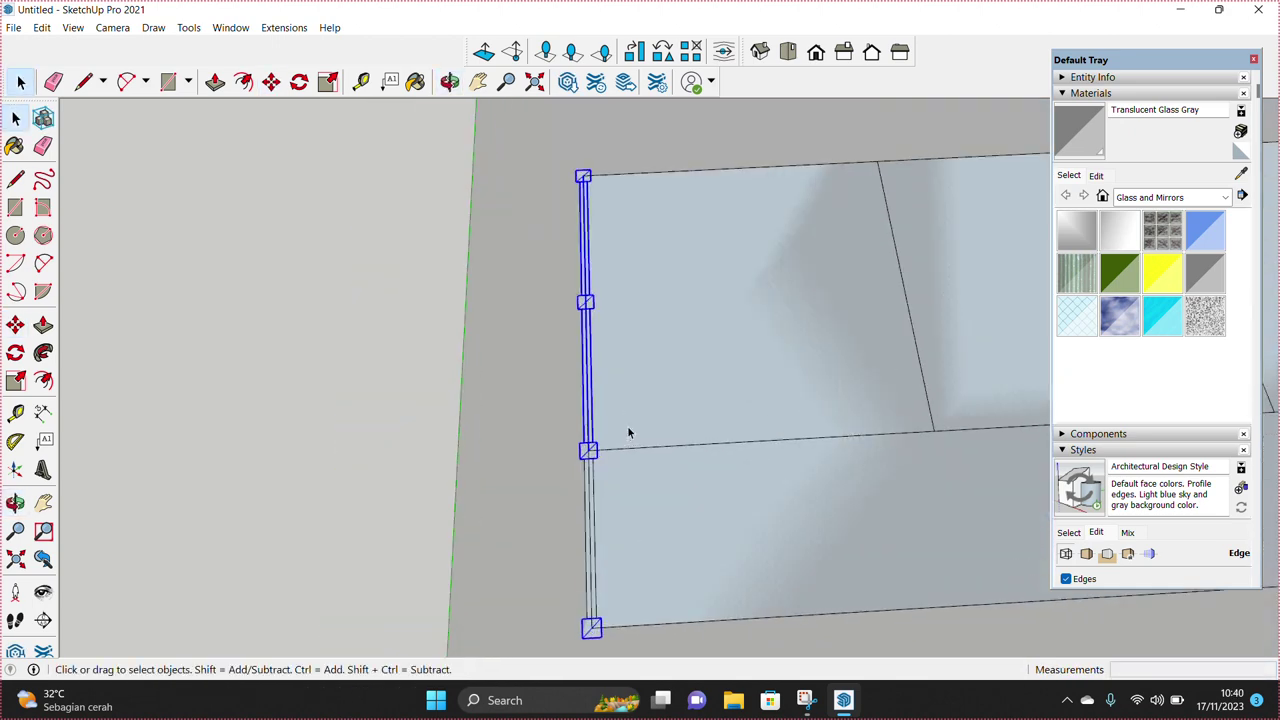
Step: Copy the column post along the glass panel corners at 6000 mm spacing
{"action": "scroll", "coordinate": [614, 434], "scroll_direction": "up", "scroll_amount": 3}
{"action": "key", "text": "m"}
{"action": "key", "text": "ctrl"}
{"action": "left_click", "coordinate": [614, 434]}
{"action": "scroll", "coordinate": [815, 441], "scroll_direction": "down", "scroll_amount": 3}
{"action": "scroll", "coordinate": [815, 441], "scroll_direction": "up", "scroll_amount": 2}
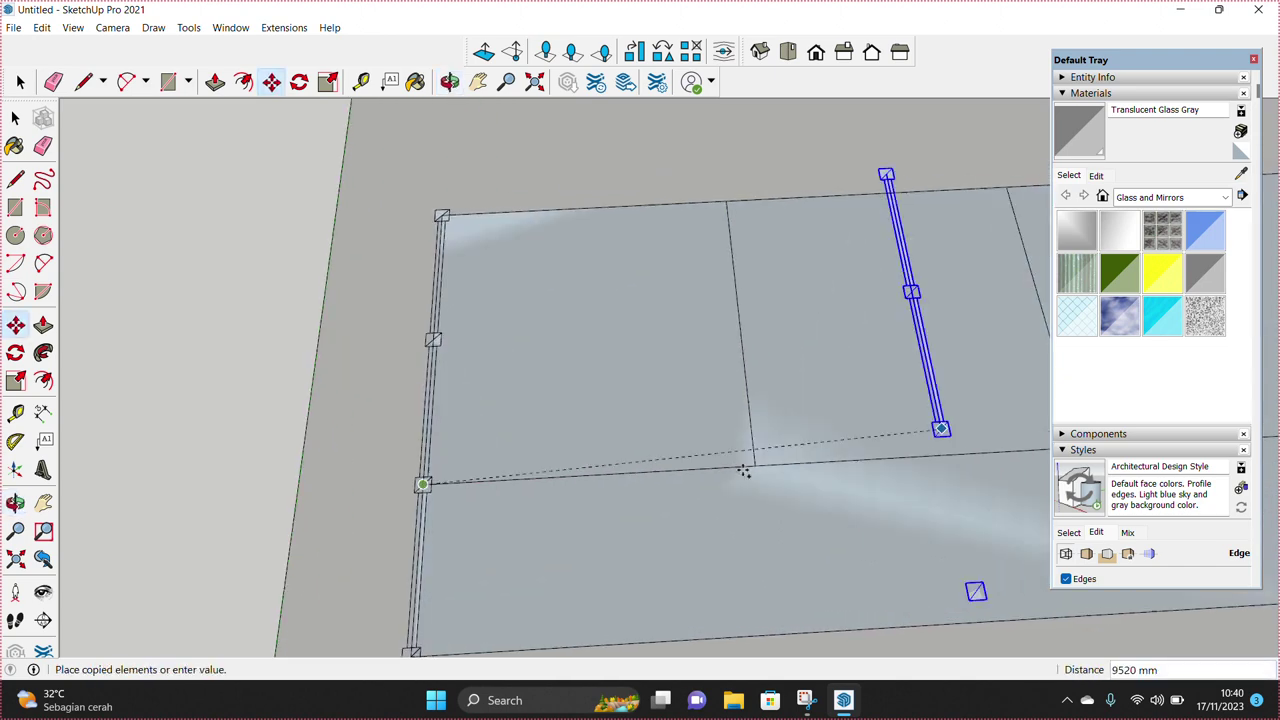
{"action": "scroll", "coordinate": [756, 465], "scroll_direction": "up", "scroll_amount": 3}
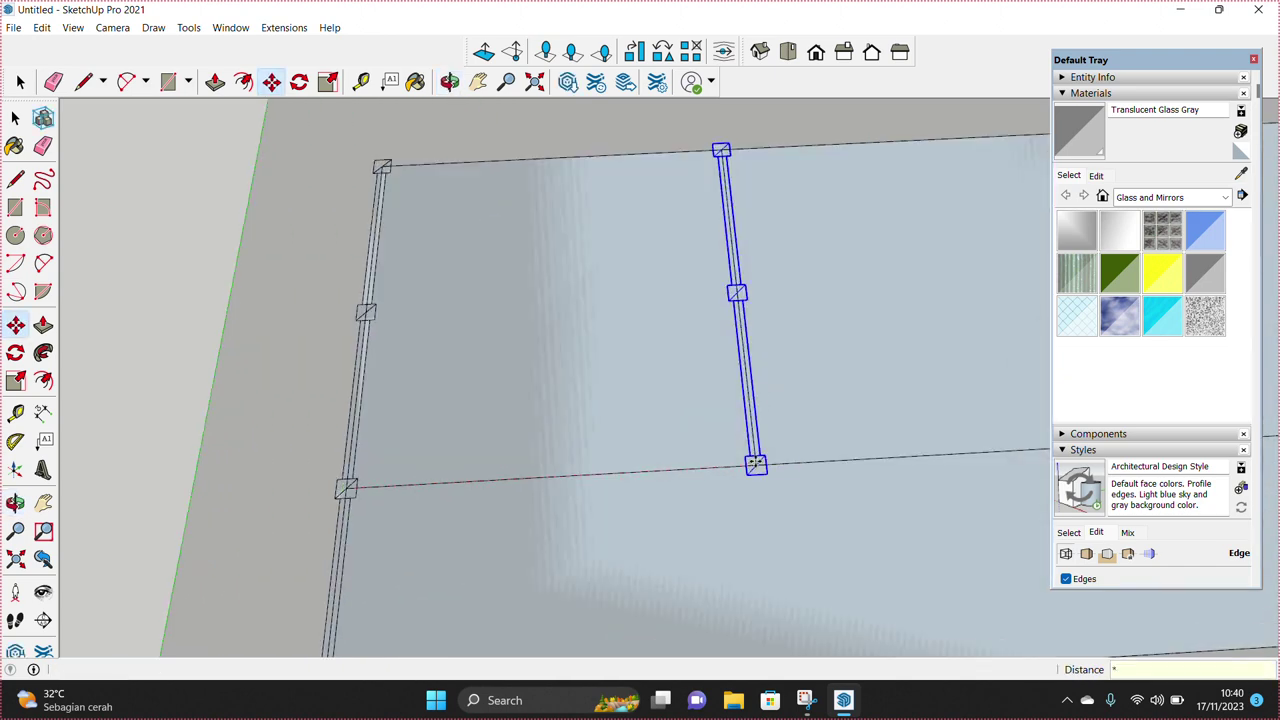
{"action": "key", "text": "space"}
{"action": "scroll", "coordinate": [800, 455], "scroll_direction": "down", "scroll_amount": 3}
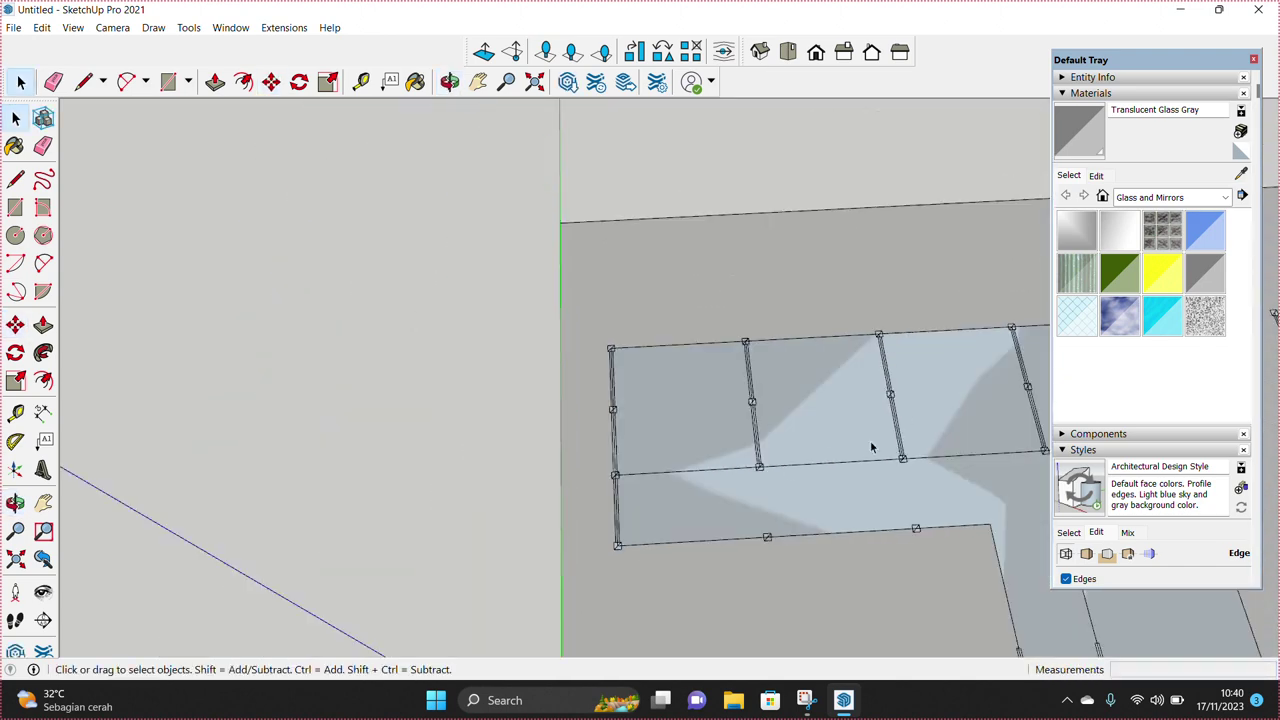
{"action": "scroll", "coordinate": [871, 443], "scroll_direction": "down", "scroll_amount": 2}
{"action": "scroll", "coordinate": [700, 475], "scroll_direction": "up", "scroll_amount": 3}
{"action": "scroll", "coordinate": [737, 594], "scroll_direction": "down", "scroll_amount": 3}
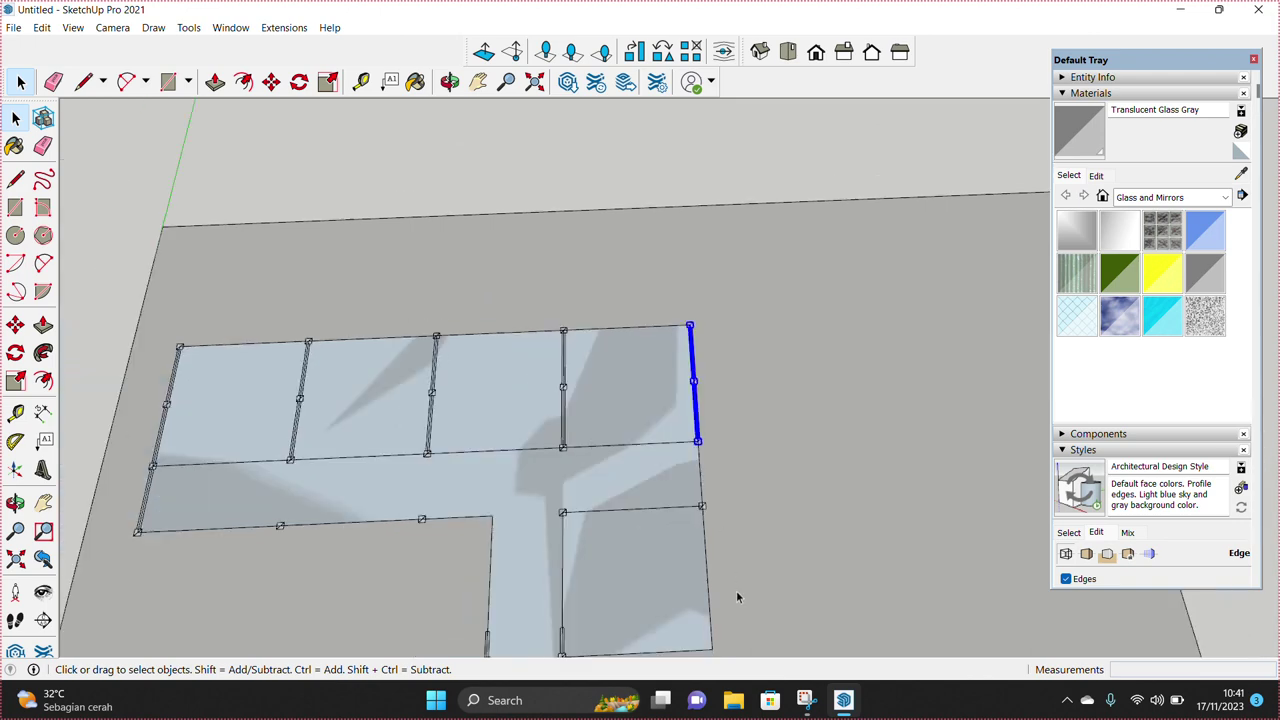
{"action": "scroll", "coordinate": [737, 594], "scroll_direction": "up", "scroll_amount": 1}
Step: Copy and paste the post onto another glass panel corner
{"action": "key", "text": "ctrl+c"}
{"action": "key", "text": "ctrl+v"}
{"action": "left_click", "coordinate": [731, 594]}
{"action": "scroll", "coordinate": [731, 594], "scroll_direction": "up", "scroll_amount": 3}
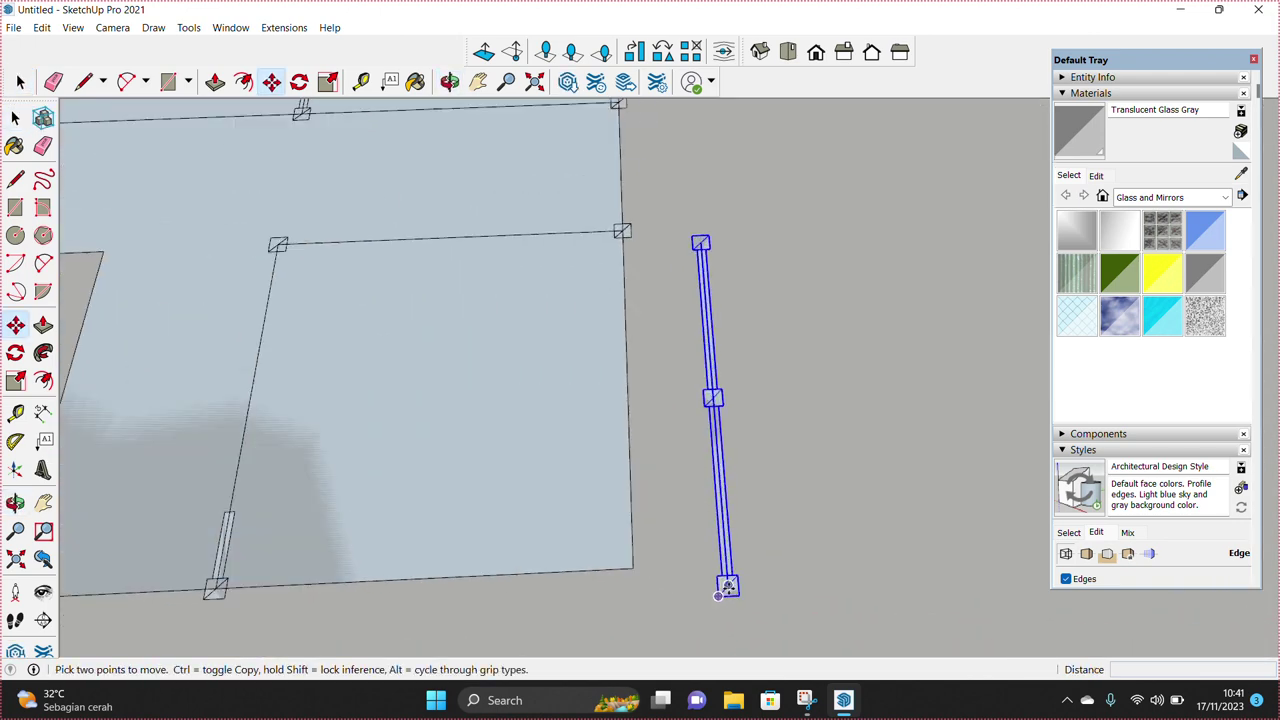
{"action": "left_click", "coordinate": [631, 568]}
{"action": "key", "text": "space"}
{"action": "scroll", "coordinate": [621, 234], "scroll_direction": "up", "scroll_amount": 2}
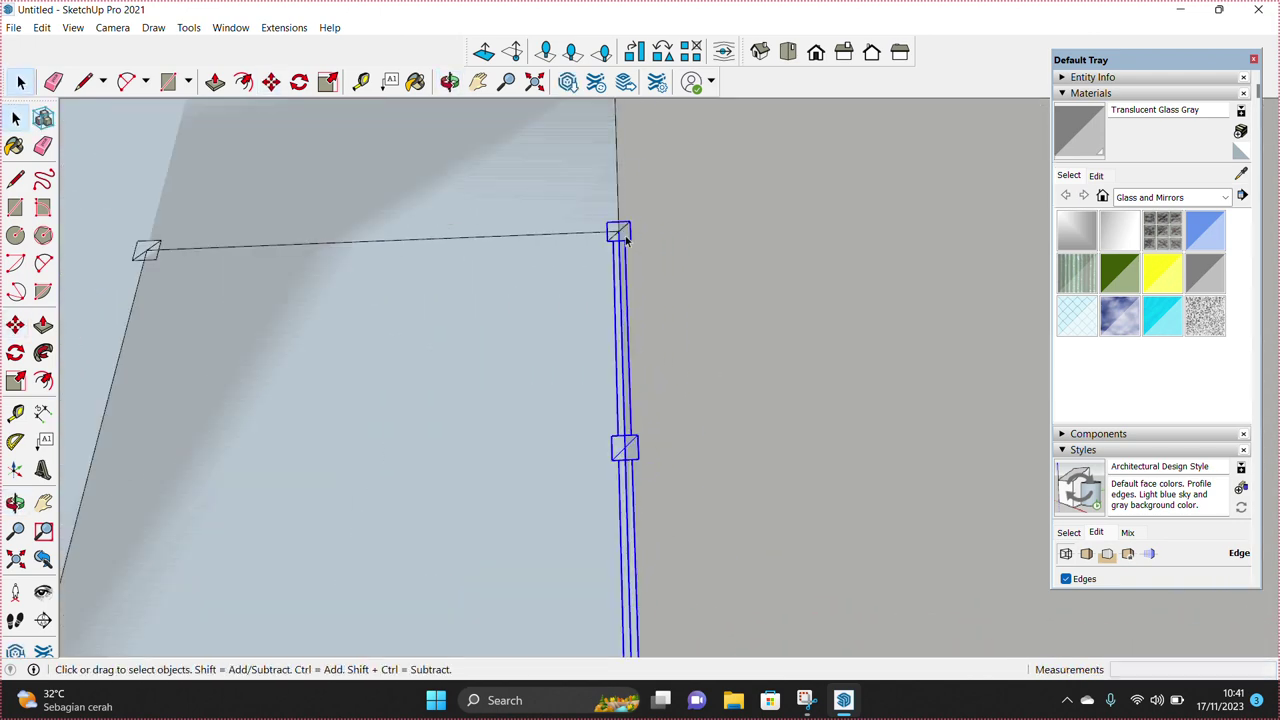
{"action": "scroll", "coordinate": [623, 236], "scroll_direction": "up", "scroll_amount": 1}
Step: Select the post on the panel edge and copy it to the next panel corner
{"action": "mouse_move", "coordinate": [625, 236]}
{"action": "middle_mouse_down"}
{"action": "mouse_move", "coordinate": [665, 338]}
{"action": "mouse_move", "coordinate": [651, 442]}
{"action": "middle_mouse_up"}
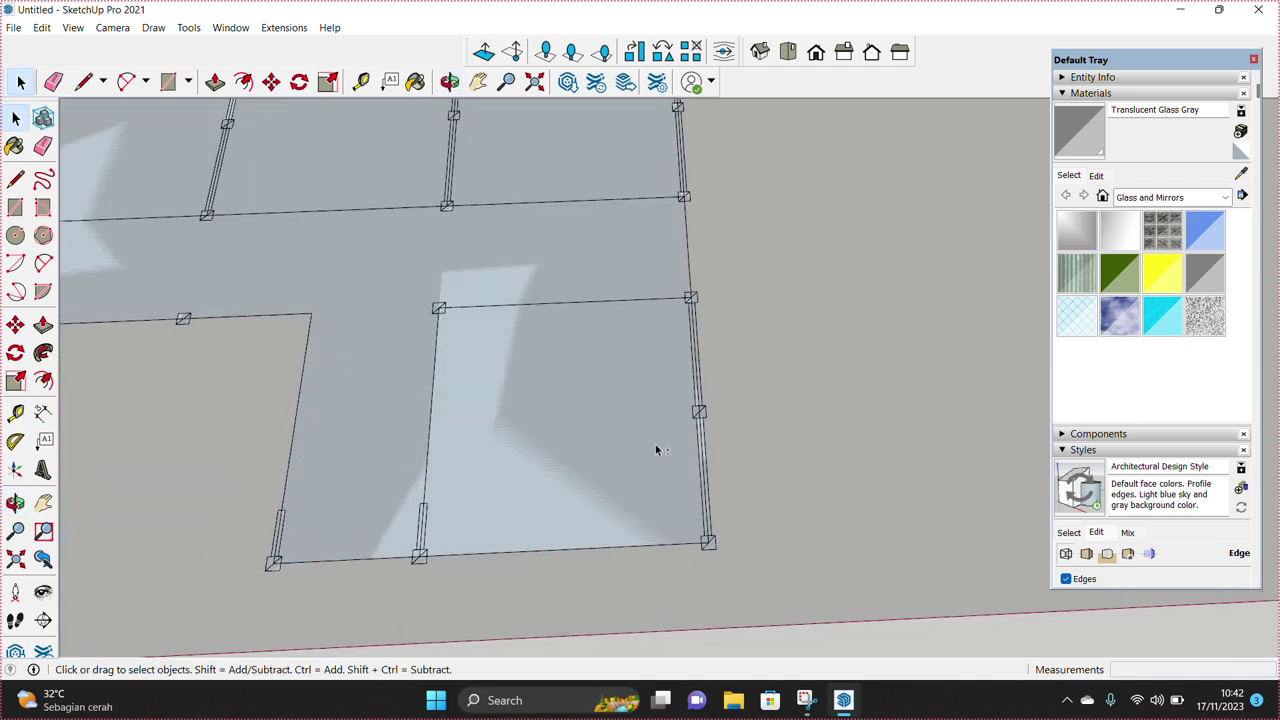
{"action": "left_click_drag", "start_coordinate": [654, 282], "coordinate": [711, 497]}
{"action": "scroll", "coordinate": [705, 540], "scroll_direction": "up", "scroll_amount": 2}
{"action": "scroll", "coordinate": [705, 540], "scroll_direction": "up", "scroll_amount": 1}
{"action": "key", "text": "m"}
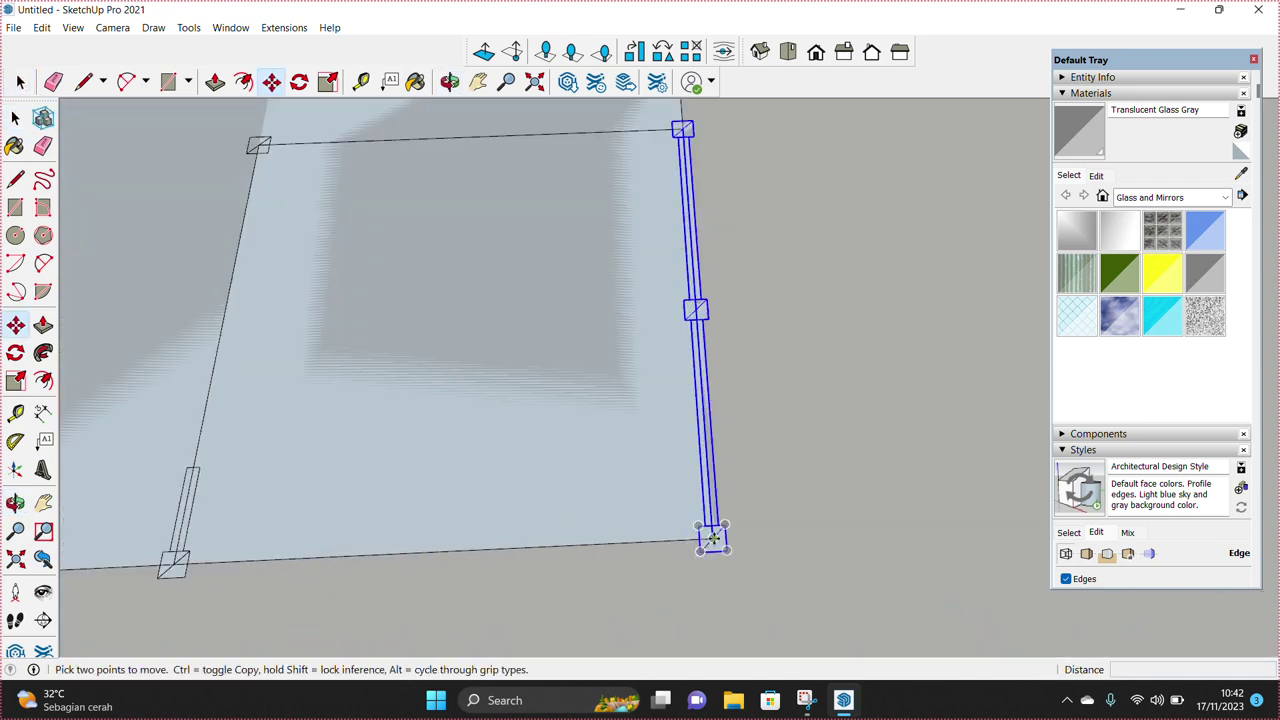
{"action": "left_click", "coordinate": [701, 543]}
{"action": "key", "text": "ctrl"}
{"action": "scroll", "coordinate": [365, 594], "scroll_direction": "up", "scroll_amount": 3}
{"action": "left_click", "coordinate": [414, 569]}
{"action": "scroll", "coordinate": [416, 575], "scroll_direction": "up", "scroll_amount": 2}
{"action": "key", "text": "space"}
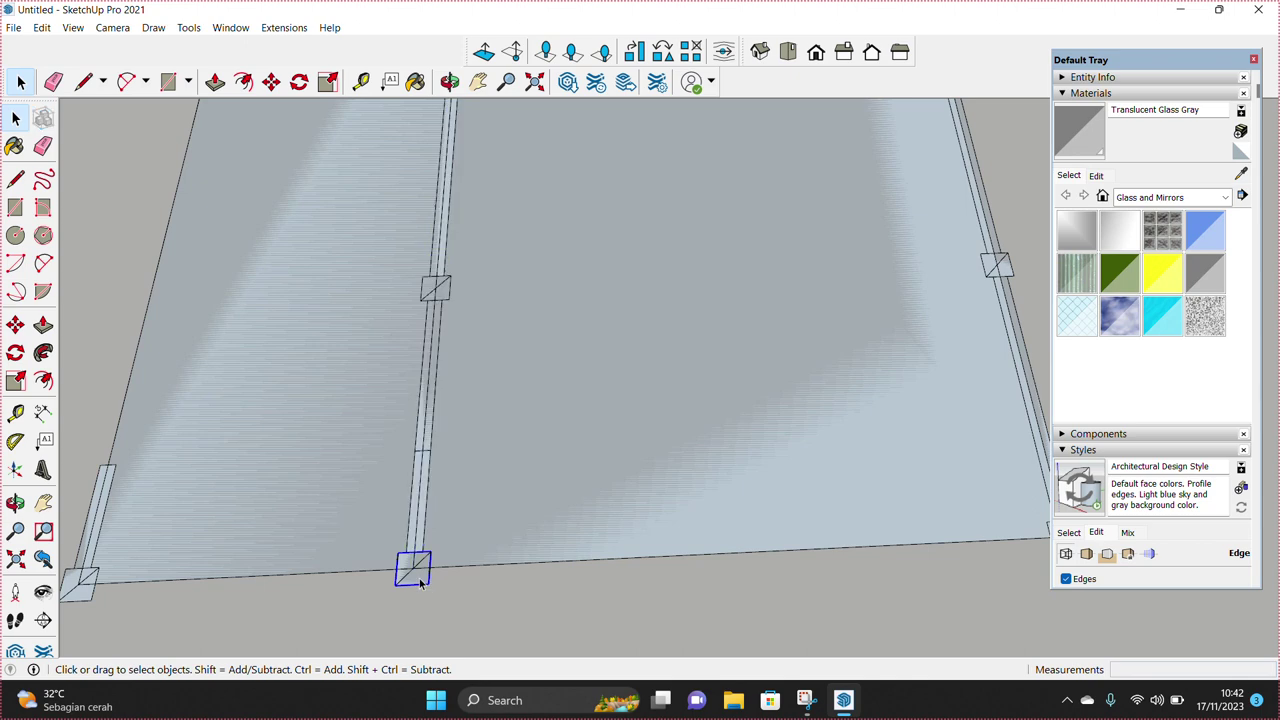
Step: Select a post segment at another corner and view the layout from above
{"action": "mouse_move", "coordinate": [420, 583]}
{"action": "middle_mouse_down"}
{"action": "mouse_move", "coordinate": [434, 543]}
{"action": "mouse_move", "coordinate": [434, 300]}
{"action": "middle_mouse_up"}
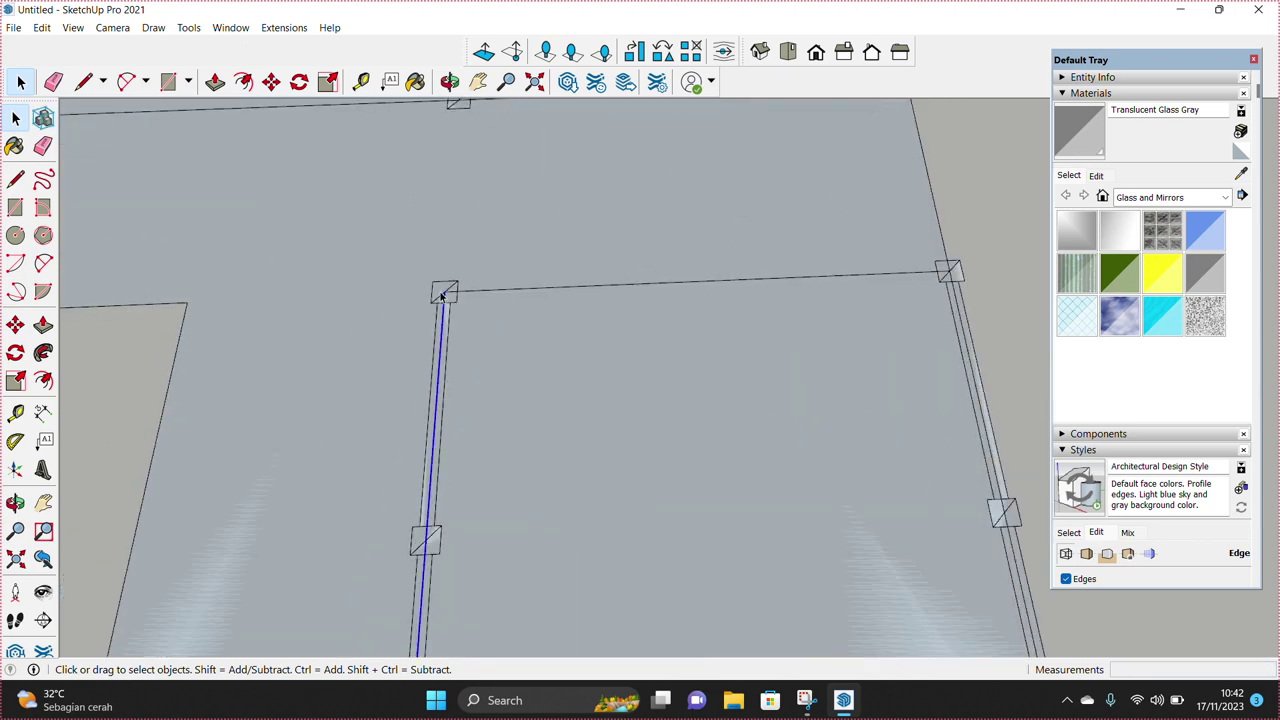
{"action": "scroll", "coordinate": [450, 314], "scroll_direction": "down", "scroll_amount": 1}
{"action": "scroll", "coordinate": [514, 471], "scroll_direction": "down", "scroll_amount": 1}
{"action": "scroll", "coordinate": [480, 580], "scroll_direction": "down", "scroll_amount": 2}
{"action": "scroll", "coordinate": [490, 585], "scroll_direction": "down", "scroll_amount": 1}
{"action": "left_click", "coordinate": [503, 580]}
{"action": "scroll", "coordinate": [503, 580], "scroll_direction": "down", "scroll_amount": 2}
{"action": "scroll", "coordinate": [530, 565], "scroll_direction": "down", "scroll_amount": 2}
{"action": "middle_click_drag", "start_coordinate": [551, 549], "coordinate": [560, 131]}
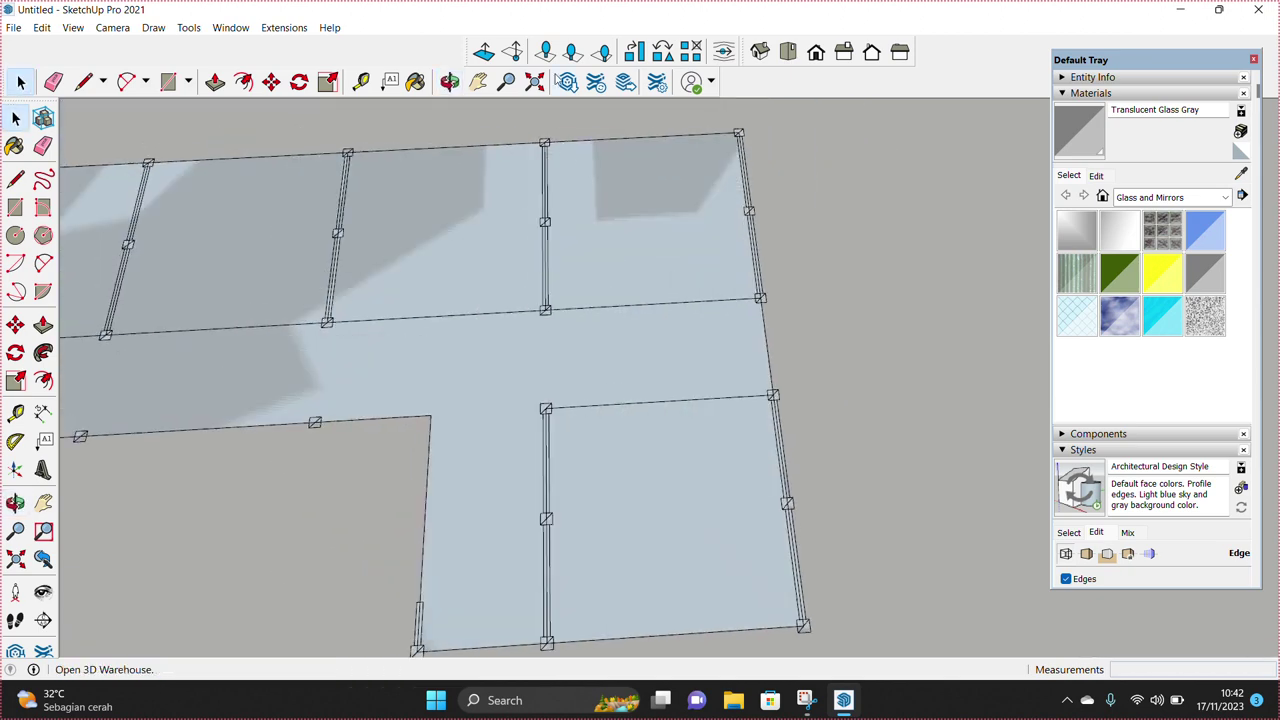
{"action": "scroll", "coordinate": [555, 132], "scroll_direction": "down", "scroll_amount": 1}
Step: Paste a spare post copy to the right of the structure
{"action": "middle_click_drag", "start_coordinate": [597, 582], "coordinate": [757, 560]}
{"action": "key", "text": "ctrl+v"}
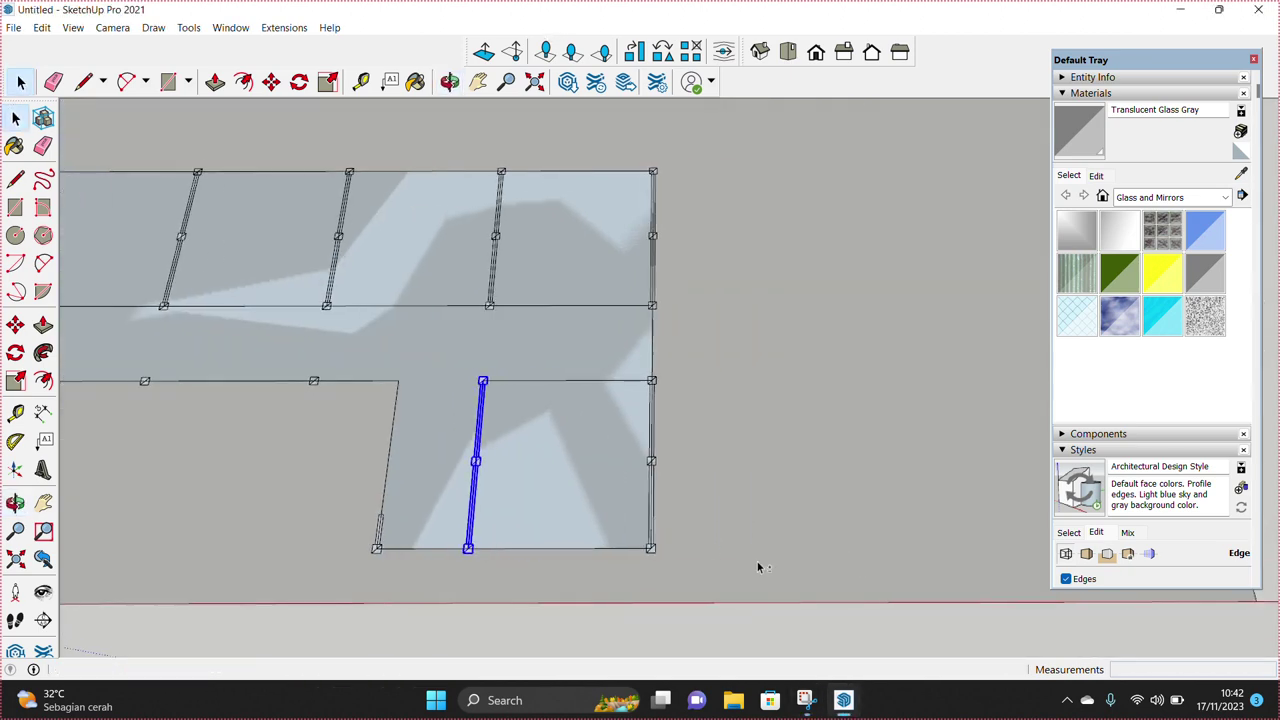
{"action": "left_click", "coordinate": [771, 546]}
{"action": "scroll", "coordinate": [790, 530], "scroll_direction": "up", "scroll_amount": 1}
{"action": "key", "text": "q"}
{"action": "left_click", "coordinate": [802, 483]}
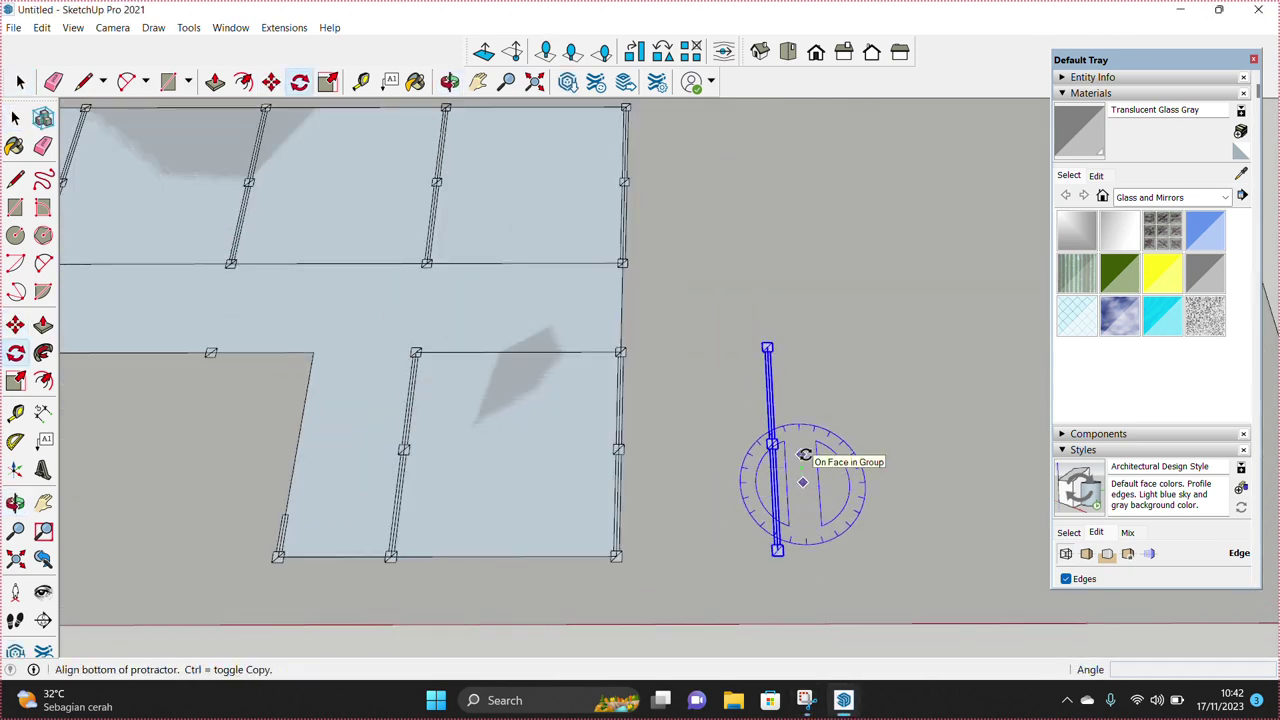
Step: Rotate the pasted post to lie flat and select the whole horizontal beam
{"action": "left_click", "coordinate": [800, 454]}
{"action": "left_click", "coordinate": [773, 481]}
{"action": "key", "text": "space"}
{"action": "scroll", "coordinate": [816, 505], "scroll_direction": "up", "scroll_amount": 1}
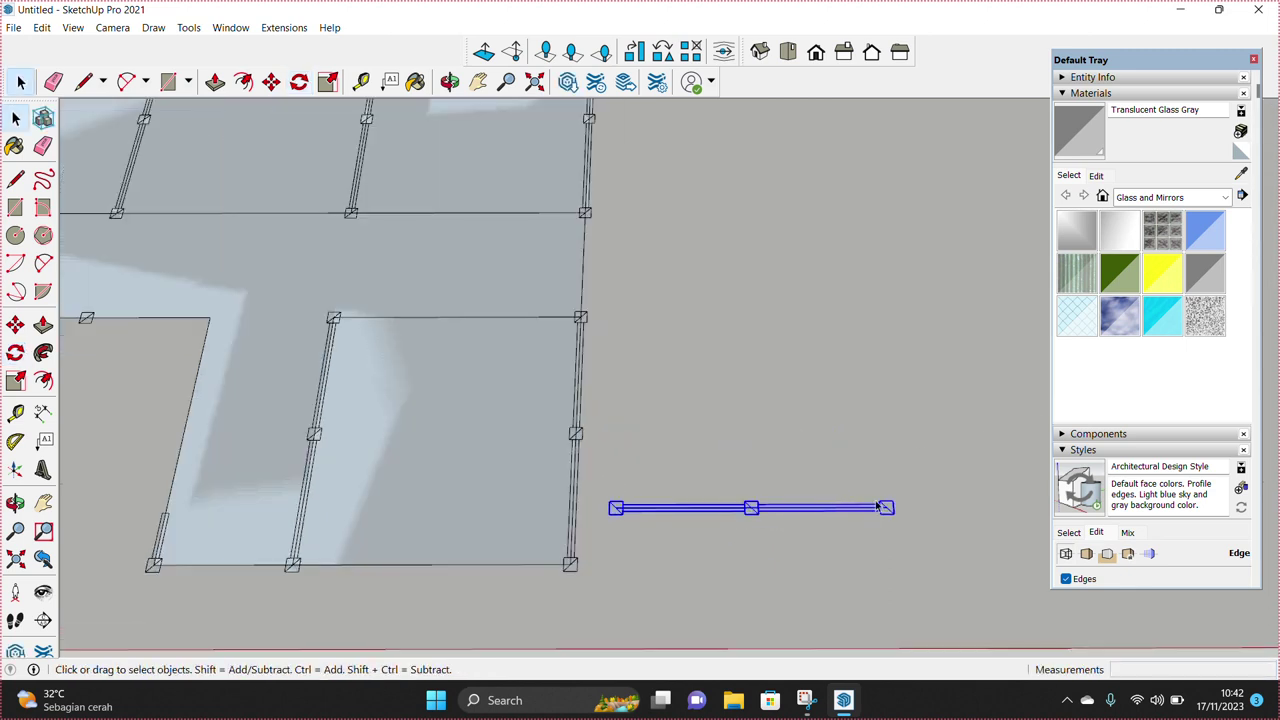
{"action": "left_click", "coordinate": [904, 554]}
{"action": "left_click_drag", "start_coordinate": [597, 474], "coordinate": [906, 553]}
{"action": "scroll", "coordinate": [876, 518], "scroll_direction": "up", "scroll_amount": 2}
{"action": "scroll", "coordinate": [876, 518], "scroll_direction": "up", "scroll_amount": 3}
Step: Copy the horizontal beam against the first column boxes along the panel edge
{"action": "key", "text": "m"}
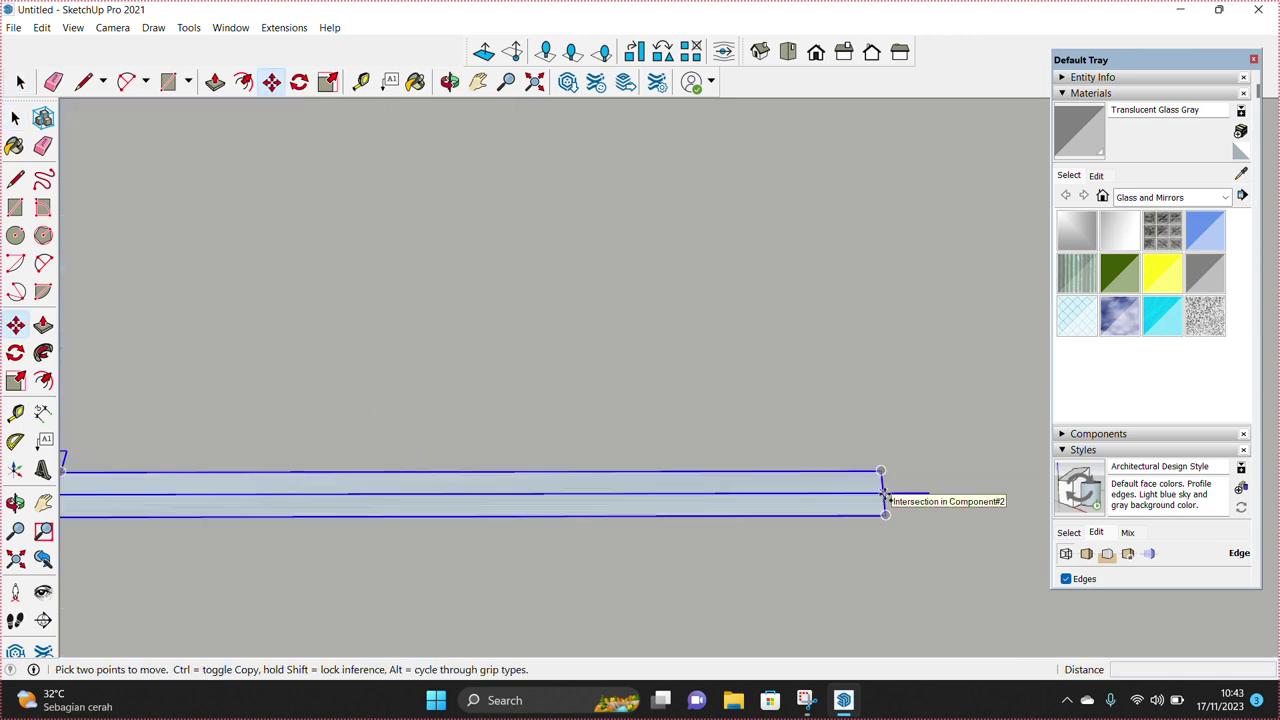
{"action": "left_click", "coordinate": [884, 496]}
{"action": "key", "text": "ctrl"}
{"action": "scroll", "coordinate": [626, 428], "scroll_direction": "up", "scroll_amount": 5}
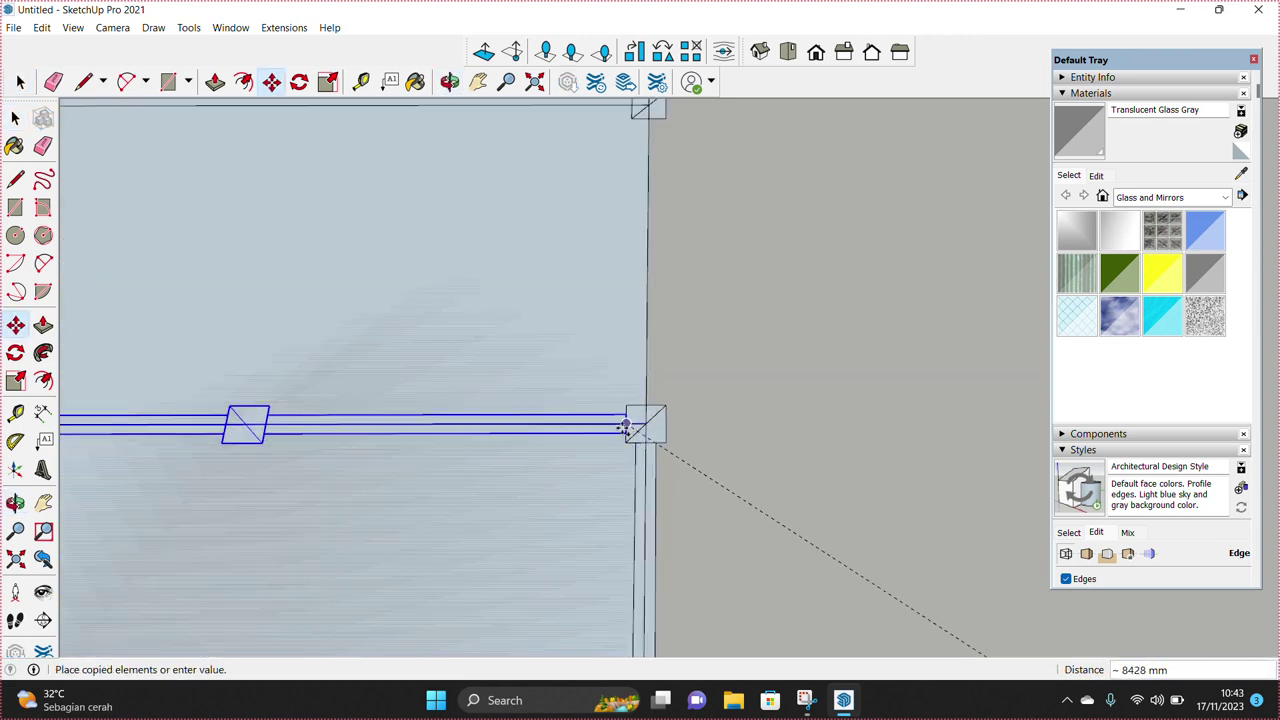
{"action": "left_click", "coordinate": [627, 427]}
{"action": "left_click", "coordinate": [634, 428]}
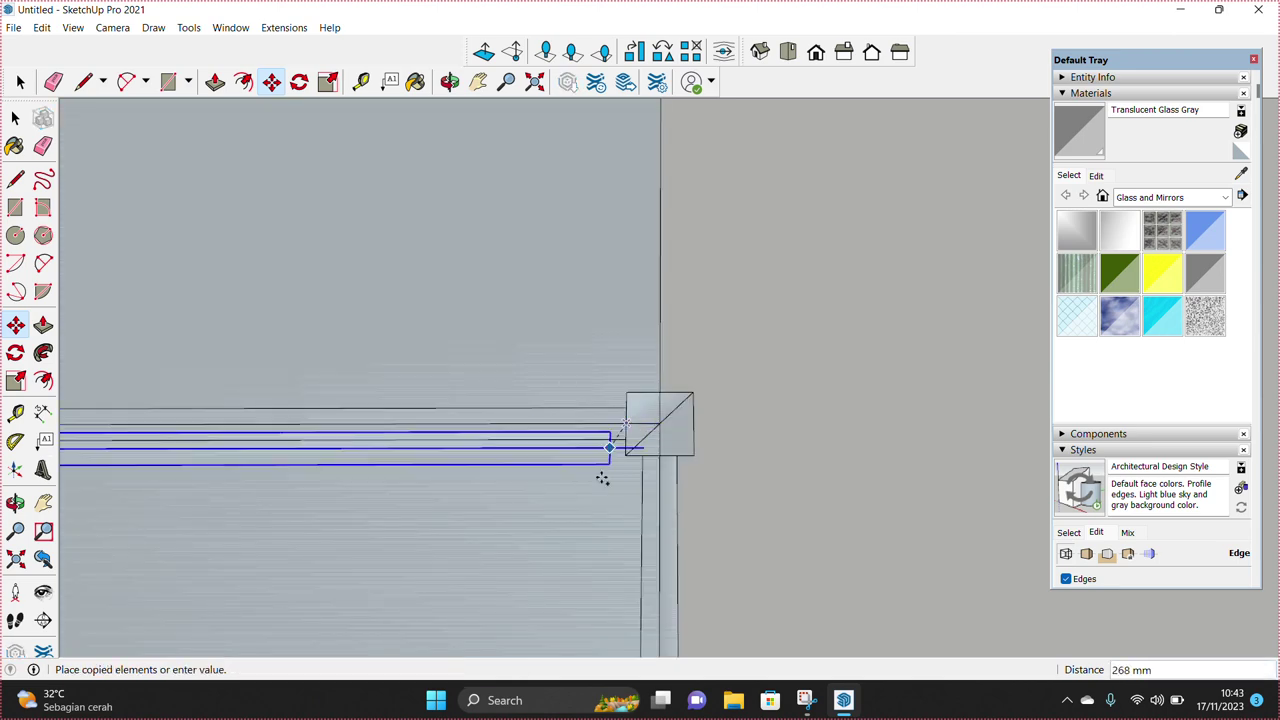
{"action": "scroll", "coordinate": [683, 526], "scroll_direction": "down", "scroll_amount": 3}
{"action": "scroll", "coordinate": [683, 526], "scroll_direction": "down", "scroll_amount": 2}
{"action": "scroll", "coordinate": [689, 534], "scroll_direction": "up", "scroll_amount": 3}
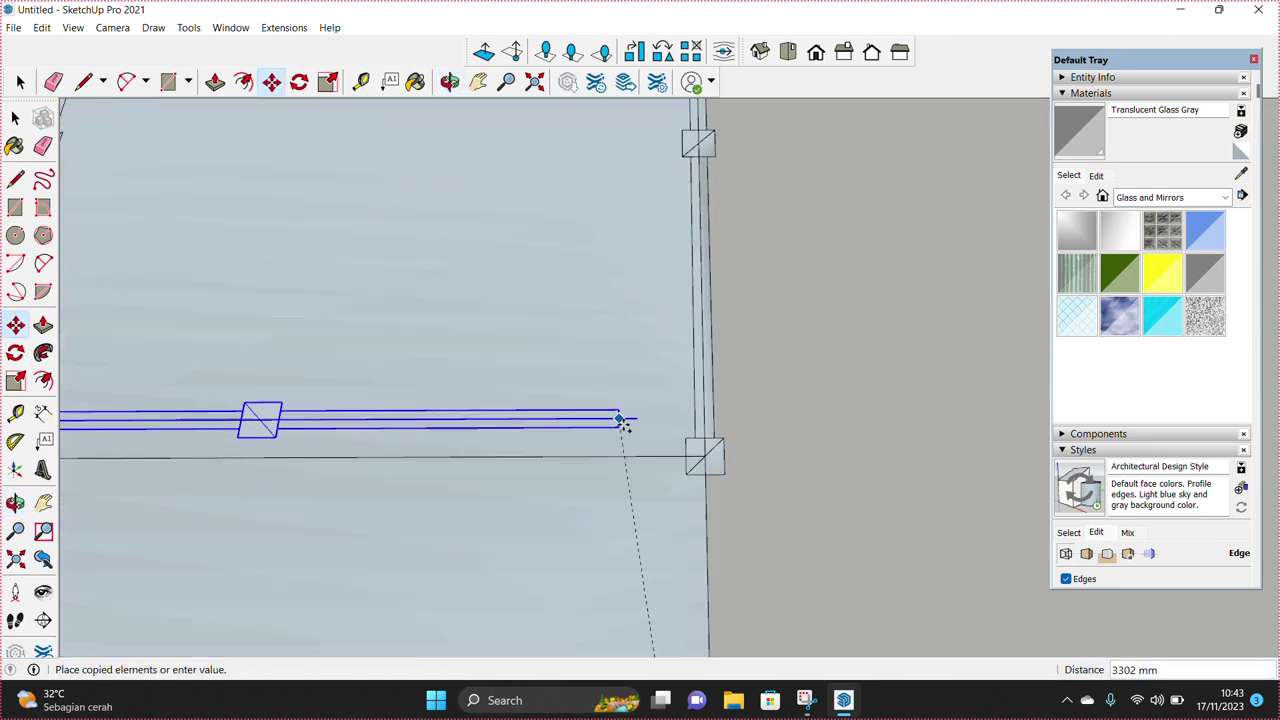
{"action": "scroll", "coordinate": [623, 423], "scroll_direction": "up", "scroll_amount": 2}
{"action": "left_click", "coordinate": [704, 455]}
Step: Continue copying the beam from its corner to the adjacent column corner
{"action": "scroll", "coordinate": [702, 454], "scroll_direction": "up", "scroll_amount": 1}
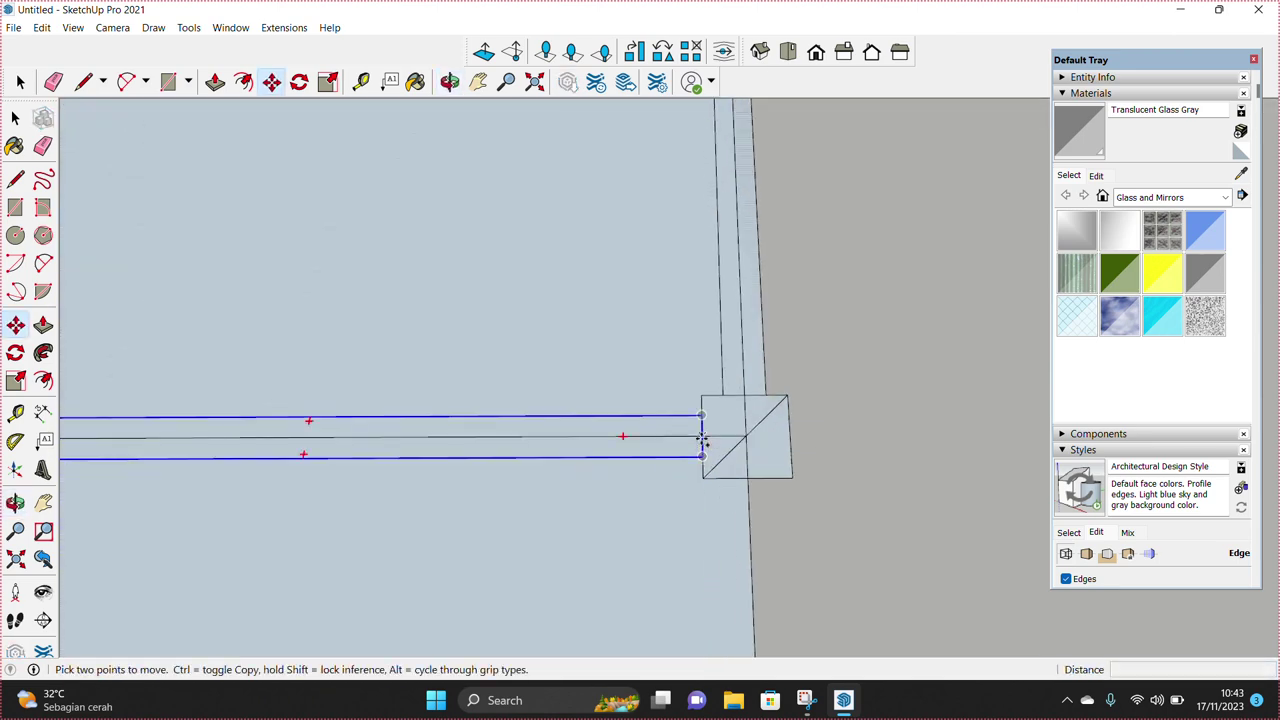
{"action": "left_click", "coordinate": [703, 440]}
{"action": "scroll", "coordinate": [694, 517], "scroll_direction": "down", "scroll_amount": 2}
{"action": "scroll", "coordinate": [749, 560], "scroll_direction": "down", "scroll_amount": 1}
{"action": "scroll", "coordinate": [534, 523], "scroll_direction": "up", "scroll_amount": 3}
{"action": "scroll", "coordinate": [518, 512], "scroll_direction": "up", "scroll_amount": 1}
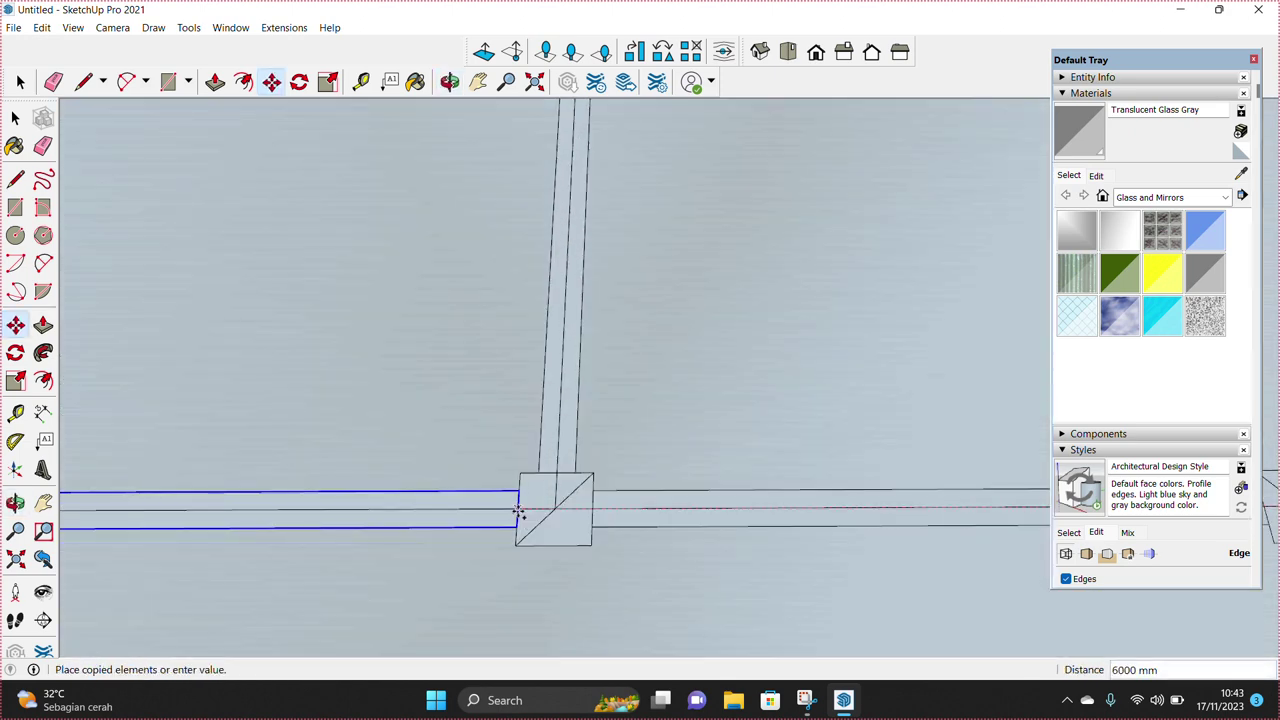
{"action": "left_click", "coordinate": [519, 512]}
{"action": "scroll", "coordinate": [550, 565], "scroll_direction": "down", "scroll_amount": 3}
{"action": "scroll", "coordinate": [520, 570], "scroll_direction": "up", "scroll_amount": 1}
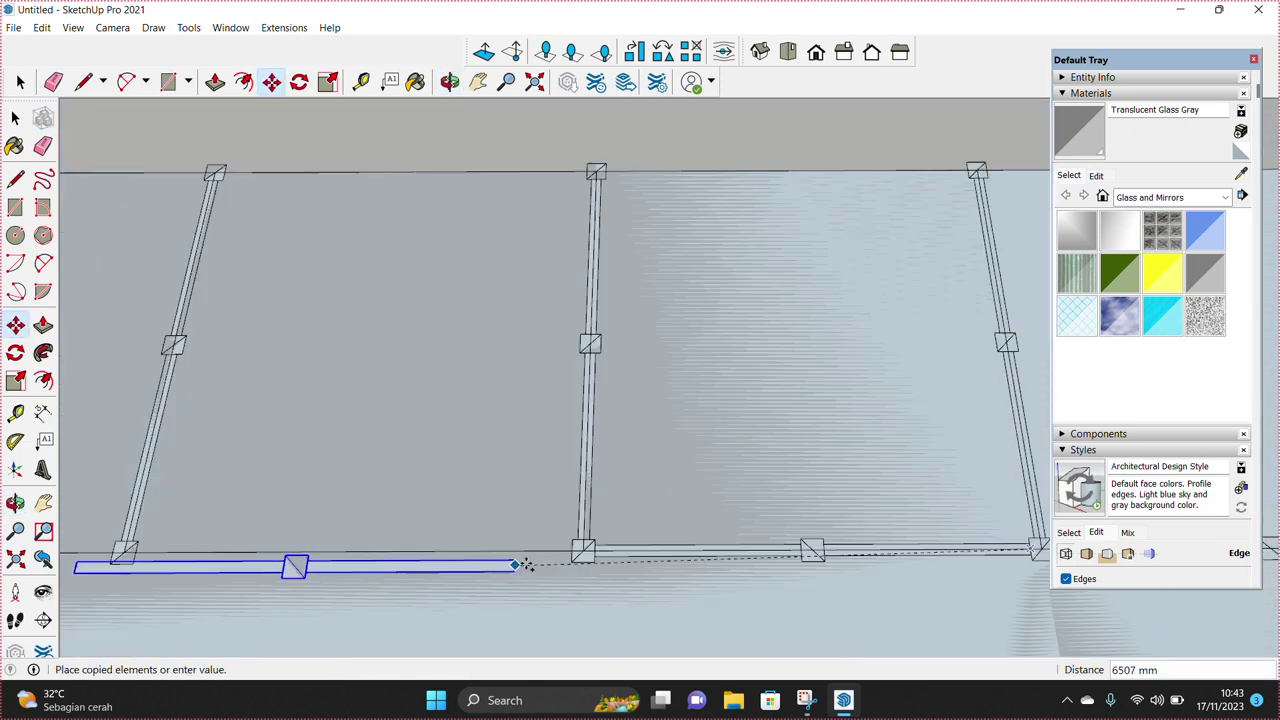
{"action": "scroll", "coordinate": [575, 553], "scroll_direction": "up", "scroll_amount": 3}
{"action": "scroll", "coordinate": [575, 553], "scroll_direction": "up", "scroll_amount": 1}
Step: Place another beam copy 6000 mm further along the run
{"action": "left_click", "coordinate": [572, 540]}
{"action": "scroll", "coordinate": [523, 571], "scroll_direction": "down", "scroll_amount": 3}
{"action": "middle_click_drag", "start_coordinate": [340, 597], "coordinate": [471, 594]}
{"action": "scroll", "coordinate": [528, 578], "scroll_direction": "up", "scroll_amount": 3}
{"action": "scroll", "coordinate": [530, 578], "scroll_direction": "up", "scroll_amount": 1}
{"action": "left_click", "coordinate": [537, 580]}
{"action": "key", "text": "space"}
Step: Copy the selected beam from its junction to the next column
{"action": "scroll", "coordinate": [563, 520], "scroll_direction": "down", "scroll_amount": 3}
{"action": "scroll", "coordinate": [586, 534], "scroll_direction": "down", "scroll_amount": 2}
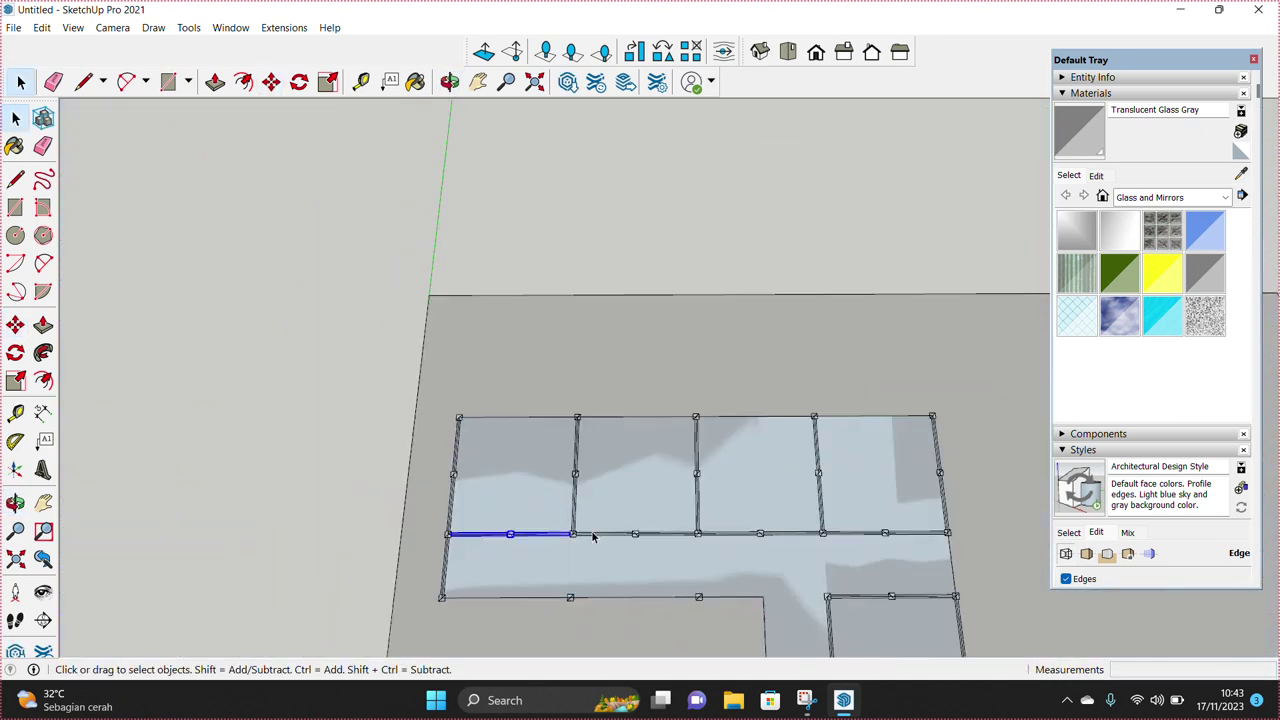
{"action": "scroll", "coordinate": [586, 534], "scroll_direction": "up", "scroll_amount": 2}
{"action": "scroll", "coordinate": [561, 549], "scroll_direction": "up", "scroll_amount": 3}
{"action": "key", "text": "m"}
{"action": "scroll", "coordinate": [591, 520], "scroll_direction": "up", "scroll_amount": 2}
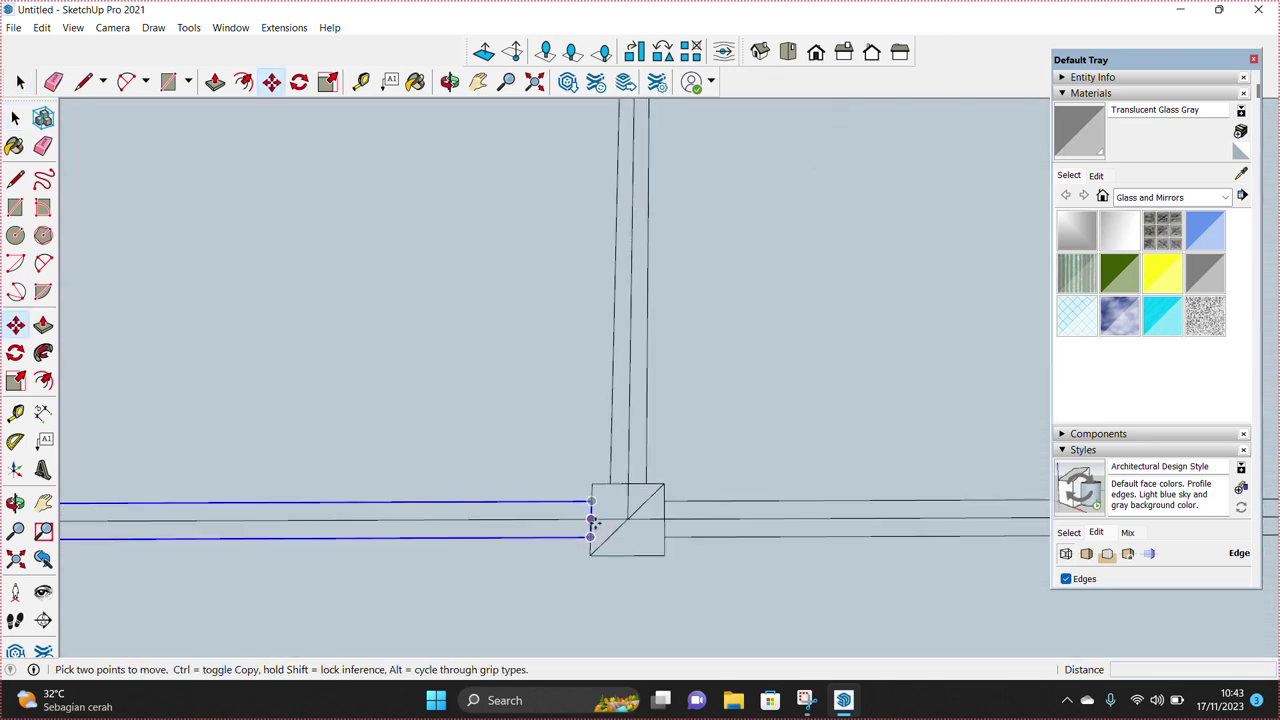
{"action": "key", "text": "ctrl"}
{"action": "left_click", "coordinate": [591, 521]}
{"action": "middle_click_drag", "start_coordinate": [591, 471], "coordinate": [609, 466]}
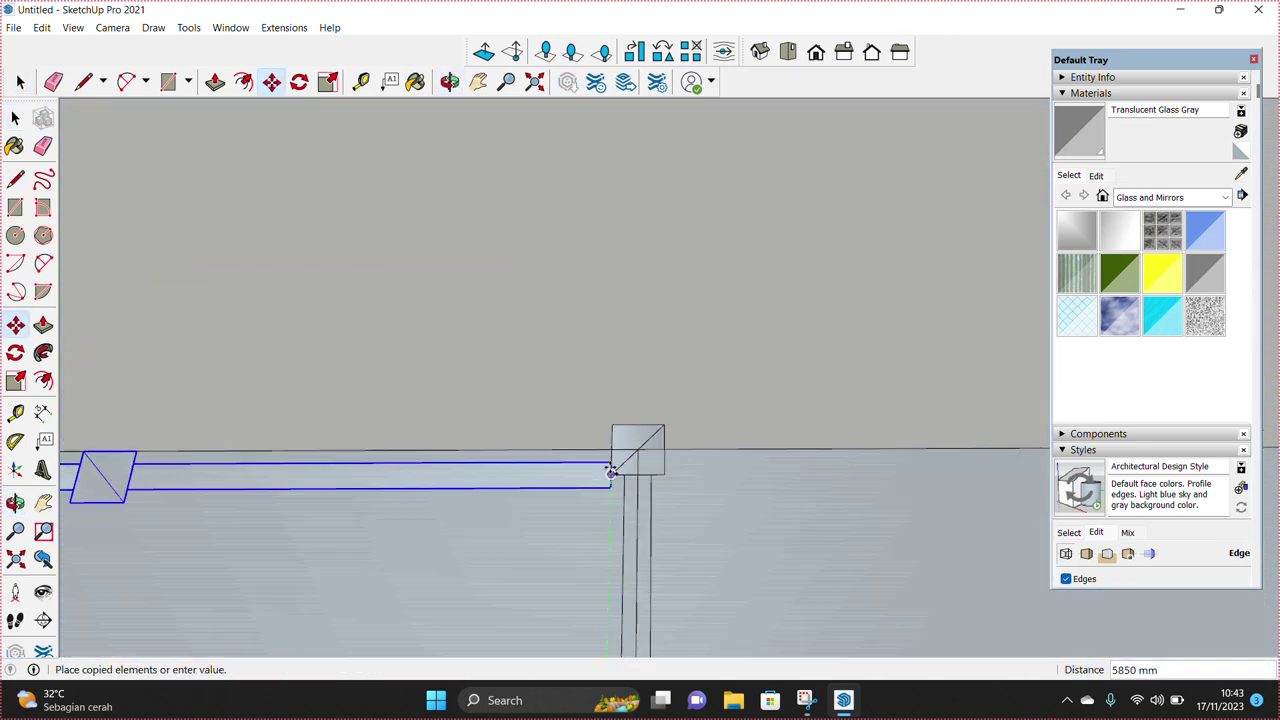
{"action": "left_click", "coordinate": [613, 453]}
Step: Add a final beam copy from its left edge along the room-corridor line
{"action": "mouse_move", "coordinate": [626, 471]}
{"action": "middle_mouse_down"}
{"action": "mouse_move", "coordinate": [417, 503]}
{"action": "mouse_move", "coordinate": [137, 503]}
{"action": "mouse_move", "coordinate": [638, 555]}
{"action": "mouse_move", "coordinate": [636, 533]}
{"action": "middle_mouse_up"}
{"action": "left_click", "coordinate": [130, 495]}
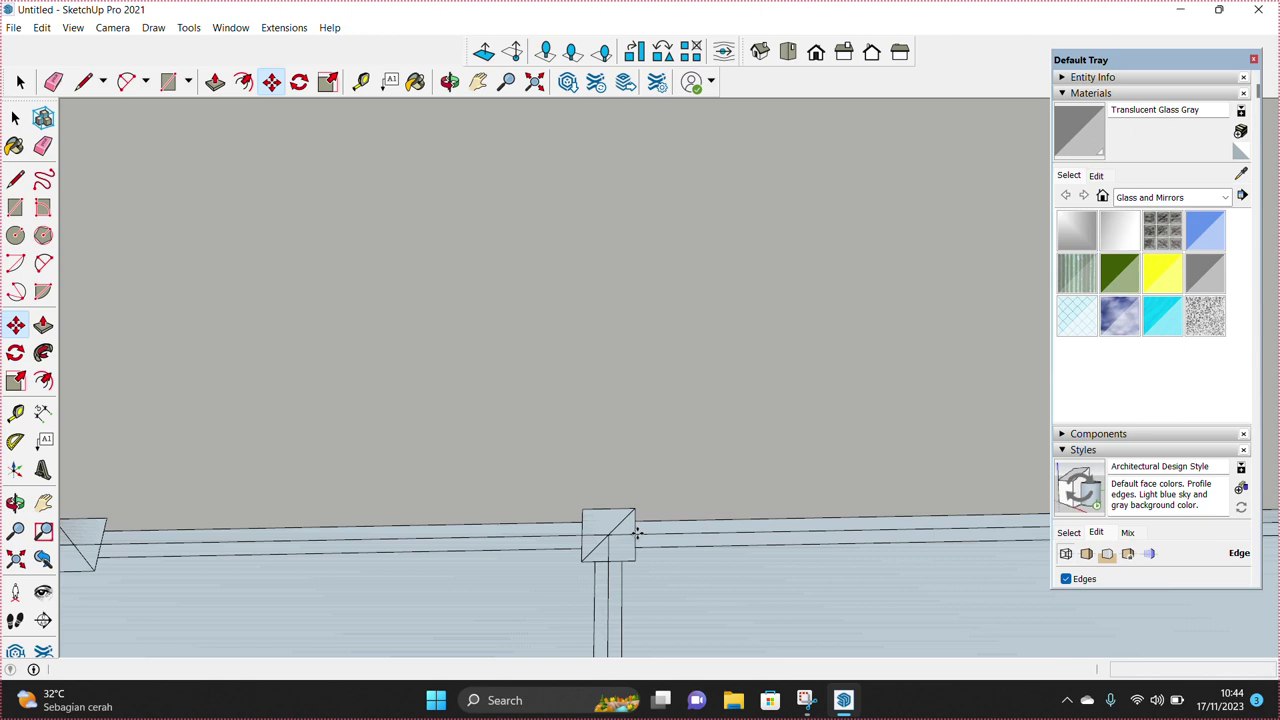
{"action": "key", "text": "space"}
{"action": "scroll", "coordinate": [637, 533], "scroll_direction": "down", "scroll_amount": 5}
{"action": "scroll", "coordinate": [750, 409], "scroll_direction": "down", "scroll_amount": 2}
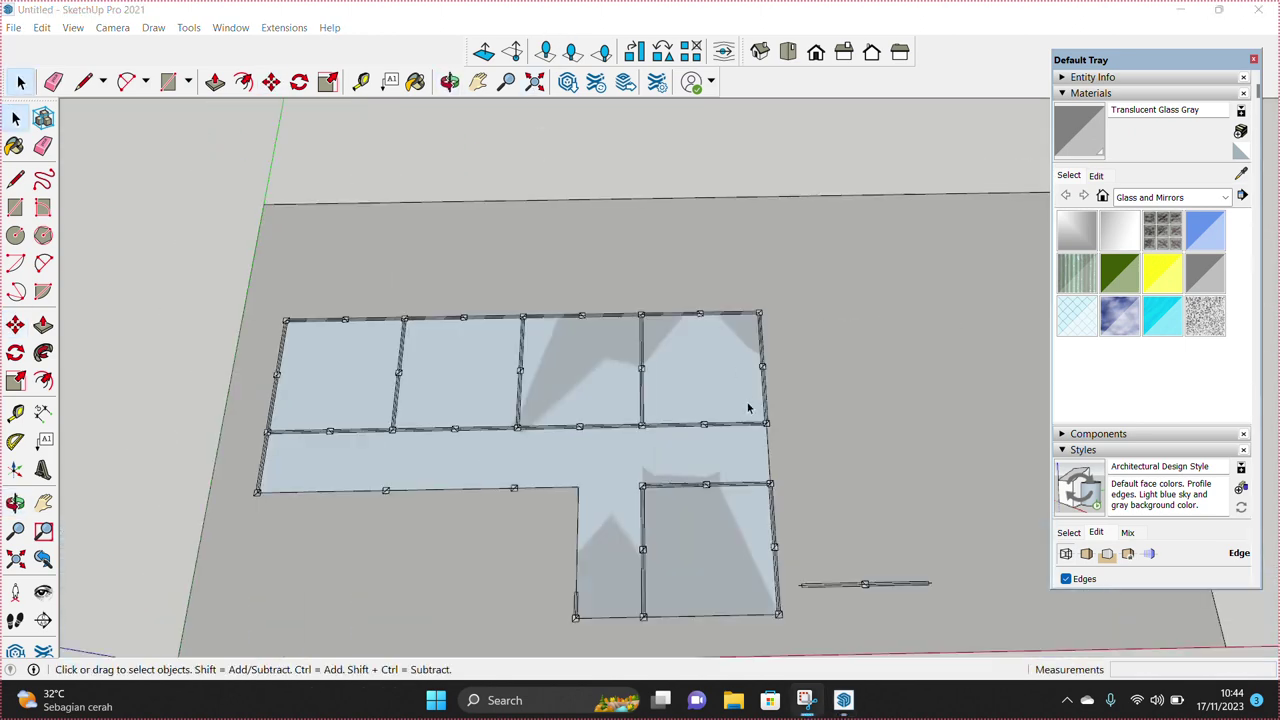
Step: Move the stray lower-right beam onto the frame's bottom corner
{"action": "scroll", "coordinate": [629, 474], "scroll_direction": "up", "scroll_amount": 3}
{"action": "scroll", "coordinate": [823, 471], "scroll_direction": "up", "scroll_amount": 2}
{"action": "scroll", "coordinate": [700, 467], "scroll_direction": "up", "scroll_amount": 2}
{"action": "left_click", "coordinate": [640, 447]}
{"action": "scroll", "coordinate": [607, 467], "scroll_direction": "up", "scroll_amount": 3}
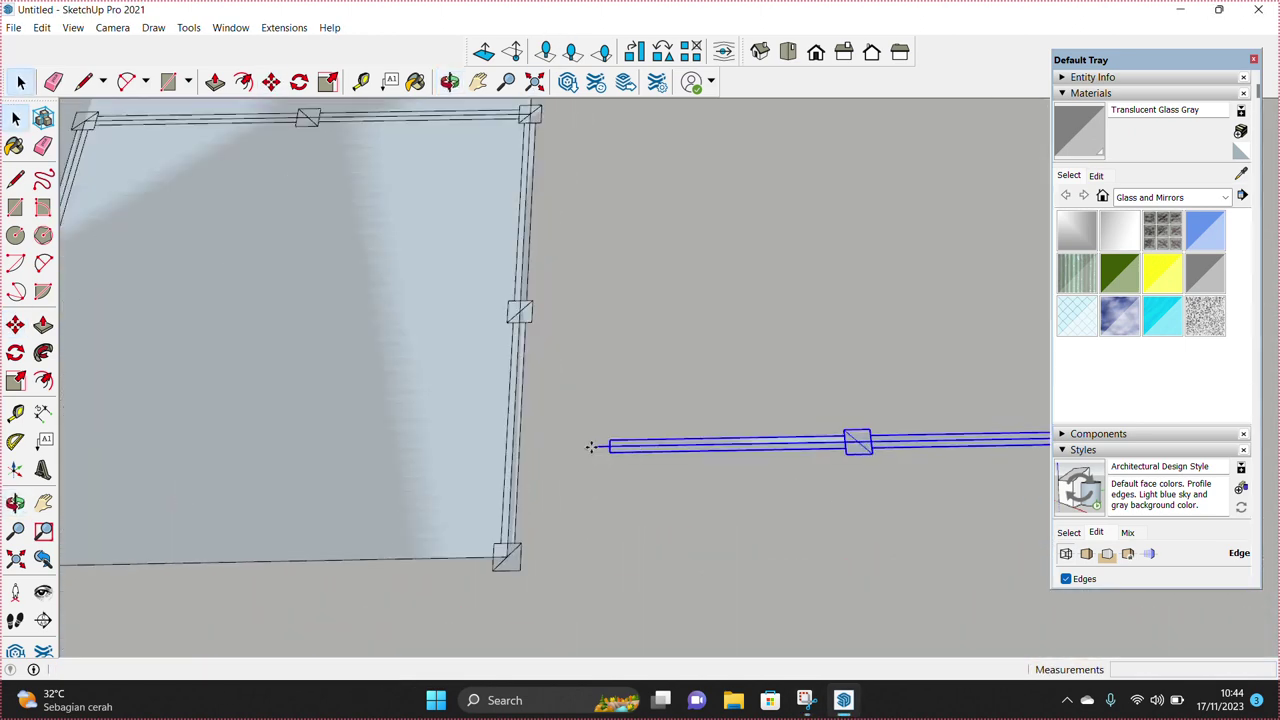
{"action": "key", "text": "m"}
{"action": "scroll", "coordinate": [610, 455], "scroll_direction": "up", "scroll_amount": 2}
{"action": "scroll", "coordinate": [610, 445], "scroll_direction": "up", "scroll_amount": 2}
{"action": "left_click", "coordinate": [611, 444]}
{"action": "scroll", "coordinate": [622, 491], "scroll_direction": "down", "scroll_amount": 3}
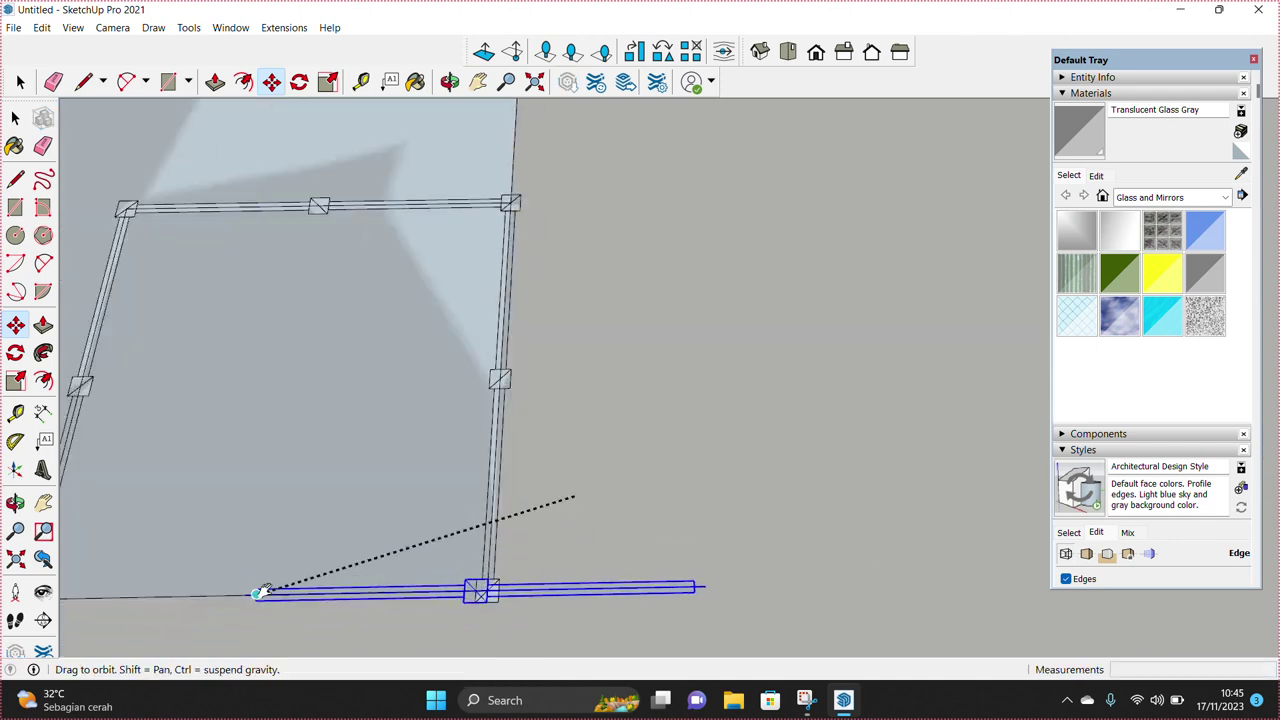
{"action": "scroll", "coordinate": [380, 598], "scroll_direction": "up", "scroll_amount": 2}
{"action": "left_click", "coordinate": [378, 600]}
{"action": "key", "text": "space"}
Step: Copy the vertical corner beam across to fill the gap at left
{"action": "scroll", "coordinate": [425, 596], "scroll_direction": "down", "scroll_amount": 1}
{"action": "scroll", "coordinate": [425, 596], "scroll_direction": "down", "scroll_amount": 2}
{"action": "middle_click_drag", "start_coordinate": [425, 596], "coordinate": [499, 566]}
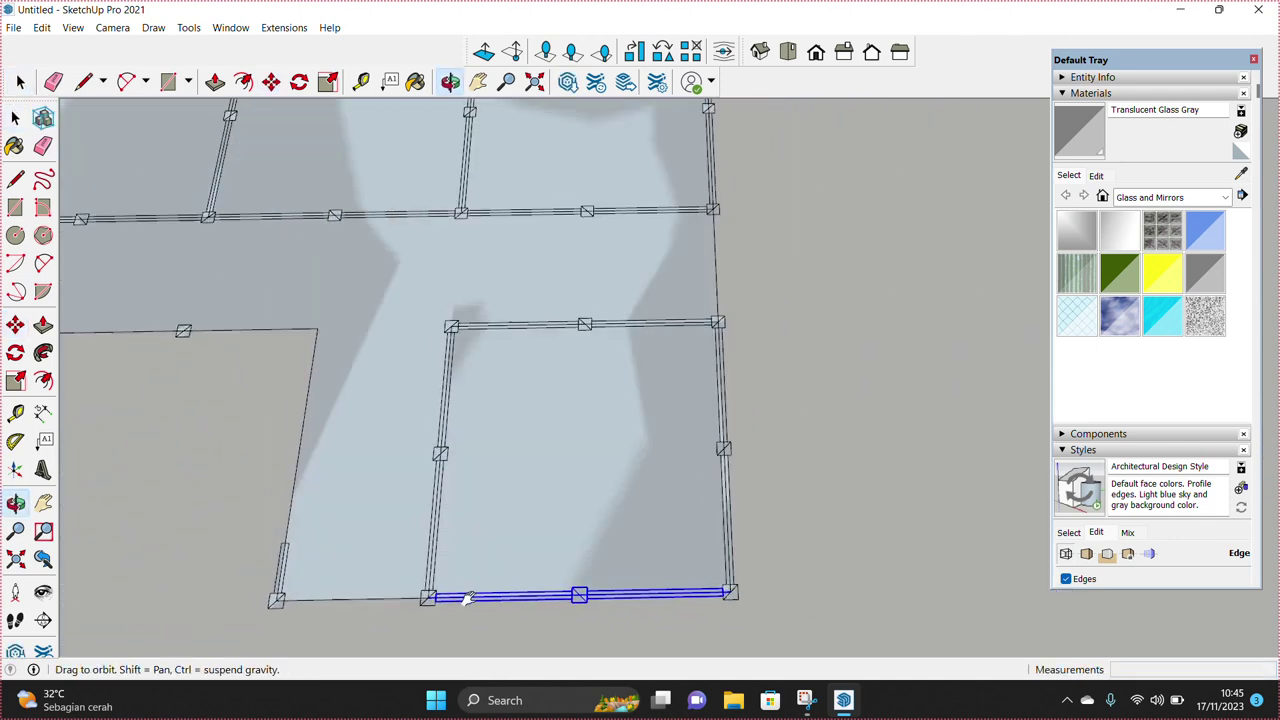
{"action": "scroll", "coordinate": [380, 578], "scroll_direction": "up", "scroll_amount": 2}
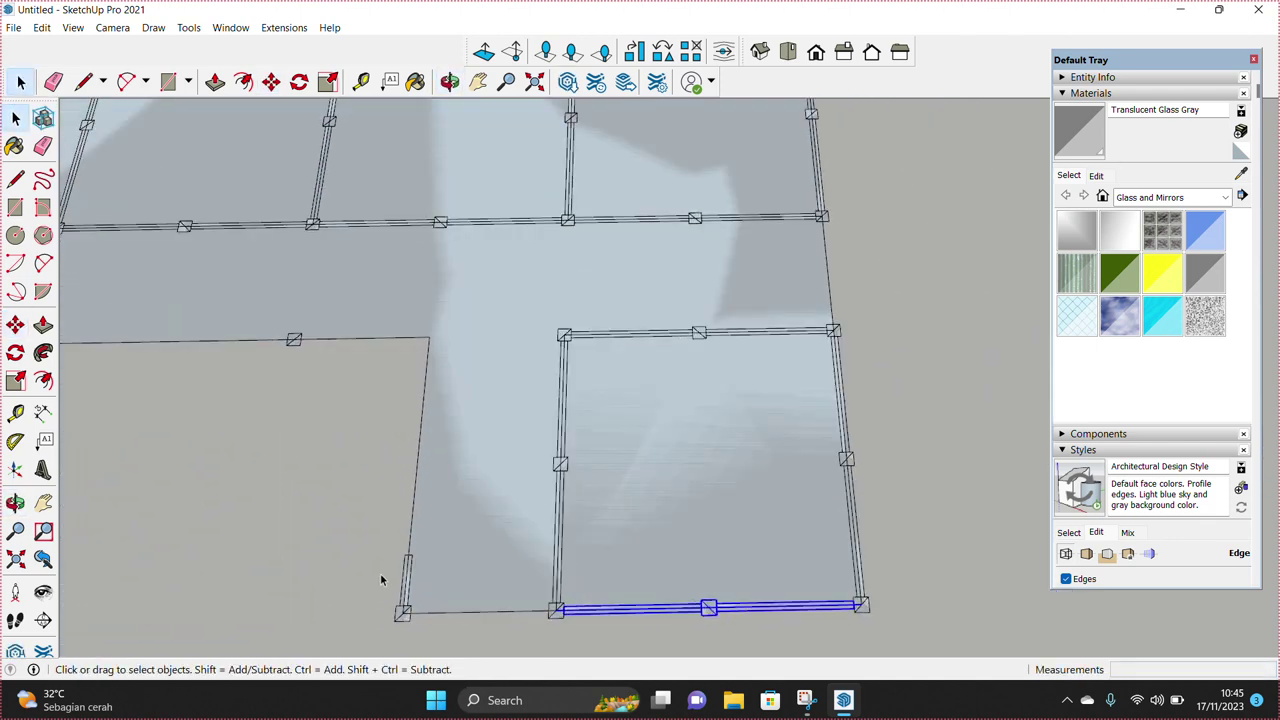
{"action": "left_click", "coordinate": [438, 609]}
{"action": "middle_click_drag", "start_coordinate": [438, 609], "coordinate": [540, 438]}
{"action": "left_click_drag", "start_coordinate": [575, 635], "coordinate": [574, 632]}
{"action": "key", "text": "m"}
{"action": "scroll", "coordinate": [550, 590], "scroll_direction": "up", "scroll_amount": 2}
{"action": "scroll", "coordinate": [565, 595], "scroll_direction": "up", "scroll_amount": 2}
{"action": "left_click", "coordinate": [567, 594]}
{"action": "key", "text": "ctrl"}
{"action": "left_click", "coordinate": [279, 617]}
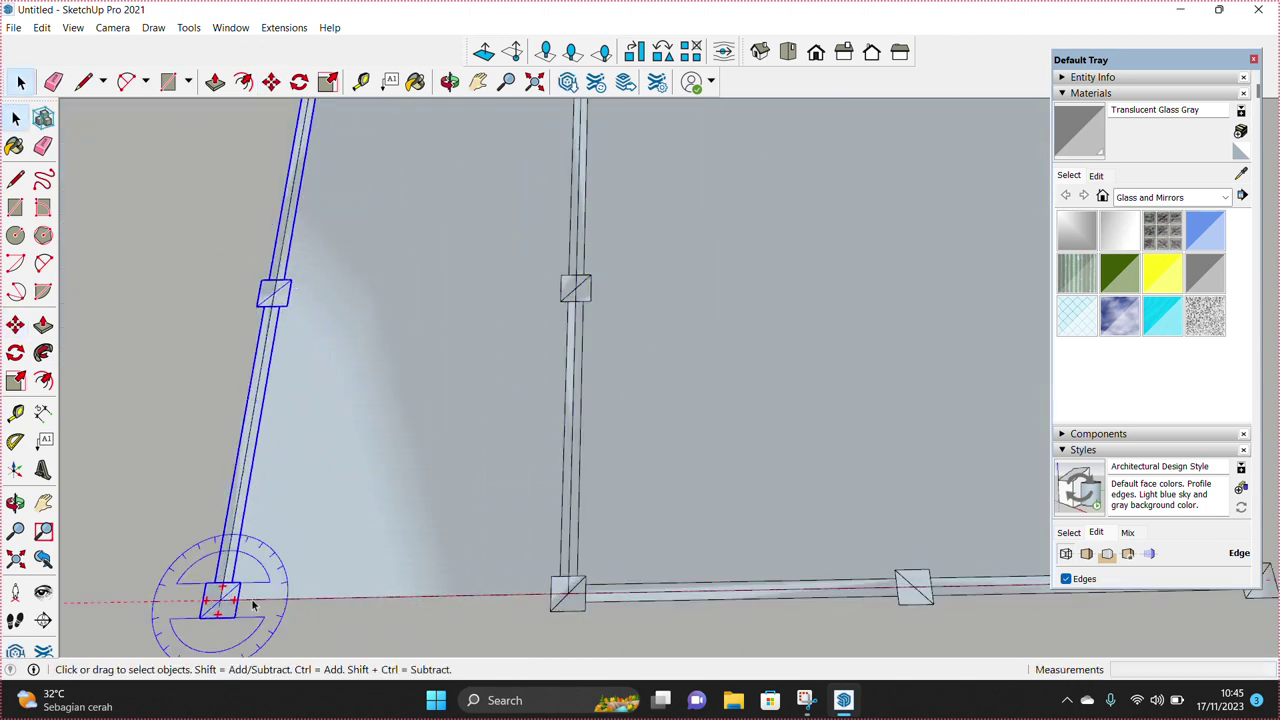
{"action": "middle_click_drag", "start_coordinate": [279, 617], "coordinate": [420, 563]}
{"action": "key", "text": "space"}
Step: Switch to a flat top-down view of the frame
{"action": "scroll", "coordinate": [500, 590], "scroll_direction": "up", "scroll_amount": 3}
{"action": "scroll", "coordinate": [499, 590], "scroll_direction": "up", "scroll_amount": 1}
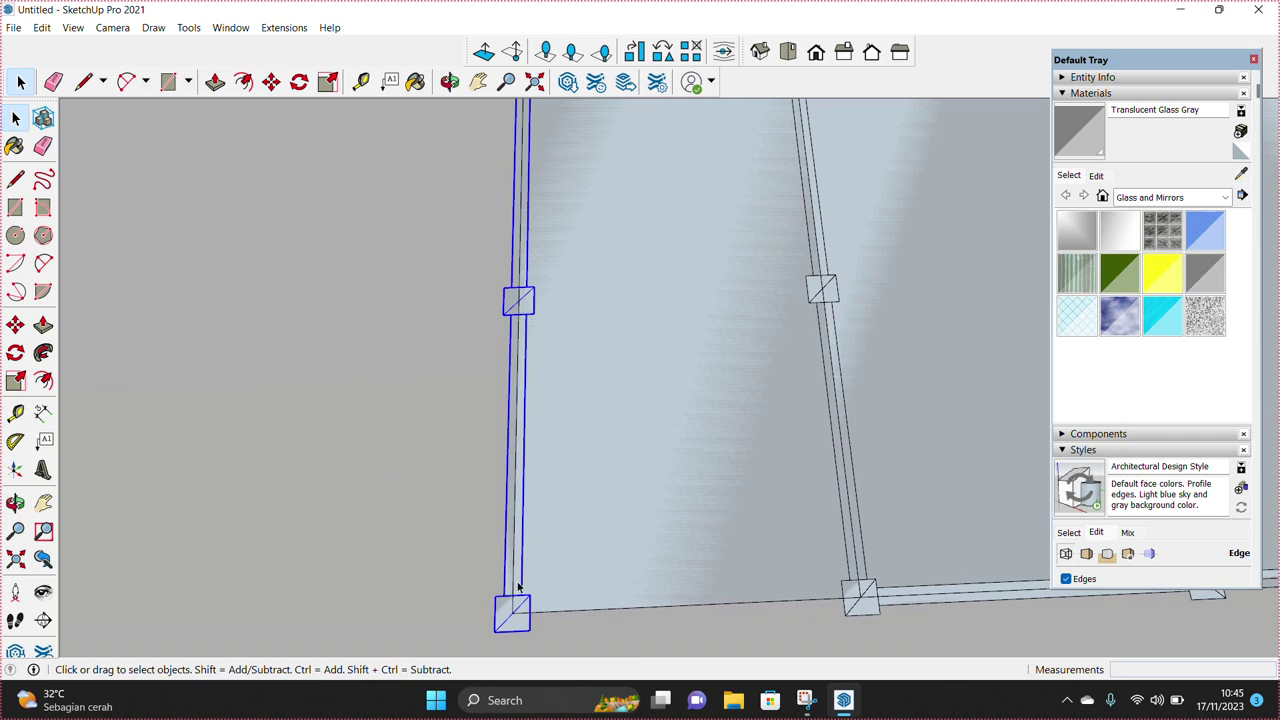
{"action": "scroll", "coordinate": [515, 605], "scroll_direction": "up", "scroll_amount": 2}
{"action": "key", "text": "q"}
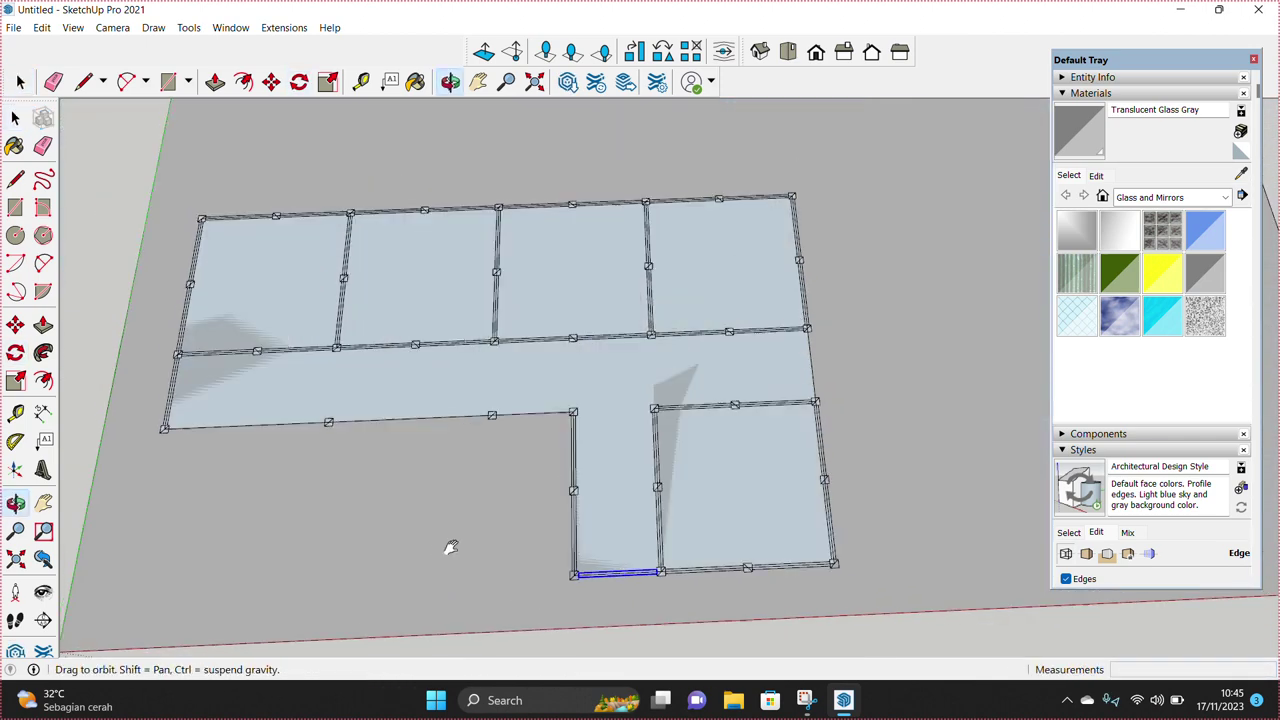
{"action": "left_click", "coordinate": [787, 51]}
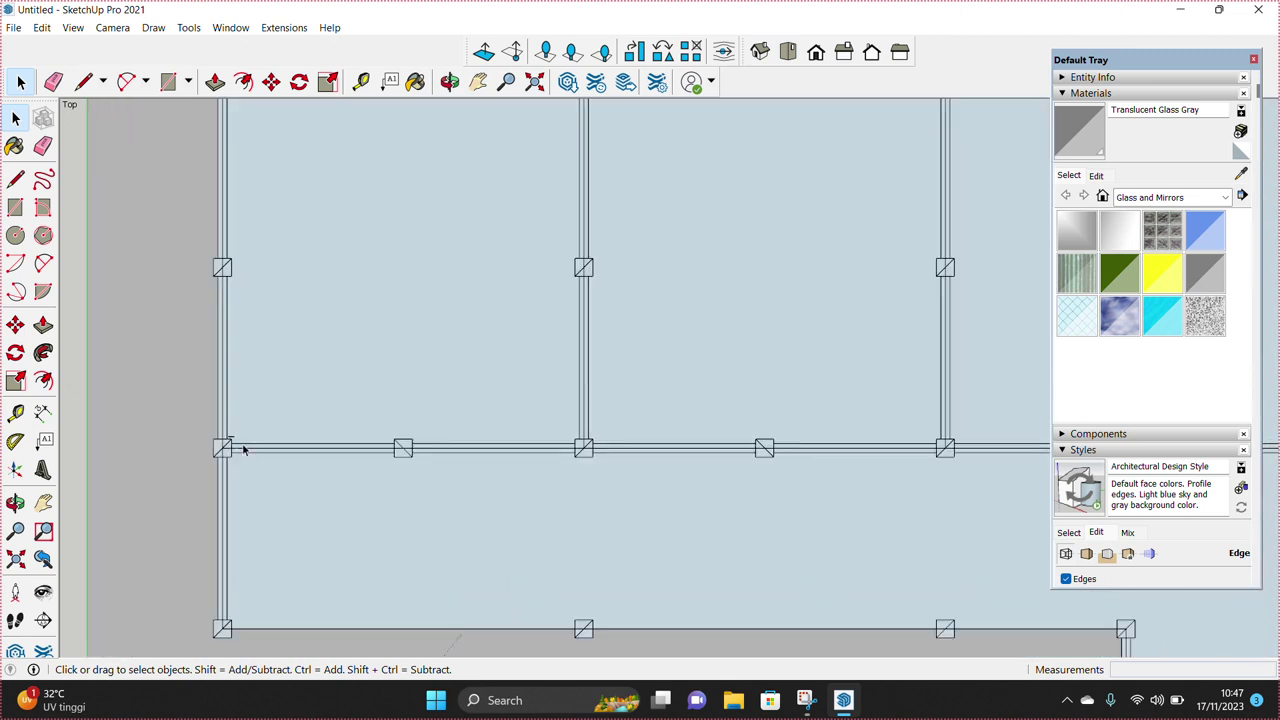
Step: Copy a beam 3000 mm to close the next frame gap
{"action": "left_click_drag", "start_coordinate": [580, 484], "coordinate": [580, 484]}
{"action": "scroll", "coordinate": [580, 450], "scroll_direction": "up", "scroll_amount": 3}
{"action": "key", "text": "m"}
{"action": "scroll", "coordinate": [563, 449], "scroll_direction": "up", "scroll_amount": 2}
{"action": "key", "text": "ctrl"}
{"action": "left_click", "coordinate": [557, 447]}
{"action": "scroll", "coordinate": [531, 500], "scroll_direction": "down", "scroll_amount": 3}
{"action": "scroll", "coordinate": [546, 590], "scroll_direction": "up", "scroll_amount": 3}
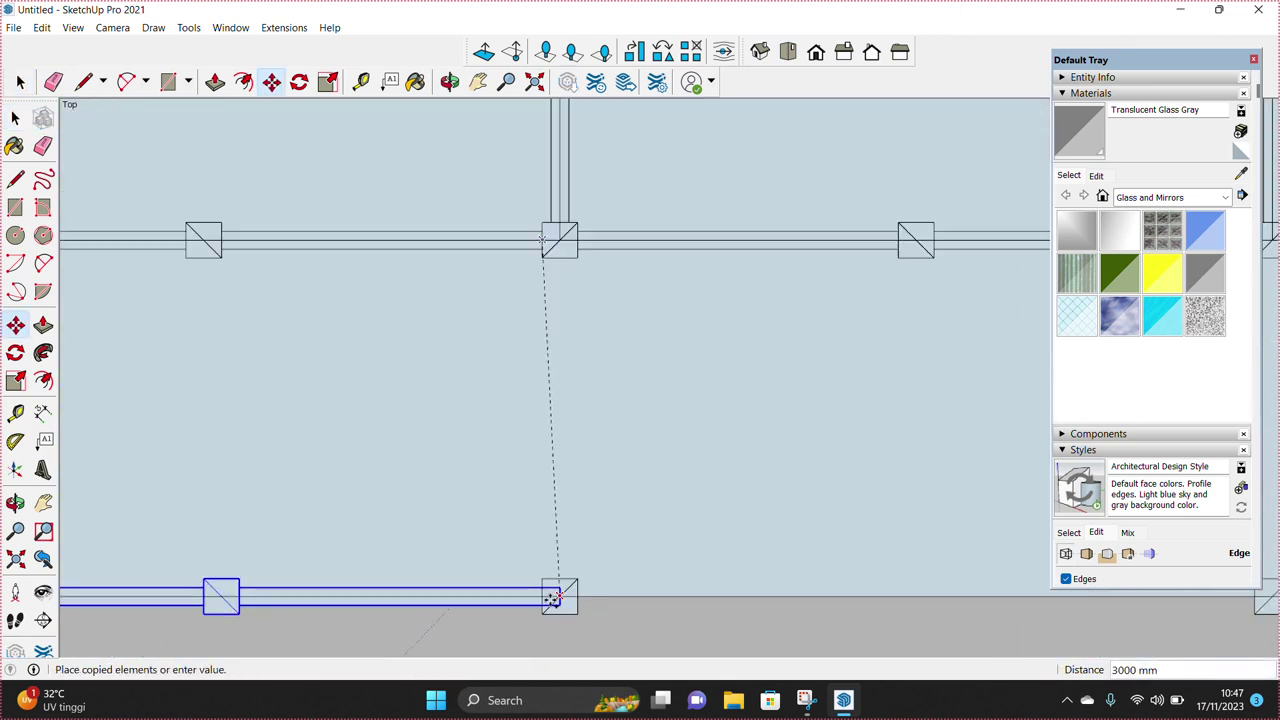
{"action": "left_click", "coordinate": [550, 588]}
{"action": "key", "text": "space"}
Step: Copy the beam 6000 mm to the right
{"action": "scroll", "coordinate": [527, 566], "scroll_direction": "down", "scroll_amount": 1}
{"action": "scroll", "coordinate": [325, 541], "scroll_direction": "up", "scroll_amount": 2}
{"action": "key", "text": "m"}
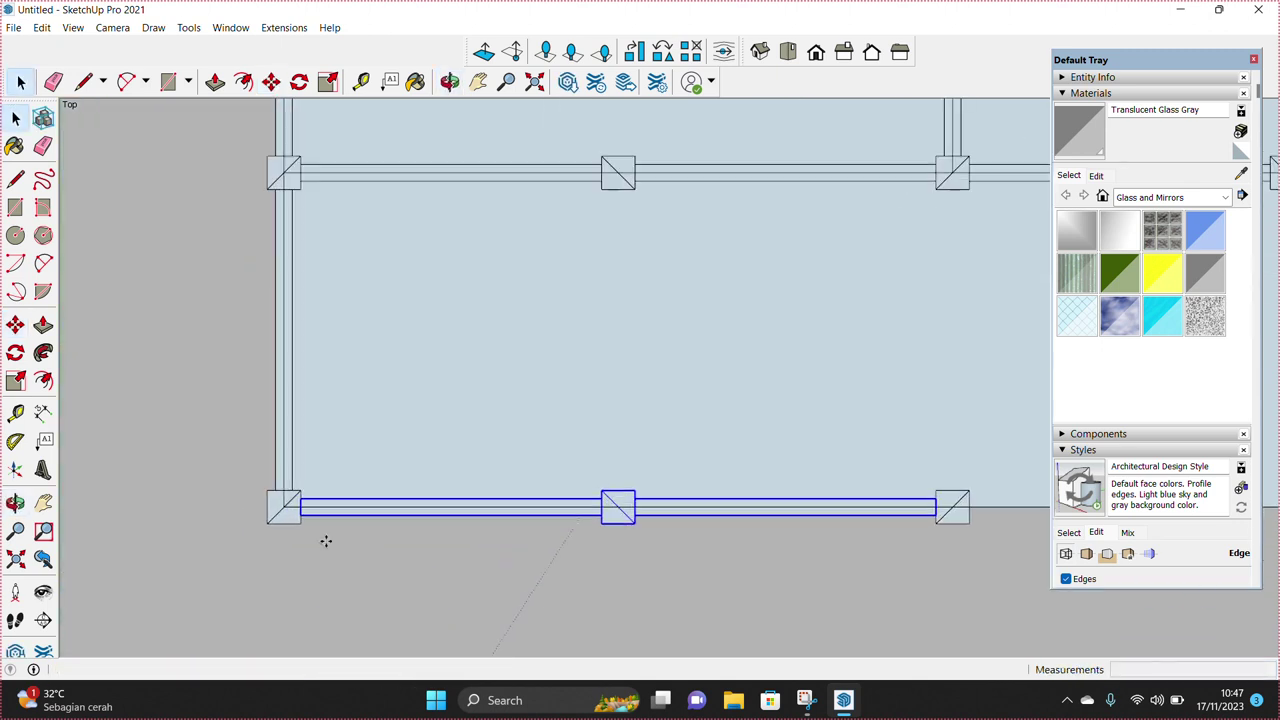
{"action": "left_click", "coordinate": [298, 523]}
{"action": "scroll", "coordinate": [400, 540], "scroll_direction": "down", "scroll_amount": 2}
{"action": "scroll", "coordinate": [560, 517], "scroll_direction": "up", "scroll_amount": 1}
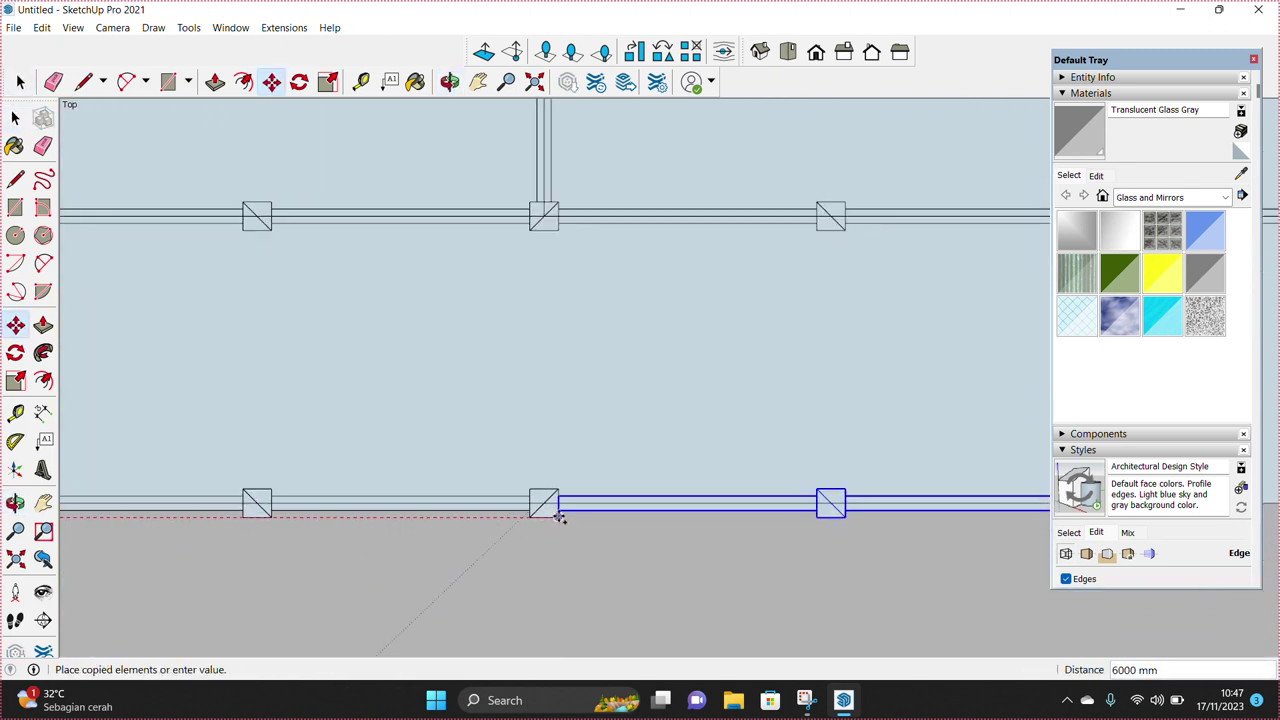
{"action": "left_click", "coordinate": [560, 515]}
{"action": "key", "text": "space"}
Step: Place a beam along the lower edge of the frame
{"action": "scroll", "coordinate": [418, 494], "scroll_direction": "down", "scroll_amount": 2}
{"action": "scroll", "coordinate": [419, 495], "scroll_direction": "down", "scroll_amount": 2}
{"action": "scroll", "coordinate": [523, 463], "scroll_direction": "up", "scroll_amount": 2}
{"action": "scroll", "coordinate": [529, 471], "scroll_direction": "up", "scroll_amount": 1}
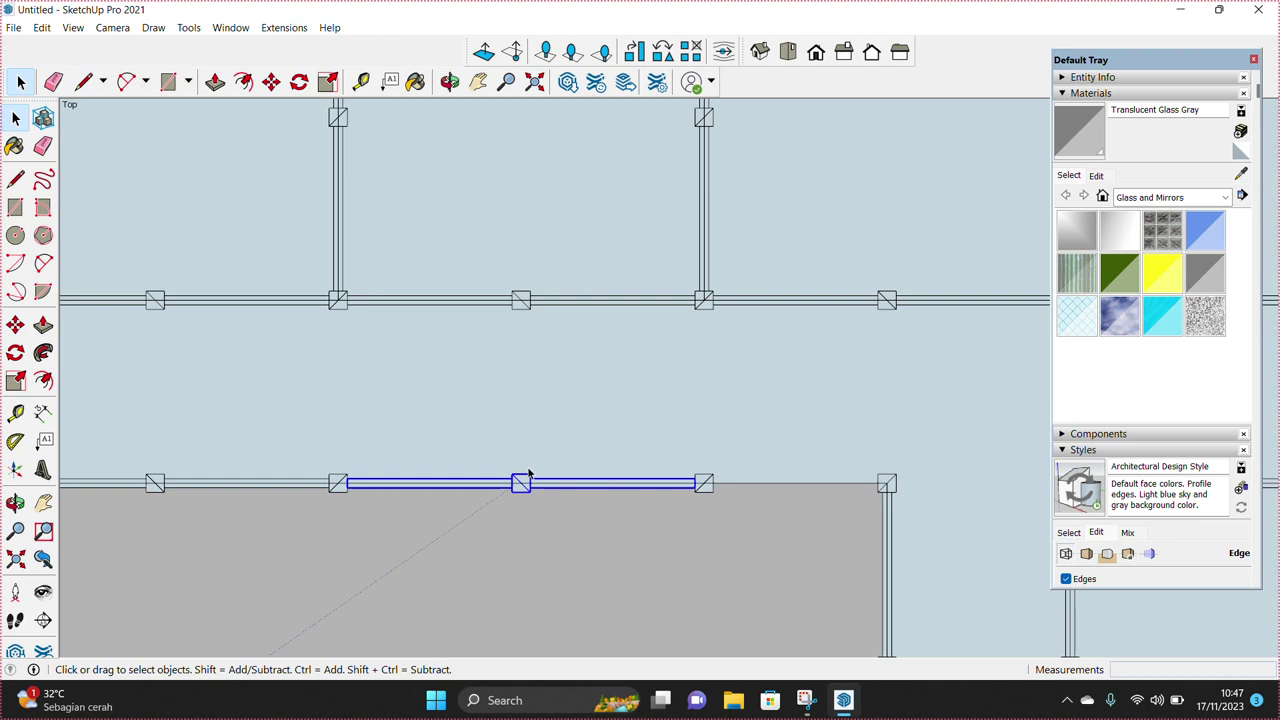
{"action": "left_click_drag", "start_coordinate": [527, 468], "coordinate": [708, 527]}
{"action": "key", "text": "m"}
{"action": "left_click", "coordinate": [531, 480]}
{"action": "left_click", "coordinate": [843, 486]}
{"action": "key", "text": "space"}
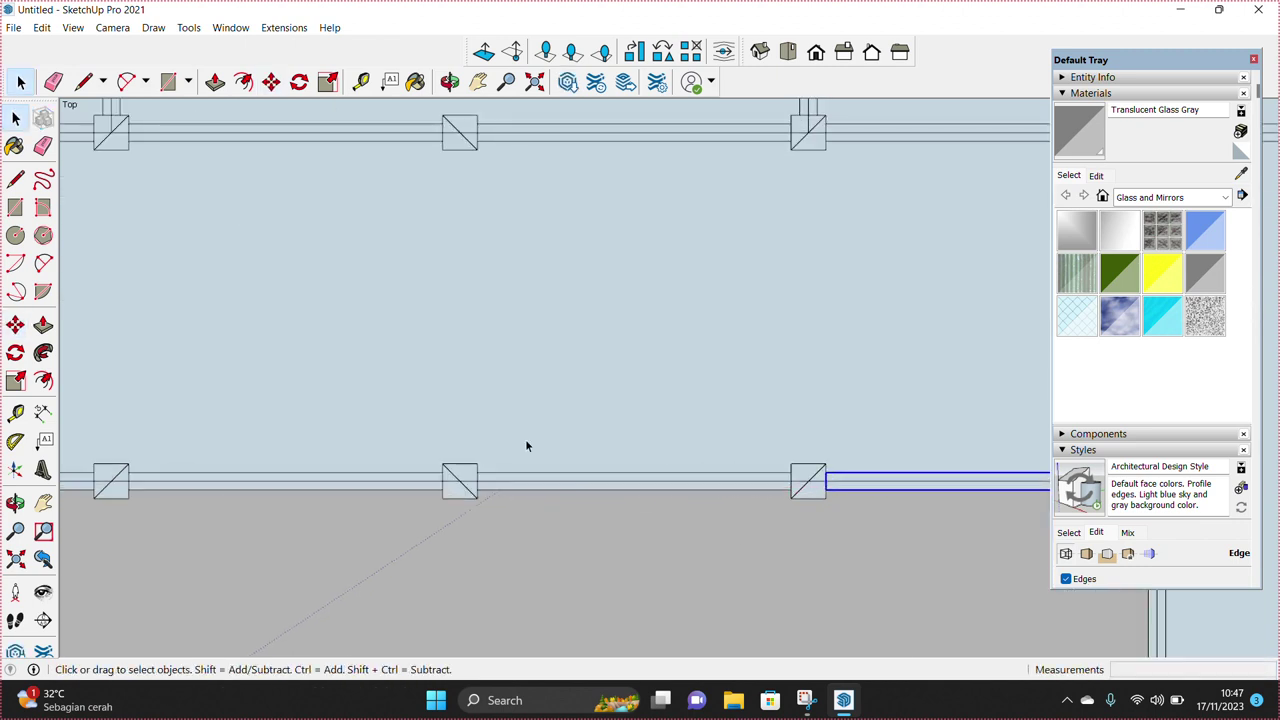
Step: Copy the right-edge vertical member upward to close the gap above
{"action": "scroll", "coordinate": [600, 450], "scroll_direction": "down", "scroll_amount": 2}
{"action": "left_click_drag", "start_coordinate": [708, 565], "coordinate": [706, 563]}
{"action": "scroll", "coordinate": [666, 550], "scroll_direction": "up", "scroll_amount": 2}
{"action": "key", "text": "m"}
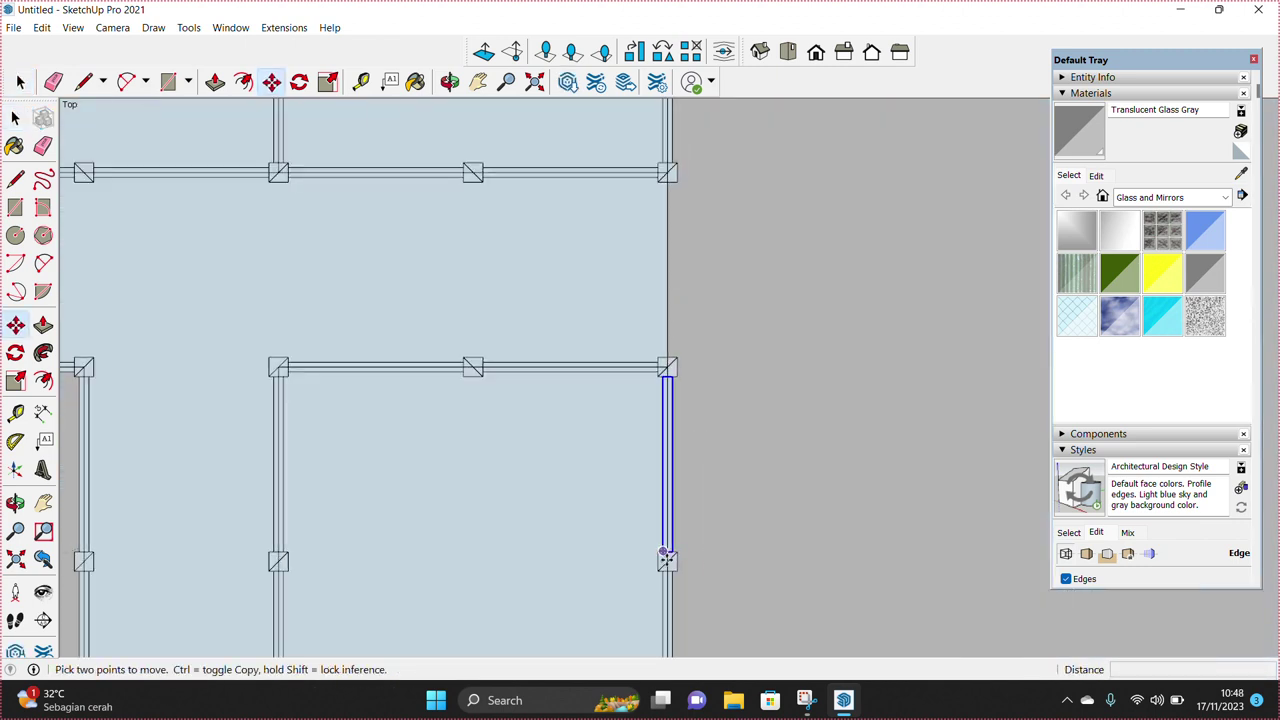
{"action": "scroll", "coordinate": [666, 555], "scroll_direction": "up", "scroll_amount": 2}
{"action": "left_click", "coordinate": [662, 575]}
{"action": "key", "text": "ctrl"}
{"action": "left_click", "coordinate": [662, 313]}
{"action": "key", "text": "space"}
{"action": "scroll", "coordinate": [583, 380], "scroll_direction": "down", "scroll_amount": 3}
{"action": "mouse_move", "coordinate": [583, 380]}
{"action": "middle_mouse_down"}
{"action": "mouse_move", "coordinate": [615, 420]}
{"action": "mouse_move", "coordinate": [551, 463]}
{"action": "middle_mouse_up"}
{"action": "scroll", "coordinate": [490, 503], "scroll_direction": "up", "scroll_amount": 3}
Step: Open the member near the origin and lift its face 200 mm
{"action": "left_click", "coordinate": [636, 518]}
{"action": "key", "text": "space"}
{"action": "middle_click_drag", "start_coordinate": [600, 490], "coordinate": [588, 360]}
{"action": "mouse_move", "coordinate": [517, 520]}
{"action": "middle_mouse_down"}
{"action": "mouse_move", "coordinate": [569, 447]}
{"action": "mouse_move", "coordinate": [585, 470]}
{"action": "middle_mouse_up"}
{"action": "scroll", "coordinate": [588, 476], "scroll_direction": "up", "scroll_amount": 2}
{"action": "double_click", "coordinate": [588, 476]}
{"action": "scroll", "coordinate": [586, 481], "scroll_direction": "up", "scroll_amount": 2}
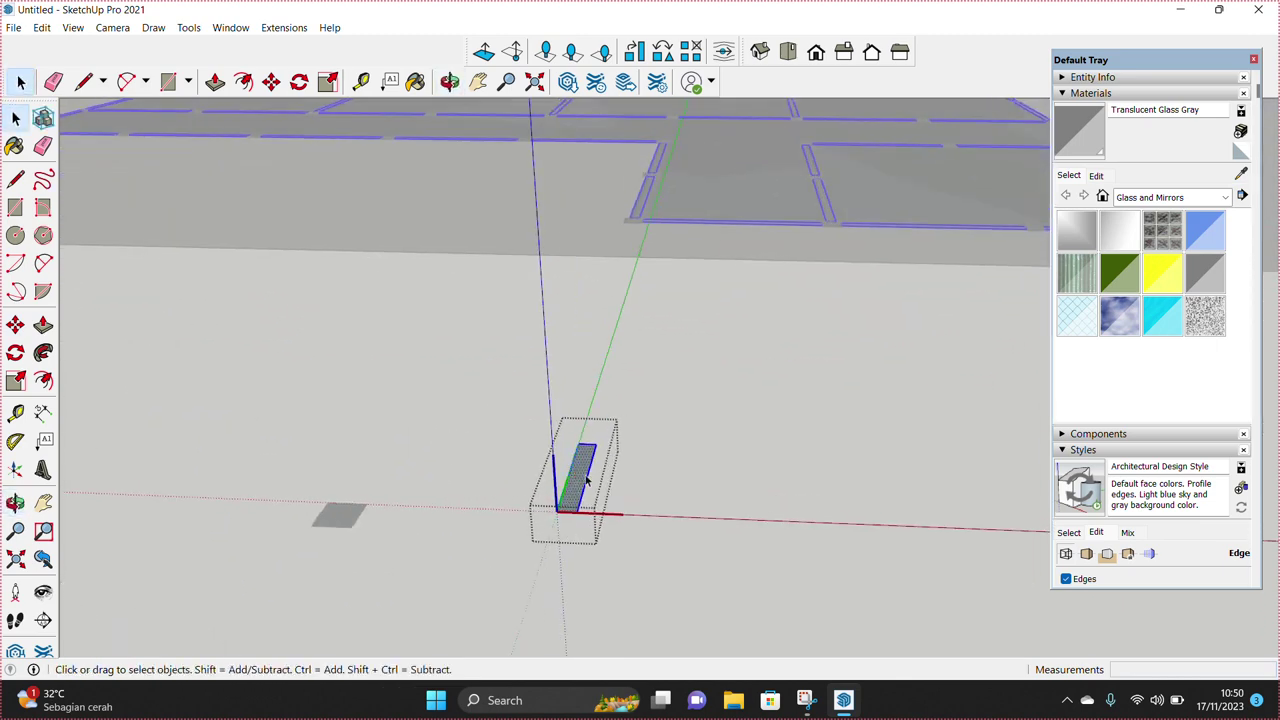
{"action": "key", "text": "m"}
{"action": "left_click", "coordinate": [590, 484]}
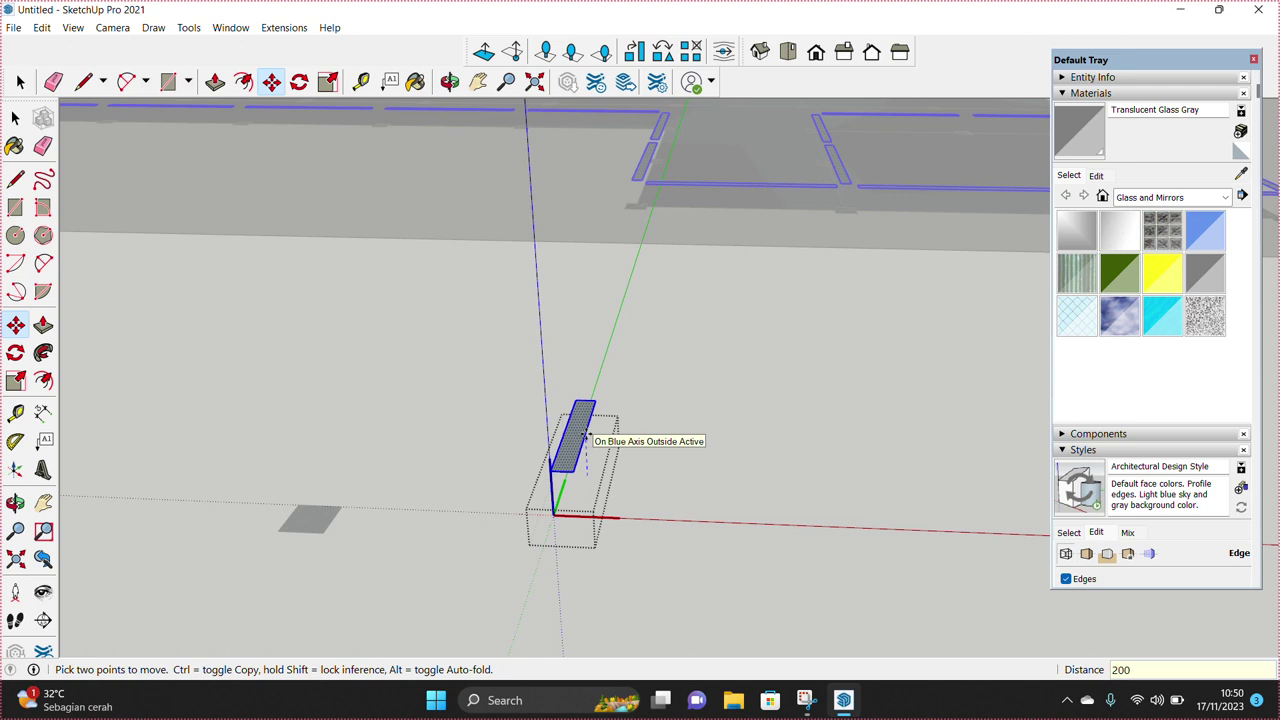
{"action": "key", "text": "Return"}
{"action": "key", "text": "space"}
{"action": "middle_click_drag", "start_coordinate": [588, 470], "coordinate": [576, 500]}
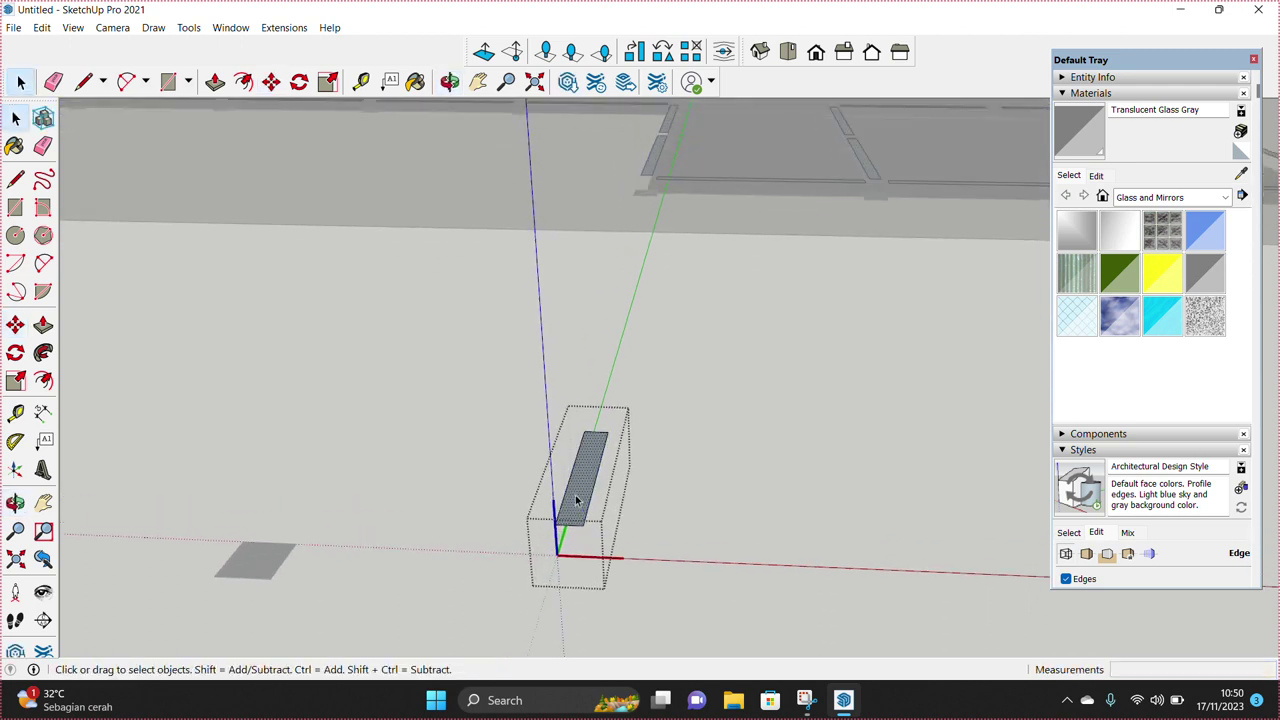
Step: Extrude the face 300 mm and group the resulting box
{"action": "key", "text": "p"}
{"action": "left_click", "coordinate": [576, 500]}
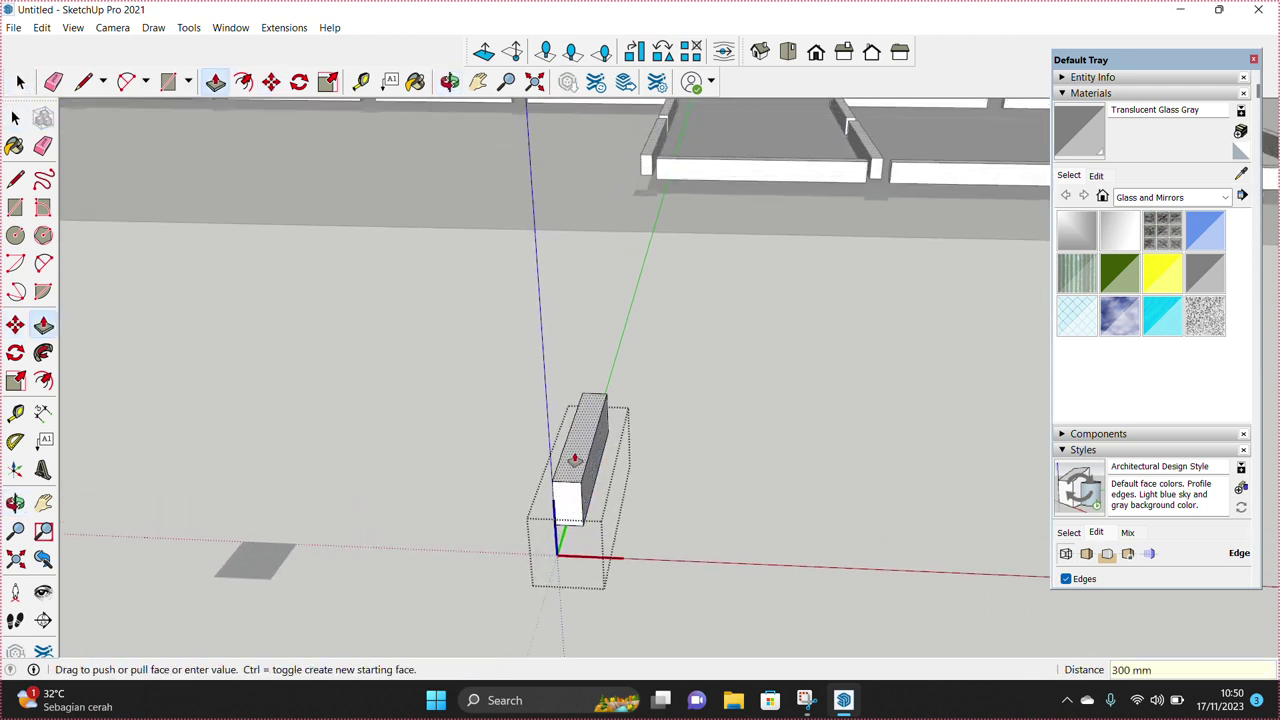
{"action": "key", "text": "Return"}
{"action": "key", "text": "space"}
{"action": "key", "text": "ctrl+a"}
{"action": "right_click", "coordinate": [581, 471]}
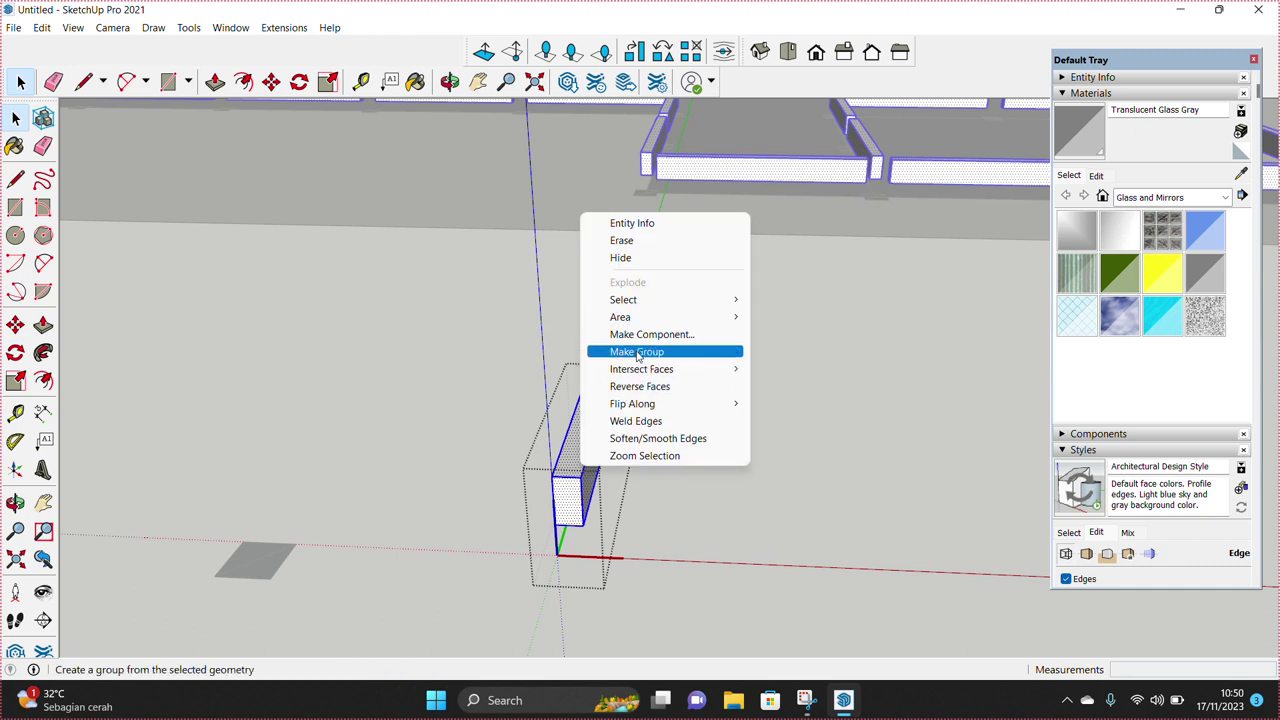
{"action": "left_click", "coordinate": [637, 352]}
Step: Draw a 150 mm rectangle on the box top and pull it 3700 mm high
{"action": "scroll", "coordinate": [595, 497], "scroll_direction": "up", "scroll_amount": 2}
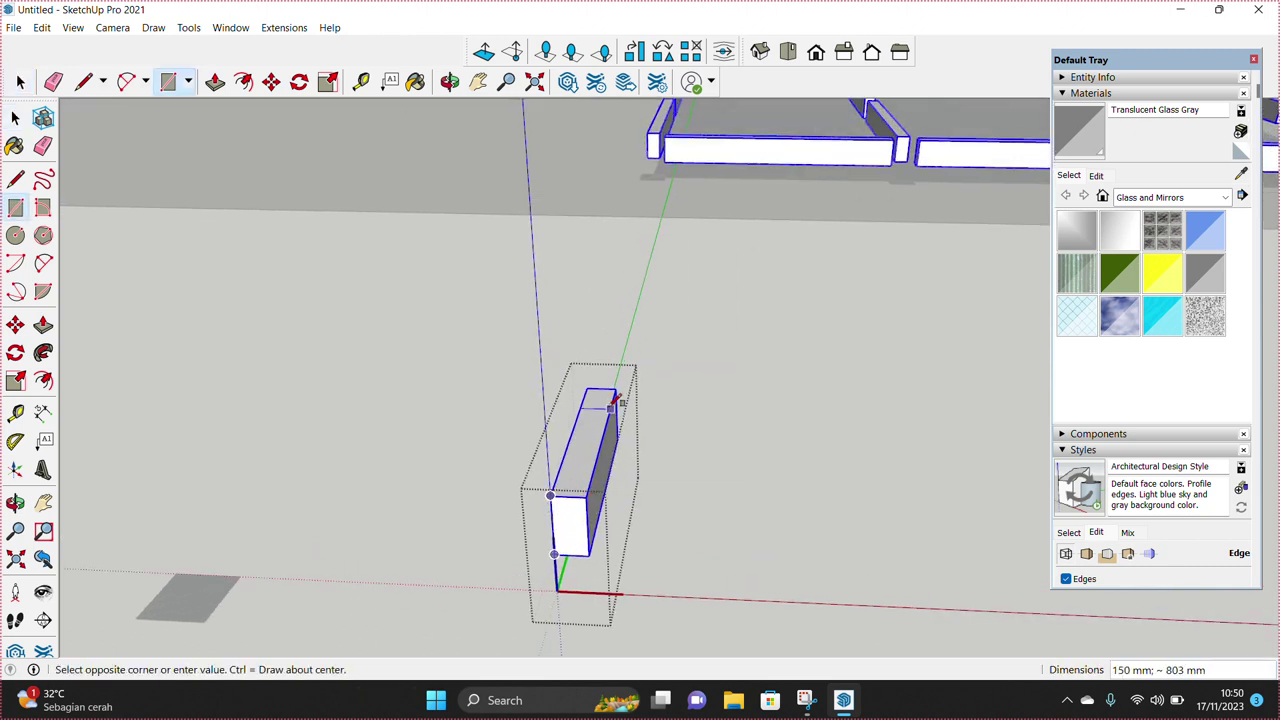
{"action": "key", "text": "space"}
{"action": "key", "text": "p"}
{"action": "left_click_drag", "start_coordinate": [585, 450], "coordinate": [578, 413]}
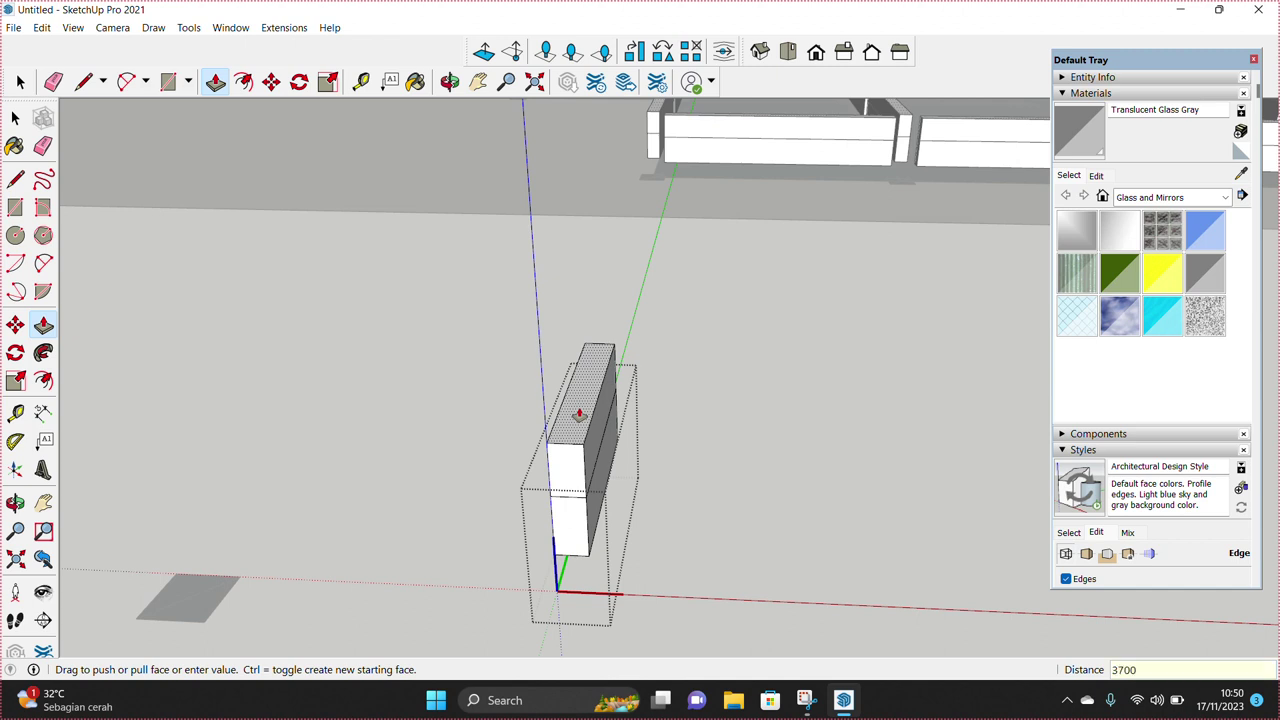
{"action": "key", "text": "Return"}
{"action": "key", "text": "space"}
{"action": "scroll", "coordinate": [604, 432], "scroll_direction": "down", "scroll_amount": 3}
{"action": "triple_click", "coordinate": [604, 432]}
Step: Reverse the column's faces and turn the column into a component
{"action": "right_click", "coordinate": [604, 432]}
{"action": "left_click", "coordinate": [686, 346]}
{"action": "scroll", "coordinate": [588, 271], "scroll_direction": "up", "scroll_amount": 3}
{"action": "middle_click_drag", "start_coordinate": [588, 271], "coordinate": [616, 427], "text": "shift"}
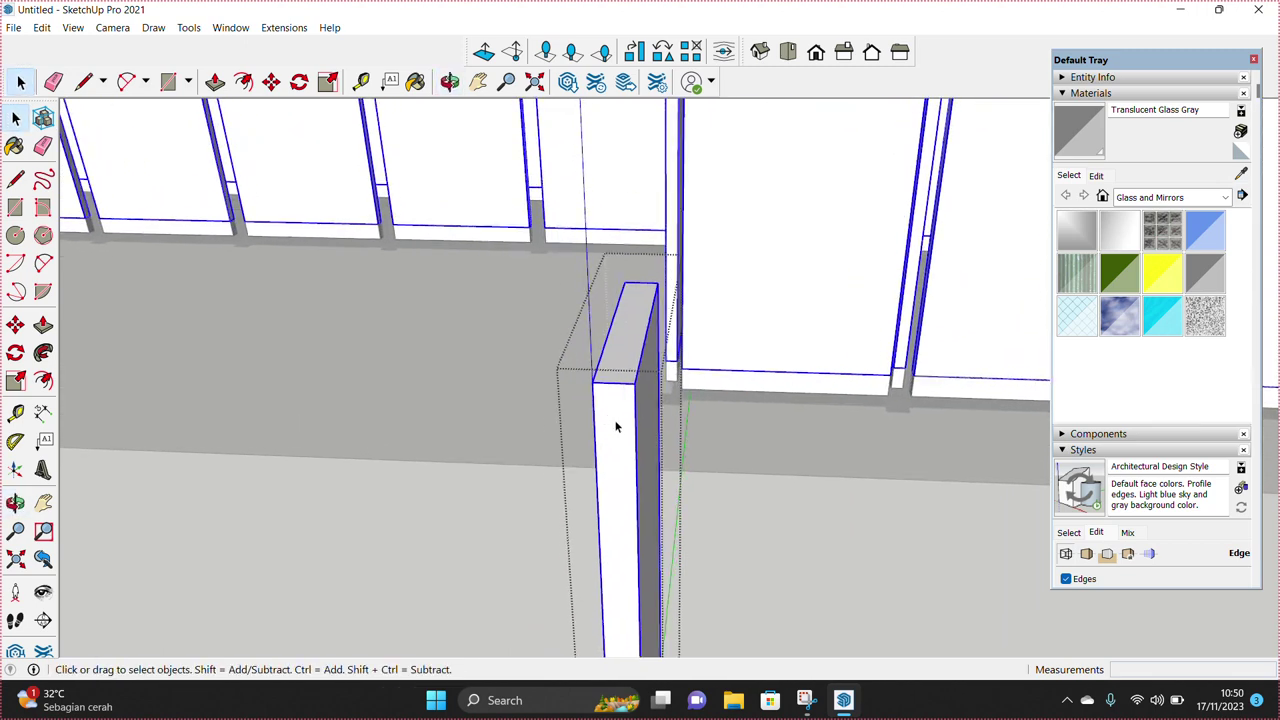
{"action": "right_click", "coordinate": [616, 427]}
{"action": "left_click", "coordinate": [686, 280]}
{"action": "key", "text": "Return"}
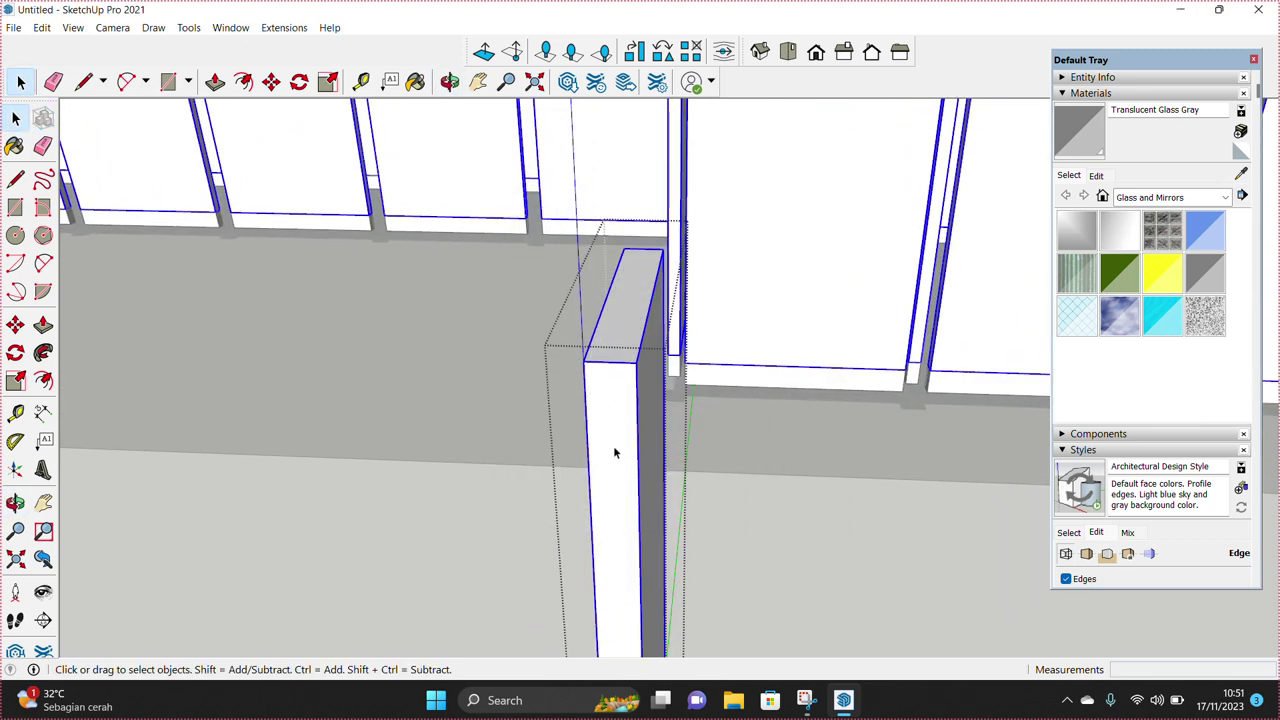
Step: Draw a 150 by 1000 mm rectangle on the column top, raise it 300 mm and group it
{"action": "key", "text": "r"}
{"action": "left_click", "coordinate": [590, 400]}
{"action": "middle_click_drag", "start_coordinate": [590, 400], "coordinate": [634, 369]}
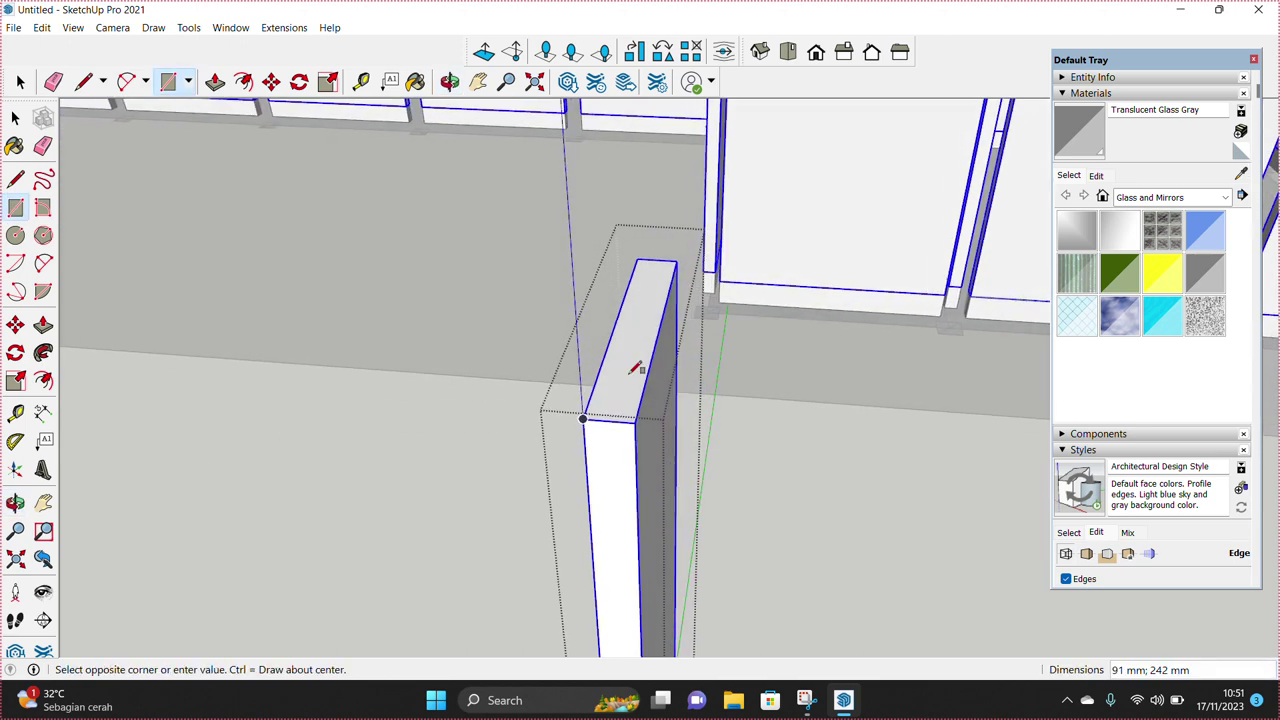
{"action": "left_click", "coordinate": [678, 262]}
{"action": "key", "text": "space"}
{"action": "key", "text": "p"}
{"action": "left_click_drag", "start_coordinate": [634, 386], "coordinate": [640, 340]}
{"action": "type", "text": "300"}
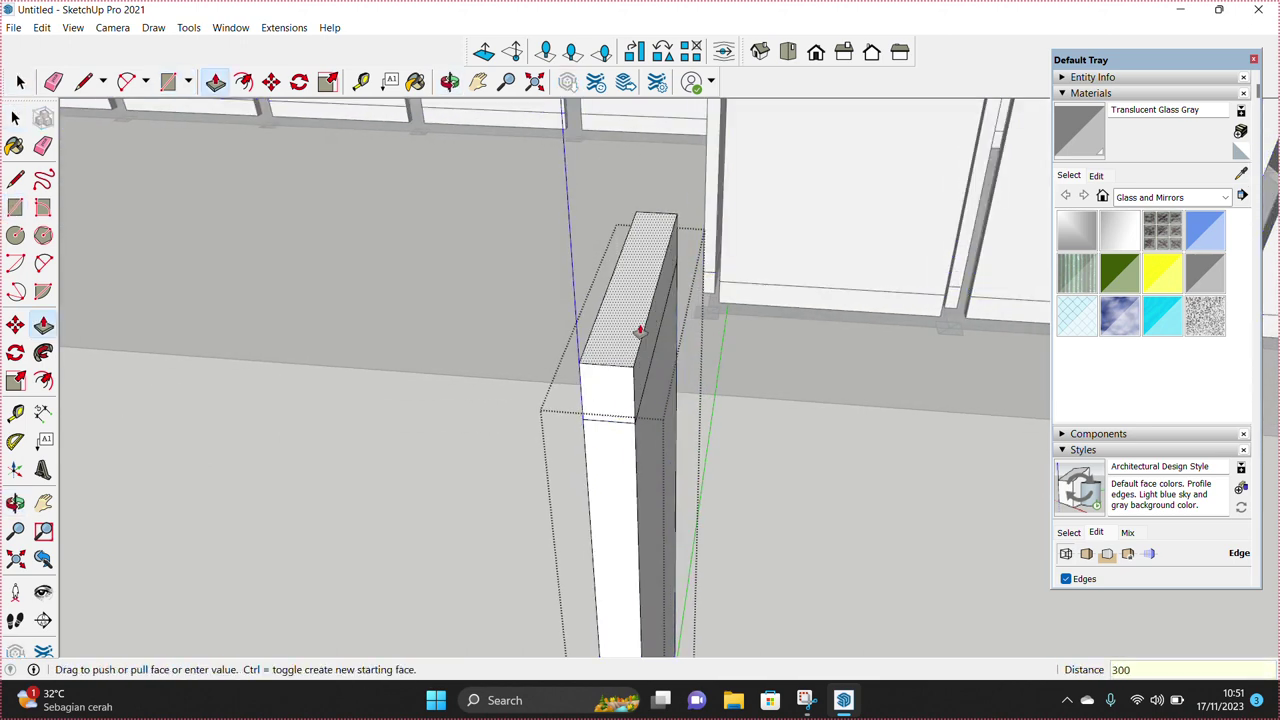
{"action": "key", "text": "Return"}
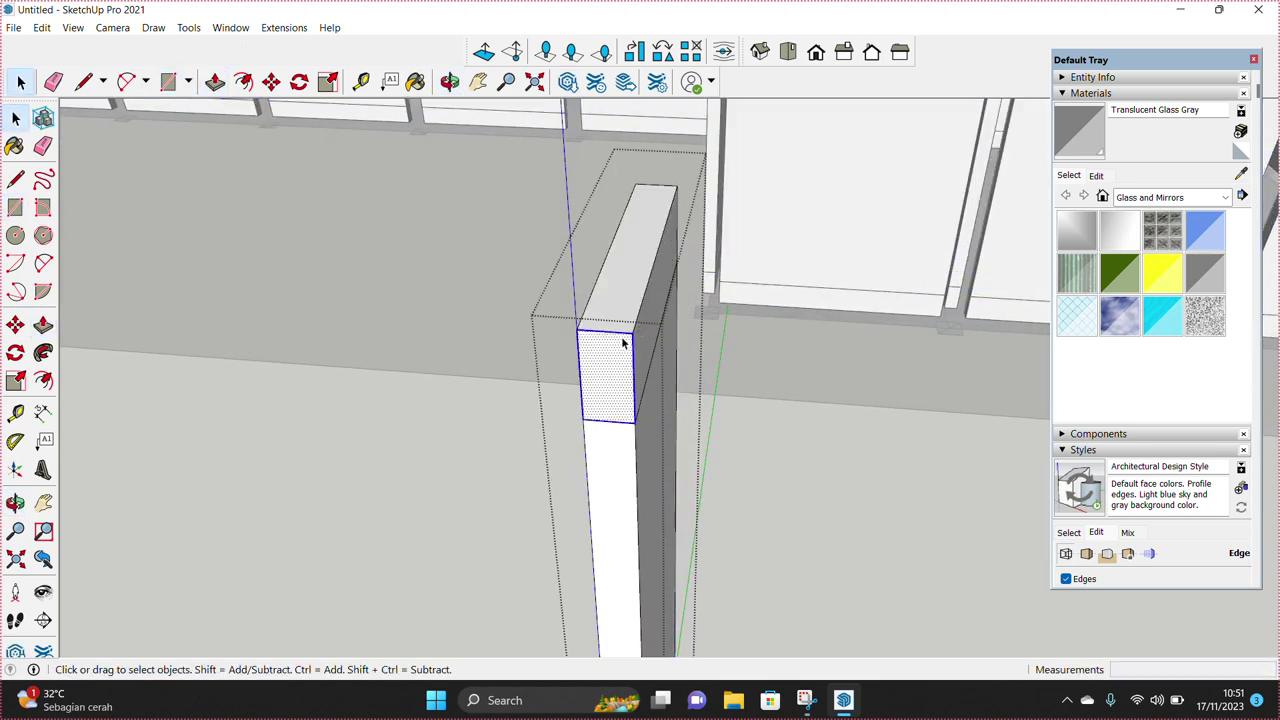
{"action": "triple_click", "coordinate": [626, 349]}
{"action": "right_click", "coordinate": [626, 349]}
{"action": "left_click", "coordinate": [650, 486]}
{"action": "mouse_move", "coordinate": [650, 486]}
{"action": "middle_mouse_down"}
{"action": "mouse_move", "coordinate": [634, 435]}
{"action": "mouse_move", "coordinate": [623, 560]}
{"action": "mouse_move", "coordinate": [650, 334]}
{"action": "middle_mouse_up"}
Step: Copy the column part and lower the column top to shorten it
{"action": "key", "text": "m"}
{"action": "left_click", "coordinate": [626, 552]}
{"action": "key", "text": "ctrl"}
{"action": "key", "text": "space"}
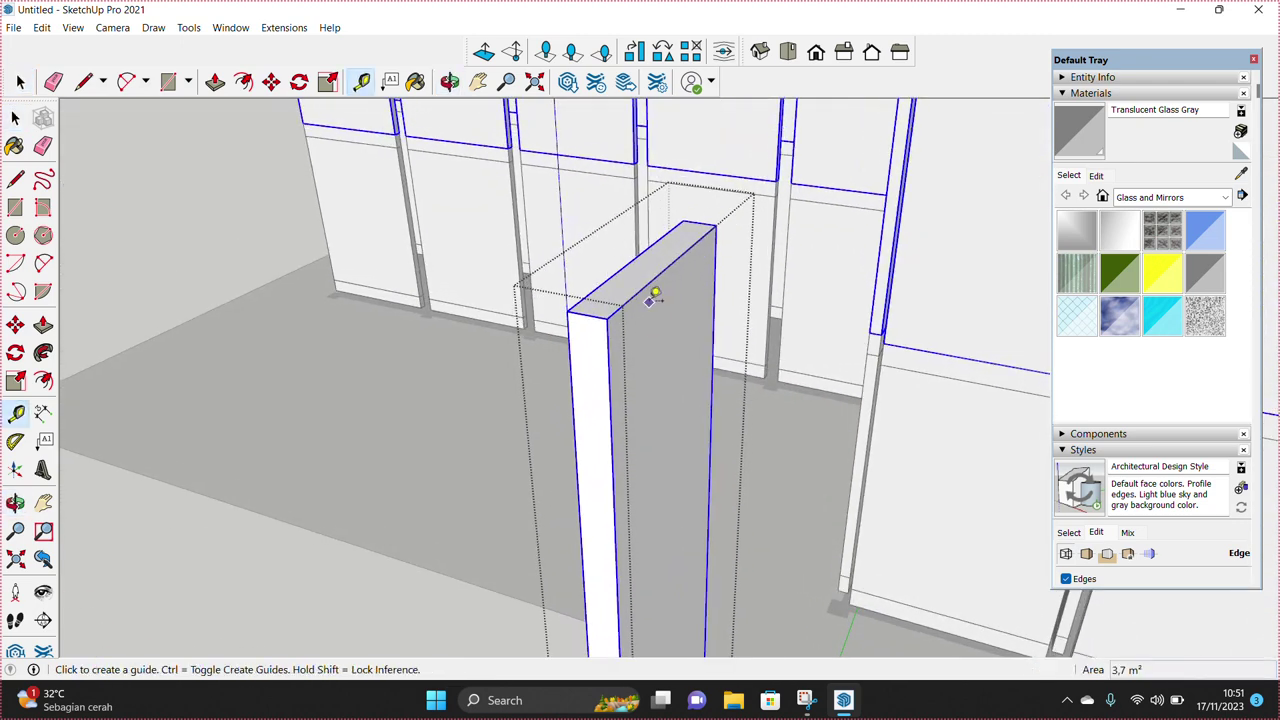
{"action": "left_click", "coordinate": [651, 290]}
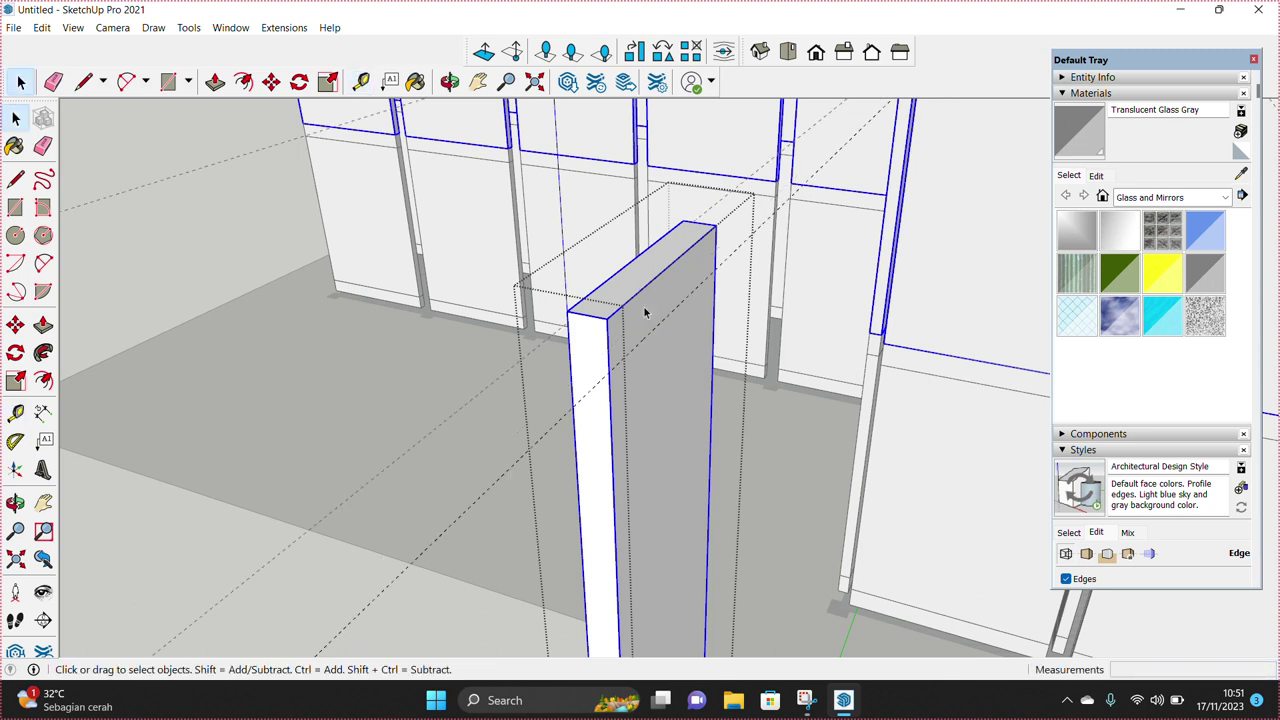
{"action": "left_click_drag", "start_coordinate": [648, 263], "coordinate": [673, 316]}
{"action": "key", "text": "space"}
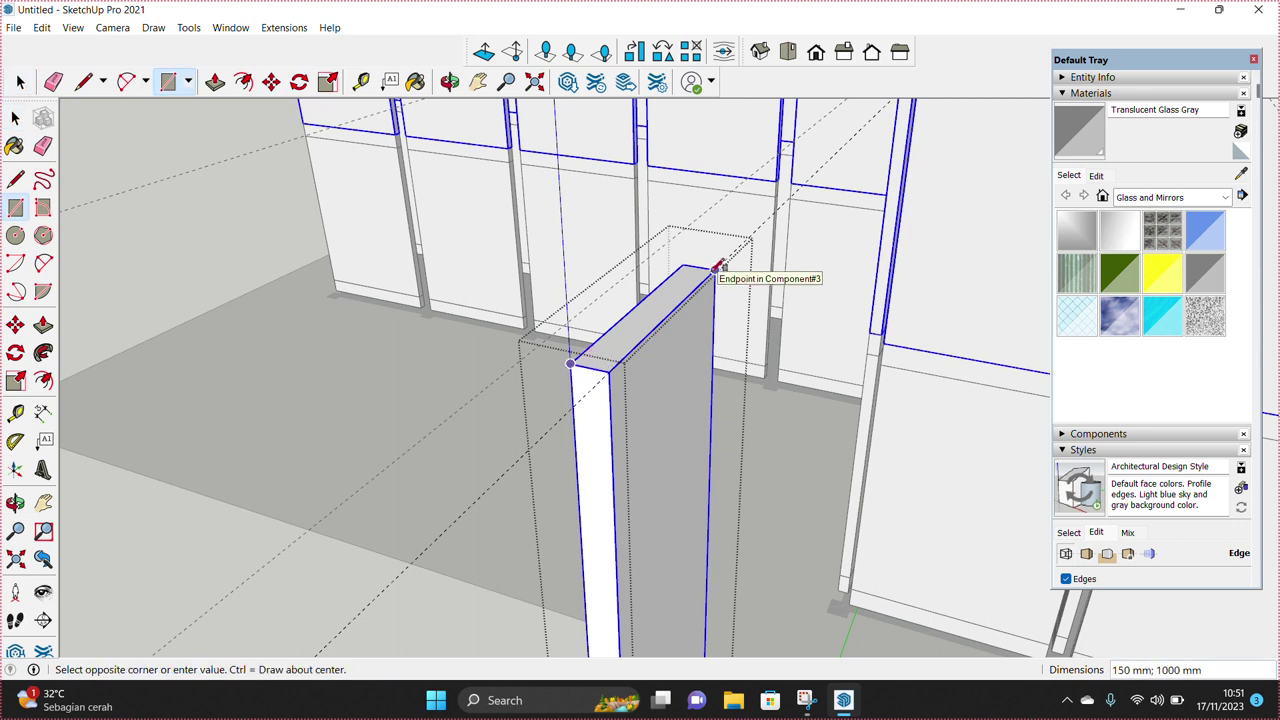
Step: Extend the column's top face upward and group the resulting top box
{"action": "key", "text": "space"}
{"action": "left_click", "coordinate": [680, 303]}
{"action": "left_click_drag", "start_coordinate": [670, 311], "coordinate": [672, 286]}
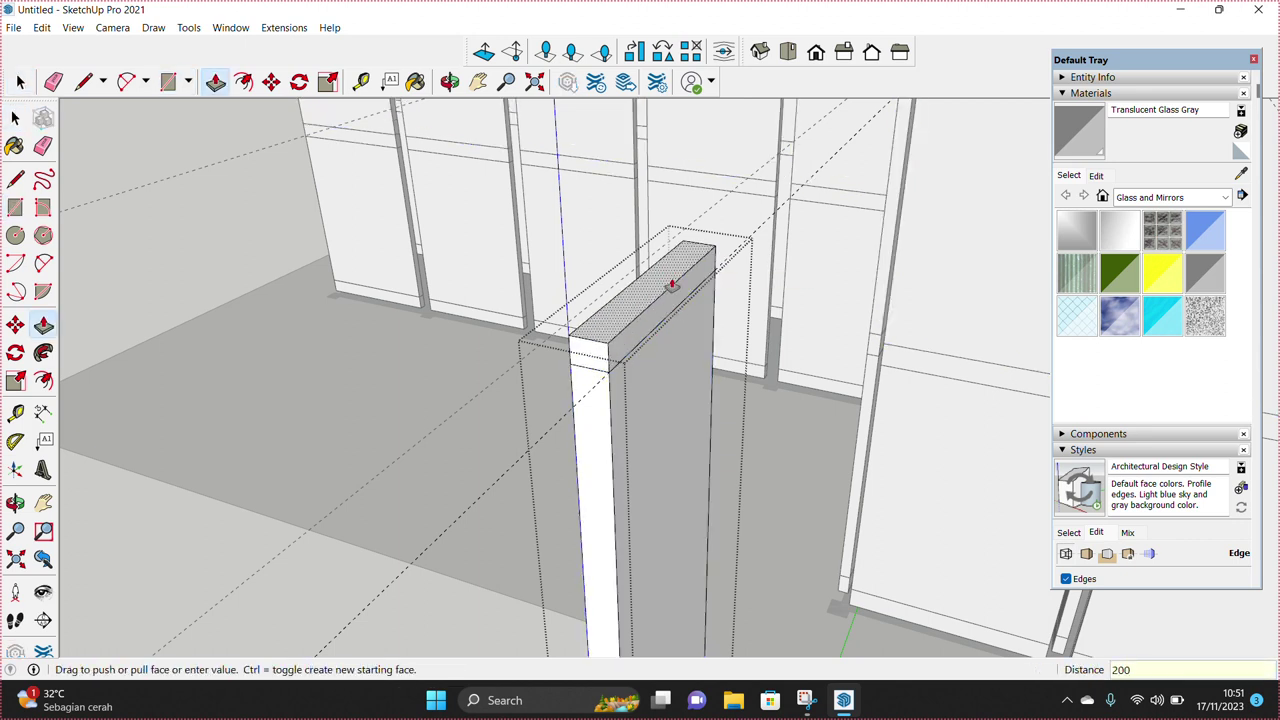
{"action": "key", "text": "space"}
{"action": "triple_click", "coordinate": [670, 303]}
{"action": "right_click", "coordinate": [670, 303]}
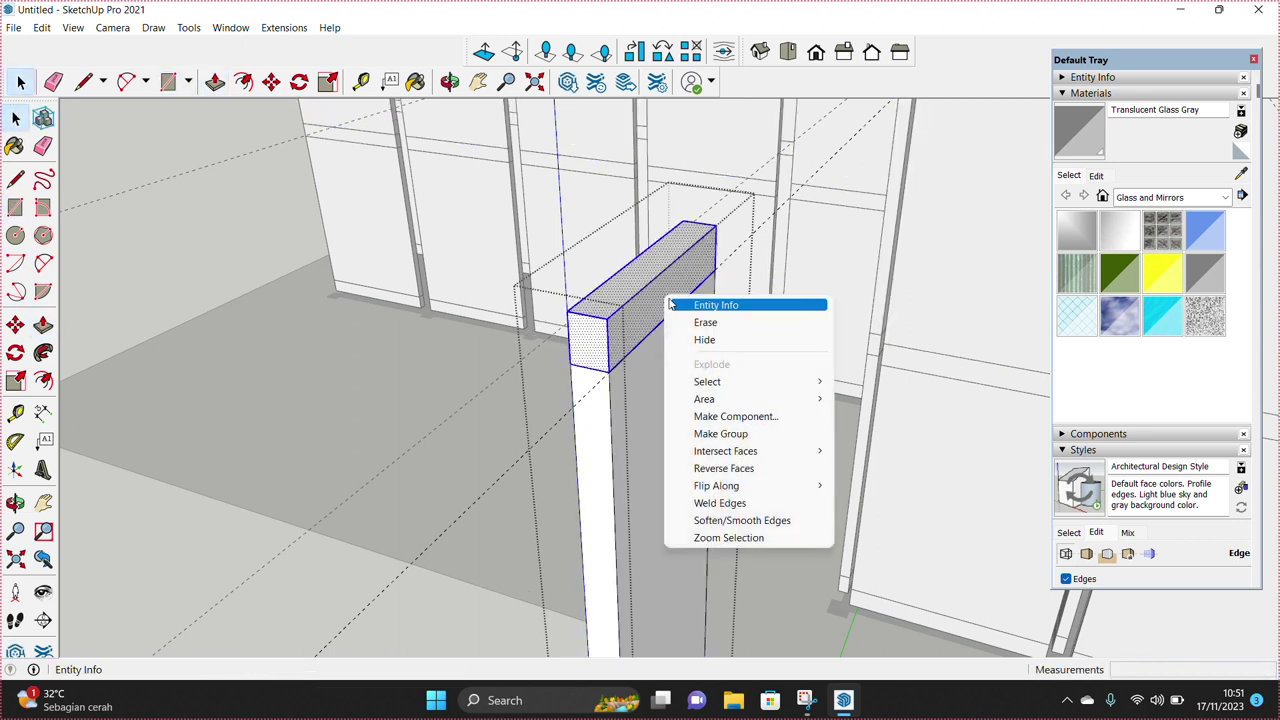
{"action": "left_click", "coordinate": [724, 436]}
{"action": "key", "text": "space"}
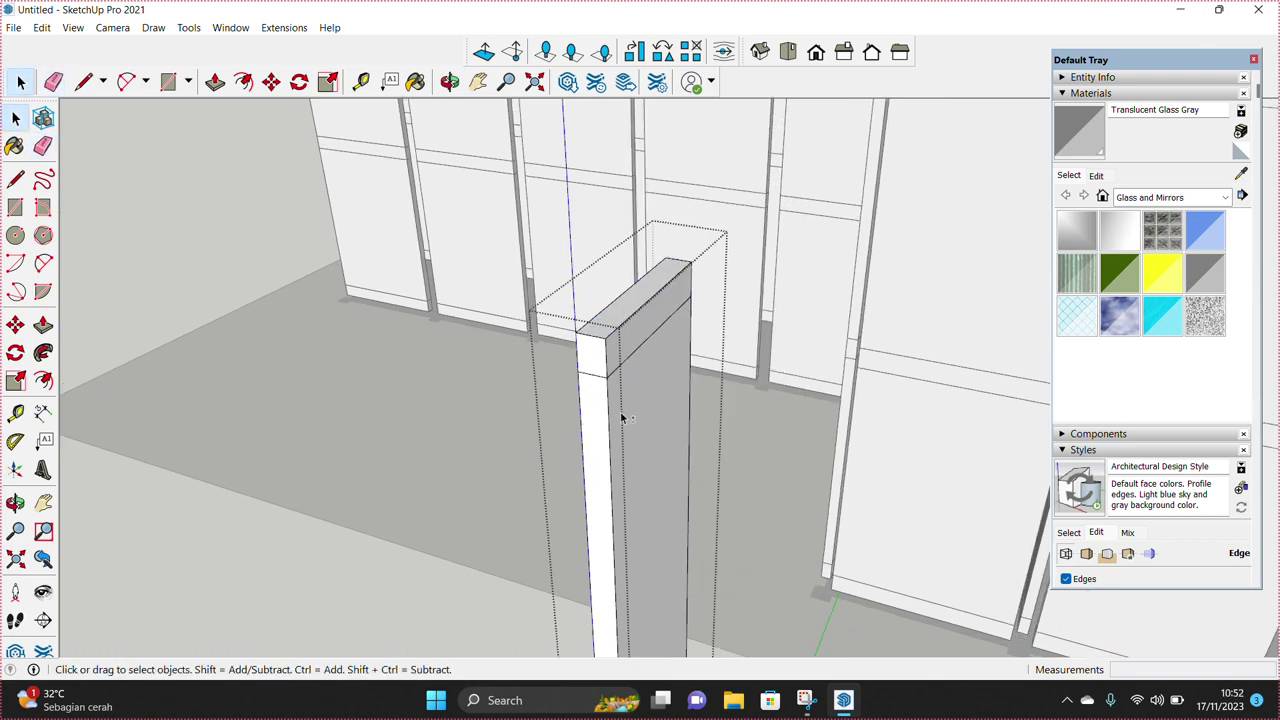
Step: Pull out the lower side face of the base beneath the column
{"action": "scroll", "coordinate": [623, 417], "scroll_direction": "down", "scroll_amount": 5}
{"action": "middle_click_drag", "start_coordinate": [623, 417], "coordinate": [666, 423]}
{"action": "scroll", "coordinate": [646, 577], "scroll_direction": "up", "scroll_amount": 3}
{"action": "scroll", "coordinate": [646, 577], "scroll_direction": "up", "scroll_amount": 3}
{"action": "mouse_move", "coordinate": [643, 586]}
{"action": "middle_mouse_down"}
{"action": "mouse_move", "coordinate": [671, 449]}
{"action": "mouse_move", "coordinate": [666, 609]}
{"action": "mouse_move", "coordinate": [661, 514]}
{"action": "middle_mouse_up"}
{"action": "scroll", "coordinate": [643, 553], "scroll_direction": "up", "scroll_amount": 1}
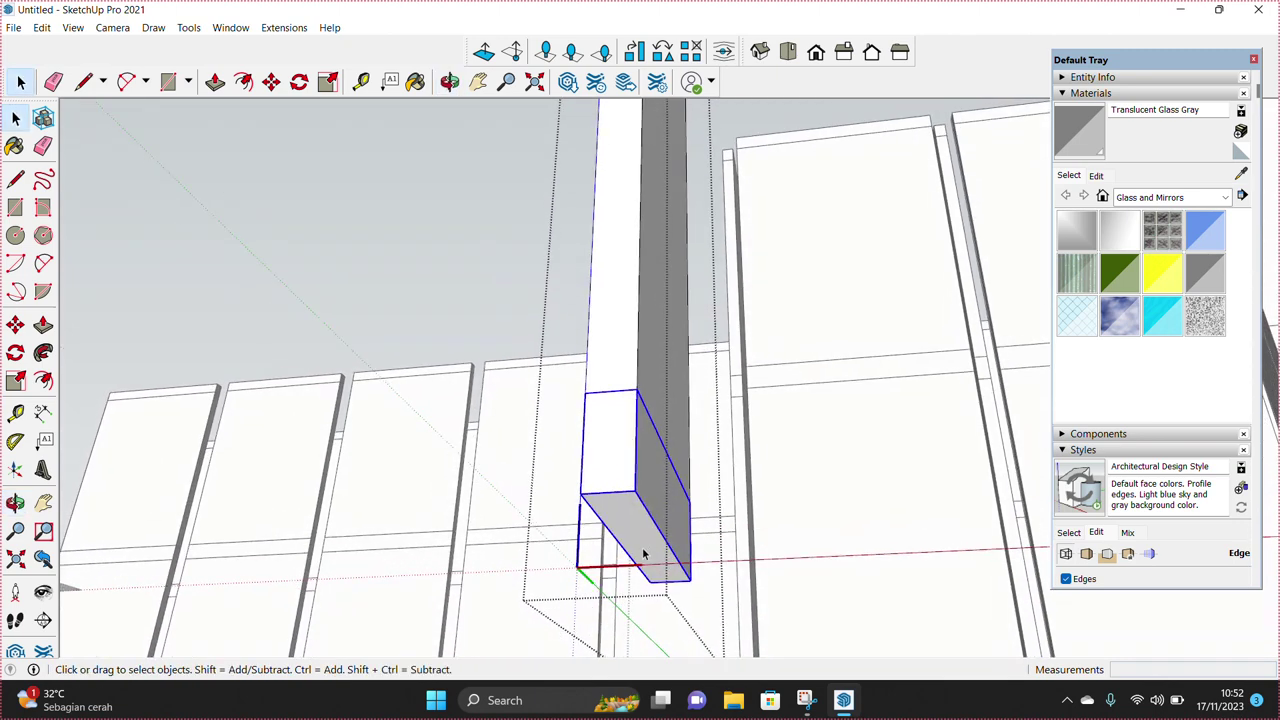
{"action": "key", "text": "space"}
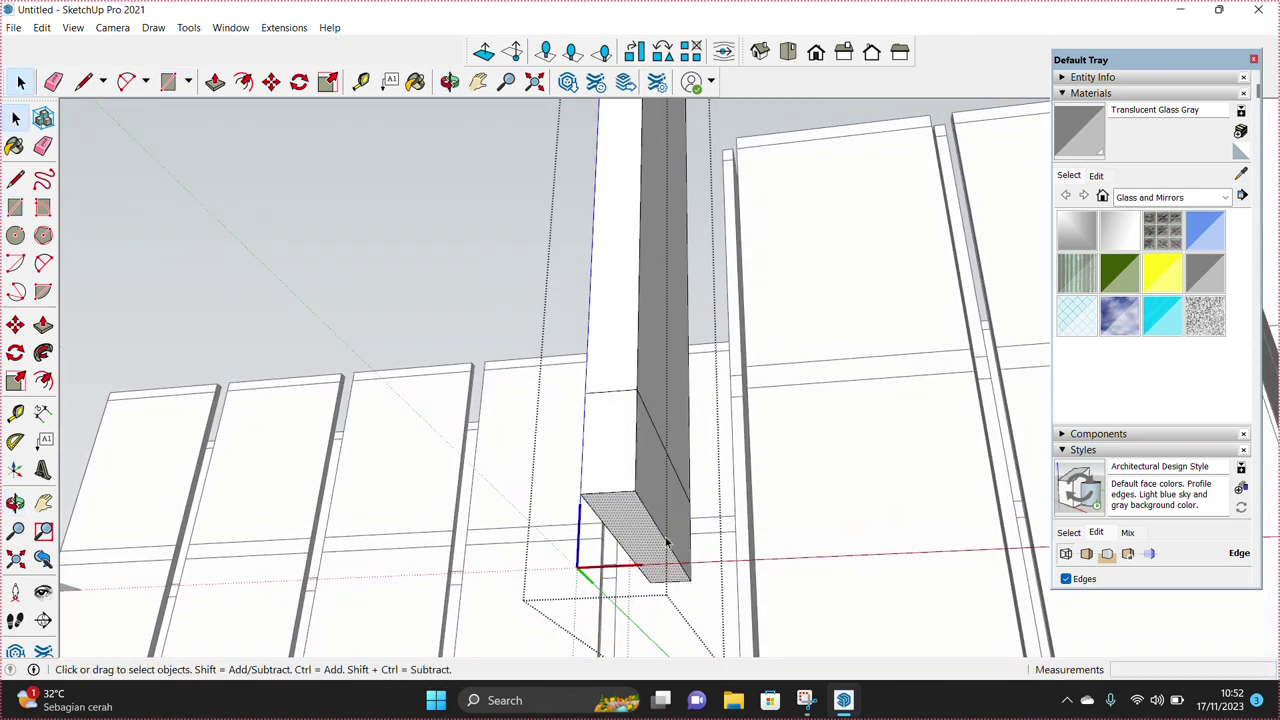
{"action": "key", "text": "p"}
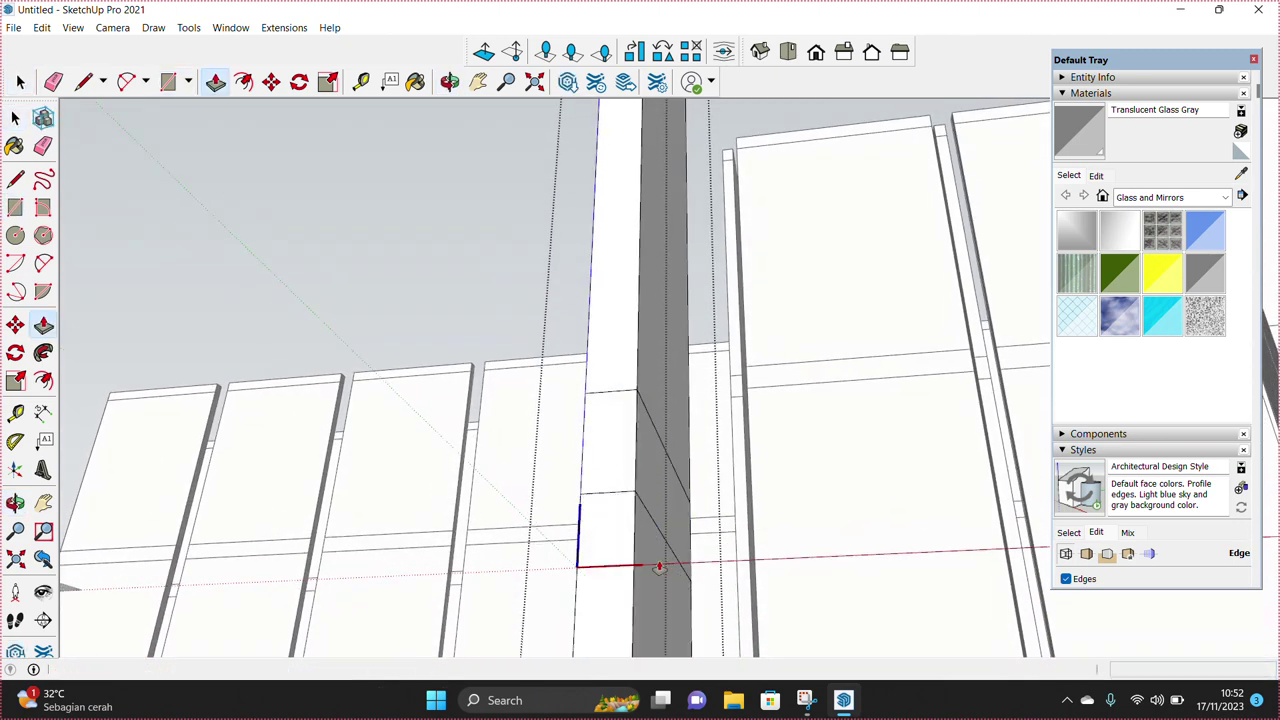
{"action": "key", "text": "space"}
{"action": "middle_click_drag", "start_coordinate": [658, 566], "coordinate": [629, 474]}
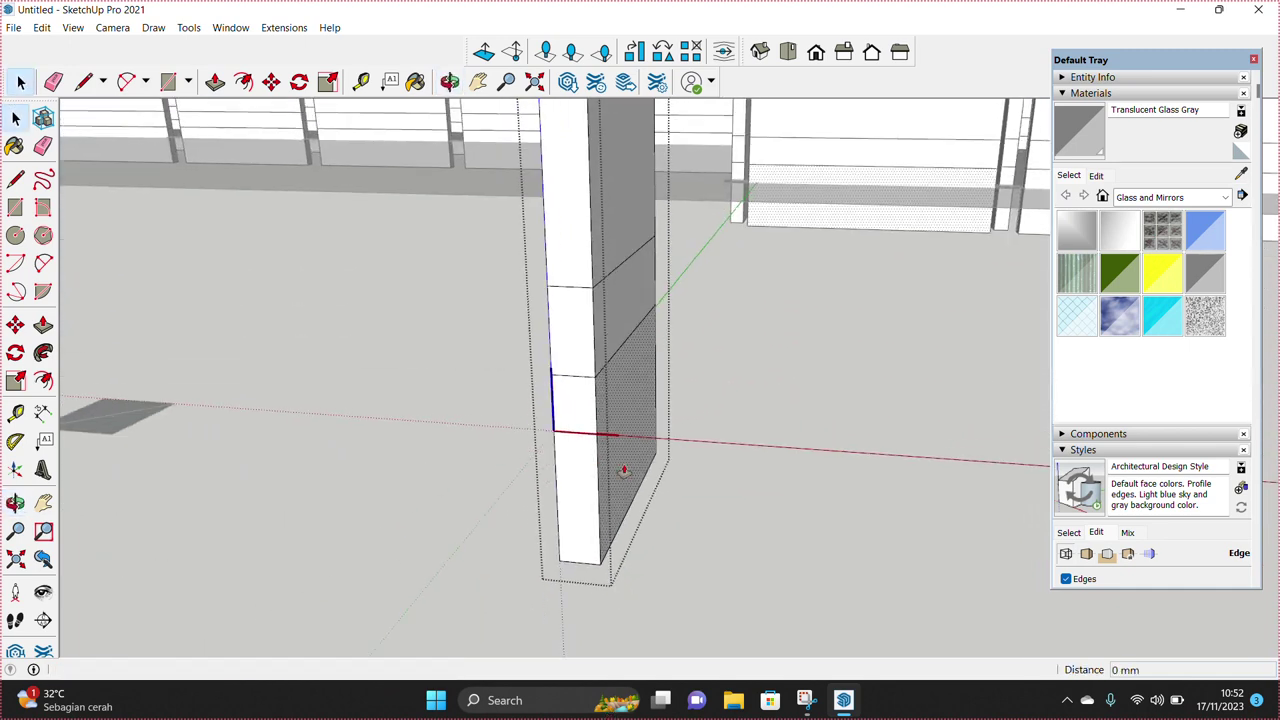
{"action": "key", "text": "p"}
{"action": "left_click", "coordinate": [628, 470]}
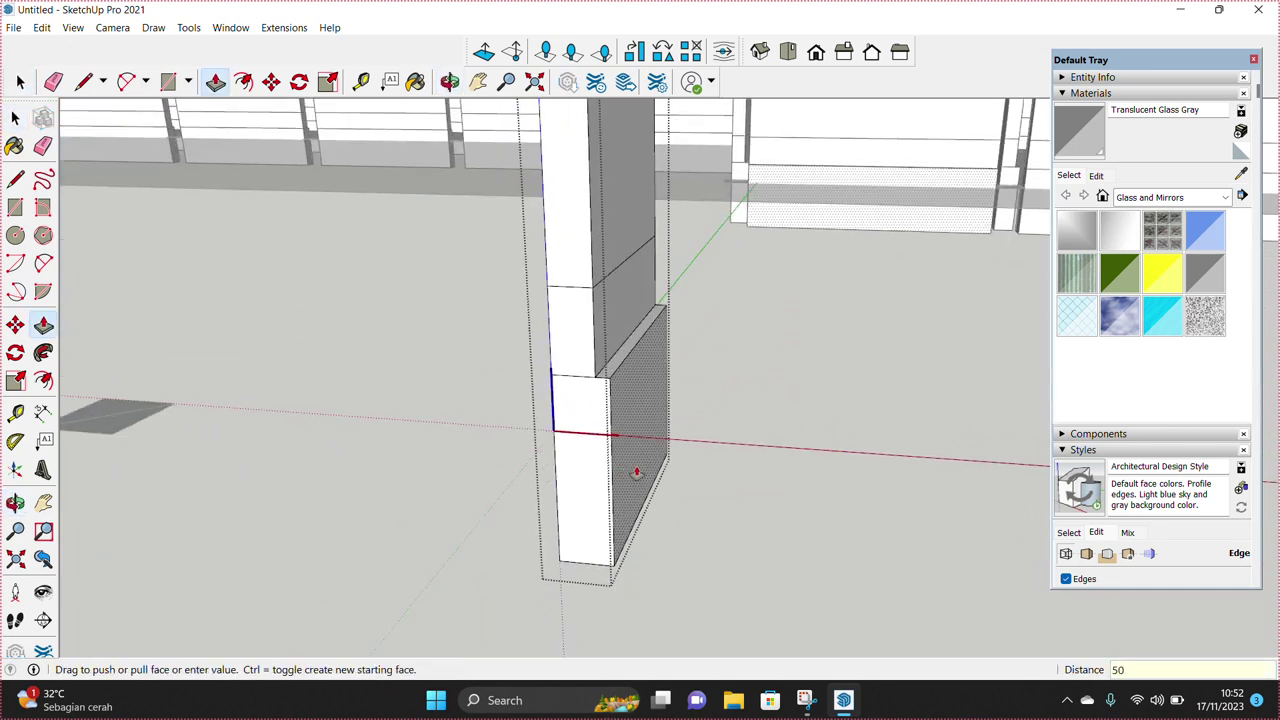
Step: Move one bottom edge of the base 150 mm to taper it and push a face 50 mm
{"action": "left_click", "coordinate": [661, 505]}
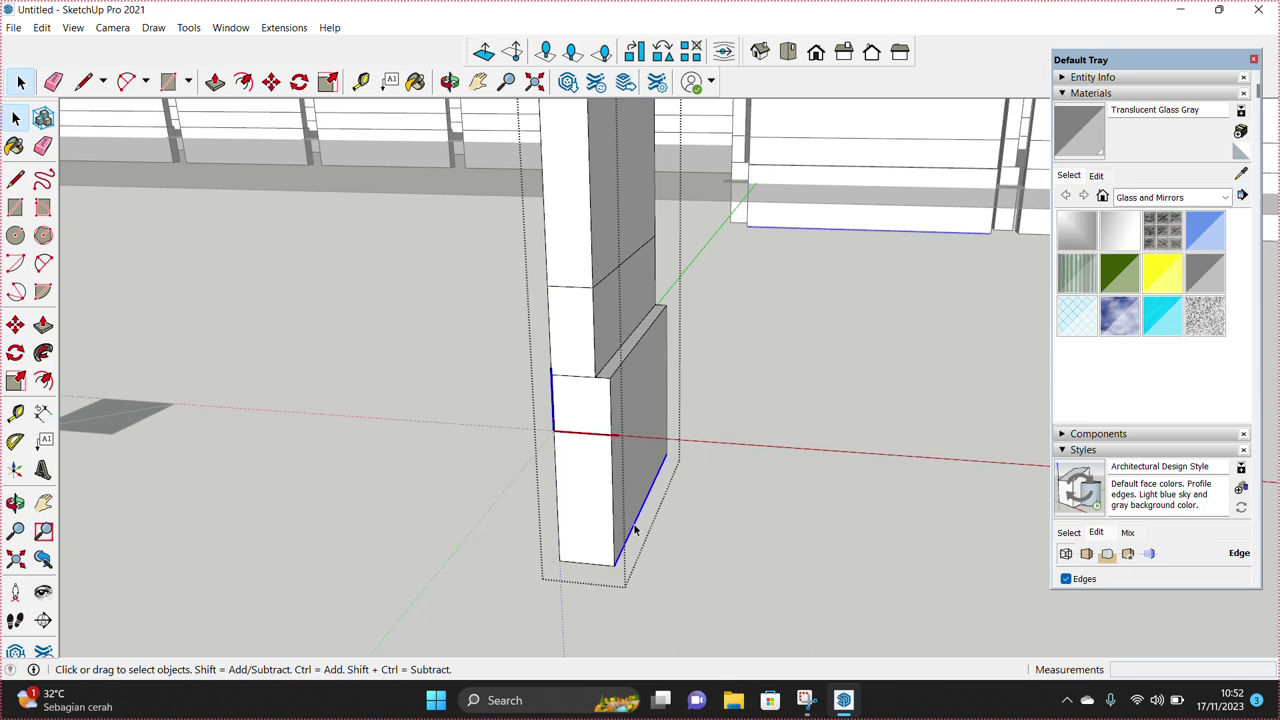
{"action": "key", "text": "m"}
{"action": "left_click", "coordinate": [613, 552]}
{"action": "type", "text": "150"}
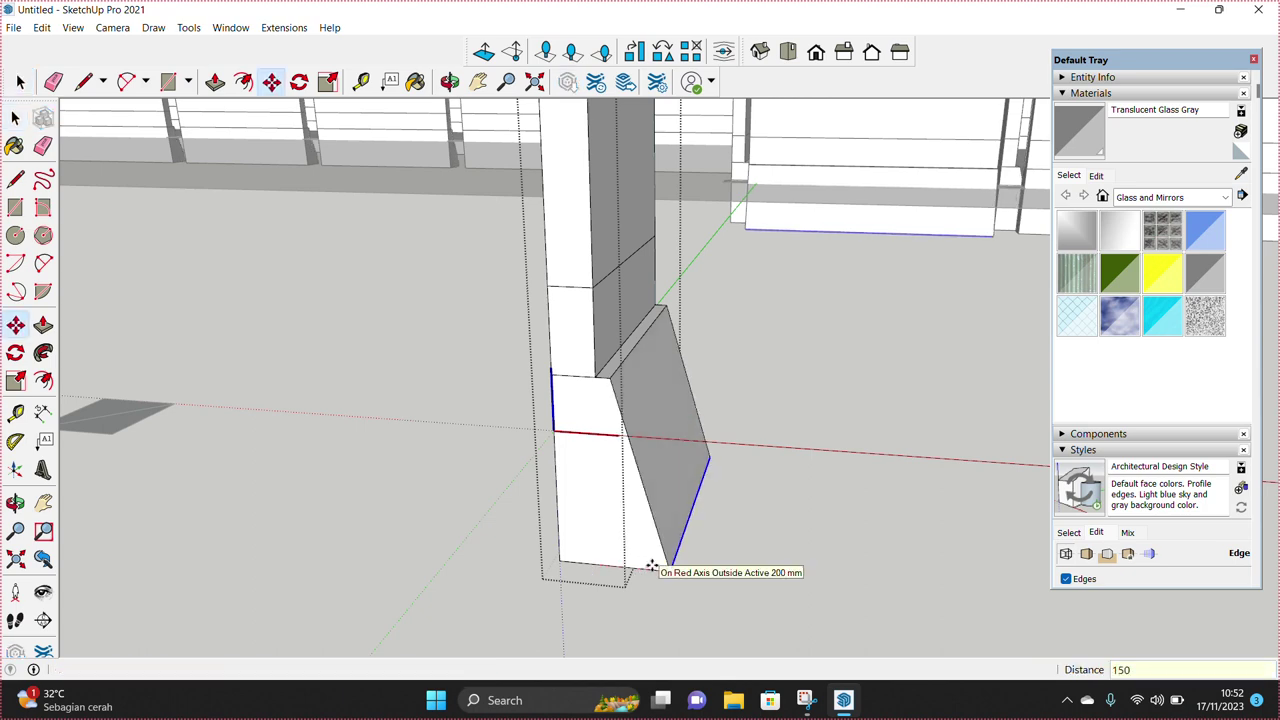
{"action": "key", "text": "Return"}
{"action": "key", "text": "space"}
{"action": "middle_click_drag", "start_coordinate": [629, 529], "coordinate": [623, 509]}
{"action": "type", "text": "p5"}
{"action": "key", "text": "Return"}
{"action": "key", "text": "space"}
Step: Move the opposite bottom edge 150 mm and group the tapered base
{"action": "left_click", "coordinate": [605, 568]}
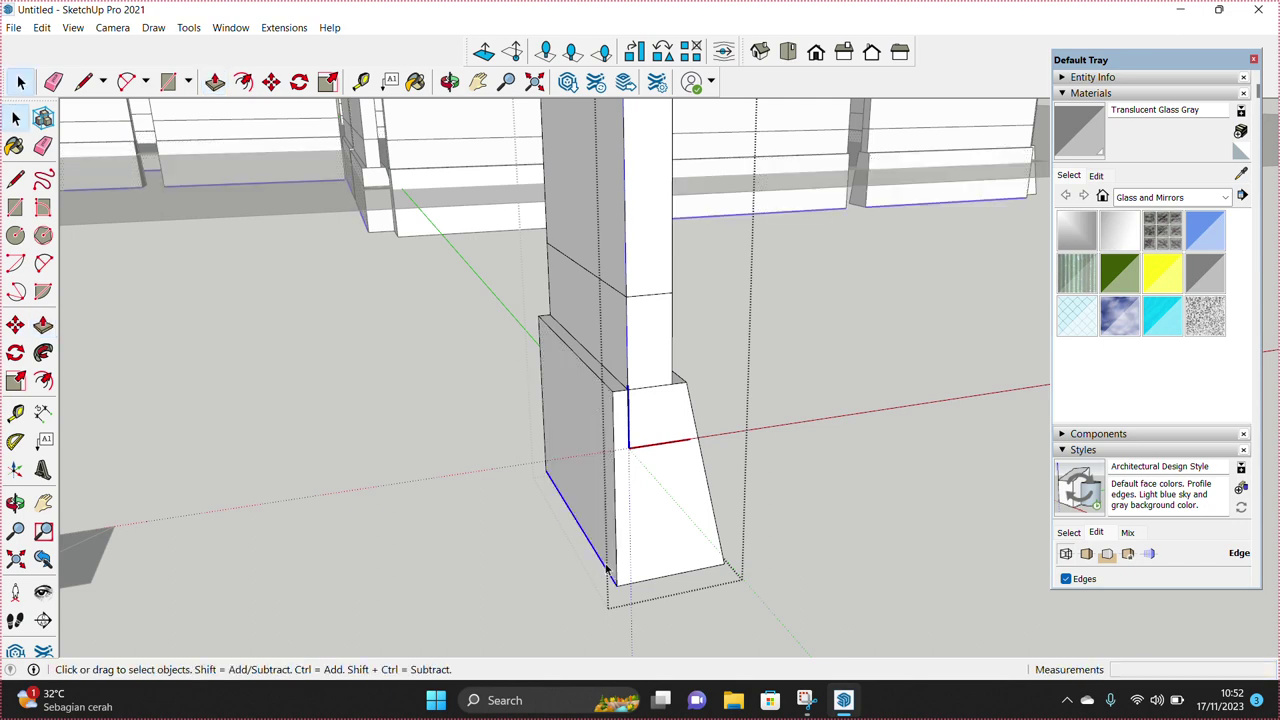
{"action": "key", "text": "m"}
{"action": "left_click", "coordinate": [615, 578]}
{"action": "left_click", "coordinate": [598, 591]}
{"action": "key", "text": "space"}
{"action": "triple_click", "coordinate": [615, 570]}
{"action": "right_click", "coordinate": [622, 560]}
{"action": "left_click", "coordinate": [695, 440]}
{"action": "mouse_move", "coordinate": [684, 453]}
{"action": "middle_mouse_down"}
{"action": "mouse_move", "coordinate": [591, 469]}
{"action": "mouse_move", "coordinate": [597, 508]}
{"action": "mouse_move", "coordinate": [603, 407]}
{"action": "middle_mouse_up"}
Step: Draw a rectangle under the tapered base, push it into a box and group it
{"action": "key", "text": "r"}
{"action": "left_click", "coordinate": [752, 421]}
{"action": "key", "text": "space"}
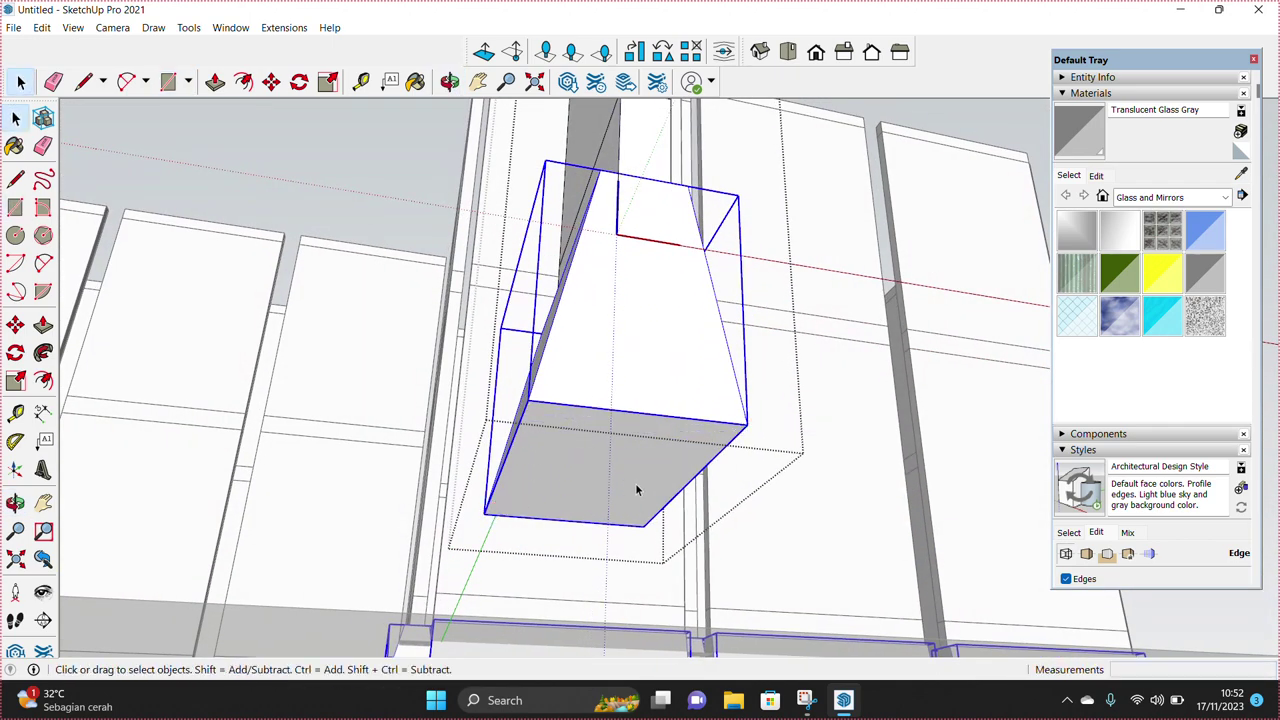
{"action": "key", "text": "Escape"}
{"action": "key", "text": "p"}
{"action": "left_click", "coordinate": [637, 537]}
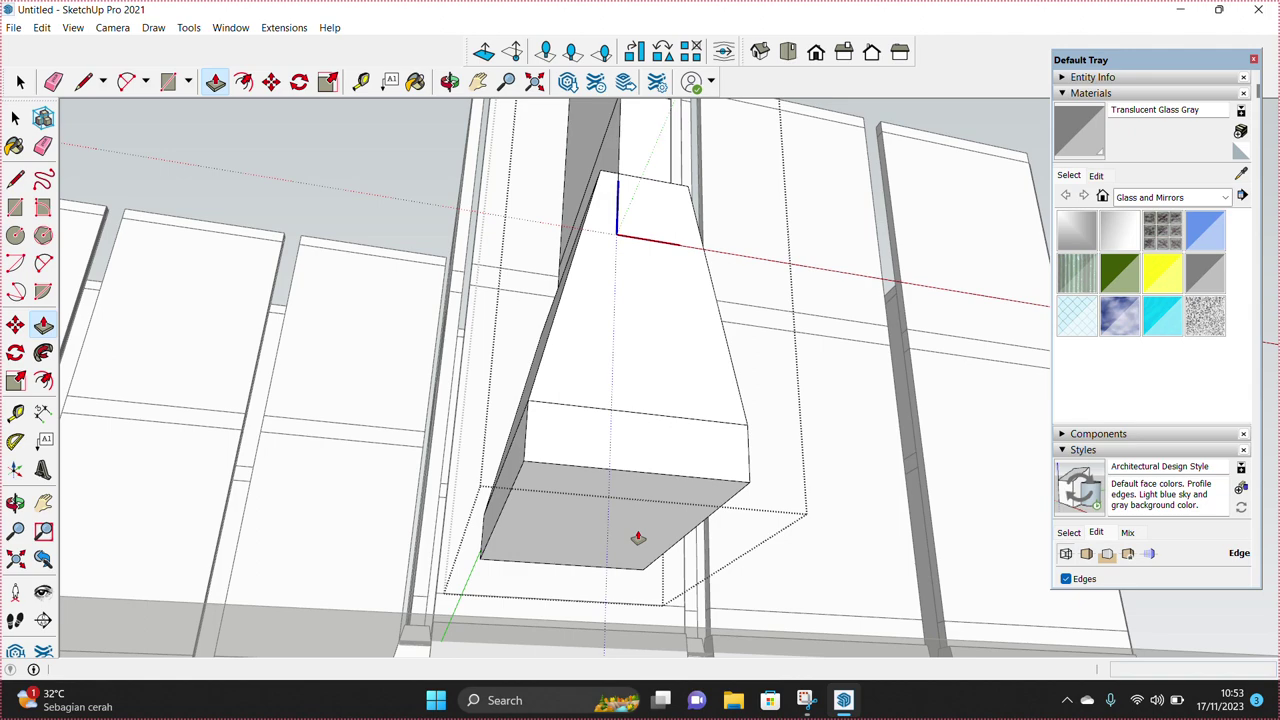
{"action": "key", "text": "space"}
{"action": "triple_click", "coordinate": [635, 465]}
{"action": "right_click", "coordinate": [632, 470]}
{"action": "left_click", "coordinate": [670, 345]}
{"action": "mouse_move", "coordinate": [670, 345]}
{"action": "middle_mouse_down"}
{"action": "mouse_move", "coordinate": [654, 497]}
{"action": "mouse_move", "coordinate": [617, 503]}
{"action": "mouse_move", "coordinate": [615, 467]}
{"action": "middle_mouse_up"}
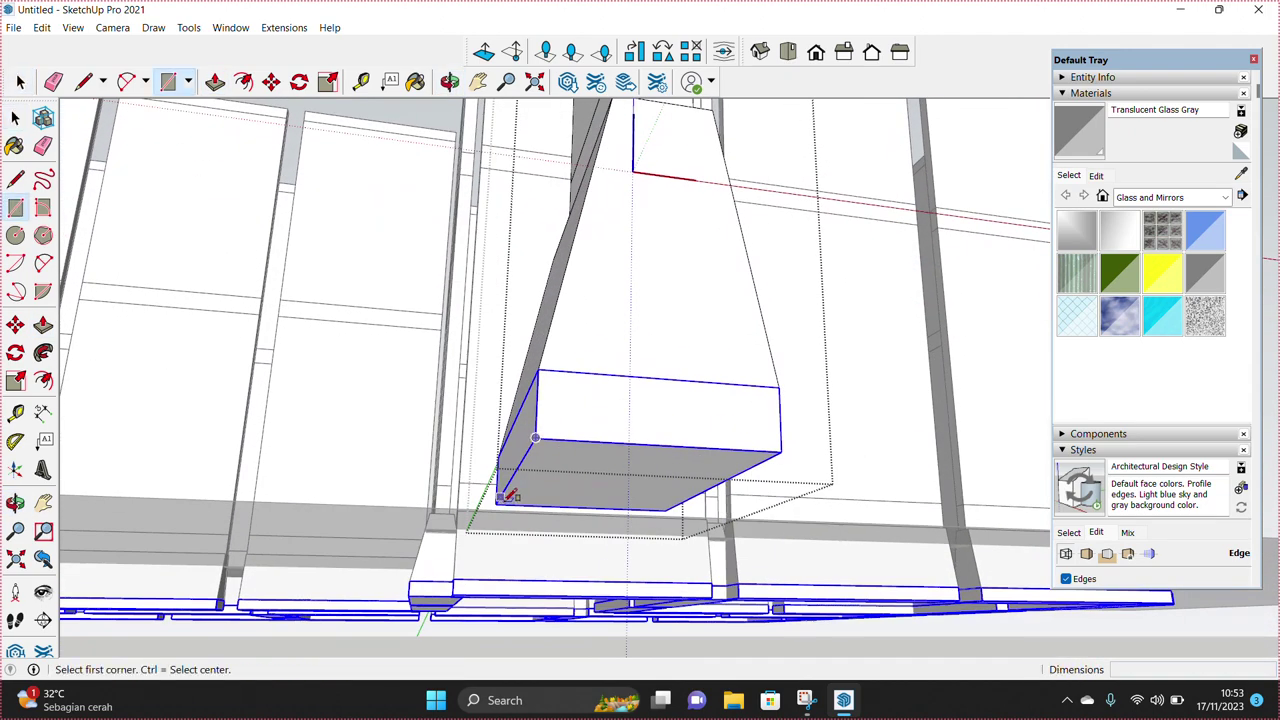
Step: Push the bottom face down into an 80 mm pad and group it
{"action": "key", "text": "space"}
{"action": "key", "text": "Escape"}
{"action": "key", "text": "p"}
{"action": "left_click", "coordinate": [666, 489]}
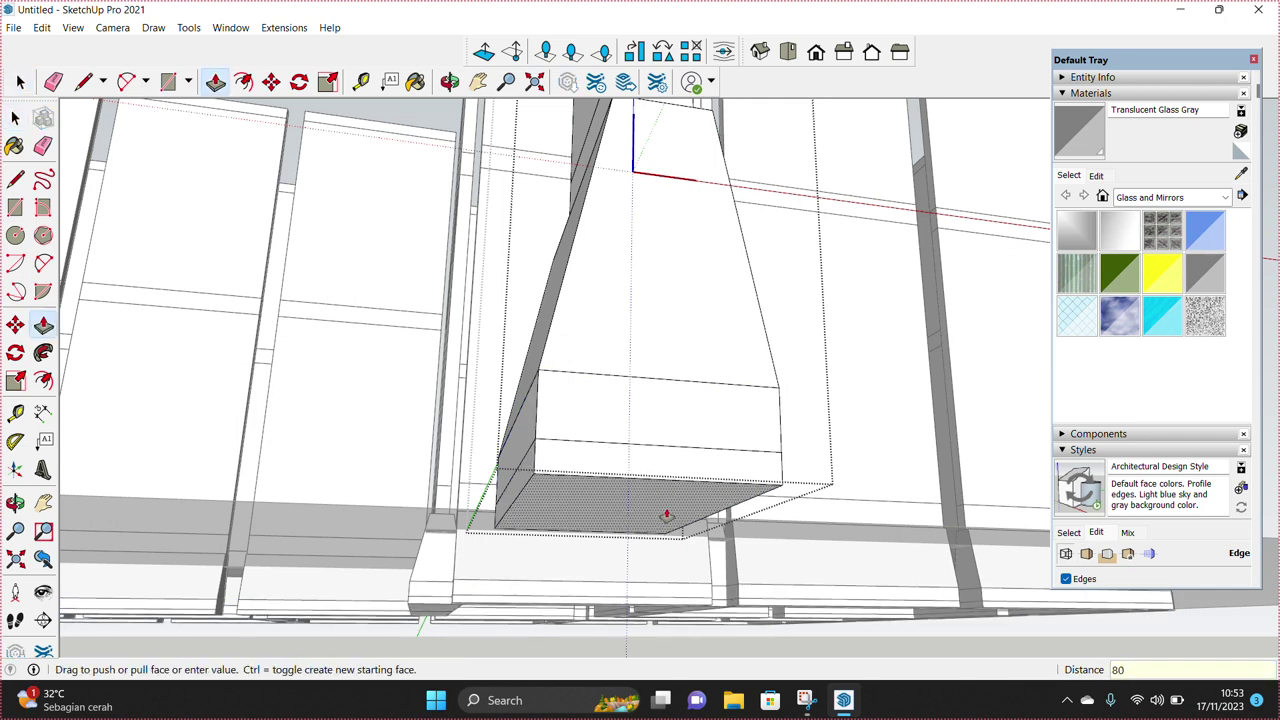
{"action": "left_click", "coordinate": [666, 515]}
{"action": "key", "text": "space"}
{"action": "triple_click", "coordinate": [685, 489]}
{"action": "right_click", "coordinate": [685, 489]}
{"action": "left_click", "coordinate": [740, 368]}
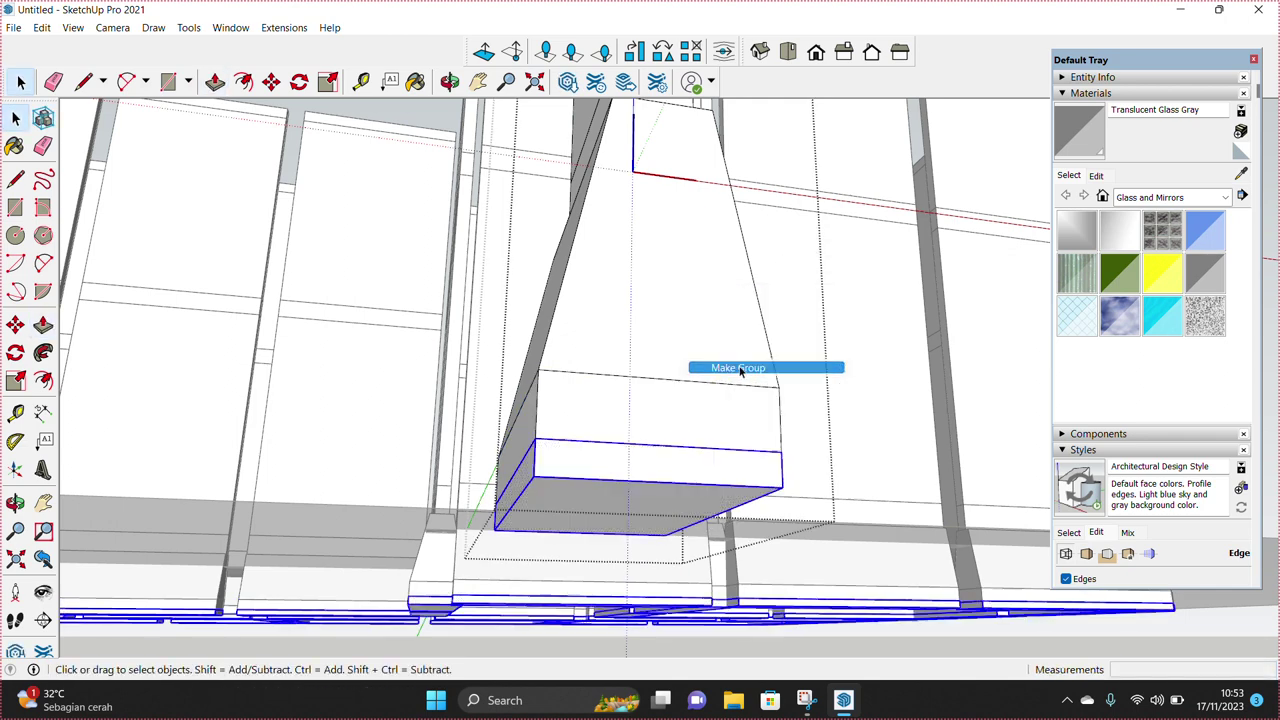
{"action": "left_click", "coordinate": [740, 368]}
{"action": "scroll", "coordinate": [520, 575], "scroll_direction": "down", "scroll_amount": 5}
{"action": "scroll", "coordinate": [520, 575], "scroll_direction": "down", "scroll_amount": 3}
{"action": "middle_click_drag", "start_coordinate": [520, 575], "coordinate": [497, 521]}
Step: Inside the group, lift the small square face and pull it into an 8000 mm column
{"action": "scroll", "coordinate": [506, 548], "scroll_direction": "up", "scroll_amount": 2}
{"action": "double_click", "coordinate": [488, 522]}
{"action": "key", "text": "e"}
{"action": "key", "text": "space"}
{"action": "left_click", "coordinate": [497, 521]}
{"action": "key", "text": "m"}
{"action": "left_click", "coordinate": [494, 525]}
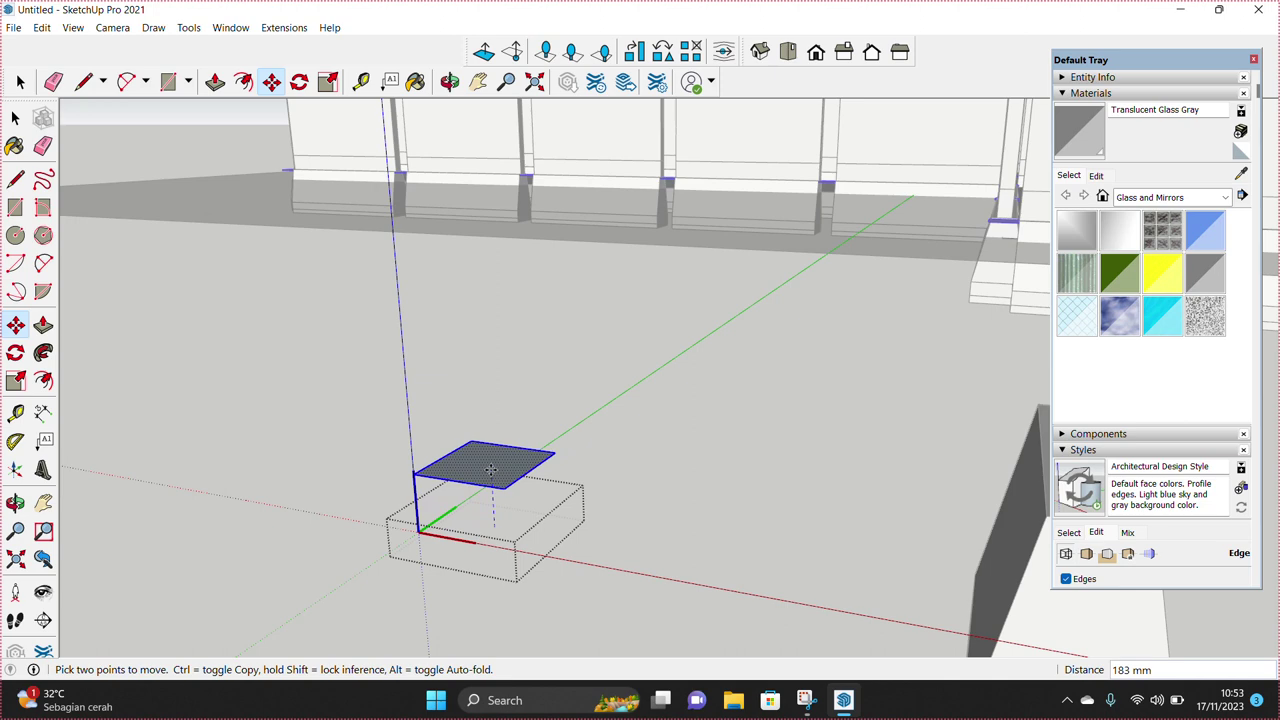
{"action": "type", "text": "00"}
{"action": "key", "text": "Return"}
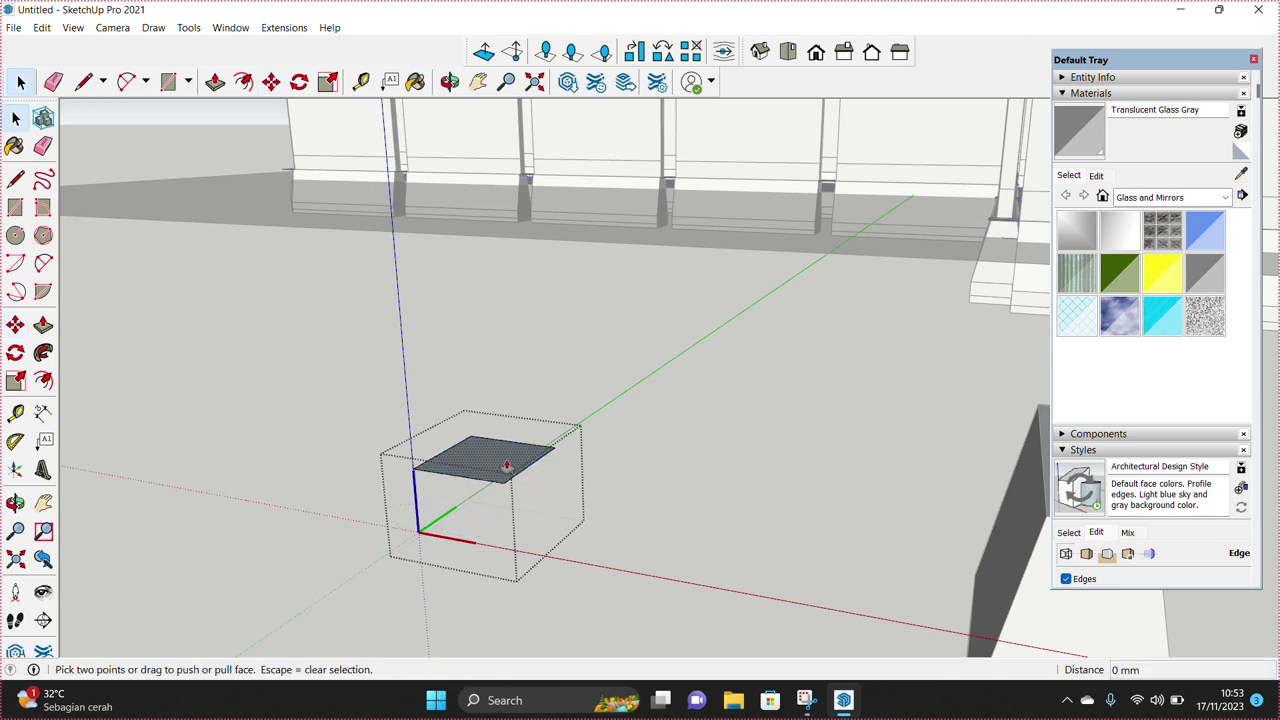
{"action": "left_click", "coordinate": [507, 465]}
Step: Reverse the new column's faces so they show white
{"action": "scroll", "coordinate": [560, 385], "scroll_direction": "up", "scroll_amount": 5}
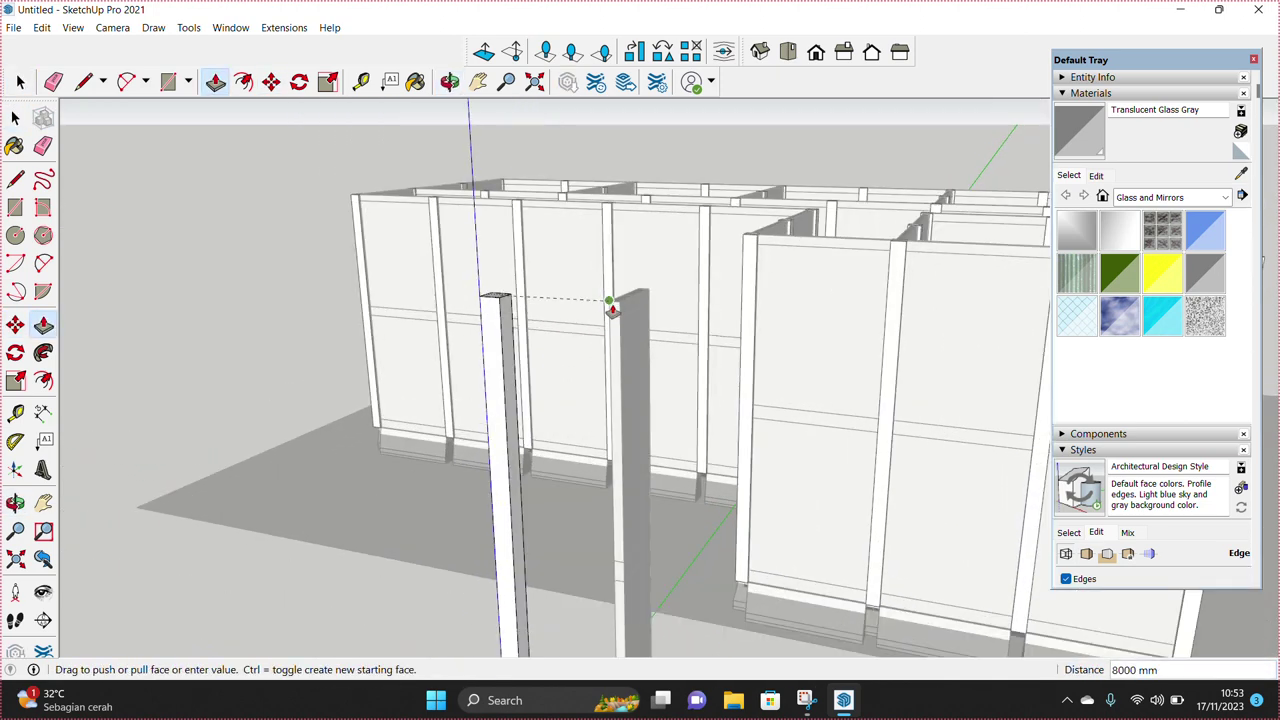
{"action": "key", "text": "space"}
{"action": "scroll", "coordinate": [608, 315], "scroll_direction": "down", "scroll_amount": 3}
{"action": "triple_click", "coordinate": [591, 463]}
{"action": "right_click", "coordinate": [593, 461]}
{"action": "left_click", "coordinate": [646, 381]}
Step: Draw a rectangle on the column's base face and start pulling it out 1200 mm
{"action": "scroll", "coordinate": [590, 517], "scroll_direction": "up", "scroll_amount": 6}
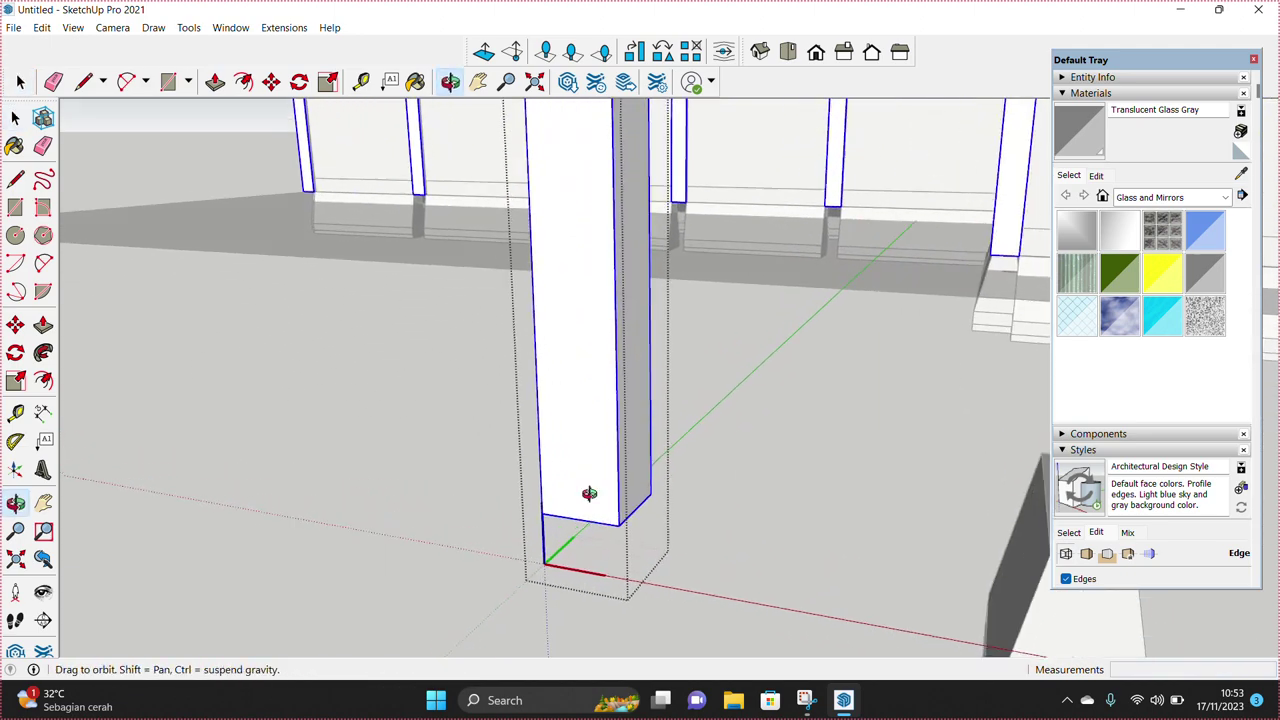
{"action": "scroll", "coordinate": [590, 516], "scroll_direction": "up", "scroll_amount": 5}
{"action": "key", "text": "r"}
{"action": "scroll", "coordinate": [558, 470], "scroll_direction": "up", "scroll_amount": 5}
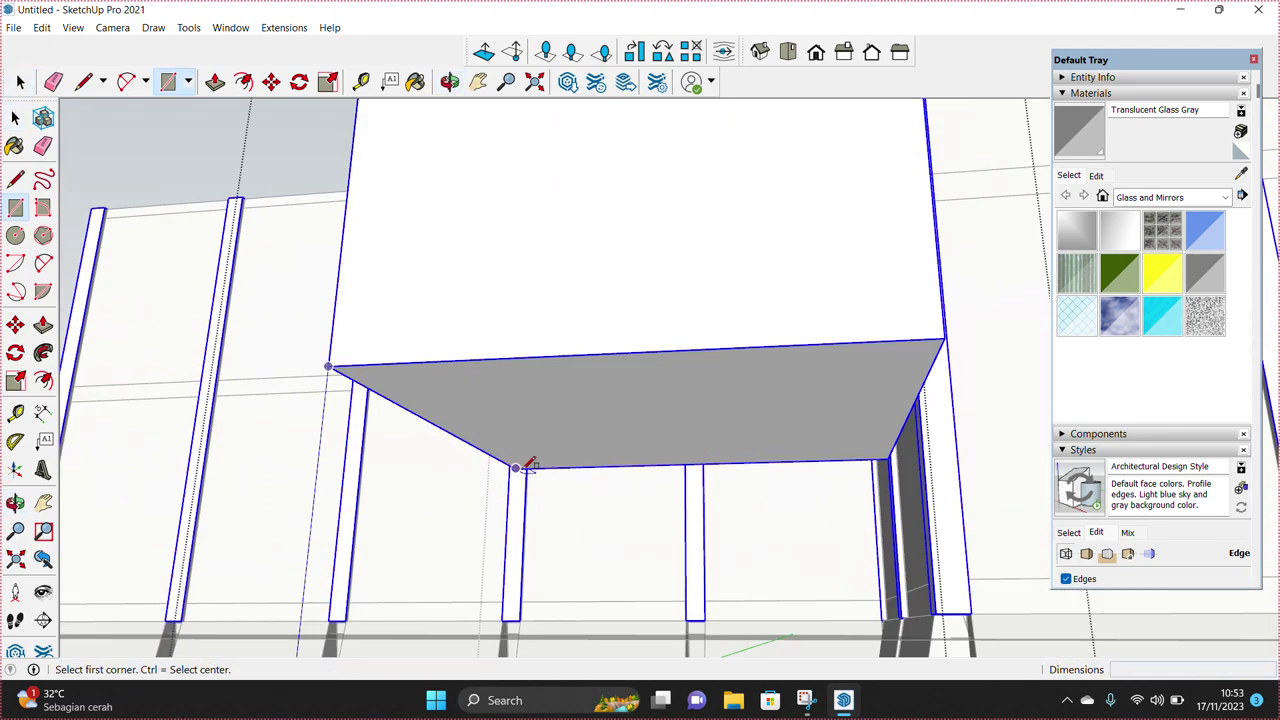
{"action": "left_click", "coordinate": [948, 334]}
{"action": "key", "text": "space"}
{"action": "key", "text": "p"}
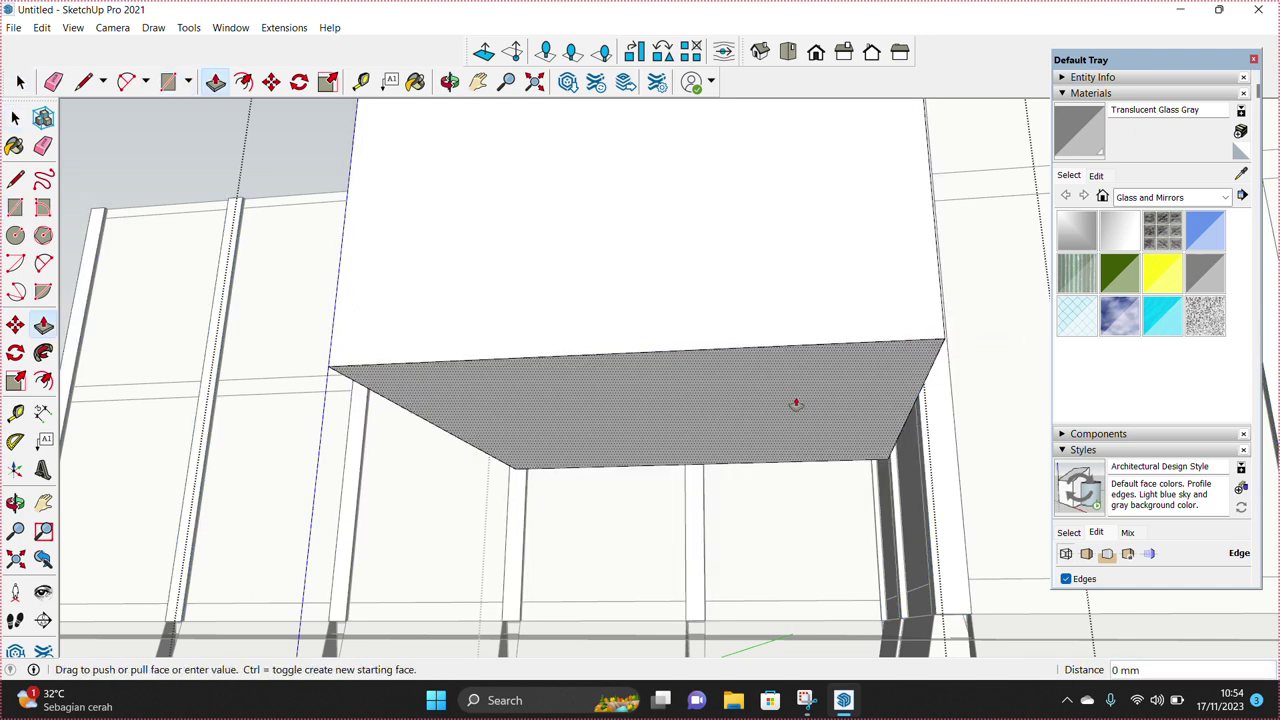
{"action": "left_click", "coordinate": [797, 400]}
{"action": "scroll", "coordinate": [777, 449], "scroll_direction": "down", "scroll_amount": 3}
{"action": "scroll", "coordinate": [684, 592], "scroll_direction": "down", "scroll_amount": 3}
{"action": "scroll", "coordinate": [730, 545], "scroll_direction": "down", "scroll_amount": 1}
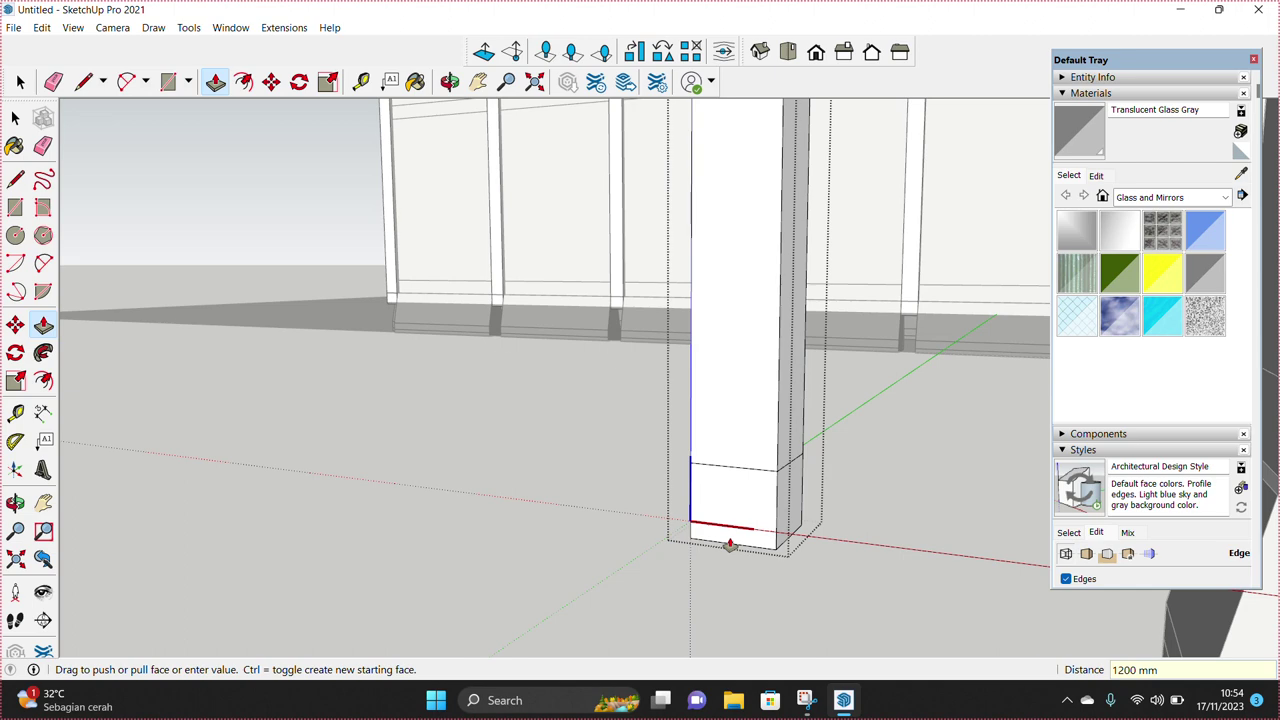
Step: Confirm the push distance and move in close to the column base
{"action": "key", "text": "Return"}
{"action": "key", "text": "space"}
{"action": "mouse_move", "coordinate": [754, 517]}
{"action": "middle_mouse_down"}
{"action": "mouse_move", "coordinate": [737, 374]}
{"action": "mouse_move", "coordinate": [751, 491]}
{"action": "middle_mouse_up"}
{"action": "left_click", "coordinate": [750, 466]}
{"action": "right_click", "coordinate": [745, 465]}
{"action": "key", "text": "Escape"}
{"action": "scroll", "coordinate": [734, 537], "scroll_direction": "up", "scroll_amount": 3}
{"action": "mouse_move", "coordinate": [734, 537]}
{"action": "middle_mouse_down"}
{"action": "mouse_move", "coordinate": [757, 511]}
{"action": "mouse_move", "coordinate": [777, 523]}
{"action": "middle_mouse_up"}
Step: Draw a line along the red axis and a rectangle face beside the column base
{"action": "key", "text": "l"}
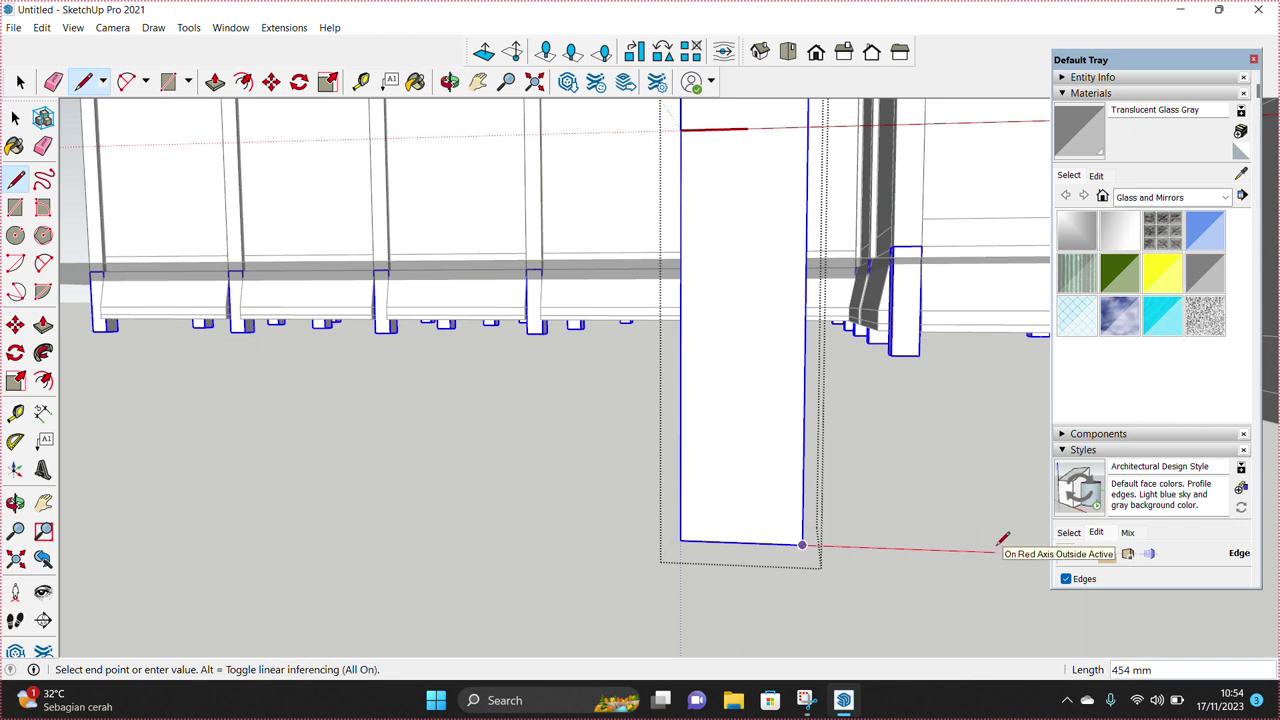
{"action": "key", "text": "Return"}
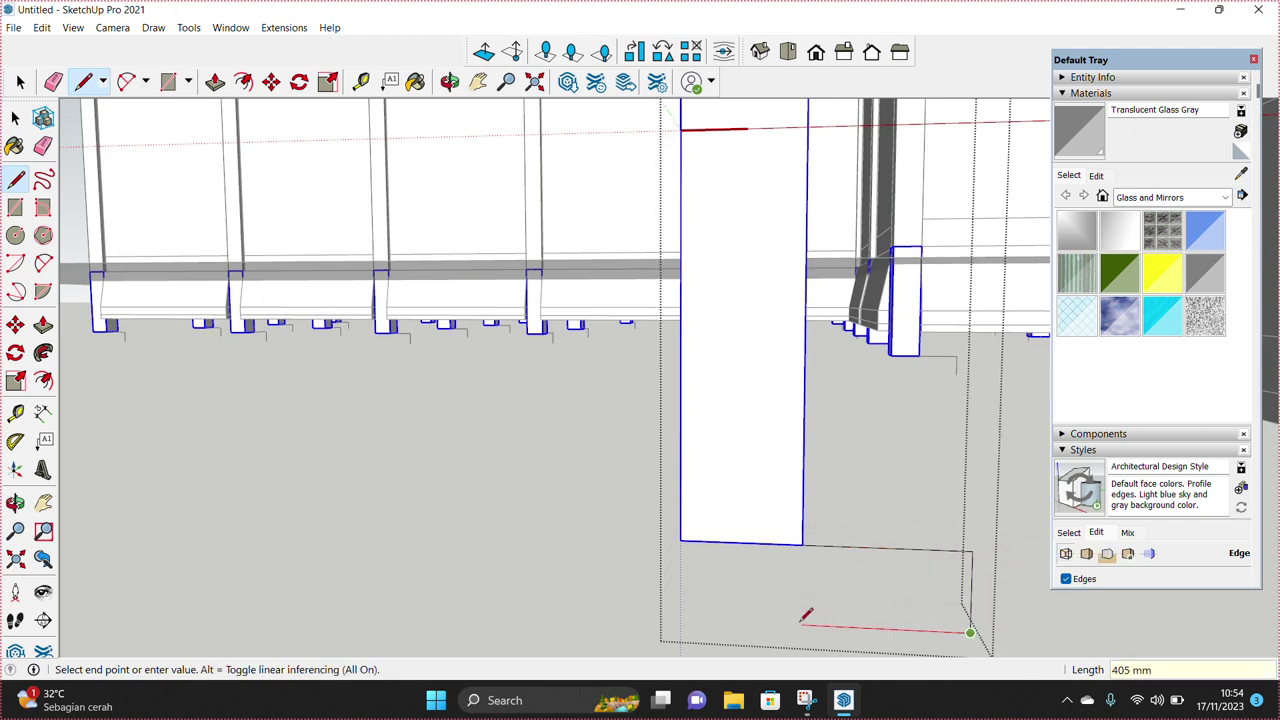
{"action": "key", "text": "space"}
{"action": "key", "text": "r"}
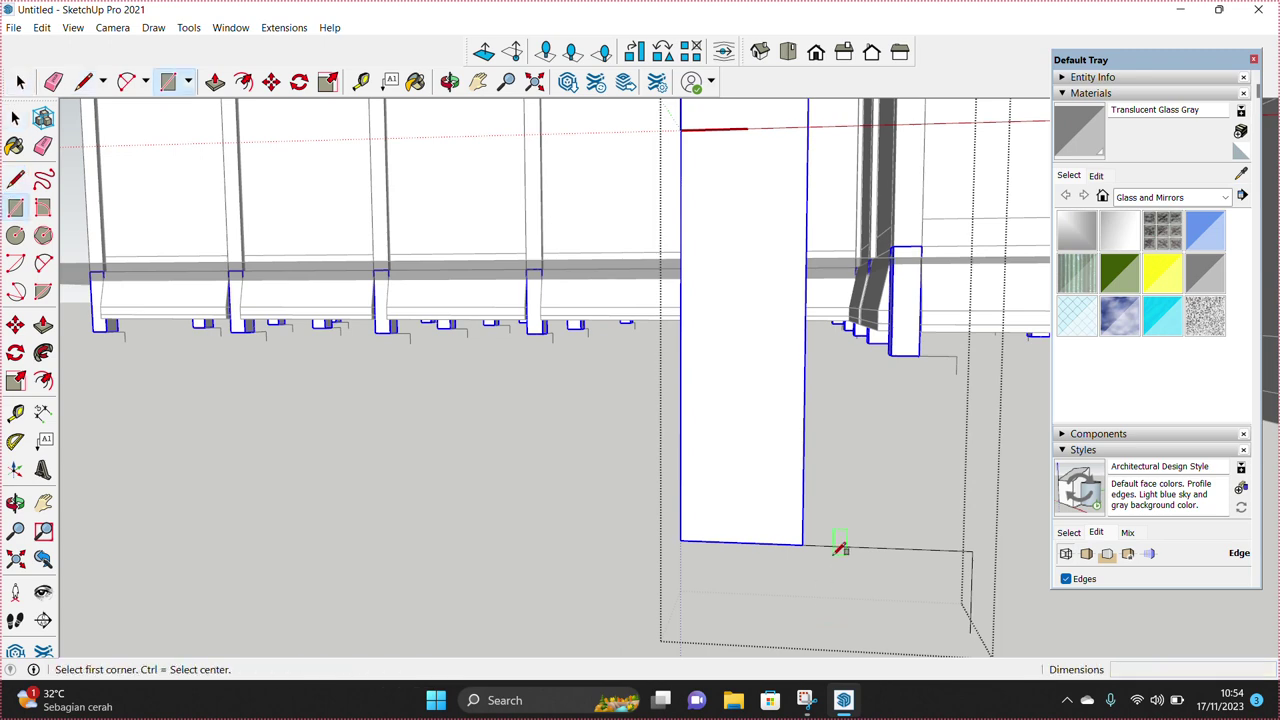
{"action": "left_click", "coordinate": [971, 631]}
{"action": "key", "text": "space"}
Step: Add a line splitting the face at the column base, cancelling the stray rectangle
{"action": "middle_click_drag", "start_coordinate": [971, 629], "coordinate": [876, 573]}
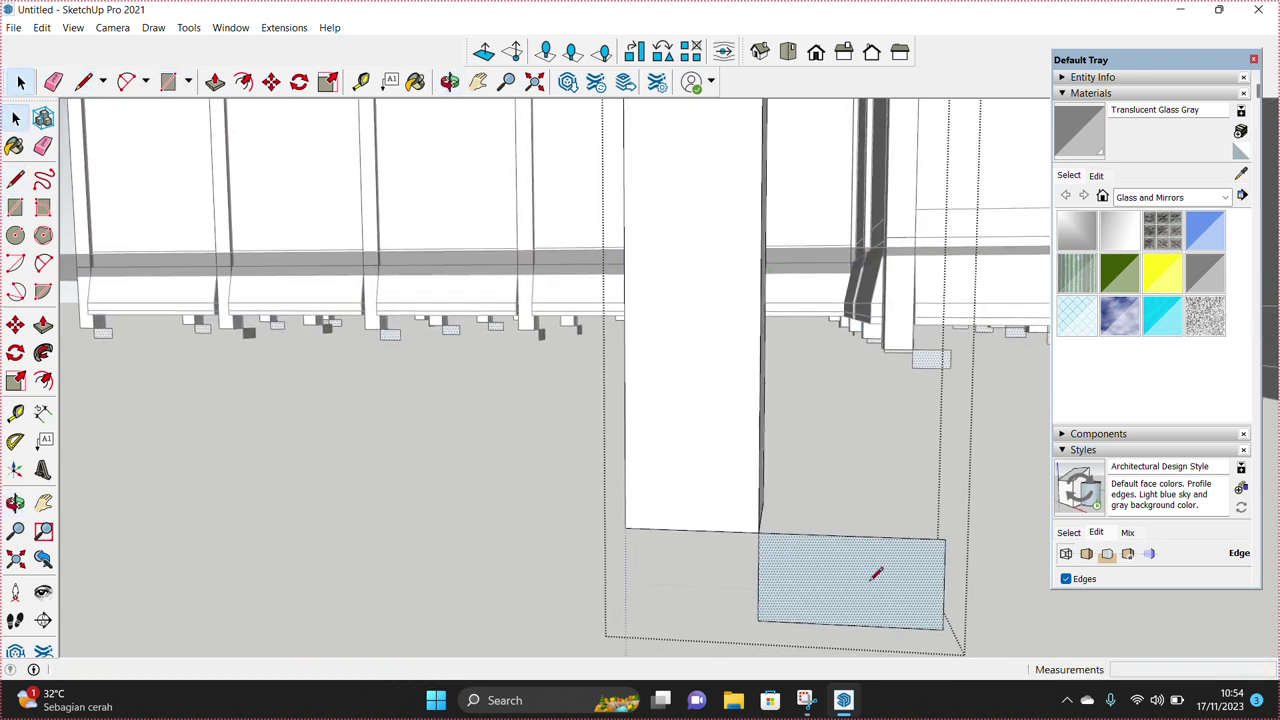
{"action": "left_click", "coordinate": [808, 533]}
{"action": "key", "text": "space"}
{"action": "middle_click_drag", "start_coordinate": [933, 530], "coordinate": [820, 529]}
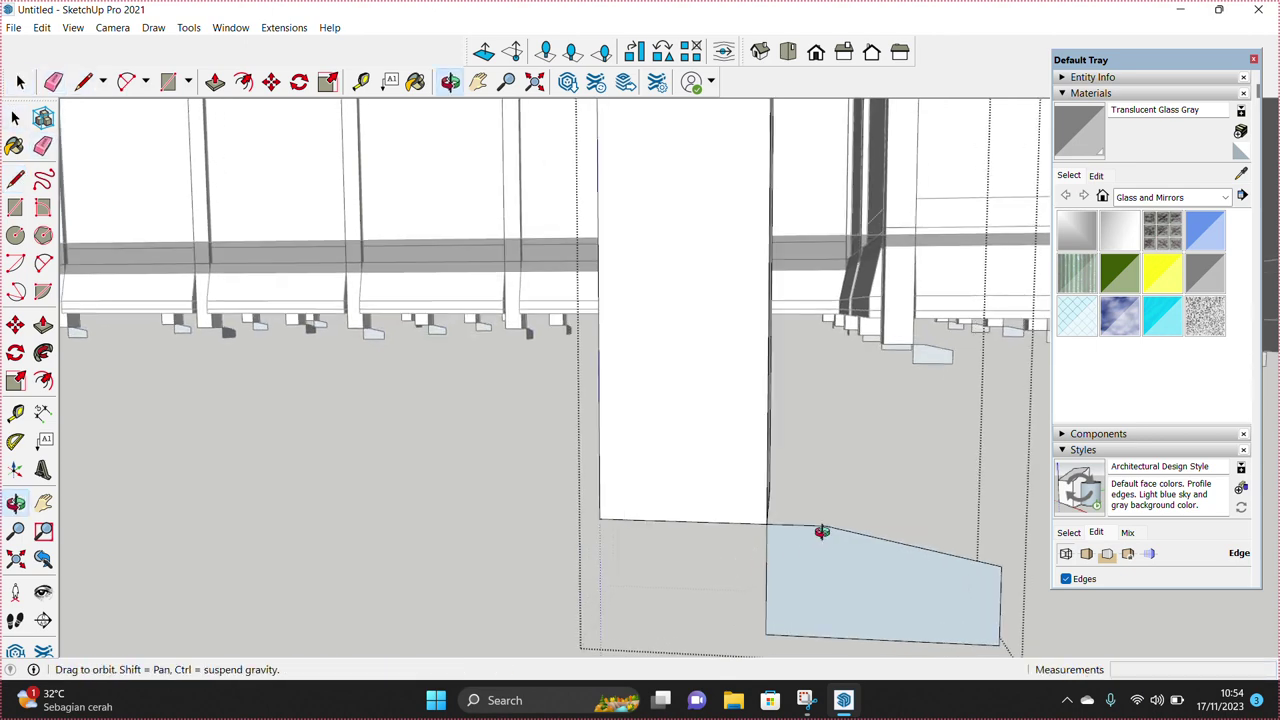
{"action": "scroll", "coordinate": [720, 406], "scroll_direction": "up", "scroll_amount": 3}
{"action": "key", "text": "space"}
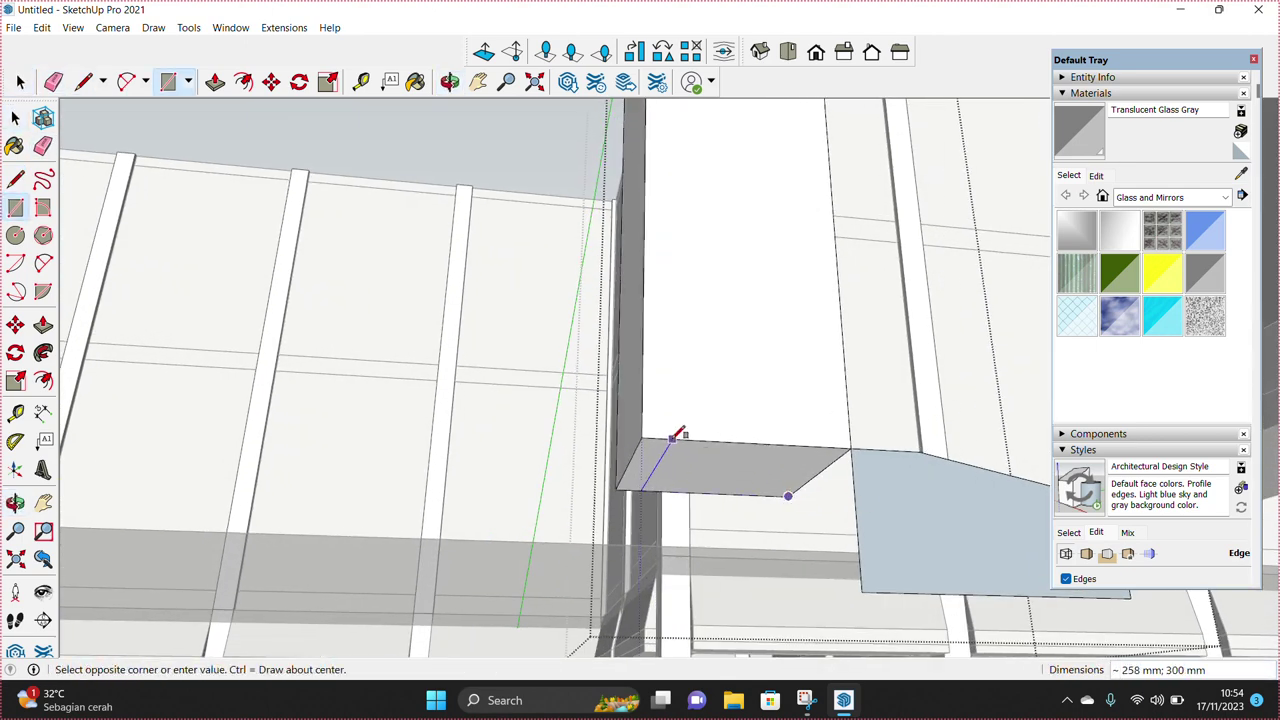
{"action": "key", "text": "space"}
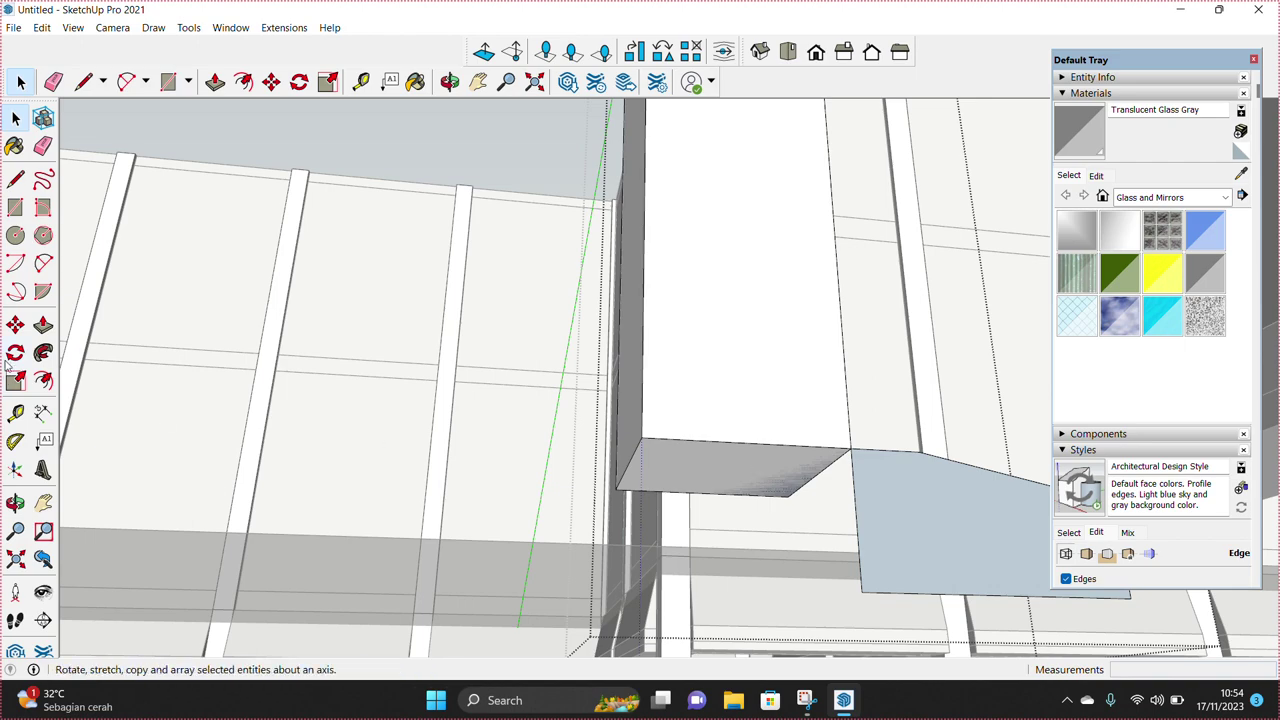
Step: Hide the column and delete the footing top's inner rectangle, leaving a hole
{"action": "mouse_move", "coordinate": [500, 478]}
{"action": "middle_mouse_down"}
{"action": "mouse_move", "coordinate": [707, 641]}
{"action": "mouse_move", "coordinate": [731, 589]}
{"action": "middle_mouse_up"}
{"action": "key", "text": "space"}
{"action": "right_click", "coordinate": [731, 357]}
{"action": "left_click", "coordinate": [760, 398]}
{"action": "mouse_move", "coordinate": [737, 517]}
{"action": "middle_mouse_down"}
{"action": "mouse_move", "coordinate": [694, 591]}
{"action": "mouse_move", "coordinate": [725, 570]}
{"action": "mouse_move", "coordinate": [637, 483]}
{"action": "mouse_move", "coordinate": [636, 270]}
{"action": "mouse_move", "coordinate": [595, 379]}
{"action": "middle_mouse_up"}
{"action": "left_click", "coordinate": [725, 570]}
{"action": "key", "text": "Delete"}
Step: Draw lines across the footing's hole to seal it with a new face
{"action": "scroll", "coordinate": [735, 569], "scroll_direction": "down", "scroll_amount": 3}
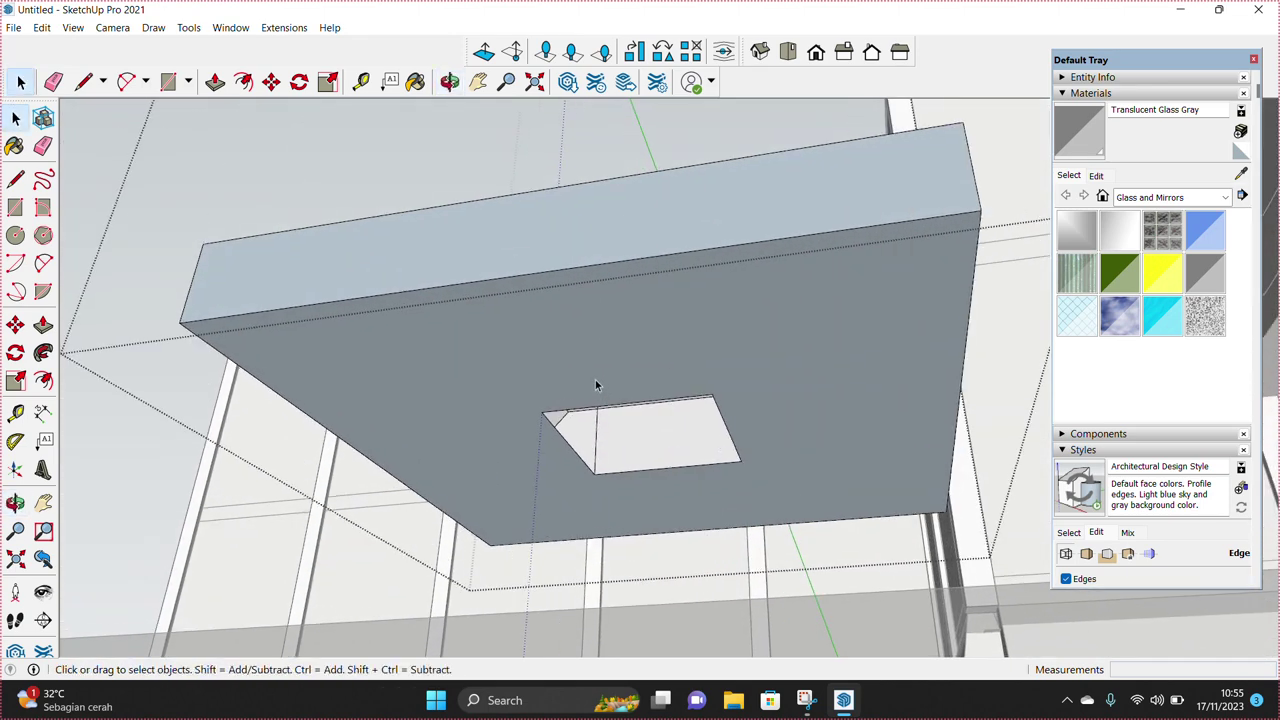
{"action": "key", "text": "l"}
{"action": "left_click", "coordinate": [541, 410]}
{"action": "left_click", "coordinate": [712, 392]}
{"action": "key", "text": "space"}
{"action": "left_click", "coordinate": [669, 430]}
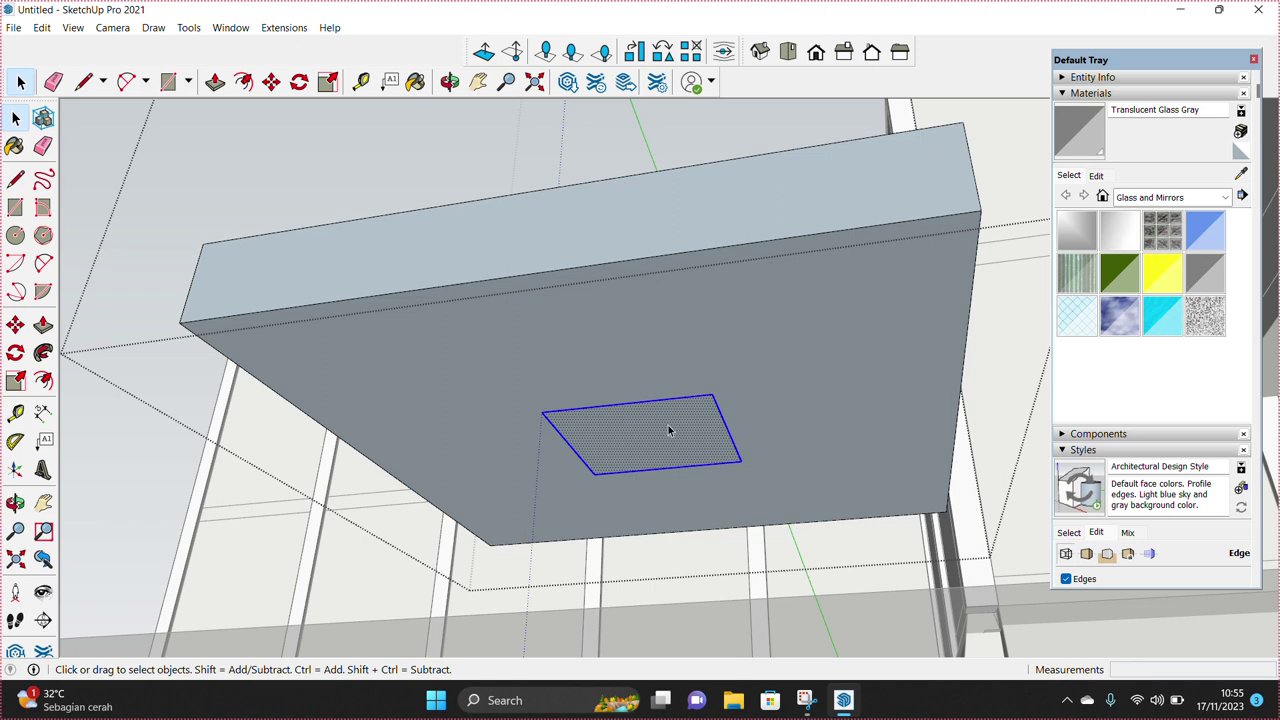
Step: Select the whole footing, reverse its faces and make it a group
{"action": "mouse_move", "coordinate": [668, 430]}
{"action": "middle_mouse_down"}
{"action": "mouse_move", "coordinate": [677, 389]}
{"action": "mouse_move", "coordinate": [683, 451]}
{"action": "middle_mouse_up"}
{"action": "triple_click", "coordinate": [683, 490]}
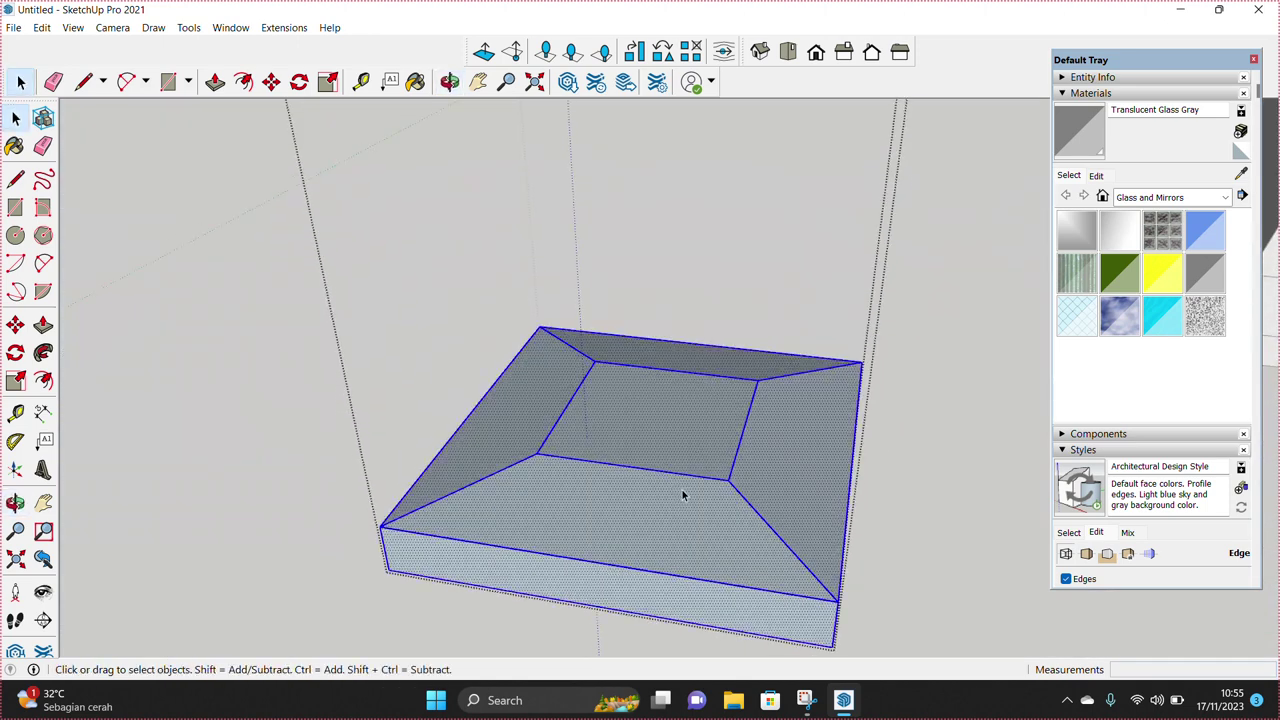
{"action": "right_click", "coordinate": [683, 490]}
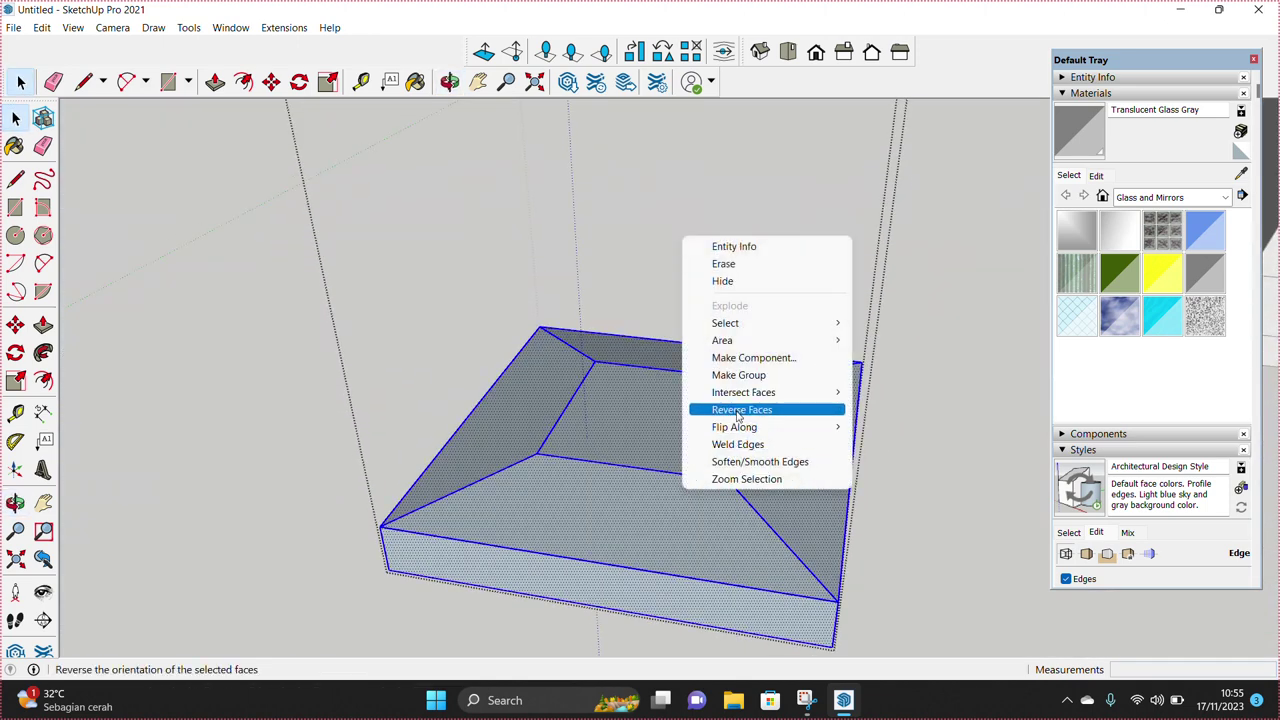
{"action": "left_click", "coordinate": [738, 411]}
{"action": "right_click", "coordinate": [679, 447]}
{"action": "left_click", "coordinate": [731, 336]}
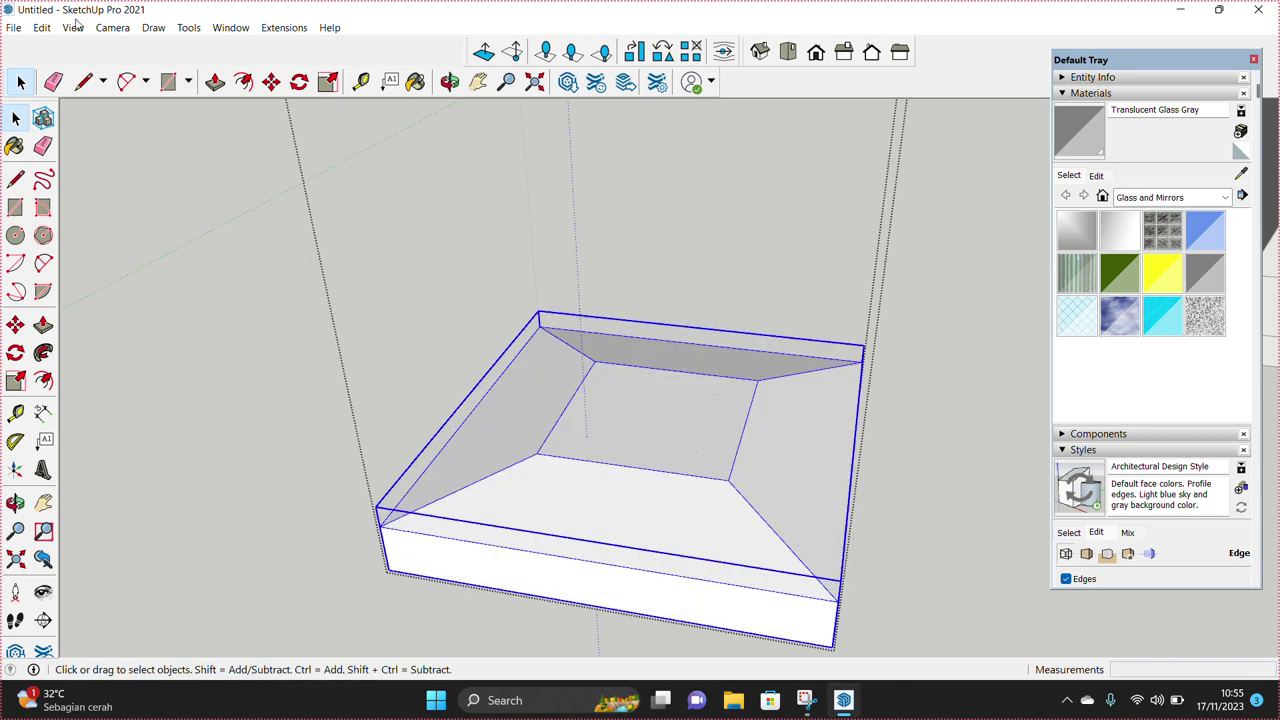
Step: Unhide all hidden geometry, zoom out and select the whole wall model
{"action": "left_click", "coordinate": [41, 27]}
{"action": "left_click", "coordinate": [316, 293]}
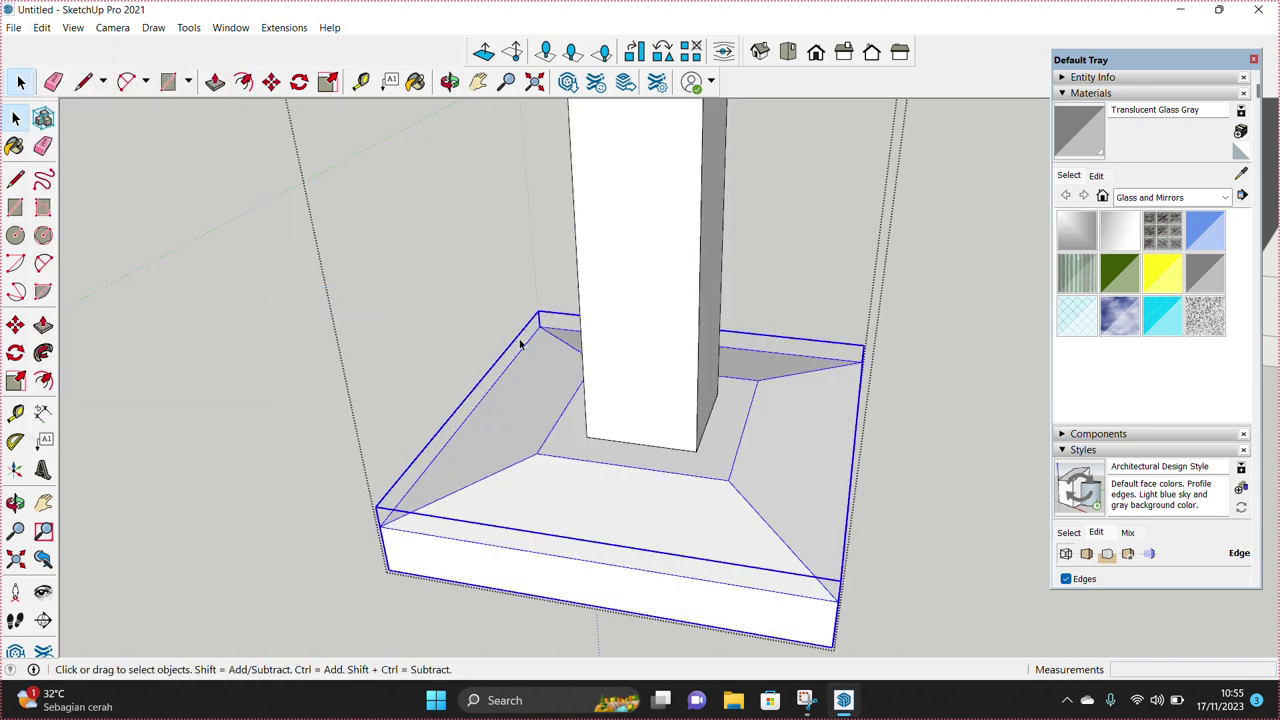
{"action": "middle_click_drag", "start_coordinate": [520, 337], "coordinate": [637, 357]}
{"action": "scroll", "coordinate": [628, 252], "scroll_direction": "down", "scroll_amount": 5}
{"action": "left_click_drag", "start_coordinate": [618, 185], "coordinate": [620, 187]}
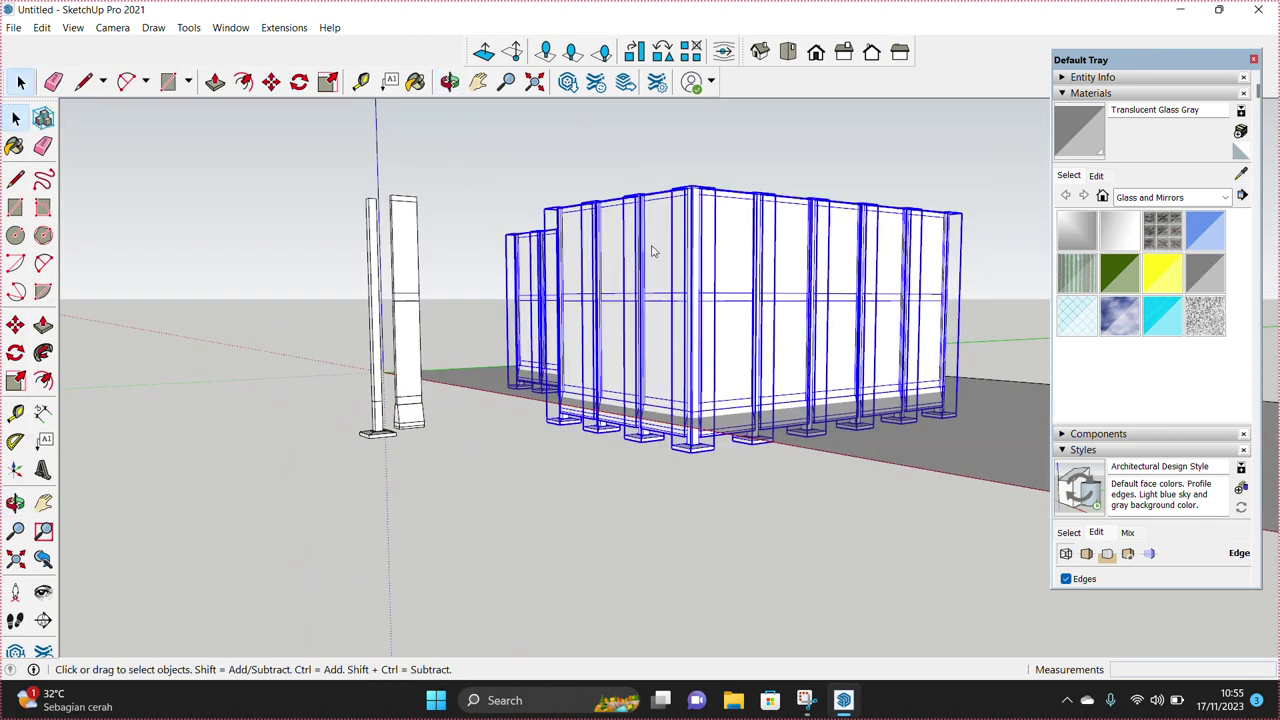
Step: Orbit to the wall enclosure and pull the selected panels' height downward
{"action": "right_click", "coordinate": [652, 251]}
{"action": "middle_click", "coordinate": [647, 310]}
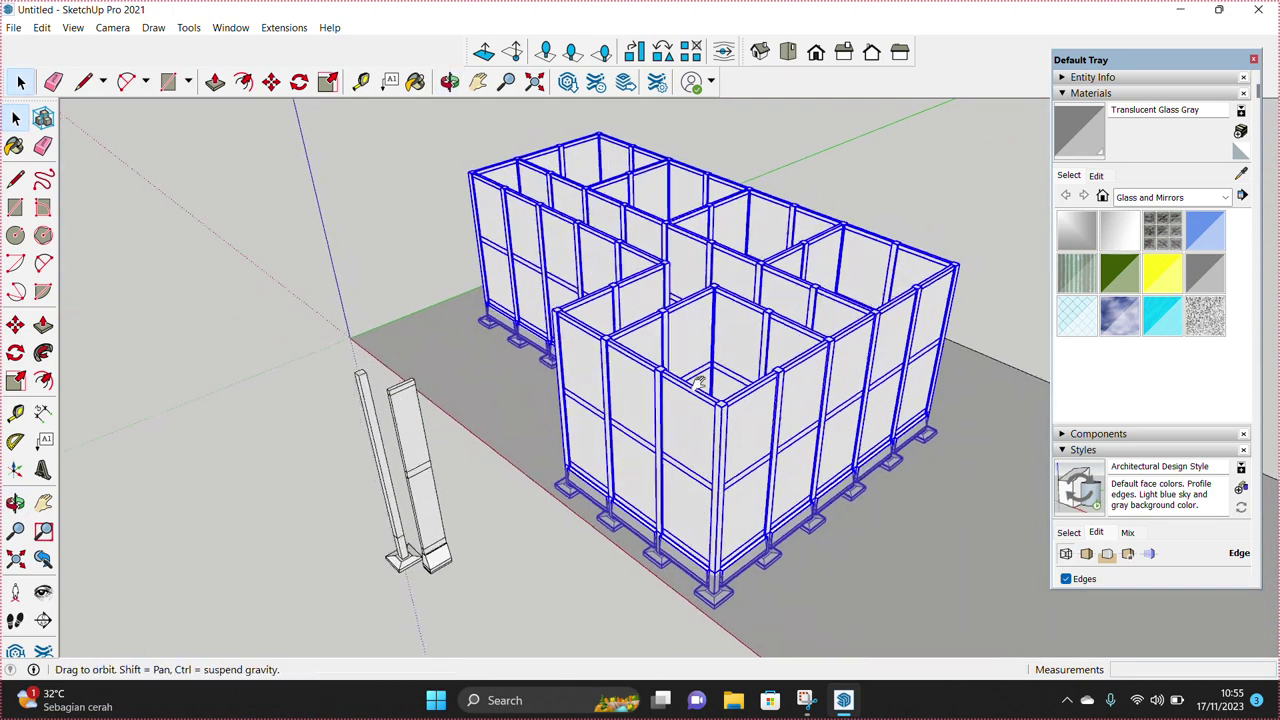
{"action": "middle_click_drag", "start_coordinate": [647, 310], "coordinate": [410, 450]}
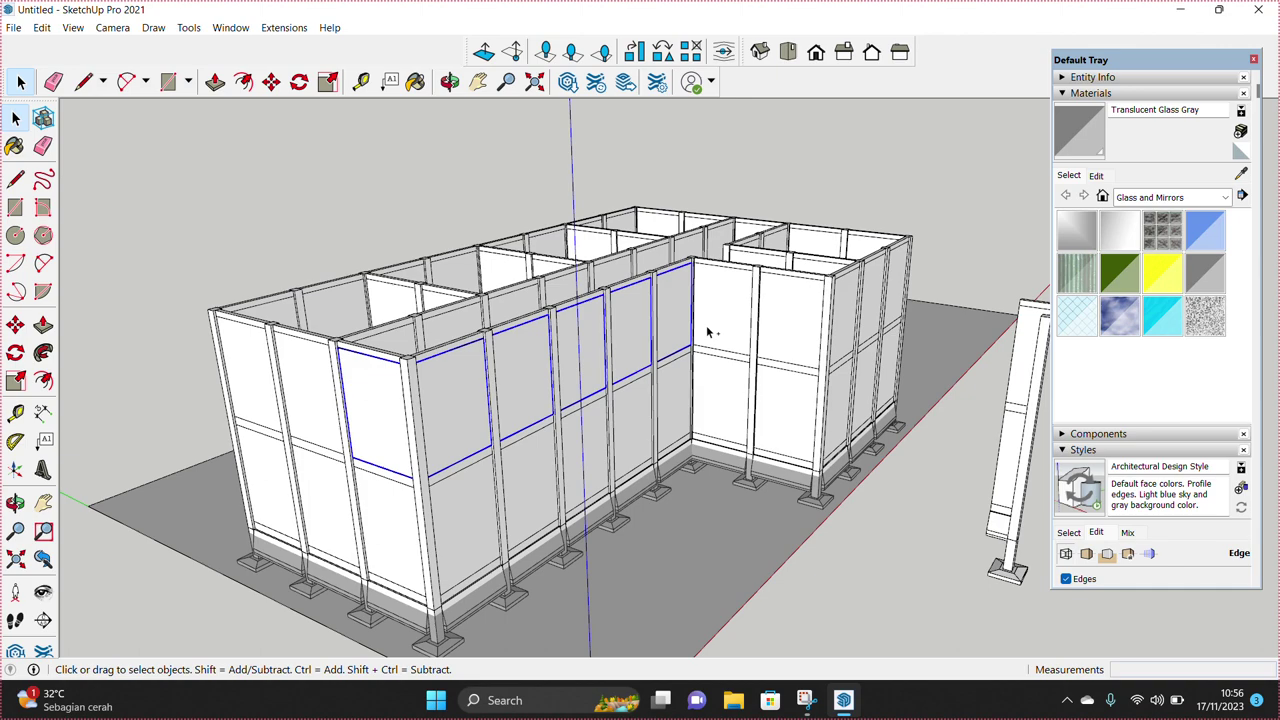
{"action": "middle_click_drag", "start_coordinate": [785, 335], "coordinate": [683, 335]}
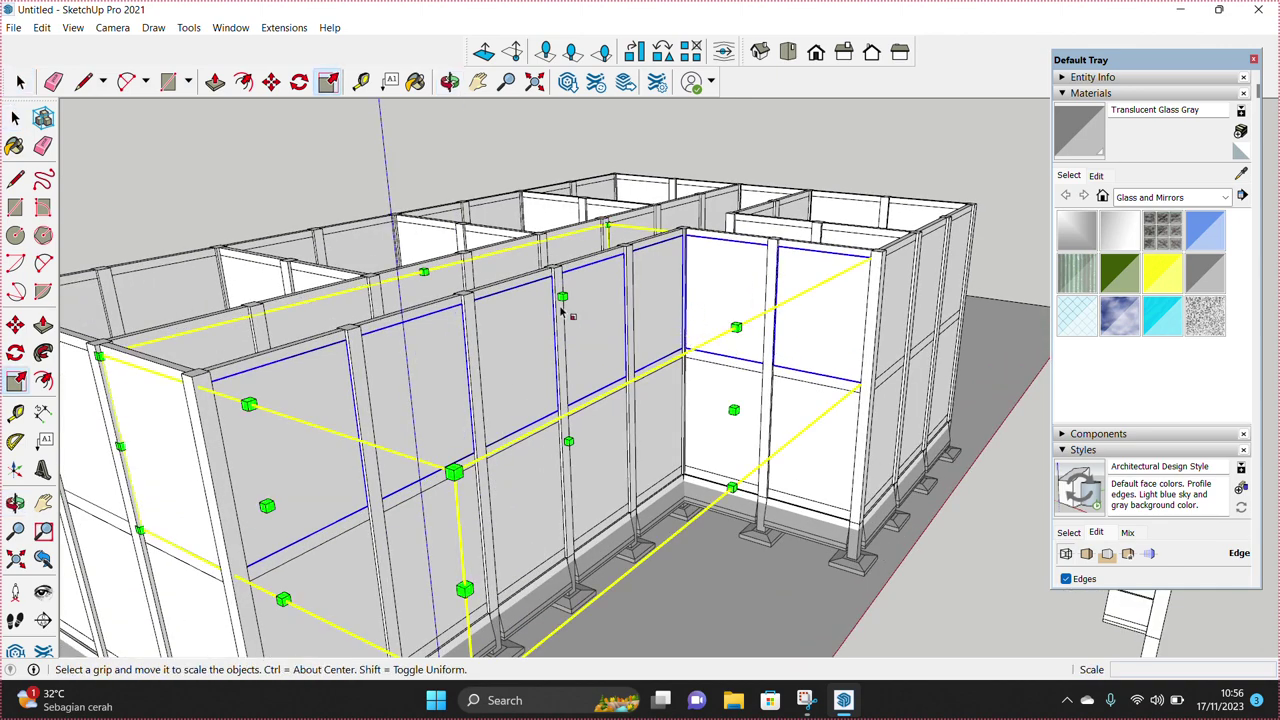
{"action": "left_click_drag", "start_coordinate": [563, 314], "coordinate": [565, 387]}
{"action": "key", "text": "space"}
{"action": "middle_click_drag", "start_coordinate": [565, 387], "coordinate": [434, 486]}
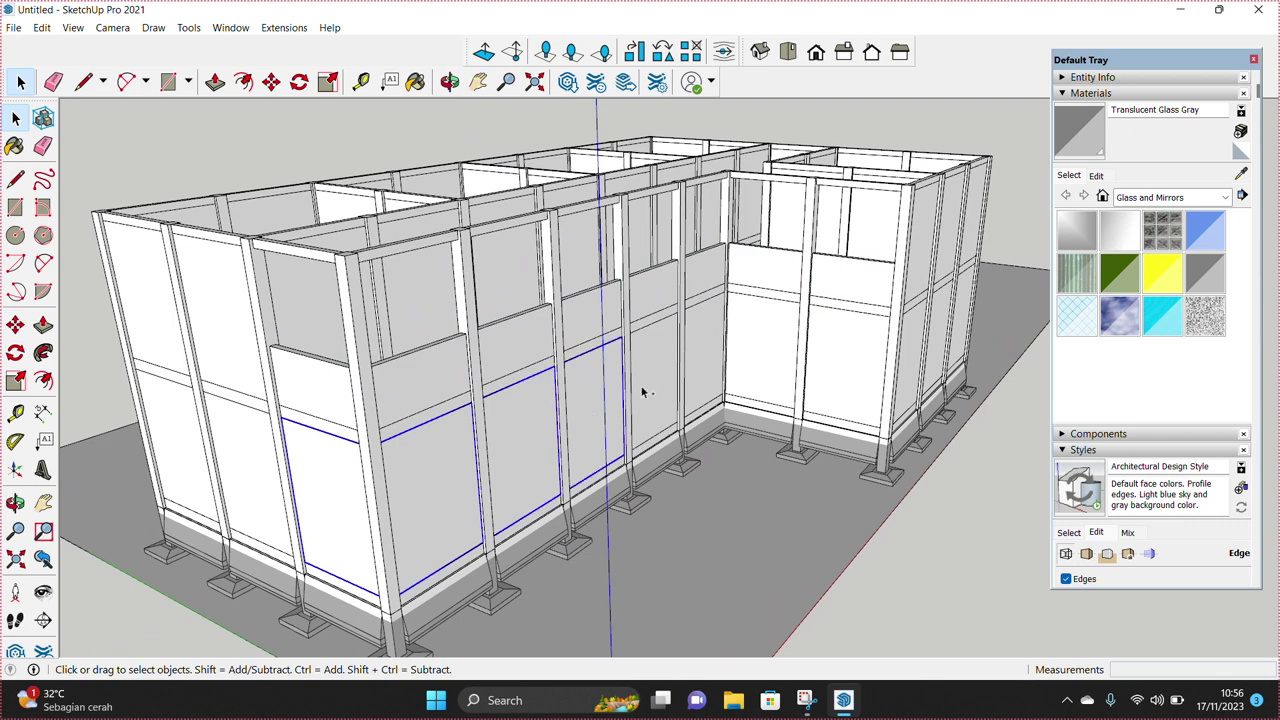
Step: Scale the lower wall panels down to 0.31 of their height
{"action": "key", "text": "s"}
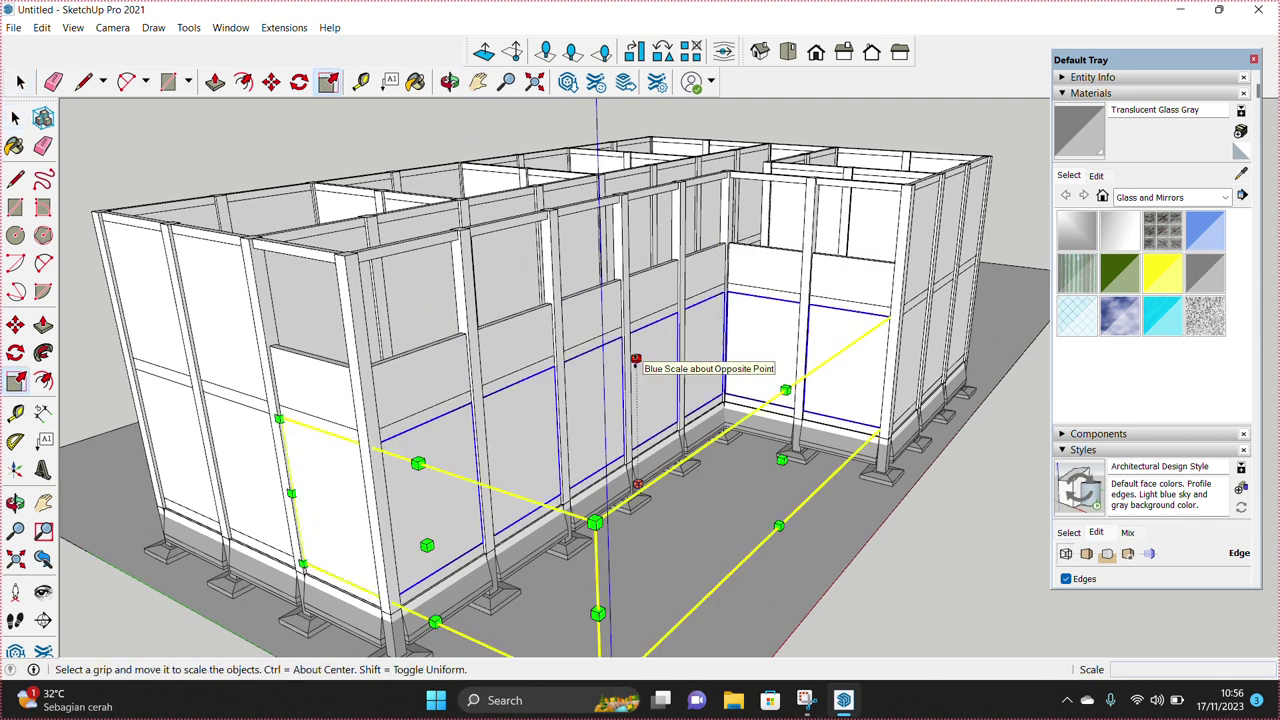
{"action": "left_click_drag", "start_coordinate": [635, 358], "coordinate": [636, 445]}
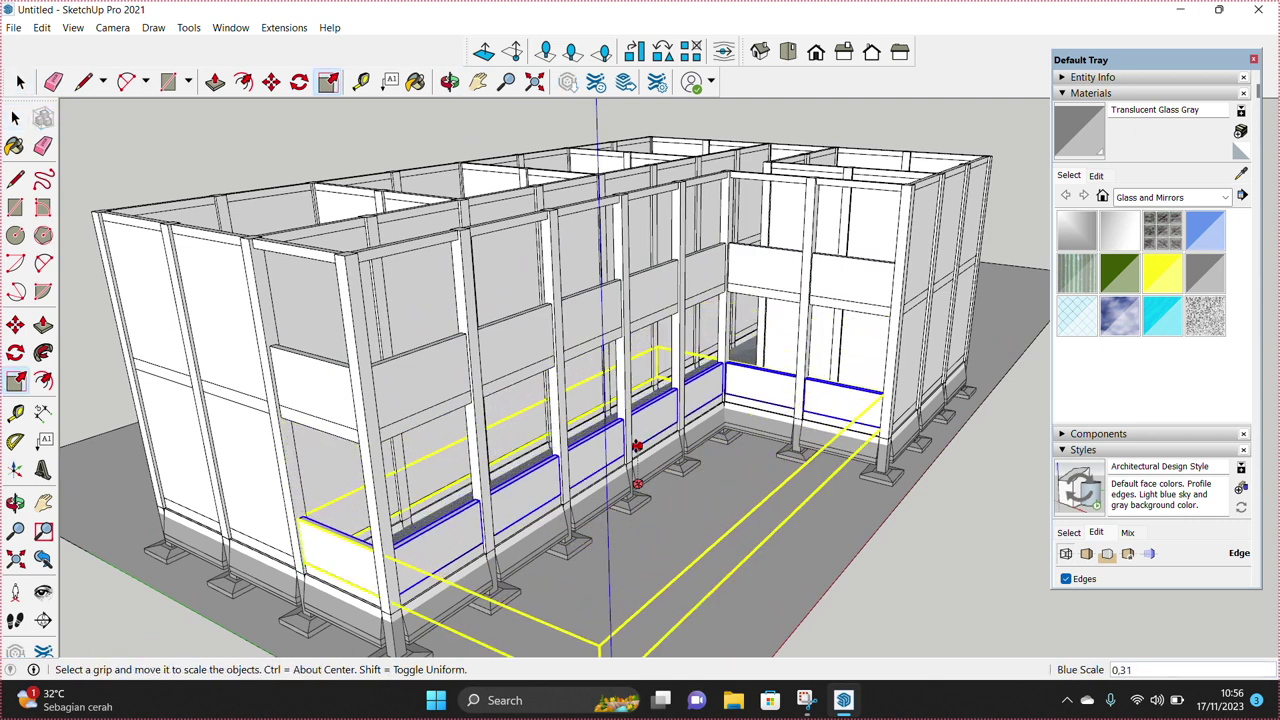
{"action": "key", "text": "space"}
{"action": "middle_click_drag", "start_coordinate": [636, 445], "coordinate": [480, 471]}
{"action": "scroll", "coordinate": [444, 470], "scroll_direction": "up", "scroll_amount": 3}
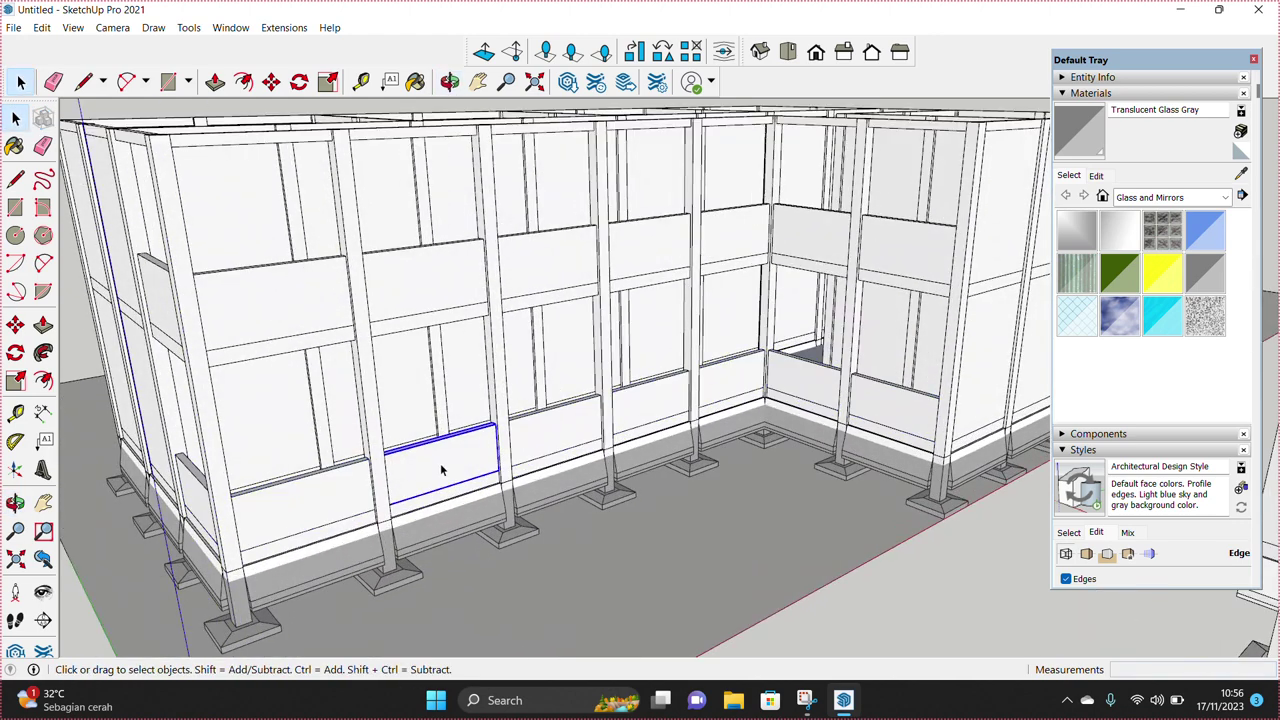
{"action": "scroll", "coordinate": [441, 470], "scroll_direction": "down", "scroll_amount": 5}
{"action": "middle_click_drag", "start_coordinate": [894, 423], "coordinate": [716, 330]}
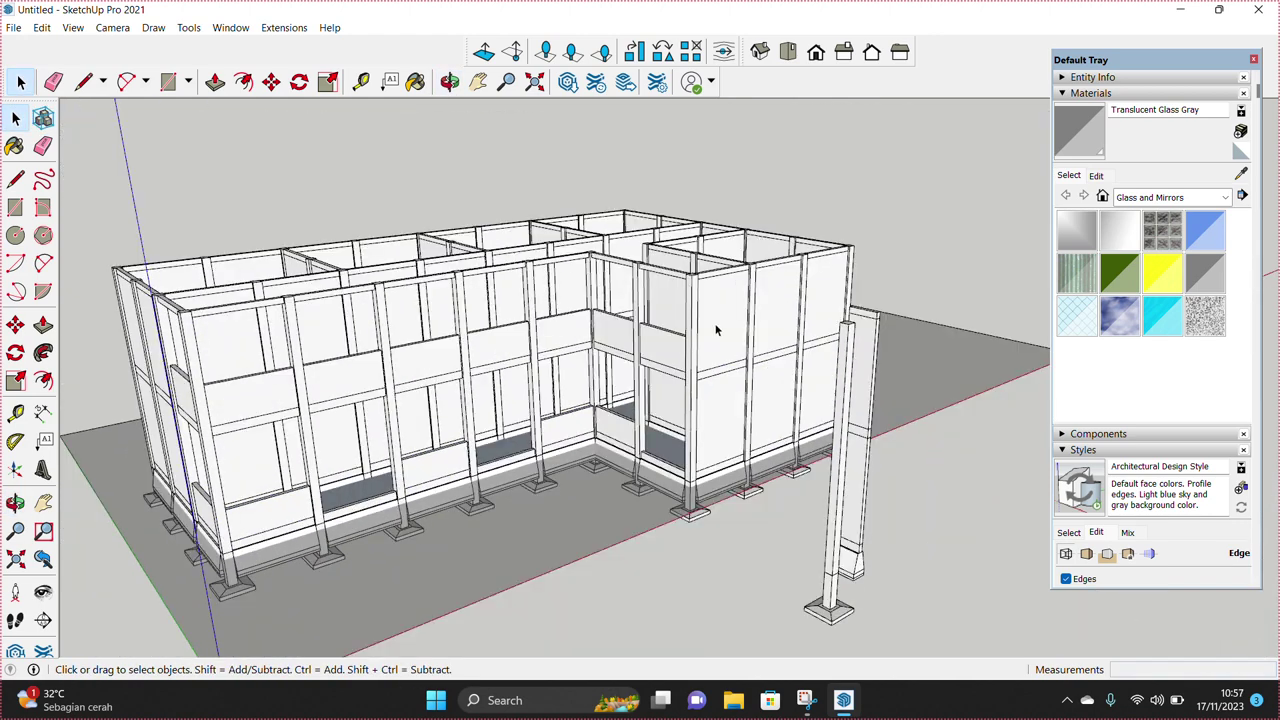
{"action": "scroll", "coordinate": [716, 330], "scroll_direction": "up", "scroll_amount": 2}
Step: Scale down one more wall panel from its top, then select the two loose posts
{"action": "left_click", "coordinate": [708, 322]}
{"action": "key", "text": "s"}
{"action": "scroll", "coordinate": [714, 323], "scroll_direction": "up", "scroll_amount": 2}
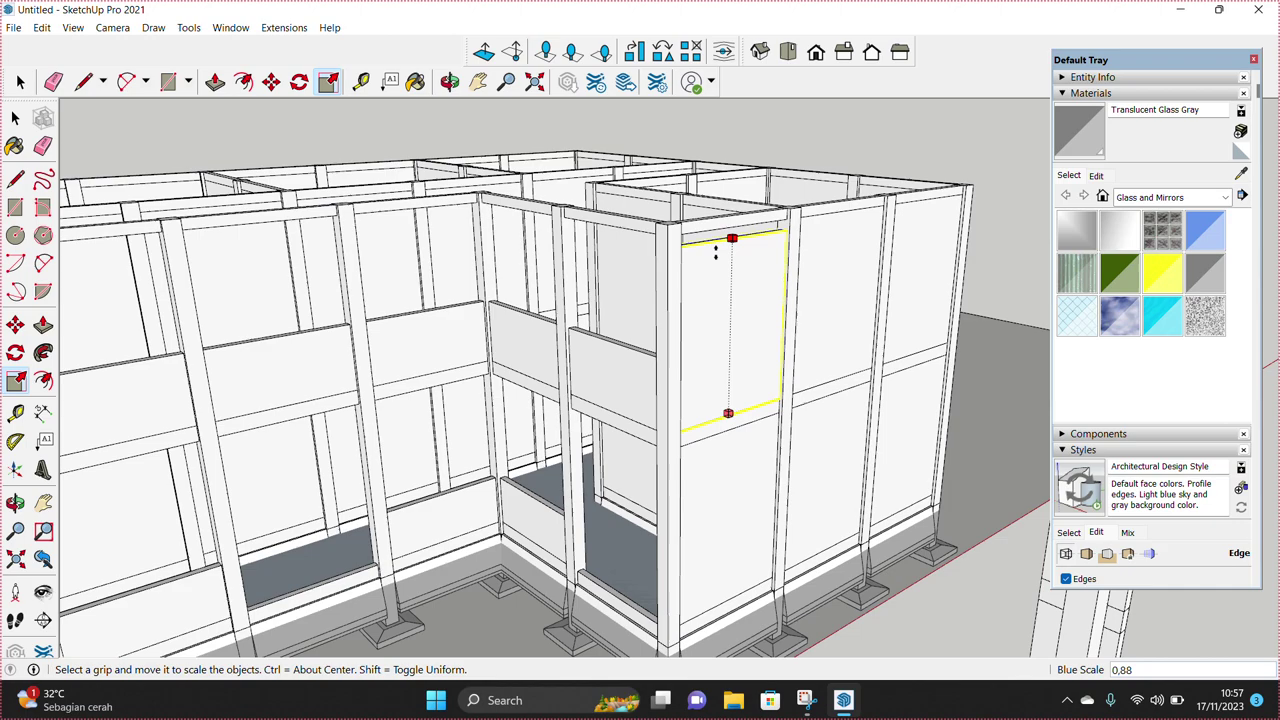
{"action": "left_click_drag", "start_coordinate": [720, 231], "coordinate": [657, 358]}
{"action": "key", "text": "space"}
{"action": "scroll", "coordinate": [648, 362], "scroll_direction": "down", "scroll_amount": 5}
{"action": "mouse_move", "coordinate": [769, 547]}
{"action": "middle_mouse_down"}
{"action": "mouse_move", "coordinate": [836, 511]}
{"action": "mouse_move", "coordinate": [666, 552]}
{"action": "middle_mouse_up"}
Step: Move the two spare posts to the lower left and the ground panel under the building
{"action": "left_click", "coordinate": [707, 549]}
{"action": "left_click", "coordinate": [350, 605]}
{"action": "key", "text": "space"}
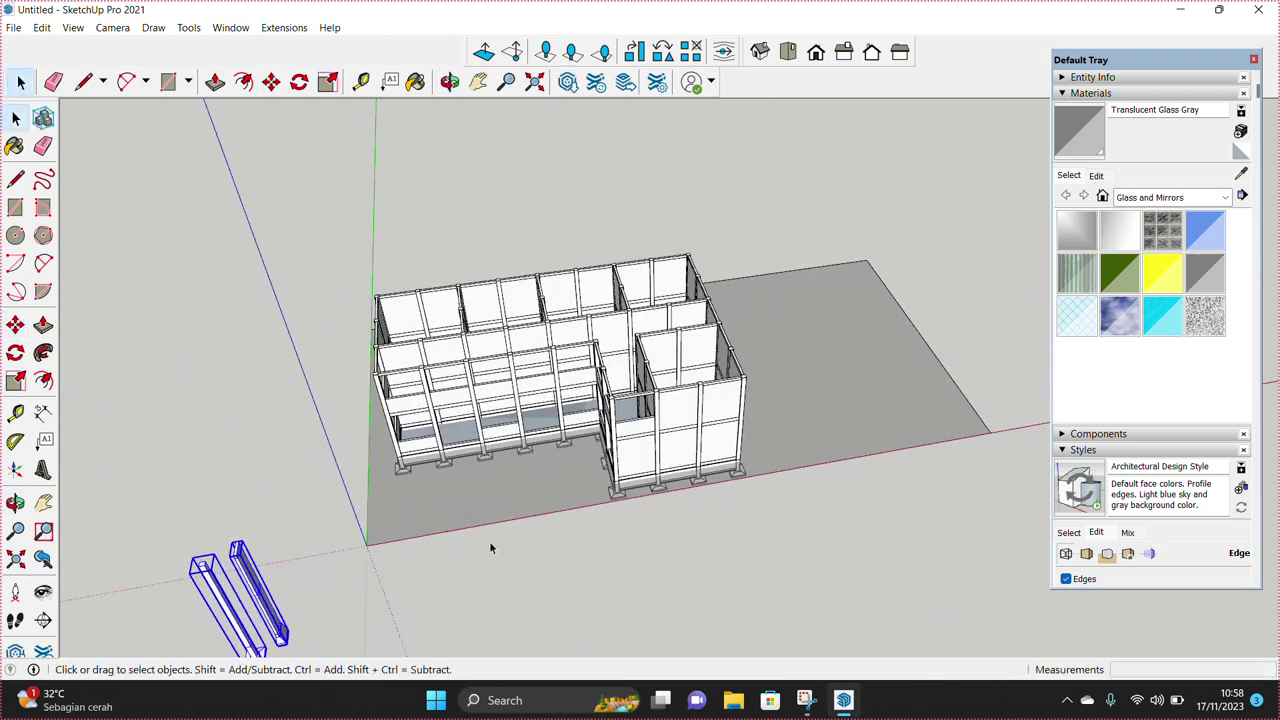
{"action": "middle_click_drag", "start_coordinate": [431, 556], "coordinate": [580, 491]}
{"action": "scroll", "coordinate": [706, 405], "scroll_direction": "up", "scroll_amount": 2}
{"action": "key", "text": "m"}
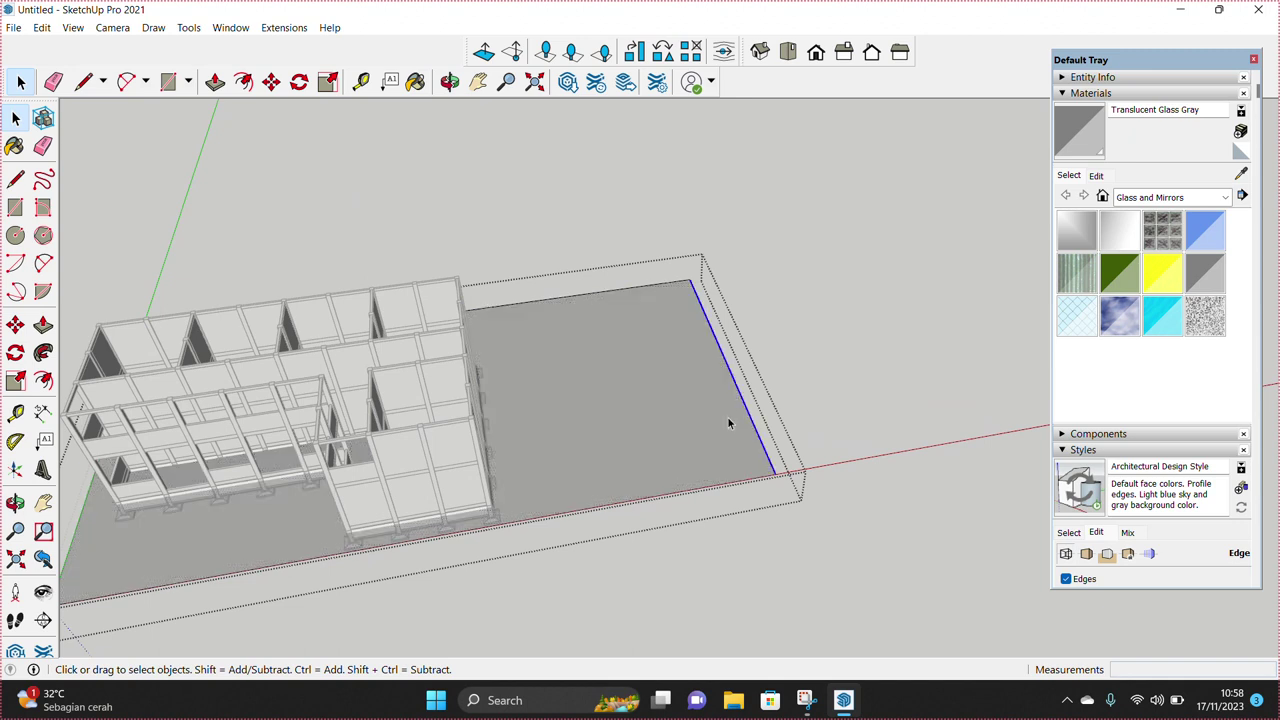
{"action": "left_click", "coordinate": [724, 422]}
{"action": "left_click", "coordinate": [522, 458]}
{"action": "key", "text": "space"}
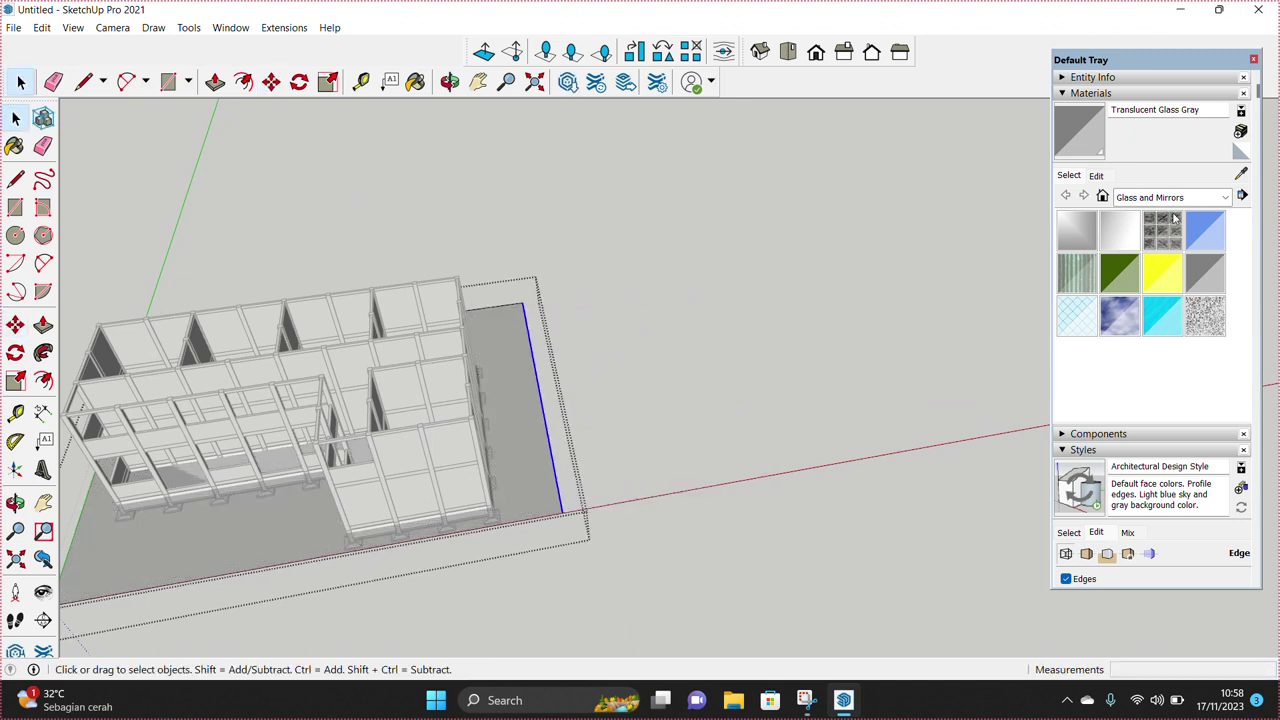
Step: Paint the ground plane with Landscaping > Grass Dark Green
{"action": "left_click", "coordinate": [1170, 197]}
{"action": "left_click", "coordinate": [1170, 294]}
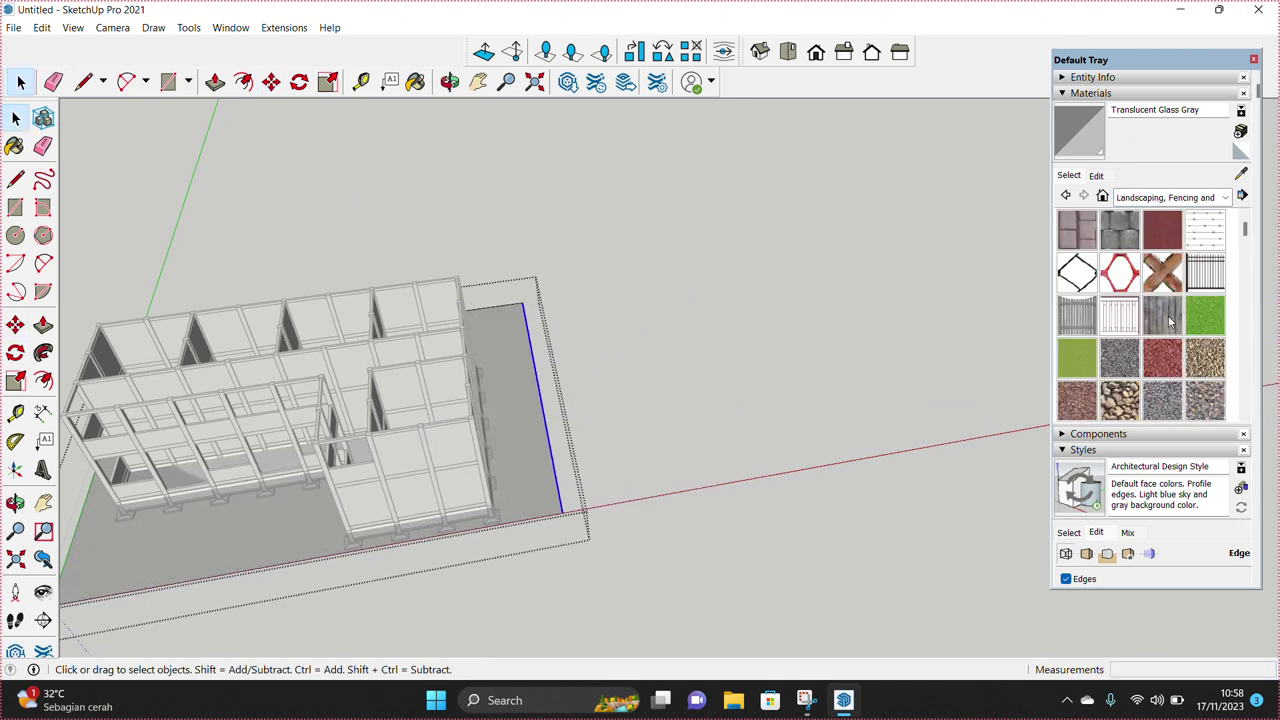
{"action": "left_click", "coordinate": [1206, 316]}
{"action": "left_click", "coordinate": [547, 430]}
Step: Explode and regroup the ground geometry, then begin a rectangle beside the building
{"action": "right_click", "coordinate": [543, 443]}
{"action": "left_click", "coordinate": [575, 289]}
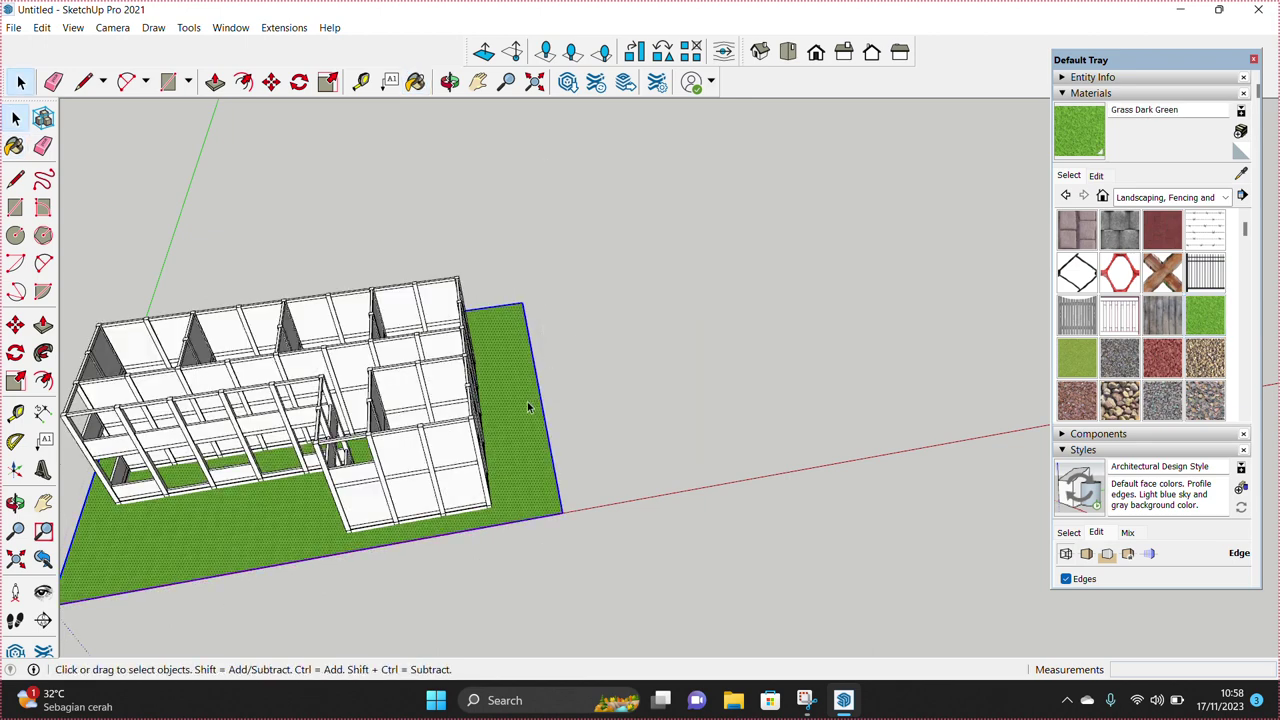
{"action": "right_click", "coordinate": [528, 406]}
{"action": "left_click", "coordinate": [600, 537]}
{"action": "middle_click_drag", "start_coordinate": [600, 537], "coordinate": [700, 450]}
{"action": "key", "text": "r"}
{"action": "left_click", "coordinate": [700, 460]}
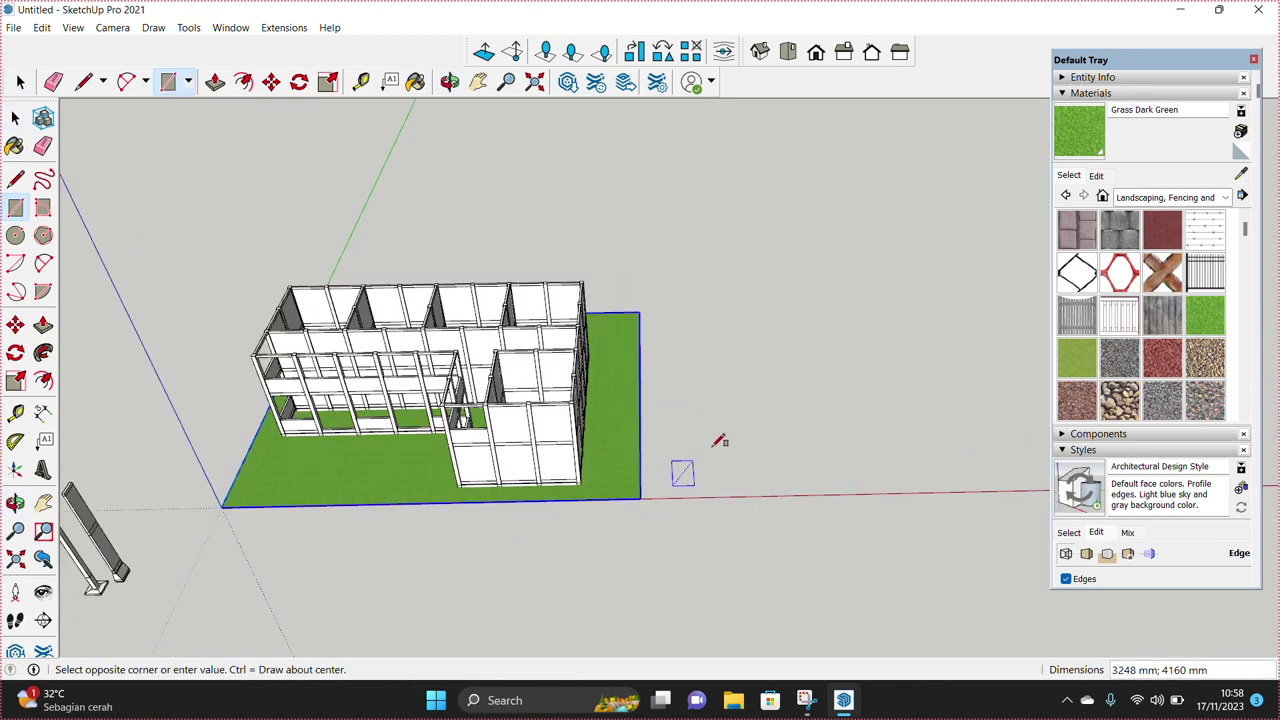
Step: Finish the grey rectangle slab, group it and make it a component
{"action": "left_click", "coordinate": [988, 300]}
{"action": "key", "text": "space"}
{"action": "left_click", "coordinate": [971, 434]}
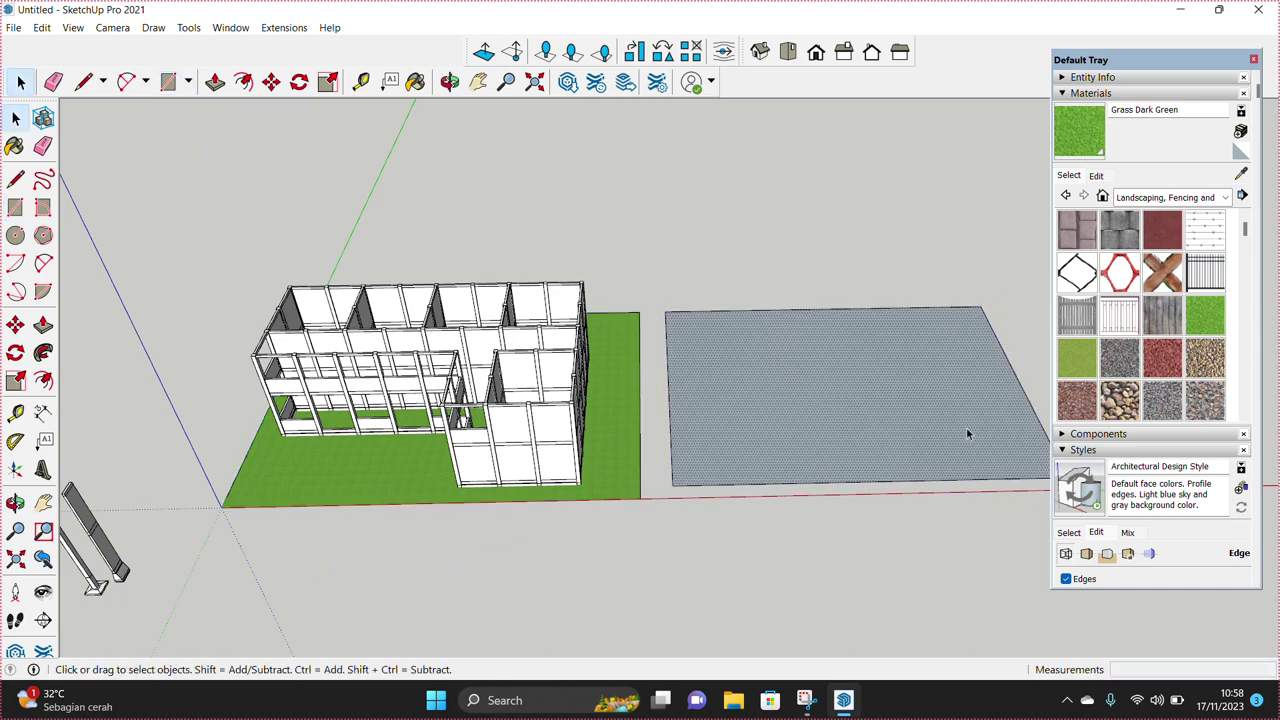
{"action": "right_click", "coordinate": [980, 428]}
{"action": "left_click", "coordinate": [1019, 548]}
{"action": "right_click", "coordinate": [900, 392]}
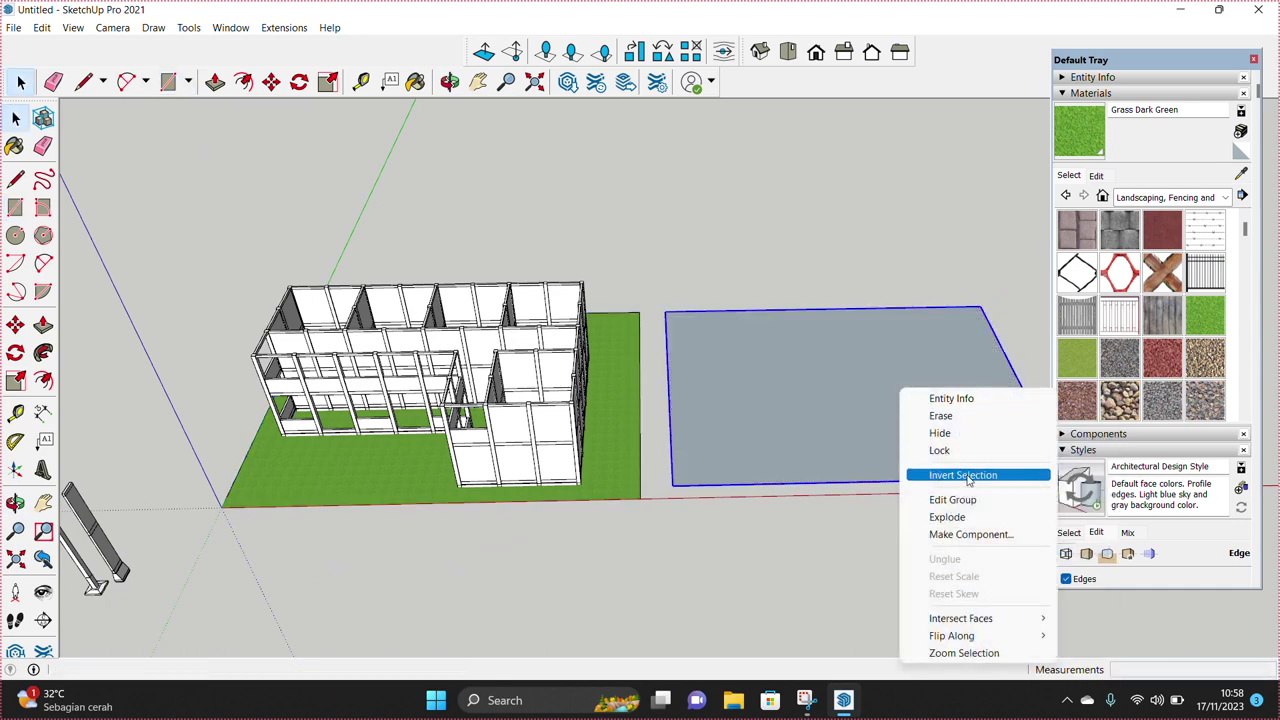
{"action": "left_click", "coordinate": [975, 535]}
{"action": "left_click", "coordinate": [664, 524]}
Step: Move the slab onto the top of the walls as the roof
{"action": "scroll", "coordinate": [826, 443], "scroll_direction": "up", "scroll_amount": 2}
{"action": "key", "text": "m"}
{"action": "left_click", "coordinate": [822, 446]}
{"action": "scroll", "coordinate": [785, 466], "scroll_direction": "down", "scroll_amount": 2}
{"action": "scroll", "coordinate": [785, 466], "scroll_direction": "up", "scroll_amount": 3}
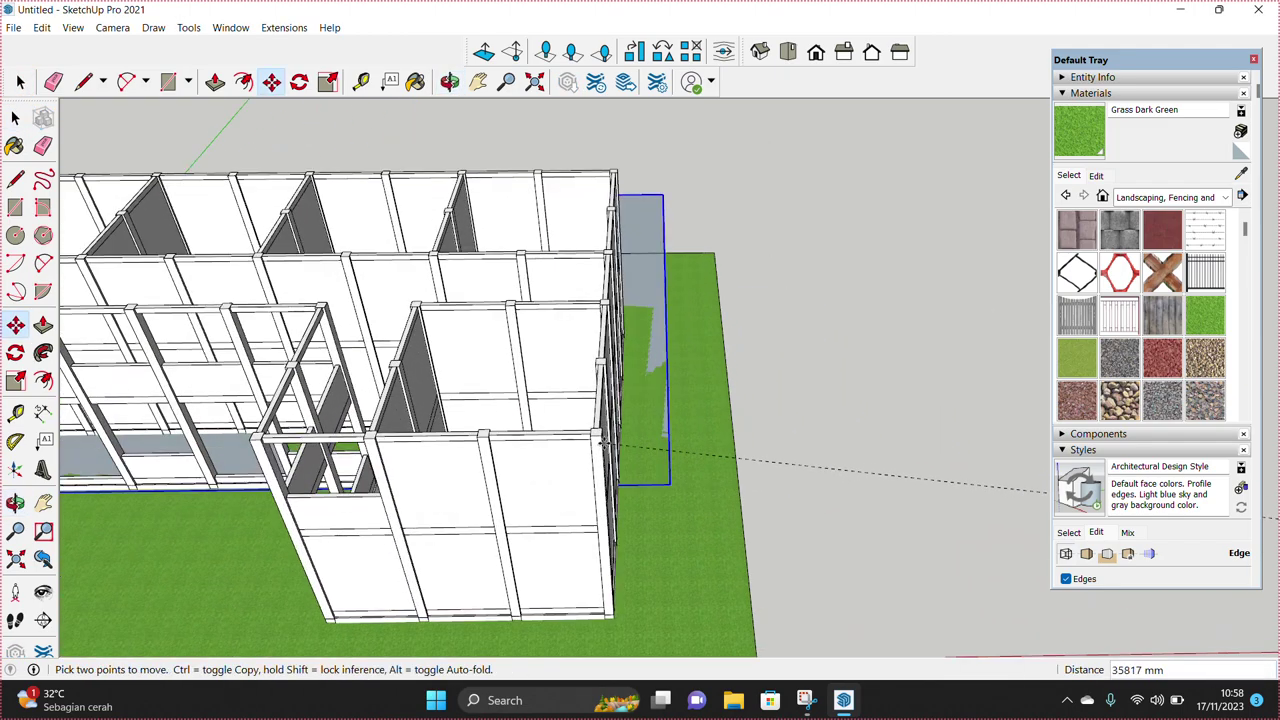
{"action": "scroll", "coordinate": [700, 450], "scroll_direction": "up", "scroll_amount": 2}
{"action": "left_click", "coordinate": [594, 434]}
{"action": "mouse_move", "coordinate": [502, 386]}
{"action": "middle_mouse_down"}
{"action": "mouse_move", "coordinate": [663, 420]}
{"action": "mouse_move", "coordinate": [631, 351]}
{"action": "middle_mouse_up"}
{"action": "scroll", "coordinate": [594, 337], "scroll_direction": "up", "scroll_amount": 2}
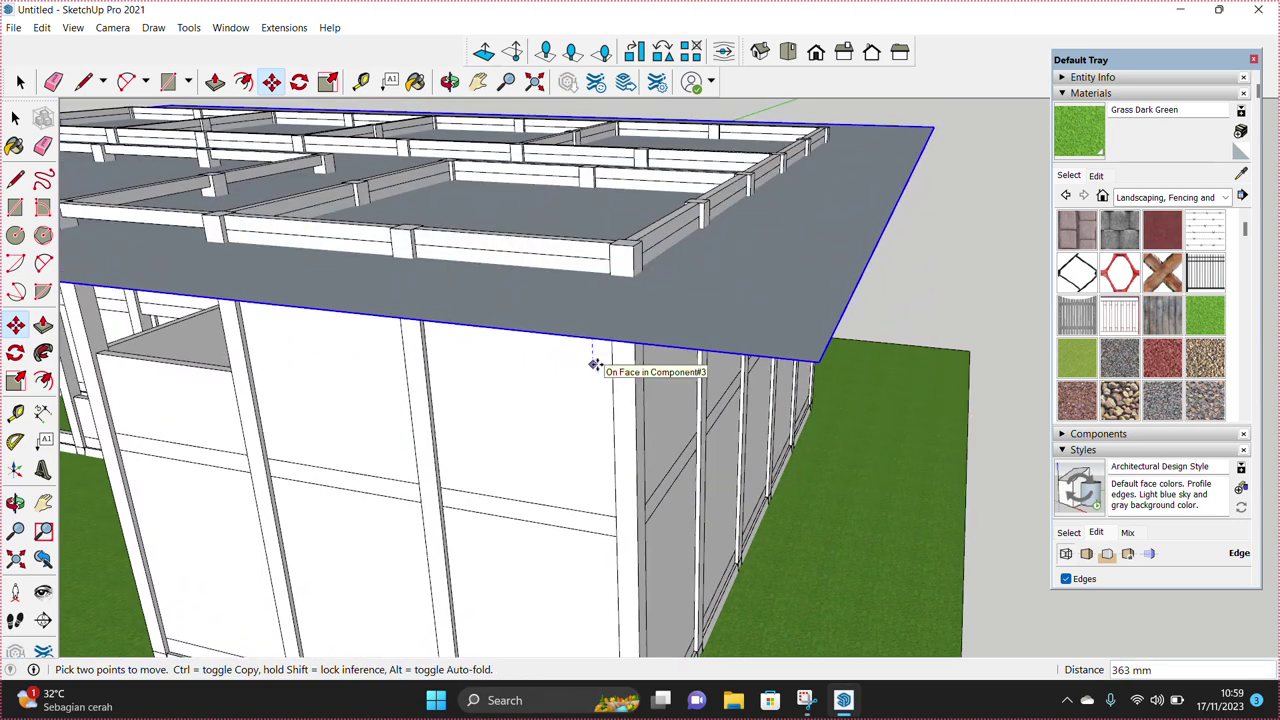
{"action": "key", "text": "space"}
{"action": "mouse_move", "coordinate": [597, 371]}
{"action": "middle_mouse_down"}
{"action": "mouse_move", "coordinate": [711, 434]}
{"action": "mouse_move", "coordinate": [661, 409]}
{"action": "middle_mouse_up"}
{"action": "scroll", "coordinate": [711, 434], "scroll_direction": "down", "scroll_amount": 5}
Step: Copy the roof slab and place the copy to the right of the building
{"action": "key", "text": "m"}
{"action": "left_click", "coordinate": [565, 500]}
{"action": "key", "text": "ctrl"}
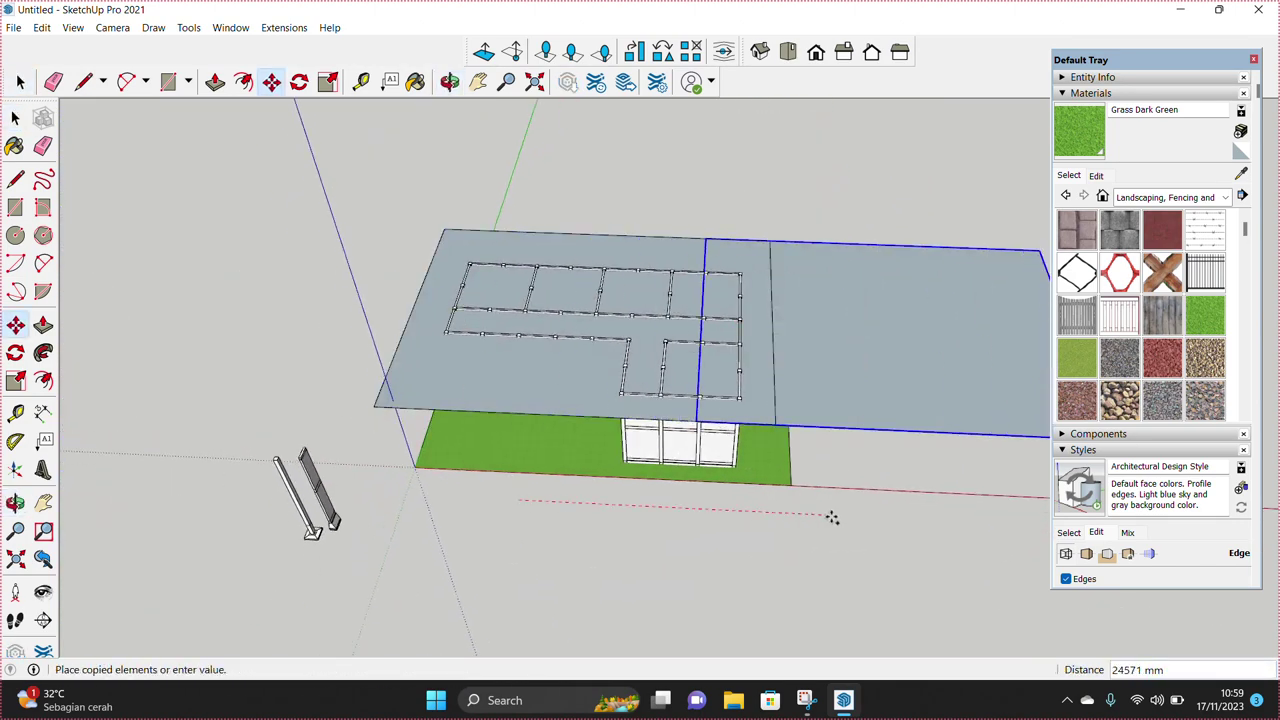
{"action": "mouse_move", "coordinate": [989, 517]}
{"action": "middle_mouse_down"}
{"action": "mouse_move", "coordinate": [709, 384]}
{"action": "mouse_move", "coordinate": [777, 351]}
{"action": "middle_mouse_up"}
{"action": "left_click", "coordinate": [765, 392]}
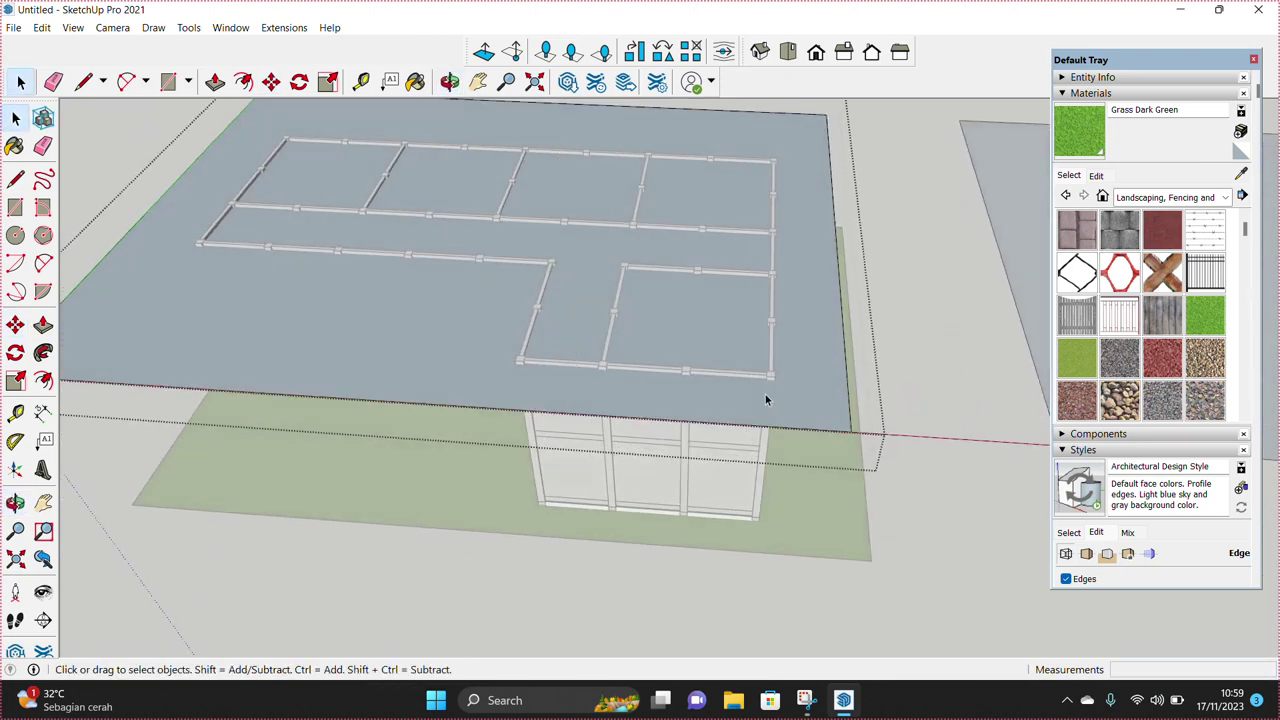
Step: Intersect the roof with the model and select the roof copy on the right
{"action": "scroll", "coordinate": [755, 400], "scroll_direction": "up", "scroll_amount": 2}
{"action": "right_click", "coordinate": [751, 404]}
{"action": "left_click", "coordinate": [940, 508]}
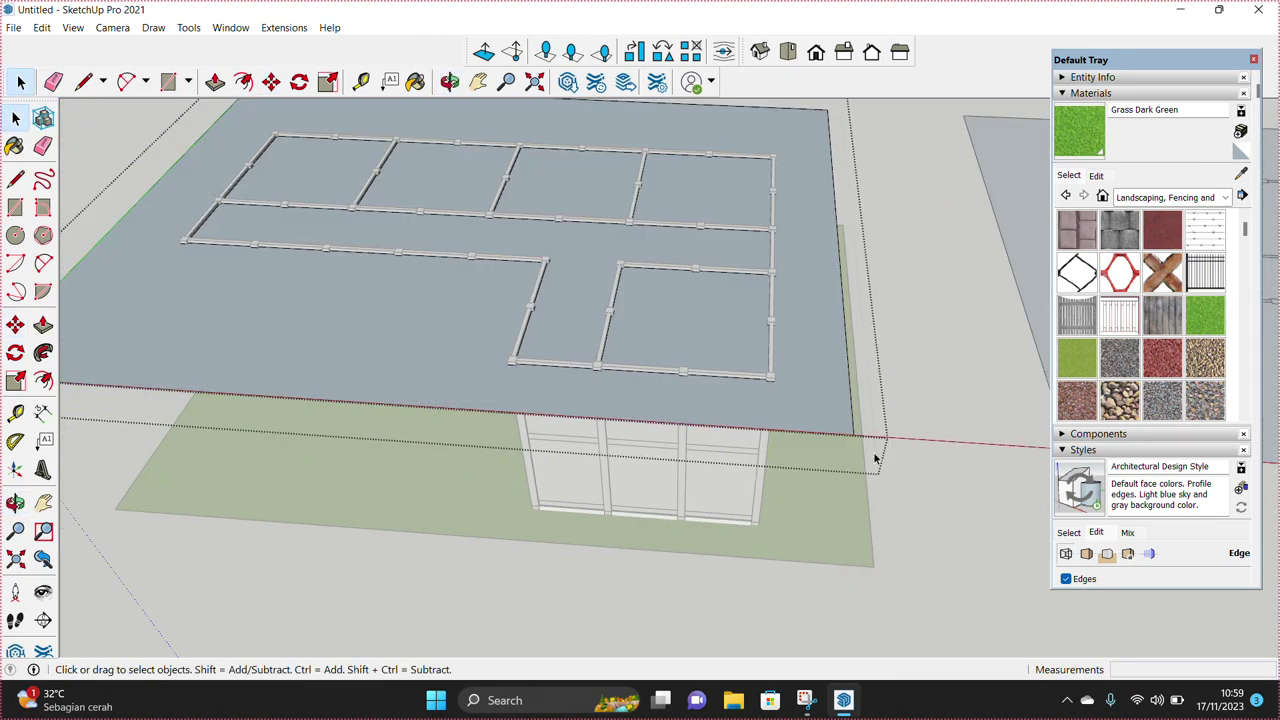
{"action": "scroll", "coordinate": [740, 390], "scroll_direction": "down", "scroll_amount": 3}
{"action": "scroll", "coordinate": [551, 414], "scroll_direction": "down", "scroll_amount": 2}
{"action": "scroll", "coordinate": [828, 422], "scroll_direction": "up", "scroll_amount": 1}
{"action": "scroll", "coordinate": [828, 422], "scroll_direction": "down", "scroll_amount": 1}
{"action": "left_click", "coordinate": [686, 423]}
{"action": "scroll", "coordinate": [603, 448], "scroll_direction": "up", "scroll_amount": 2}
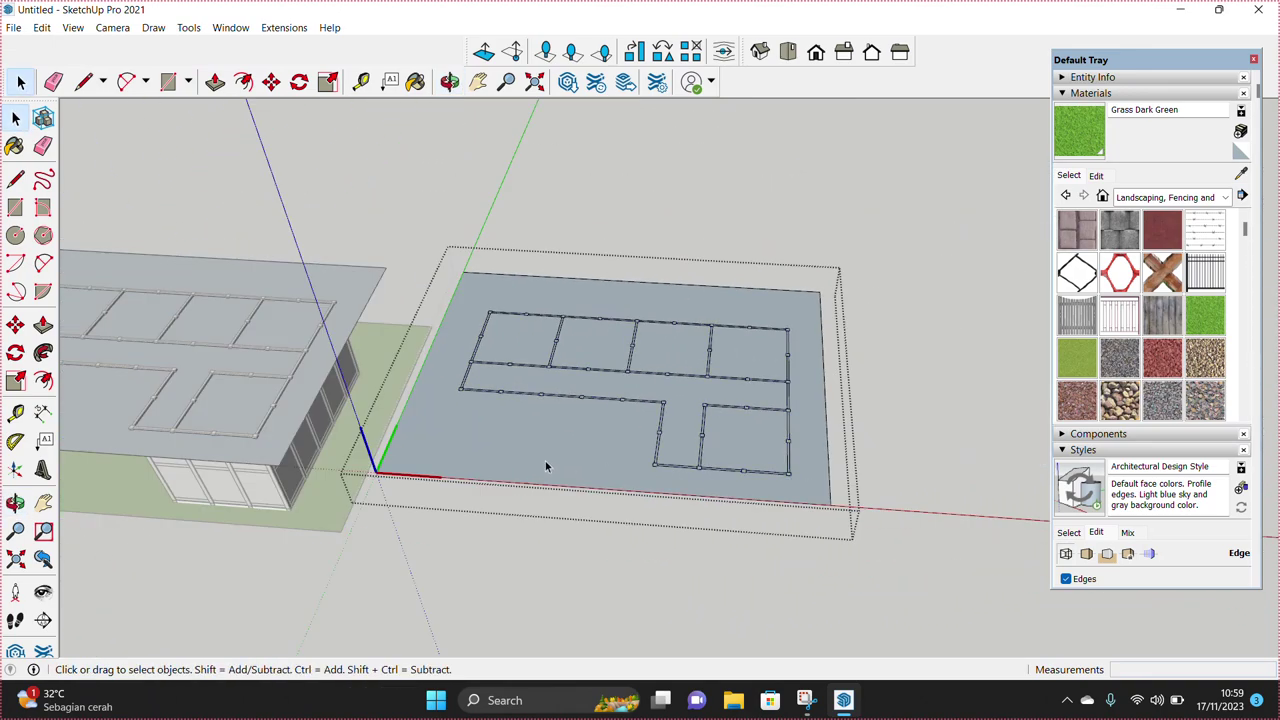
Step: Erase the outer boundary edge of the floor plan
{"action": "key", "text": "e"}
{"action": "left_click", "coordinate": [386, 430]}
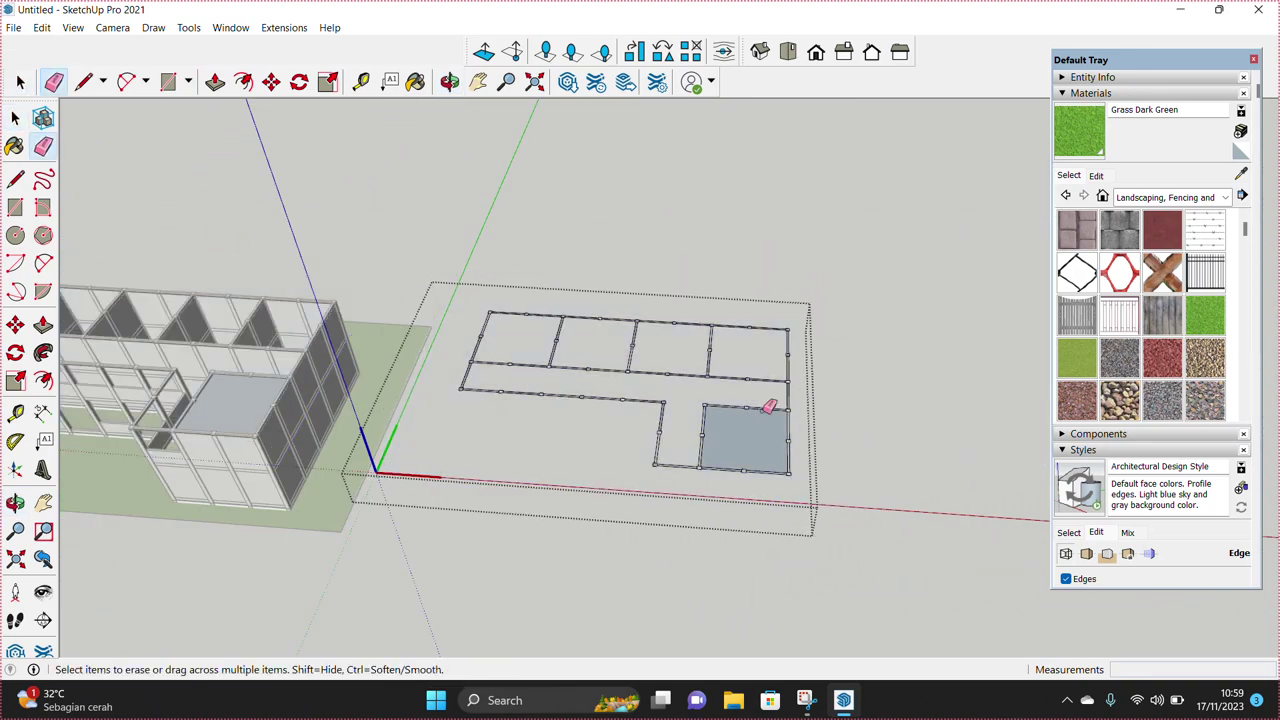
{"action": "scroll", "coordinate": [768, 406], "scroll_direction": "up", "scroll_amount": 3}
{"action": "key", "text": "space"}
{"action": "scroll", "coordinate": [700, 464], "scroll_direction": "up", "scroll_amount": 1}
{"action": "scroll", "coordinate": [605, 490], "scroll_direction": "up", "scroll_amount": 3}
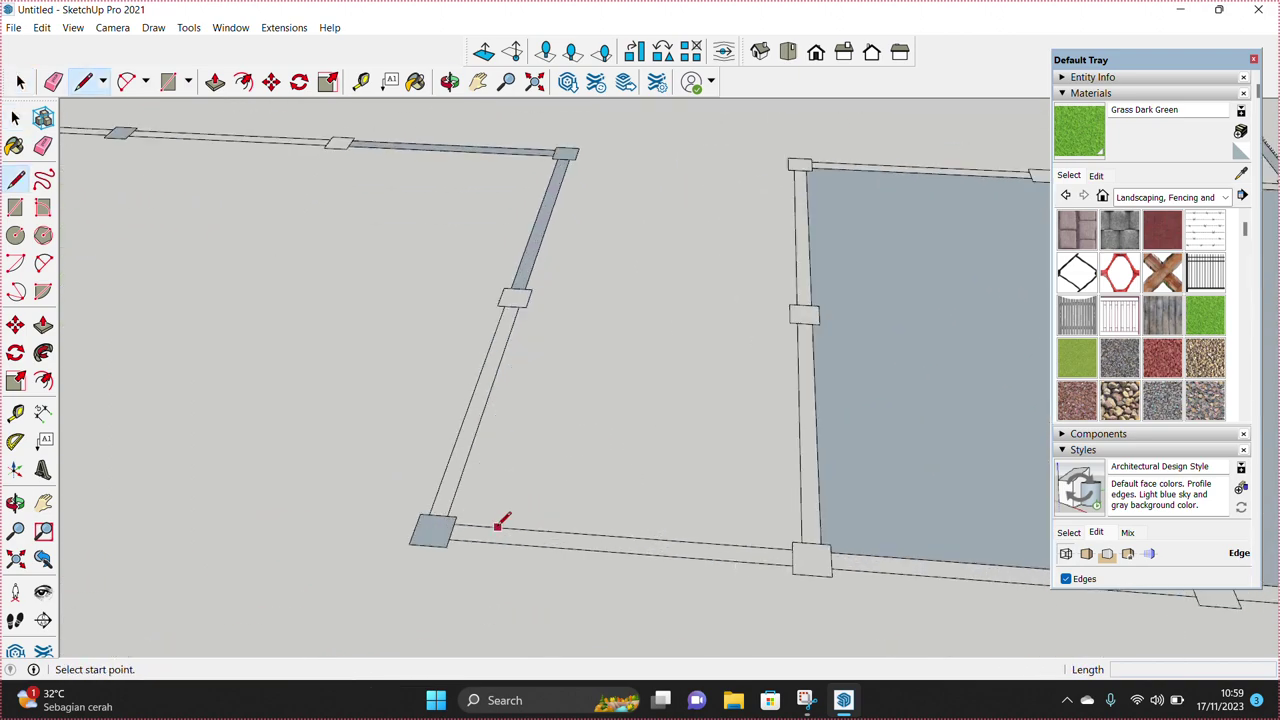
Step: Draw a dividing line from the wall corner to split off the first room face
{"action": "left_click", "coordinate": [449, 524]}
{"action": "left_click", "coordinate": [826, 547]}
{"action": "key", "text": "space"}
{"action": "scroll", "coordinate": [754, 474], "scroll_direction": "down", "scroll_amount": 3}
{"action": "scroll", "coordinate": [754, 371], "scroll_direction": "down", "scroll_amount": 1}
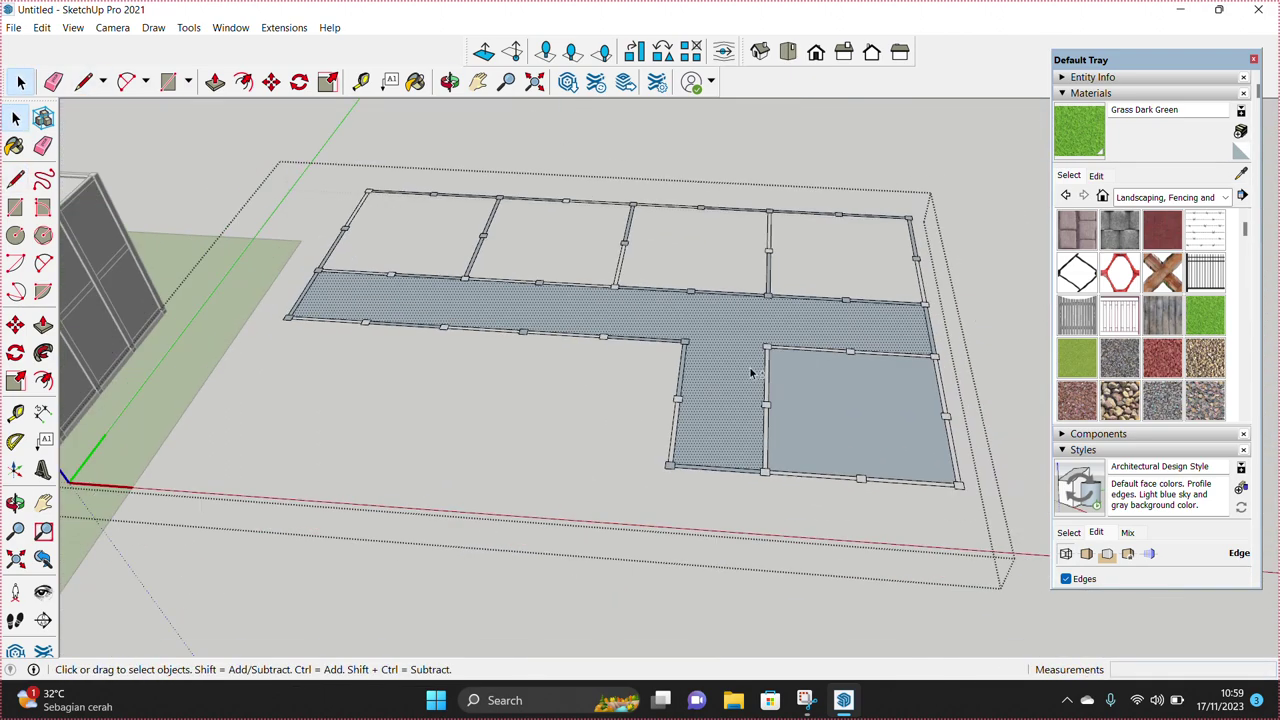
{"action": "scroll", "coordinate": [760, 429], "scroll_direction": "up", "scroll_amount": 3}
Step: Draw a line across the wall junction to close off the corridor
{"action": "key", "text": "o"}
{"action": "key", "text": "l"}
{"action": "scroll", "coordinate": [634, 392], "scroll_direction": "up", "scroll_amount": 3}
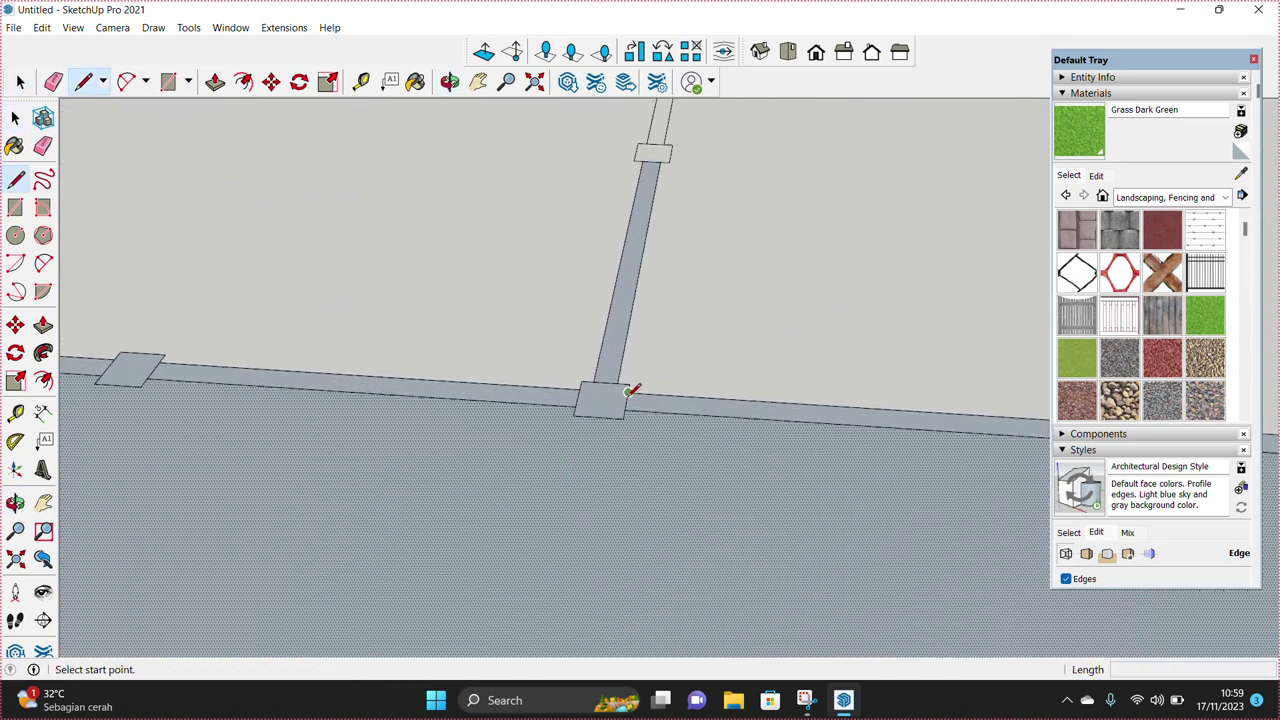
{"action": "left_click", "coordinate": [627, 392]}
{"action": "scroll", "coordinate": [880, 400], "scroll_direction": "down", "scroll_amount": 1}
{"action": "scroll", "coordinate": [948, 413], "scroll_direction": "up", "scroll_amount": 2}
{"action": "left_click", "coordinate": [948, 413]}
{"action": "key", "text": "space"}
{"action": "scroll", "coordinate": [846, 417], "scroll_direction": "down", "scroll_amount": 3}
{"action": "scroll", "coordinate": [477, 437], "scroll_direction": "up", "scroll_amount": 1}
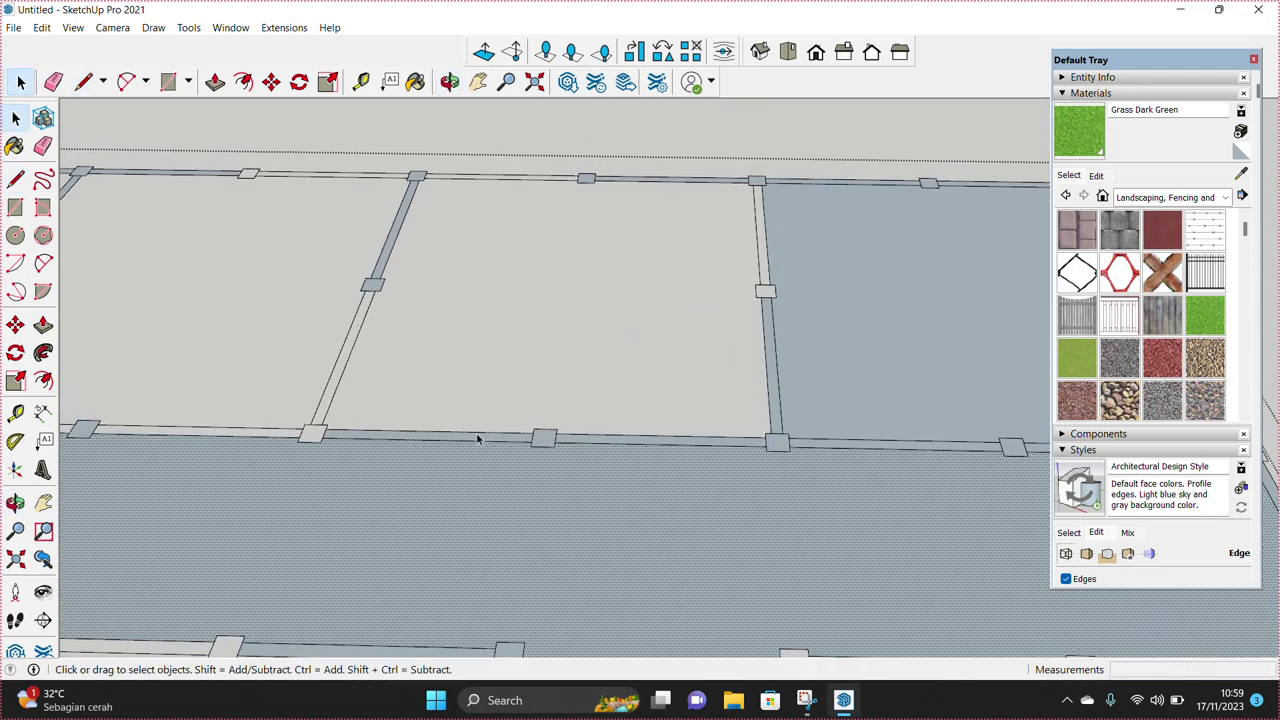
Step: Add another line along the beams to create a new room face
{"action": "key", "text": "l"}
{"action": "scroll", "coordinate": [366, 420], "scroll_direction": "up", "scroll_amount": 2}
{"action": "left_click", "coordinate": [672, 440]}
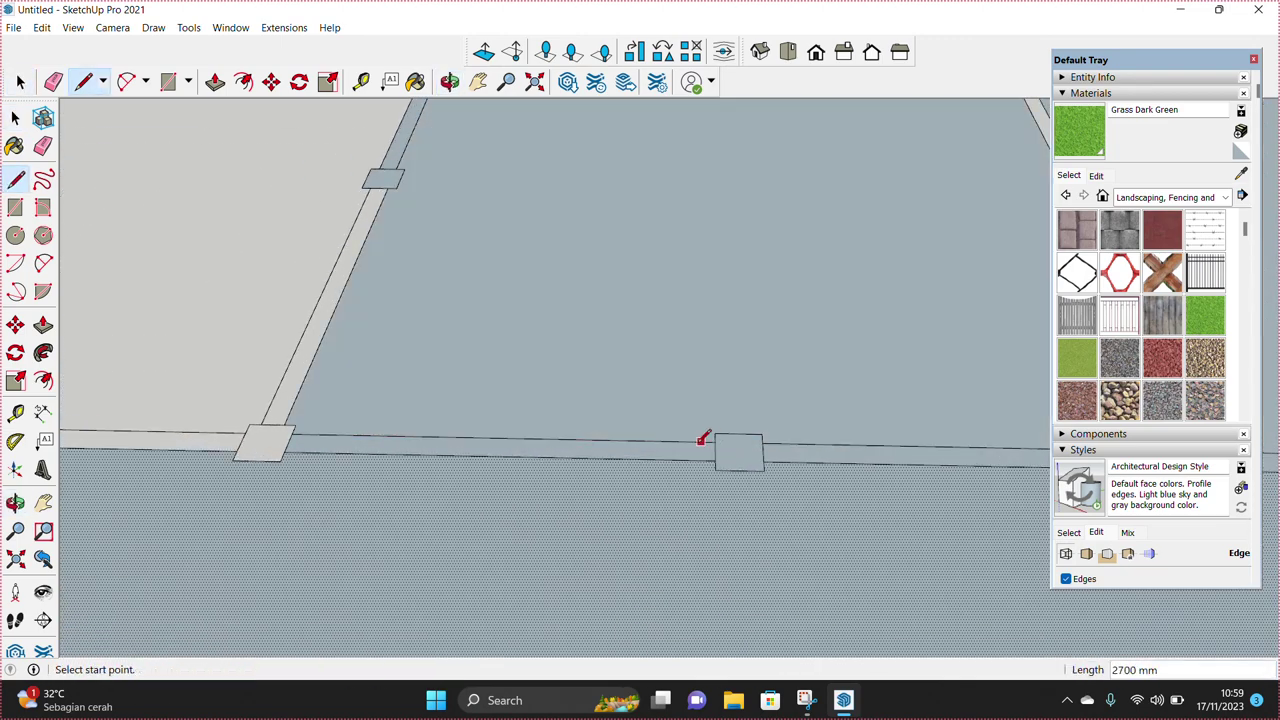
{"action": "key", "text": "space"}
{"action": "scroll", "coordinate": [721, 403], "scroll_direction": "down", "scroll_amount": 3}
{"action": "scroll", "coordinate": [371, 486], "scroll_direction": "up", "scroll_amount": 1}
Step: Draw a line from the column corner to close a further room face
{"action": "key", "text": "l"}
{"action": "scroll", "coordinate": [300, 434], "scroll_direction": "up", "scroll_amount": 2}
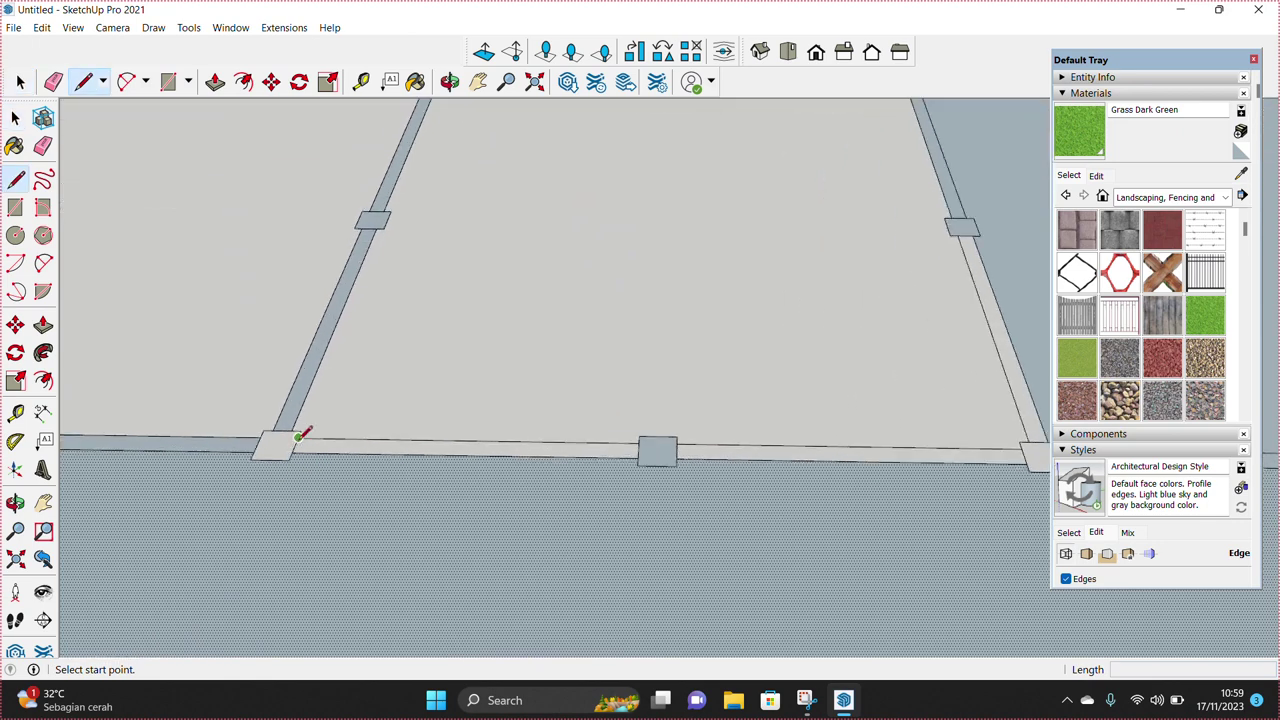
{"action": "left_click", "coordinate": [296, 437]}
{"action": "left_click", "coordinate": [690, 445]}
{"action": "key", "text": "space"}
{"action": "scroll", "coordinate": [178, 443], "scroll_direction": "down", "scroll_amount": 3}
{"action": "scroll", "coordinate": [290, 478], "scroll_direction": "up", "scroll_amount": 2}
{"action": "scroll", "coordinate": [294, 486], "scroll_direction": "up", "scroll_amount": 1}
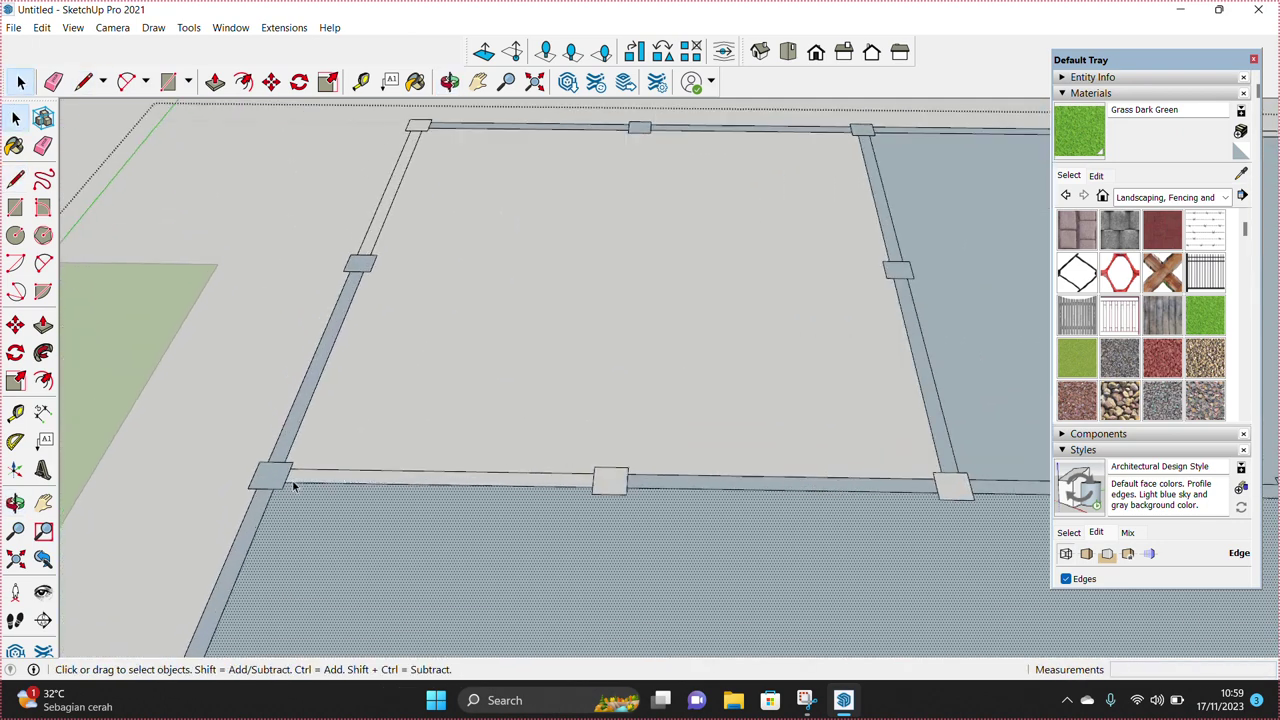
Step: Close the last corridor face, then select the L-shaped corridor face
{"action": "key", "text": "l"}
{"action": "scroll", "coordinate": [288, 466], "scroll_direction": "up", "scroll_amount": 1}
{"action": "left_click", "coordinate": [697, 479]}
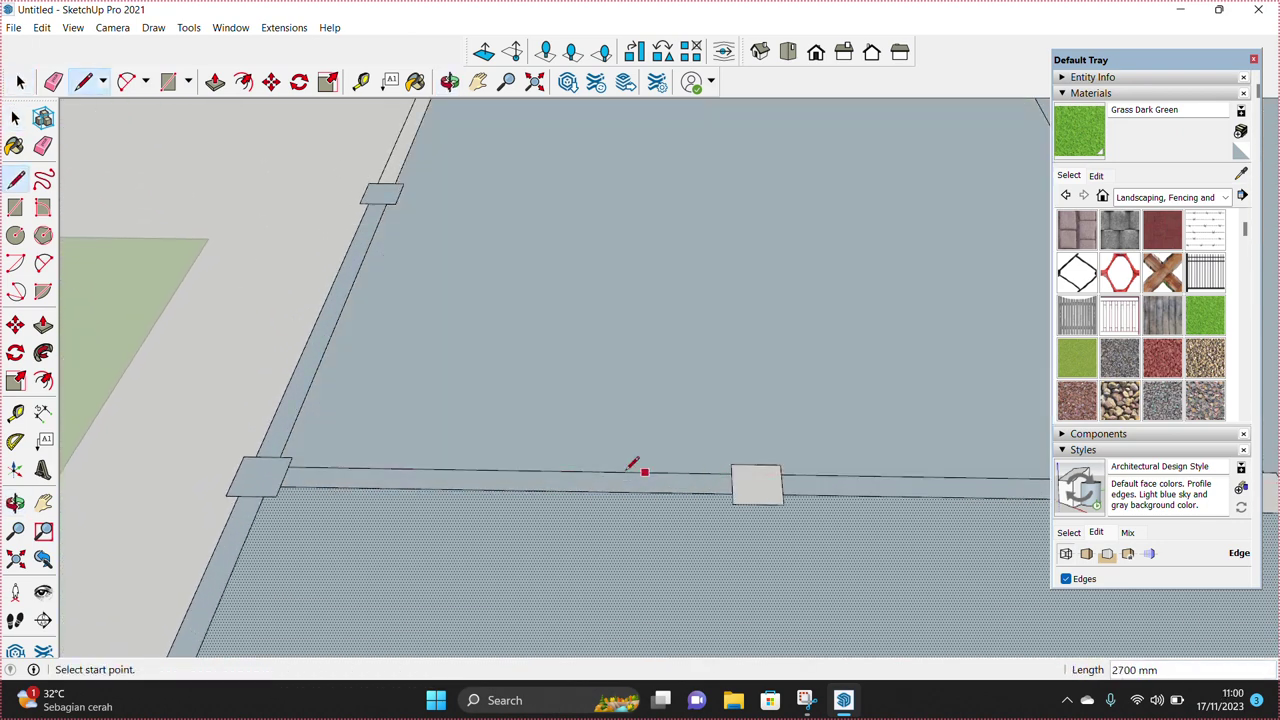
{"action": "key", "text": "space"}
{"action": "scroll", "coordinate": [694, 466], "scroll_direction": "down", "scroll_amount": 3}
{"action": "middle_click_drag", "start_coordinate": [491, 374], "coordinate": [655, 508]}
{"action": "left_click", "coordinate": [664, 432], "text": "shift"}
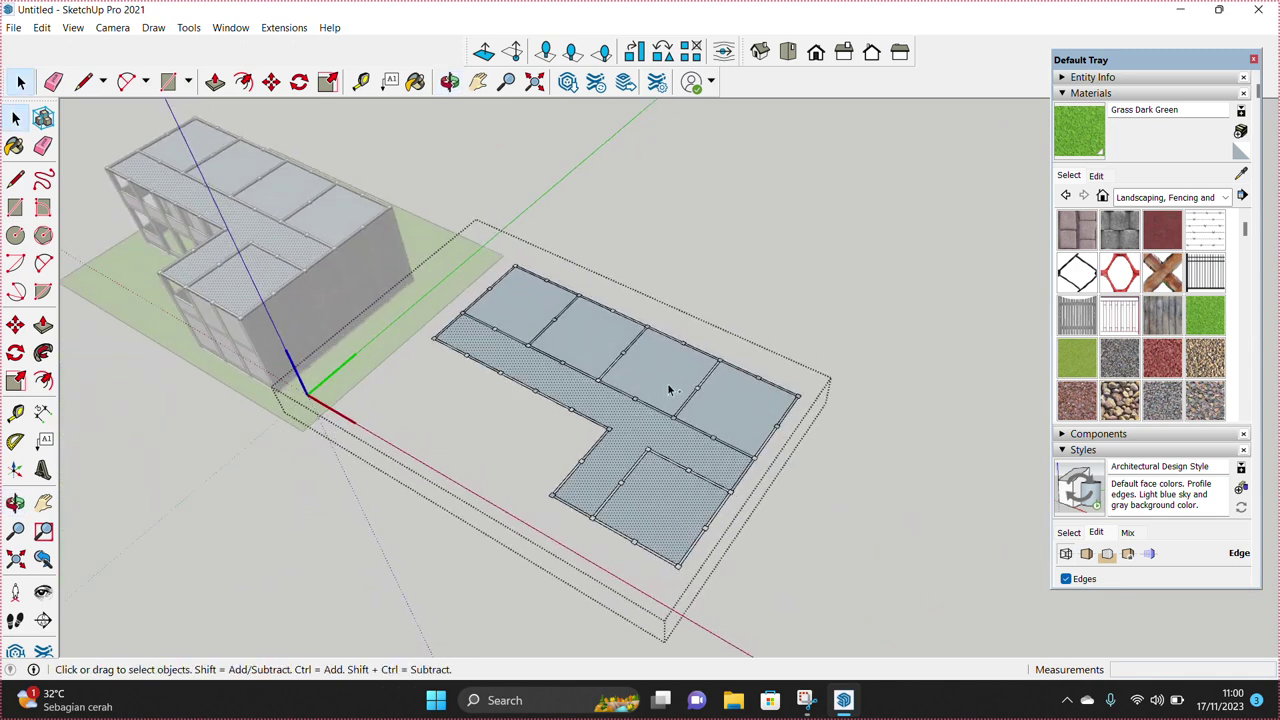
Step: Make the selected room and corridor faces a group and move it
{"action": "right_click", "coordinate": [648, 378]}
{"action": "left_click", "coordinate": [727, 518]}
{"action": "middle_click_drag", "start_coordinate": [727, 518], "coordinate": [575, 447]}
{"action": "scroll", "coordinate": [590, 440], "scroll_direction": "up", "scroll_amount": 2}
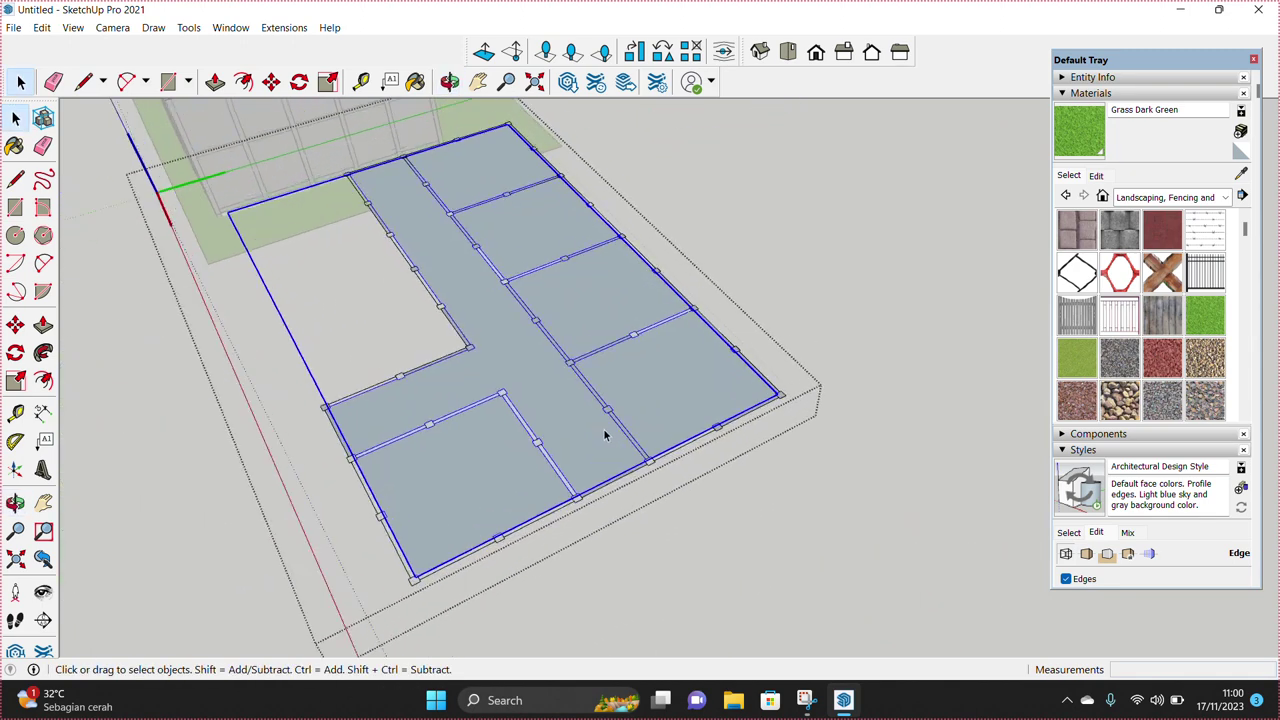
{"action": "key", "text": "m"}
{"action": "type", "text": "17000"}
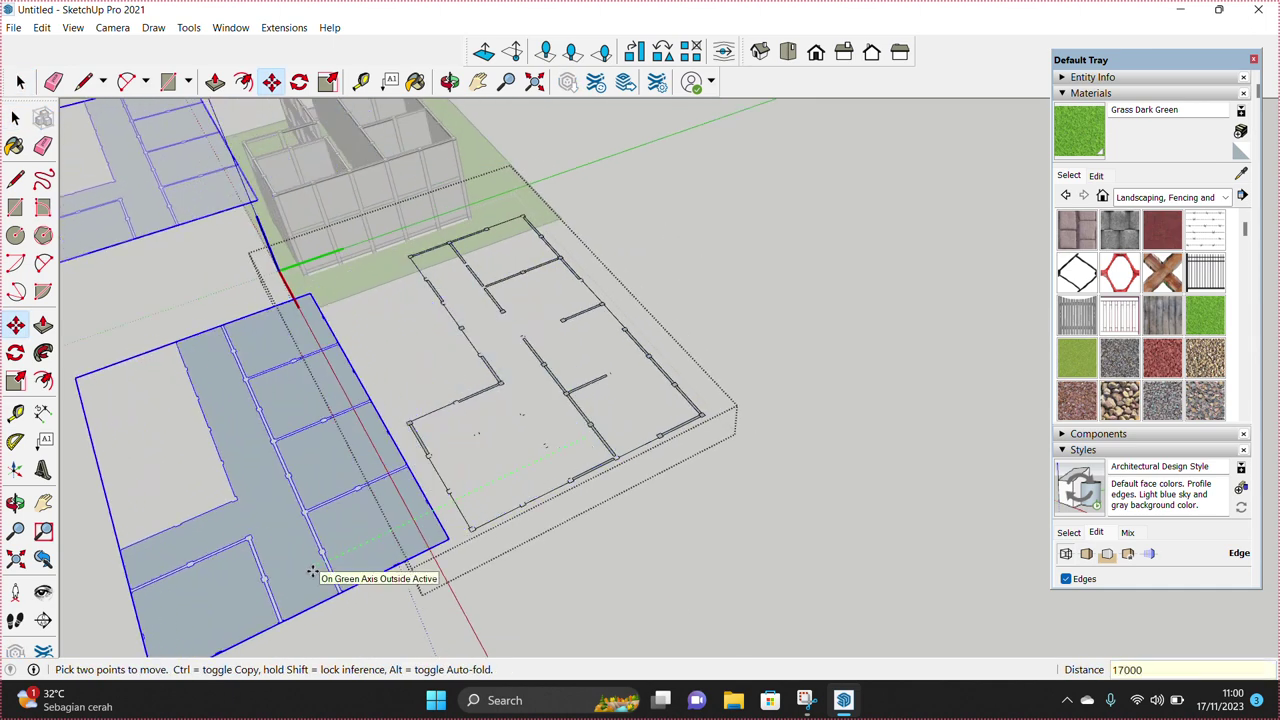
{"action": "key", "text": "Return"}
Step: In Top view, delete the leftover floor-plan drawing
{"action": "middle_click_drag", "start_coordinate": [528, 517], "coordinate": [605, 398]}
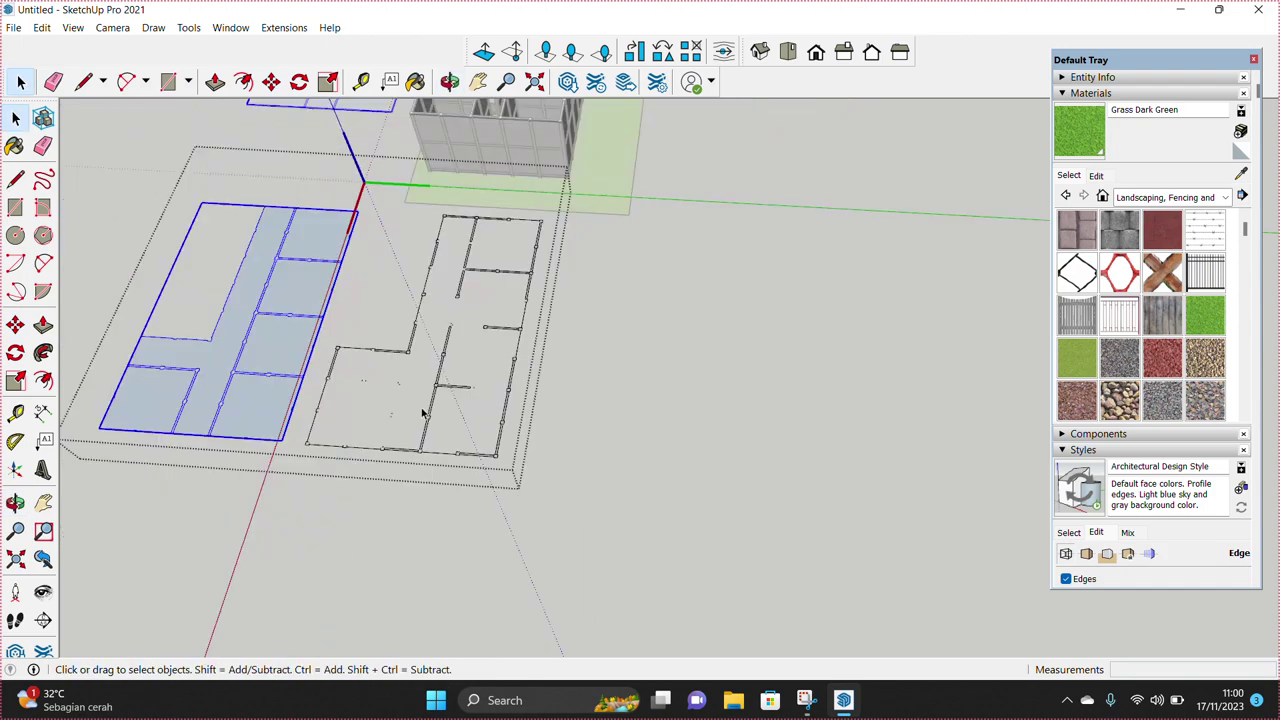
{"action": "scroll", "coordinate": [605, 398], "scroll_direction": "up", "scroll_amount": 2}
{"action": "left_click", "coordinate": [788, 51]}
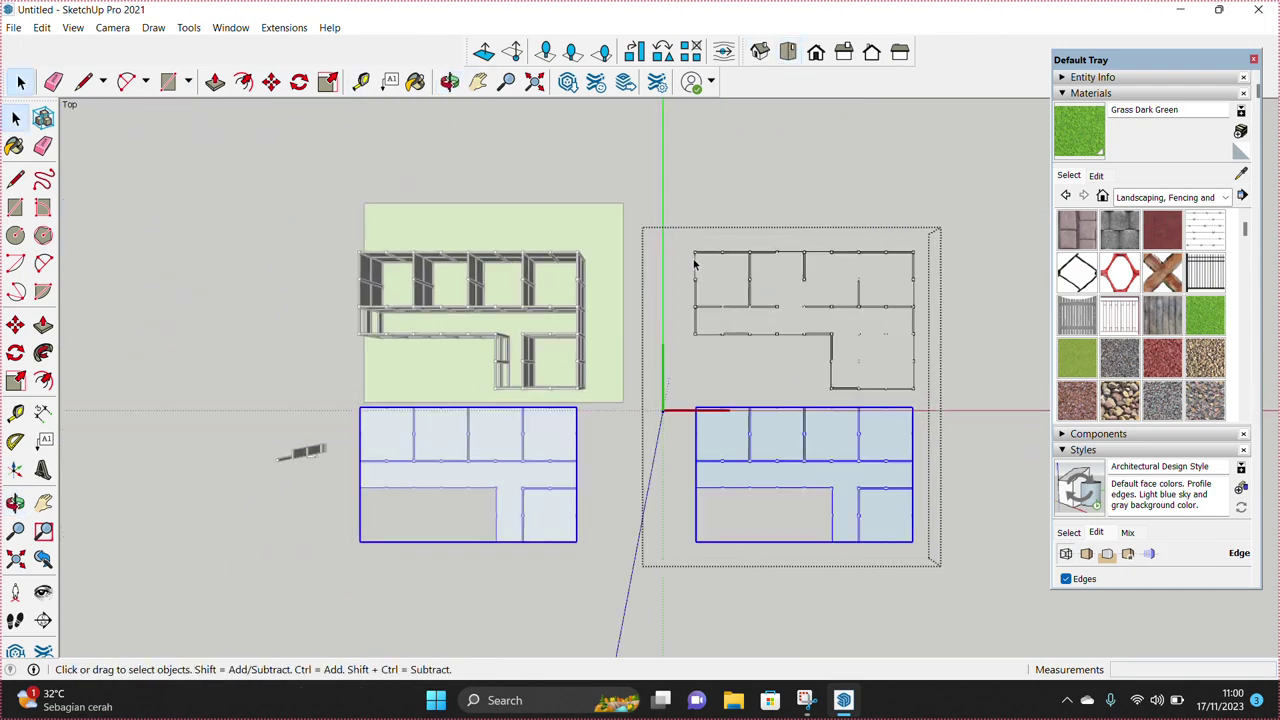
{"action": "left_click", "coordinate": [916, 398]}
{"action": "key", "text": "Delete"}
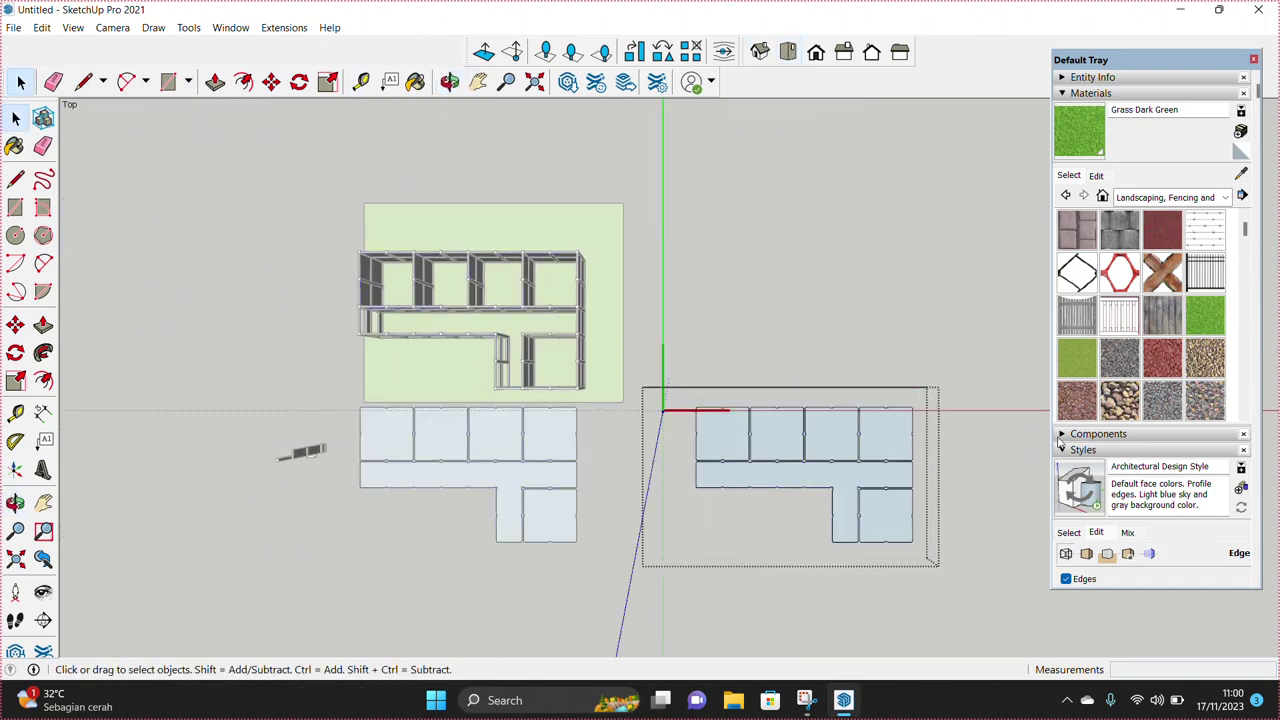
Step: Select all the plans and move them by a typed distance of 1
{"action": "middle_click_drag", "start_coordinate": [1060, 440], "coordinate": [654, 457]}
{"action": "key", "text": "ctrl+a"}
{"action": "key", "text": "m"}
{"action": "left_click", "coordinate": [700, 437]}
{"action": "type", "text": "1"}
{"action": "key", "text": "Return"}
{"action": "key", "text": "space"}
Step: Invert the selection so only the floor tiles remain selected
{"action": "mouse_move", "coordinate": [700, 434]}
{"action": "middle_mouse_down"}
{"action": "mouse_move", "coordinate": [871, 337]}
{"action": "mouse_move", "coordinate": [706, 360]}
{"action": "middle_mouse_up"}
{"action": "right_click", "coordinate": [706, 357]}
{"action": "left_click", "coordinate": [760, 443]}
{"action": "mouse_move", "coordinate": [743, 434]}
{"action": "middle_mouse_down"}
{"action": "mouse_move", "coordinate": [700, 474]}
{"action": "mouse_move", "coordinate": [737, 354]}
{"action": "mouse_move", "coordinate": [685, 458]}
{"action": "middle_mouse_up"}
Step: Push/Pull the first tile up 150 mm, then repeat that thickness on the remaining tiles
{"action": "key", "text": "p"}
{"action": "left_click", "coordinate": [685, 458]}
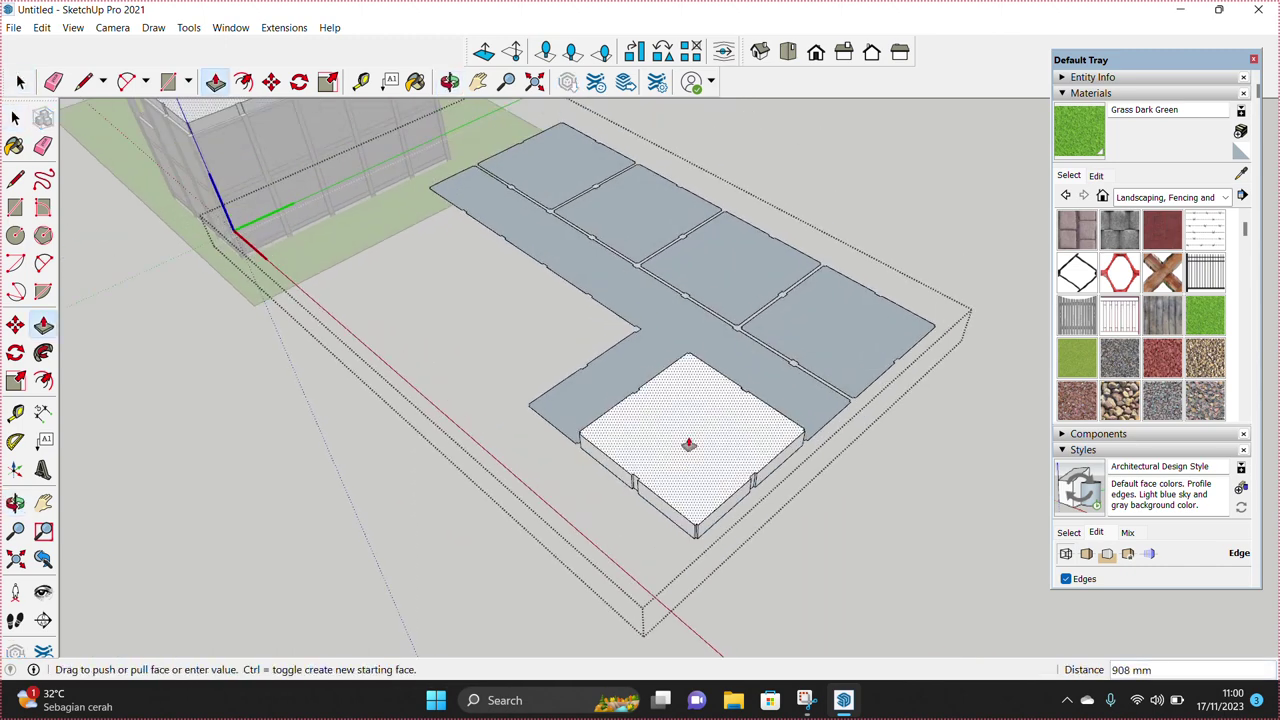
{"action": "type", "text": "0"}
{"action": "key", "text": "Return"}
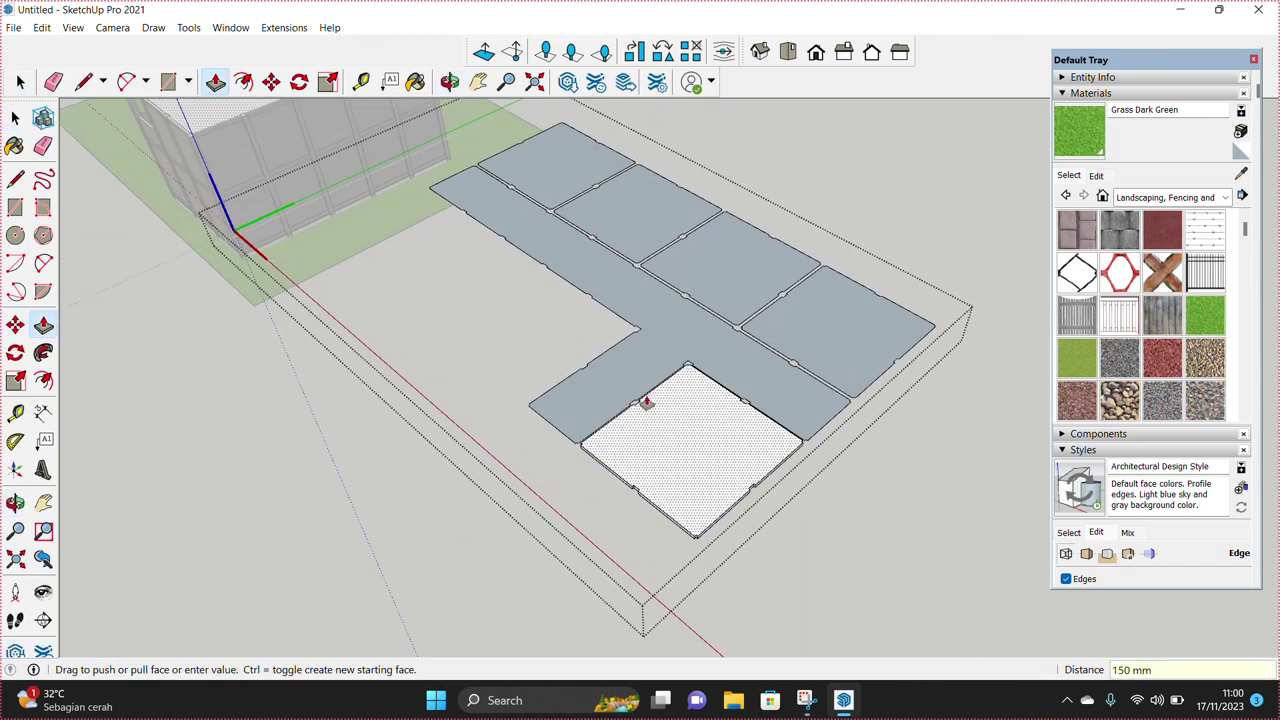
{"action": "double_click", "coordinate": [774, 340]}
{"action": "double_click", "coordinate": [745, 310]}
{"action": "left_click", "coordinate": [641, 250]}
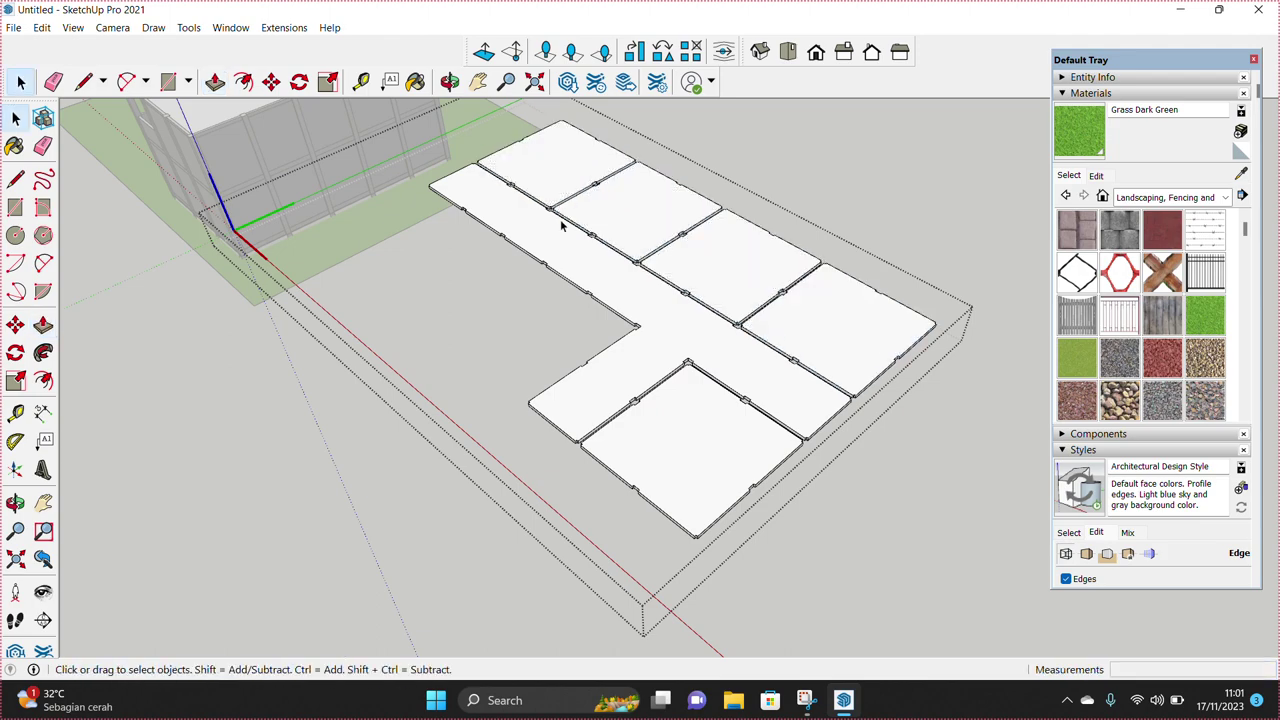
{"action": "scroll", "coordinate": [561, 227], "scroll_direction": "down", "scroll_amount": 5}
{"action": "mouse_move", "coordinate": [561, 227]}
{"action": "middle_mouse_down"}
{"action": "mouse_move", "coordinate": [857, 277]}
{"action": "mouse_move", "coordinate": [671, 331]}
{"action": "middle_mouse_up"}
{"action": "scroll", "coordinate": [657, 394], "scroll_direction": "up", "scroll_amount": 3}
{"action": "scroll", "coordinate": [680, 365], "scroll_direction": "up", "scroll_amount": 2}
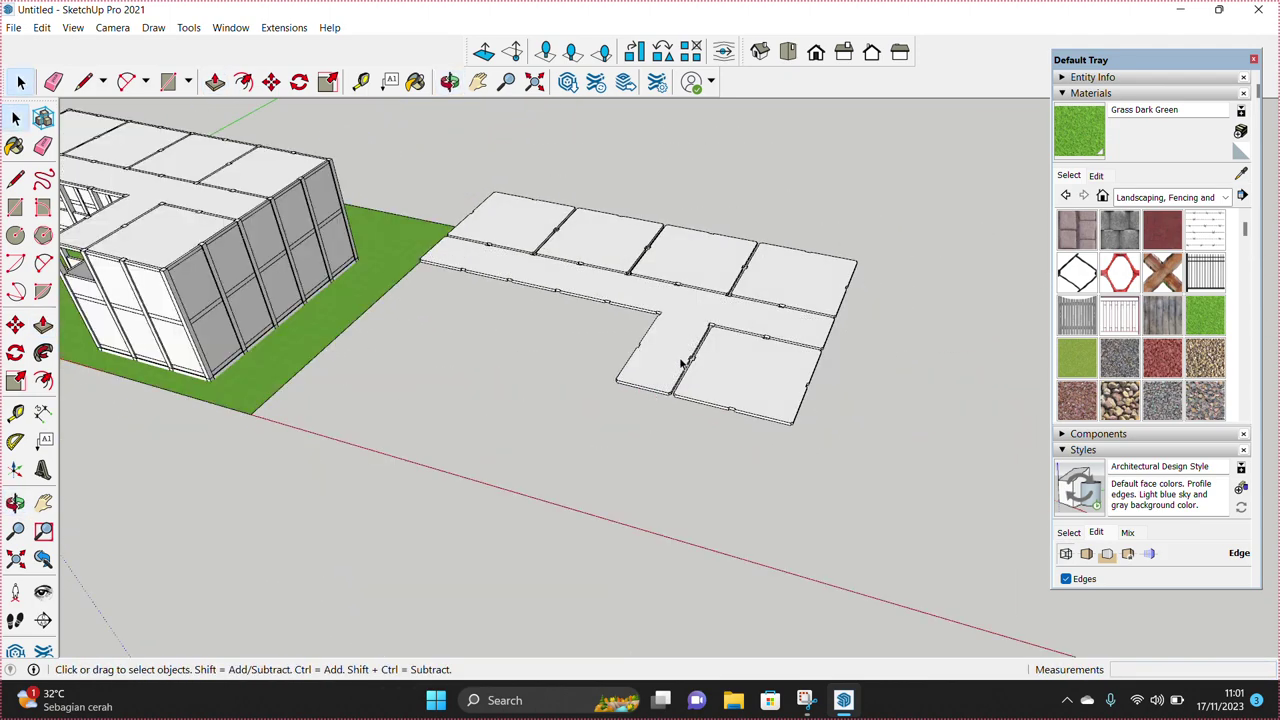
{"action": "left_click", "coordinate": [683, 346]}
{"action": "scroll", "coordinate": [677, 354], "scroll_direction": "down", "scroll_amount": 3}
{"action": "scroll", "coordinate": [528, 357], "scroll_direction": "up", "scroll_amount": 3}
{"action": "scroll", "coordinate": [437, 406], "scroll_direction": "up", "scroll_amount": 3}
{"action": "left_click", "coordinate": [437, 406]}
{"action": "scroll", "coordinate": [600, 386], "scroll_direction": "up", "scroll_amount": 3}
{"action": "scroll", "coordinate": [575, 437], "scroll_direction": "down", "scroll_amount": 1}
{"action": "scroll", "coordinate": [575, 437], "scroll_direction": "up", "scroll_amount": 3}
{"action": "mouse_move", "coordinate": [766, 437]}
{"action": "middle_mouse_down"}
{"action": "mouse_move", "coordinate": [737, 423]}
{"action": "mouse_move", "coordinate": [843, 443]}
{"action": "mouse_move", "coordinate": [540, 443]}
{"action": "mouse_move", "coordinate": [771, 443]}
{"action": "middle_mouse_up"}
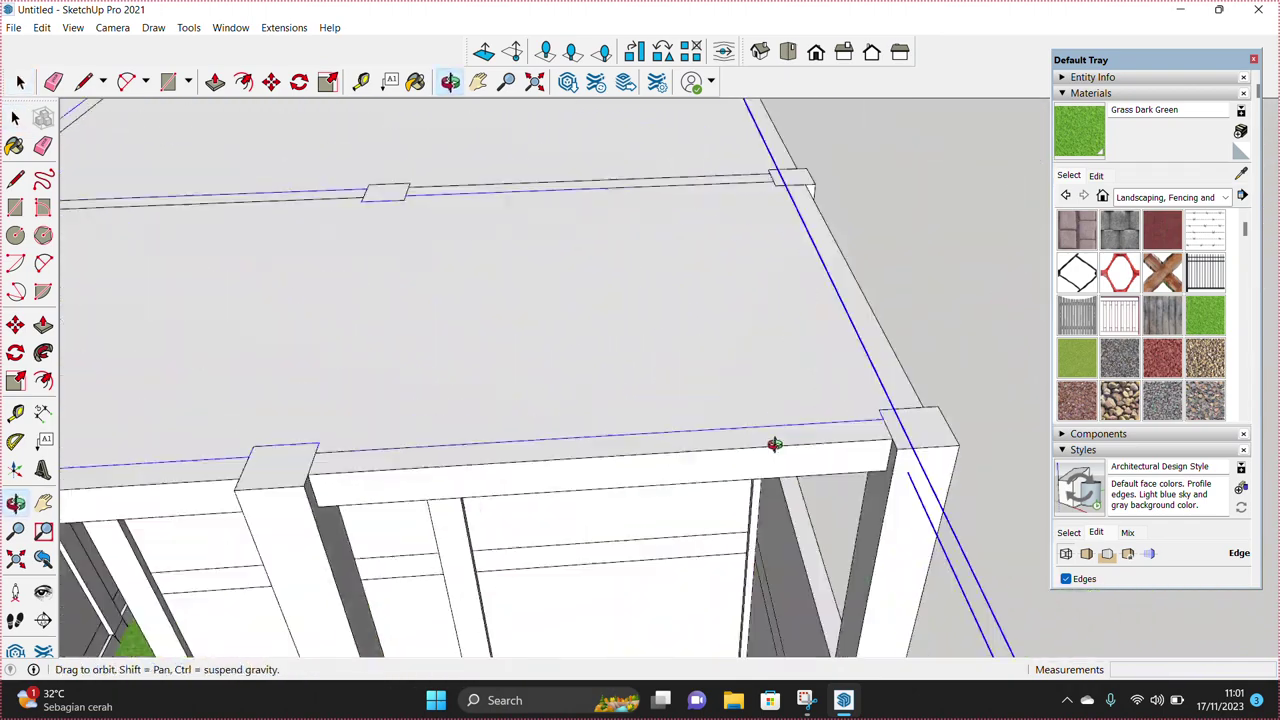
{"action": "scroll", "coordinate": [857, 406], "scroll_direction": "up", "scroll_amount": 2}
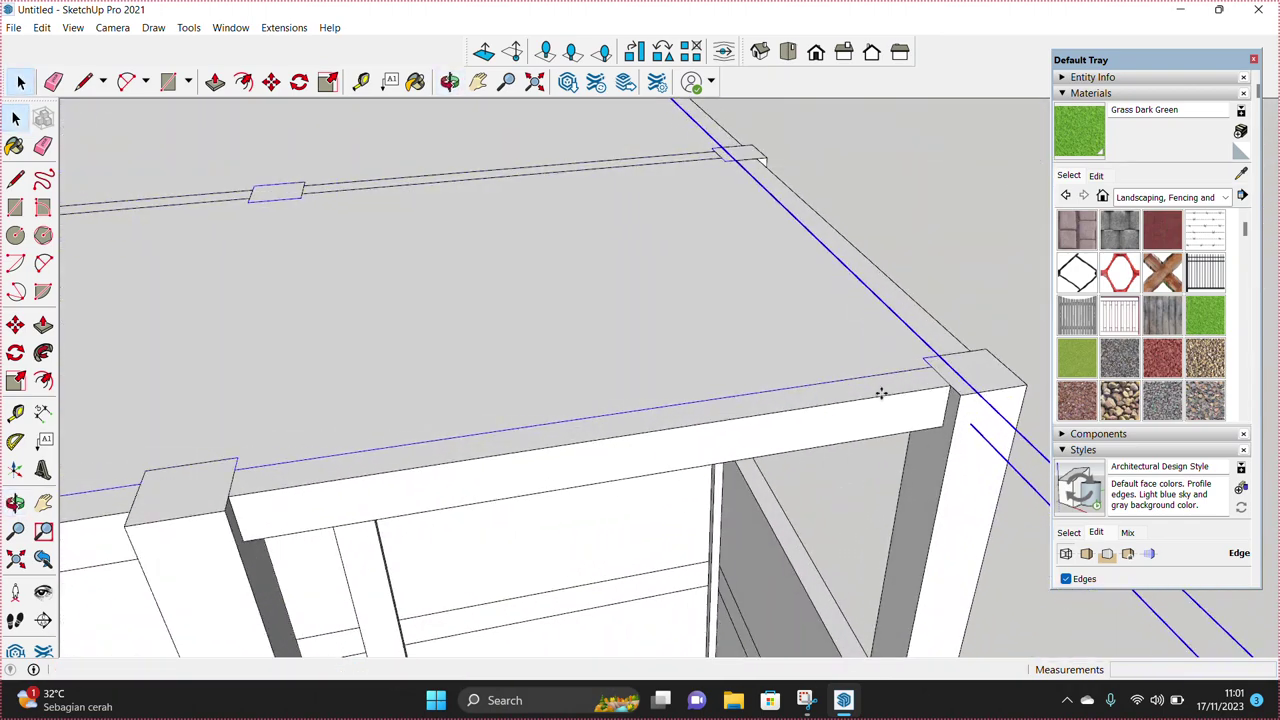
{"action": "key", "text": "m"}
{"action": "scroll", "coordinate": [922, 376], "scroll_direction": "down", "scroll_amount": 1}
{"action": "mouse_move", "coordinate": [846, 445]}
{"action": "middle_mouse_down"}
{"action": "mouse_move", "coordinate": [877, 537]}
{"action": "mouse_move", "coordinate": [836, 522]}
{"action": "middle_mouse_up"}
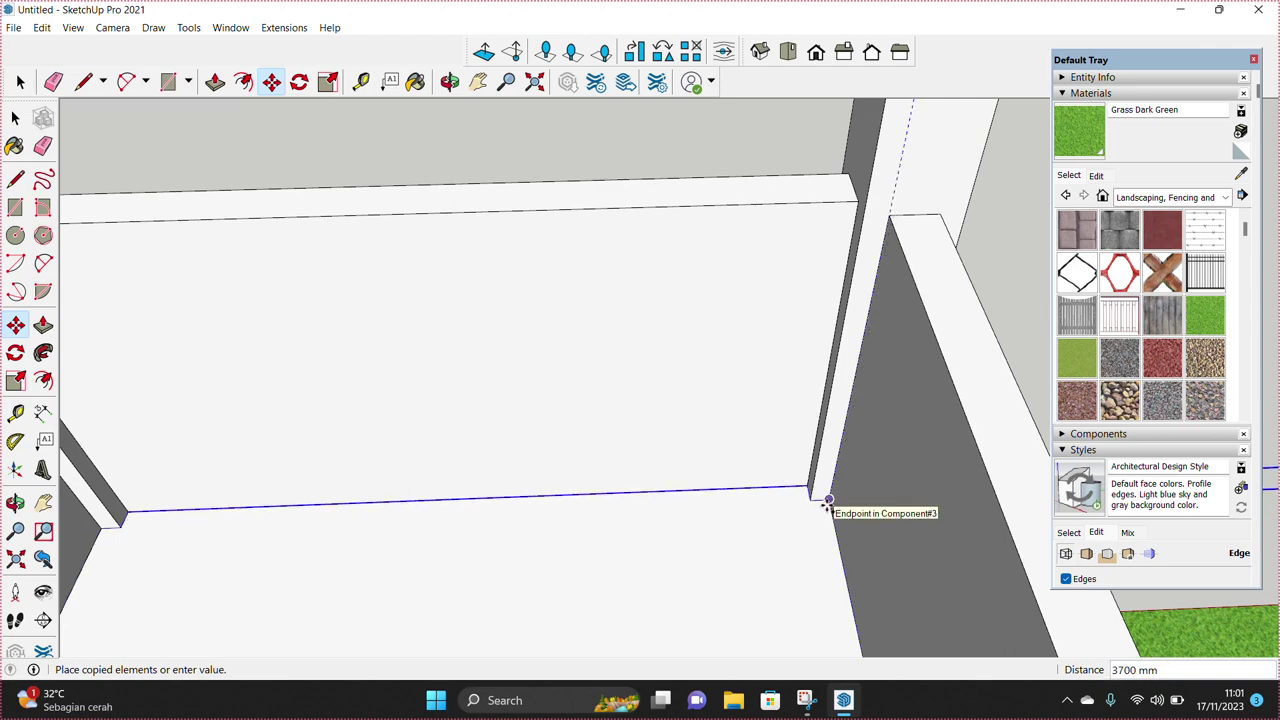
{"action": "mouse_move", "coordinate": [828, 505]}
{"action": "middle_mouse_down"}
{"action": "mouse_move", "coordinate": [792, 536]}
{"action": "mouse_move", "coordinate": [603, 314]}
{"action": "middle_mouse_up"}
{"action": "scroll", "coordinate": [560, 417], "scroll_direction": "up", "scroll_amount": 2}
{"action": "mouse_move", "coordinate": [691, 514]}
{"action": "middle_mouse_down"}
{"action": "mouse_move", "coordinate": [822, 556]}
{"action": "mouse_move", "coordinate": [957, 571]}
{"action": "mouse_move", "coordinate": [1020, 514]}
{"action": "mouse_move", "coordinate": [1000, 491]}
{"action": "middle_mouse_up"}
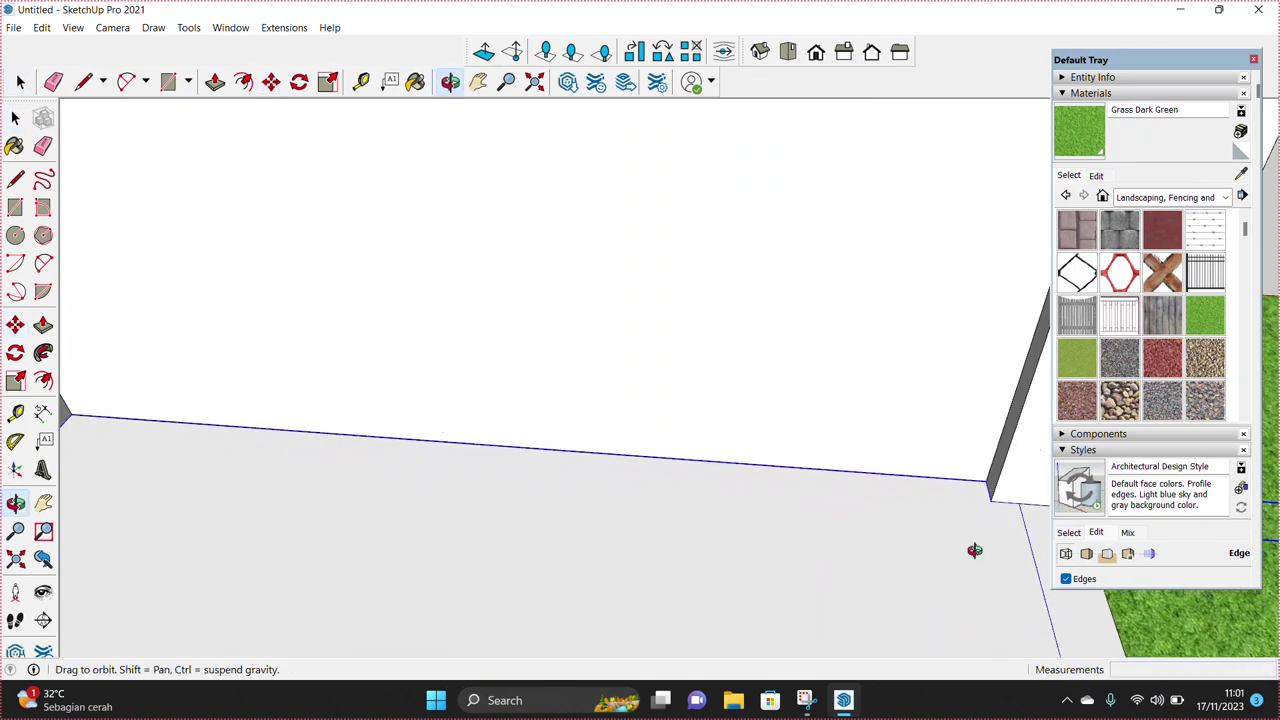
{"action": "scroll", "coordinate": [800, 540], "scroll_direction": "down", "scroll_amount": 3}
{"action": "scroll", "coordinate": [591, 529], "scroll_direction": "down", "scroll_amount": 3}
{"action": "scroll", "coordinate": [520, 480], "scroll_direction": "down", "scroll_amount": 3}
{"action": "scroll", "coordinate": [482, 453], "scroll_direction": "down", "scroll_amount": 2}
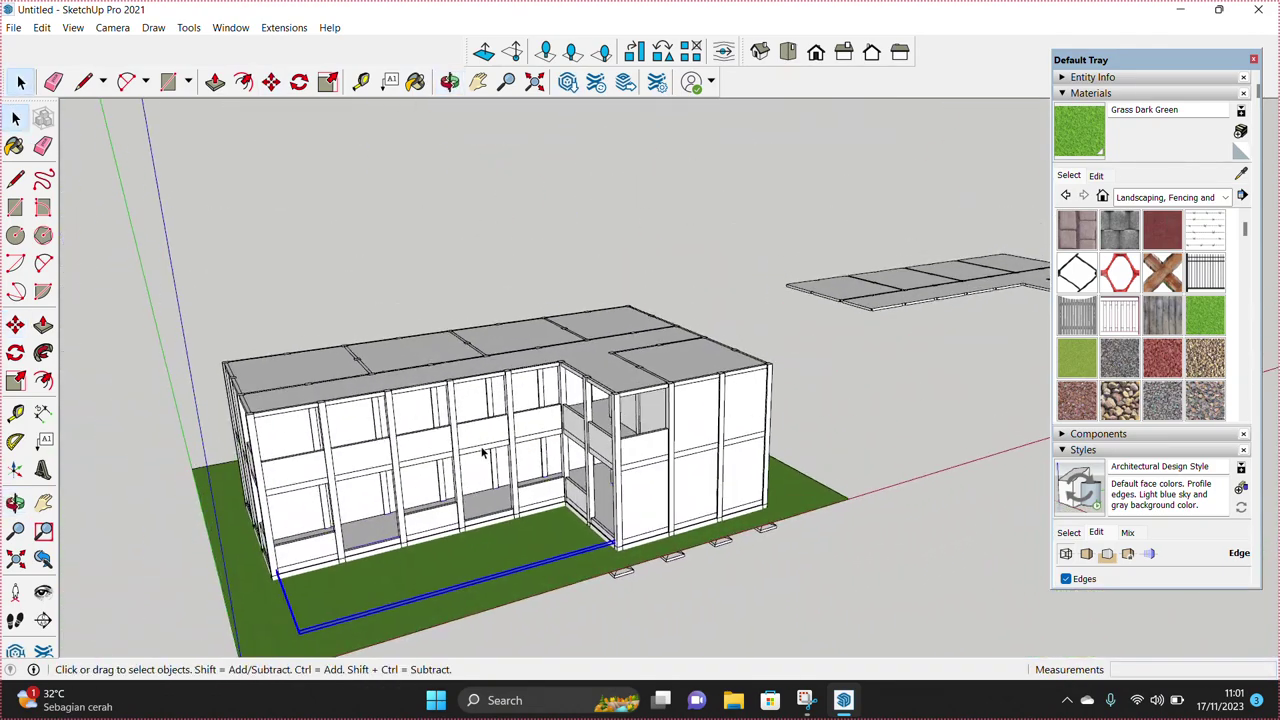
{"action": "scroll", "coordinate": [482, 453], "scroll_direction": "up", "scroll_amount": 1}
{"action": "middle_click_drag", "start_coordinate": [647, 390], "coordinate": [614, 386]}
Step: Hide the roof to expose the rooms and partitions
{"action": "right_click", "coordinate": [610, 370]}
{"action": "left_click", "coordinate": [663, 305]}
{"action": "middle_click_drag", "start_coordinate": [663, 305], "coordinate": [772, 408]}
{"action": "scroll", "coordinate": [632, 423], "scroll_direction": "up", "scroll_amount": 2}
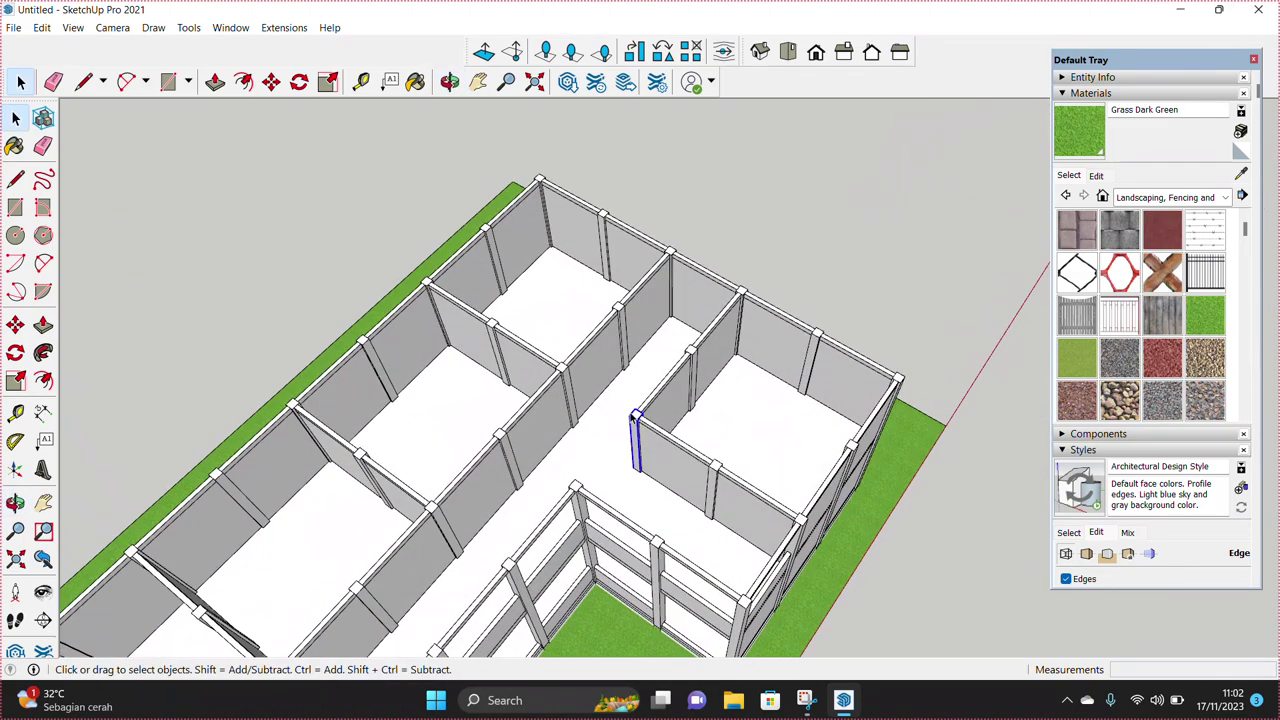
{"action": "scroll", "coordinate": [617, 409], "scroll_direction": "up", "scroll_amount": 1}
{"action": "scroll", "coordinate": [650, 410], "scroll_direction": "up", "scroll_amount": 2}
{"action": "scroll", "coordinate": [697, 411], "scroll_direction": "up", "scroll_amount": 2}
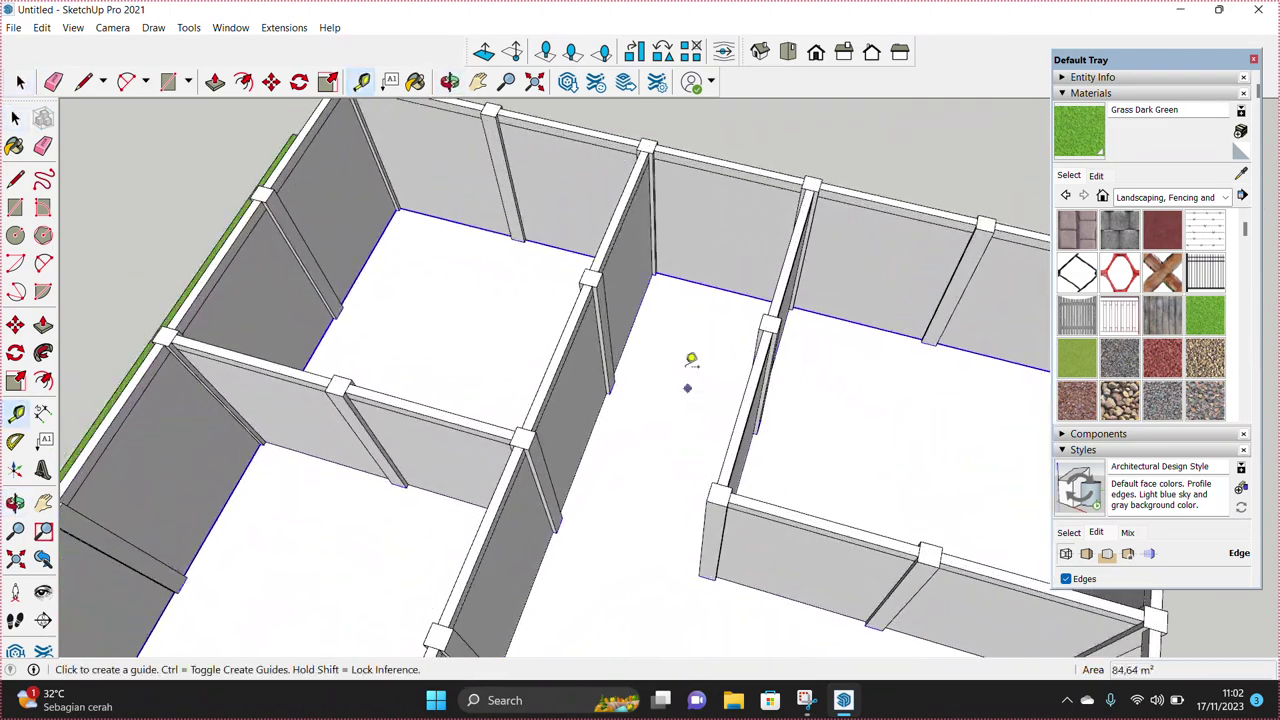
{"action": "mouse_move", "coordinate": [710, 280]}
{"action": "middle_mouse_down"}
{"action": "mouse_move", "coordinate": [749, 529]}
{"action": "mouse_move", "coordinate": [647, 523]}
{"action": "mouse_move", "coordinate": [644, 537]}
{"action": "middle_mouse_up"}
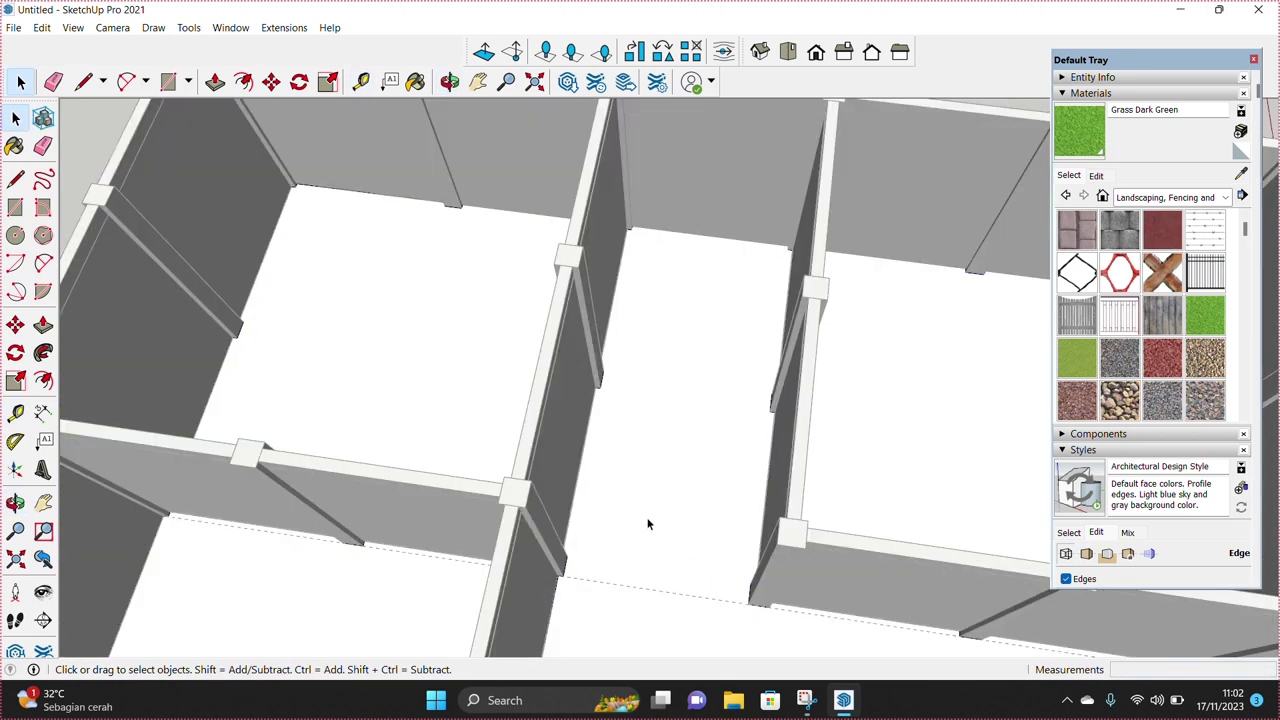
Step: Draw a 6000 × 2700 mm rectangle on the middle corridor floor
{"action": "left_click", "coordinate": [644, 537]}
{"action": "scroll", "coordinate": [639, 537], "scroll_direction": "up", "scroll_amount": 1}
{"action": "key", "text": "r"}
{"action": "scroll", "coordinate": [590, 576], "scroll_direction": "up", "scroll_amount": 1}
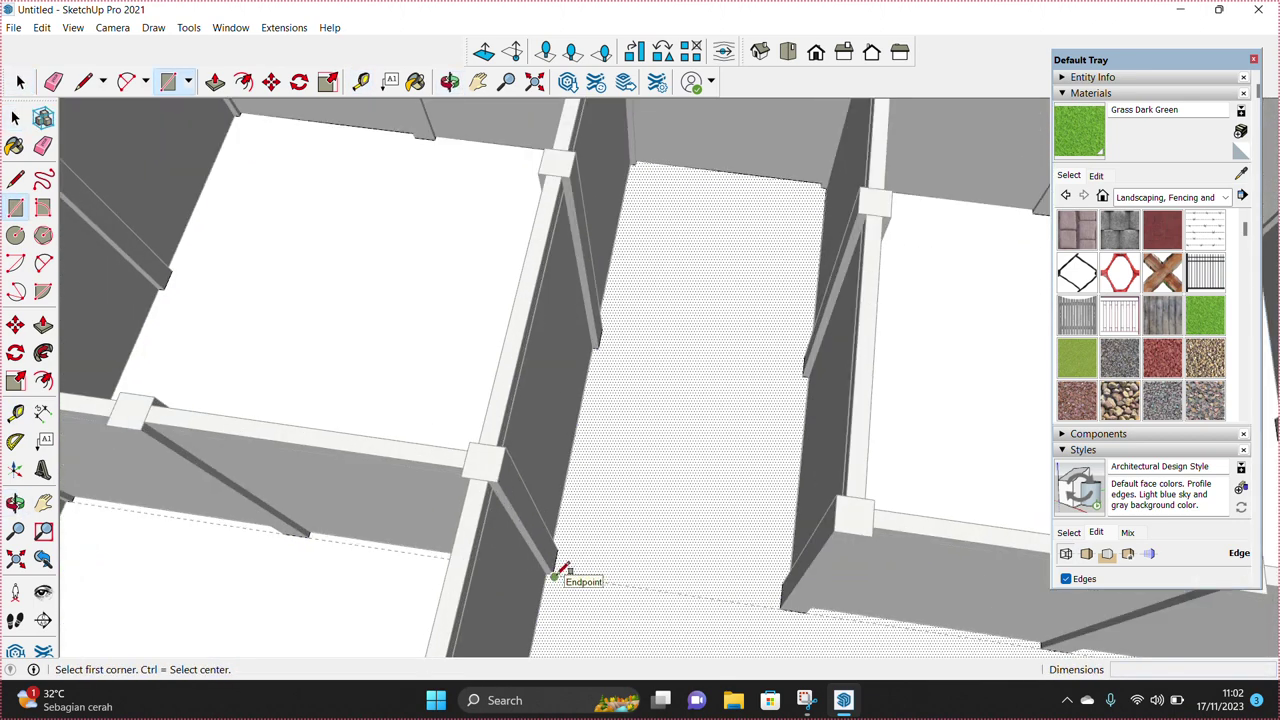
{"action": "scroll", "coordinate": [833, 185], "scroll_direction": "up", "scroll_amount": 2}
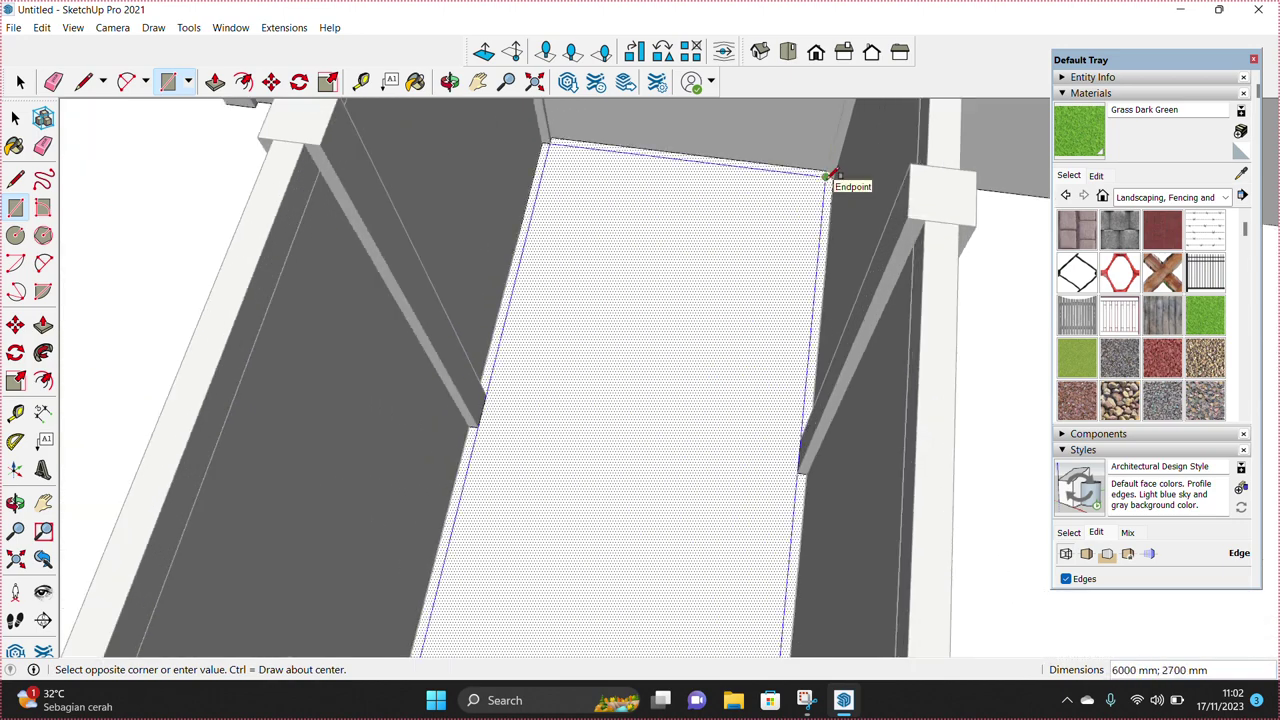
{"action": "left_click", "coordinate": [830, 176]}
{"action": "key", "text": "space"}
{"action": "scroll", "coordinate": [652, 383], "scroll_direction": "down", "scroll_amount": 3}
{"action": "scroll", "coordinate": [691, 331], "scroll_direction": "up", "scroll_amount": 2}
Step: Push the rectangle down 150 mm through the slab to open the stairwell
{"action": "left_click_drag", "start_coordinate": [691, 340], "coordinate": [686, 354]}
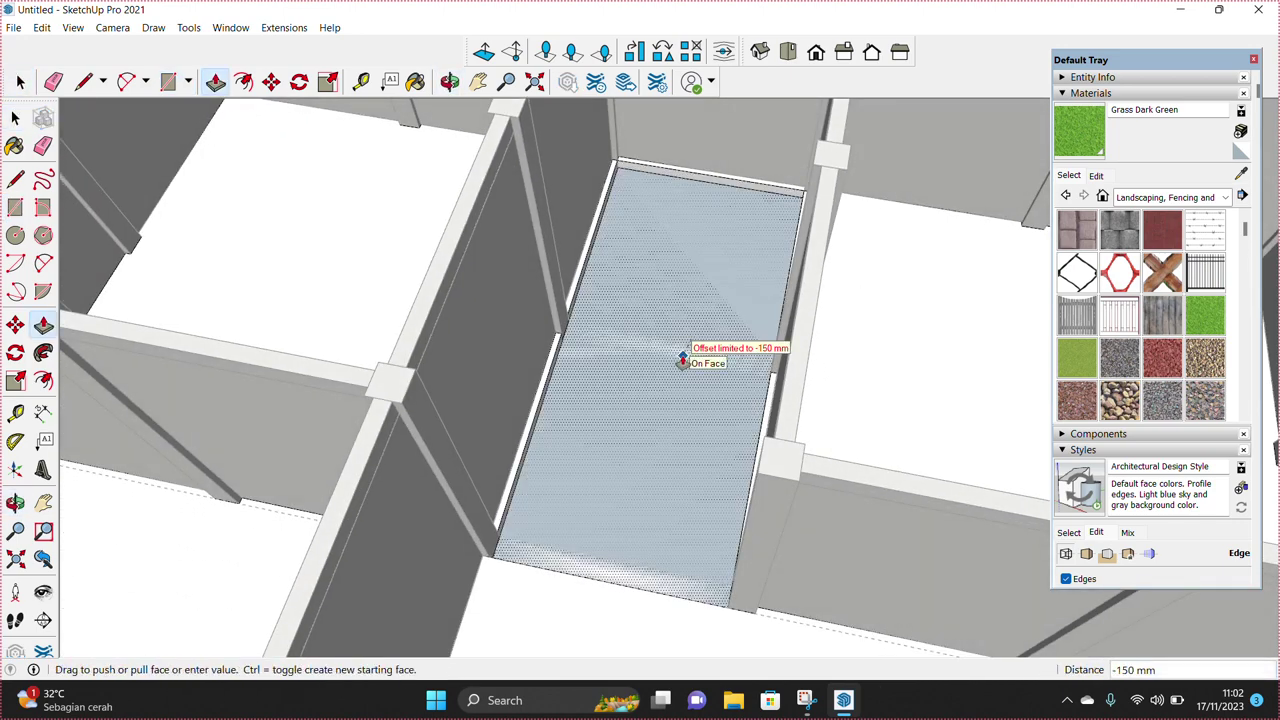
{"action": "key", "text": "space"}
{"action": "mouse_move", "coordinate": [551, 382]}
{"action": "middle_mouse_down"}
{"action": "mouse_move", "coordinate": [683, 285]}
{"action": "mouse_move", "coordinate": [689, 356]}
{"action": "middle_mouse_up"}
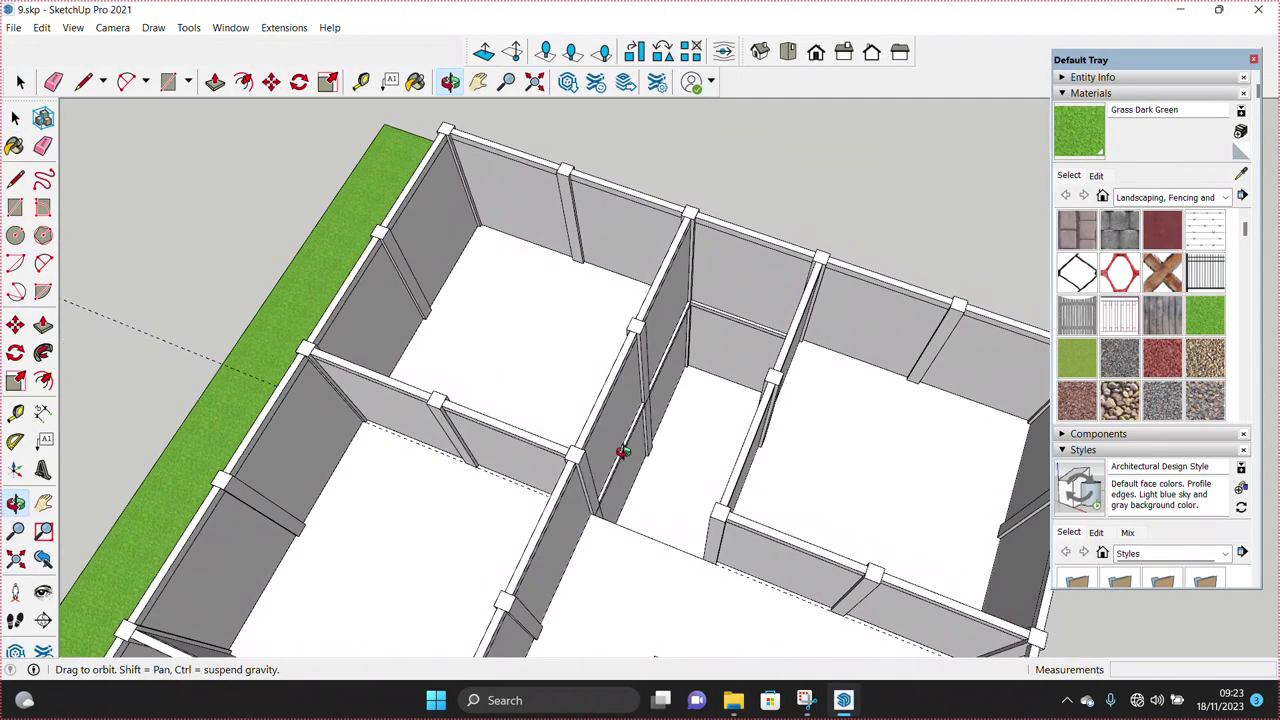
{"action": "middle_click_drag", "start_coordinate": [637, 290], "coordinate": [576, 464]}
{"action": "scroll", "coordinate": [605, 467], "scroll_direction": "up", "scroll_amount": 3}
{"action": "key", "text": "e"}
{"action": "mouse_move", "coordinate": [603, 422]}
{"action": "middle_mouse_down"}
{"action": "mouse_move", "coordinate": [571, 471]}
{"action": "mouse_move", "coordinate": [569, 451]}
{"action": "middle_mouse_up"}
{"action": "scroll", "coordinate": [569, 451], "scroll_direction": "up", "scroll_amount": 3}
Step: Start a measured guide from the stairwell floor edge, bringing the floor corner into view
{"action": "key", "text": "t"}
{"action": "left_click", "coordinate": [627, 410]}
{"action": "scroll", "coordinate": [630, 418], "scroll_direction": "up", "scroll_amount": 2}
{"action": "scroll", "coordinate": [615, 440], "scroll_direction": "up", "scroll_amount": 2}
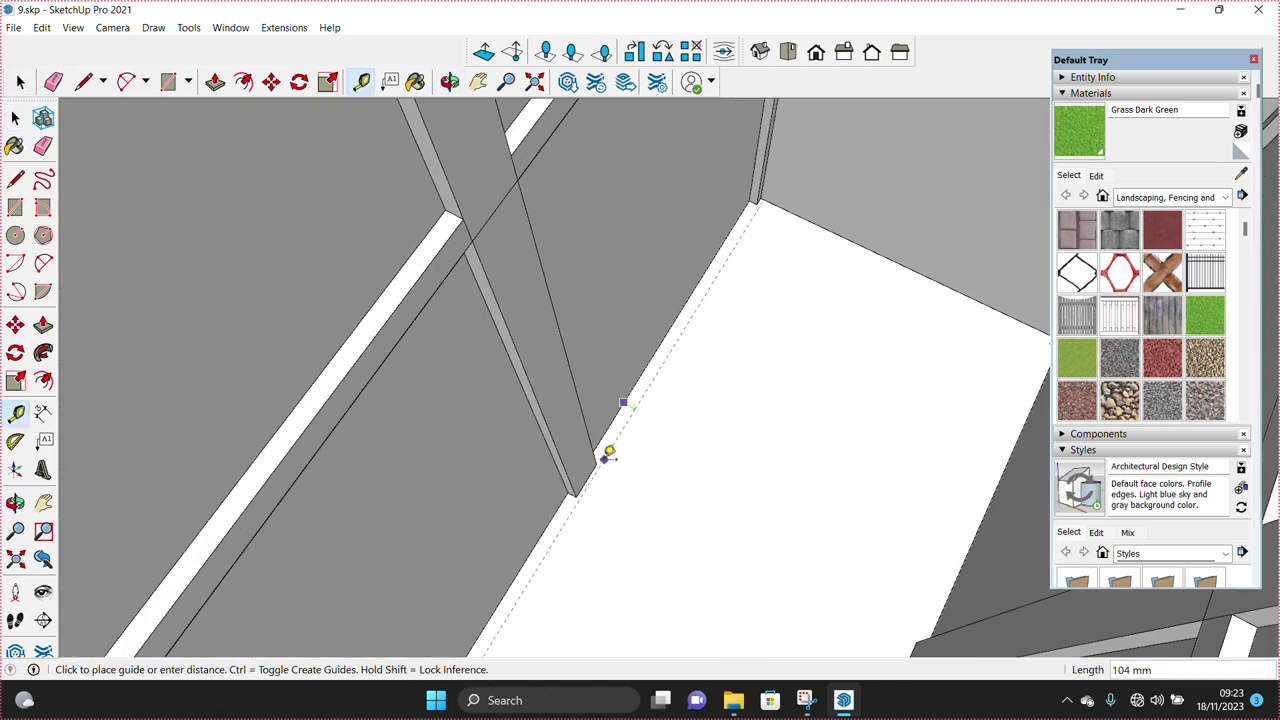
{"action": "scroll", "coordinate": [603, 458], "scroll_direction": "down", "scroll_amount": 2}
{"action": "middle_click_drag", "start_coordinate": [600, 451], "coordinate": [808, 251]}
{"action": "scroll", "coordinate": [717, 221], "scroll_direction": "up", "scroll_amount": 2}
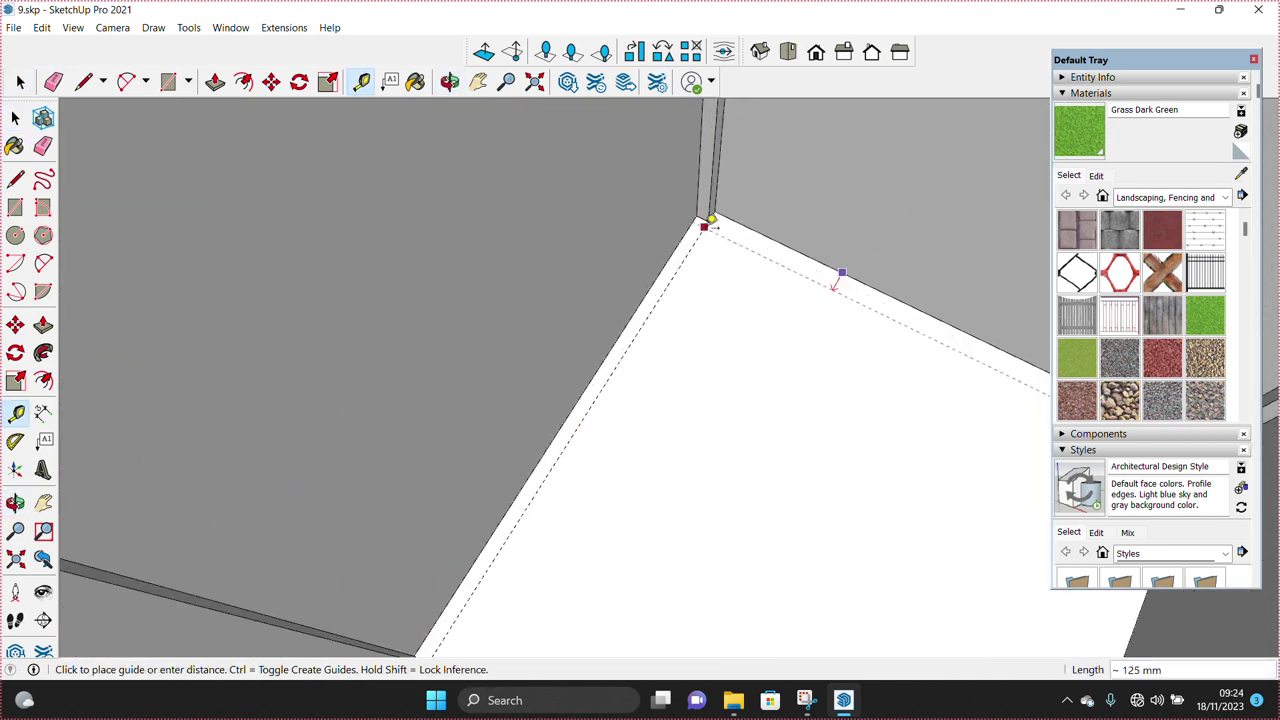
{"action": "key", "text": "space"}
{"action": "scroll", "coordinate": [728, 340], "scroll_direction": "down", "scroll_amount": 3}
{"action": "mouse_move", "coordinate": [728, 340]}
{"action": "middle_mouse_down"}
{"action": "mouse_move", "coordinate": [760, 409]}
{"action": "mouse_move", "coordinate": [812, 442]}
{"action": "middle_mouse_up"}
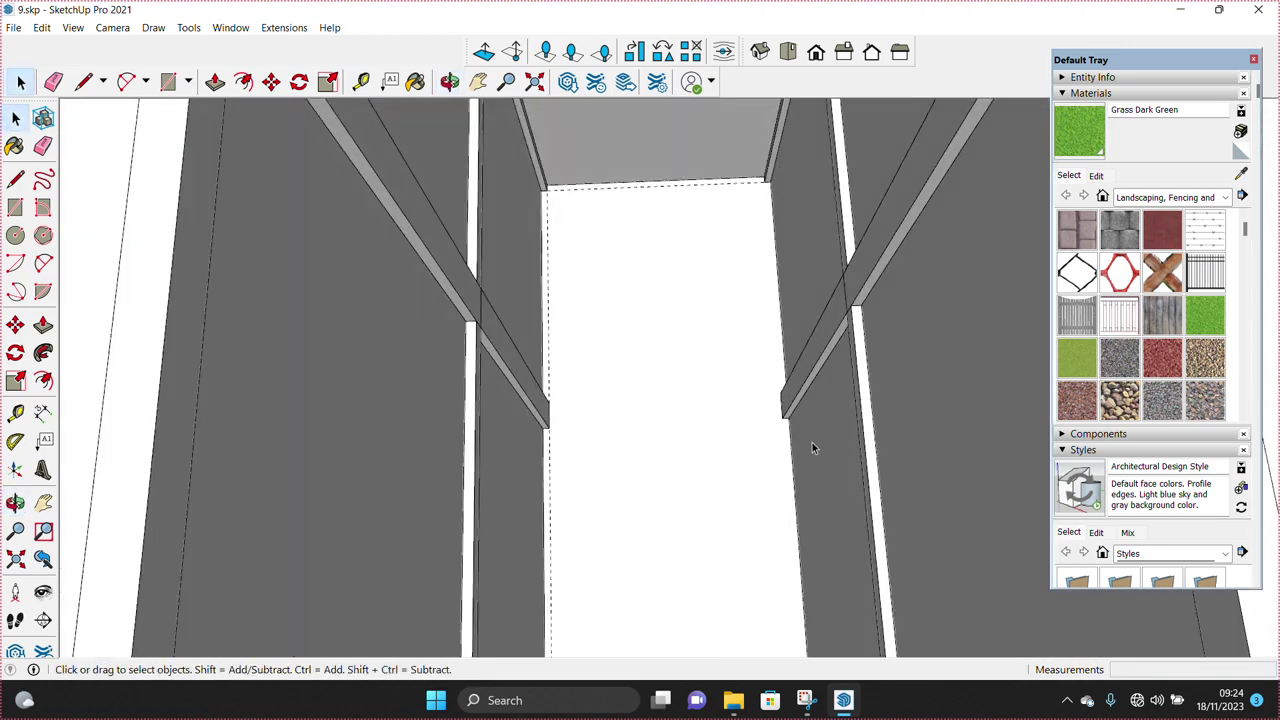
Step: Place a dashed guide line measured from the stairwell floor edge
{"action": "key", "text": "t"}
{"action": "scroll", "coordinate": [785, 430], "scroll_direction": "up", "scroll_amount": 2}
{"action": "scroll", "coordinate": [778, 400], "scroll_direction": "up", "scroll_amount": 2}
{"action": "key", "text": "space"}
{"action": "scroll", "coordinate": [750, 420], "scroll_direction": "down", "scroll_amount": 4}
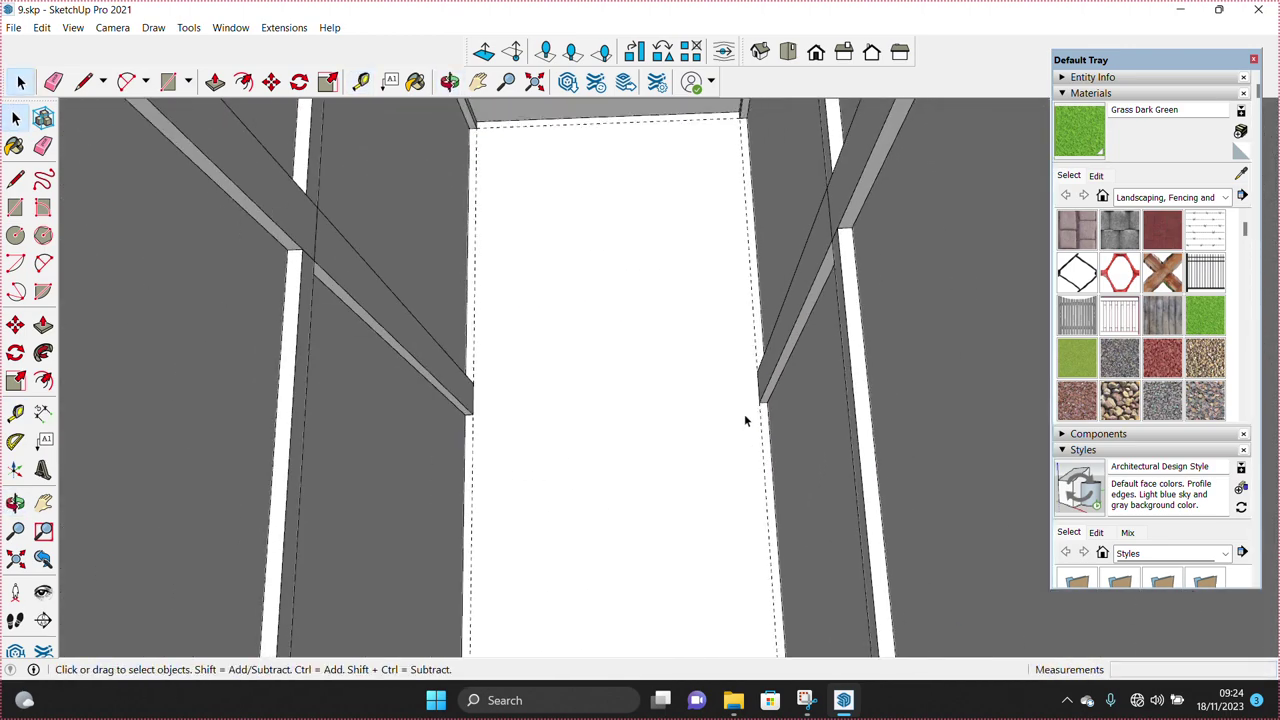
{"action": "middle_click_drag", "start_coordinate": [746, 420], "coordinate": [579, 441]}
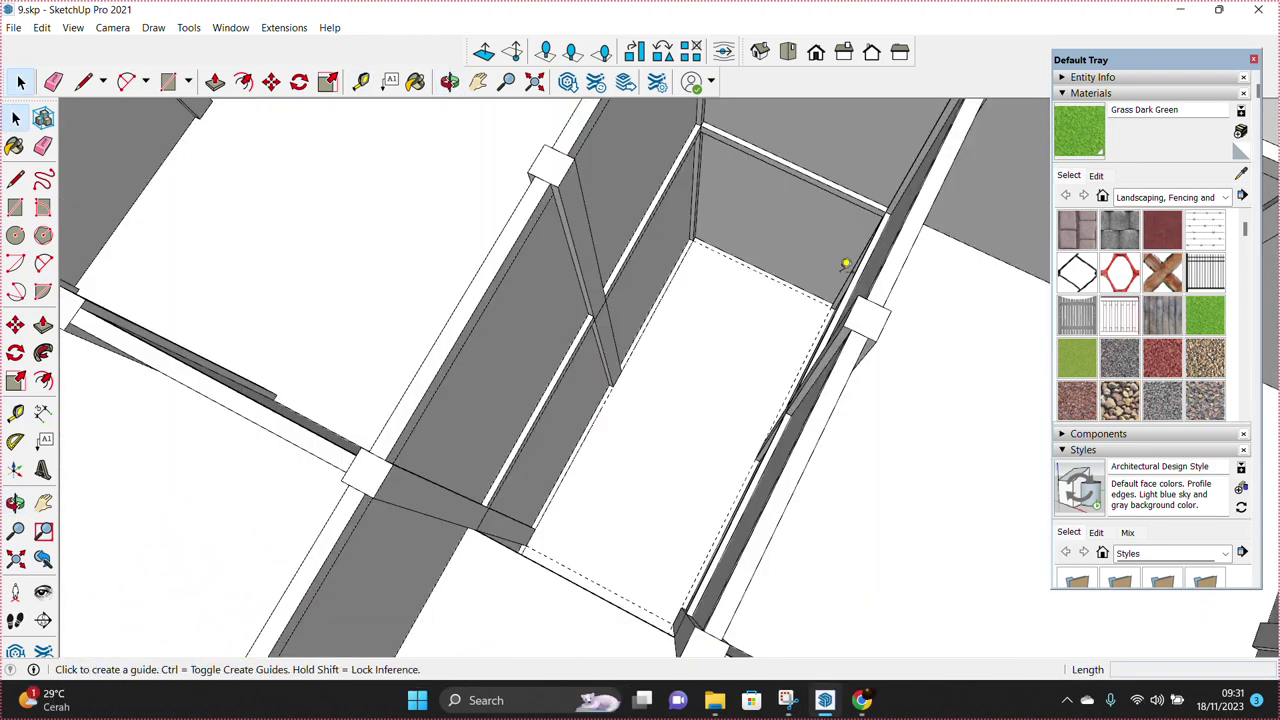
{"action": "scroll", "coordinate": [845, 264], "scroll_direction": "up", "scroll_amount": 2}
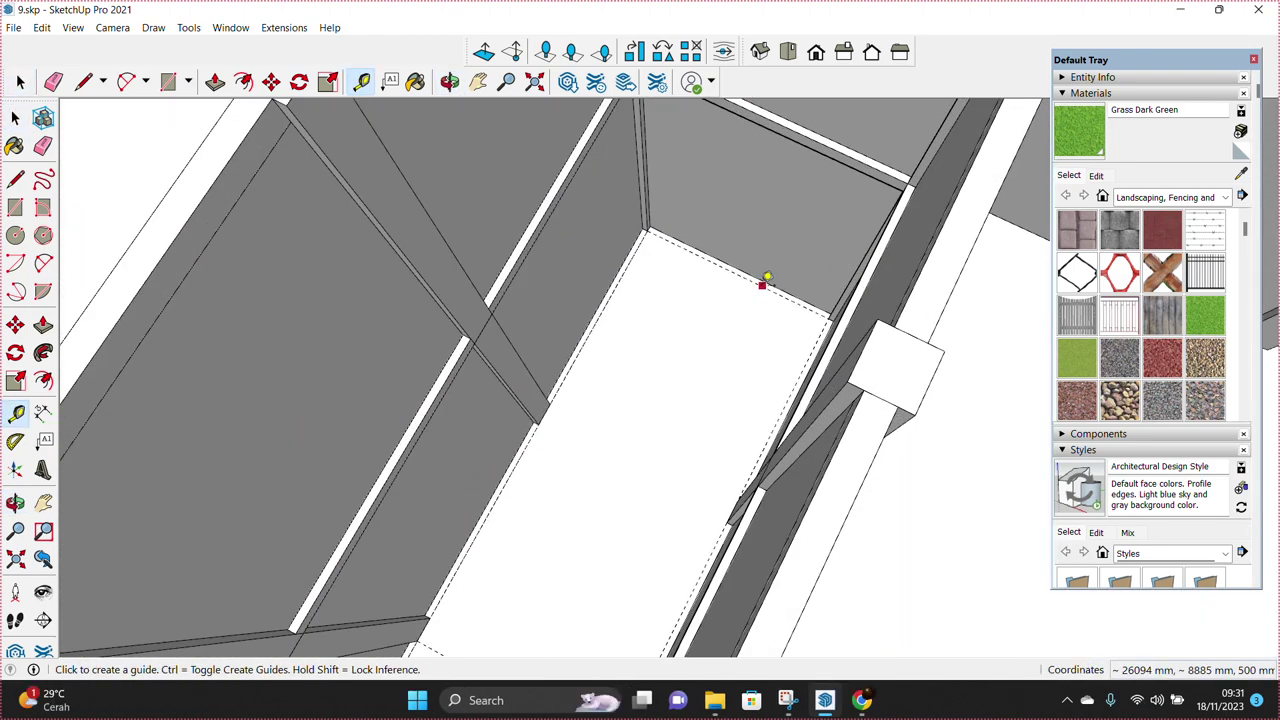
{"action": "left_click", "coordinate": [765, 276]}
{"action": "scroll", "coordinate": [709, 306], "scroll_direction": "down", "scroll_amount": 1}
{"action": "scroll", "coordinate": [620, 390], "scroll_direction": "down", "scroll_amount": 1}
{"action": "key", "text": "space"}
{"action": "scroll", "coordinate": [596, 477], "scroll_direction": "up", "scroll_amount": 2}
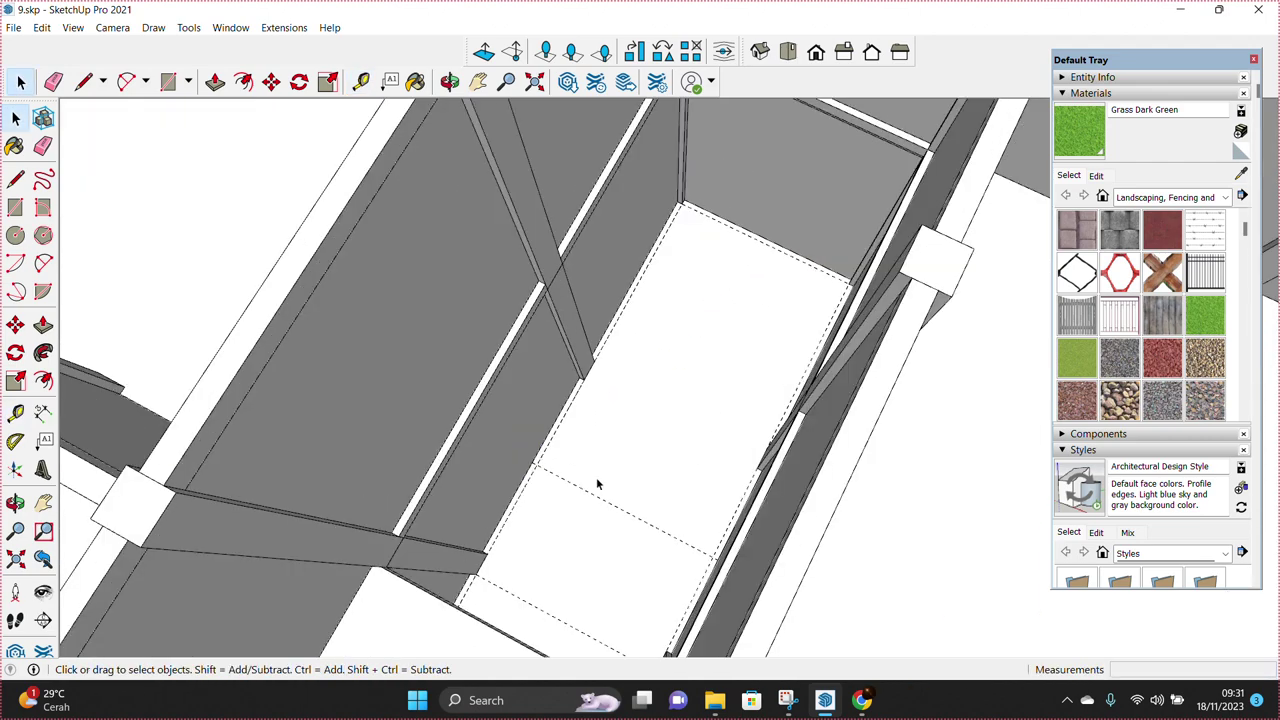
{"action": "scroll", "coordinate": [586, 488], "scroll_direction": "up", "scroll_amount": 2}
{"action": "mouse_move", "coordinate": [558, 452]}
{"action": "middle_mouse_down"}
{"action": "mouse_move", "coordinate": [571, 521]}
{"action": "mouse_move", "coordinate": [657, 416]}
{"action": "middle_mouse_up"}
Step: Add another guide from the floor edge to mark a narrow strip across the stairwell floor
{"action": "key", "text": "t"}
{"action": "left_click", "coordinate": [583, 274]}
{"action": "scroll", "coordinate": [625, 210], "scroll_direction": "down", "scroll_amount": 2}
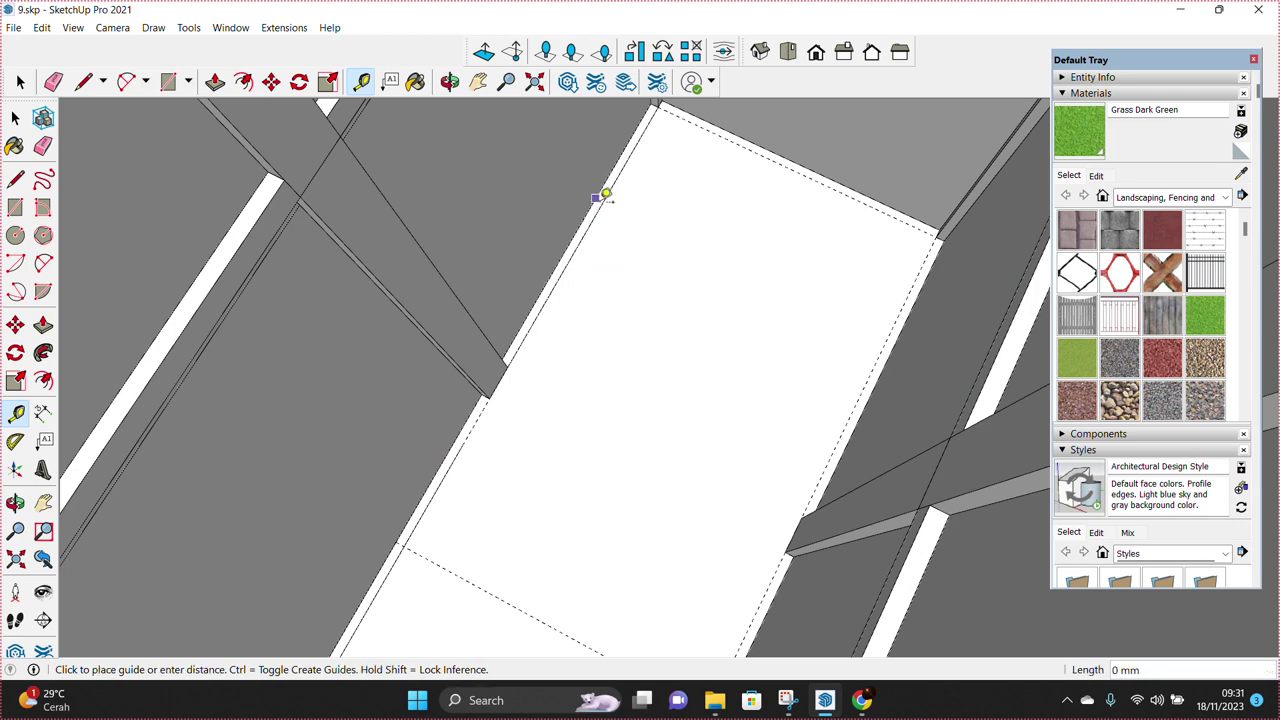
{"action": "scroll", "coordinate": [606, 193], "scroll_direction": "down", "scroll_amount": 1}
{"action": "key", "text": "space"}
{"action": "scroll", "coordinate": [637, 451], "scroll_direction": "down", "scroll_amount": 1}
{"action": "scroll", "coordinate": [534, 507], "scroll_direction": "up", "scroll_amount": 3}
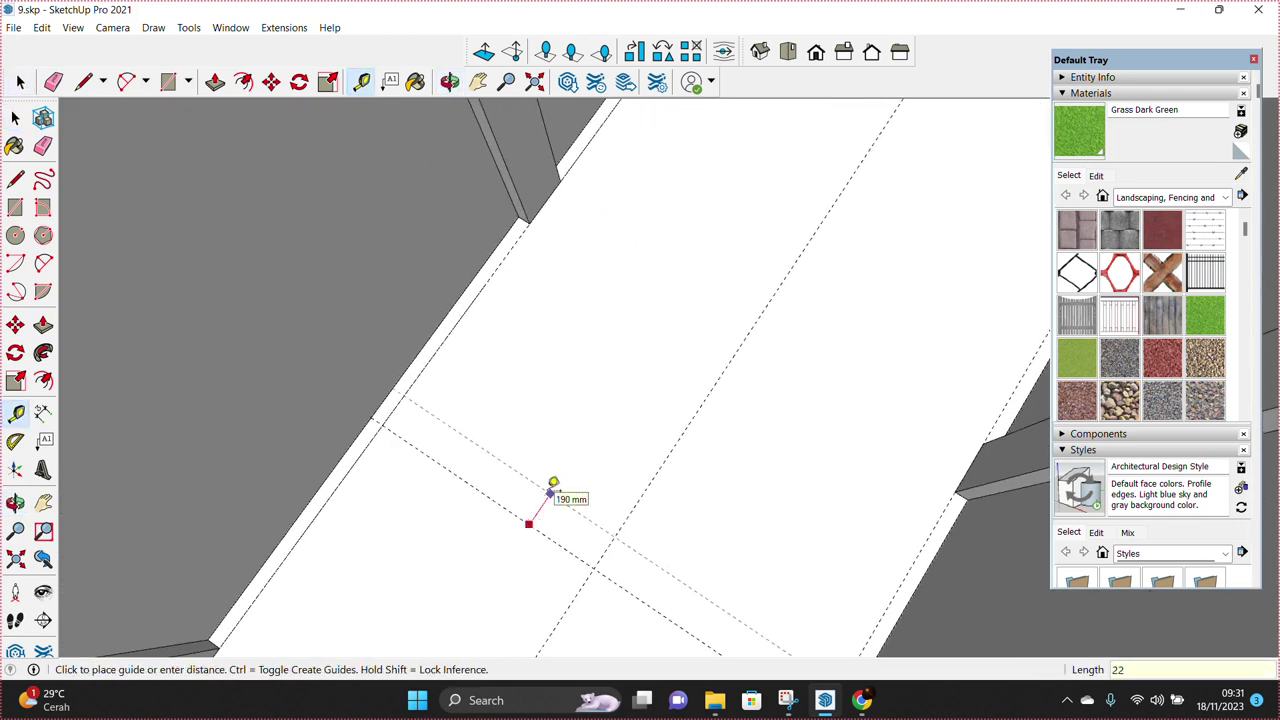
{"action": "key", "text": "space"}
{"action": "scroll", "coordinate": [566, 525], "scroll_direction": "up", "scroll_amount": 1}
{"action": "scroll", "coordinate": [580, 512], "scroll_direction": "up", "scroll_amount": 1}
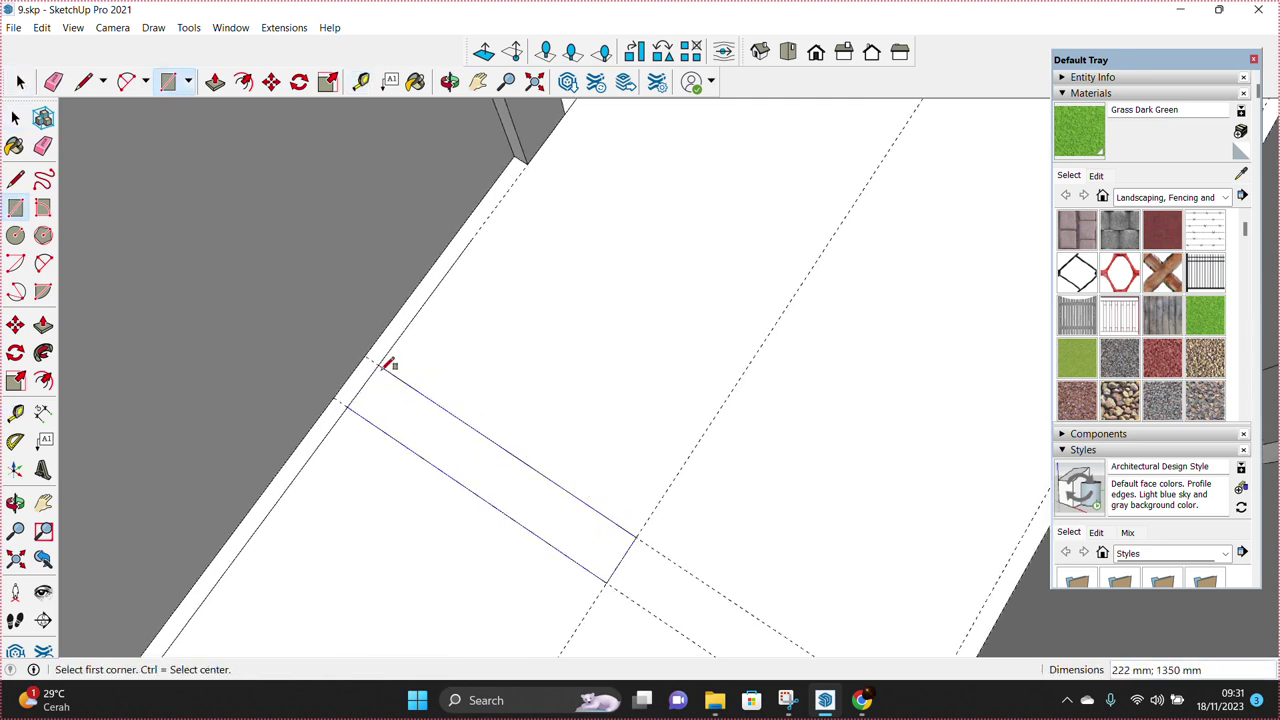
Step: Push/Pull the 222×1350 mm rectangle up 170 mm into a step block
{"action": "key", "text": "space"}
{"action": "scroll", "coordinate": [554, 531], "scroll_direction": "up", "scroll_amount": 1}
{"action": "key", "text": "p"}
{"action": "left_click_drag", "start_coordinate": [552, 534], "coordinate": [613, 435]}
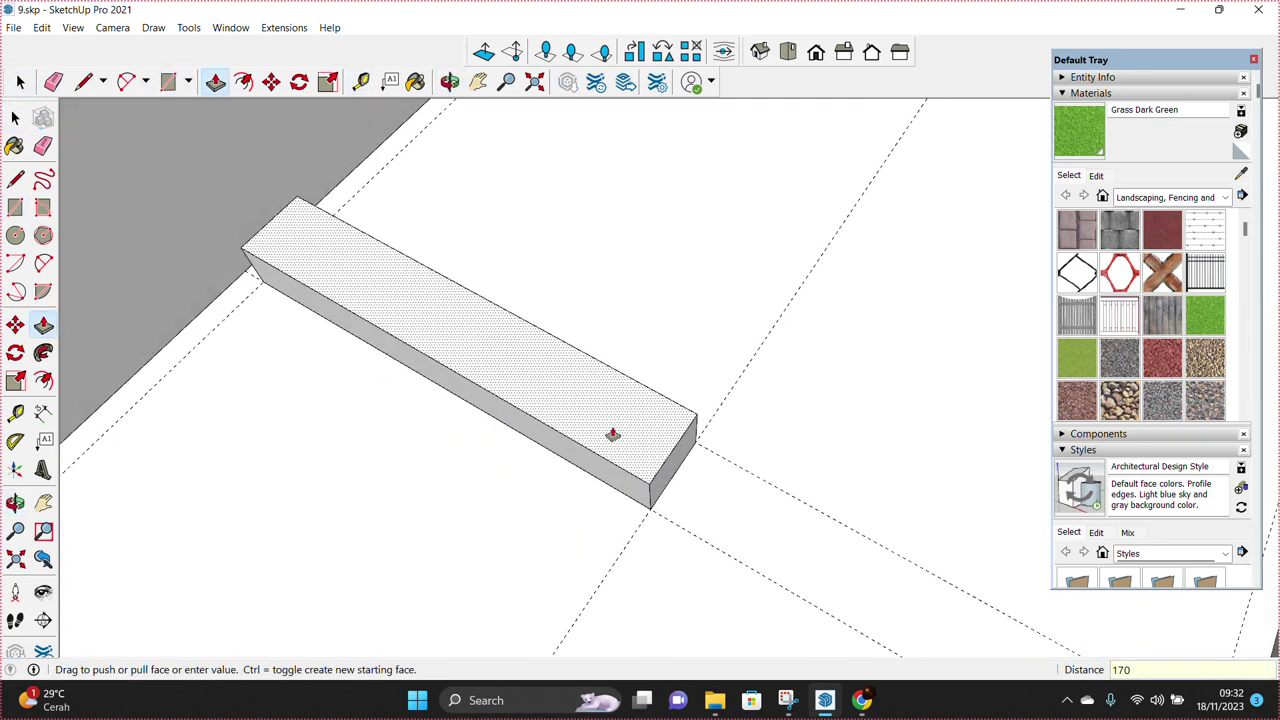
{"action": "key", "text": "space"}
Step: Turn the whole step block into a component
{"action": "triple_click", "coordinate": [613, 427]}
{"action": "left_click", "coordinate": [690, 561]}
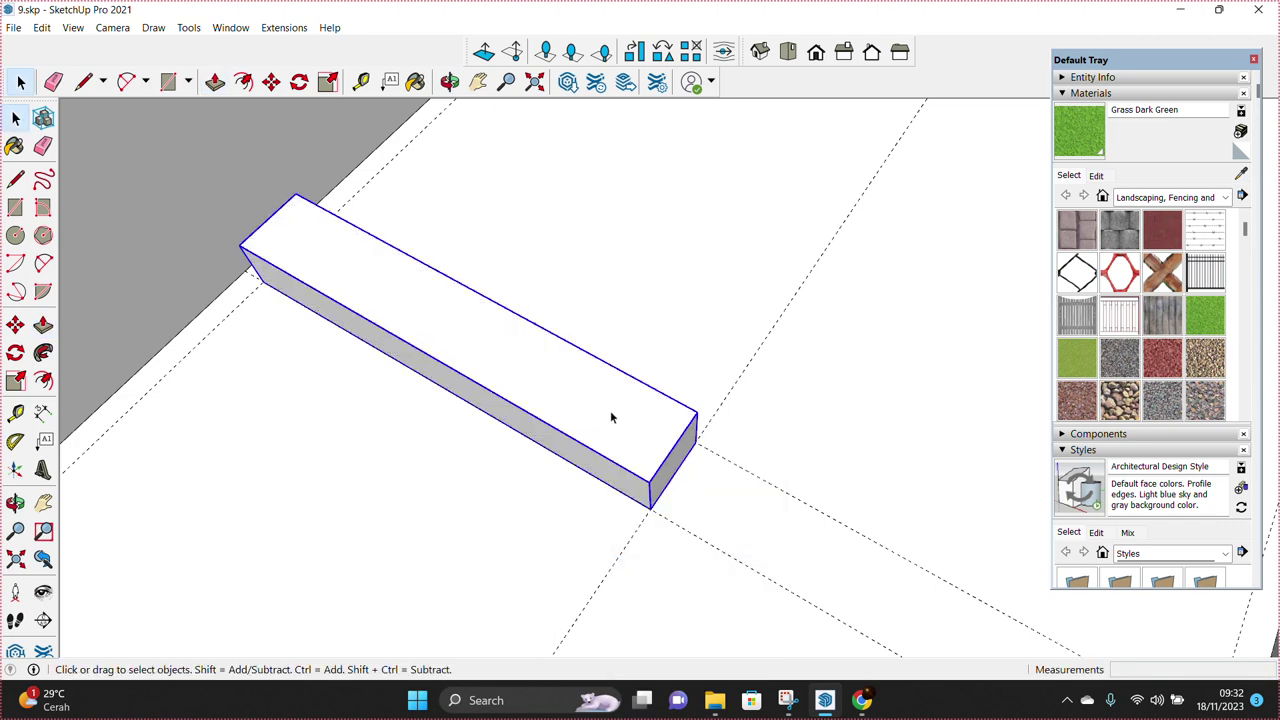
{"action": "left_click", "coordinate": [710, 283]}
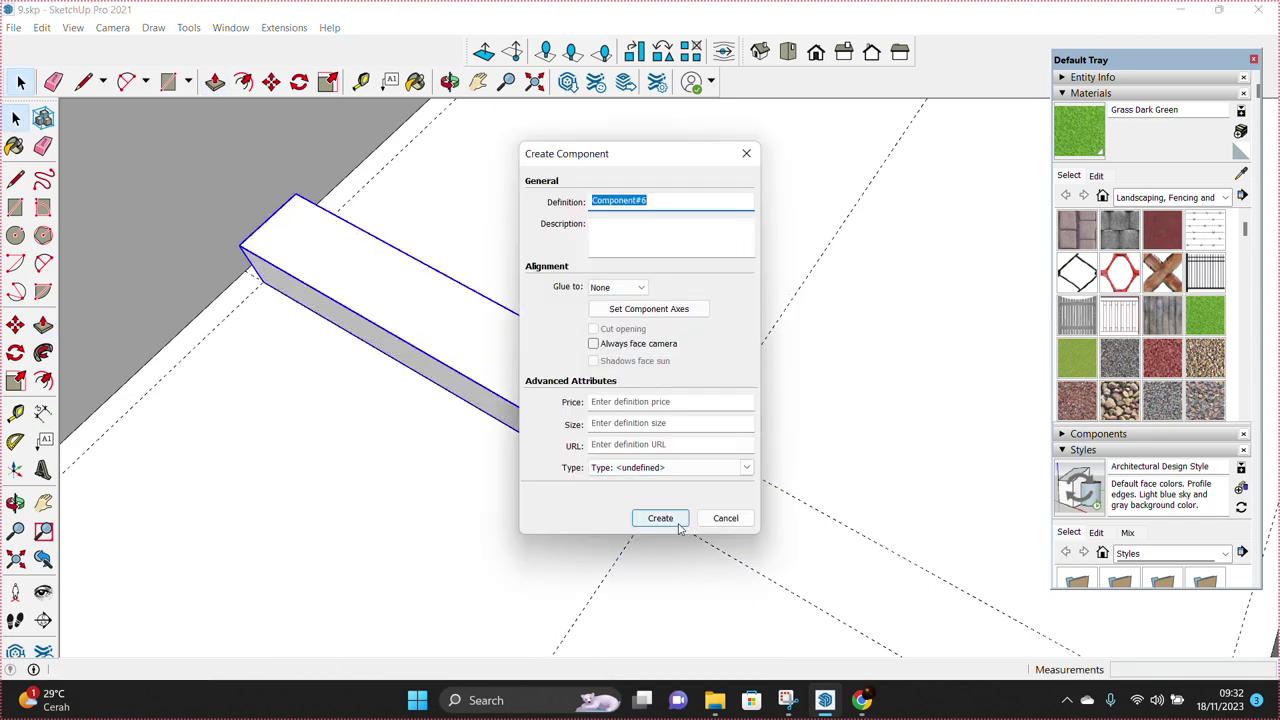
{"action": "left_click", "coordinate": [660, 518]}
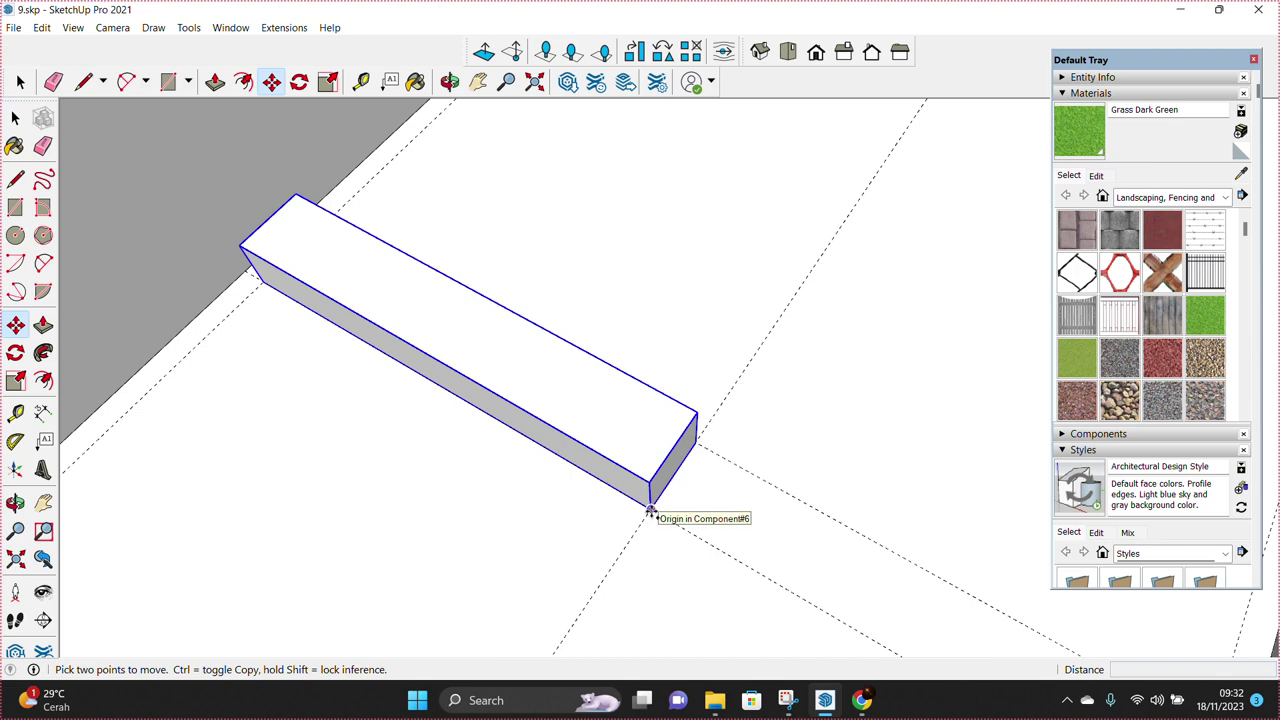
Step: Copy the step up one riser and array it into a full flight of treads
{"action": "left_click", "coordinate": [650, 510]}
{"action": "type", "text": "*1"}
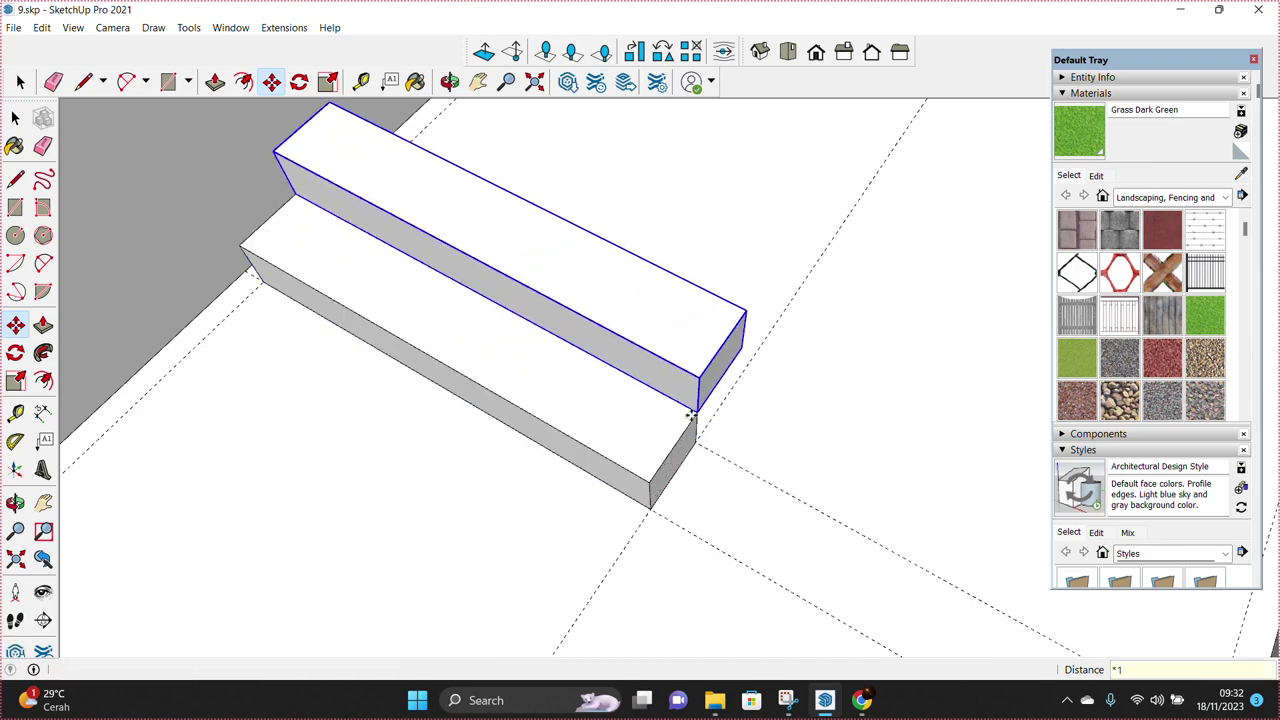
{"action": "key", "text": "Return"}
{"action": "mouse_move", "coordinate": [757, 212]}
{"action": "middle_mouse_down"}
{"action": "mouse_move", "coordinate": [709, 443]}
{"action": "mouse_move", "coordinate": [488, 388]}
{"action": "middle_mouse_up"}
{"action": "scroll", "coordinate": [709, 443], "scroll_direction": "down", "scroll_amount": 3}
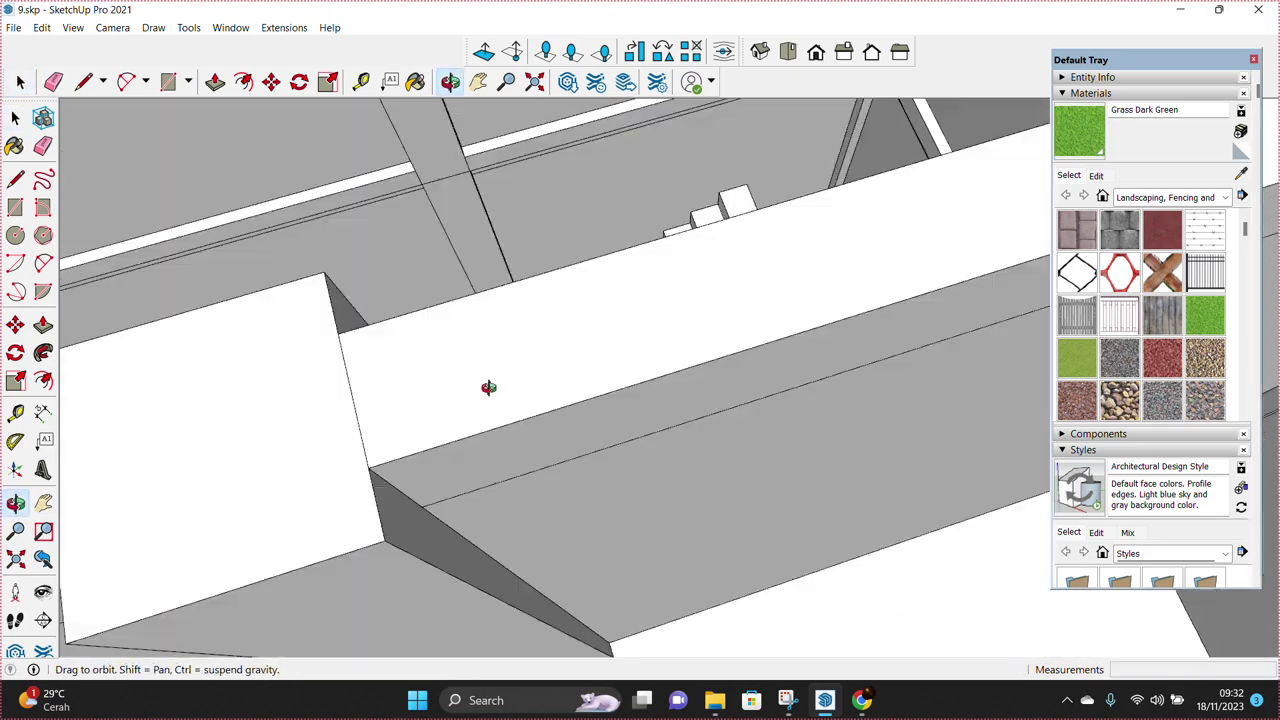
{"action": "scroll", "coordinate": [488, 388], "scroll_direction": "down", "scroll_amount": 5}
{"action": "left_click", "coordinate": [785, 345]}
{"action": "mouse_move", "coordinate": [654, 363]}
{"action": "middle_mouse_down"}
{"action": "mouse_move", "coordinate": [523, 389]}
{"action": "mouse_move", "coordinate": [583, 366]}
{"action": "mouse_move", "coordinate": [565, 296]}
{"action": "middle_mouse_up"}
Step: Scale the top step by 4.65 along red and 1.85 along green into a landing
{"action": "key", "text": "s"}
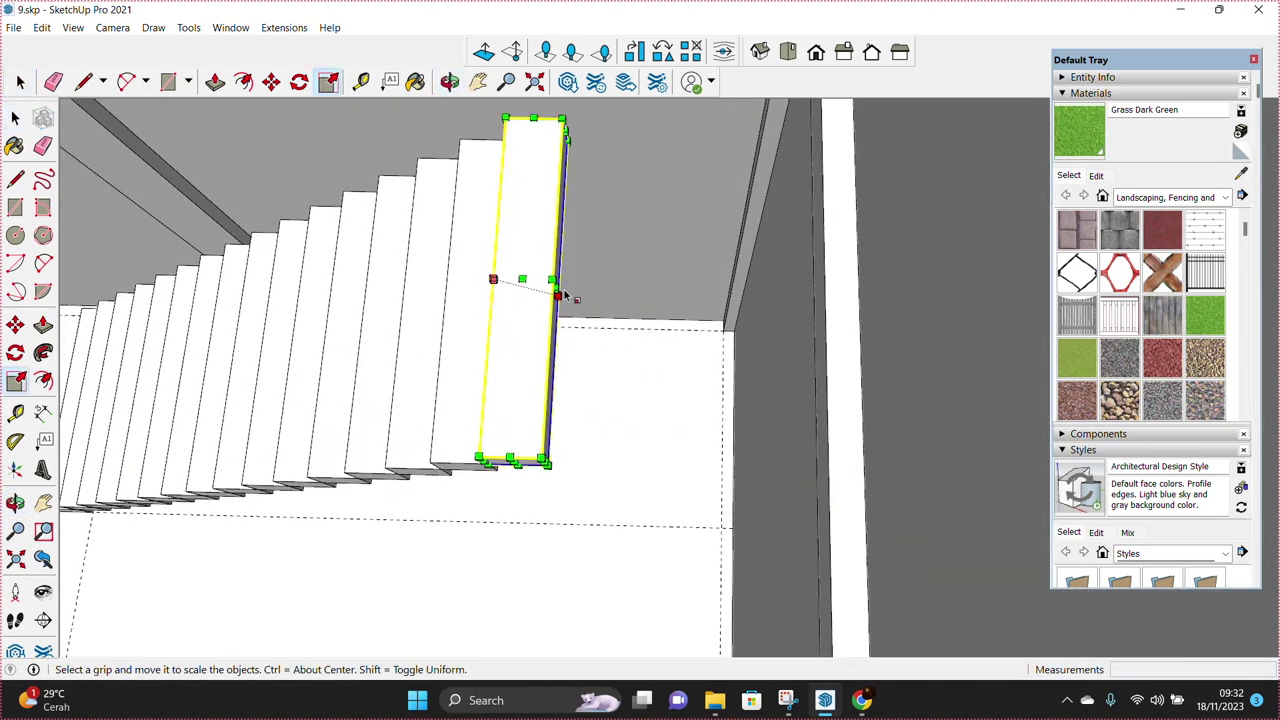
{"action": "left_click_drag", "start_coordinate": [625, 292], "coordinate": [772, 158]}
{"action": "mouse_move", "coordinate": [765, 116]}
{"action": "middle_mouse_down"}
{"action": "mouse_move", "coordinate": [783, 172]}
{"action": "mouse_move", "coordinate": [886, 280]}
{"action": "mouse_move", "coordinate": [898, 341]}
{"action": "mouse_move", "coordinate": [652, 339]}
{"action": "mouse_move", "coordinate": [714, 345]}
{"action": "mouse_move", "coordinate": [693, 313]}
{"action": "middle_mouse_up"}
{"action": "key", "text": "space"}
{"action": "key", "text": "s"}
{"action": "left_click_drag", "start_coordinate": [687, 302], "coordinate": [873, 370]}
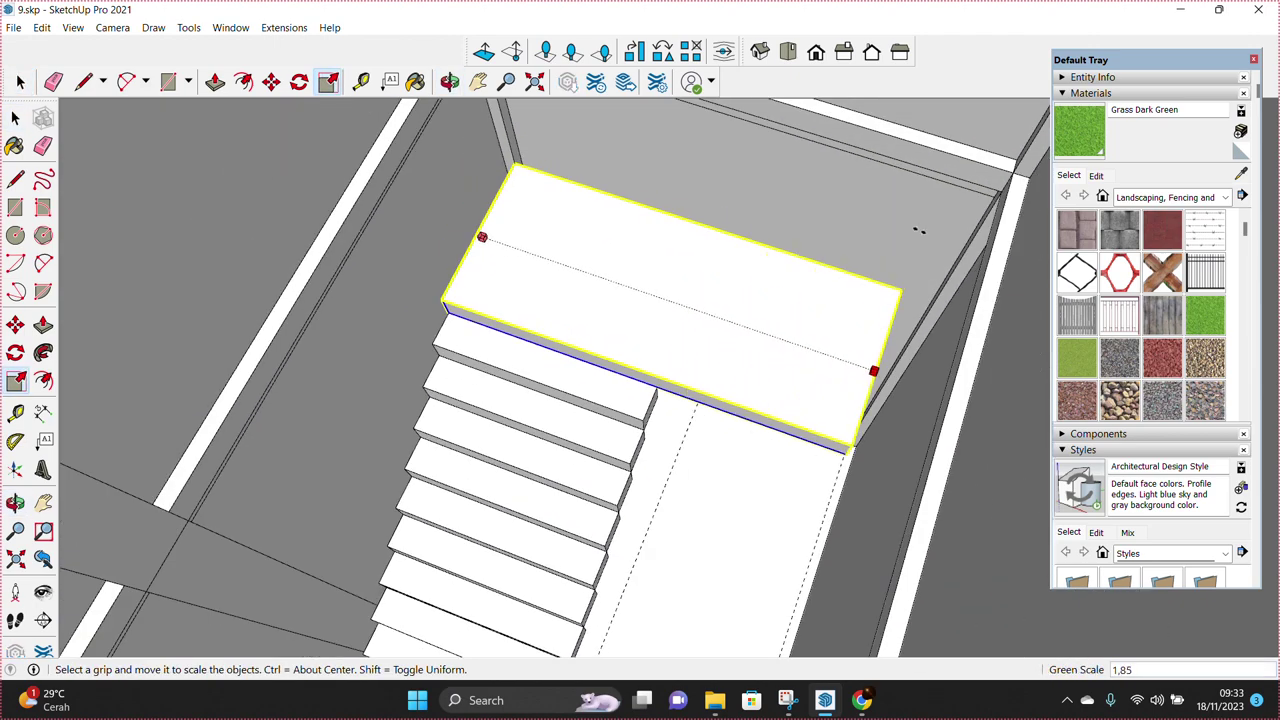
{"action": "mouse_move", "coordinate": [952, 214]}
{"action": "middle_mouse_down"}
{"action": "mouse_move", "coordinate": [806, 309]}
{"action": "mouse_move", "coordinate": [663, 374]}
{"action": "mouse_move", "coordinate": [676, 377]}
{"action": "middle_mouse_up"}
Step: Select a step on the landing and rotate it to face the second flight
{"action": "left_click", "coordinate": [676, 377]}
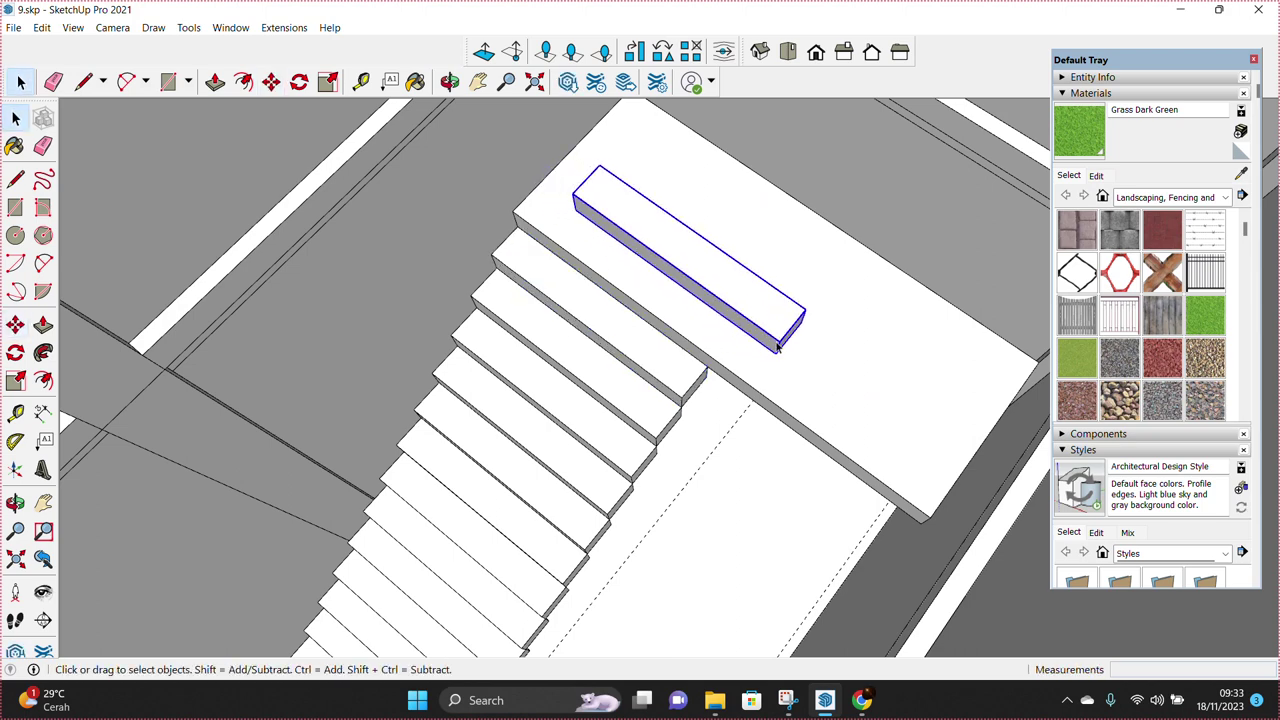
{"action": "key", "text": "q"}
{"action": "left_click", "coordinate": [686, 250]}
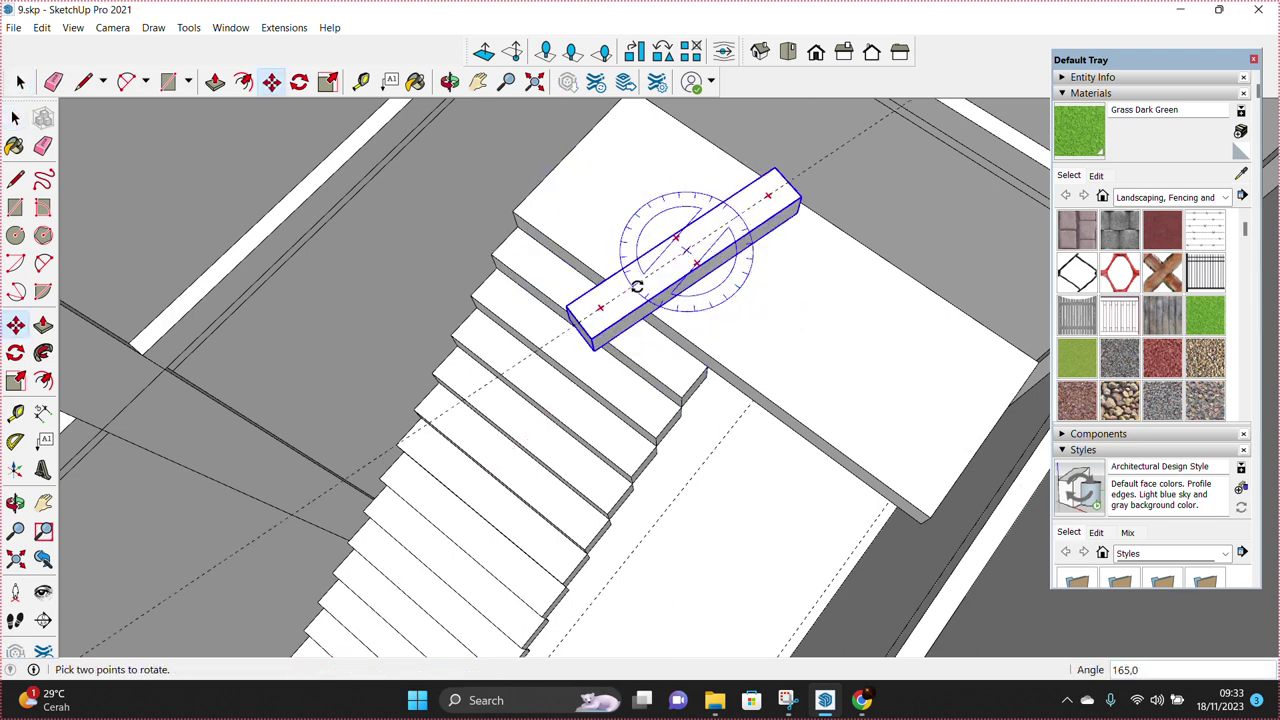
{"action": "key", "text": "m"}
{"action": "scroll", "coordinate": [620, 206], "scroll_direction": "up", "scroll_amount": 3}
{"action": "mouse_move", "coordinate": [800, 450]}
{"action": "middle_mouse_down"}
{"action": "mouse_move", "coordinate": [957, 414]}
{"action": "mouse_move", "coordinate": [649, 369]}
{"action": "middle_mouse_up"}
{"action": "scroll", "coordinate": [701, 326], "scroll_direction": "up", "scroll_amount": 2}
{"action": "mouse_move", "coordinate": [658, 283]}
{"action": "middle_mouse_down"}
{"action": "mouse_move", "coordinate": [855, 365]}
{"action": "mouse_move", "coordinate": [850, 318]}
{"action": "mouse_move", "coordinate": [694, 378]}
{"action": "mouse_move", "coordinate": [714, 342]}
{"action": "mouse_move", "coordinate": [763, 337]}
{"action": "mouse_move", "coordinate": [657, 428]}
{"action": "middle_mouse_up"}
Step: Copy the rotated step with Ctrl-Move and array it *15 to form the second flight
{"action": "left_click", "coordinate": [658, 421]}
{"action": "key", "text": "ctrl"}
{"action": "type", "text": "*15"}
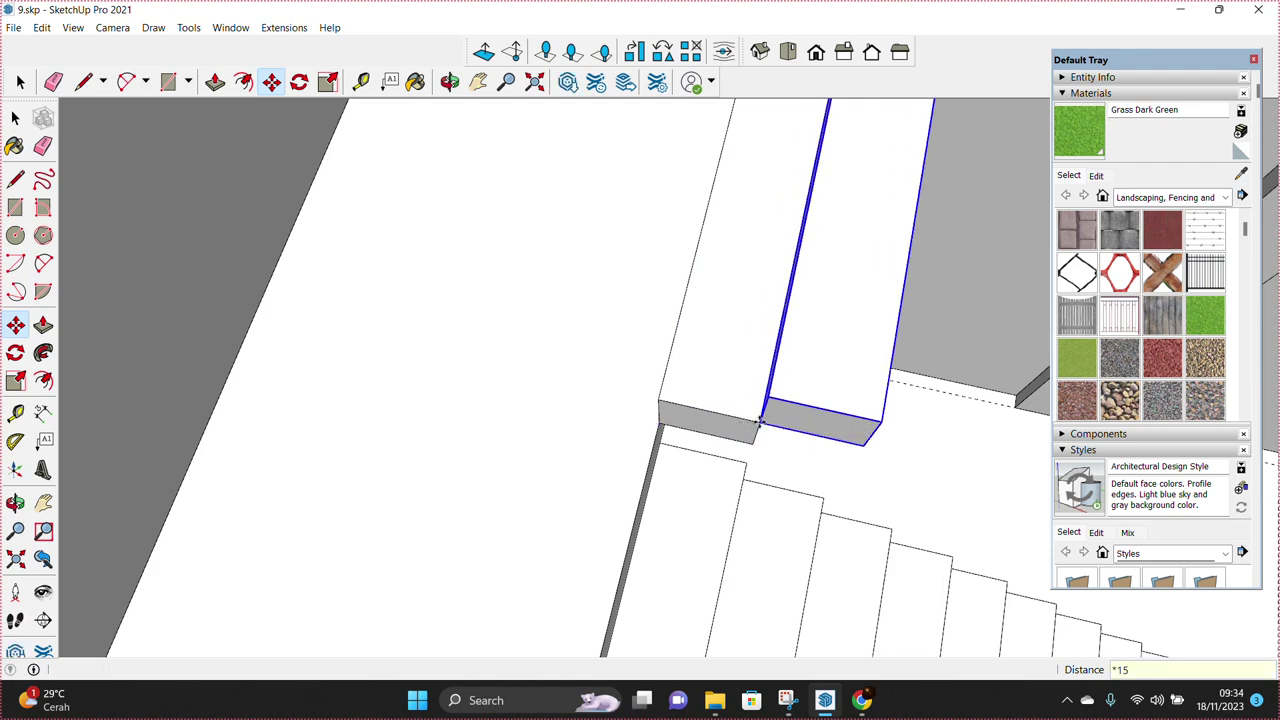
{"action": "key", "text": "Return"}
{"action": "key", "text": "space"}
{"action": "scroll", "coordinate": [772, 450], "scroll_direction": "down", "scroll_amount": 5}
{"action": "mouse_move", "coordinate": [772, 450]}
{"action": "middle_mouse_down"}
{"action": "mouse_move", "coordinate": [910, 546]}
{"action": "mouse_move", "coordinate": [781, 527]}
{"action": "mouse_move", "coordinate": [960, 460]}
{"action": "mouse_move", "coordinate": [890, 327]}
{"action": "mouse_move", "coordinate": [776, 270]}
{"action": "middle_mouse_up"}
{"action": "scroll", "coordinate": [803, 517], "scroll_direction": "up", "scroll_amount": 3}
{"action": "scroll", "coordinate": [960, 460], "scroll_direction": "up", "scroll_amount": 2}
{"action": "key", "text": "r"}
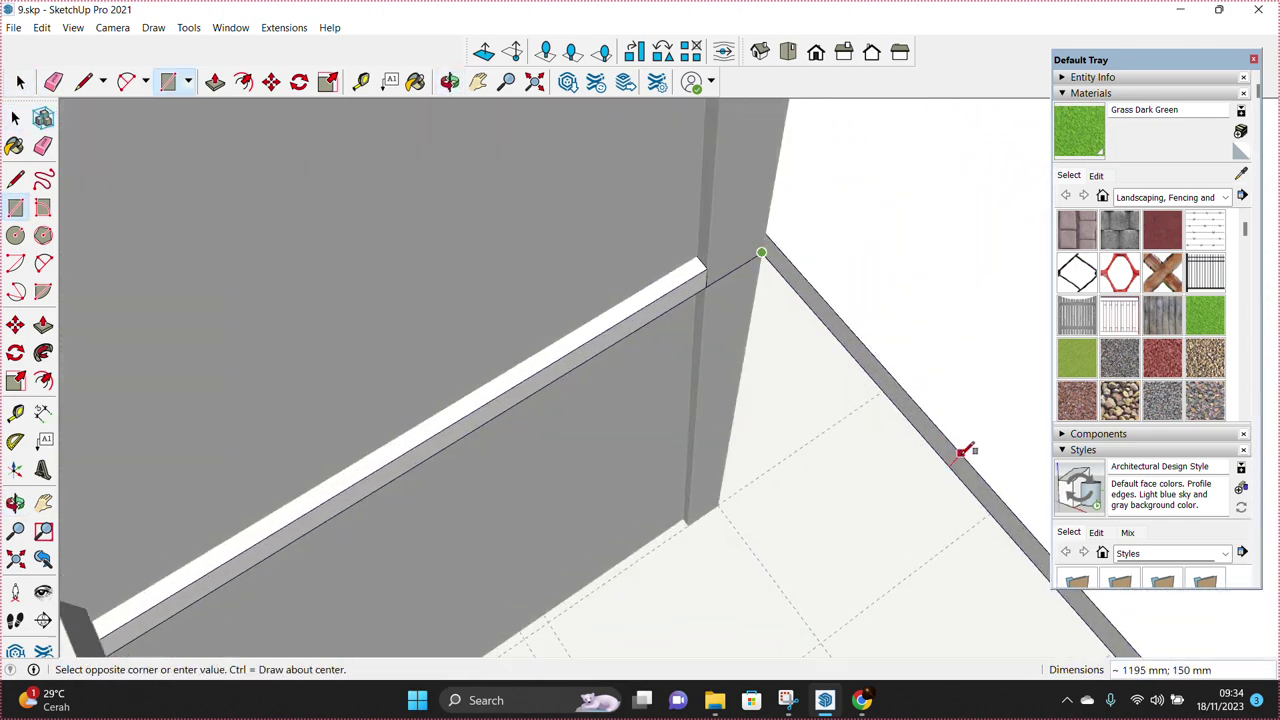
Step: Draw a thin rectangle along the landing edge and raise it into a strip
{"action": "mouse_move", "coordinate": [930, 435]}
{"action": "middle_mouse_down"}
{"action": "mouse_move", "coordinate": [737, 531]}
{"action": "mouse_move", "coordinate": [563, 554]}
{"action": "mouse_move", "coordinate": [600, 477]}
{"action": "mouse_move", "coordinate": [614, 514]}
{"action": "mouse_move", "coordinate": [686, 583]}
{"action": "mouse_move", "coordinate": [646, 509]}
{"action": "mouse_move", "coordinate": [672, 508]}
{"action": "middle_mouse_up"}
{"action": "scroll", "coordinate": [672, 508], "scroll_direction": "up", "scroll_amount": 2}
{"action": "key", "text": "p"}
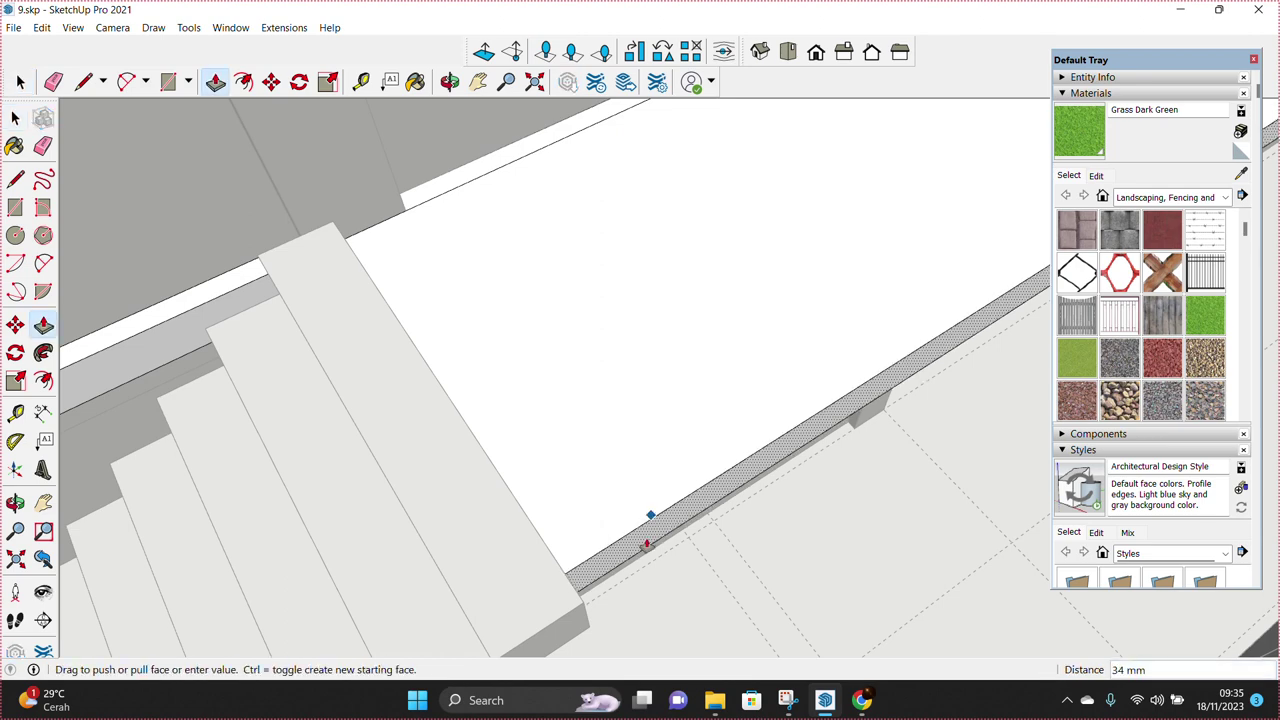
{"action": "left_click", "coordinate": [650, 518]}
{"action": "left_click", "coordinate": [578, 614]}
{"action": "key", "text": "space"}
Step: Bring up the context menu on the stair and landing components to reach Make Unique
{"action": "mouse_move", "coordinate": [591, 591]}
{"action": "middle_mouse_down"}
{"action": "mouse_move", "coordinate": [617, 563]}
{"action": "mouse_move", "coordinate": [576, 513]}
{"action": "mouse_move", "coordinate": [570, 541]}
{"action": "middle_mouse_up"}
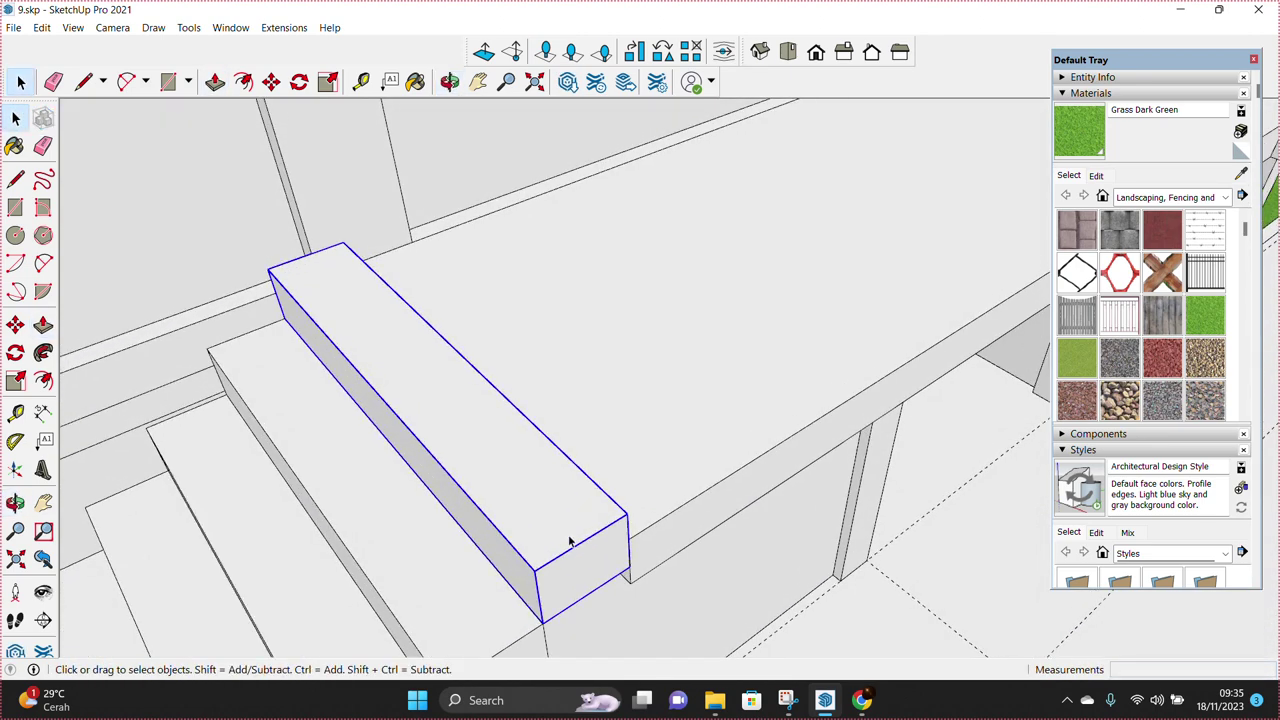
{"action": "right_click", "coordinate": [566, 521]}
{"action": "left_click", "coordinate": [634, 225]}
{"action": "mouse_move", "coordinate": [634, 222]}
{"action": "middle_mouse_down"}
{"action": "mouse_move", "coordinate": [511, 554]}
{"action": "mouse_move", "coordinate": [517, 477]}
{"action": "mouse_move", "coordinate": [428, 418]}
{"action": "mouse_move", "coordinate": [315, 371]}
{"action": "mouse_move", "coordinate": [629, 363]}
{"action": "mouse_move", "coordinate": [749, 406]}
{"action": "mouse_move", "coordinate": [763, 391]}
{"action": "mouse_move", "coordinate": [751, 343]}
{"action": "middle_mouse_up"}
{"action": "right_click", "coordinate": [753, 345]}
{"action": "middle_click_drag", "start_coordinate": [700, 402], "coordinate": [420, 405]}
{"action": "right_click", "coordinate": [390, 400]}
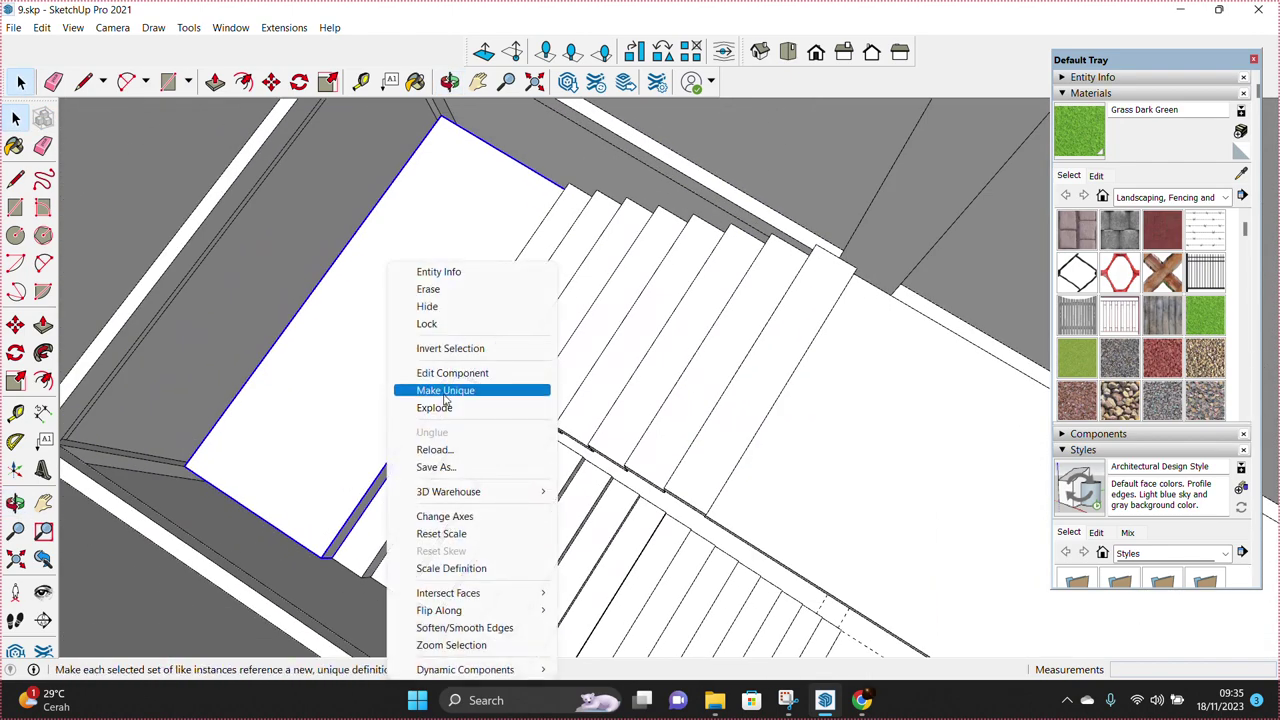
Step: Make the landing component unique and bring the stair base into view
{"action": "left_click", "coordinate": [443, 397]}
{"action": "middle_click_drag", "start_coordinate": [443, 397], "coordinate": [580, 517]}
{"action": "scroll", "coordinate": [580, 517], "scroll_direction": "up", "scroll_amount": 5}
{"action": "middle_click_drag", "start_coordinate": [709, 586], "coordinate": [357, 422]}
{"action": "scroll", "coordinate": [357, 422], "scroll_direction": "up", "scroll_amount": 3}
{"action": "scroll", "coordinate": [386, 494], "scroll_direction": "up", "scroll_amount": 3}
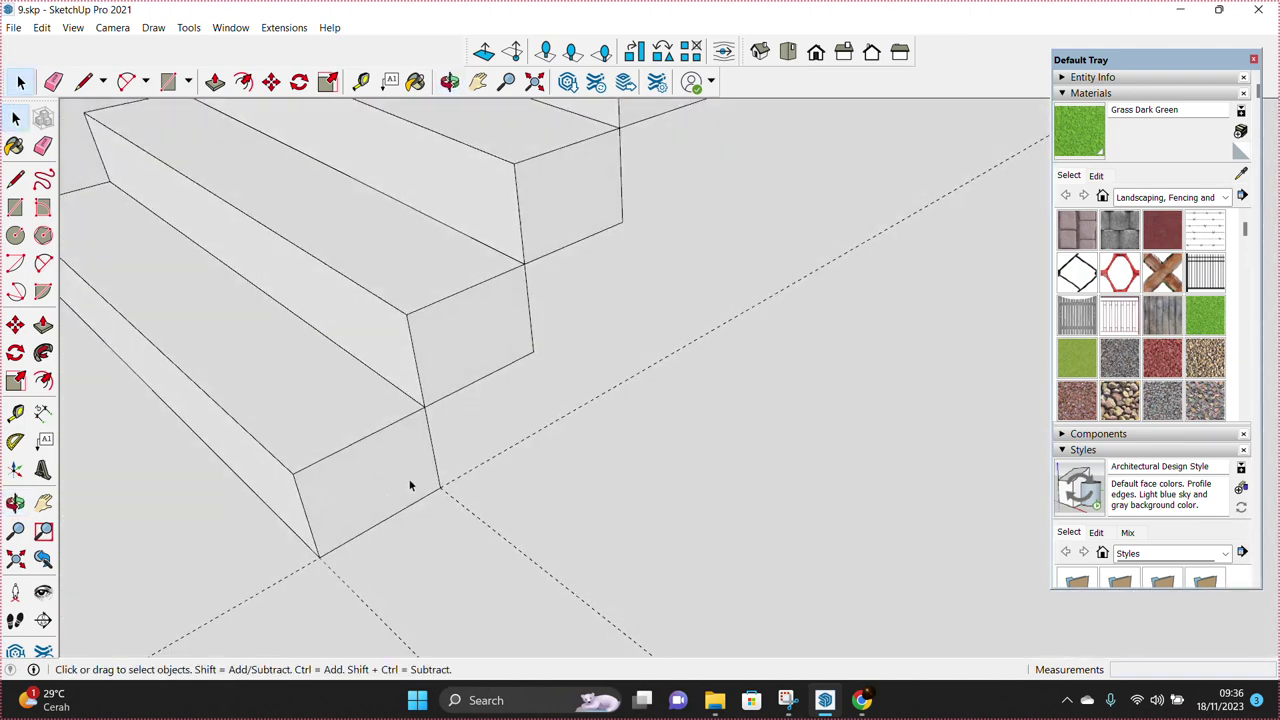
{"action": "scroll", "coordinate": [409, 471], "scroll_direction": "up", "scroll_amount": 3}
{"action": "scroll", "coordinate": [432, 498], "scroll_direction": "up", "scroll_amount": 1}
{"action": "mouse_move", "coordinate": [432, 498]}
{"action": "middle_mouse_down"}
{"action": "mouse_move", "coordinate": [351, 429]}
{"action": "mouse_move", "coordinate": [455, 395]}
{"action": "middle_mouse_up"}
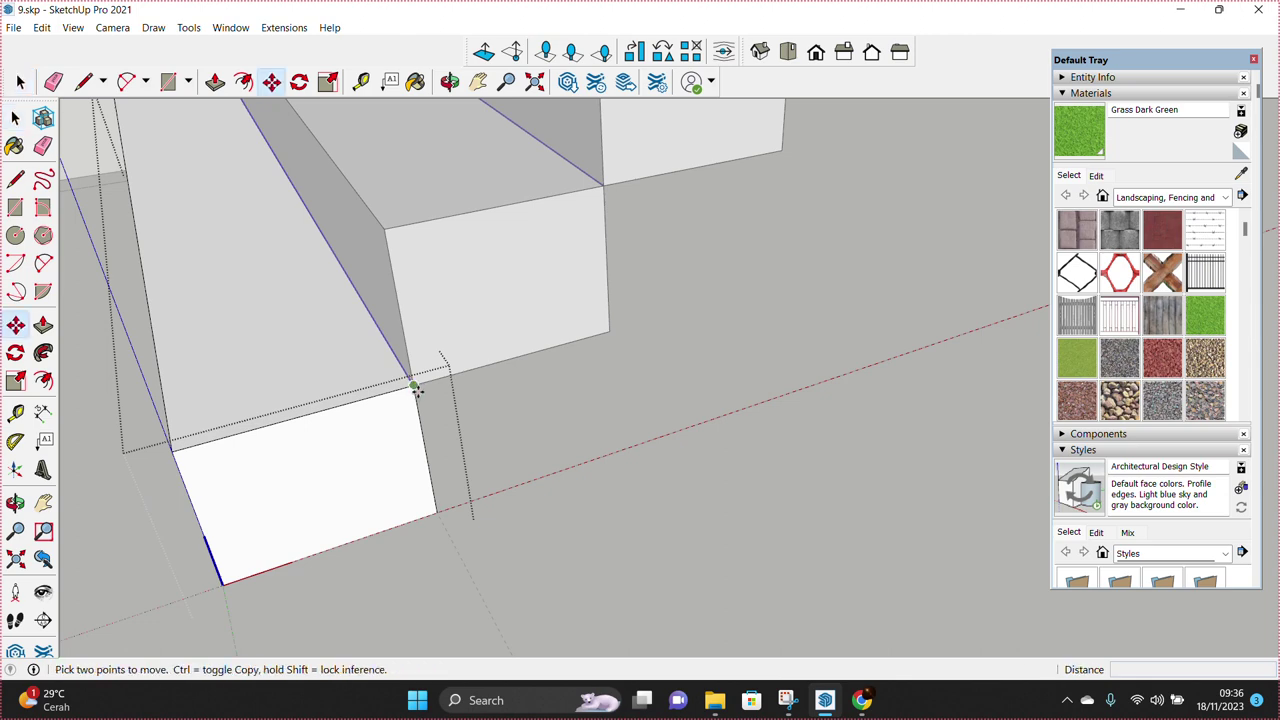
{"action": "mouse_move", "coordinate": [610, 332]}
{"action": "middle_mouse_down"}
{"action": "mouse_move", "coordinate": [537, 394]}
{"action": "mouse_move", "coordinate": [534, 486]}
{"action": "mouse_move", "coordinate": [603, 520]}
{"action": "mouse_move", "coordinate": [651, 566]}
{"action": "mouse_move", "coordinate": [769, 500]}
{"action": "mouse_move", "coordinate": [809, 460]}
{"action": "mouse_move", "coordinate": [926, 514]}
{"action": "mouse_move", "coordinate": [720, 623]}
{"action": "middle_mouse_up"}
{"action": "key", "text": "space"}
{"action": "scroll", "coordinate": [651, 566], "scroll_direction": "down", "scroll_amount": 3}
{"action": "scroll", "coordinate": [711, 551], "scroll_direction": "up", "scroll_amount": 3}
{"action": "middle_click_drag", "start_coordinate": [711, 551], "coordinate": [946, 360]}
{"action": "scroll", "coordinate": [786, 470], "scroll_direction": "up", "scroll_amount": 1}
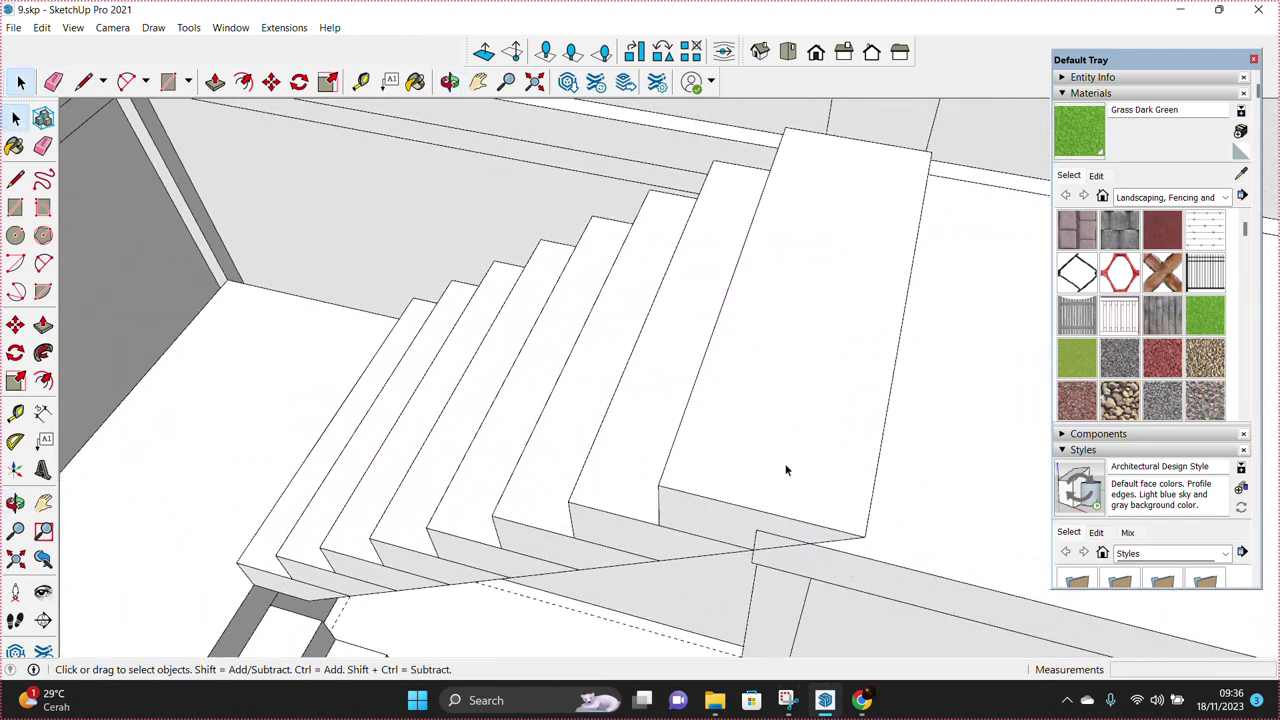
Step: Make the top step unique, edit it and push its face back
{"action": "left_click", "coordinate": [786, 470]}
{"action": "middle_click_drag", "start_coordinate": [786, 470], "coordinate": [866, 429]}
{"action": "scroll", "coordinate": [823, 320], "scroll_direction": "up", "scroll_amount": 2}
{"action": "right_click", "coordinate": [822, 322]}
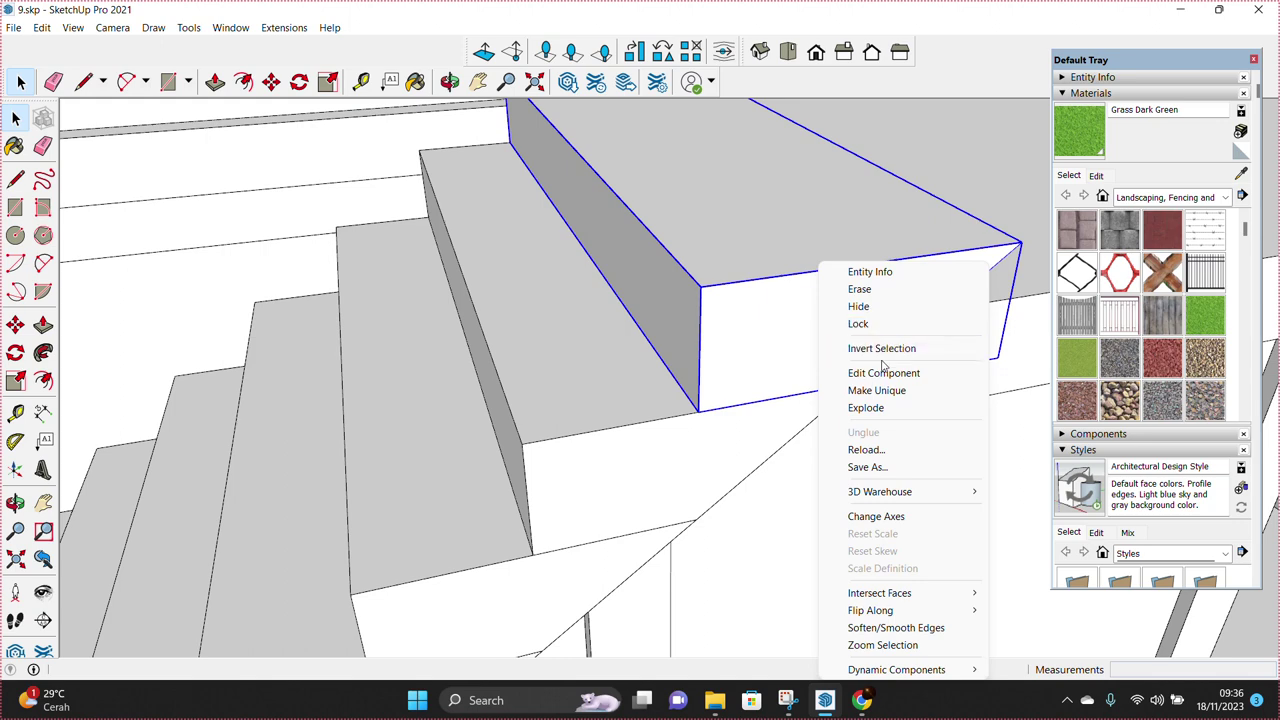
{"action": "left_click", "coordinate": [879, 391]}
{"action": "double_click", "coordinate": [835, 322]}
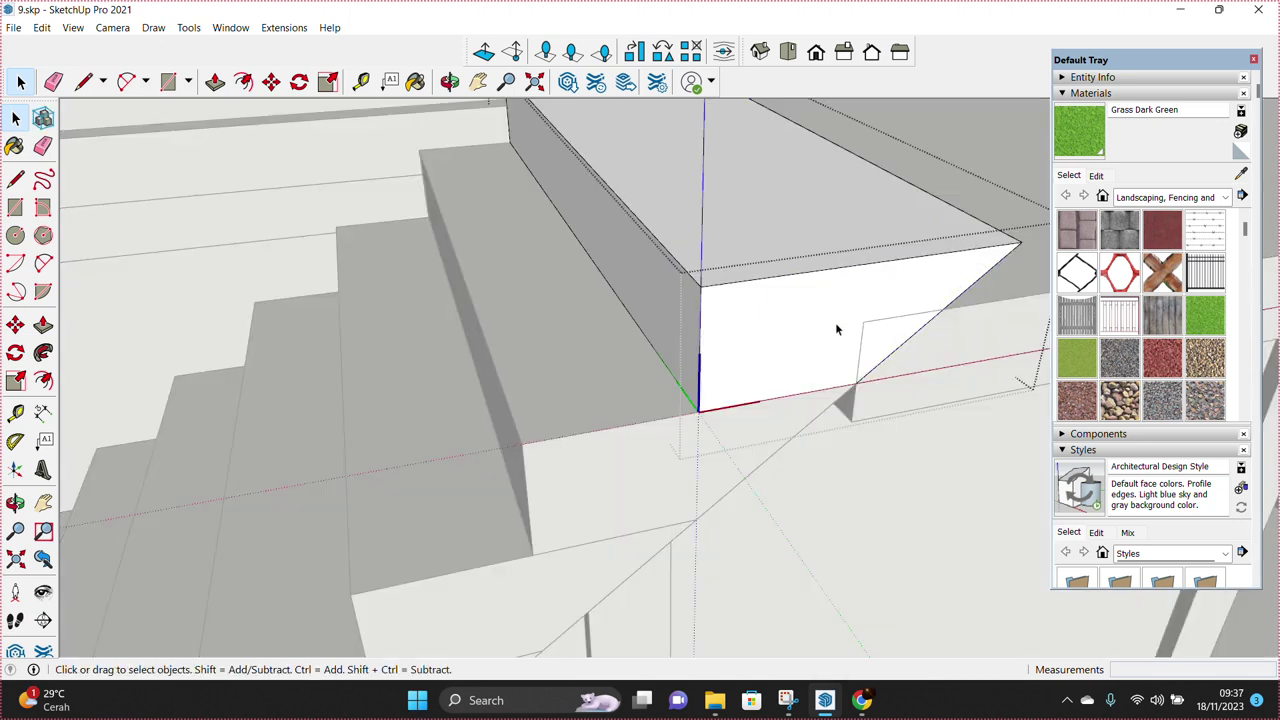
{"action": "key", "text": "l"}
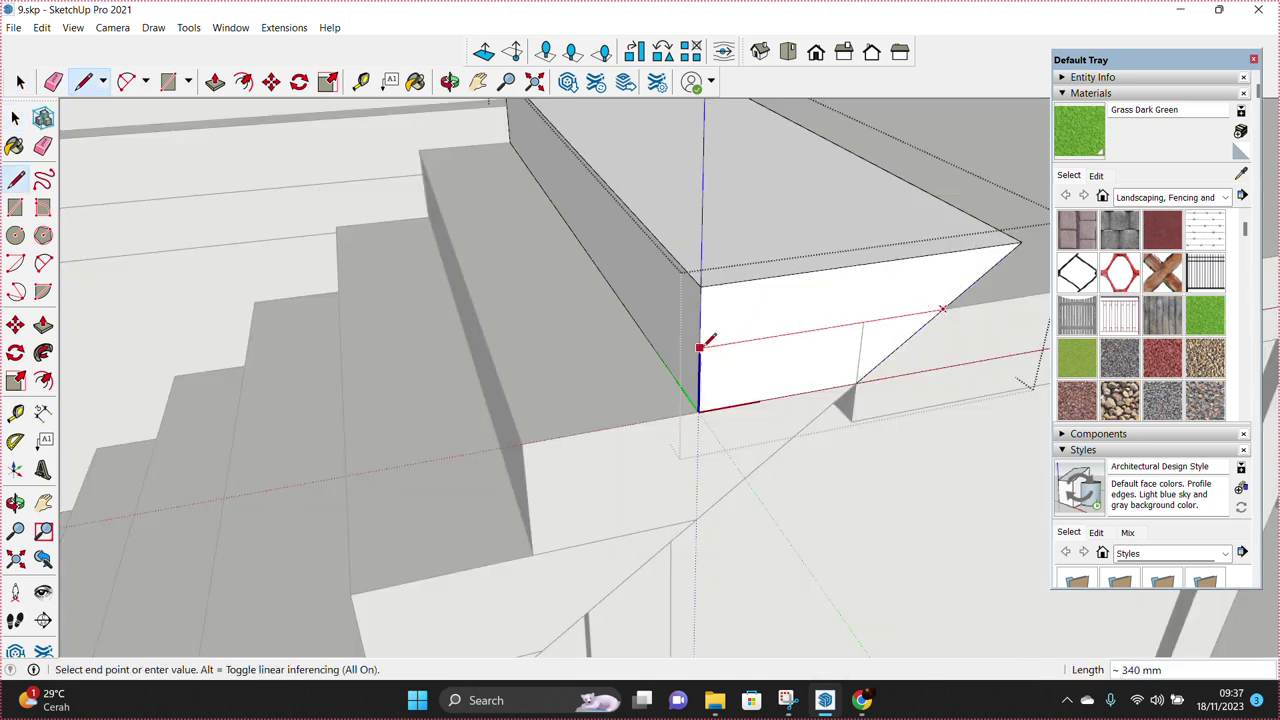
{"action": "key", "text": "p"}
{"action": "left_click", "coordinate": [745, 337]}
{"action": "middle_click_drag", "start_coordinate": [677, 263], "coordinate": [686, 323]}
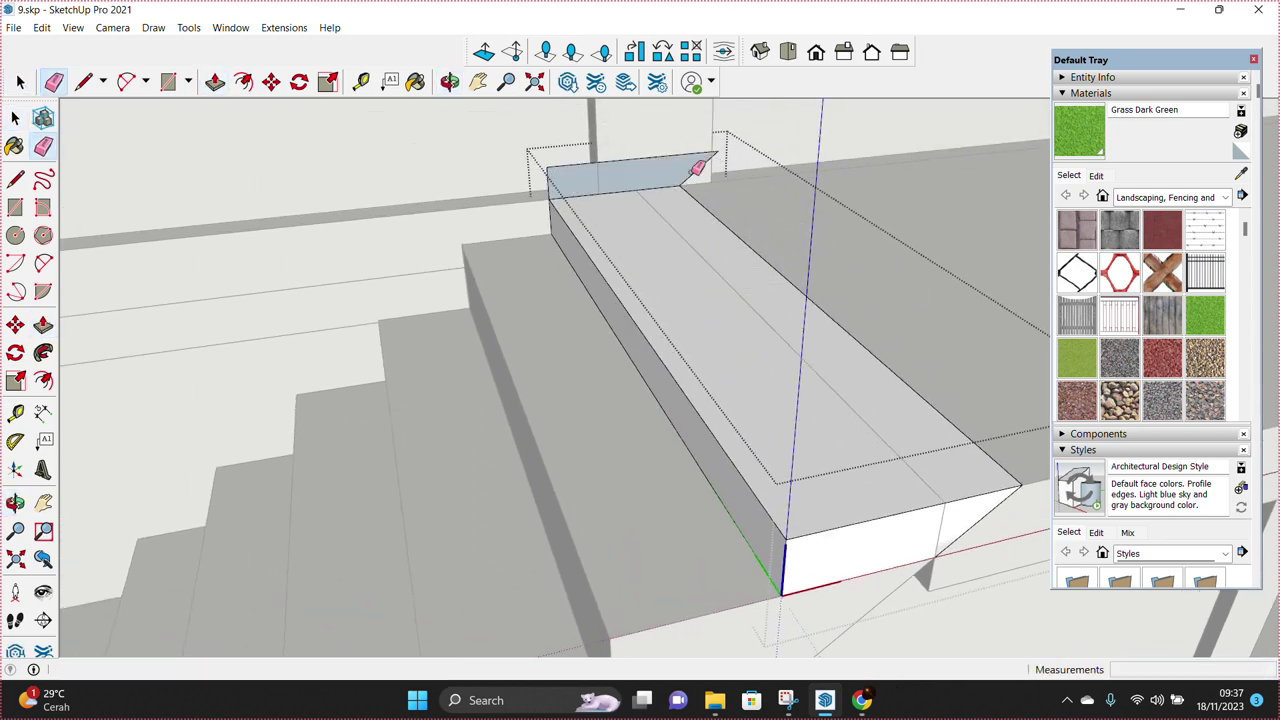
{"action": "key", "text": "space"}
Step: Pull the stair block's end face outward to extend it
{"action": "mouse_move", "coordinate": [545, 178]}
{"action": "middle_mouse_down"}
{"action": "mouse_move", "coordinate": [694, 286]}
{"action": "mouse_move", "coordinate": [823, 420]}
{"action": "middle_mouse_up"}
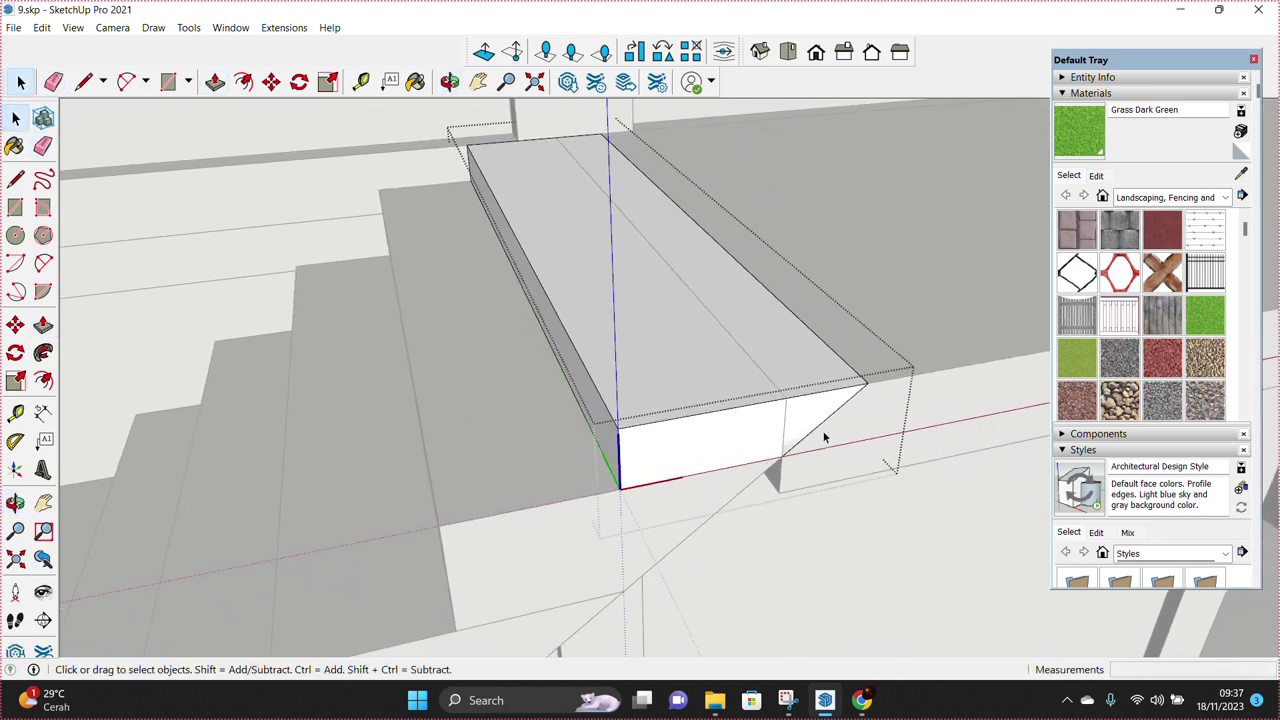
{"action": "scroll", "coordinate": [757, 429], "scroll_direction": "up", "scroll_amount": 3}
{"action": "scroll", "coordinate": [758, 430], "scroll_direction": "up", "scroll_amount": 2}
{"action": "scroll", "coordinate": [758, 430], "scroll_direction": "up", "scroll_amount": 2}
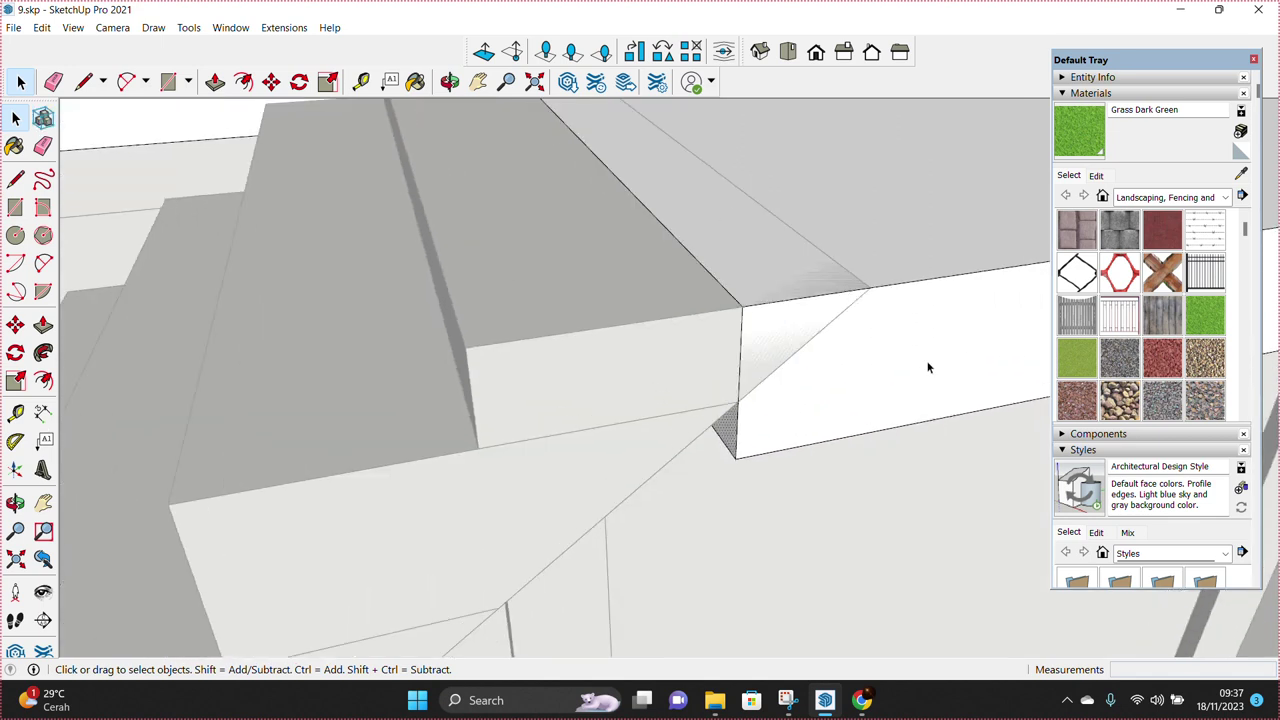
{"action": "left_click", "coordinate": [724, 447]}
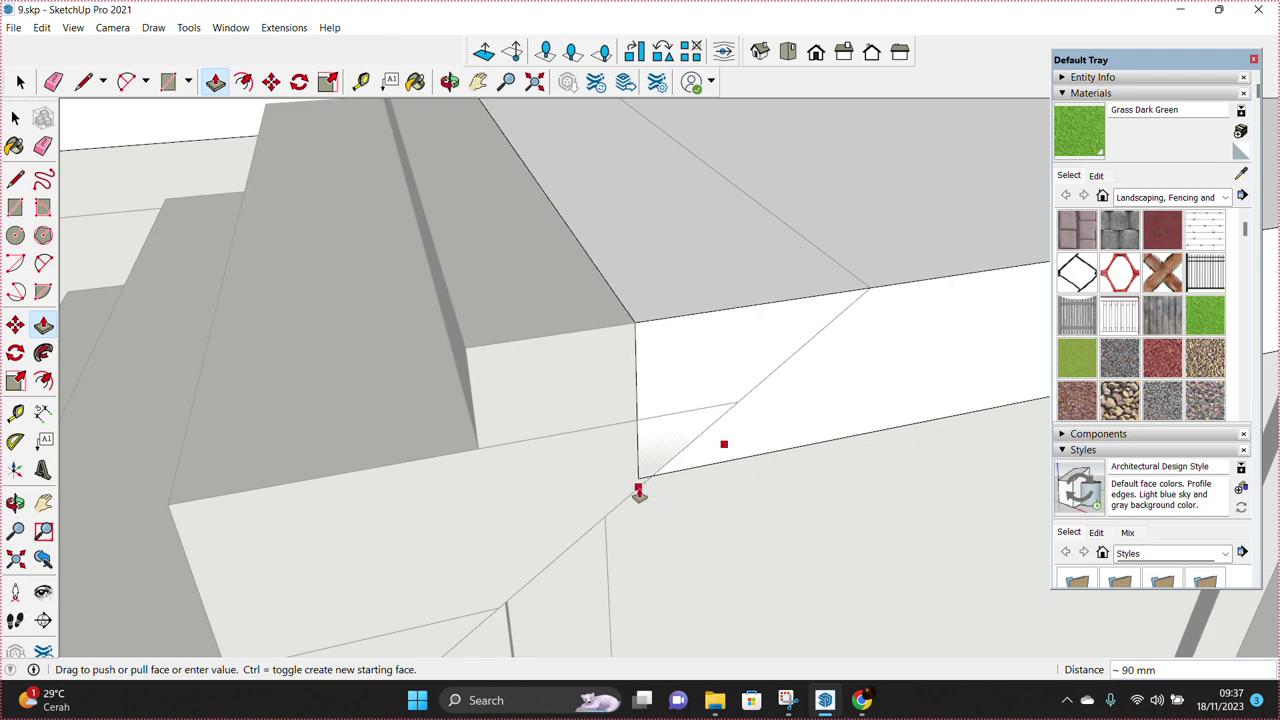
{"action": "left_click", "coordinate": [647, 470]}
{"action": "key", "text": "space"}
{"action": "mouse_move", "coordinate": [647, 470]}
{"action": "middle_mouse_down"}
{"action": "mouse_move", "coordinate": [654, 408]}
{"action": "mouse_move", "coordinate": [654, 505]}
{"action": "mouse_move", "coordinate": [697, 471]}
{"action": "mouse_move", "coordinate": [529, 503]}
{"action": "middle_mouse_up"}
{"action": "scroll", "coordinate": [189, 423], "scroll_direction": "up", "scroll_amount": 3}
{"action": "middle_click_drag", "start_coordinate": [189, 423], "coordinate": [434, 440]}
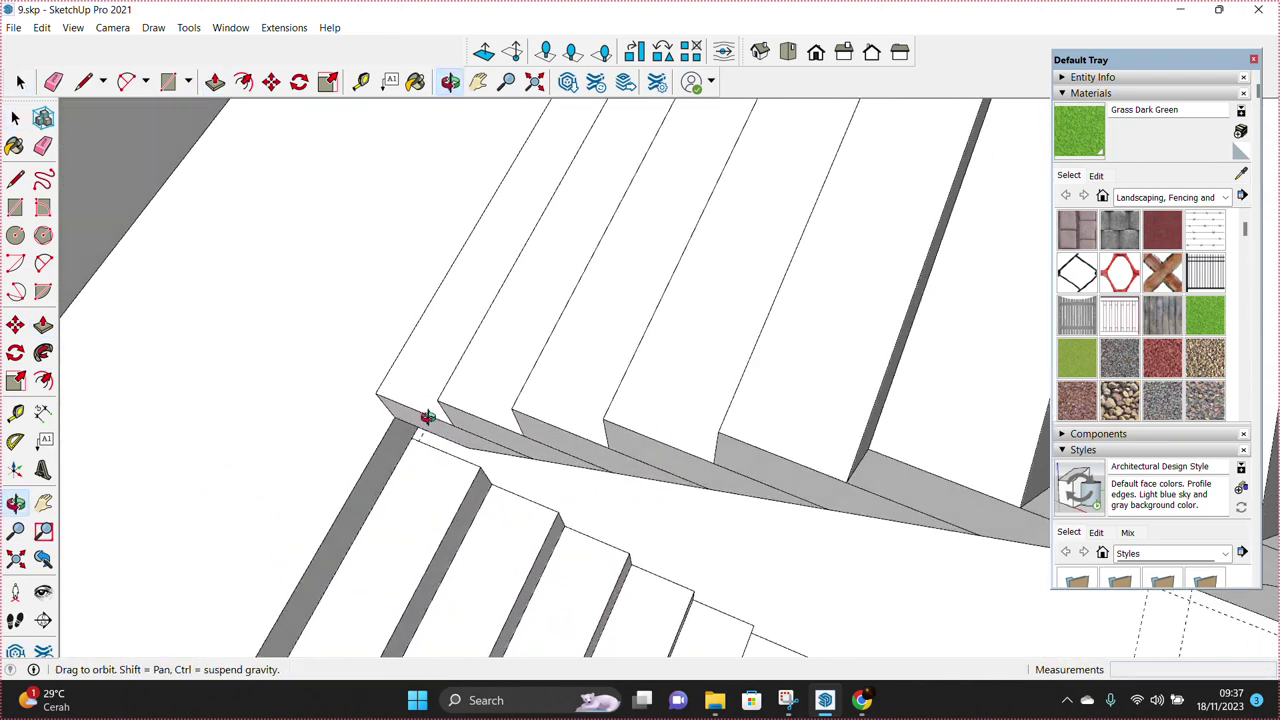
{"action": "scroll", "coordinate": [434, 334], "scroll_direction": "up", "scroll_amount": 3}
{"action": "mouse_move", "coordinate": [434, 334]}
{"action": "middle_mouse_down"}
{"action": "mouse_move", "coordinate": [443, 255]}
{"action": "mouse_move", "coordinate": [446, 344]}
{"action": "middle_mouse_up"}
{"action": "scroll", "coordinate": [446, 344], "scroll_direction": "up", "scroll_amount": 2}
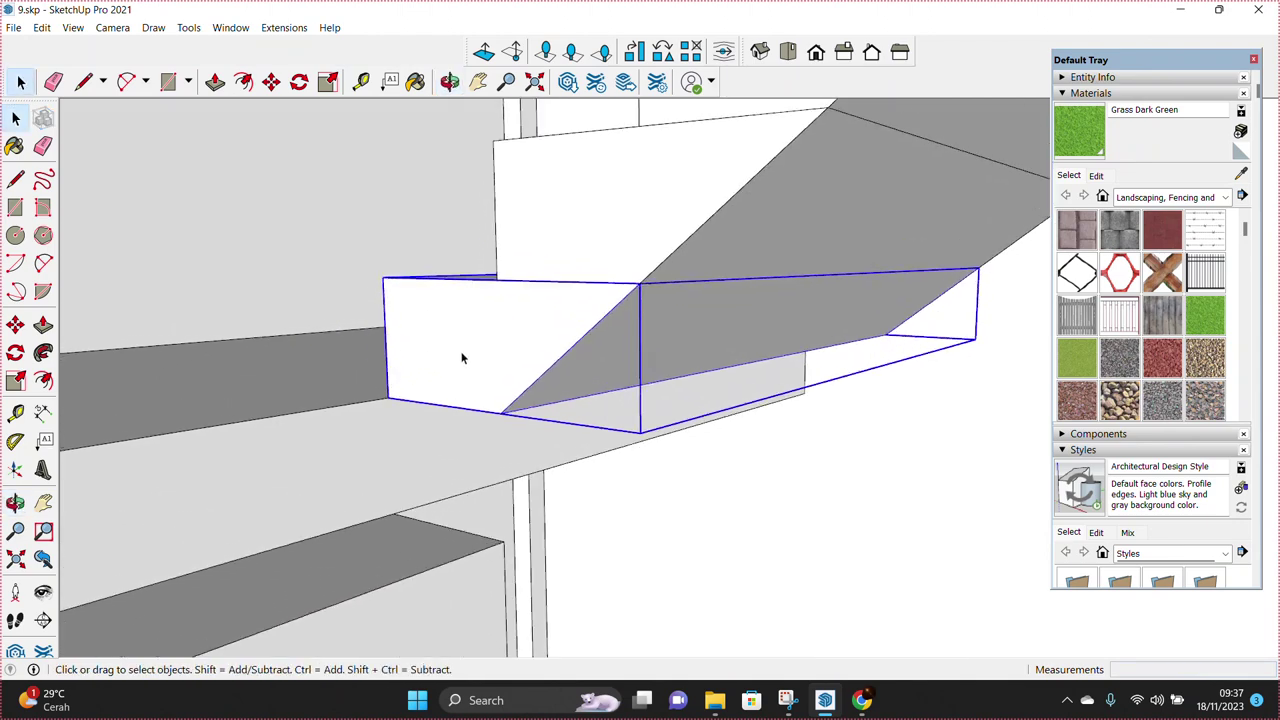
Step: Make the landing block unique and lower its corner about 103 mm into a sloped slab
{"action": "right_click", "coordinate": [462, 370]}
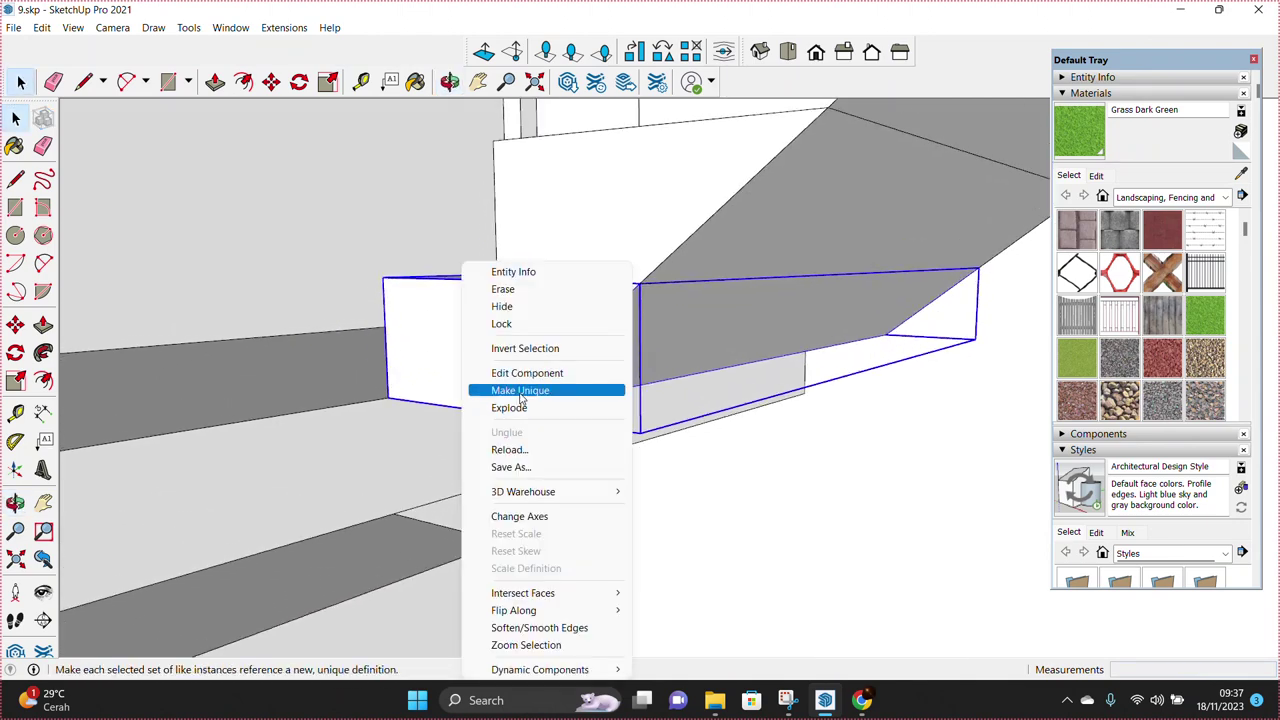
{"action": "left_click", "coordinate": [520, 399]}
{"action": "double_click", "coordinate": [440, 401]}
{"action": "middle_click_drag", "start_coordinate": [440, 401], "coordinate": [439, 352]}
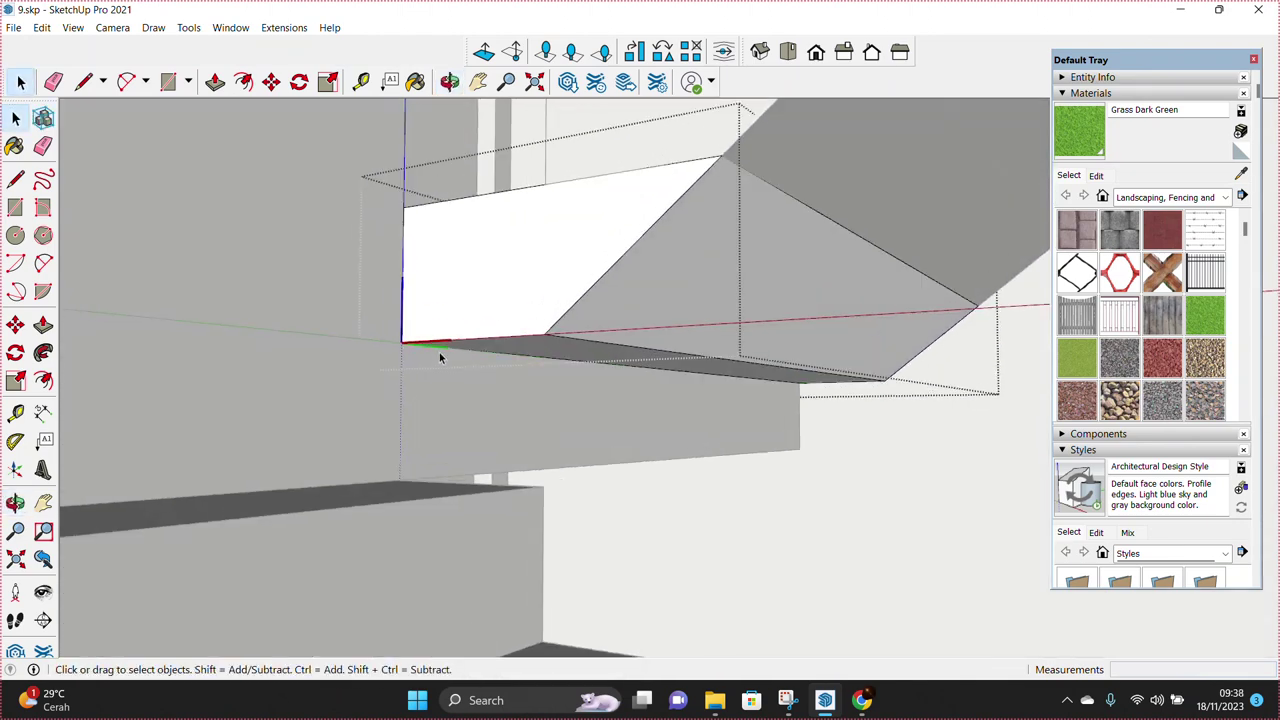
{"action": "left_click", "coordinate": [403, 340]}
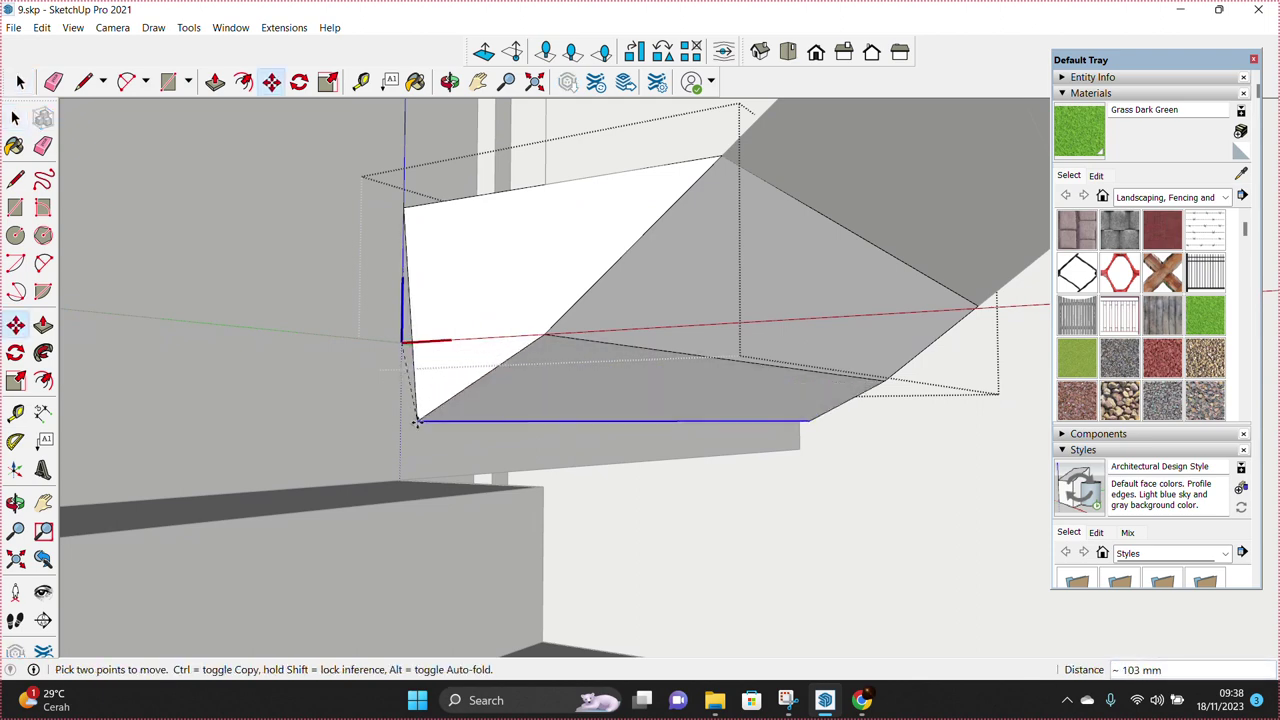
{"action": "middle_click_drag", "start_coordinate": [420, 474], "coordinate": [488, 456]}
{"action": "key", "text": "m"}
{"action": "key", "text": "space"}
{"action": "scroll", "coordinate": [540, 415], "scroll_direction": "up", "scroll_amount": 3}
{"action": "scroll", "coordinate": [390, 422], "scroll_direction": "up", "scroll_amount": 3}
{"action": "mouse_move", "coordinate": [390, 422]}
{"action": "middle_mouse_down"}
{"action": "mouse_move", "coordinate": [223, 266]}
{"action": "mouse_move", "coordinate": [563, 603]}
{"action": "mouse_move", "coordinate": [563, 523]}
{"action": "mouse_move", "coordinate": [613, 458]}
{"action": "mouse_move", "coordinate": [583, 340]}
{"action": "mouse_move", "coordinate": [457, 425]}
{"action": "mouse_move", "coordinate": [591, 446]}
{"action": "mouse_move", "coordinate": [409, 491]}
{"action": "mouse_move", "coordinate": [431, 477]}
{"action": "middle_mouse_up"}
{"action": "scroll", "coordinate": [418, 488], "scroll_direction": "up", "scroll_amount": 2}
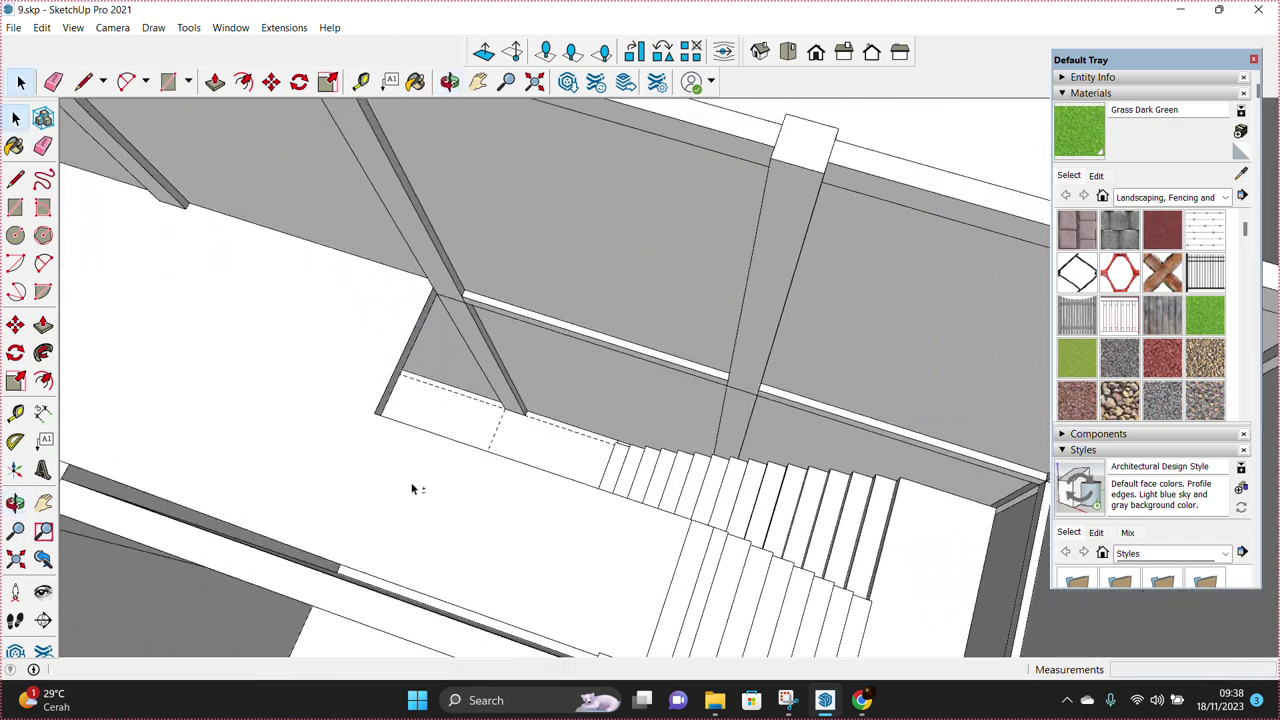
Step: Draw a rectangle at the wall corner and extrude it as a strip along the stairwell edge
{"action": "scroll", "coordinate": [371, 266], "scroll_direction": "up", "scroll_amount": 2}
{"action": "scroll", "coordinate": [391, 209], "scroll_direction": "up", "scroll_amount": 2}
{"action": "scroll", "coordinate": [440, 189], "scroll_direction": "up", "scroll_amount": 1}
{"action": "scroll", "coordinate": [442, 177], "scroll_direction": "up", "scroll_amount": 1}
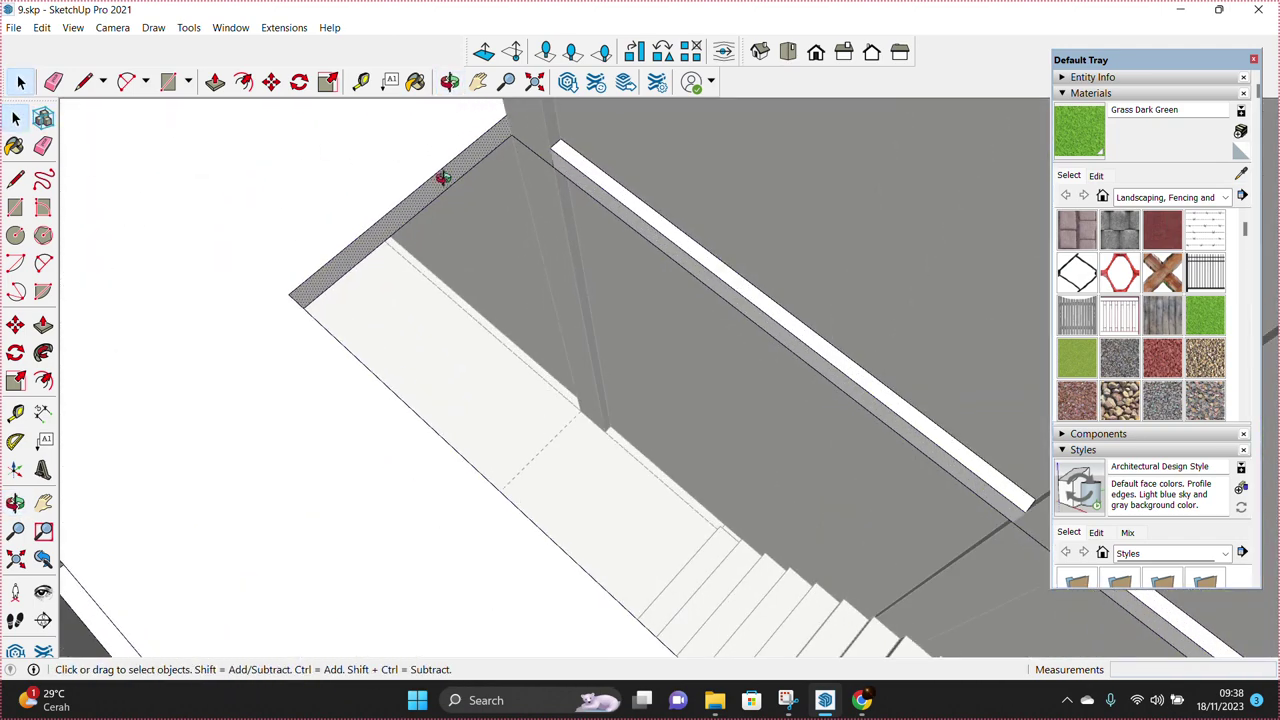
{"action": "middle_click_drag", "start_coordinate": [456, 194], "coordinate": [479, 166]}
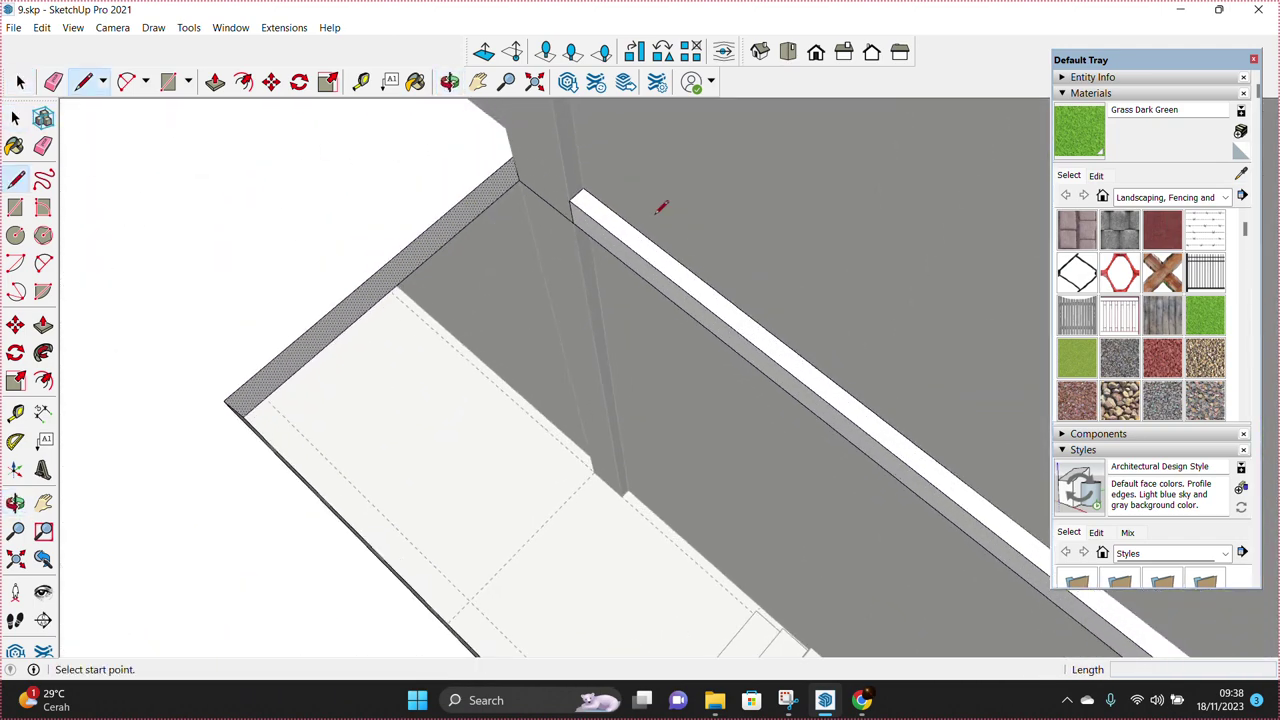
{"action": "key", "text": "r"}
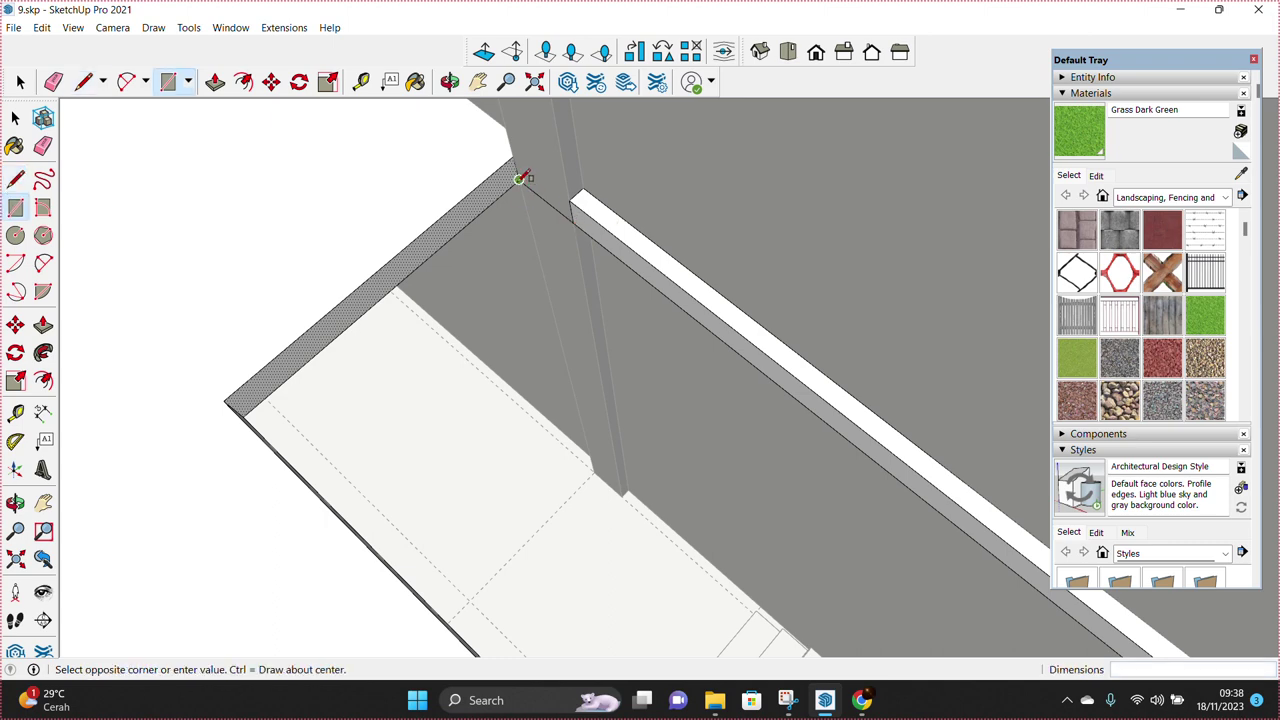
{"action": "left_click", "coordinate": [519, 180]}
{"action": "key", "text": "space"}
{"action": "left_click", "coordinate": [371, 375]}
{"action": "key", "text": "Delete"}
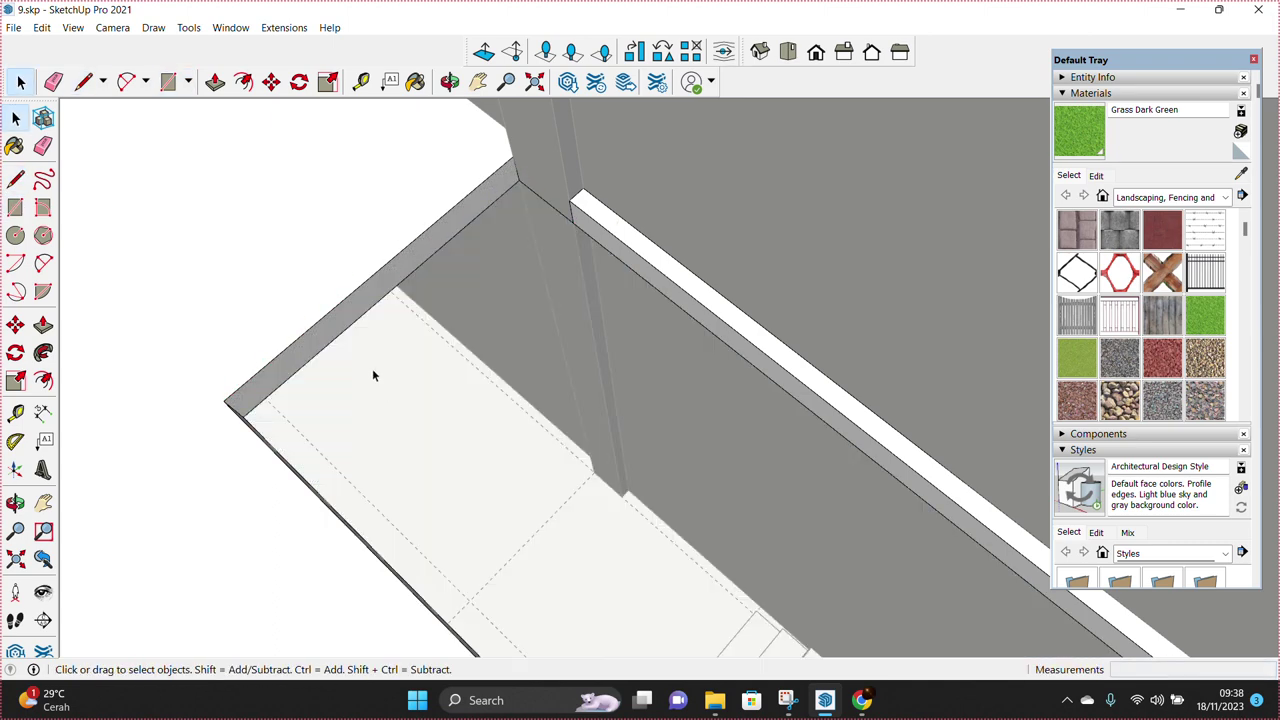
{"action": "left_click_drag", "start_coordinate": [366, 303], "coordinate": [581, 588]}
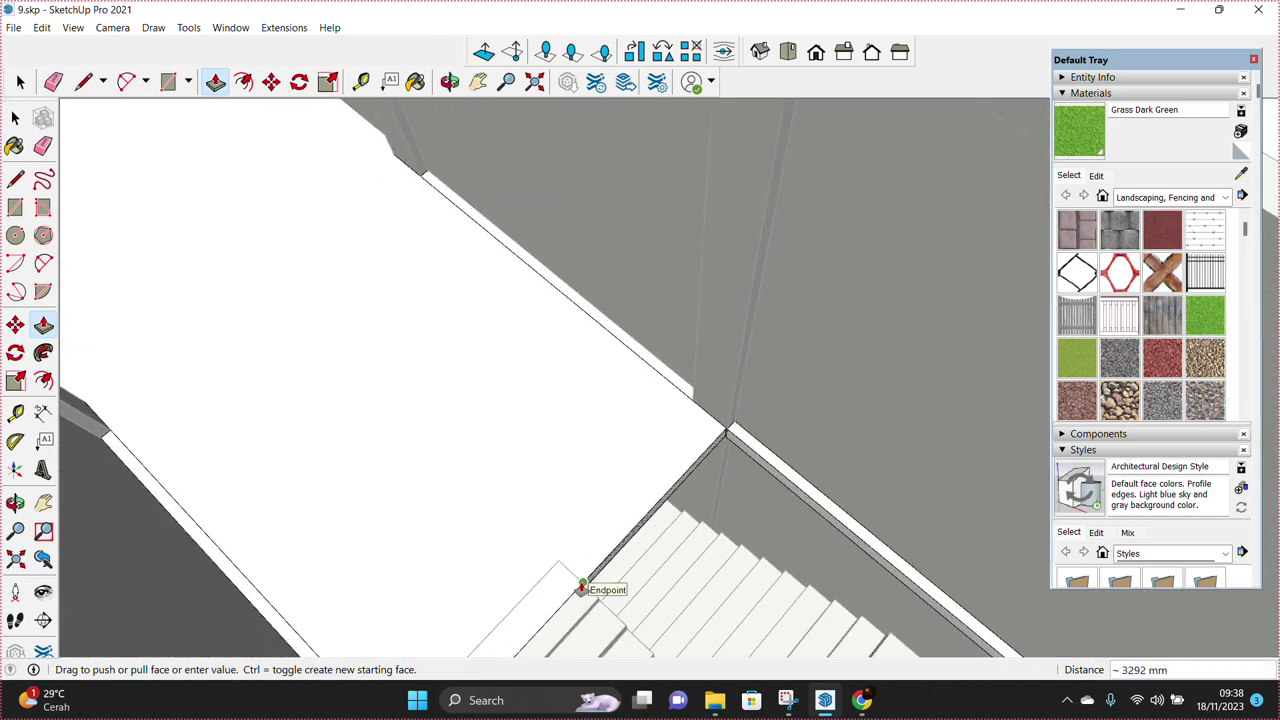
{"action": "key", "text": "space"}
Step: Open the stair slab component for editing
{"action": "middle_click_drag", "start_coordinate": [581, 588], "coordinate": [491, 569]}
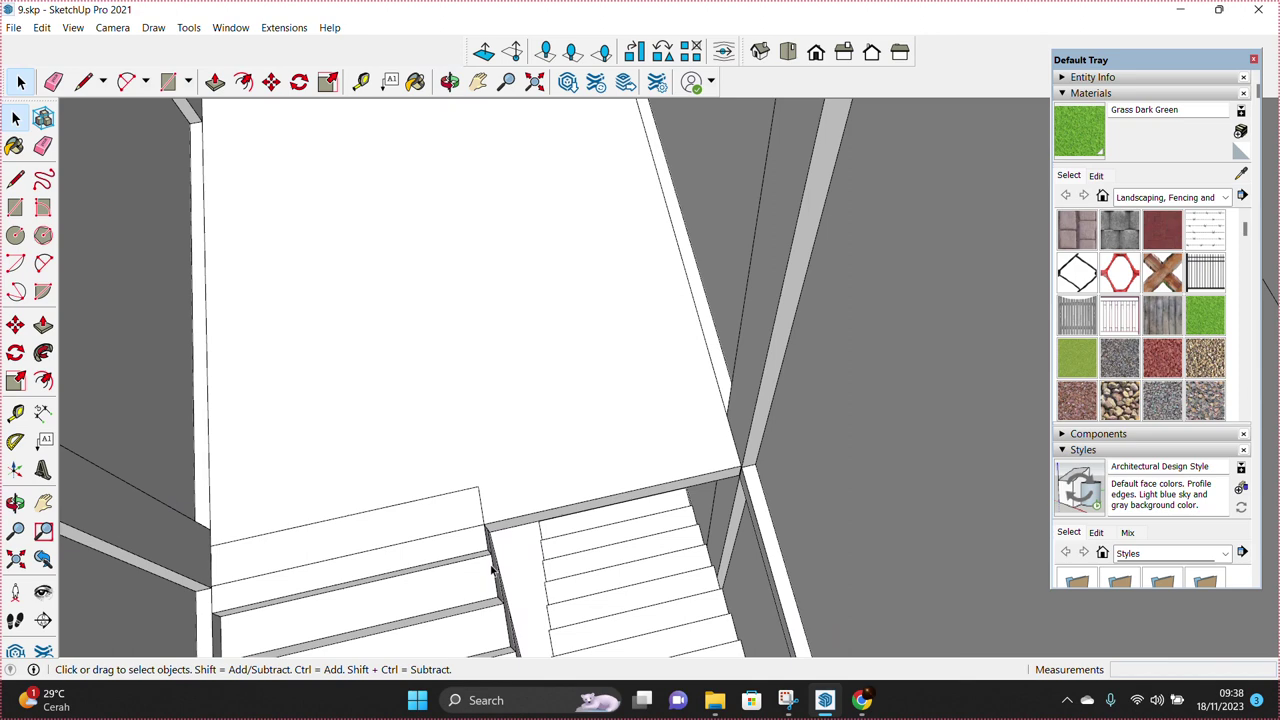
{"action": "scroll", "coordinate": [491, 569], "scroll_direction": "up", "scroll_amount": 2}
{"action": "scroll", "coordinate": [520, 523], "scroll_direction": "up", "scroll_amount": 2}
{"action": "mouse_move", "coordinate": [508, 523]}
{"action": "middle_mouse_down"}
{"action": "mouse_move", "coordinate": [306, 271]}
{"action": "mouse_move", "coordinate": [321, 351]}
{"action": "mouse_move", "coordinate": [429, 409]}
{"action": "middle_mouse_up"}
{"action": "left_click", "coordinate": [431, 413]}
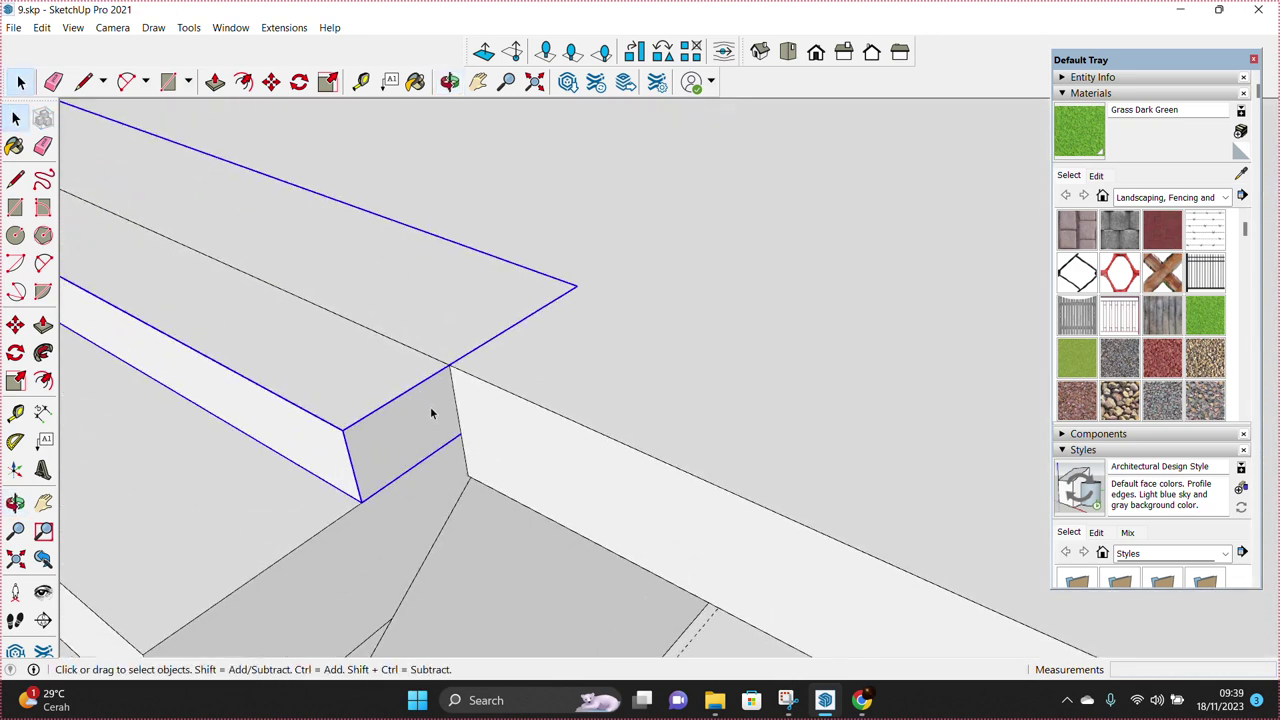
{"action": "right_click", "coordinate": [437, 414]}
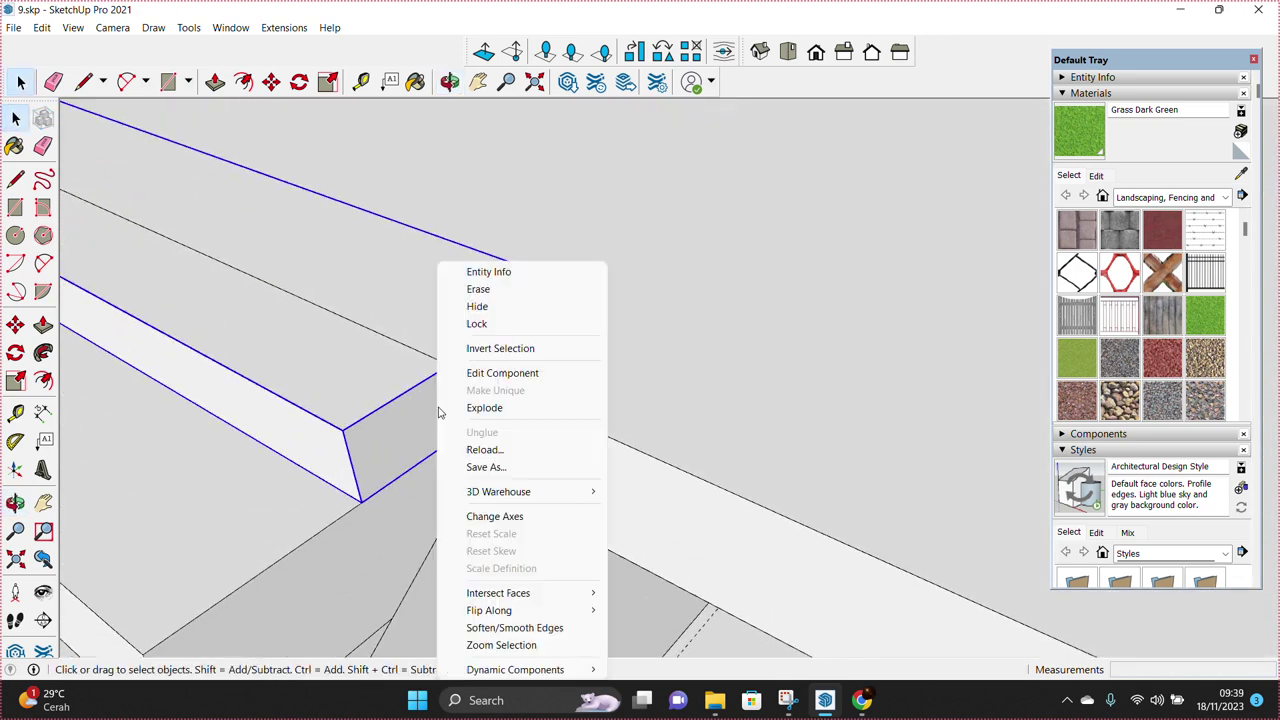
{"action": "left_click", "coordinate": [500, 374]}
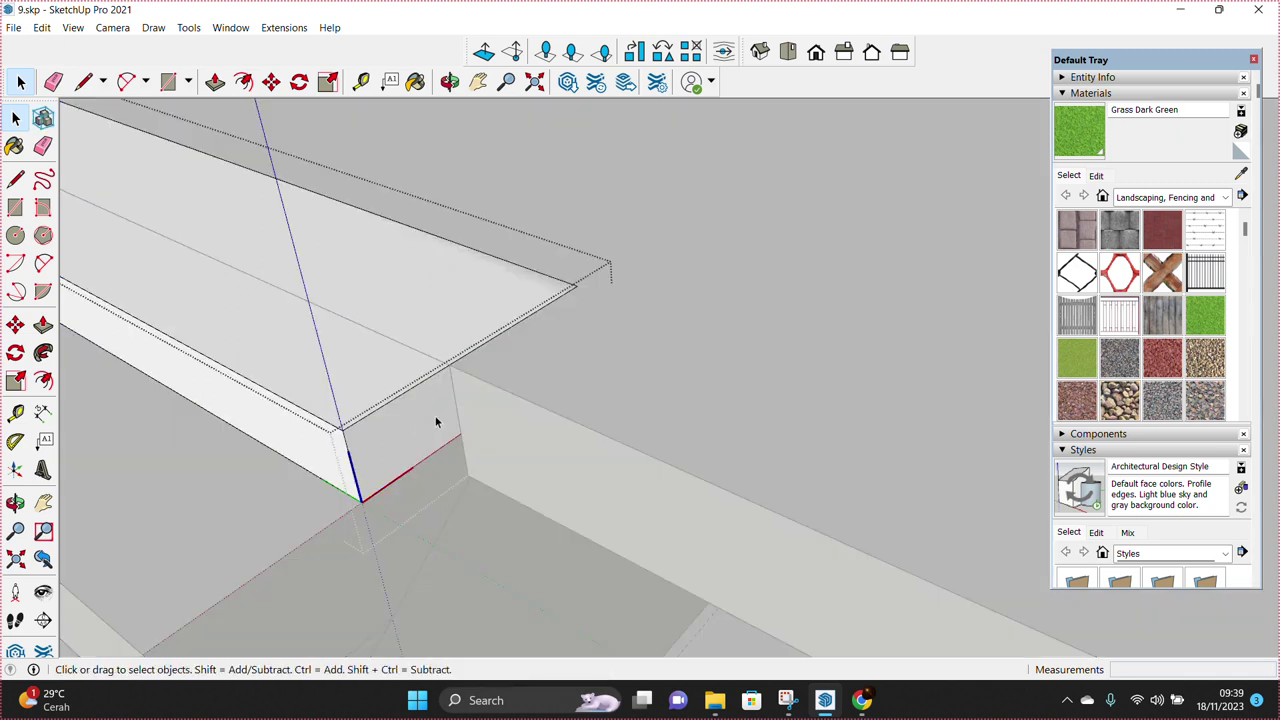
Step: Divide the slab's end with a line and push that face in 1350 mm
{"action": "key", "text": "l"}
{"action": "left_click", "coordinate": [461, 432]}
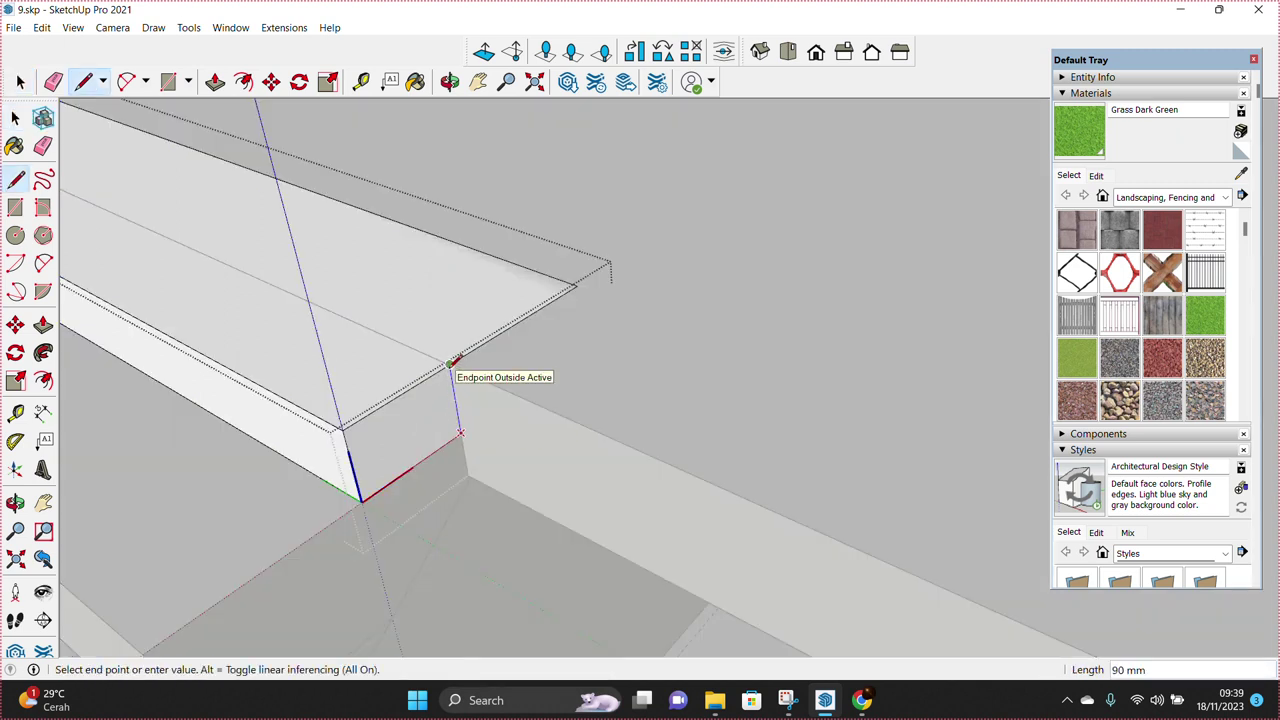
{"action": "key", "text": "space"}
{"action": "key", "text": "p"}
{"action": "left_click", "coordinate": [463, 391]}
{"action": "mouse_move", "coordinate": [403, 343]}
{"action": "middle_mouse_down"}
{"action": "mouse_move", "coordinate": [381, 362]}
{"action": "mouse_move", "coordinate": [150, 277]}
{"action": "mouse_move", "coordinate": [171, 298]}
{"action": "middle_mouse_up"}
{"action": "left_click", "coordinate": [107, 272]}
{"action": "key", "text": "space"}
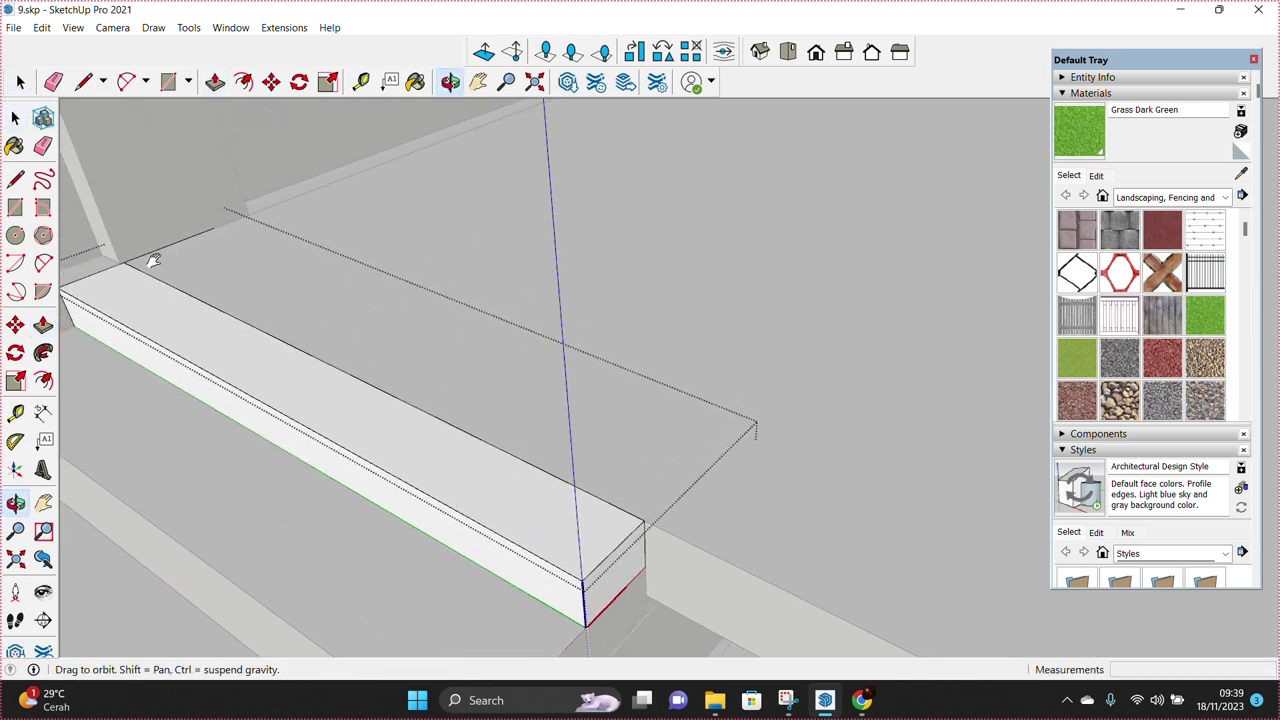
Step: In Model Info > Components, hide the rest of the model while editing components
{"action": "left_click", "coordinate": [232, 28]}
{"action": "left_click", "coordinate": [265, 111]}
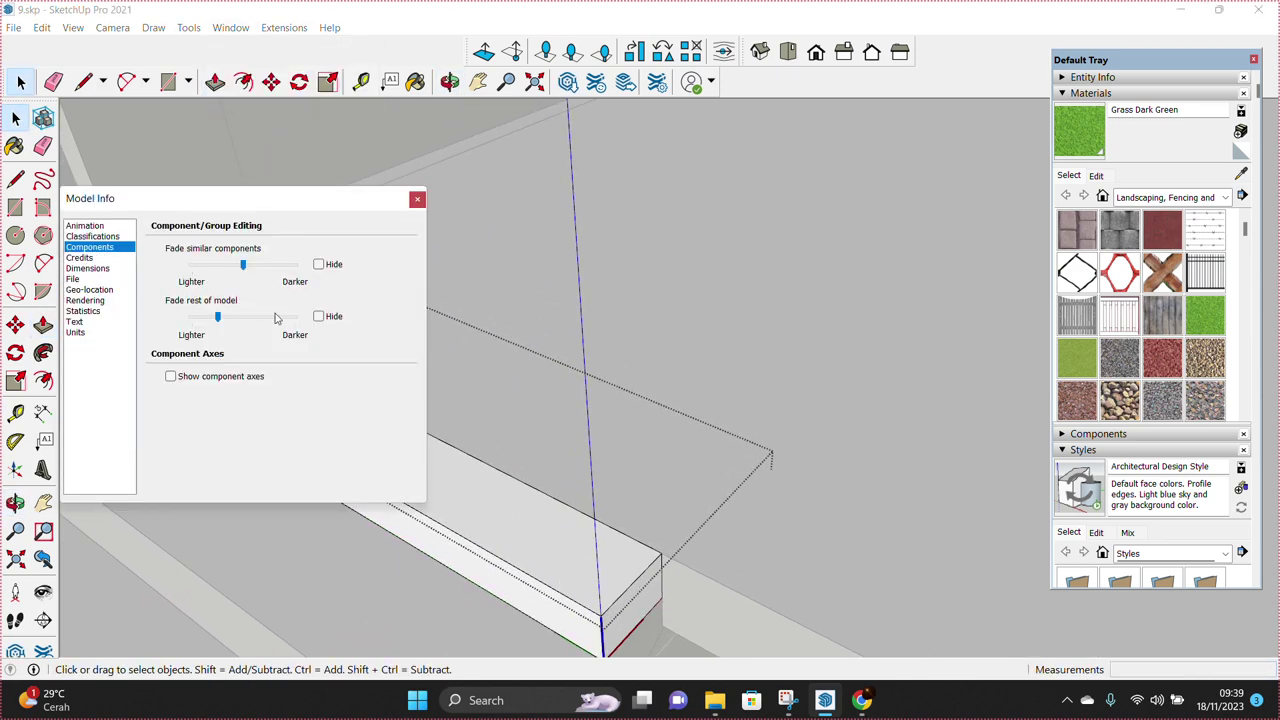
{"action": "left_click", "coordinate": [318, 316]}
{"action": "left_click_drag", "start_coordinate": [390, 206], "coordinate": [265, 468]}
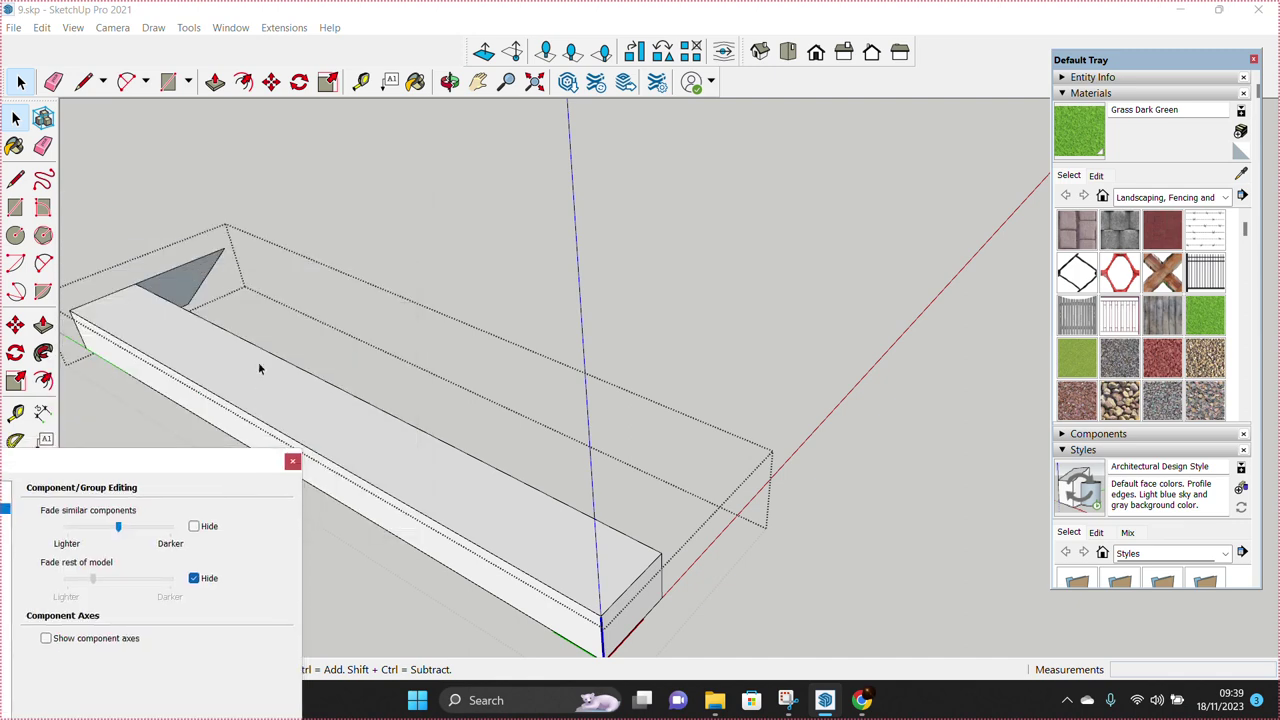
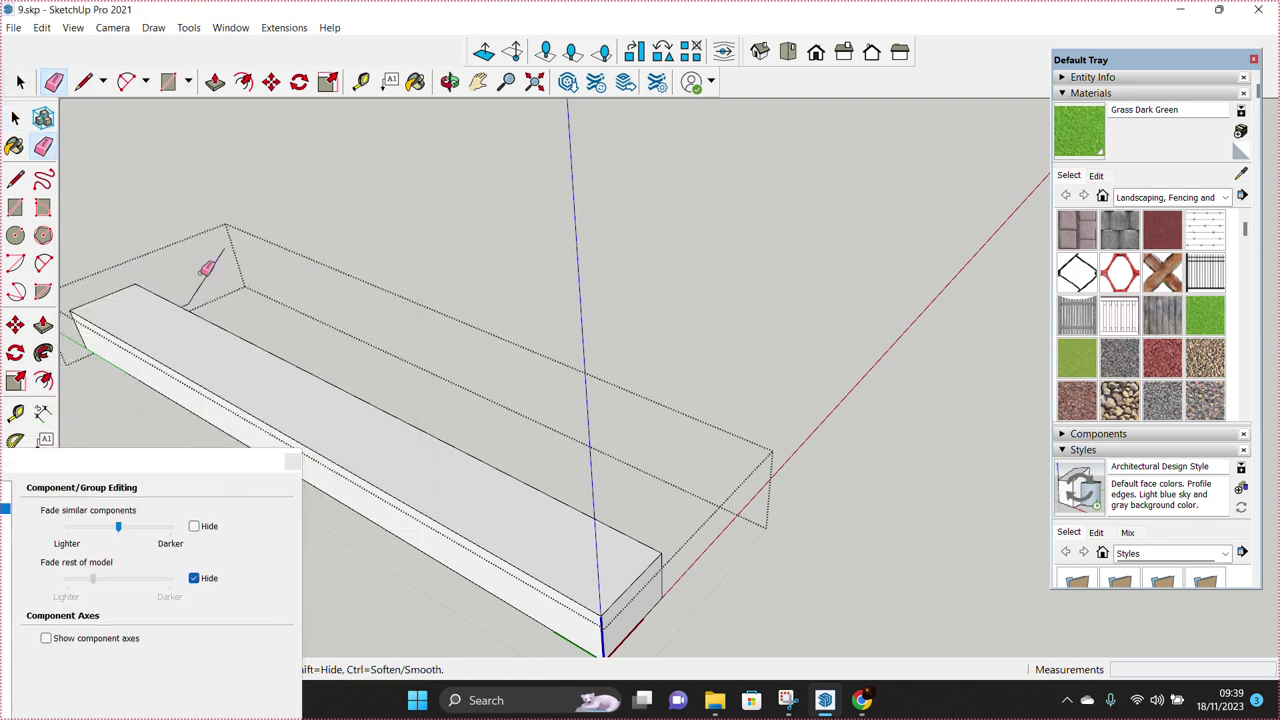
Step: Uncheck 'Hide' under Fade rest of model so the stairs stay visible, then view the stairs from above
{"action": "middle_click_drag", "start_coordinate": [207, 283], "coordinate": [240, 367]}
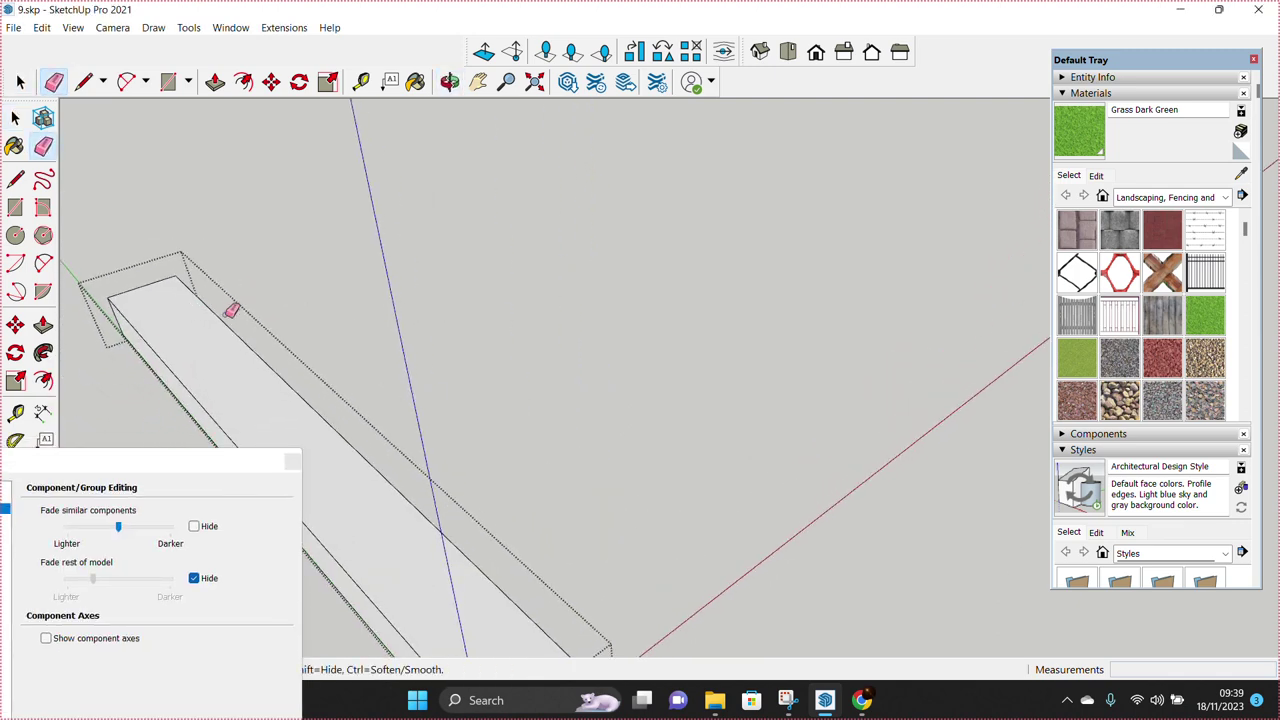
{"action": "key", "text": "space"}
{"action": "left_click", "coordinate": [194, 578]}
{"action": "mouse_move", "coordinate": [423, 491]}
{"action": "middle_mouse_down"}
{"action": "mouse_move", "coordinate": [514, 514]}
{"action": "mouse_move", "coordinate": [557, 383]}
{"action": "mouse_move", "coordinate": [759, 418]}
{"action": "middle_mouse_up"}
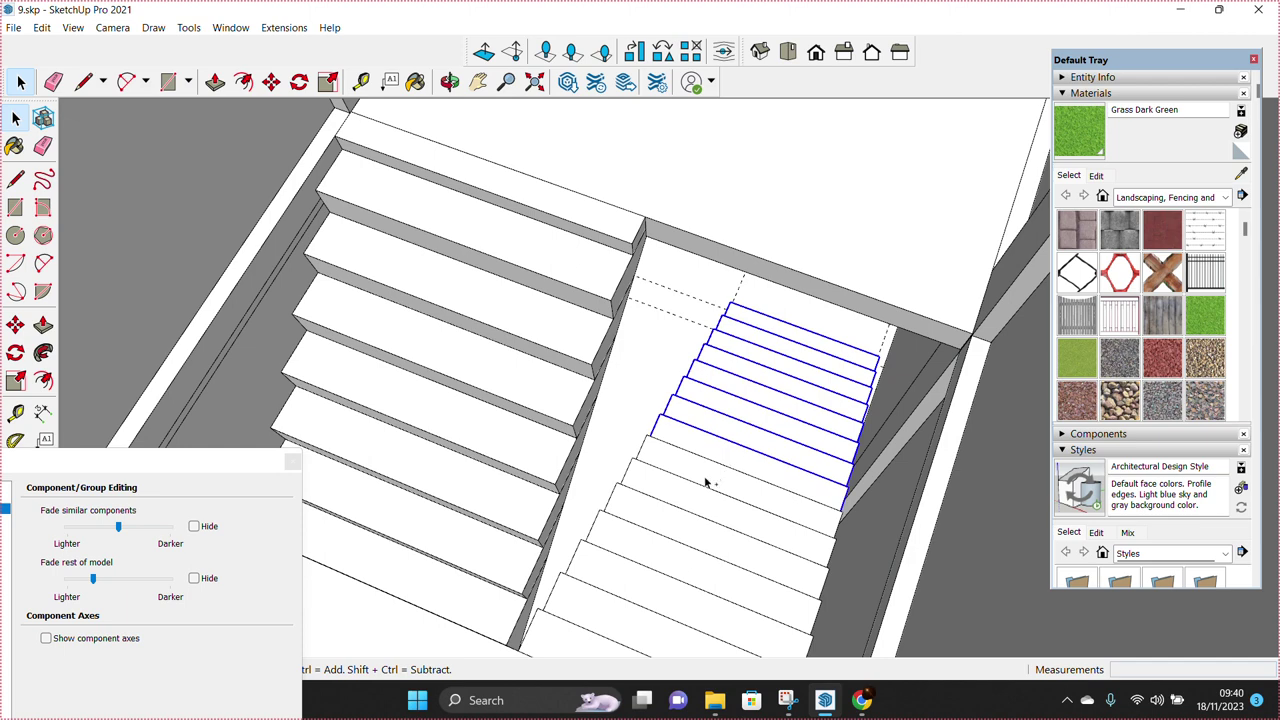
Step: Combine both stair flights' treads with Outer Shell, then zoom out to the whole building
{"action": "middle_click_drag", "start_coordinate": [583, 611], "coordinate": [563, 630]}
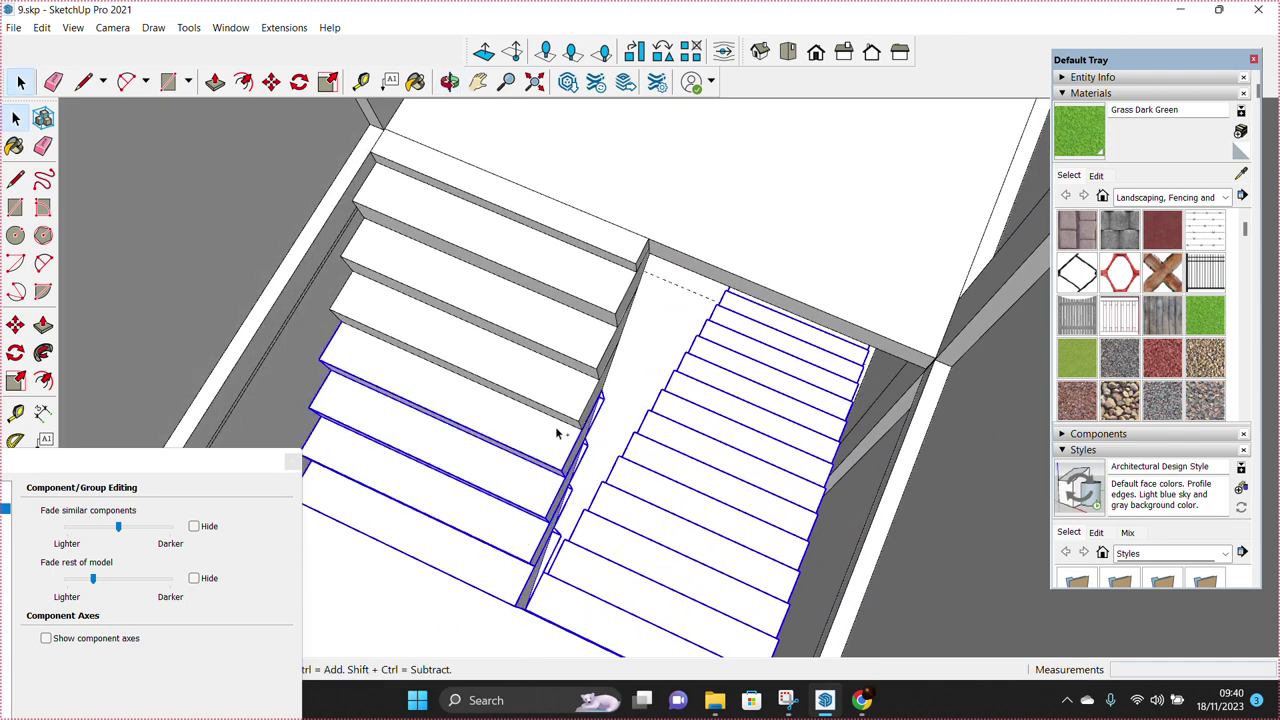
{"action": "right_click", "coordinate": [592, 250]}
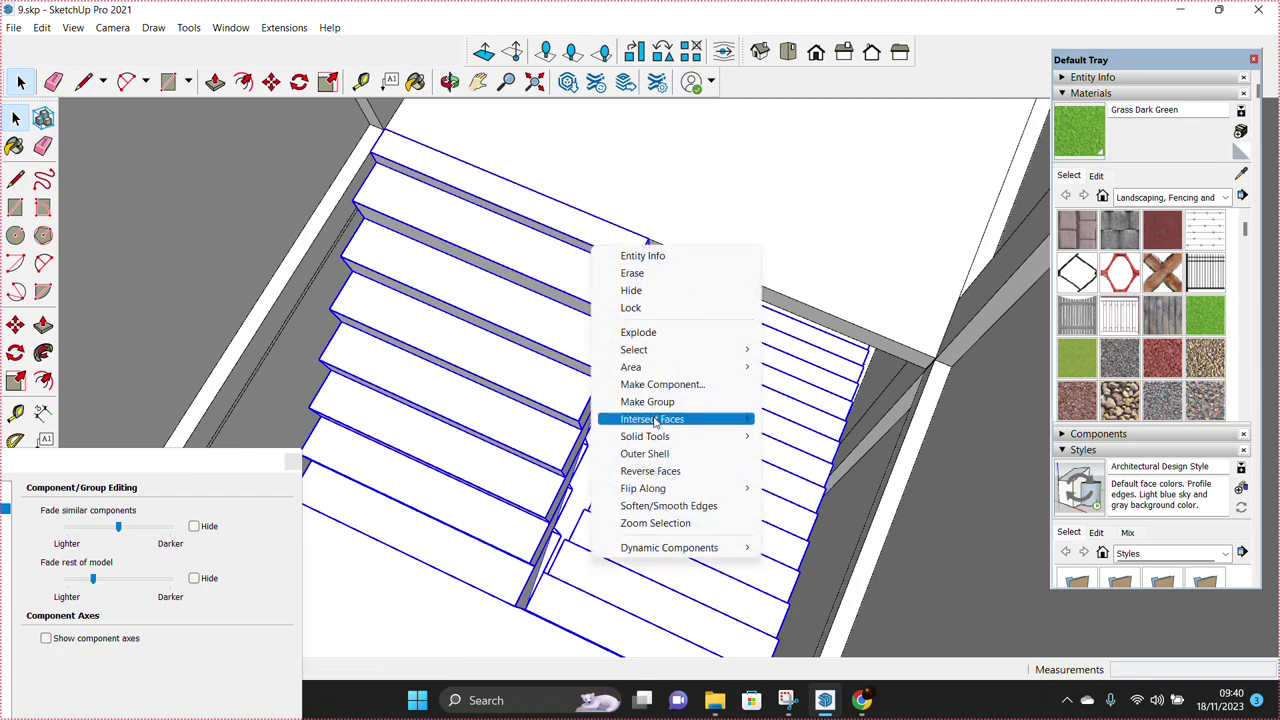
{"action": "left_click", "coordinate": [645, 459]}
{"action": "scroll", "coordinate": [646, 465], "scroll_direction": "down", "scroll_amount": 1}
{"action": "scroll", "coordinate": [646, 470], "scroll_direction": "down", "scroll_amount": 1}
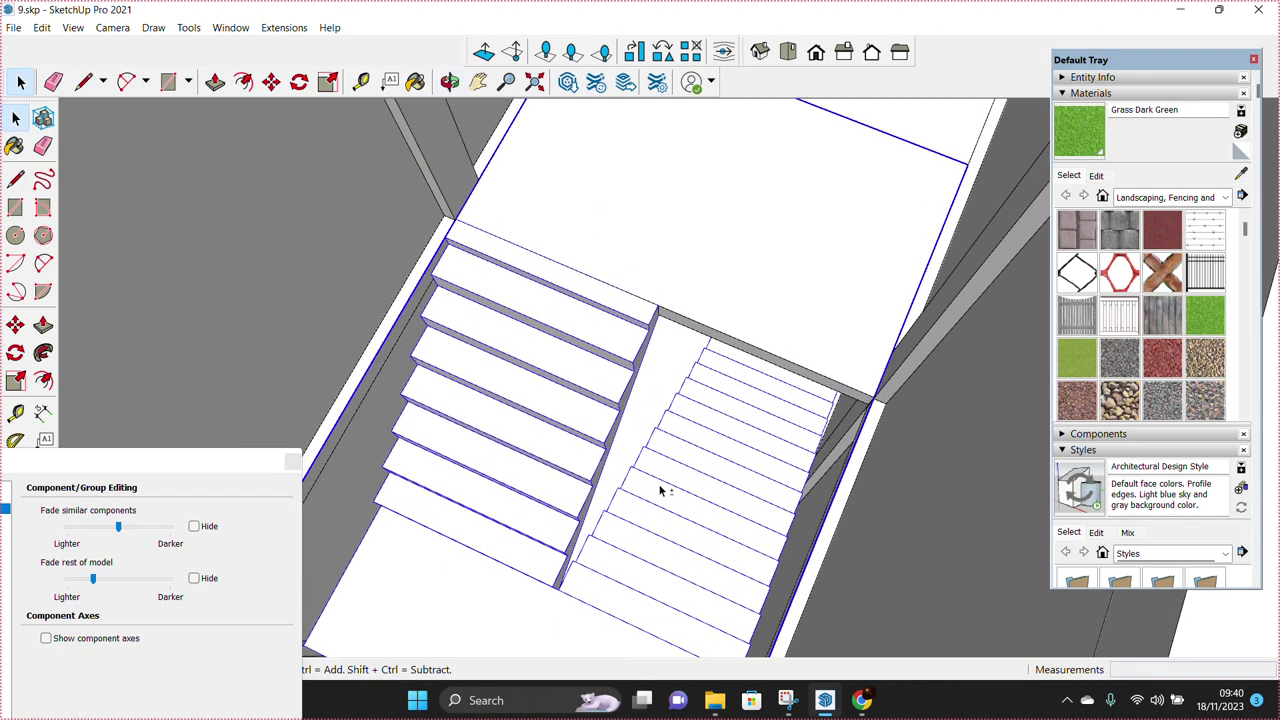
{"action": "scroll", "coordinate": [648, 480], "scroll_direction": "down", "scroll_amount": 3}
{"action": "mouse_move", "coordinate": [651, 493]}
{"action": "middle_mouse_down"}
{"action": "mouse_move", "coordinate": [734, 420]}
{"action": "mouse_move", "coordinate": [689, 457]}
{"action": "mouse_move", "coordinate": [814, 480]}
{"action": "mouse_move", "coordinate": [641, 371]}
{"action": "mouse_move", "coordinate": [757, 366]}
{"action": "mouse_move", "coordinate": [757, 354]}
{"action": "middle_mouse_up"}
{"action": "scroll", "coordinate": [745, 330], "scroll_direction": "down", "scroll_amount": 2}
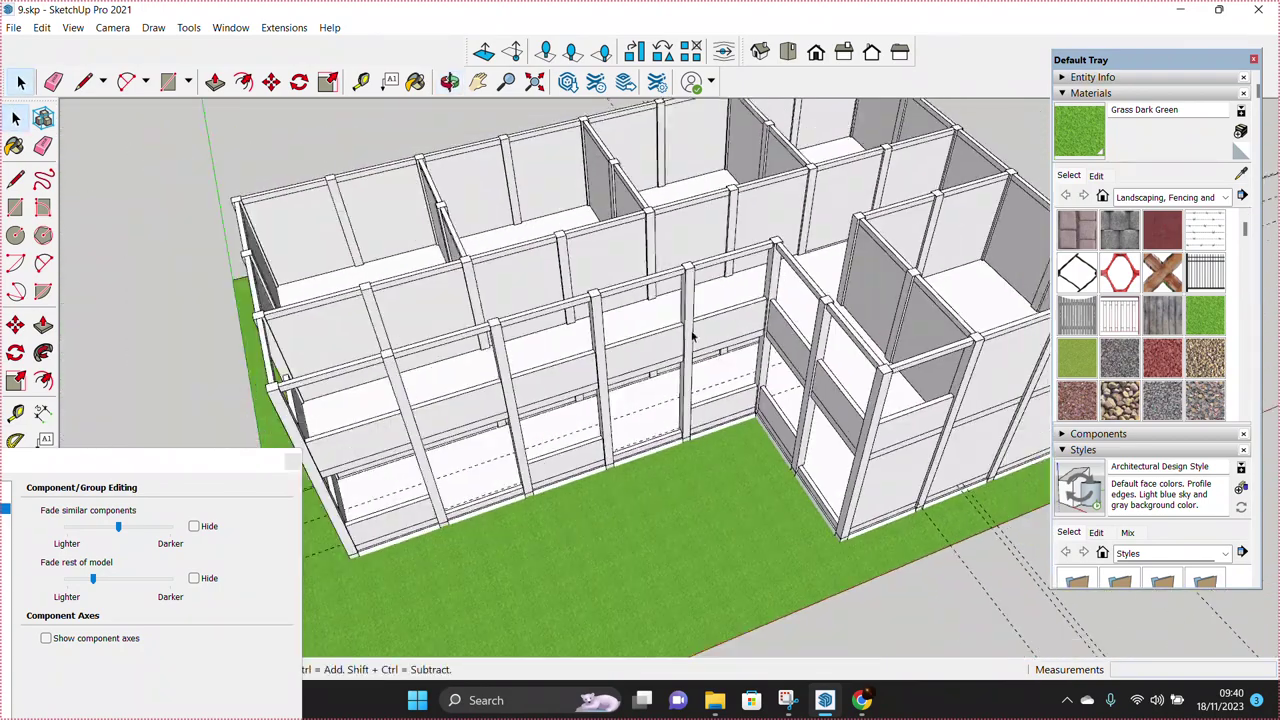
{"action": "scroll", "coordinate": [684, 383], "scroll_direction": "up", "scroll_amount": 3}
{"action": "scroll", "coordinate": [660, 373], "scroll_direction": "down", "scroll_amount": 3}
{"action": "scroll", "coordinate": [866, 489], "scroll_direction": "up", "scroll_amount": 3}
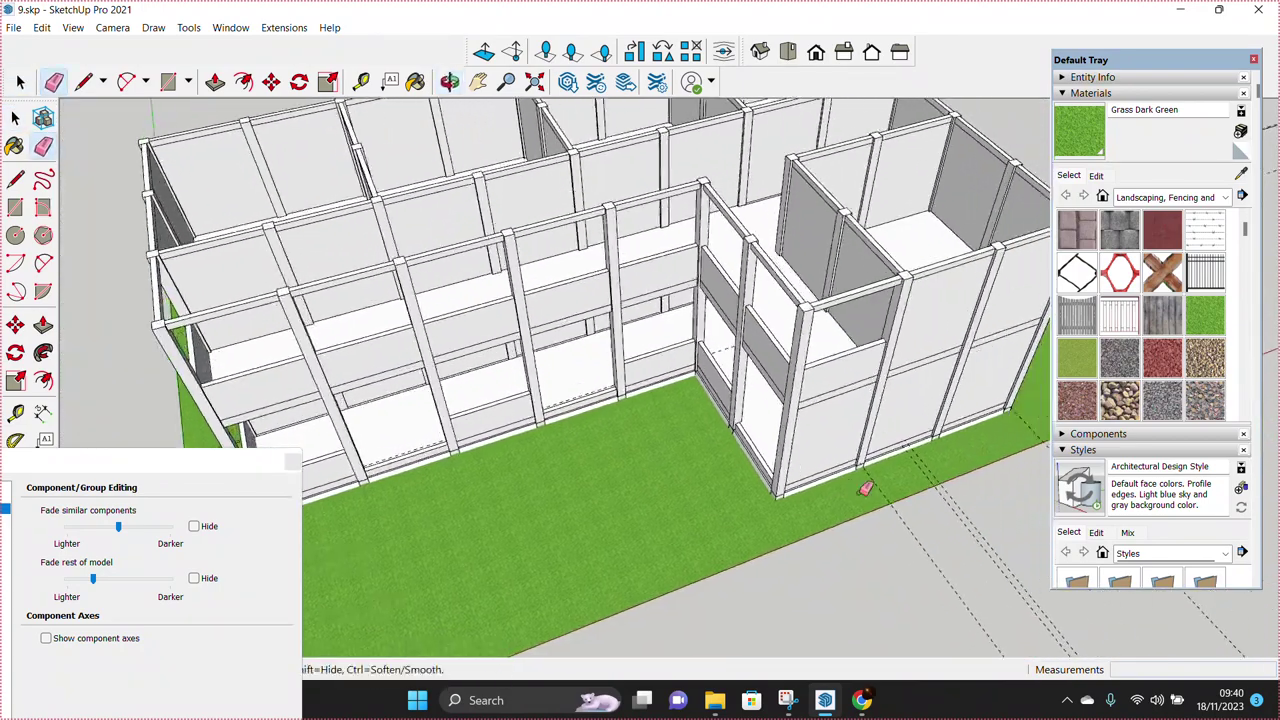
{"action": "middle_click_drag", "start_coordinate": [992, 530], "coordinate": [600, 520]}
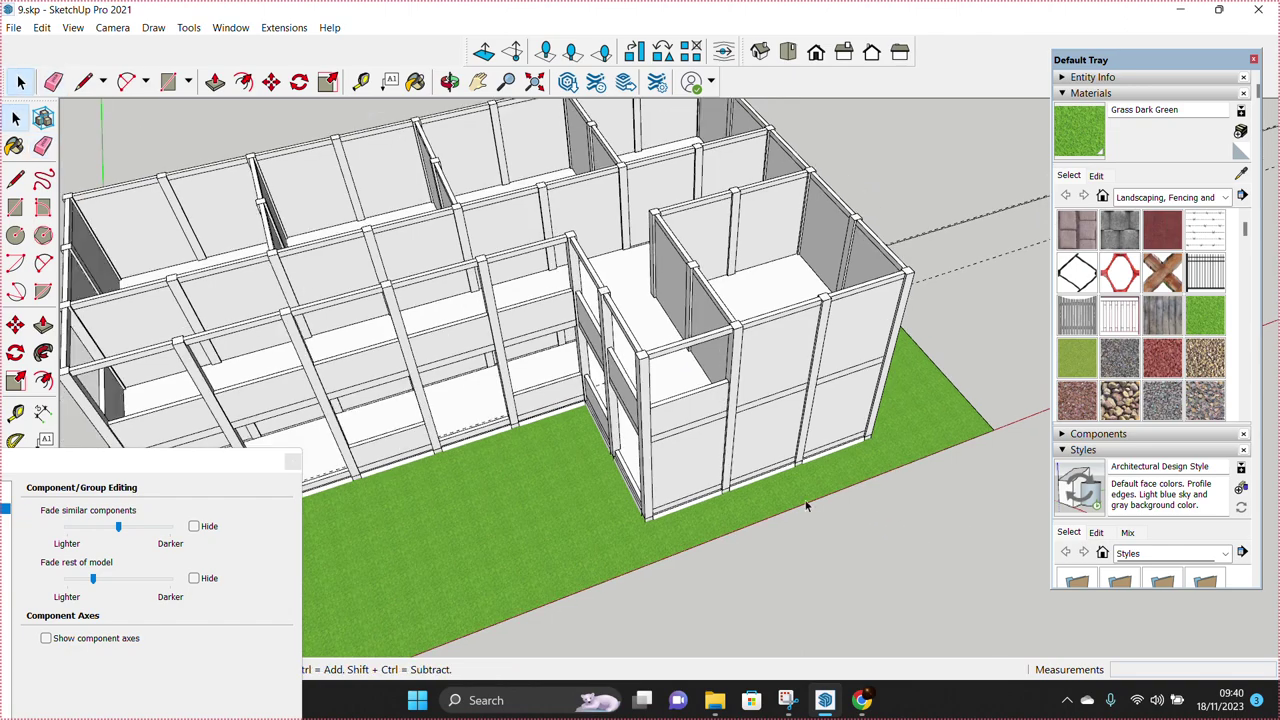
{"action": "scroll", "coordinate": [560, 520], "scroll_direction": "up", "scroll_amount": 2}
{"action": "scroll", "coordinate": [537, 522], "scroll_direction": "up", "scroll_amount": 3}
{"action": "scroll", "coordinate": [545, 517], "scroll_direction": "up", "scroll_amount": 1}
{"action": "scroll", "coordinate": [550, 516], "scroll_direction": "down", "scroll_amount": 3}
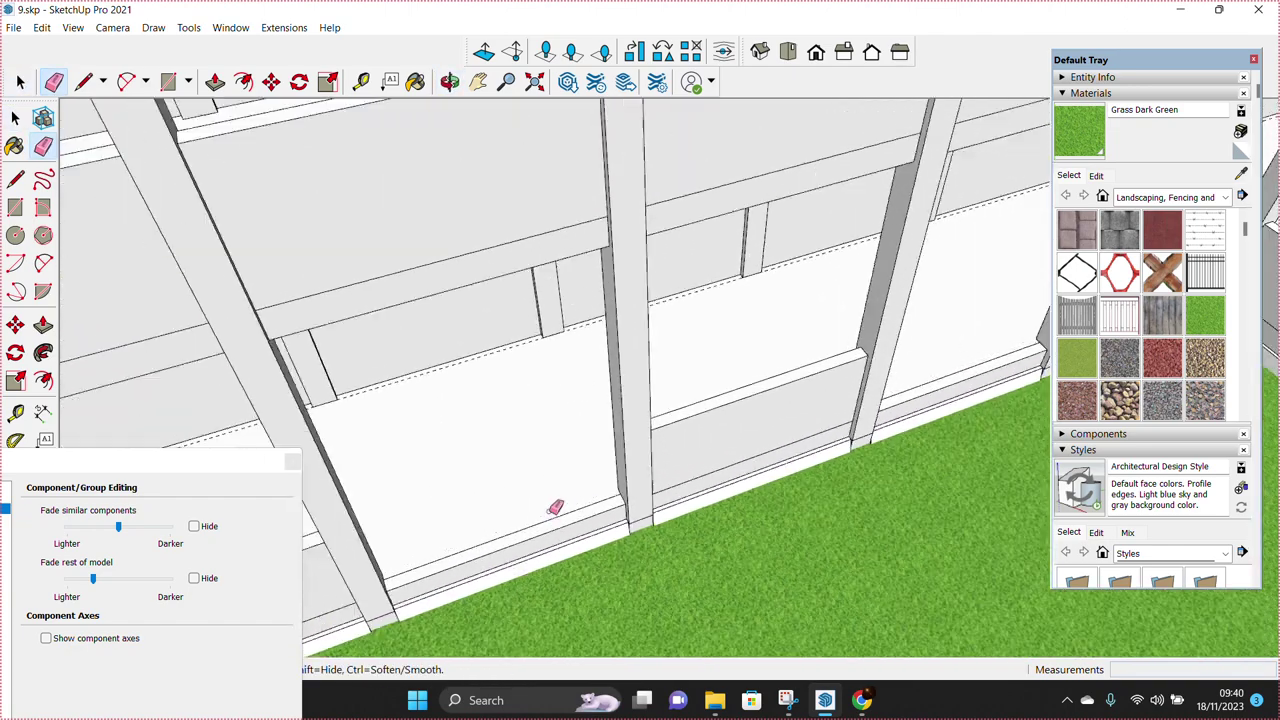
{"action": "scroll", "coordinate": [490, 367], "scroll_direction": "up", "scroll_amount": 3}
{"action": "key", "text": "space"}
{"action": "scroll", "coordinate": [489, 357], "scroll_direction": "down", "scroll_amount": 5}
{"action": "scroll", "coordinate": [640, 420], "scroll_direction": "up", "scroll_amount": 2}
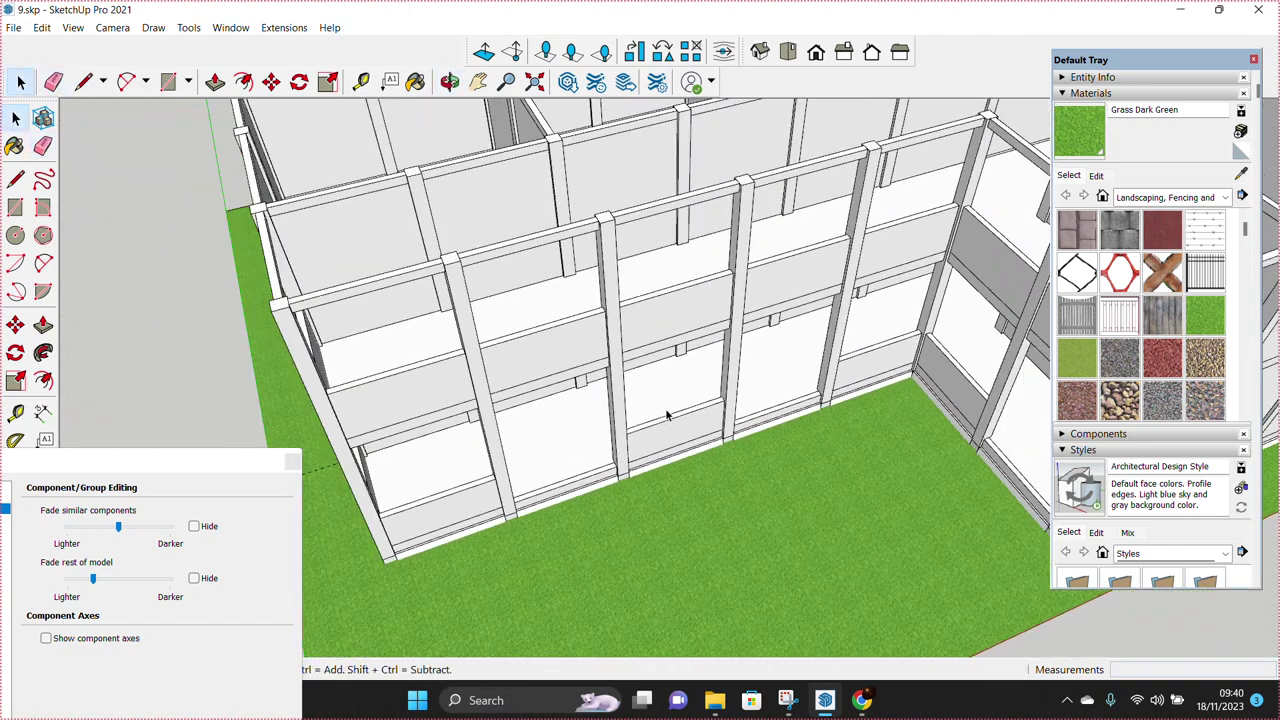
{"action": "middle_click_drag", "start_coordinate": [663, 418], "coordinate": [460, 286]}
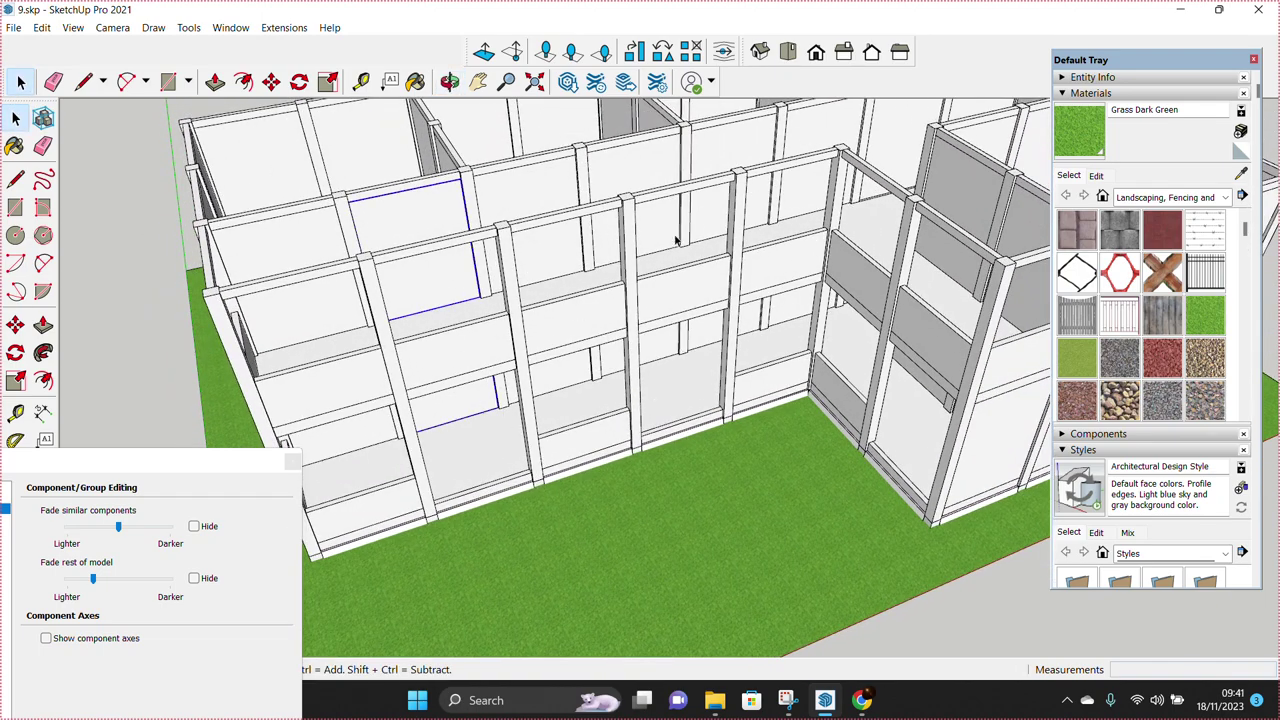
{"action": "scroll", "coordinate": [675, 240], "scroll_direction": "down", "scroll_amount": 2}
{"action": "mouse_move", "coordinate": [646, 206]}
{"action": "middle_mouse_down"}
{"action": "mouse_move", "coordinate": [669, 294]}
{"action": "mouse_move", "coordinate": [657, 410]}
{"action": "mouse_move", "coordinate": [741, 313]}
{"action": "middle_mouse_up"}
{"action": "scroll", "coordinate": [741, 313], "scroll_direction": "up", "scroll_amount": 1}
{"action": "scroll", "coordinate": [737, 352], "scroll_direction": "up", "scroll_amount": 1}
{"action": "scroll", "coordinate": [729, 366], "scroll_direction": "down", "scroll_amount": 3}
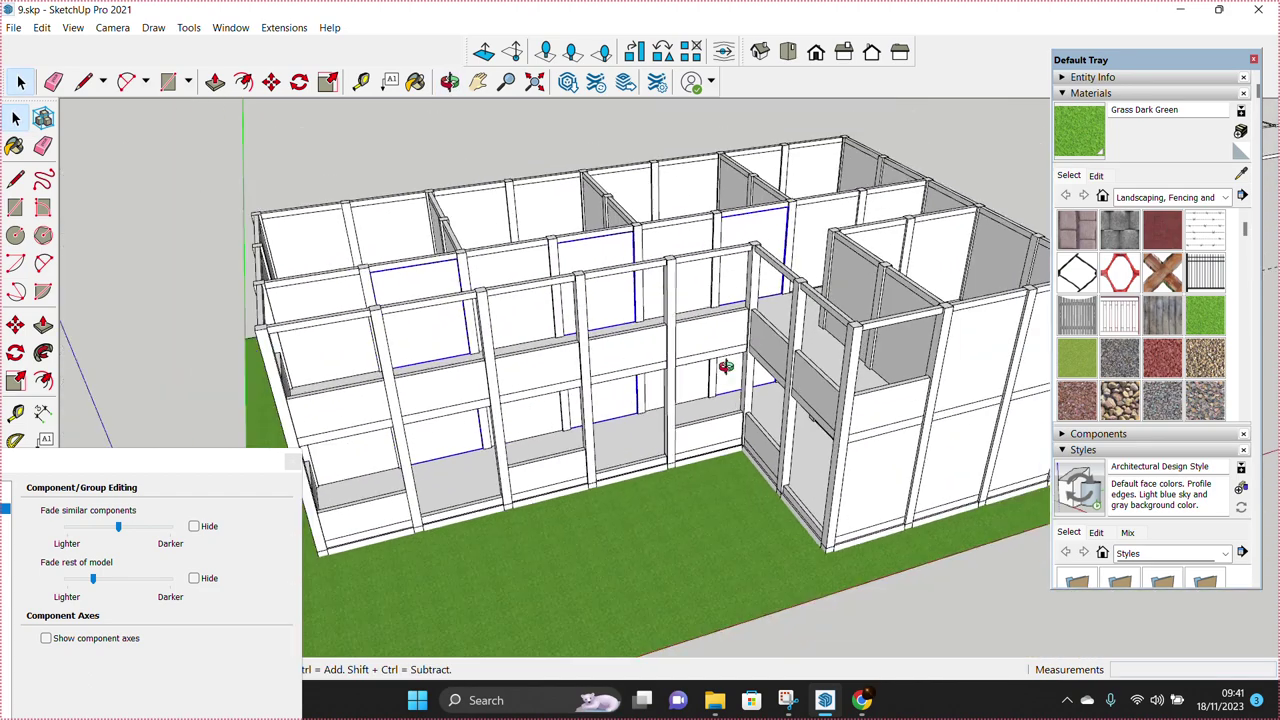
{"action": "scroll", "coordinate": [729, 366], "scroll_direction": "up", "scroll_amount": 2}
{"action": "mouse_move", "coordinate": [809, 423]}
{"action": "middle_mouse_down"}
{"action": "mouse_move", "coordinate": [751, 398]}
{"action": "mouse_move", "coordinate": [753, 370]}
{"action": "middle_mouse_up"}
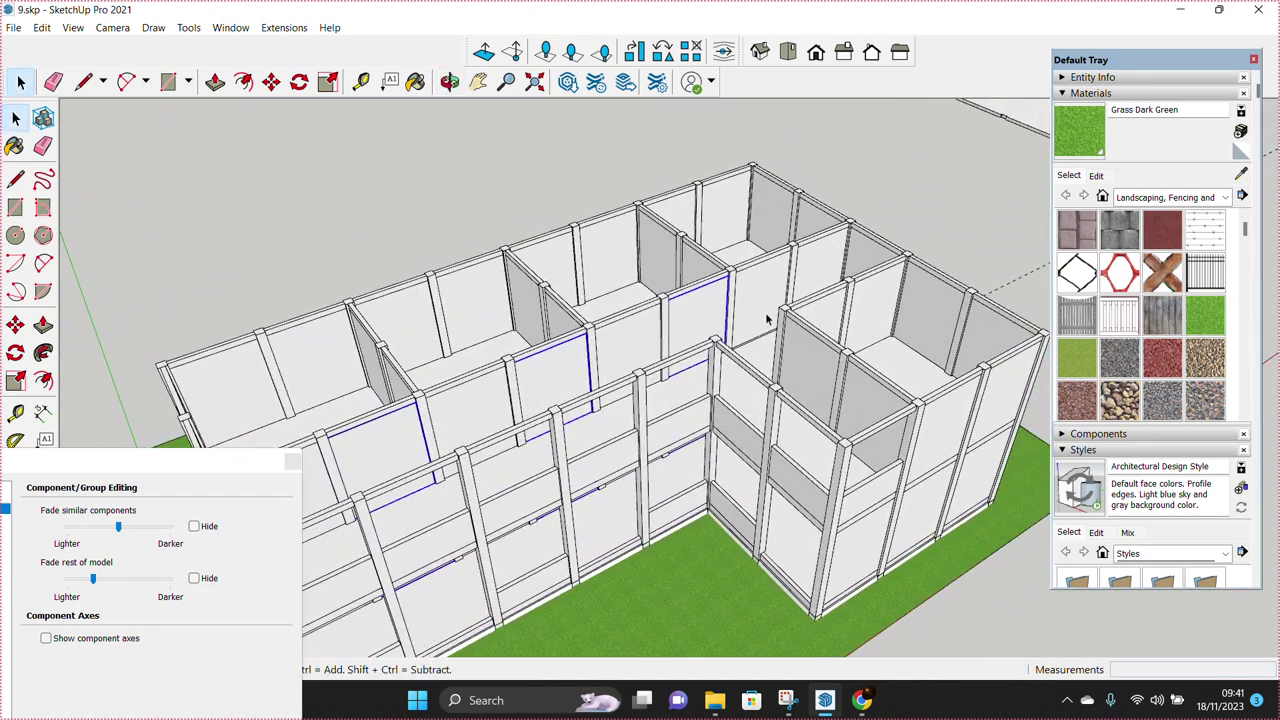
{"action": "middle_click_drag", "start_coordinate": [765, 323], "coordinate": [757, 223]}
{"action": "scroll", "coordinate": [748, 448], "scroll_direction": "up", "scroll_amount": 2}
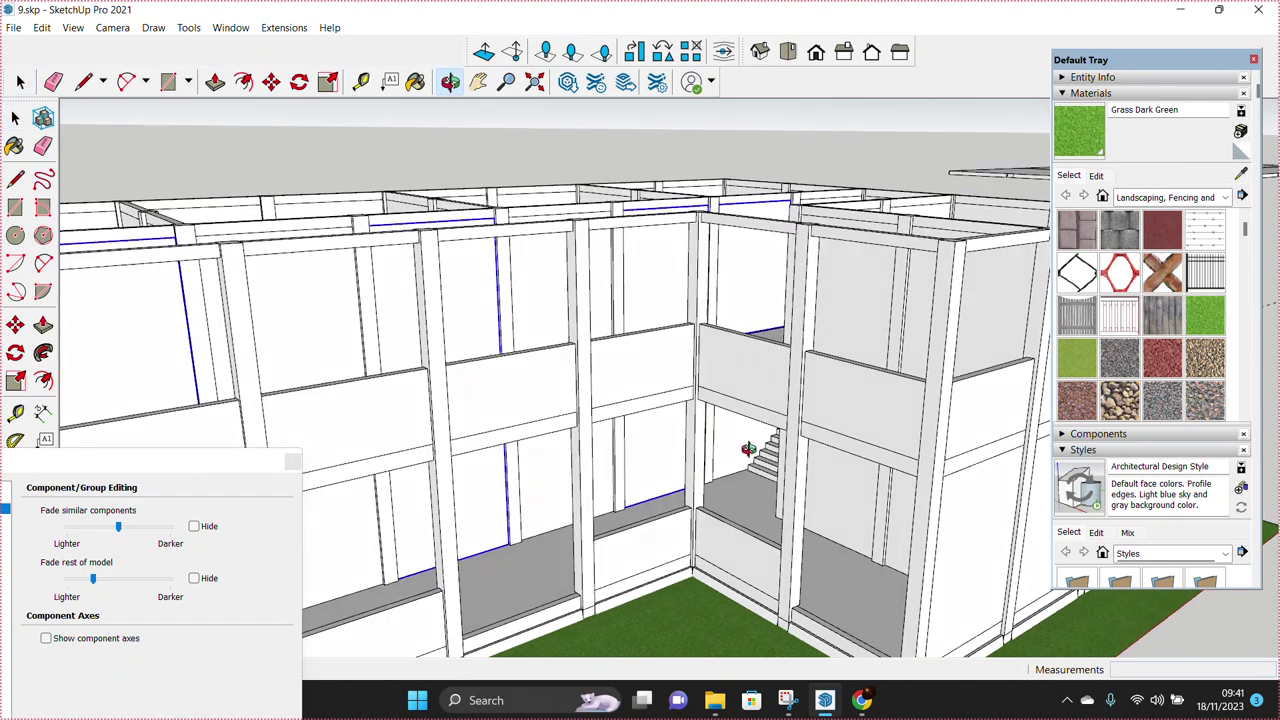
{"action": "middle_click_drag", "start_coordinate": [748, 448], "coordinate": [752, 462]}
{"action": "scroll", "coordinate": [754, 470], "scroll_direction": "up", "scroll_amount": 2}
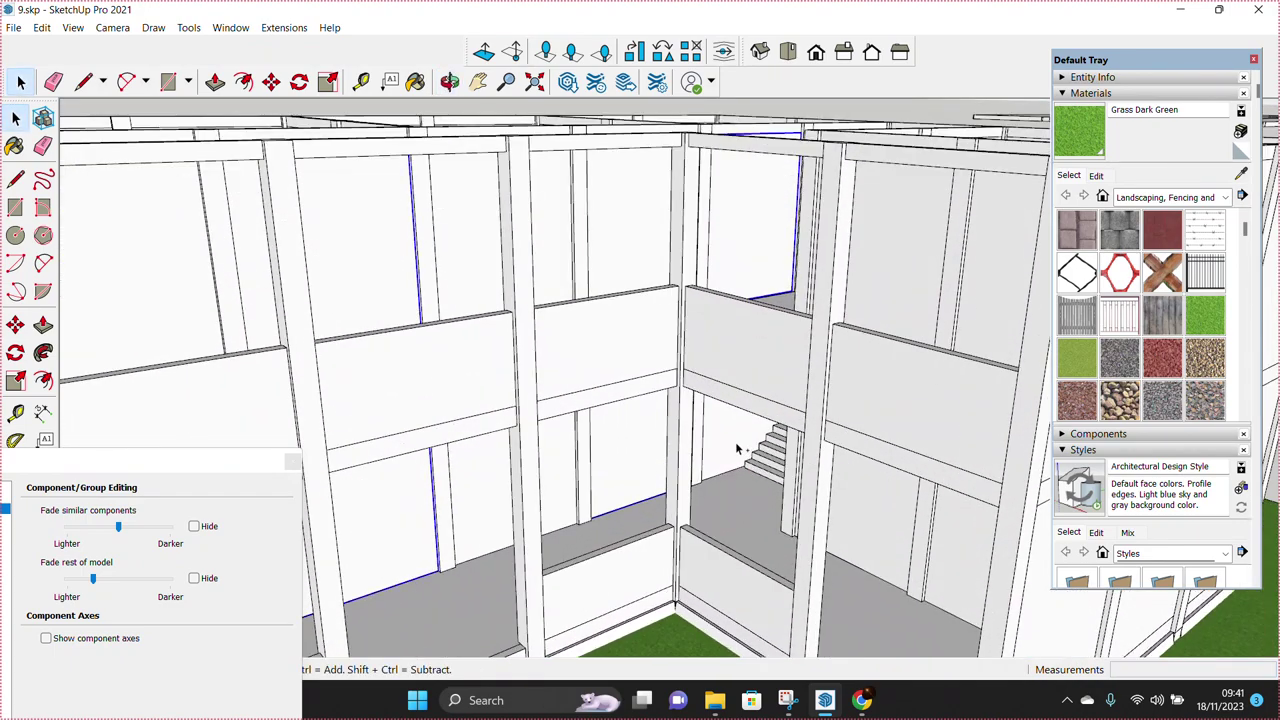
{"action": "scroll", "coordinate": [740, 448], "scroll_direction": "down", "scroll_amount": 2}
{"action": "scroll", "coordinate": [780, 440], "scroll_direction": "down", "scroll_amount": 2}
{"action": "scroll", "coordinate": [840, 430], "scroll_direction": "down", "scroll_amount": 1}
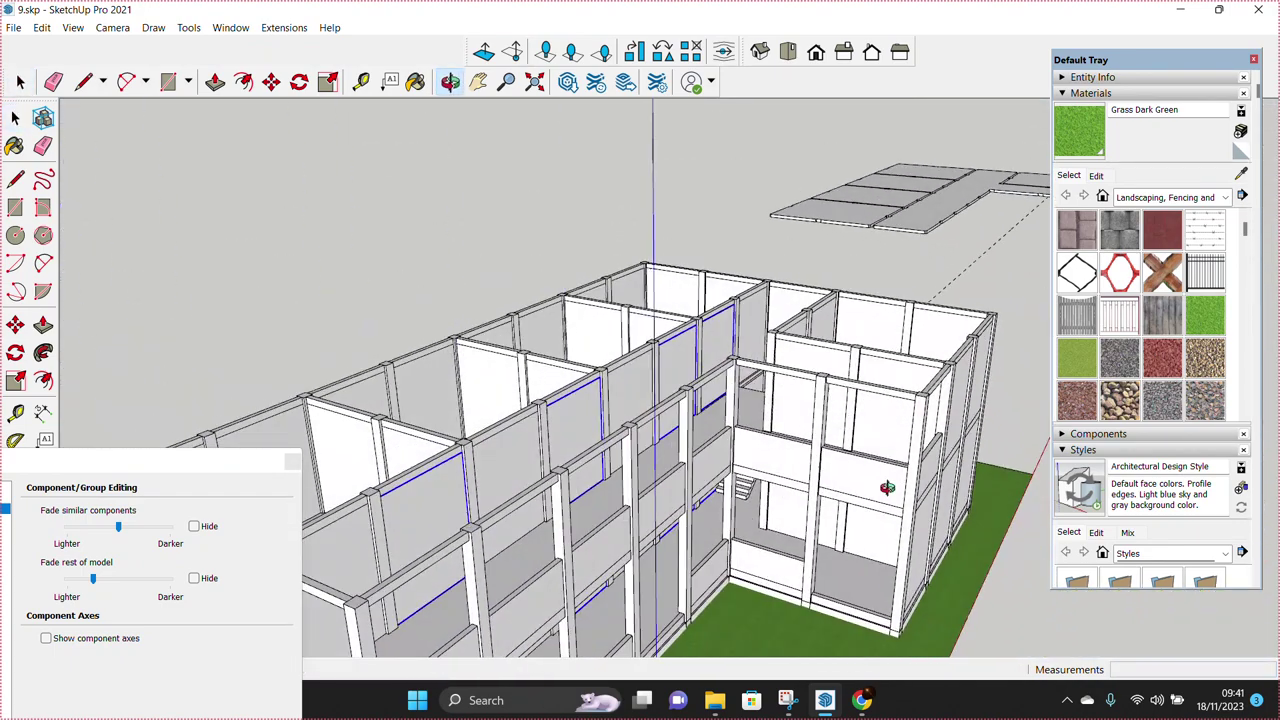
{"action": "mouse_move", "coordinate": [866, 540]}
{"action": "middle_mouse_down"}
{"action": "mouse_move", "coordinate": [743, 508]}
{"action": "mouse_move", "coordinate": [651, 449]}
{"action": "mouse_move", "coordinate": [786, 423]}
{"action": "mouse_move", "coordinate": [617, 435]}
{"action": "mouse_move", "coordinate": [565, 407]}
{"action": "middle_mouse_up"}
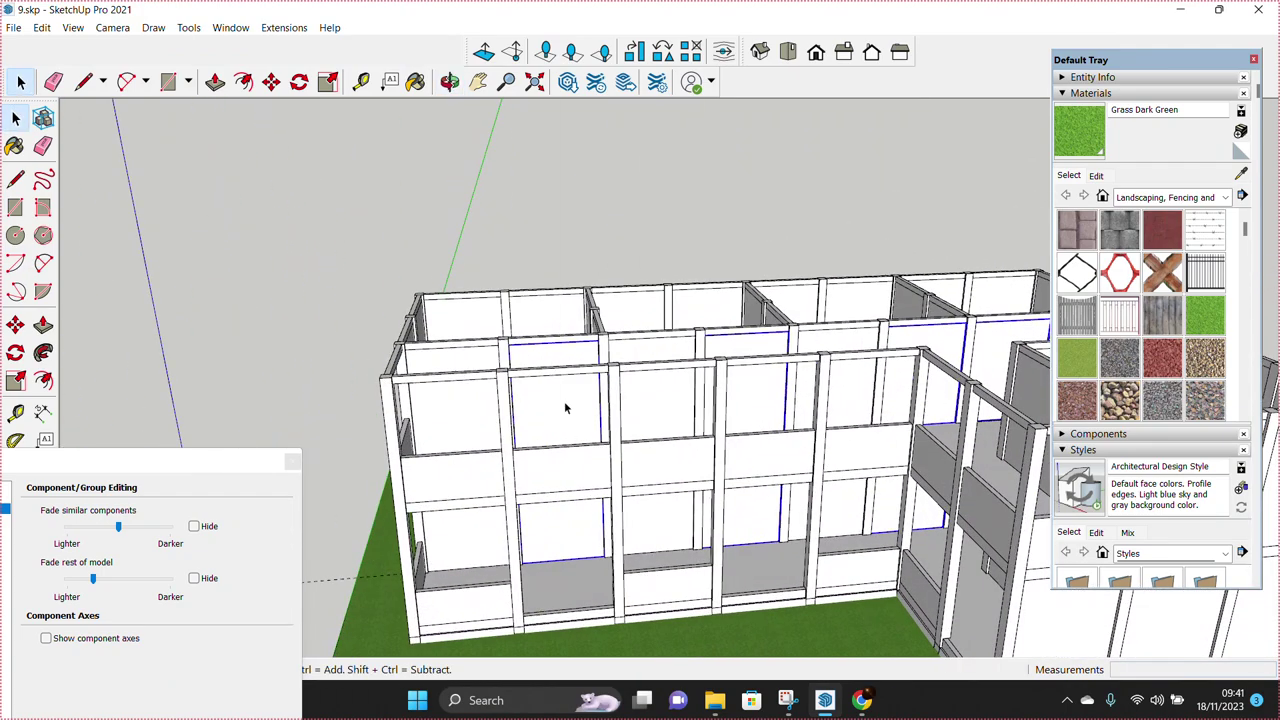
{"action": "right_click", "coordinate": [565, 407]}
Step: Make the wall panel unique so it no longer changes with its copies
{"action": "left_click", "coordinate": [634, 253]}
{"action": "scroll", "coordinate": [491, 566], "scroll_direction": "up", "scroll_amount": 3}
{"action": "scroll", "coordinate": [563, 549], "scroll_direction": "up", "scroll_amount": 3}
{"action": "scroll", "coordinate": [531, 529], "scroll_direction": "up", "scroll_amount": 2}
Step: Place guide lines on the panel at 2400 mm height and 636 mm in from the edge
{"action": "key", "text": "t"}
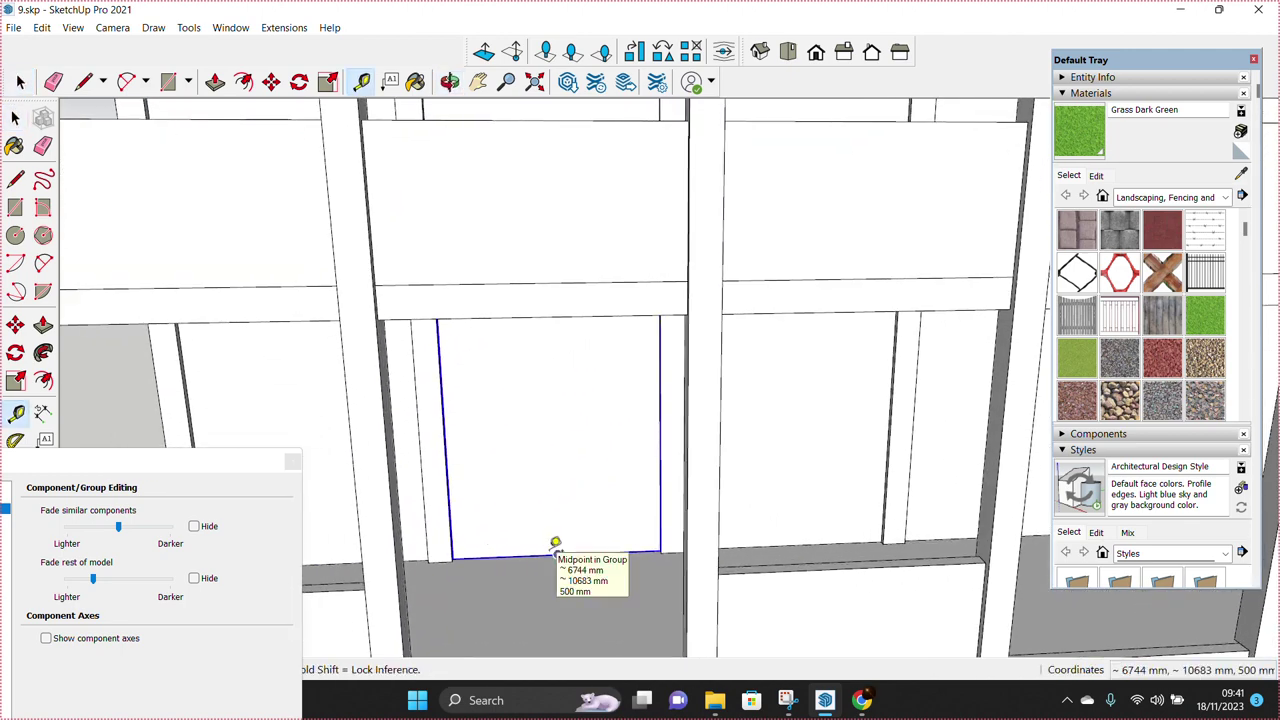
{"action": "scroll", "coordinate": [540, 548], "scroll_direction": "up", "scroll_amount": 1}
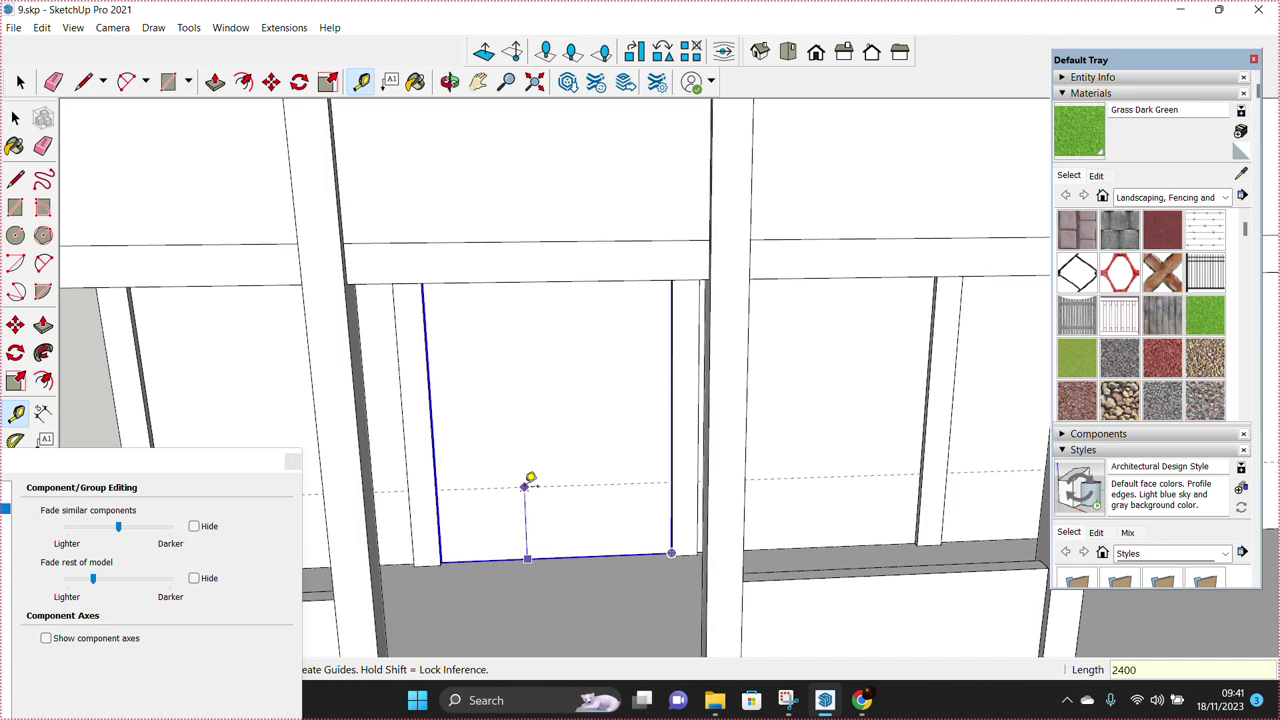
{"action": "scroll", "coordinate": [460, 465], "scroll_direction": "up", "scroll_amount": 2}
{"action": "scroll", "coordinate": [395, 462], "scroll_direction": "up", "scroll_amount": 2}
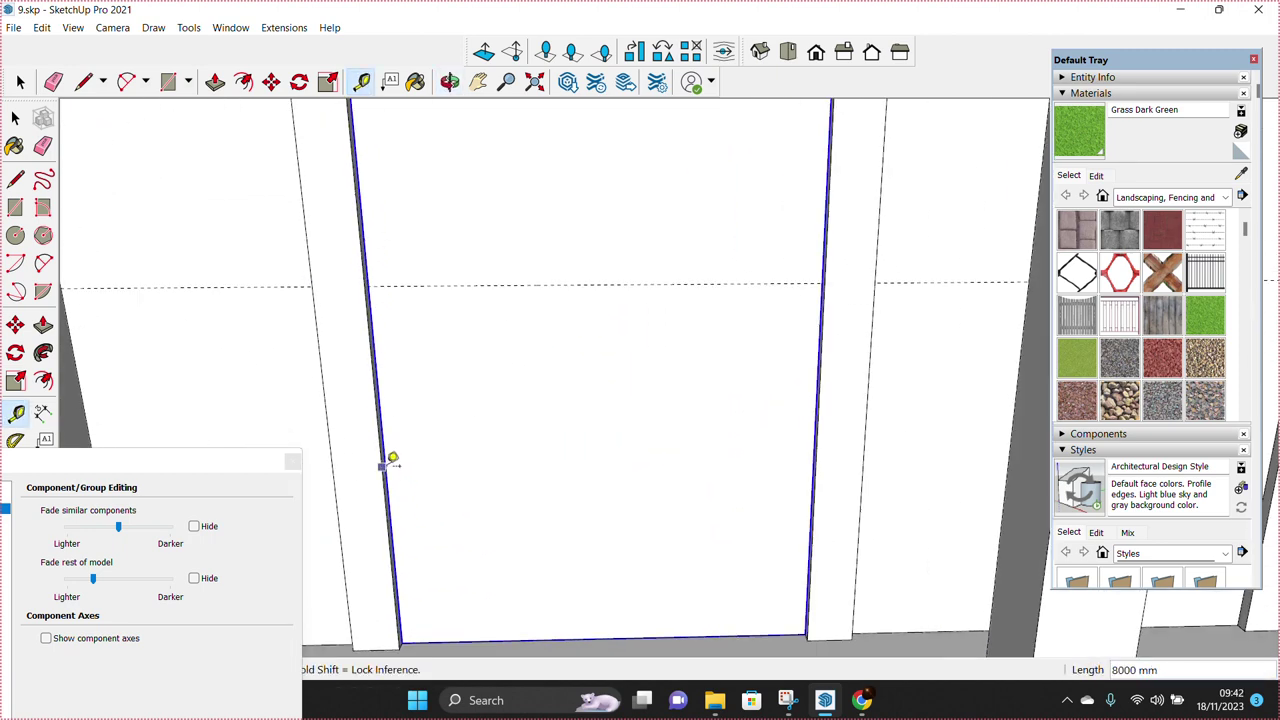
{"action": "left_click", "coordinate": [395, 465]}
{"action": "scroll", "coordinate": [505, 445], "scroll_direction": "down", "scroll_amount": 1}
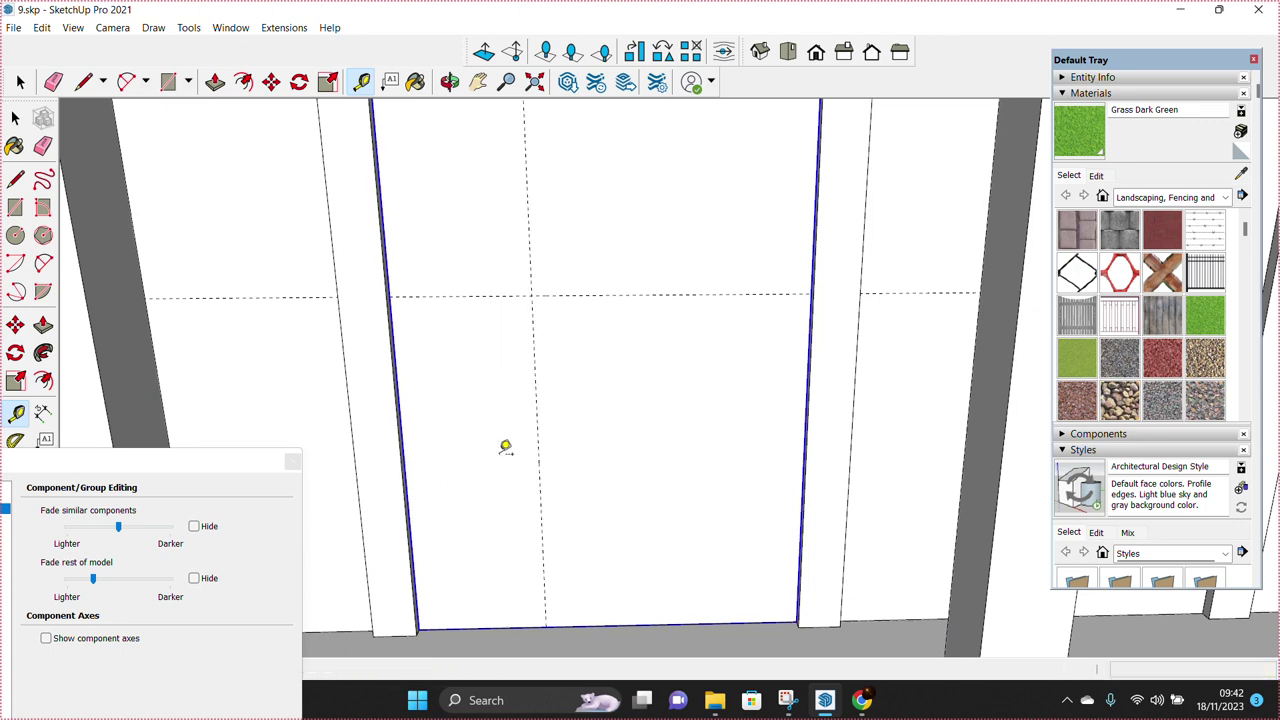
{"action": "scroll", "coordinate": [577, 452], "scroll_direction": "down", "scroll_amount": 1}
{"action": "scroll", "coordinate": [565, 460], "scroll_direction": "down", "scroll_amount": 1}
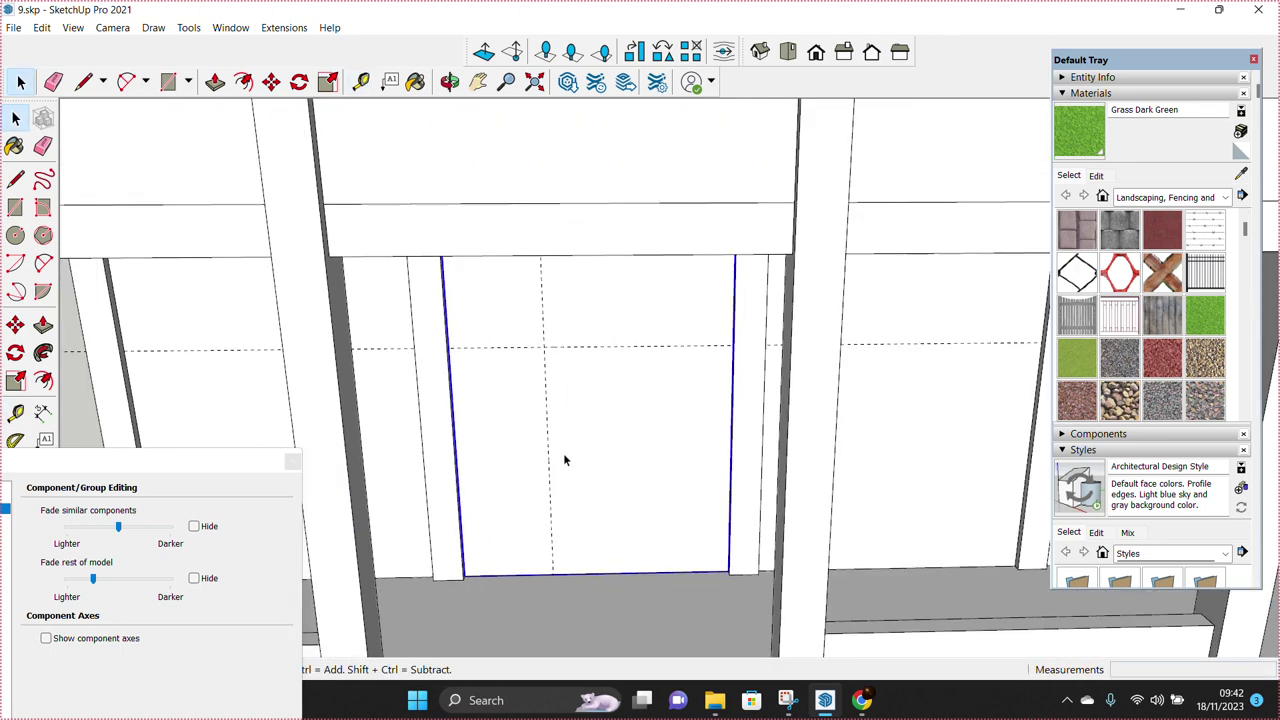
{"action": "scroll", "coordinate": [563, 460], "scroll_direction": "up", "scroll_amount": 1}
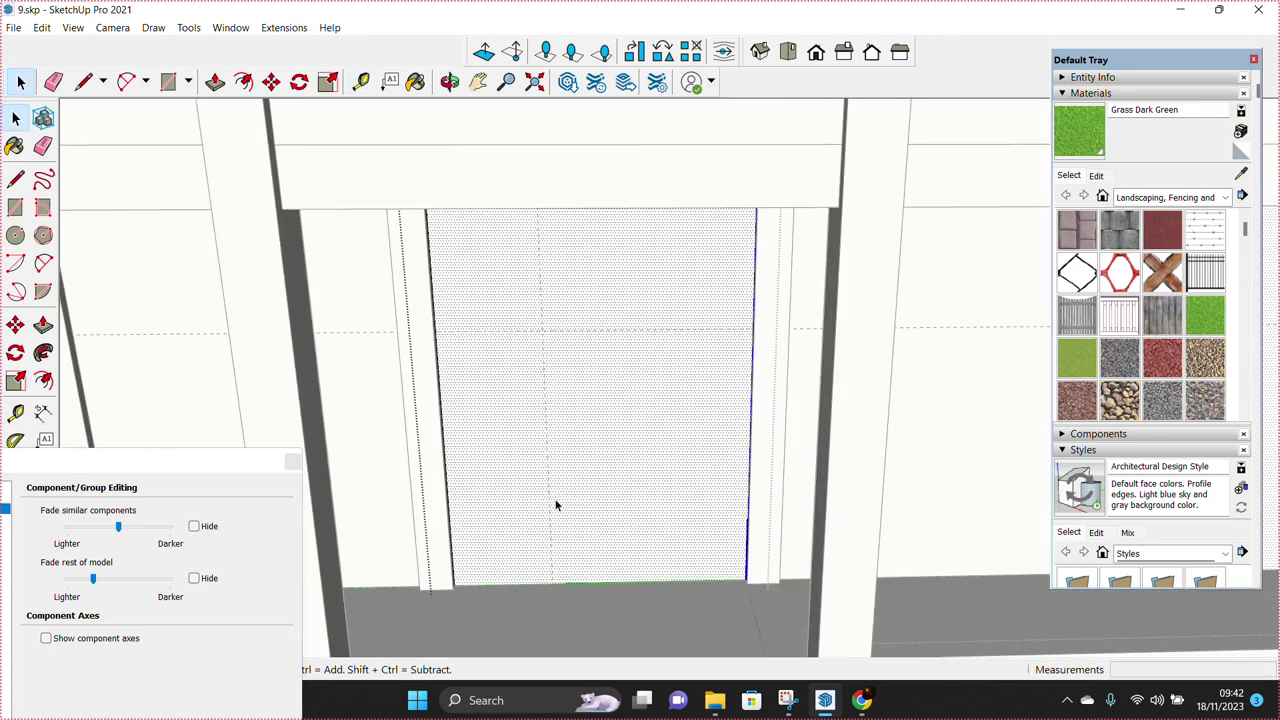
{"action": "scroll", "coordinate": [553, 578], "scroll_direction": "up", "scroll_amount": 3}
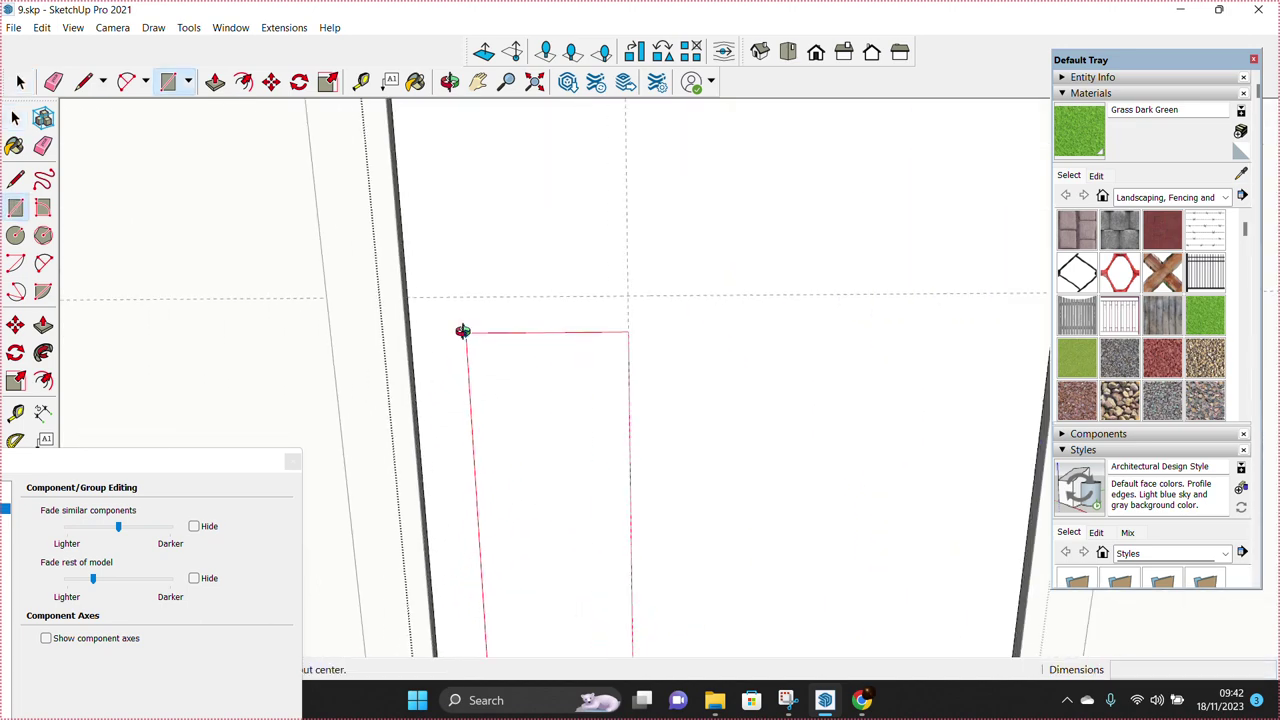
Step: Complete the 900 × 2400 mm door rectangle and push it 150 mm into the wall
{"action": "left_click", "coordinate": [300, 280]}
{"action": "scroll", "coordinate": [456, 510], "scroll_direction": "down", "scroll_amount": 1}
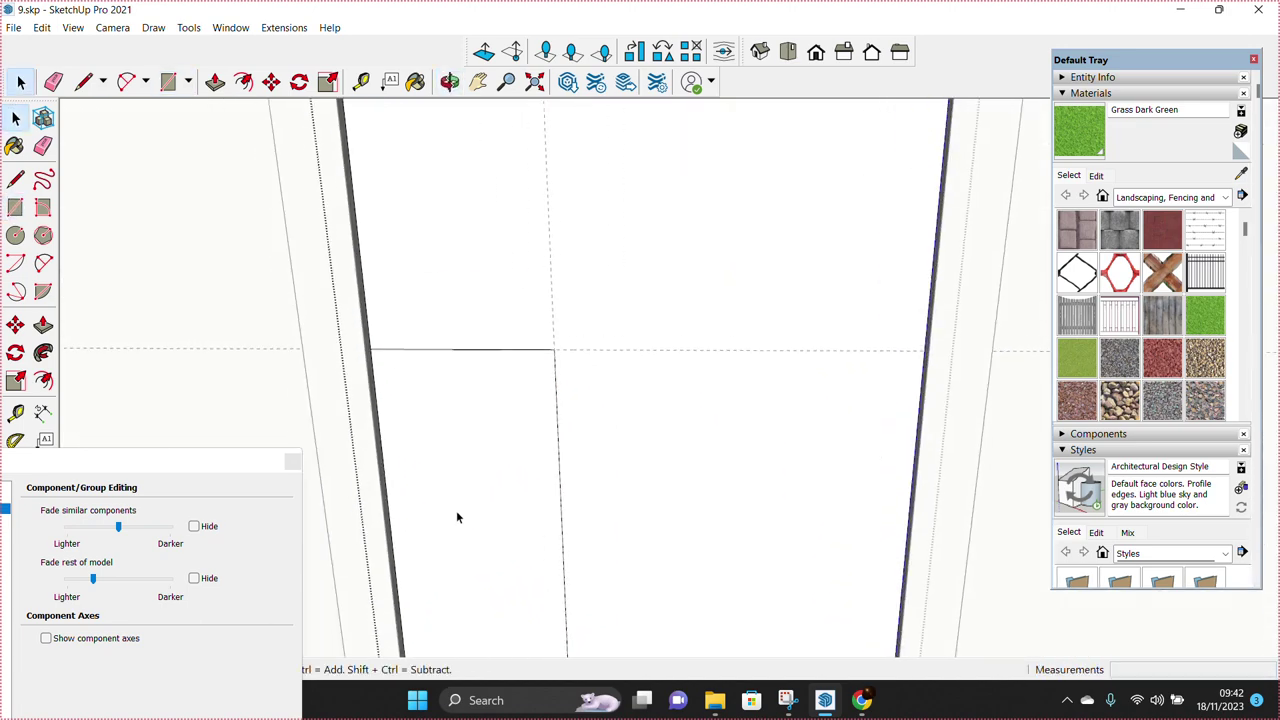
{"action": "key", "text": "p"}
{"action": "left_click", "coordinate": [497, 537]}
{"action": "left_click", "coordinate": [494, 512]}
{"action": "scroll", "coordinate": [563, 486], "scroll_direction": "down", "scroll_amount": 2}
{"action": "key", "text": "space"}
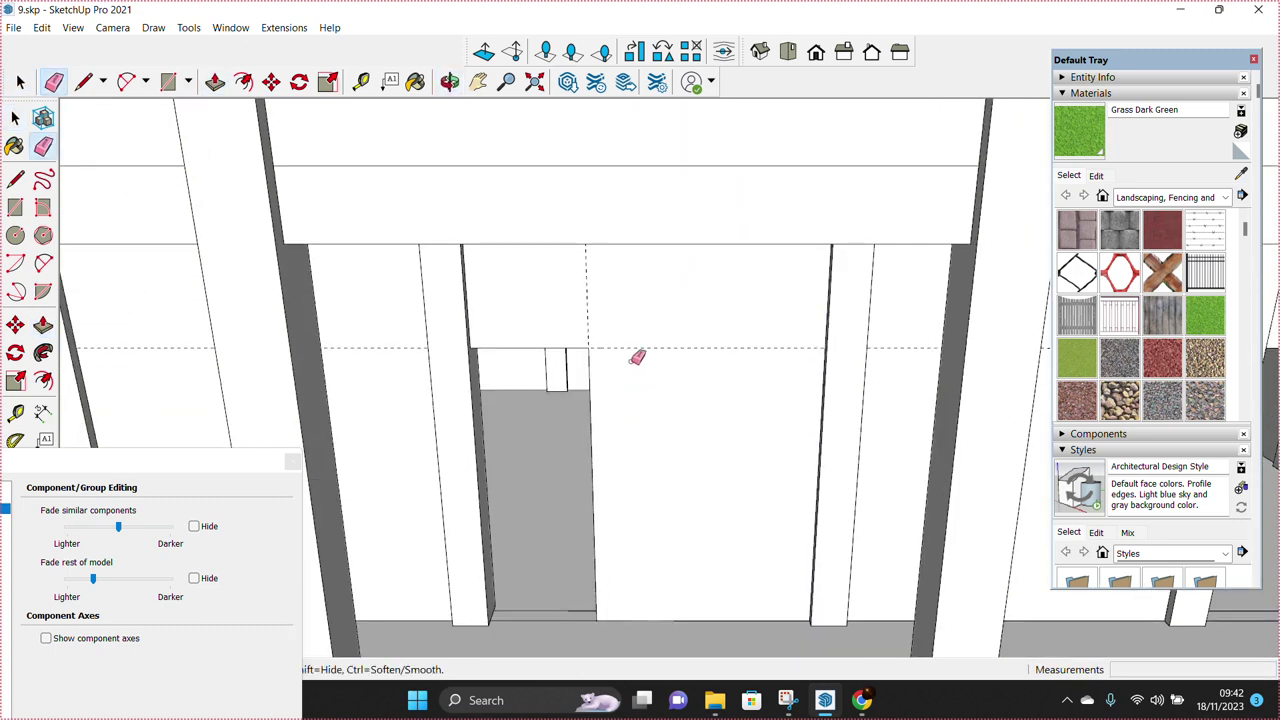
{"action": "middle_click_drag", "start_coordinate": [628, 502], "coordinate": [626, 520], "text": "shift"}
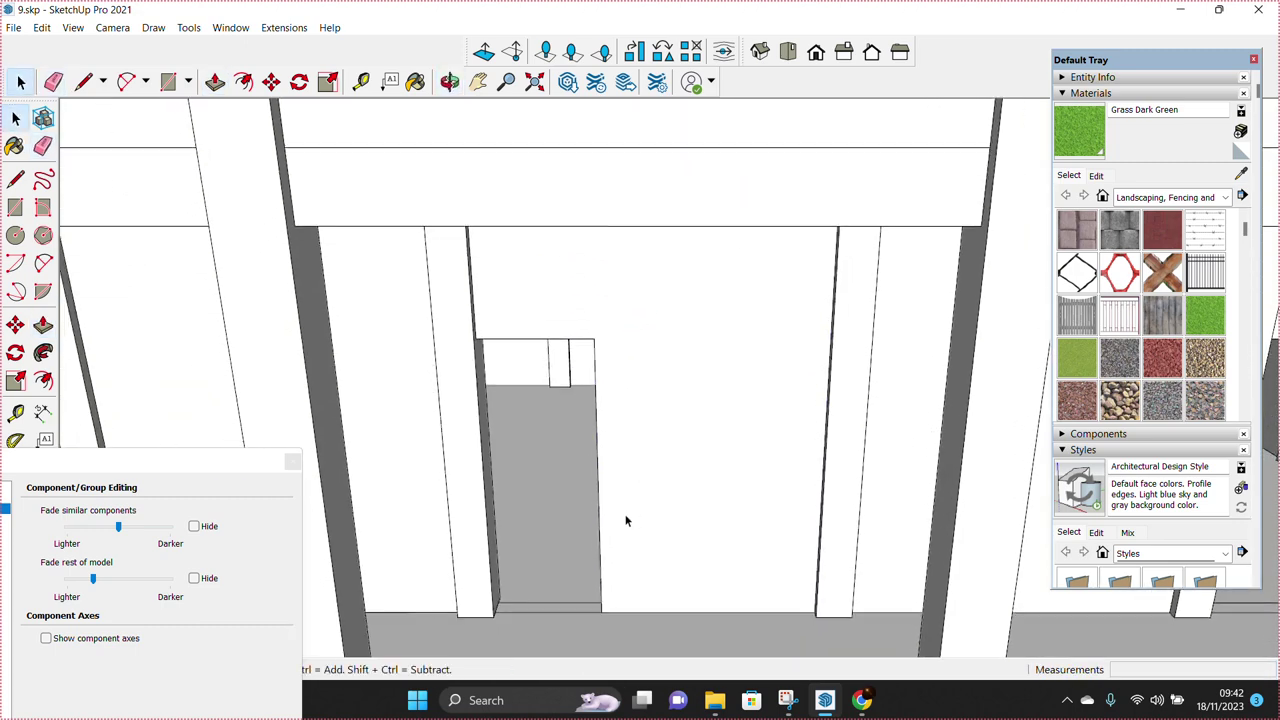
Step: Draw an inner door rectangle on the recessed face
{"action": "key", "text": "r"}
{"action": "left_click", "coordinate": [600, 606]}
{"action": "scroll", "coordinate": [520, 450], "scroll_direction": "up", "scroll_amount": 1}
{"action": "scroll", "coordinate": [500, 357], "scroll_direction": "up", "scroll_amount": 1}
{"action": "left_click", "coordinate": [445, 263]}
{"action": "scroll", "coordinate": [534, 466], "scroll_direction": "down", "scroll_amount": 1}
{"action": "scroll", "coordinate": [560, 516], "scroll_direction": "down", "scroll_amount": 1}
Step: Scale the door face and delete it to open the doorway through the panel
{"action": "key", "text": "f"}
{"action": "left_click", "coordinate": [618, 525]}
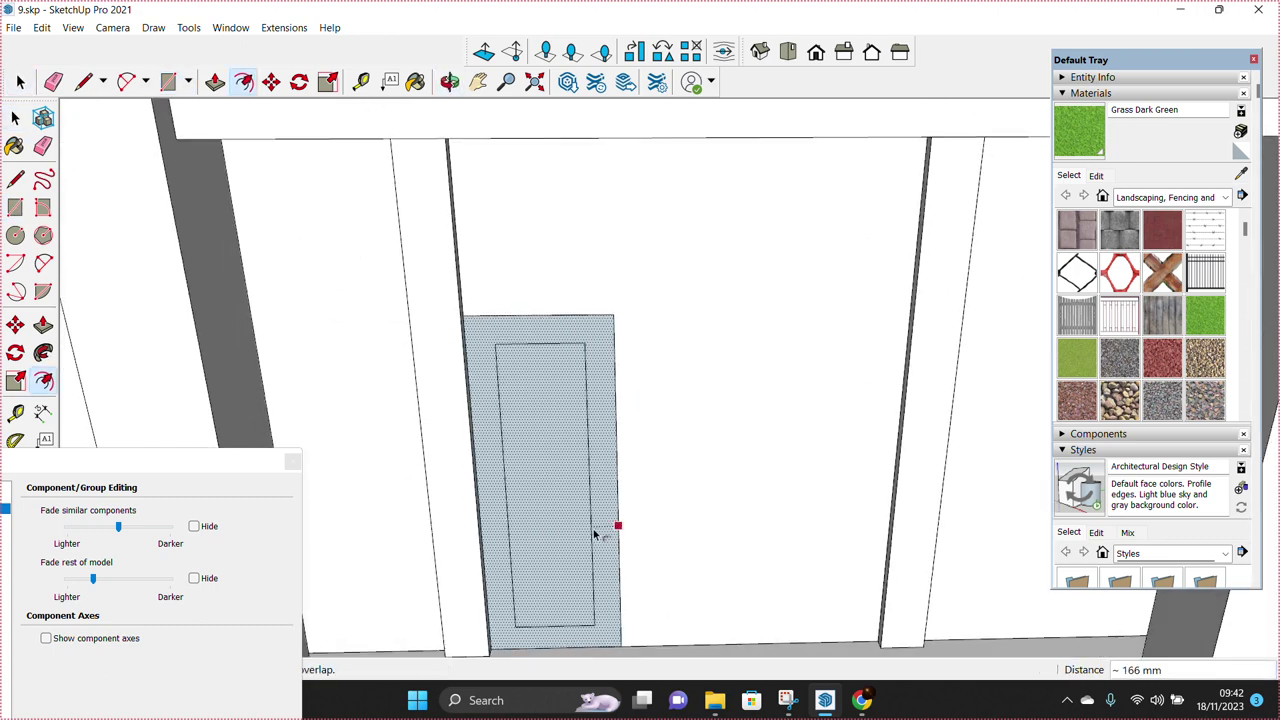
{"action": "key", "text": "Escape"}
{"action": "key", "text": "space"}
{"action": "left_click", "coordinate": [573, 565]}
{"action": "middle_click_drag", "start_coordinate": [573, 565], "coordinate": [557, 547], "text": "shift"}
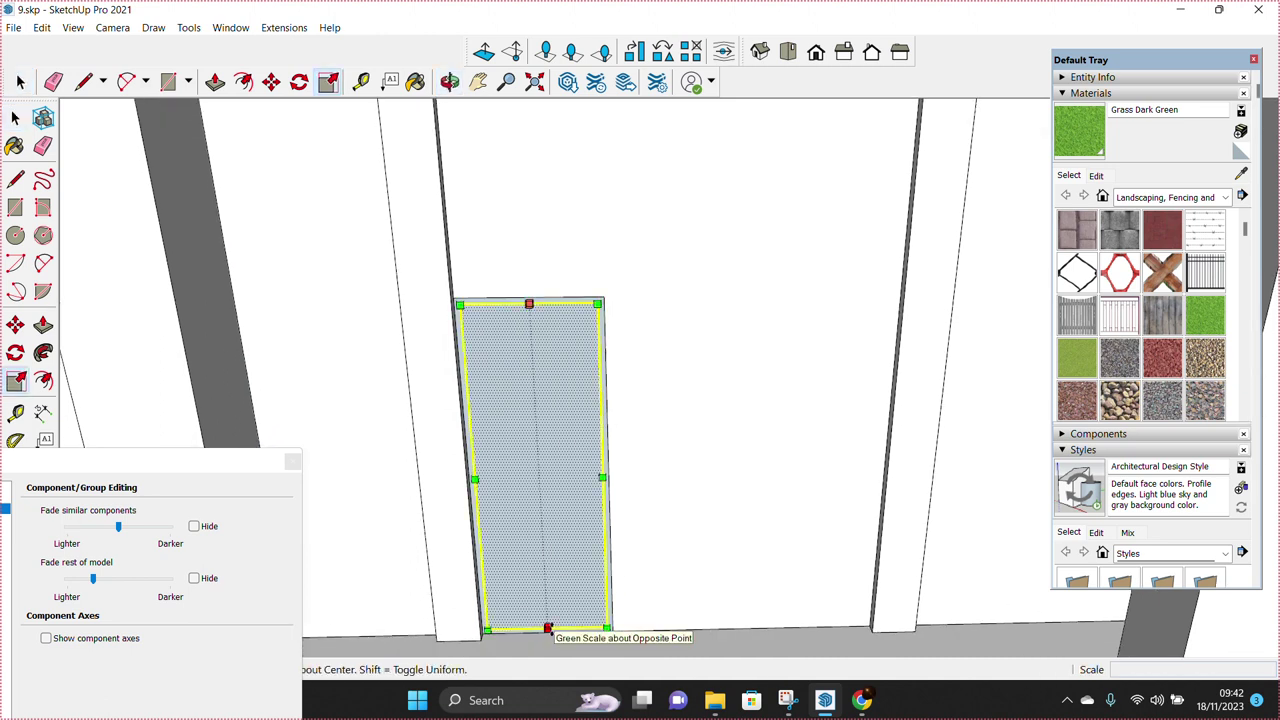
{"action": "key", "text": "space"}
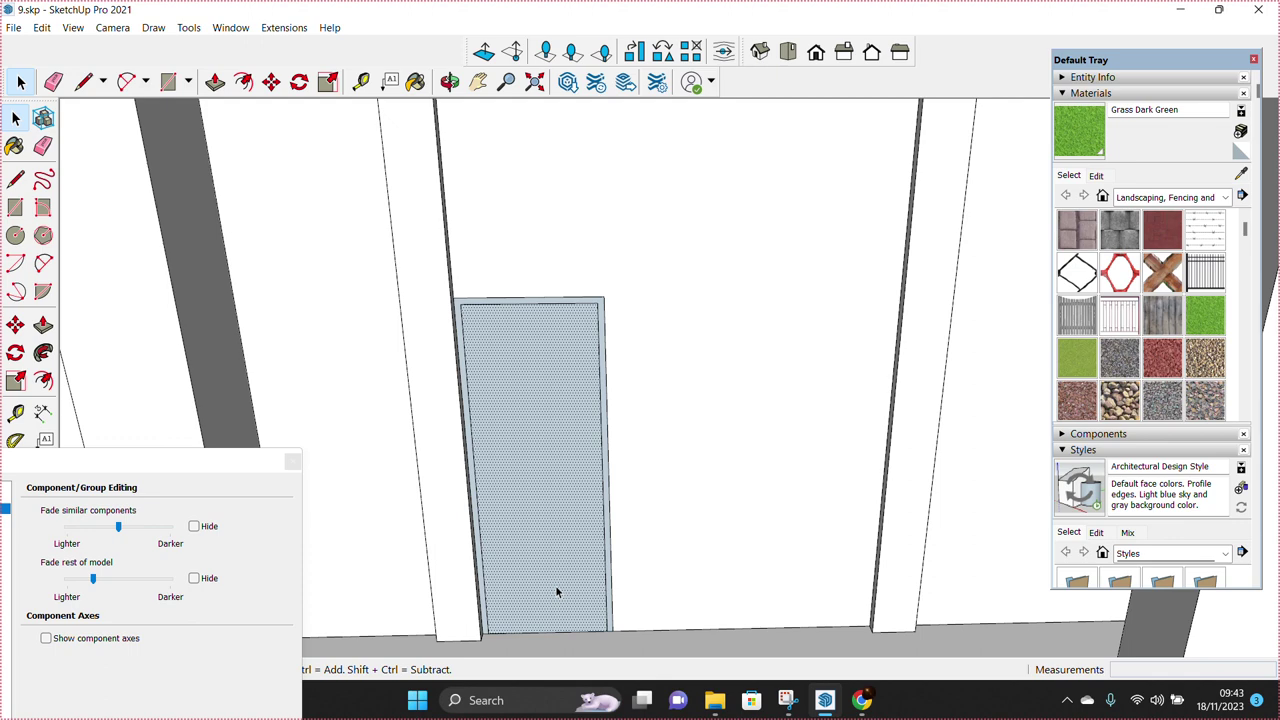
{"action": "key", "text": "Delete"}
{"action": "middle_click_drag", "start_coordinate": [567, 601], "coordinate": [441, 597]}
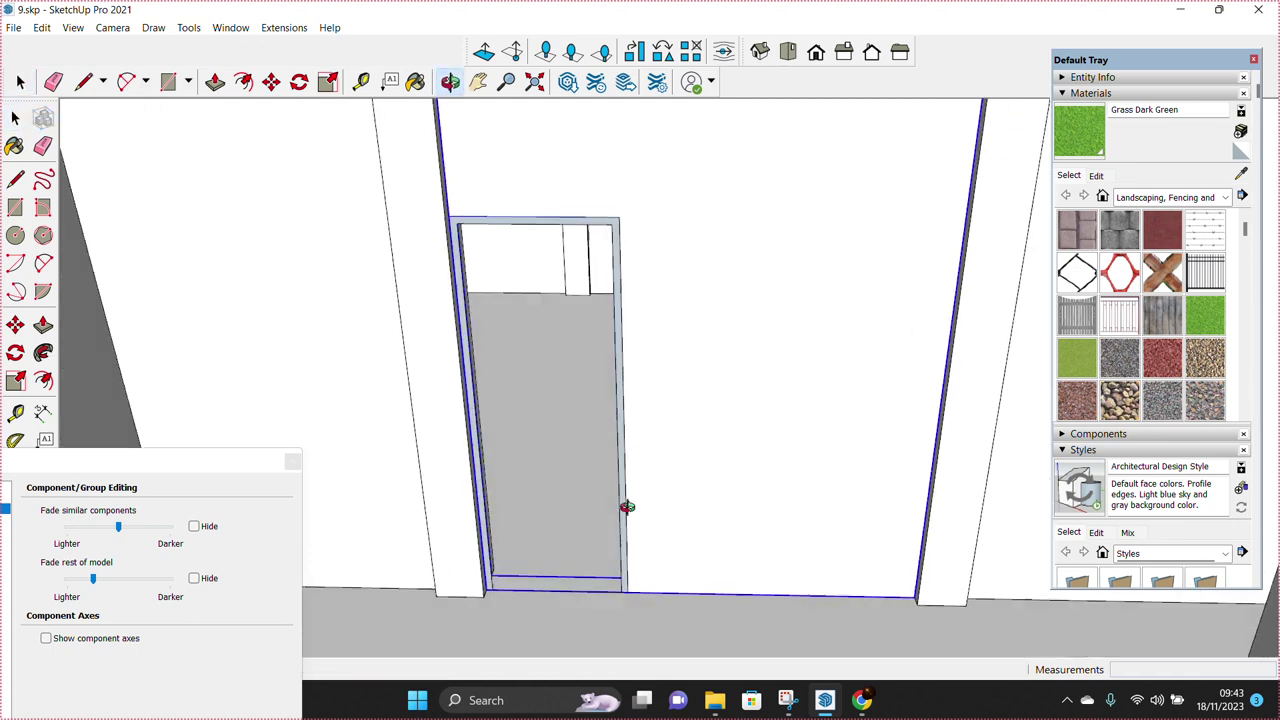
Step: Push/pull the door-jamb face out by 1
{"action": "scroll", "coordinate": [441, 597], "scroll_direction": "up", "scroll_amount": 3}
{"action": "scroll", "coordinate": [455, 598], "scroll_direction": "up", "scroll_amount": 2}
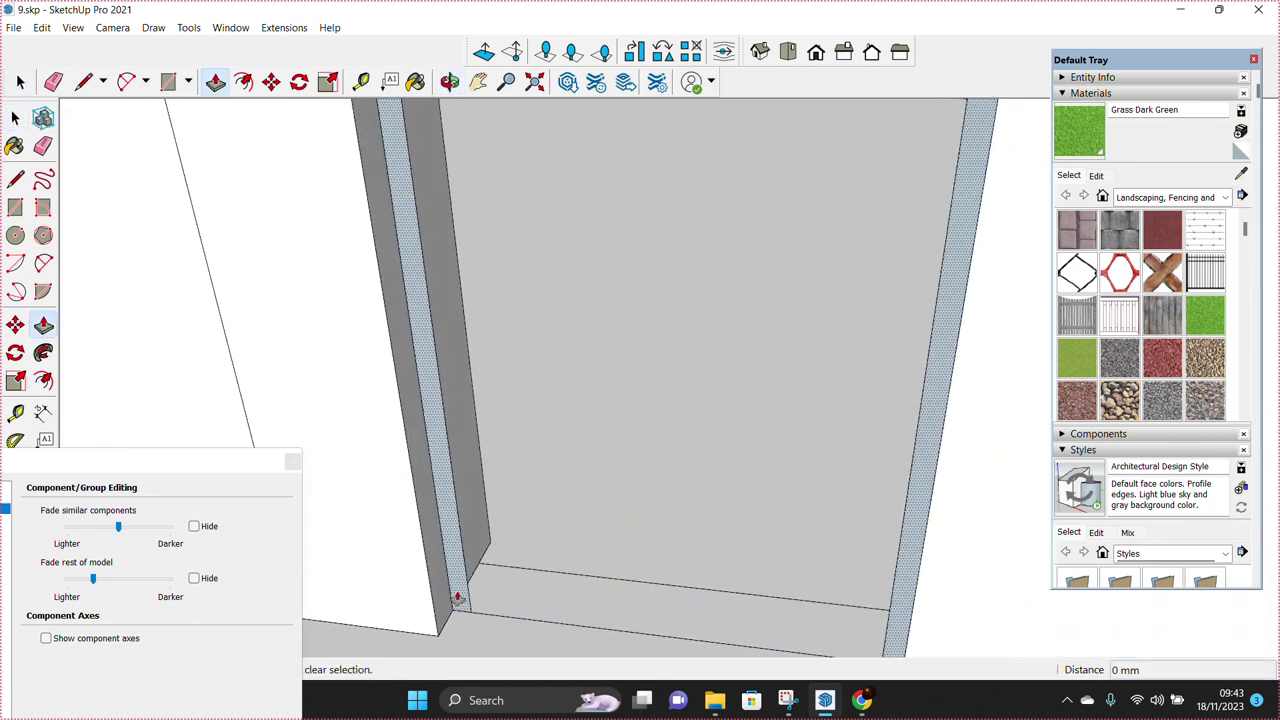
{"action": "left_click_drag", "start_coordinate": [456, 598], "coordinate": [482, 572]}
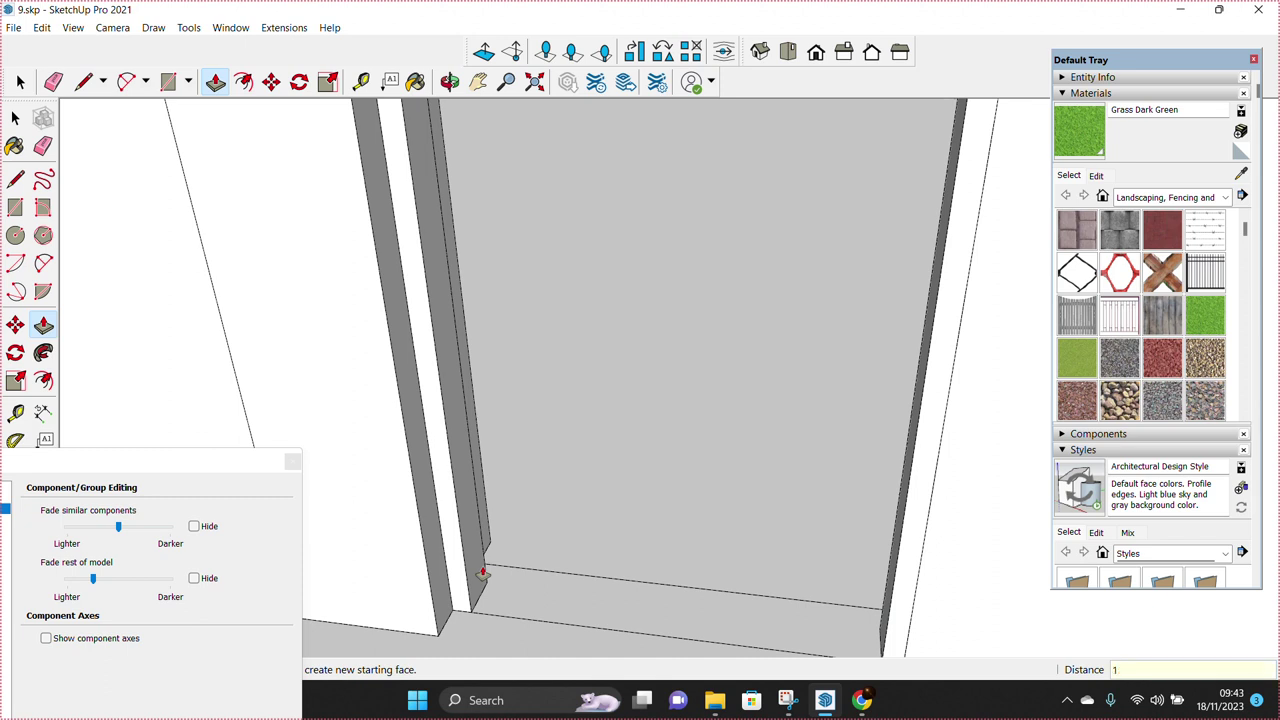
{"action": "left_click_drag", "start_coordinate": [482, 572], "coordinate": [485, 572]}
{"action": "type", "text": "1"}
{"action": "key", "text": "Return"}
{"action": "key", "text": "space"}
Step: Select the whole door jamb and make it a group
{"action": "triple_click", "coordinate": [480, 575]}
{"action": "right_click", "coordinate": [478, 575]}
{"action": "left_click", "coordinate": [492, 626]}
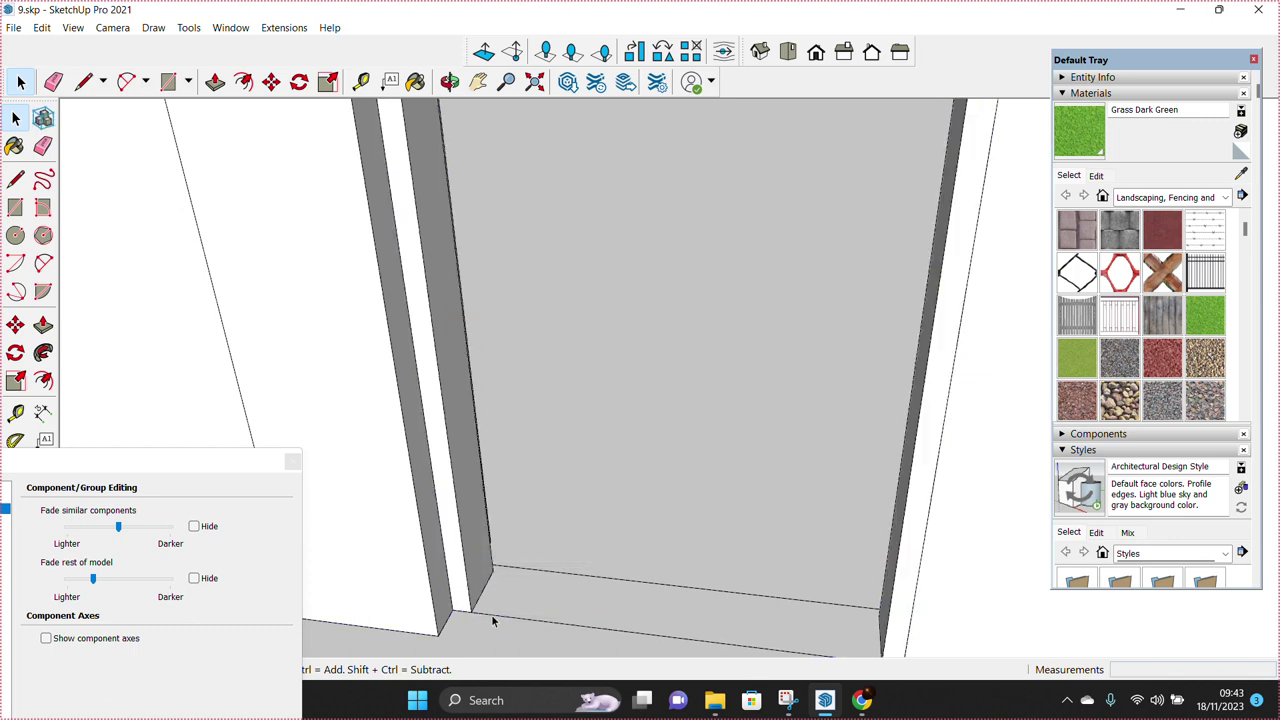
{"action": "triple_click", "coordinate": [493, 621]}
{"action": "right_click", "coordinate": [482, 620]}
{"action": "left_click", "coordinate": [550, 442]}
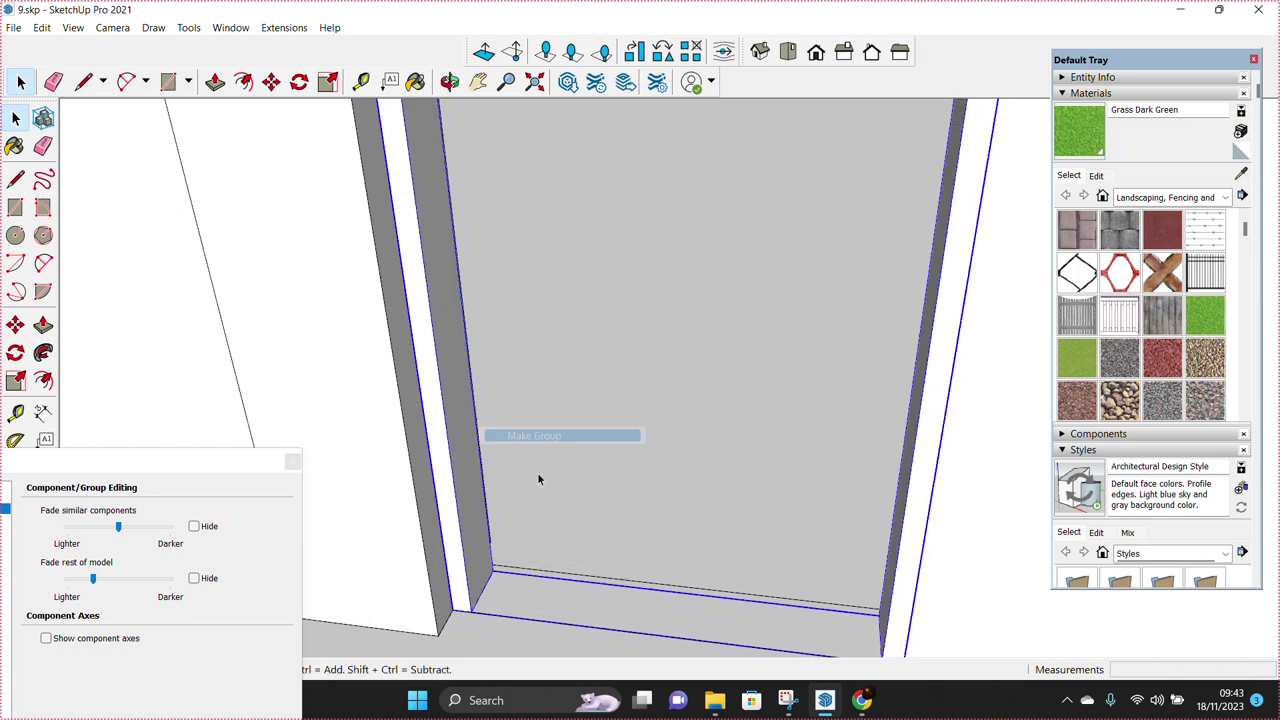
Step: Move the jamb group into position and view the whole door opening
{"action": "key", "text": "m"}
{"action": "left_click", "coordinate": [480, 614]}
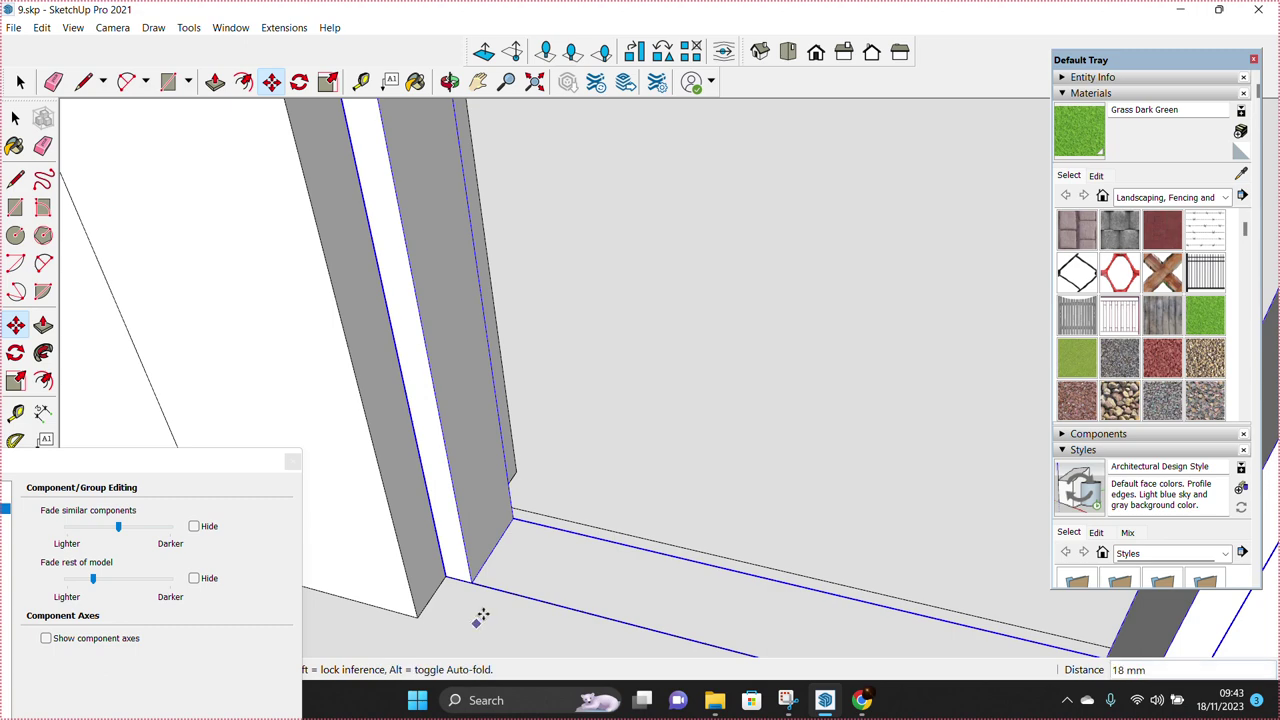
{"action": "key", "text": "Return"}
{"action": "key", "text": "space"}
{"action": "scroll", "coordinate": [495, 600], "scroll_direction": "down", "scroll_amount": 2}
{"action": "scroll", "coordinate": [580, 540], "scroll_direction": "down", "scroll_amount": 3}
{"action": "scroll", "coordinate": [571, 583], "scroll_direction": "down", "scroll_amount": 2}
{"action": "scroll", "coordinate": [590, 588], "scroll_direction": "down", "scroll_amount": 2}
{"action": "mouse_move", "coordinate": [593, 590]}
{"action": "middle_mouse_down"}
{"action": "mouse_move", "coordinate": [654, 381]}
{"action": "mouse_move", "coordinate": [729, 494]}
{"action": "mouse_move", "coordinate": [771, 277]}
{"action": "mouse_move", "coordinate": [717, 394]}
{"action": "middle_mouse_up"}
Step: Raise the door face's bottom edge by 10 mm
{"action": "scroll", "coordinate": [690, 500], "scroll_direction": "up", "scroll_amount": 2}
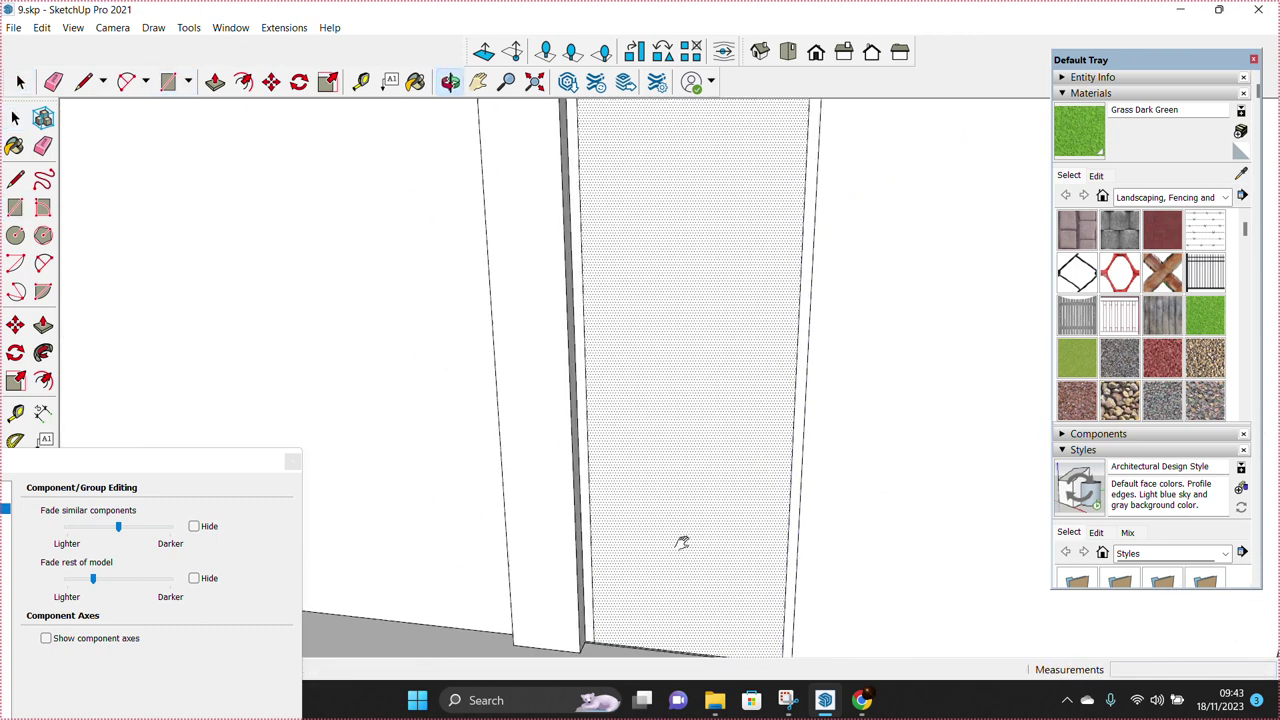
{"action": "scroll", "coordinate": [631, 597], "scroll_direction": "up", "scroll_amount": 2}
{"action": "scroll", "coordinate": [630, 594], "scroll_direction": "up", "scroll_amount": 2}
{"action": "scroll", "coordinate": [654, 575], "scroll_direction": "up", "scroll_amount": 1}
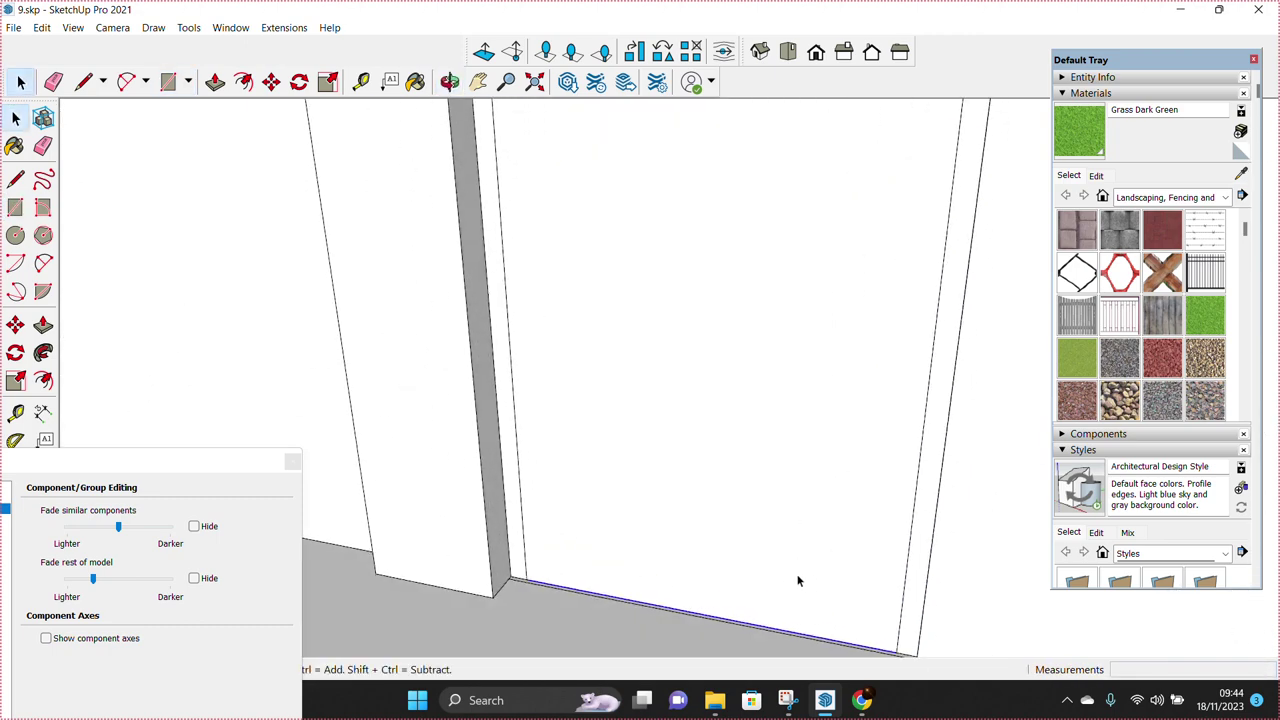
{"action": "key", "text": "m"}
{"action": "left_click", "coordinate": [766, 558]}
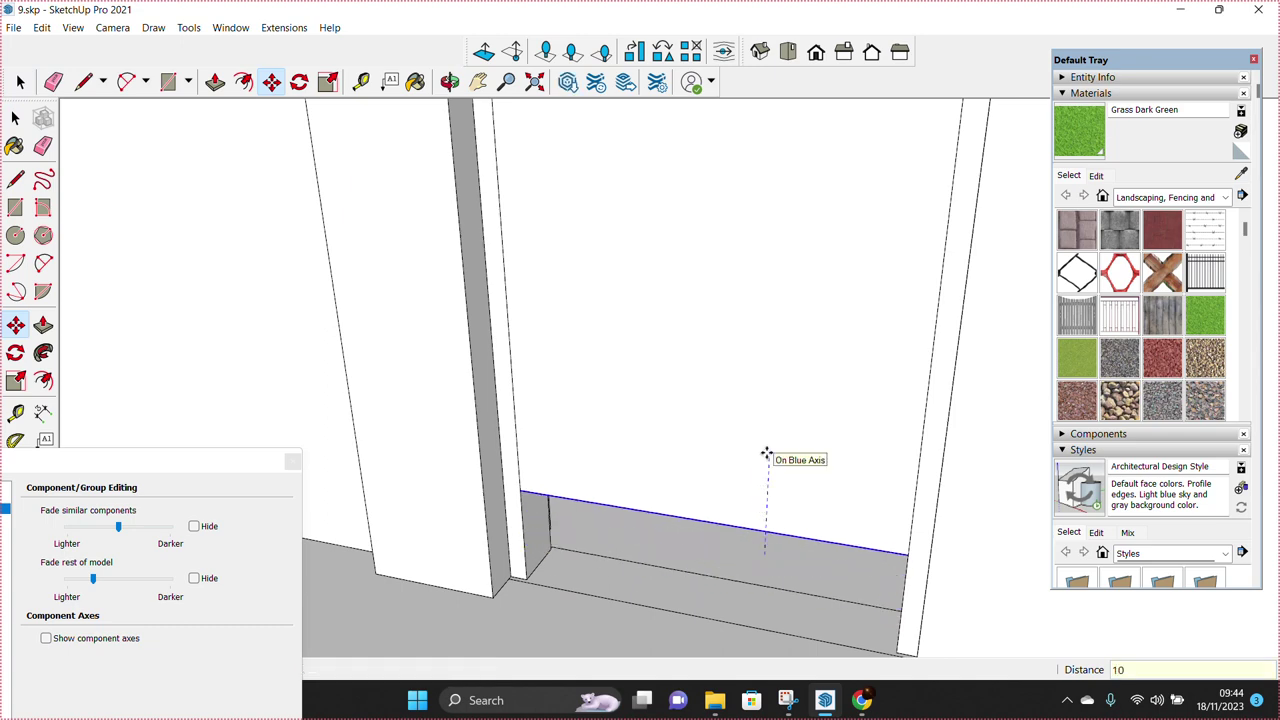
{"action": "key", "text": "Return"}
{"action": "key", "text": "space"}
Step: Offset the door face 10 mm inward and pull the inset panel outward
{"action": "left_click", "coordinate": [754, 465]}
{"action": "left_click", "coordinate": [760, 477]}
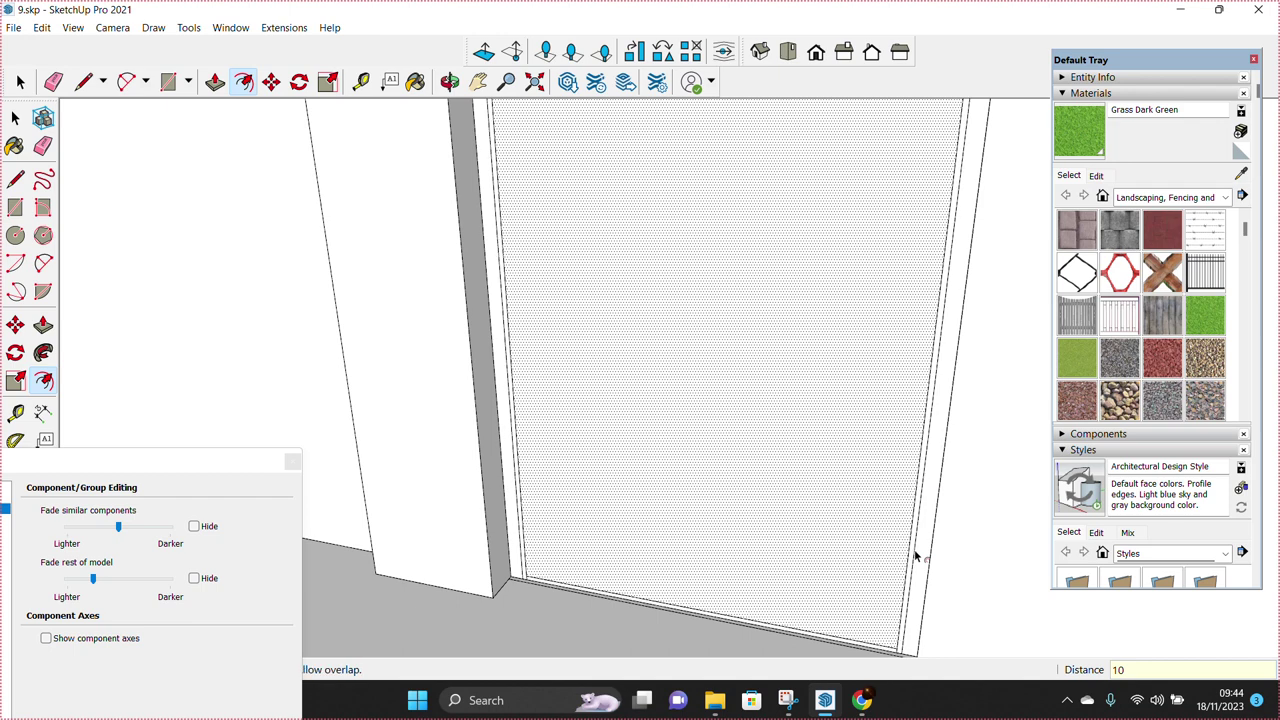
{"action": "key", "text": "space"}
{"action": "left_click", "coordinate": [676, 530]}
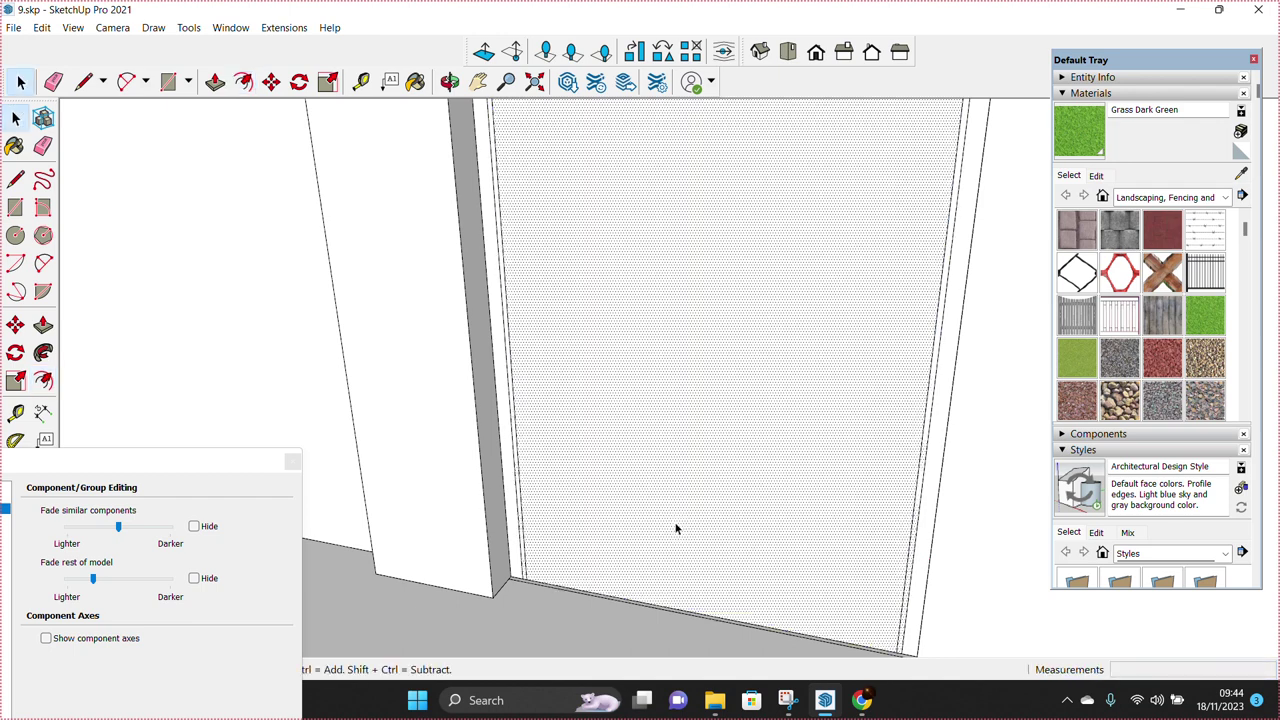
{"action": "left_click", "coordinate": [651, 515]}
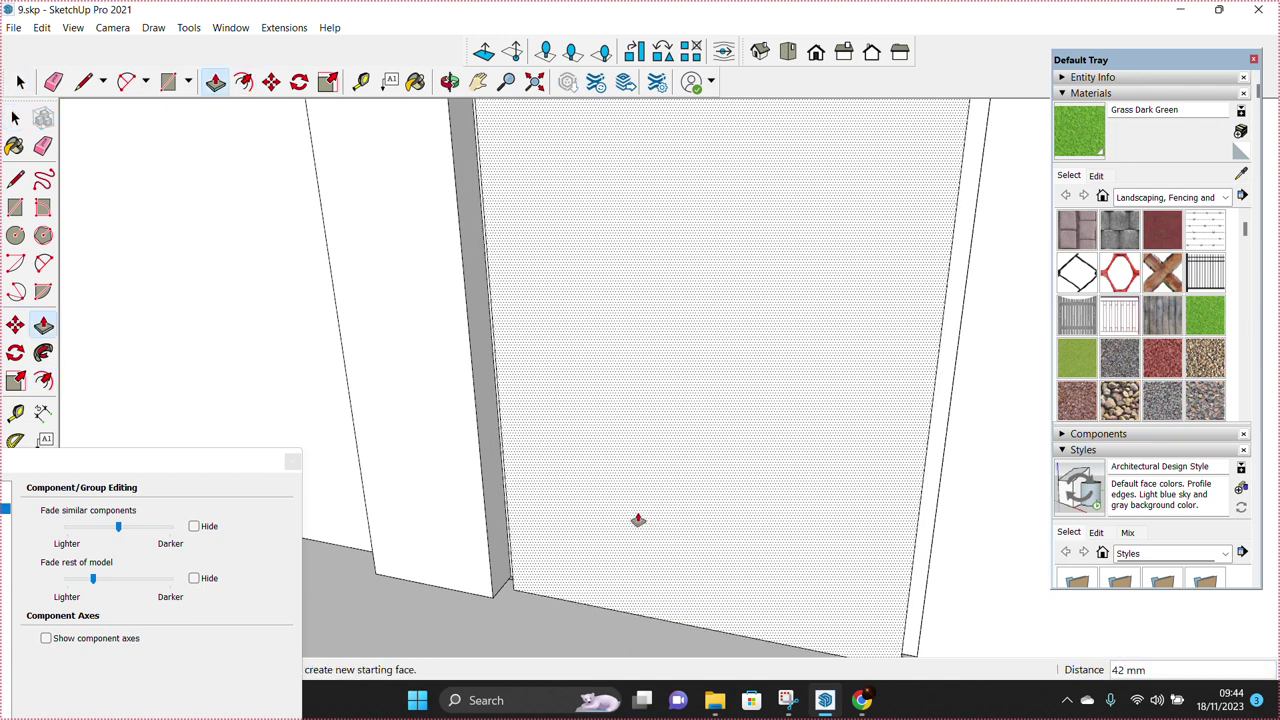
{"action": "left_click", "coordinate": [637, 518]}
{"action": "key", "text": "space"}
Step: Group the door panel and union the selected solids into one
{"action": "left_click", "coordinate": [654, 483]}
{"action": "right_click", "coordinate": [654, 483]}
{"action": "left_click", "coordinate": [711, 370]}
{"action": "mouse_move", "coordinate": [709, 377]}
{"action": "middle_mouse_down"}
{"action": "mouse_move", "coordinate": [806, 563]}
{"action": "mouse_move", "coordinate": [711, 531]}
{"action": "mouse_move", "coordinate": [711, 497]}
{"action": "mouse_move", "coordinate": [538, 444]}
{"action": "middle_mouse_up"}
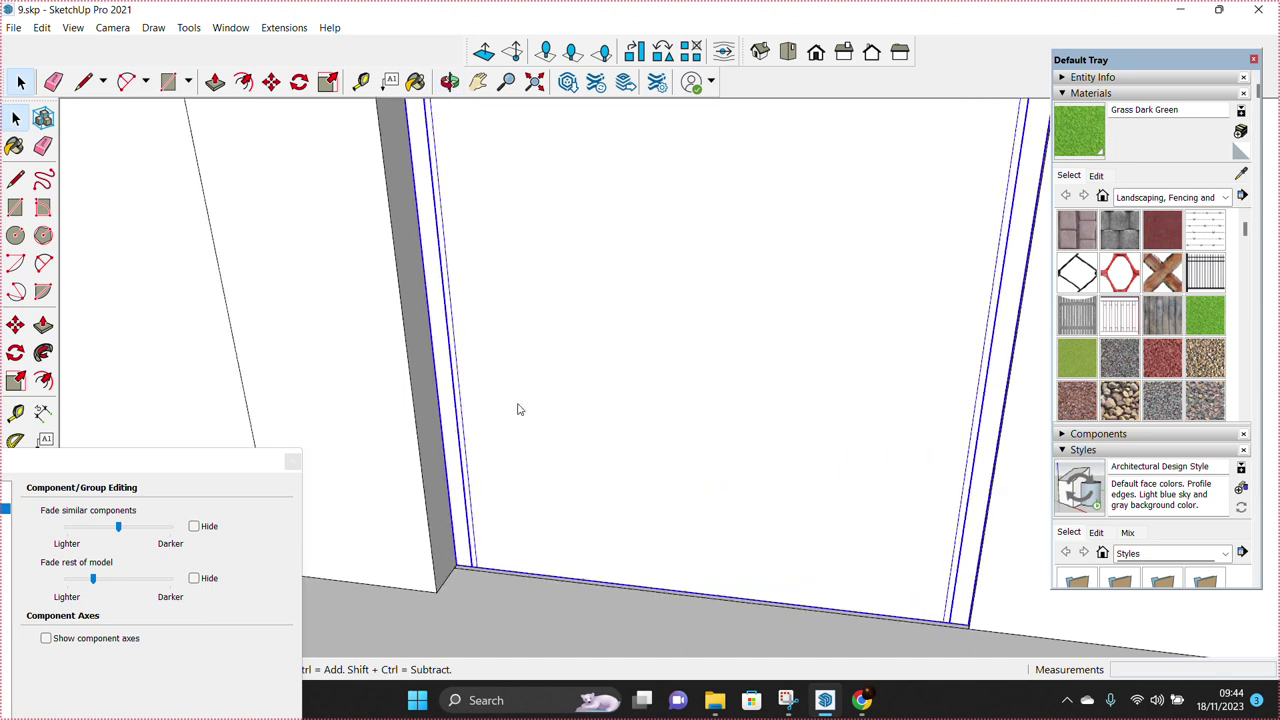
{"action": "right_click", "coordinate": [517, 408]}
{"action": "left_click", "coordinate": [726, 325]}
Step: Briefly hide the door panel, restore it, and inspect it from several angles
{"action": "right_click", "coordinate": [594, 395]}
{"action": "left_click", "coordinate": [637, 429]}
{"action": "key", "text": "ctrl+z"}
{"action": "scroll", "coordinate": [636, 430], "scroll_direction": "down", "scroll_amount": 2}
{"action": "middle_click_drag", "start_coordinate": [636, 430], "coordinate": [726, 396]}
{"action": "scroll", "coordinate": [843, 465], "scroll_direction": "up", "scroll_amount": 2}
{"action": "mouse_move", "coordinate": [843, 485]}
{"action": "middle_mouse_down"}
{"action": "mouse_move", "coordinate": [741, 506]}
{"action": "mouse_move", "coordinate": [858, 490]}
{"action": "middle_mouse_up"}
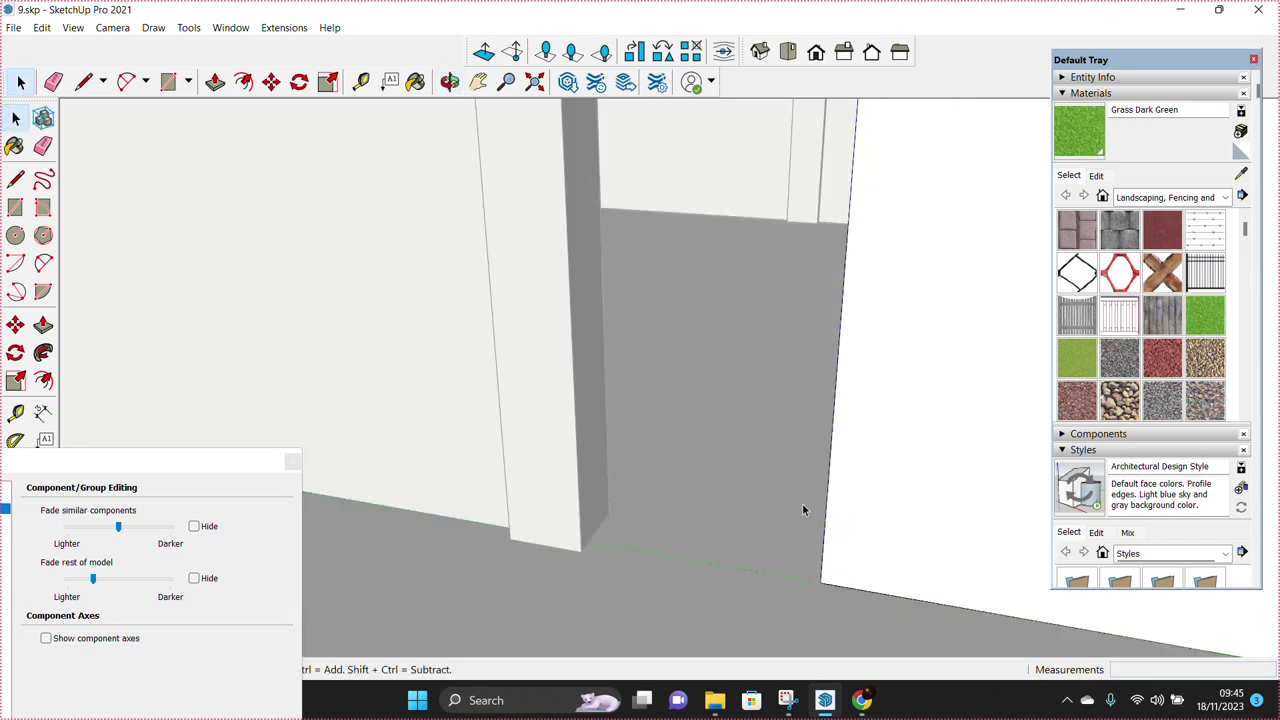
{"action": "middle_click_drag", "start_coordinate": [736, 525], "coordinate": [600, 545]}
Step: Move the door panel into the opening and view the building from the front
{"action": "key", "text": "m"}
{"action": "mouse_move", "coordinate": [465, 568]}
{"action": "middle_mouse_down"}
{"action": "mouse_move", "coordinate": [773, 537]}
{"action": "mouse_move", "coordinate": [749, 600]}
{"action": "mouse_move", "coordinate": [929, 620]}
{"action": "mouse_move", "coordinate": [871, 567]}
{"action": "mouse_move", "coordinate": [809, 451]}
{"action": "mouse_move", "coordinate": [757, 429]}
{"action": "mouse_move", "coordinate": [749, 500]}
{"action": "mouse_move", "coordinate": [808, 429]}
{"action": "middle_mouse_up"}
{"action": "left_click", "coordinate": [745, 595]}
{"action": "key", "text": "space"}
{"action": "scroll", "coordinate": [749, 500], "scroll_direction": "down", "scroll_amount": 5}
{"action": "scroll", "coordinate": [808, 429], "scroll_direction": "down", "scroll_amount": 3}
{"action": "mouse_move", "coordinate": [609, 449]}
{"action": "middle_mouse_down"}
{"action": "mouse_move", "coordinate": [934, 451]}
{"action": "mouse_move", "coordinate": [537, 429]}
{"action": "mouse_move", "coordinate": [643, 474]}
{"action": "mouse_move", "coordinate": [432, 566]}
{"action": "middle_mouse_up"}
{"action": "middle_click_drag", "start_coordinate": [727, 498], "coordinate": [571, 491]}
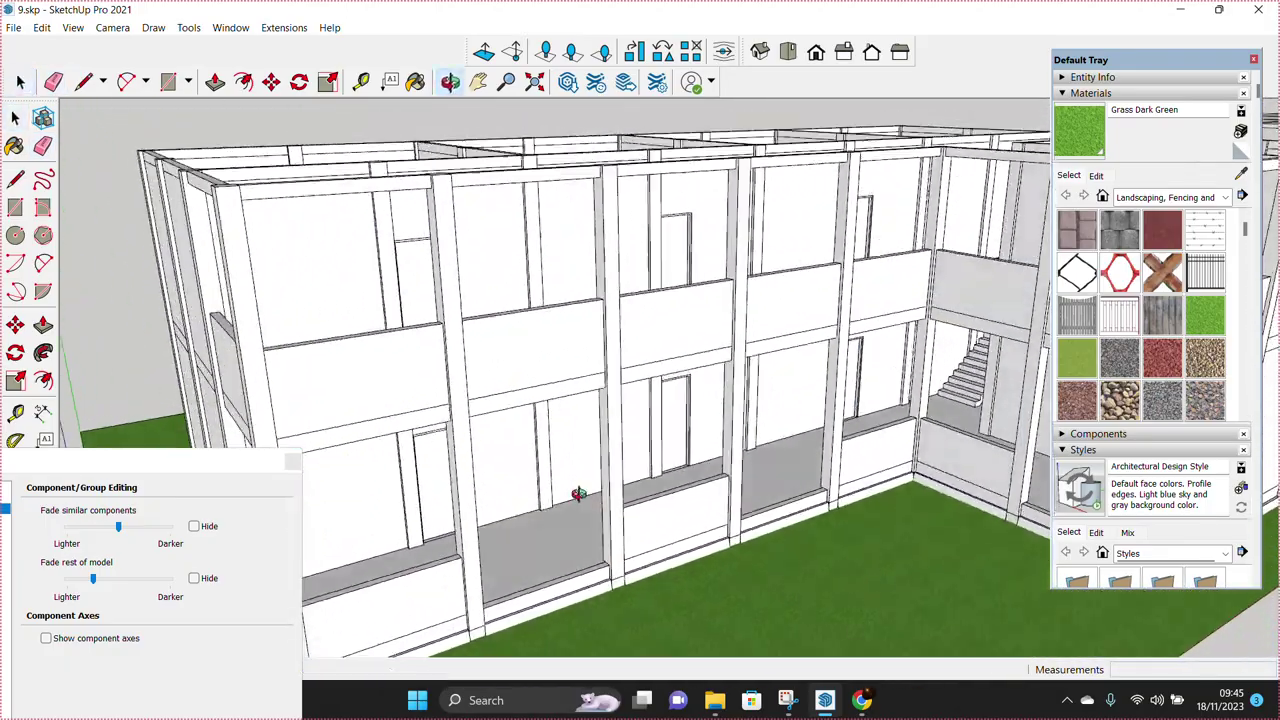
Step: Paint the door with Color E07 from the Colors materials
{"action": "scroll", "coordinate": [770, 403], "scroll_direction": "up", "scroll_amount": 3}
{"action": "scroll", "coordinate": [770, 403], "scroll_direction": "up", "scroll_amount": 3}
{"action": "scroll", "coordinate": [770, 403], "scroll_direction": "up", "scroll_amount": 2}
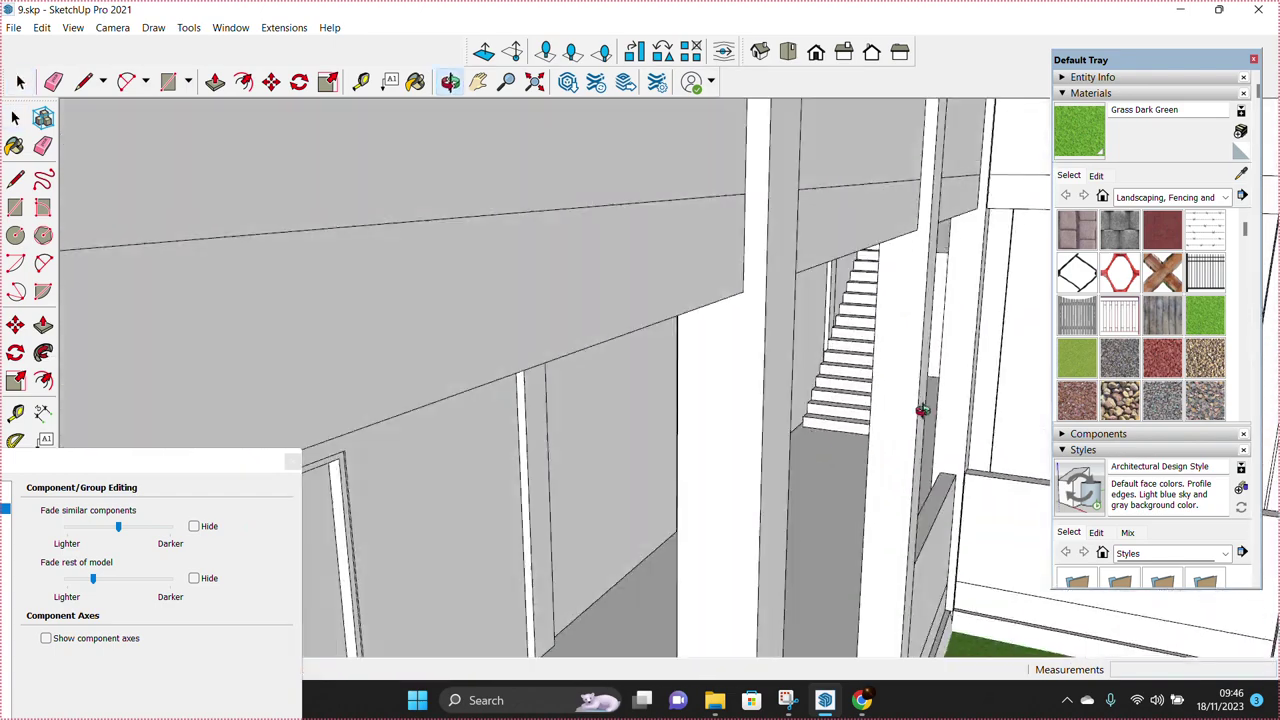
{"action": "scroll", "coordinate": [775, 403], "scroll_direction": "down", "scroll_amount": 3}
{"action": "scroll", "coordinate": [778, 403], "scroll_direction": "down", "scroll_amount": 3}
{"action": "scroll", "coordinate": [783, 404], "scroll_direction": "down", "scroll_amount": 2}
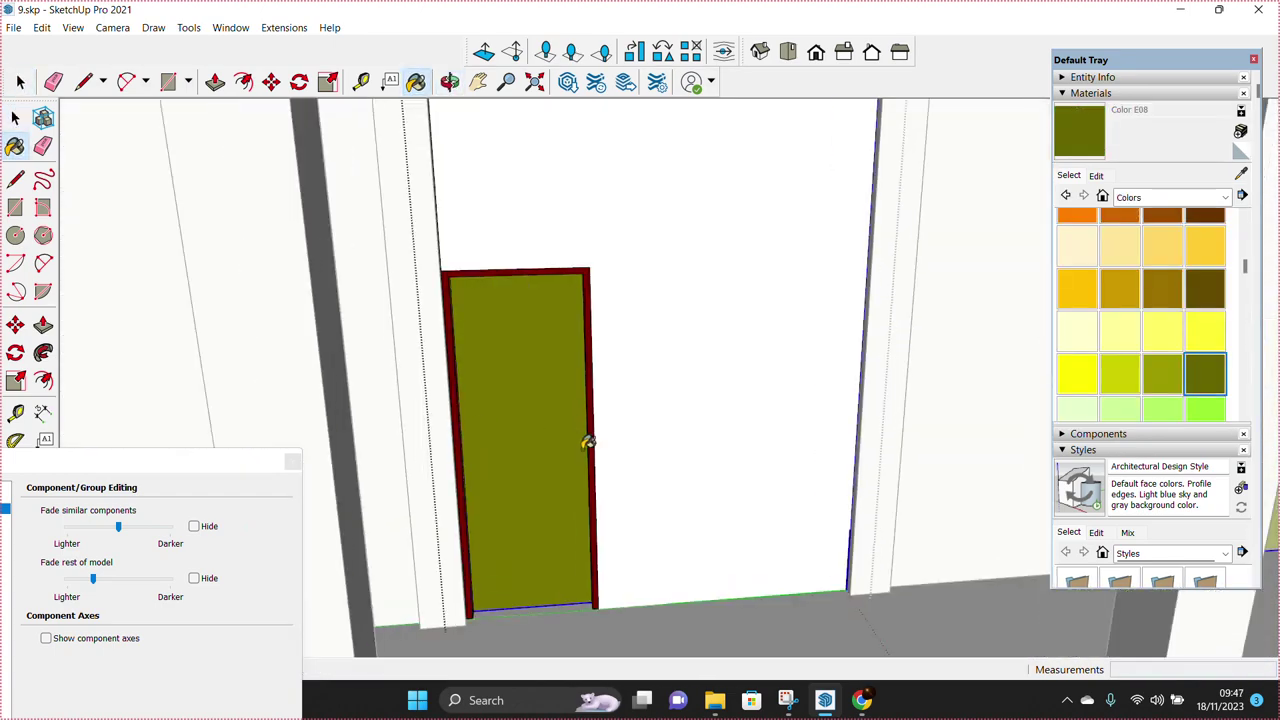
{"action": "left_click", "coordinate": [1155, 376]}
{"action": "left_click", "coordinate": [571, 414]}
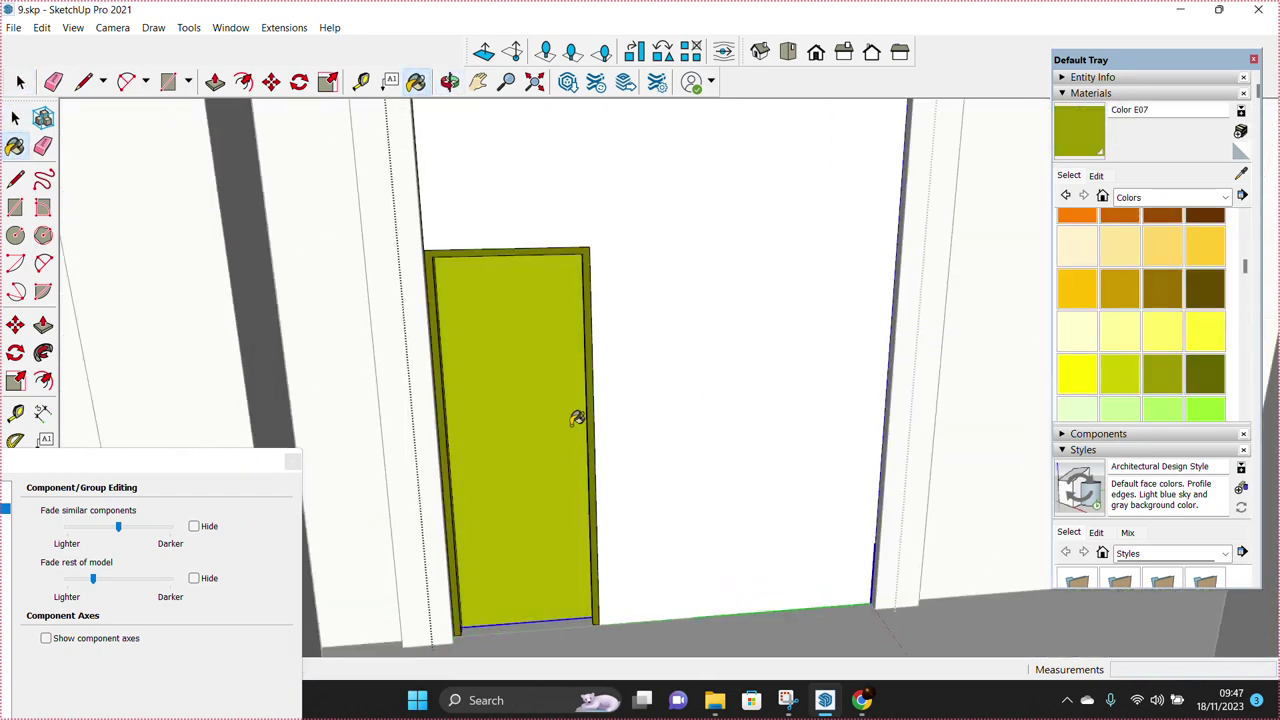
Step: Zoom out to the whole facade and open 3D Warehouse to find a door handle
{"action": "scroll", "coordinate": [556, 436], "scroll_direction": "down", "scroll_amount": 3}
{"action": "scroll", "coordinate": [580, 445], "scroll_direction": "down", "scroll_amount": 3}
{"action": "middle_click_drag", "start_coordinate": [600, 457], "coordinate": [729, 460]}
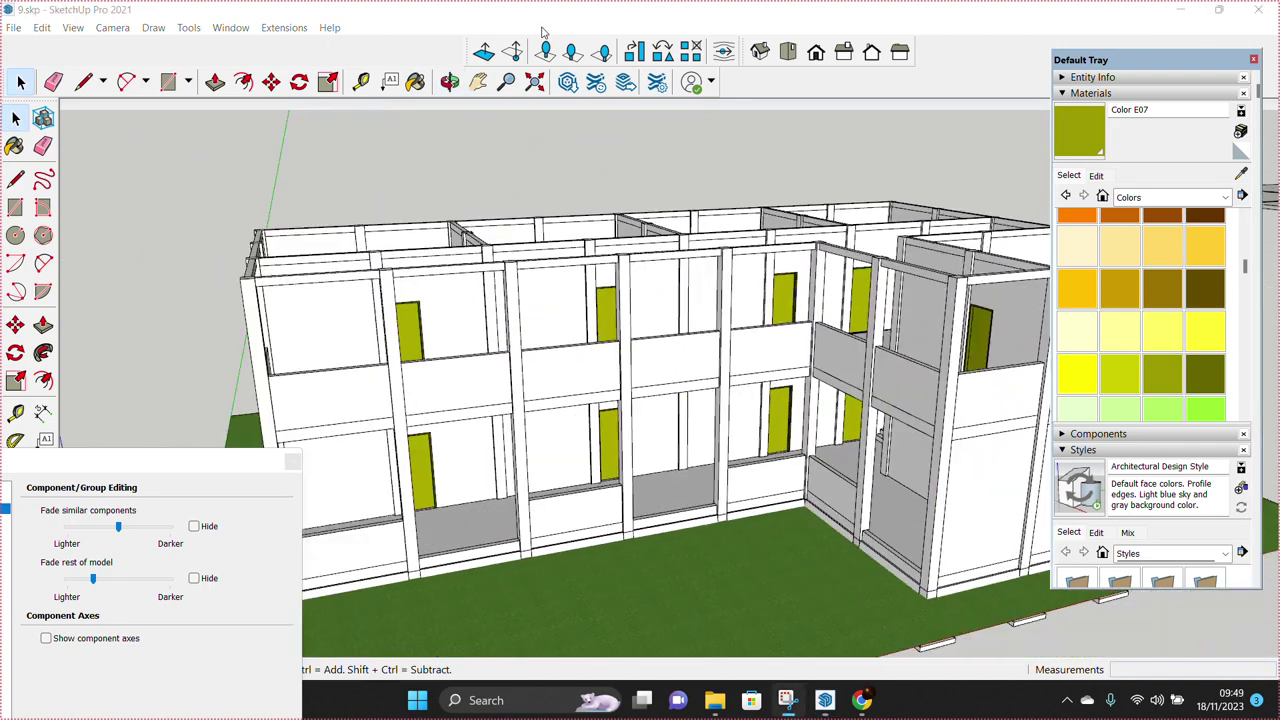
{"action": "left_click", "coordinate": [231, 28]}
{"action": "left_click", "coordinate": [268, 155]}
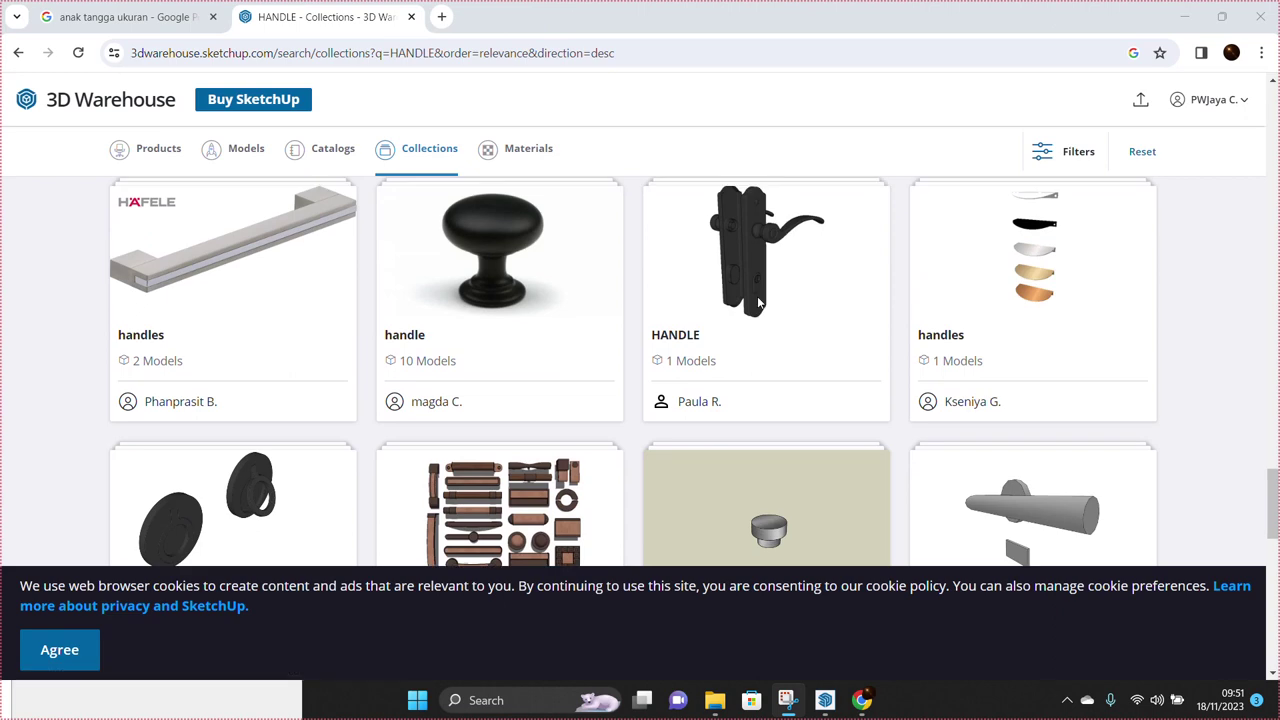
Step: Download the HANDLE collection's black lever handle as a SketchUp 2021 file into the model
{"action": "left_click", "coordinate": [724, 296]}
{"action": "left_click", "coordinate": [340, 381]}
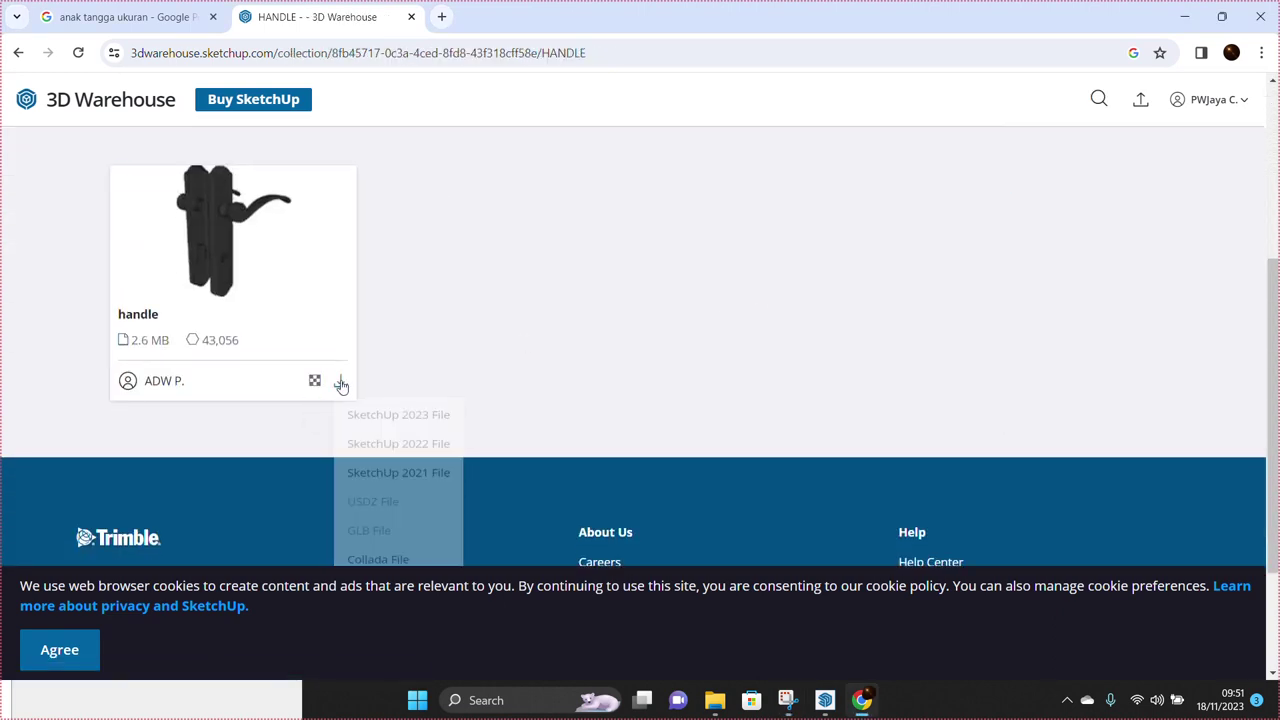
{"action": "left_click", "coordinate": [398, 486]}
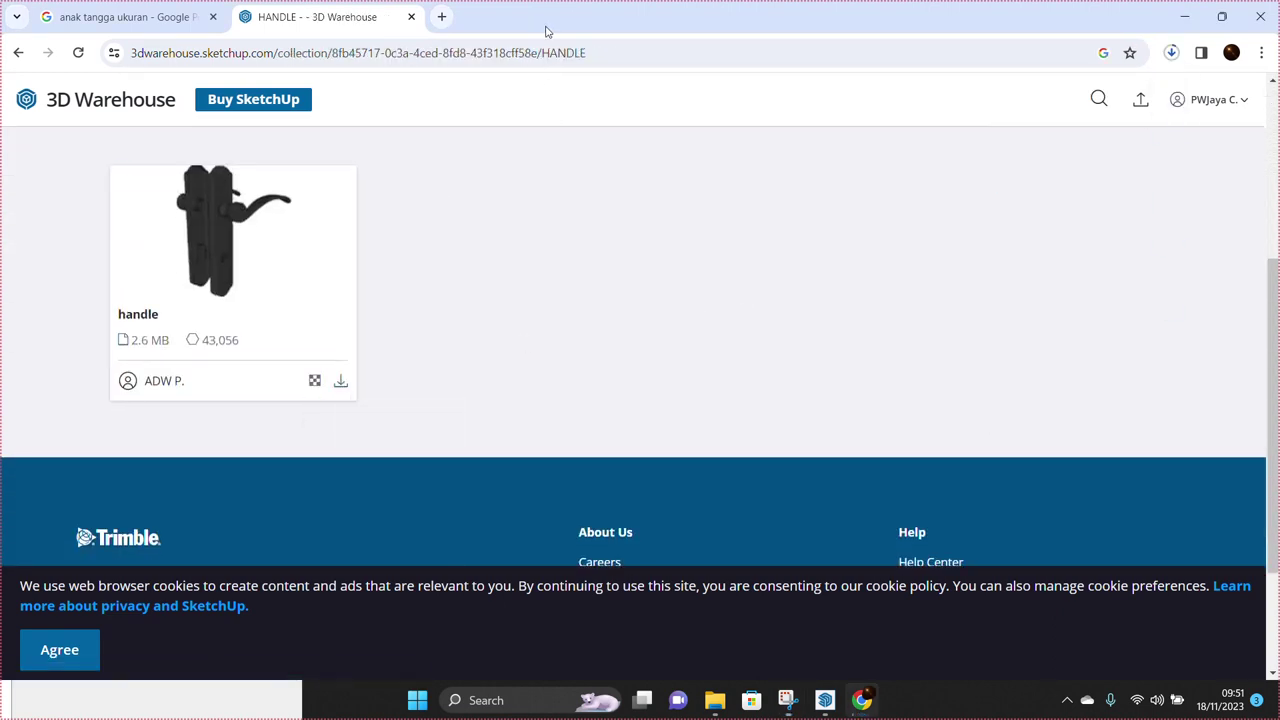
{"action": "key", "text": "m"}
{"action": "key", "text": "space"}
{"action": "scroll", "coordinate": [335, 530], "scroll_direction": "up", "scroll_amount": 3}
Step: Zoom in on the black door handle and turn it around 180°
{"action": "scroll", "coordinate": [370, 530], "scroll_direction": "up", "scroll_amount": 3}
{"action": "scroll", "coordinate": [395, 530], "scroll_direction": "up", "scroll_amount": 3}
{"action": "scroll", "coordinate": [370, 528], "scroll_direction": "up", "scroll_amount": 3}
{"action": "scroll", "coordinate": [365, 525], "scroll_direction": "up", "scroll_amount": 3}
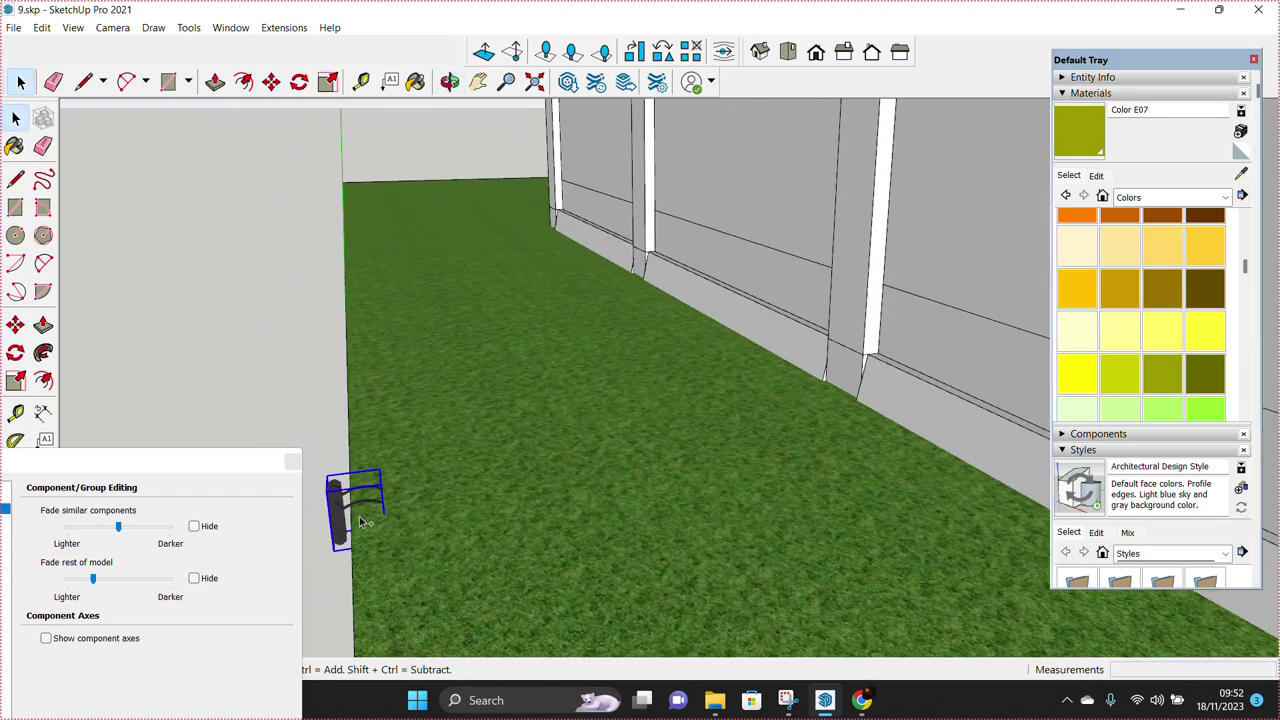
{"action": "scroll", "coordinate": [352, 520], "scroll_direction": "down", "scroll_amount": 5}
{"action": "scroll", "coordinate": [371, 491], "scroll_direction": "down", "scroll_amount": 3}
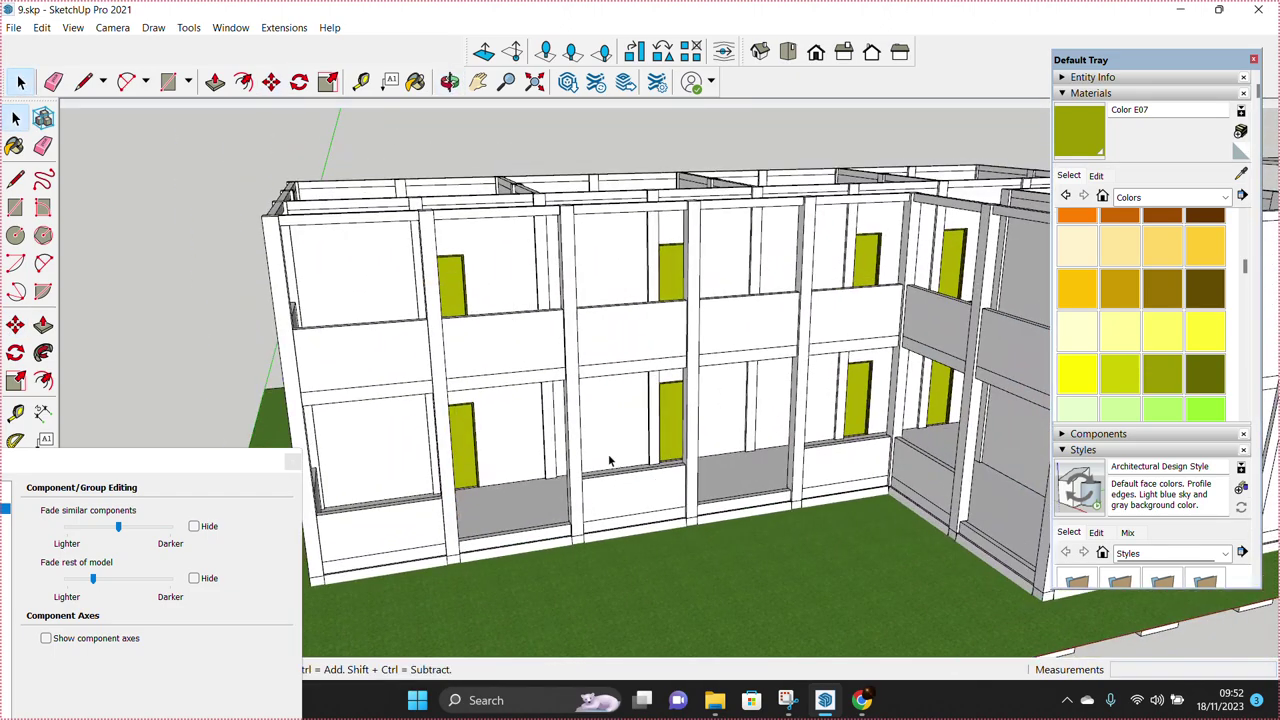
{"action": "scroll", "coordinate": [710, 428], "scroll_direction": "up", "scroll_amount": 4}
{"action": "scroll", "coordinate": [517, 457], "scroll_direction": "up", "scroll_amount": 2}
{"action": "scroll", "coordinate": [440, 466], "scroll_direction": "up", "scroll_amount": 2}
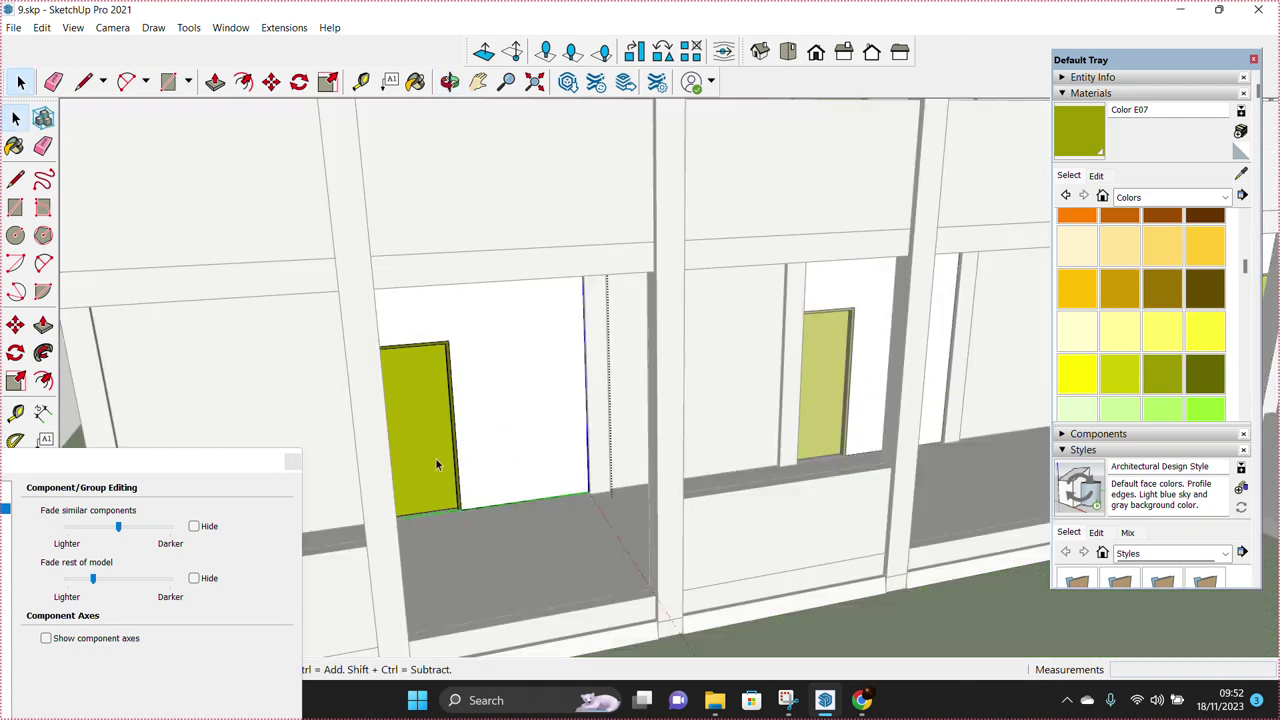
{"action": "scroll", "coordinate": [434, 471], "scroll_direction": "up", "scroll_amount": 2}
{"action": "scroll", "coordinate": [453, 541], "scroll_direction": "up", "scroll_amount": 2}
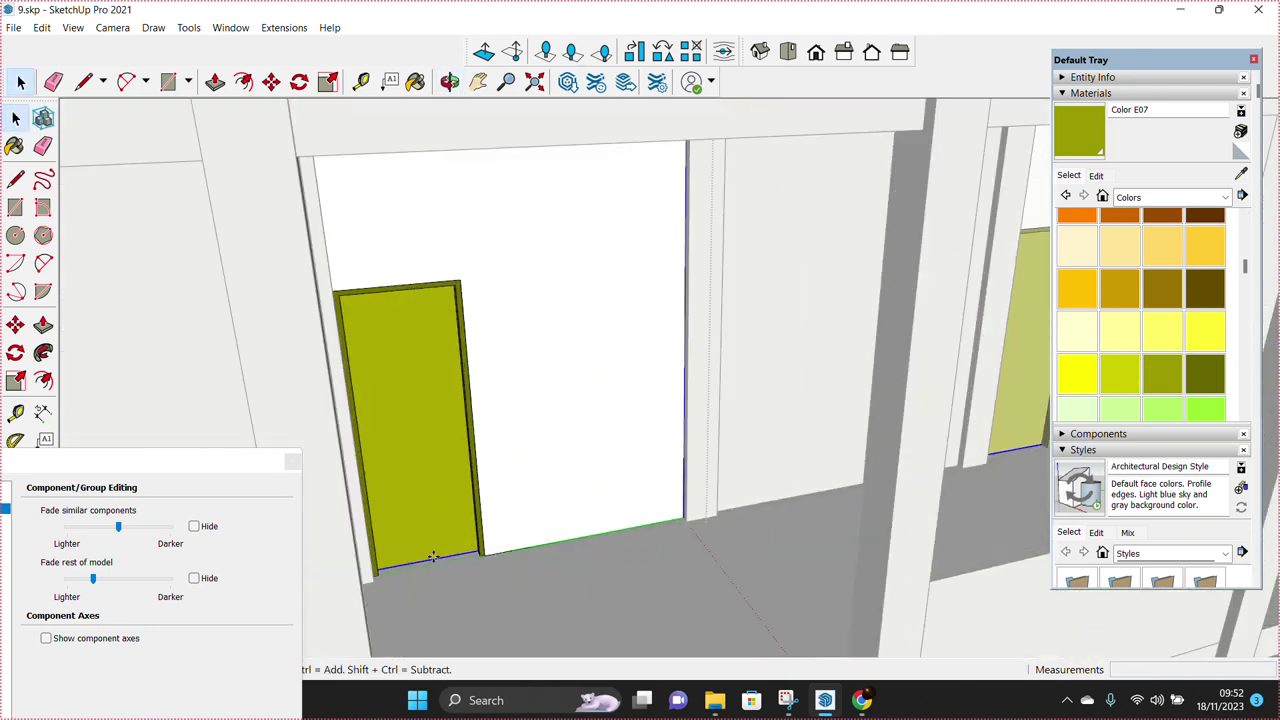
{"action": "scroll", "coordinate": [433, 557], "scroll_direction": "up", "scroll_amount": 2}
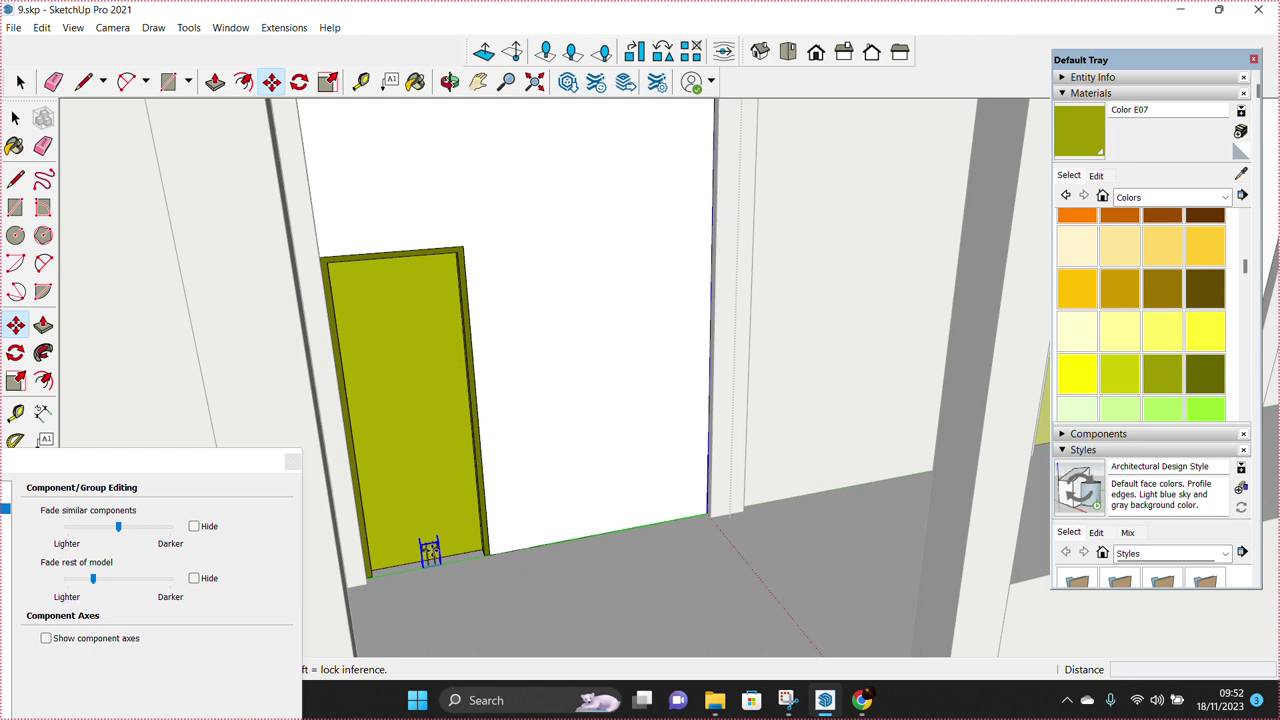
{"action": "key", "text": "space"}
{"action": "scroll", "coordinate": [430, 550], "scroll_direction": "up", "scroll_amount": 2}
{"action": "scroll", "coordinate": [430, 570], "scroll_direction": "up", "scroll_amount": 2}
{"action": "scroll", "coordinate": [500, 557], "scroll_direction": "up", "scroll_amount": 2}
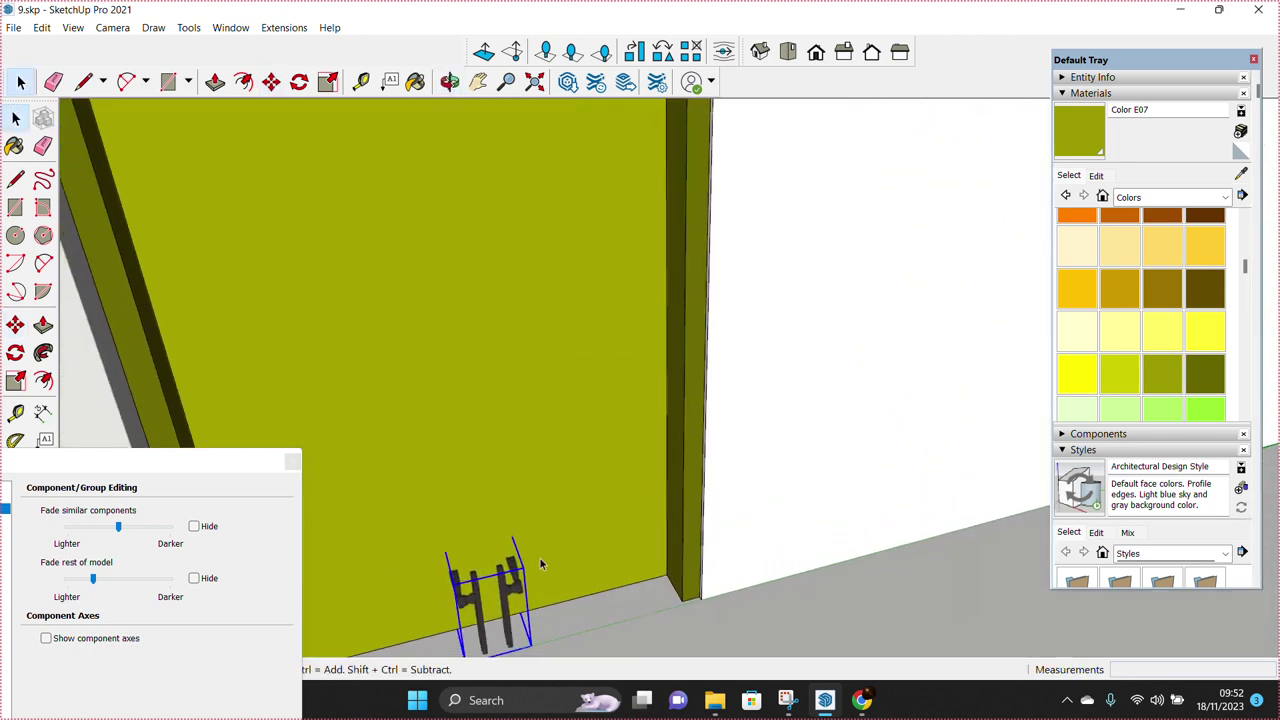
{"action": "scroll", "coordinate": [660, 513], "scroll_direction": "up", "scroll_amount": 2}
{"action": "scroll", "coordinate": [658, 525], "scroll_direction": "up", "scroll_amount": 1}
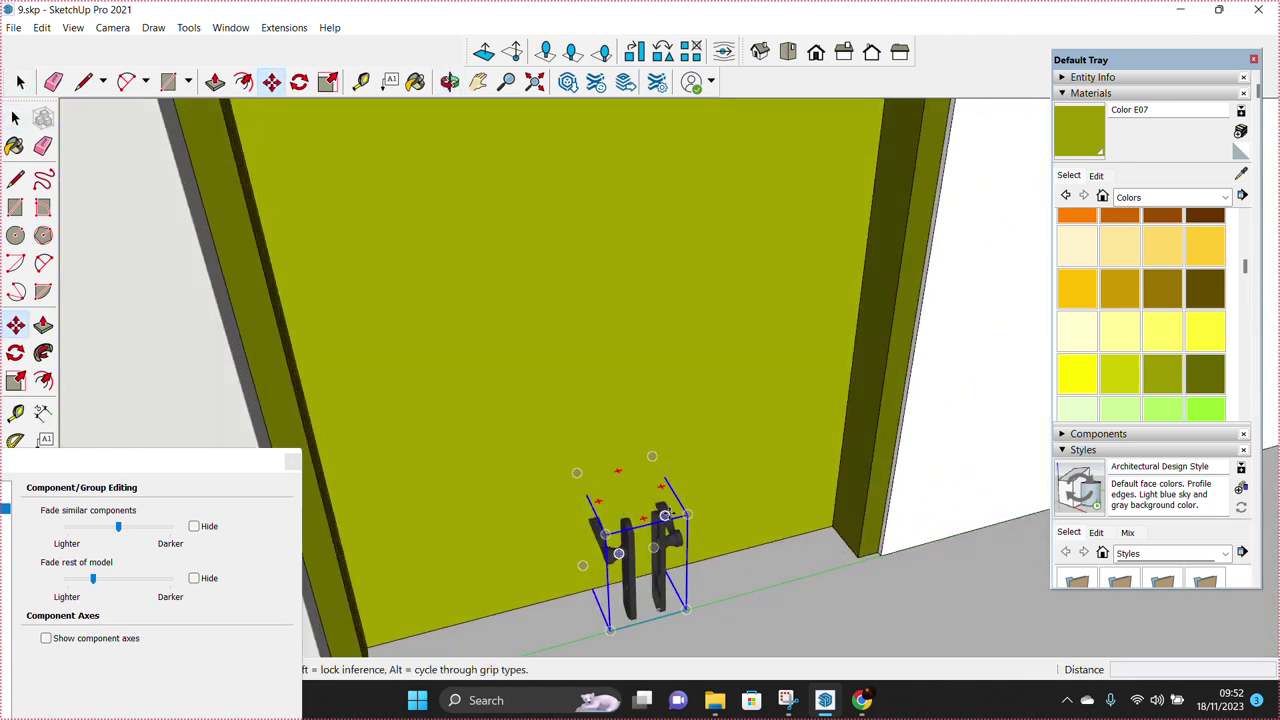
{"action": "left_click", "coordinate": [661, 487]}
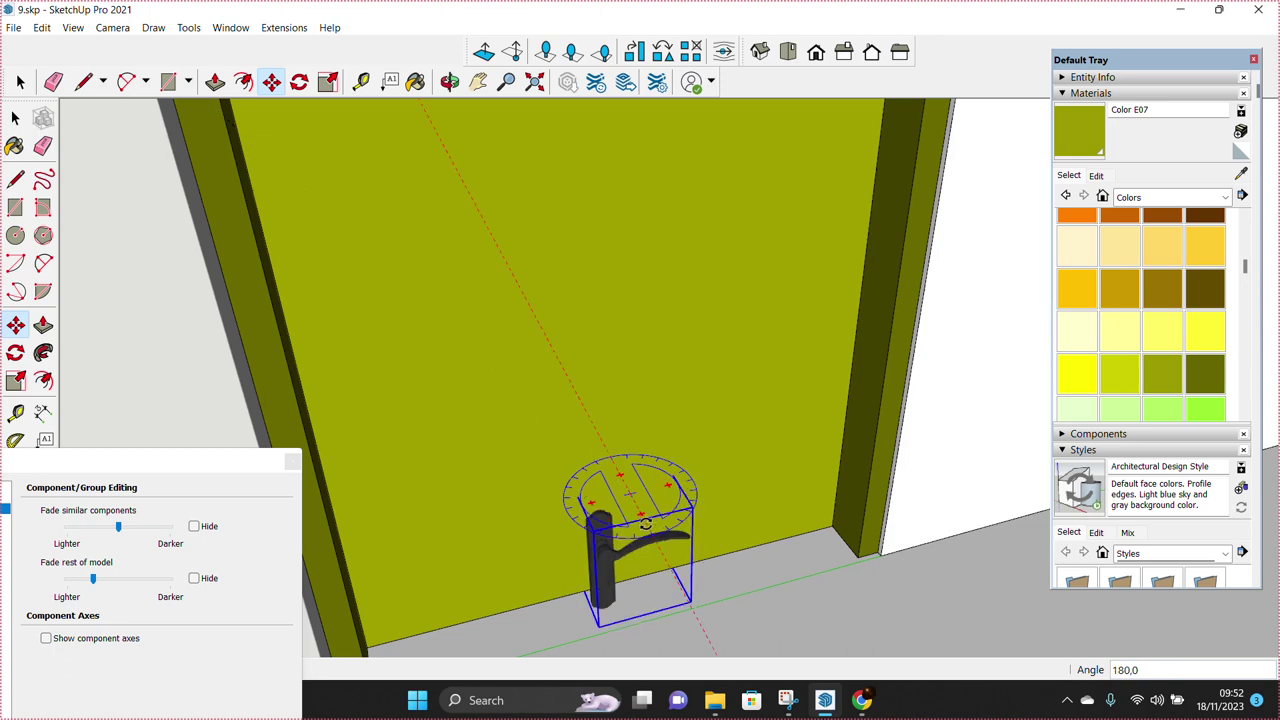
{"action": "key", "text": "space"}
Step: Move the handle 1100 onto the door leaf, then nudge it to a new spot
{"action": "scroll", "coordinate": [646, 524], "scroll_direction": "up", "scroll_amount": 3}
{"action": "middle_click_drag", "start_coordinate": [646, 524], "coordinate": [763, 606]}
{"action": "scroll", "coordinate": [740, 570], "scroll_direction": "up", "scroll_amount": 2}
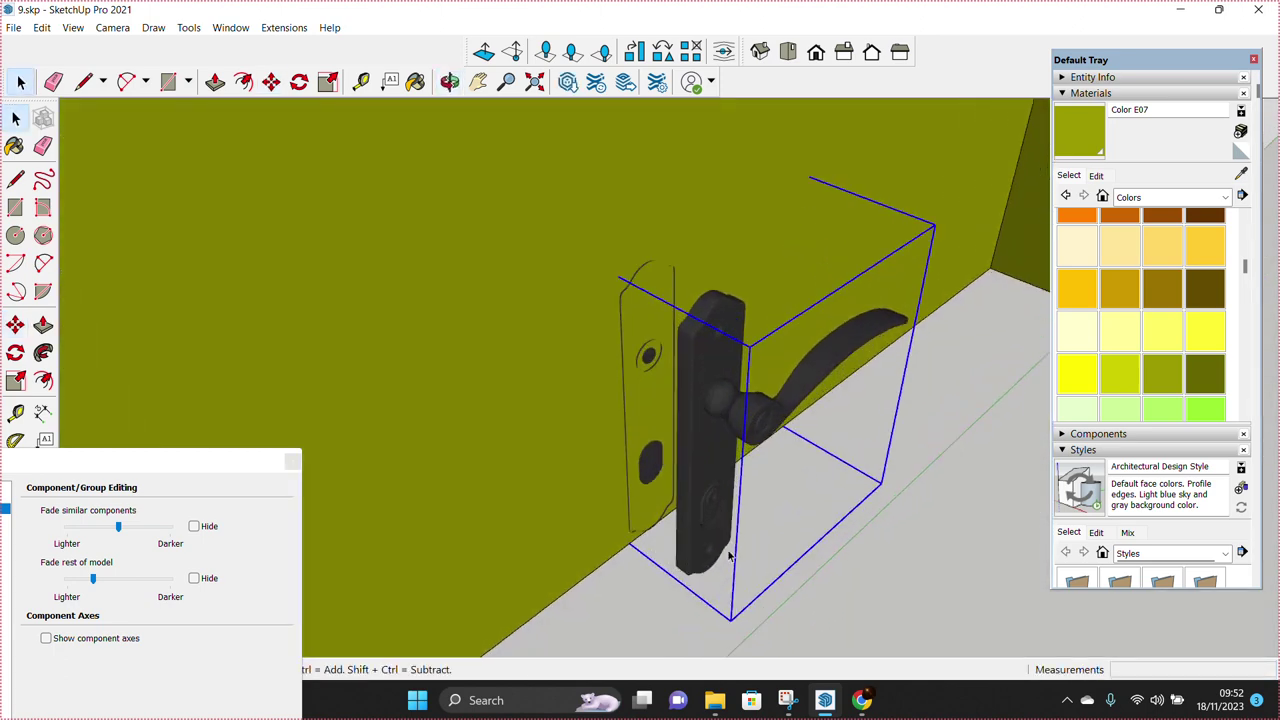
{"action": "key", "text": "m"}
{"action": "scroll", "coordinate": [679, 553], "scroll_direction": "up", "scroll_amount": 1}
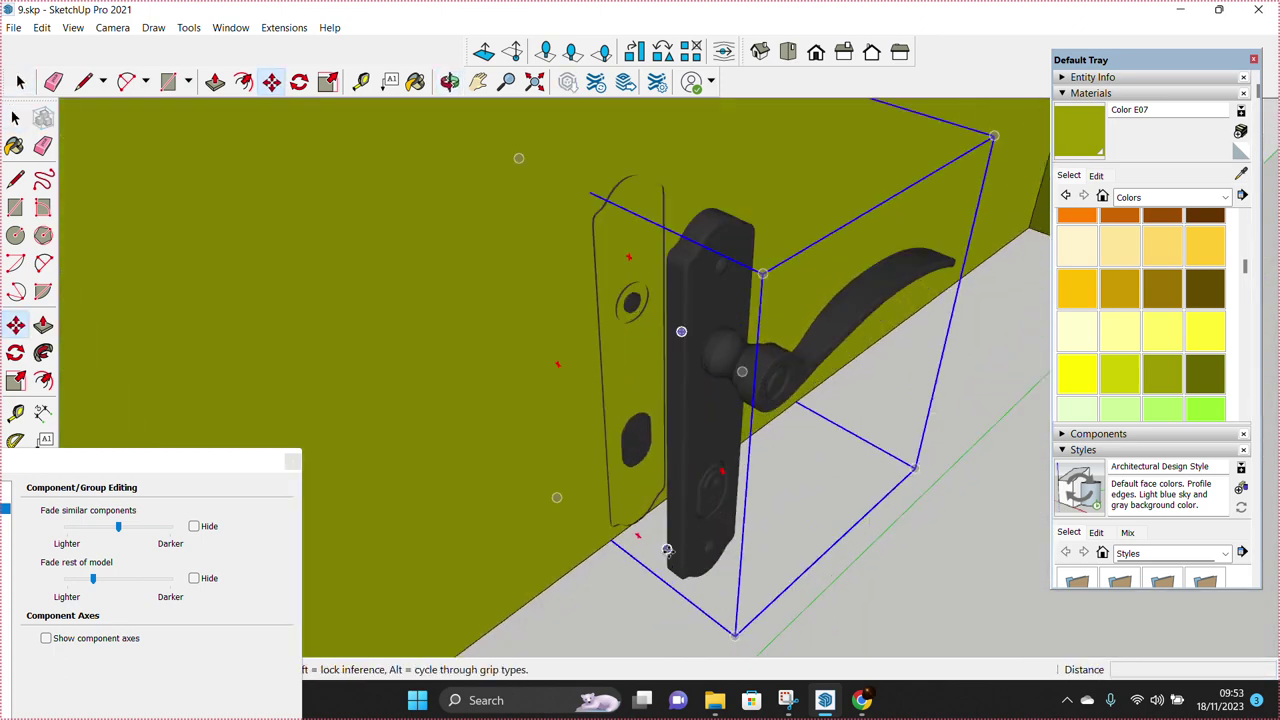
{"action": "left_click", "coordinate": [667, 549]}
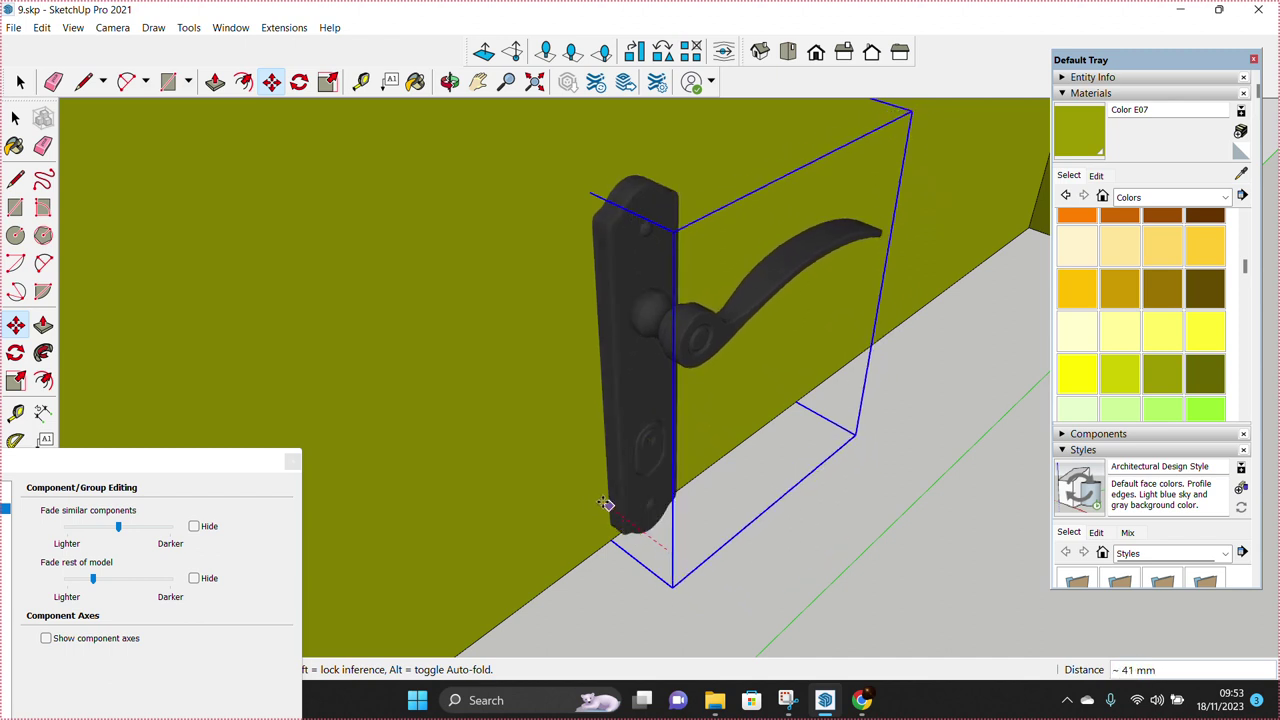
{"action": "scroll", "coordinate": [604, 502], "scroll_direction": "down", "scroll_amount": 2}
{"action": "middle_click_drag", "start_coordinate": [551, 466], "coordinate": [586, 434]}
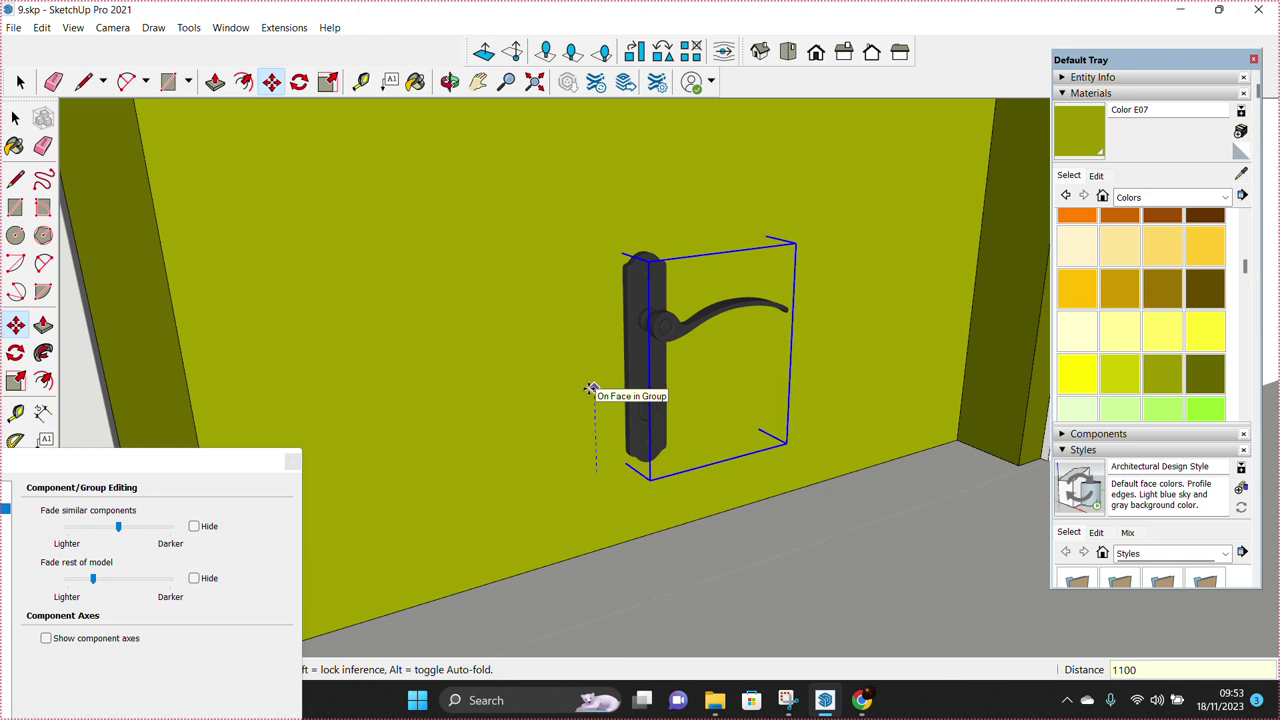
{"action": "key", "text": "Return"}
{"action": "middle_click_drag", "start_coordinate": [591, 388], "coordinate": [573, 427]}
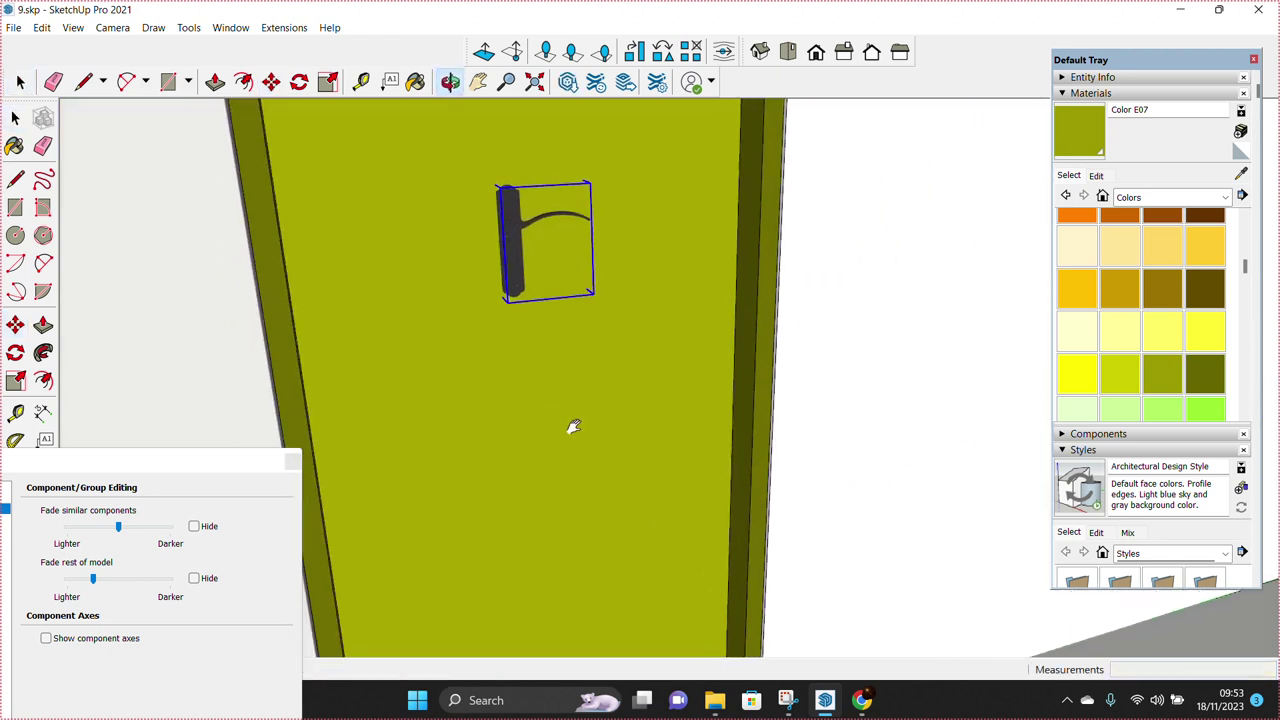
{"action": "key", "text": "m"}
{"action": "left_click", "coordinate": [490, 383]}
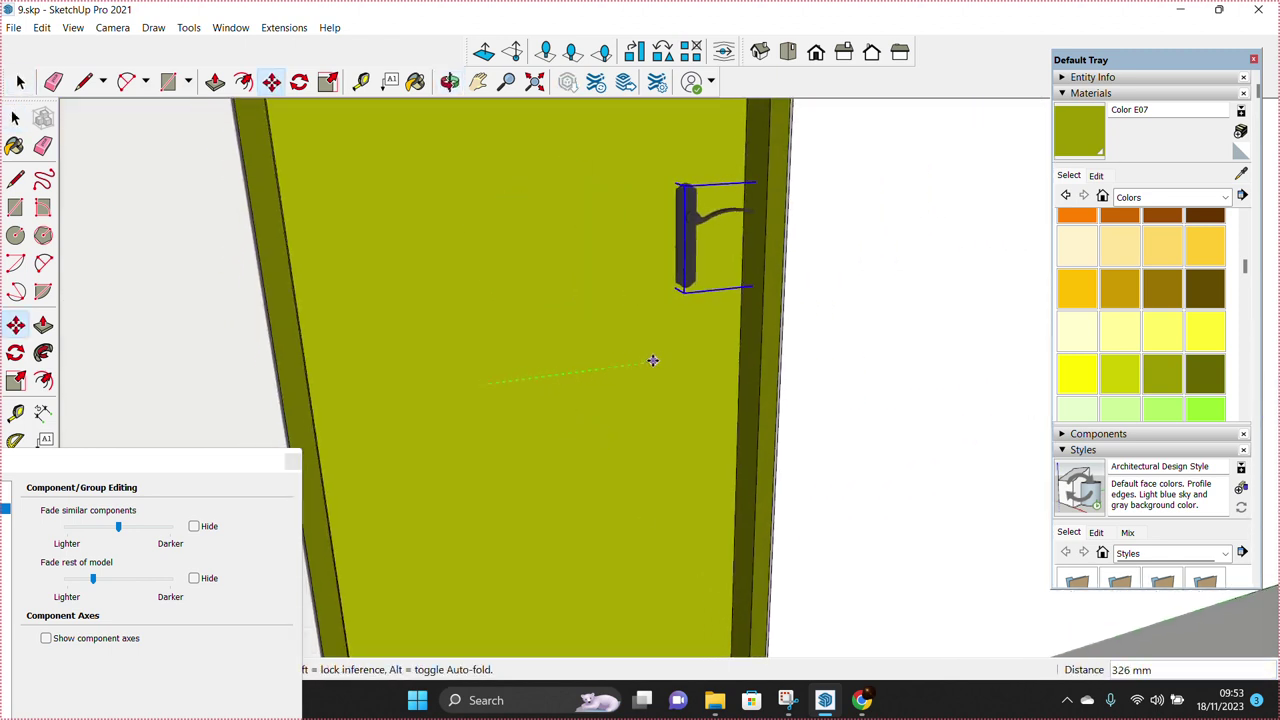
{"action": "left_click", "coordinate": [646, 362]}
{"action": "key", "text": "space"}
Step: Flip the handle along its red axis and settle it near the door's opening edge
{"action": "right_click", "coordinate": [677, 255]}
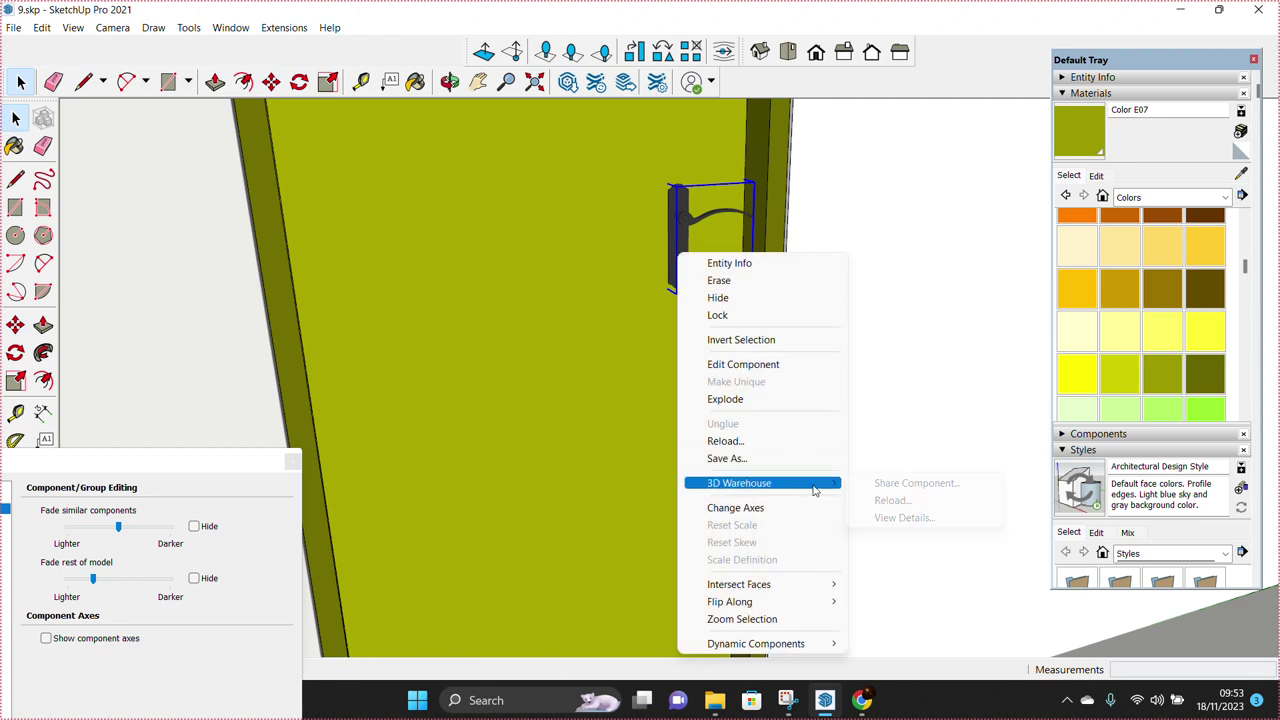
{"action": "mouse_move", "coordinate": [730, 601]}
{"action": "left_click", "coordinate": [881, 604]}
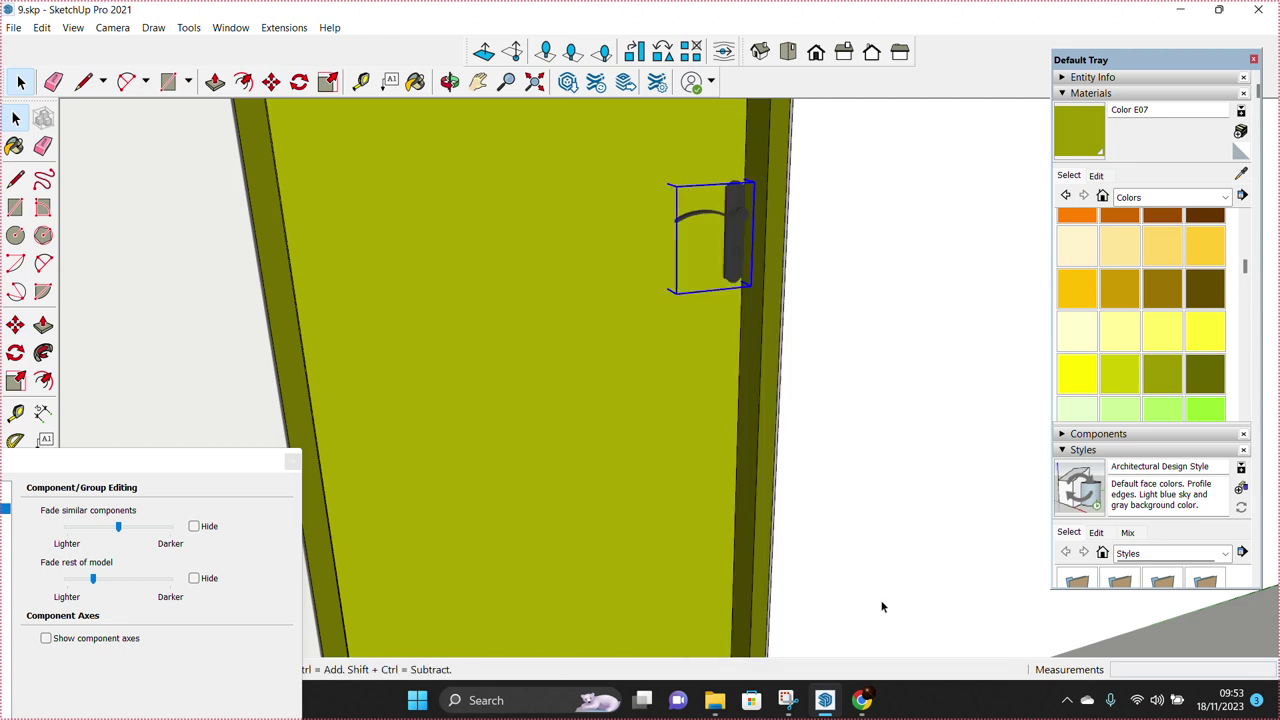
{"action": "scroll", "coordinate": [724, 216], "scroll_direction": "up", "scroll_amount": 3}
{"action": "key", "text": "m"}
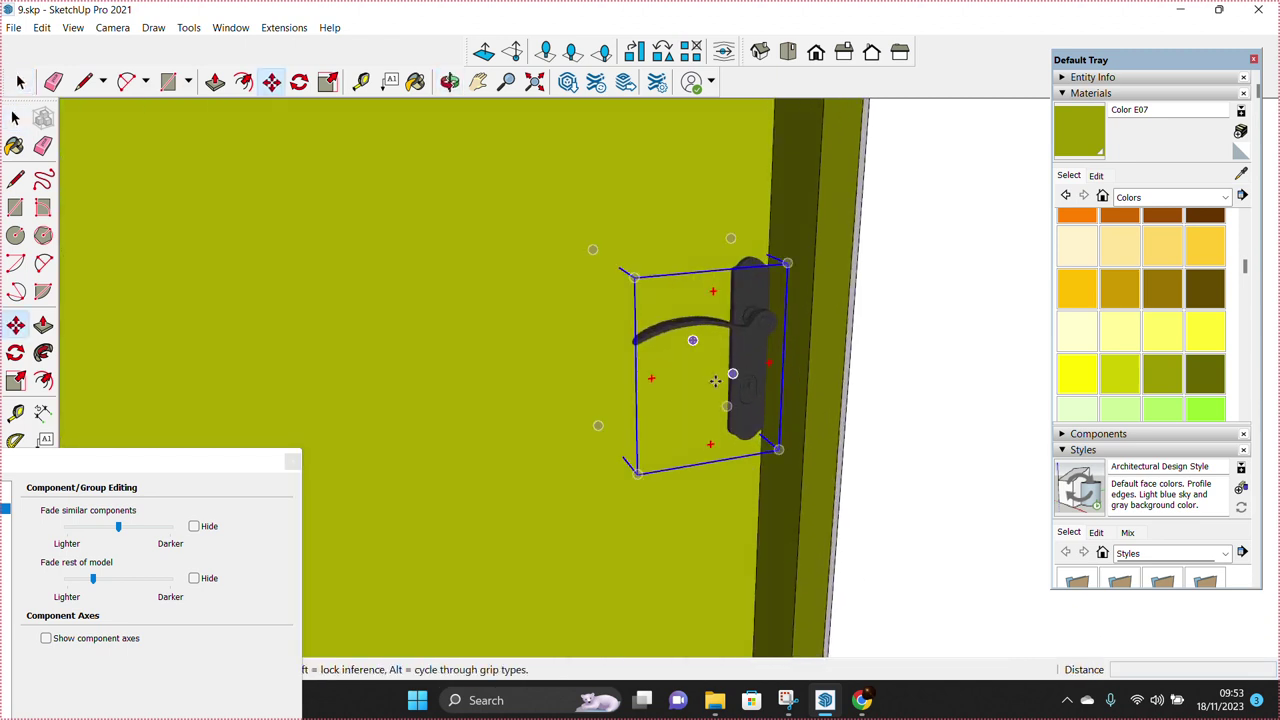
{"action": "left_click", "coordinate": [678, 390]}
{"action": "left_click", "coordinate": [665, 389]}
{"action": "key", "text": "space"}
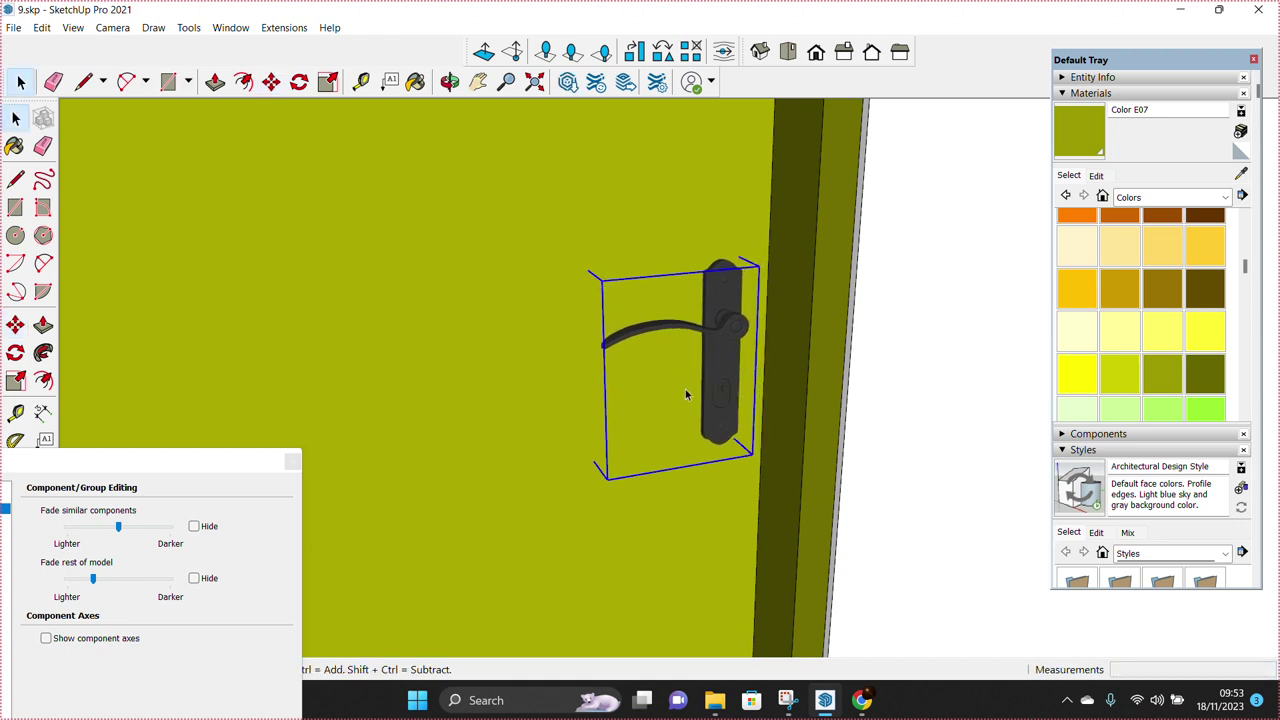
{"action": "key", "text": "m"}
{"action": "left_click", "coordinate": [679, 394]}
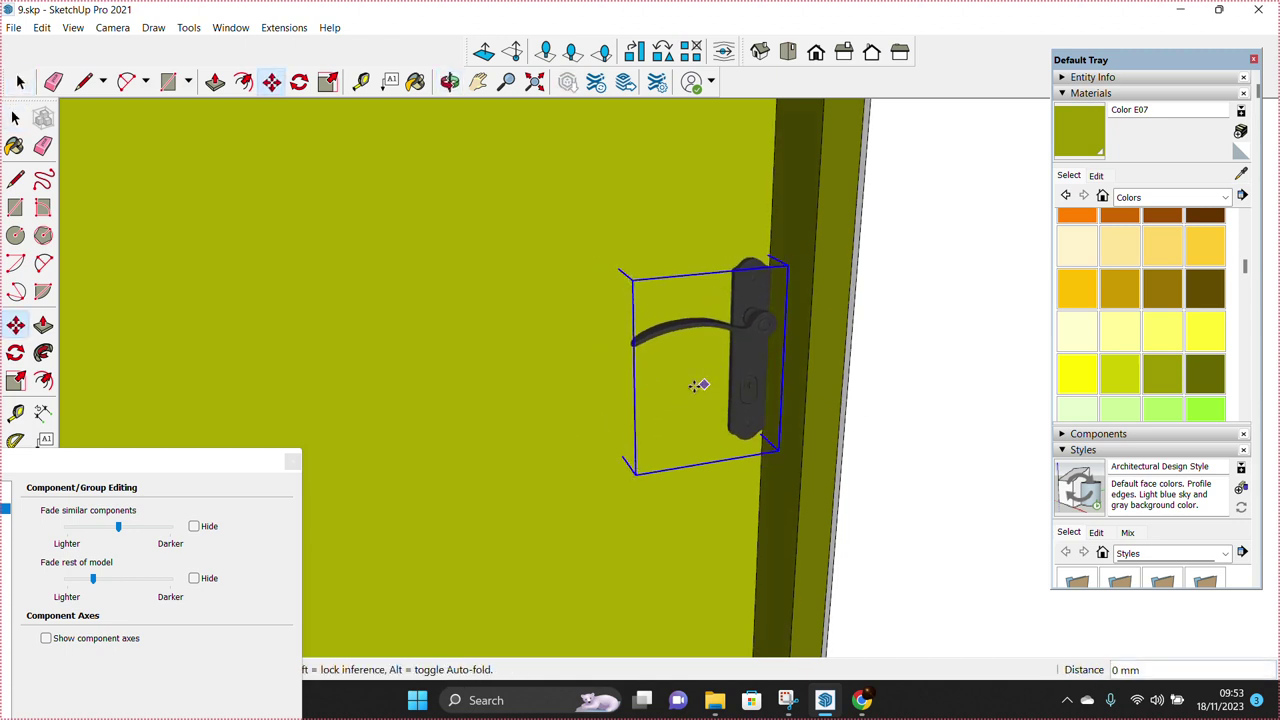
{"action": "left_click", "coordinate": [665, 388]}
{"action": "key", "text": "space"}
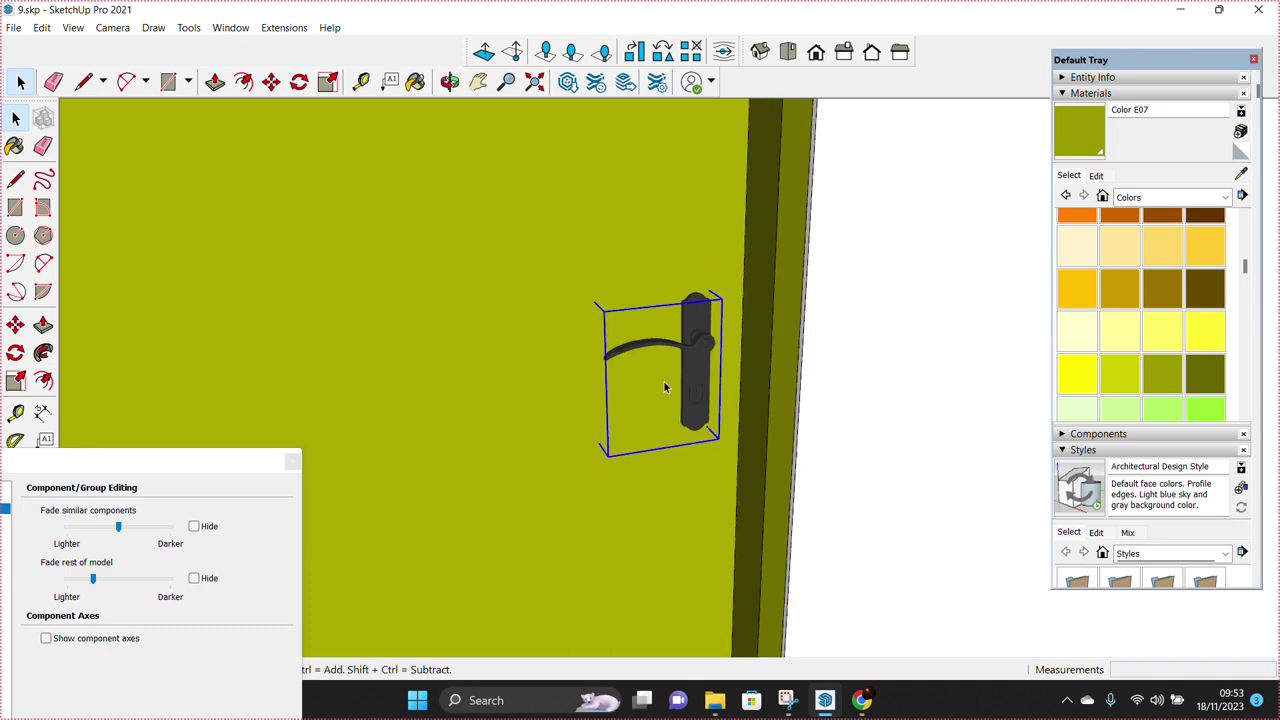
Step: Zoom out and orbit to view the whole door and building
{"action": "scroll", "coordinate": [665, 388], "scroll_direction": "down", "scroll_amount": 3}
{"action": "mouse_move", "coordinate": [694, 394]}
{"action": "middle_mouse_down"}
{"action": "mouse_move", "coordinate": [279, 393]}
{"action": "mouse_move", "coordinate": [571, 400]}
{"action": "middle_mouse_up"}
{"action": "scroll", "coordinate": [600, 428], "scroll_direction": "down", "scroll_amount": 2}
{"action": "scroll", "coordinate": [603, 417], "scroll_direction": "down", "scroll_amount": 1}
{"action": "scroll", "coordinate": [605, 422], "scroll_direction": "down", "scroll_amount": 2}
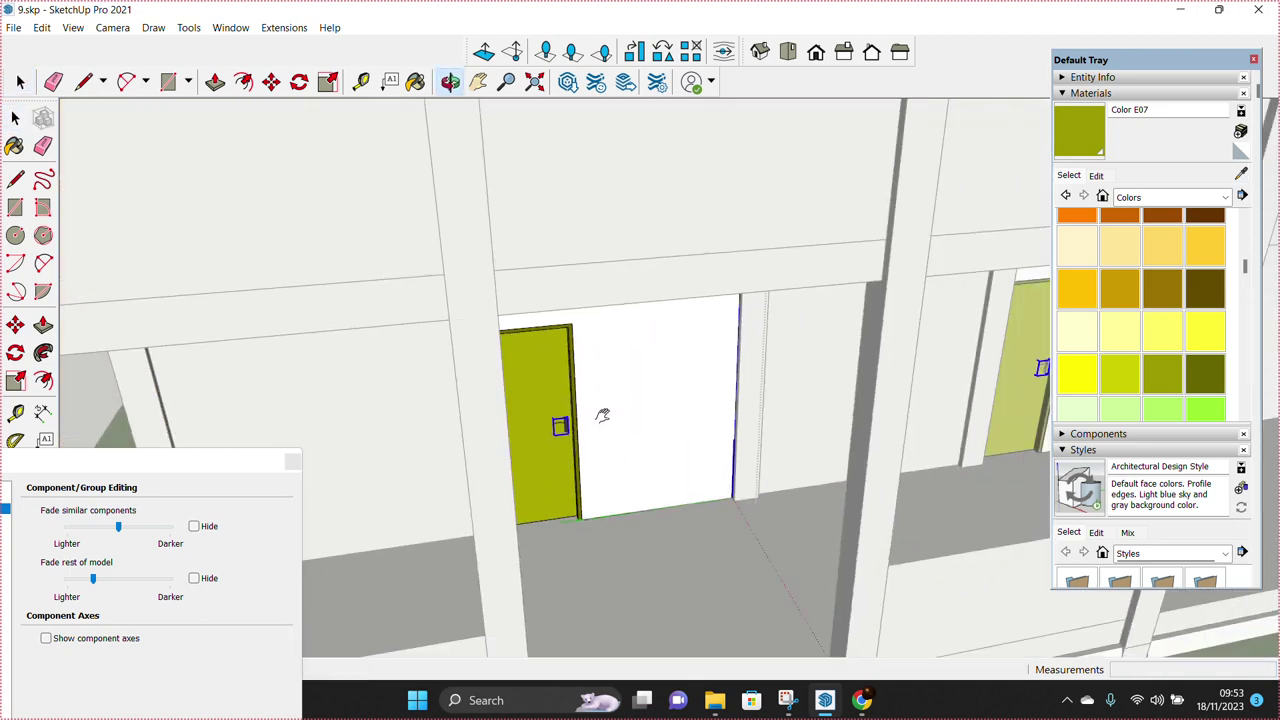
{"action": "scroll", "coordinate": [507, 351], "scroll_direction": "down", "scroll_amount": 5}
{"action": "scroll", "coordinate": [540, 370], "scroll_direction": "down", "scroll_amount": 3}
{"action": "scroll", "coordinate": [570, 380], "scroll_direction": "down", "scroll_amount": 2}
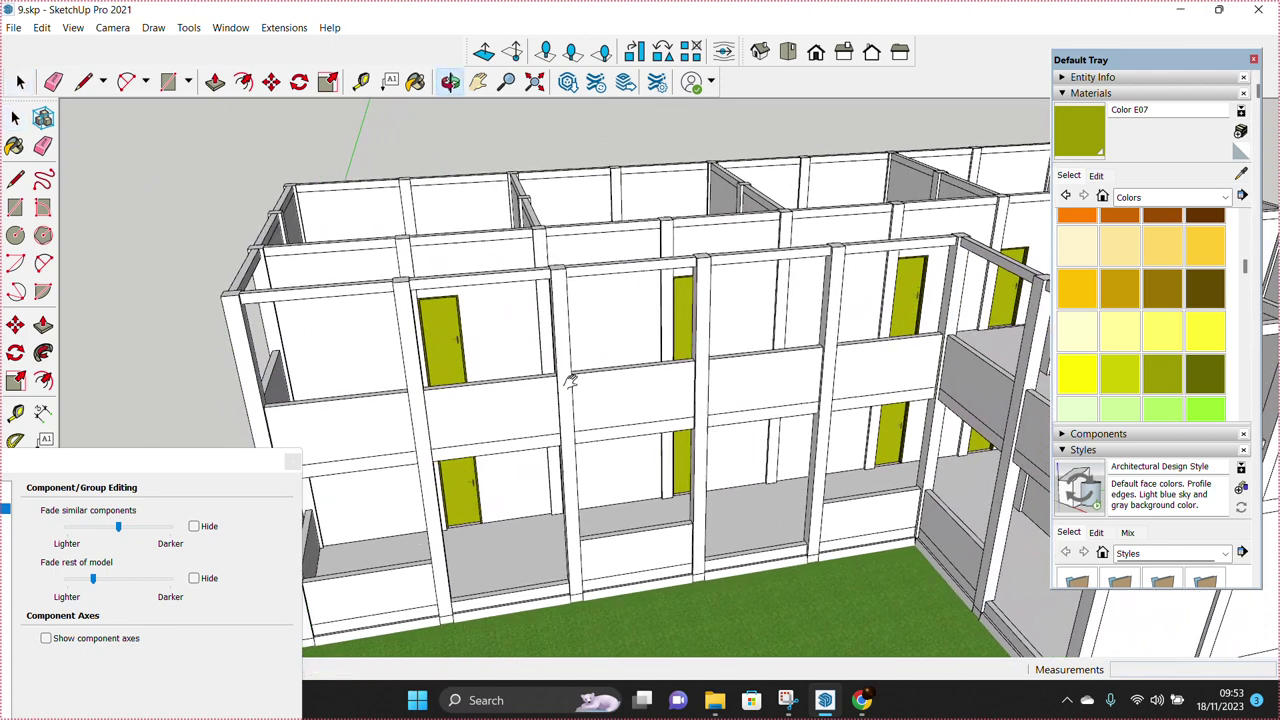
{"action": "middle_click_drag", "start_coordinate": [570, 380], "coordinate": [585, 378]}
Step: Place a 30° roof-pitch guide from the end wall's top corner
{"action": "middle_click_drag", "start_coordinate": [549, 37], "coordinate": [111, 414]}
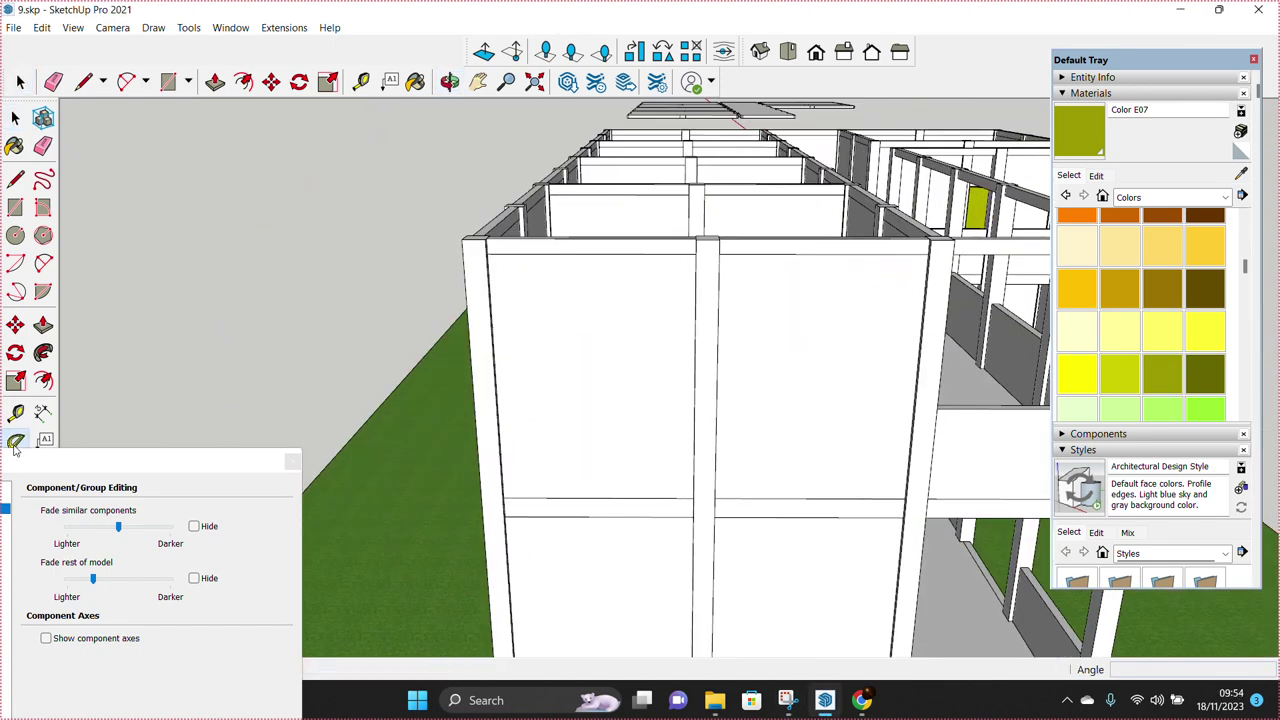
{"action": "left_click", "coordinate": [292, 462]}
{"action": "scroll", "coordinate": [480, 250], "scroll_direction": "up", "scroll_amount": 3}
{"action": "left_click", "coordinate": [529, 193]}
{"action": "left_click", "coordinate": [578, 193]}
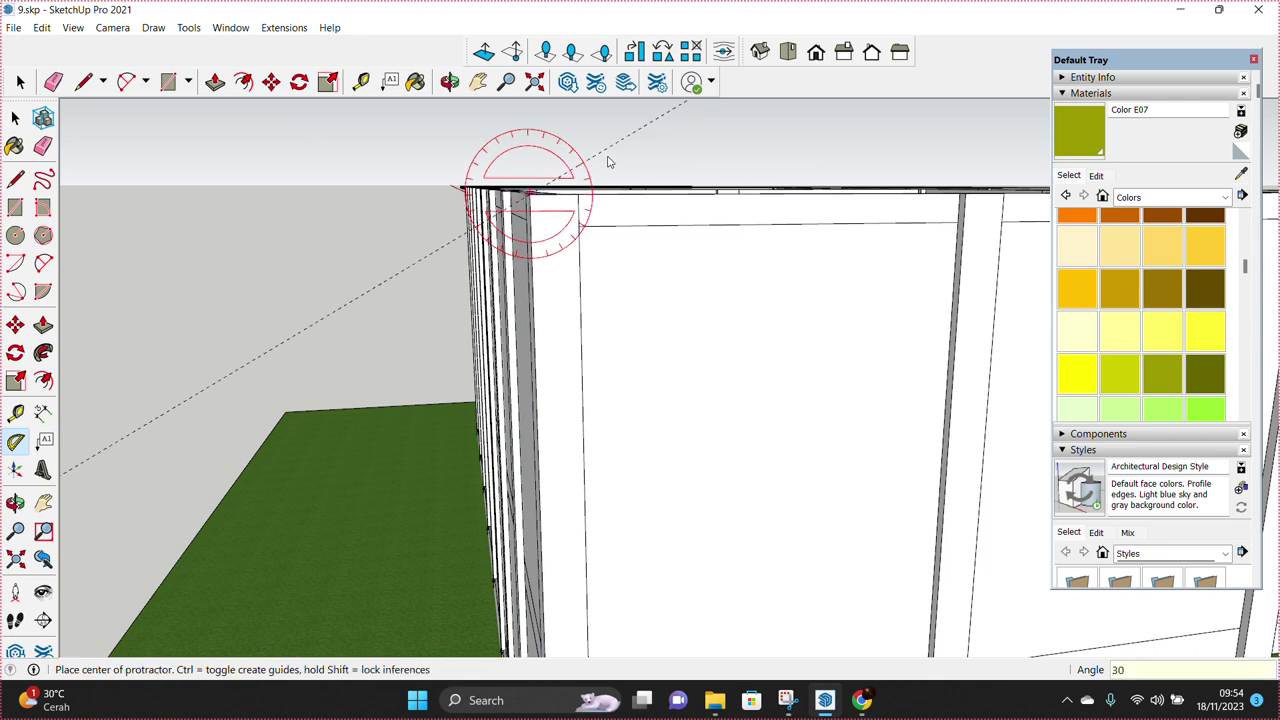
{"action": "left_click", "coordinate": [607, 162]}
{"action": "middle_click_drag", "start_coordinate": [607, 162], "coordinate": [505, 318]}
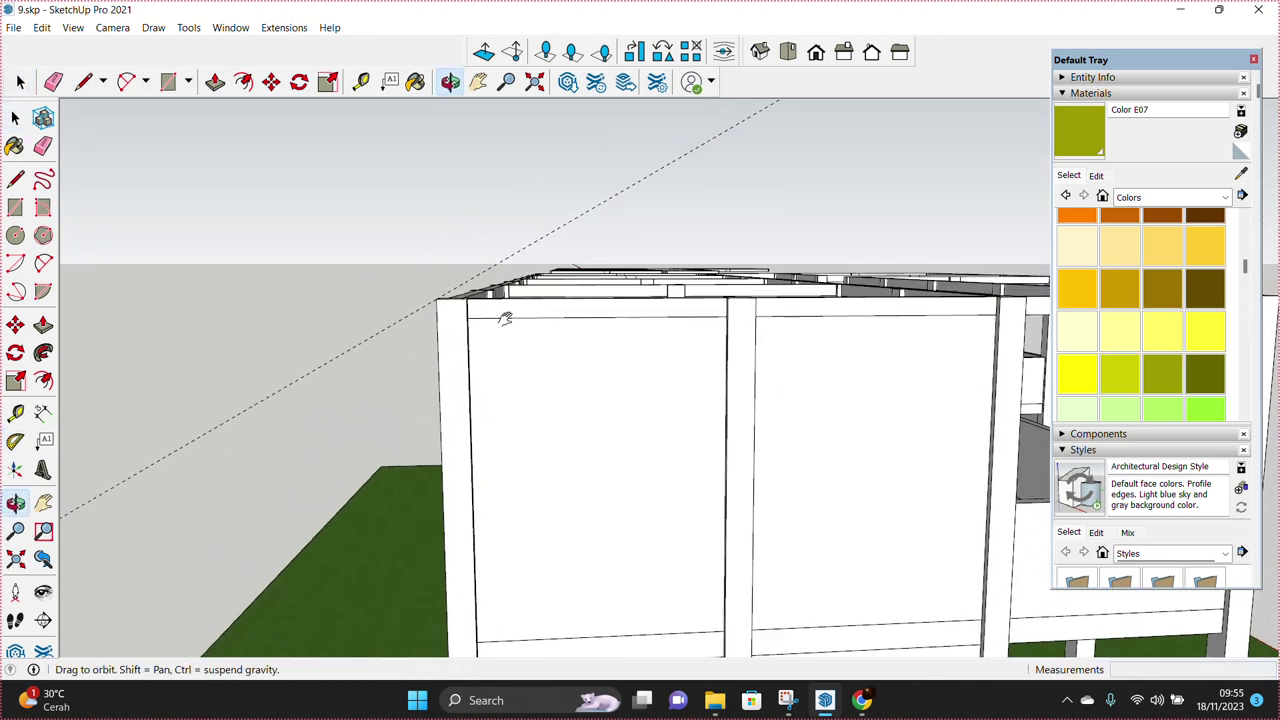
Step: Add a measured guide parallel to the 30° slope from the wall top
{"action": "key", "text": "t"}
{"action": "left_click", "coordinate": [522, 250]}
{"action": "key", "text": "space"}
{"action": "key", "text": "t"}
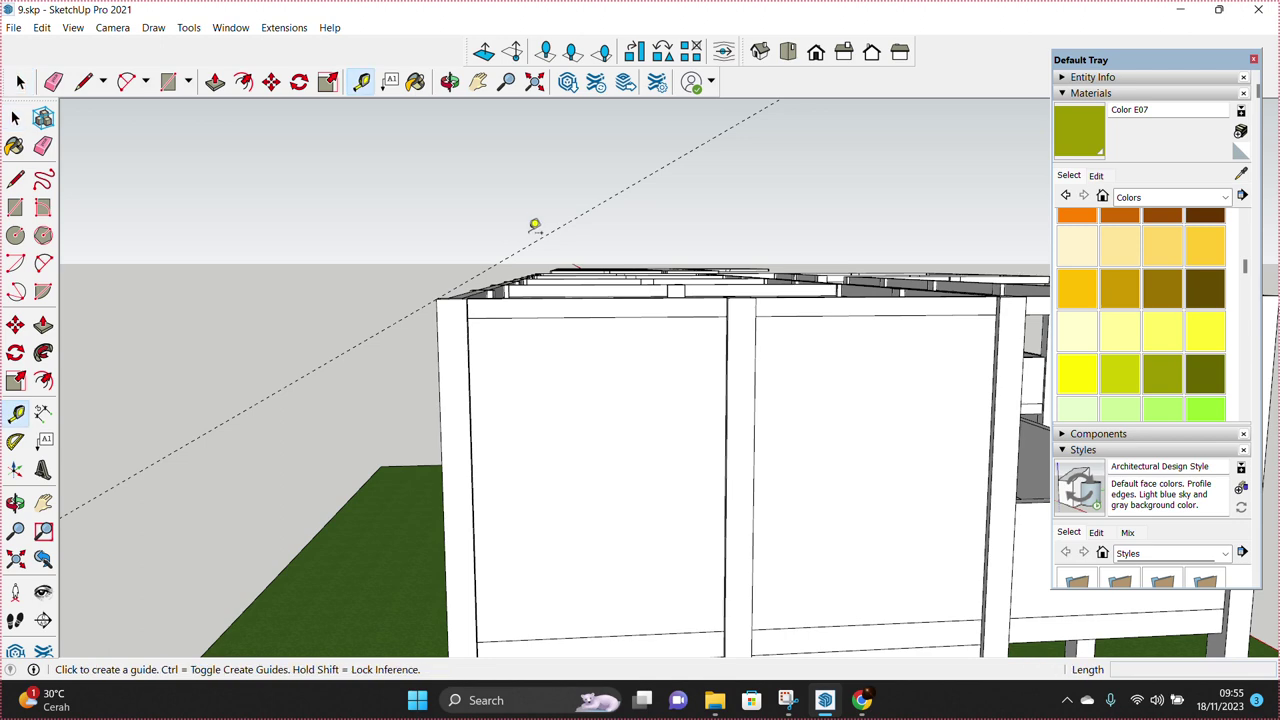
{"action": "left_click", "coordinate": [534, 241]}
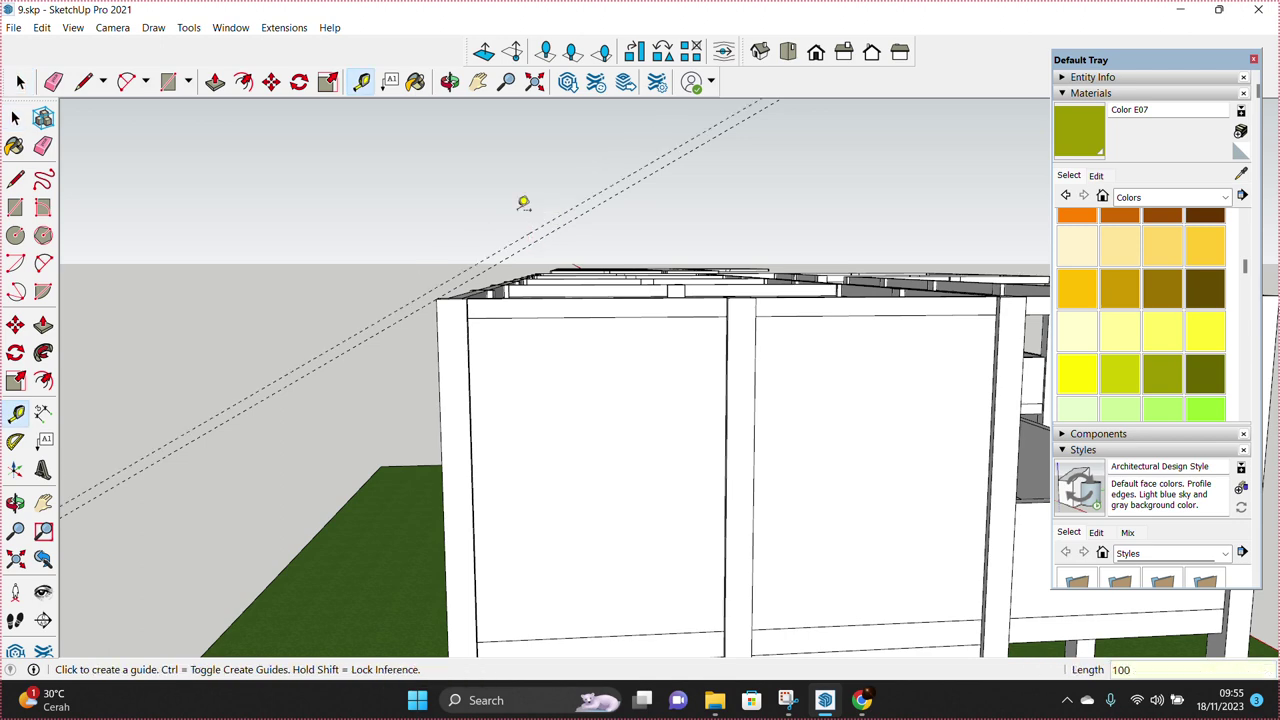
{"action": "key", "text": "space"}
{"action": "middle_click_drag", "start_coordinate": [486, 309], "coordinate": [474, 350]}
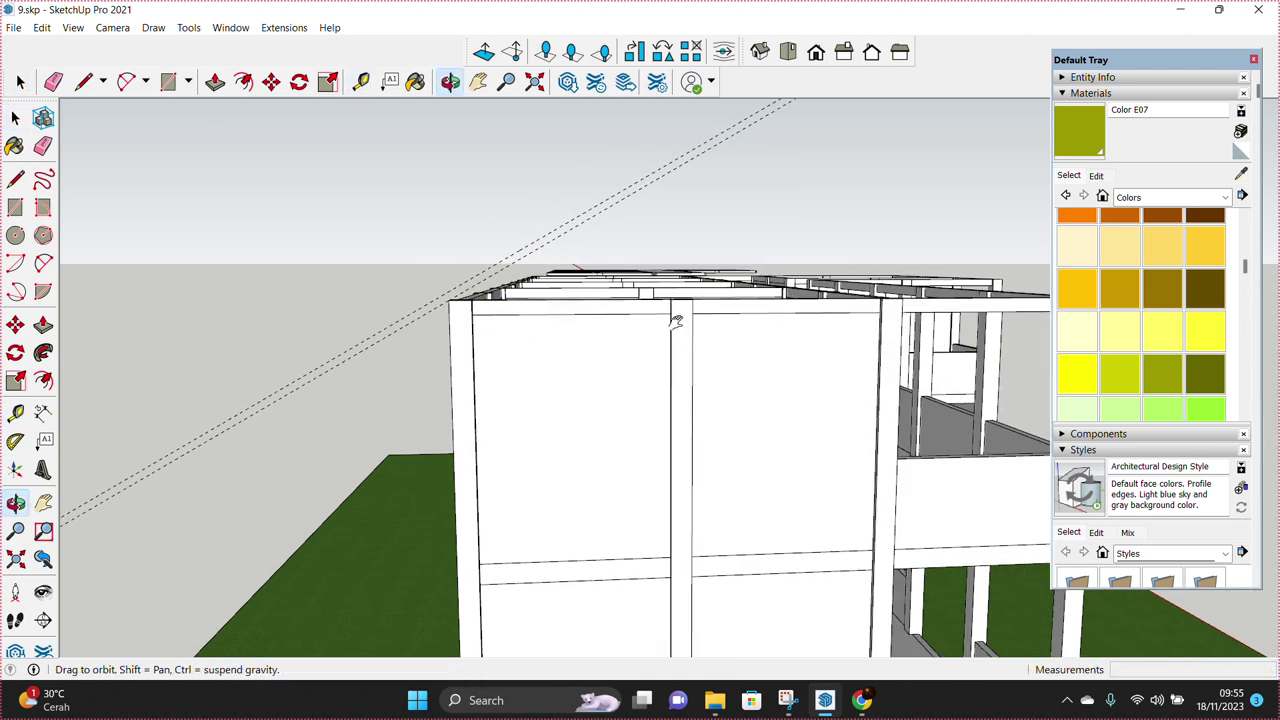
{"action": "middle_click_drag", "start_coordinate": [692, 340], "coordinate": [771, 334]}
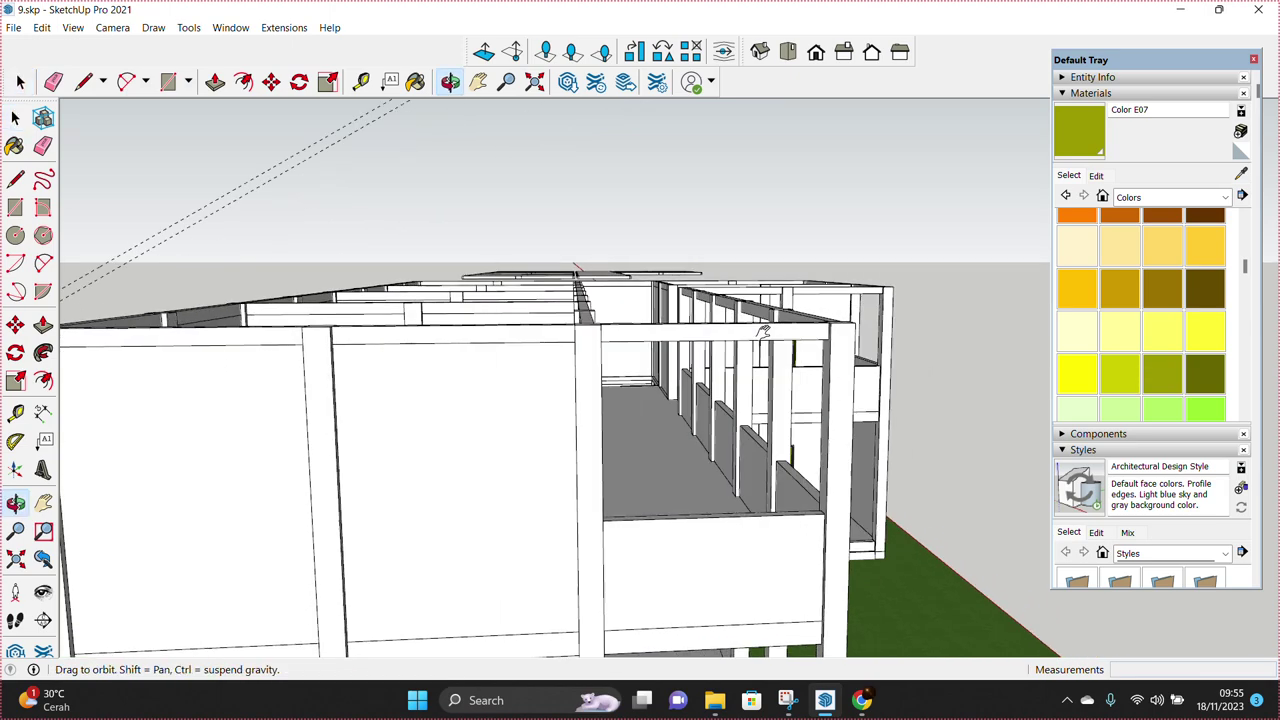
Step: Add another measured guide starting from the wall corner
{"action": "left_click", "coordinate": [15, 441]}
{"action": "mouse_move", "coordinate": [771, 423]}
{"action": "middle_mouse_down"}
{"action": "mouse_move", "coordinate": [852, 312]}
{"action": "mouse_move", "coordinate": [857, 271]}
{"action": "mouse_move", "coordinate": [789, 266]}
{"action": "mouse_move", "coordinate": [792, 297]}
{"action": "middle_mouse_up"}
{"action": "key", "text": "space"}
{"action": "scroll", "coordinate": [792, 297], "scroll_direction": "up", "scroll_amount": 1}
{"action": "key", "text": "t"}
{"action": "left_click", "coordinate": [792, 293]}
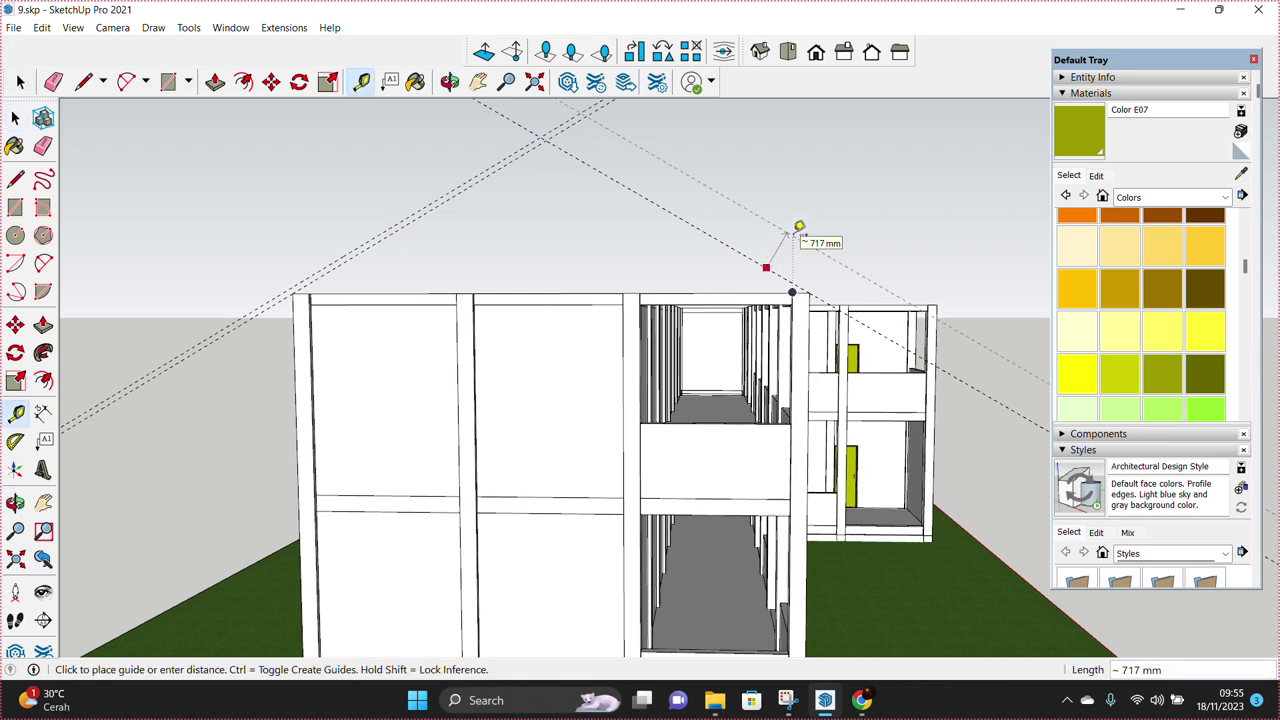
{"action": "key", "text": "space"}
{"action": "mouse_move", "coordinate": [799, 227]}
{"action": "middle_mouse_down"}
{"action": "mouse_move", "coordinate": [391, 323]}
{"action": "mouse_move", "coordinate": [437, 340]}
{"action": "mouse_move", "coordinate": [500, 310]}
{"action": "mouse_move", "coordinate": [661, 139]}
{"action": "mouse_move", "coordinate": [305, 428]}
{"action": "middle_mouse_up"}
Step: Draw a triangular gable face from the end wall's top corner to the guide intersection
{"action": "key", "text": "l"}
{"action": "key", "text": "space"}
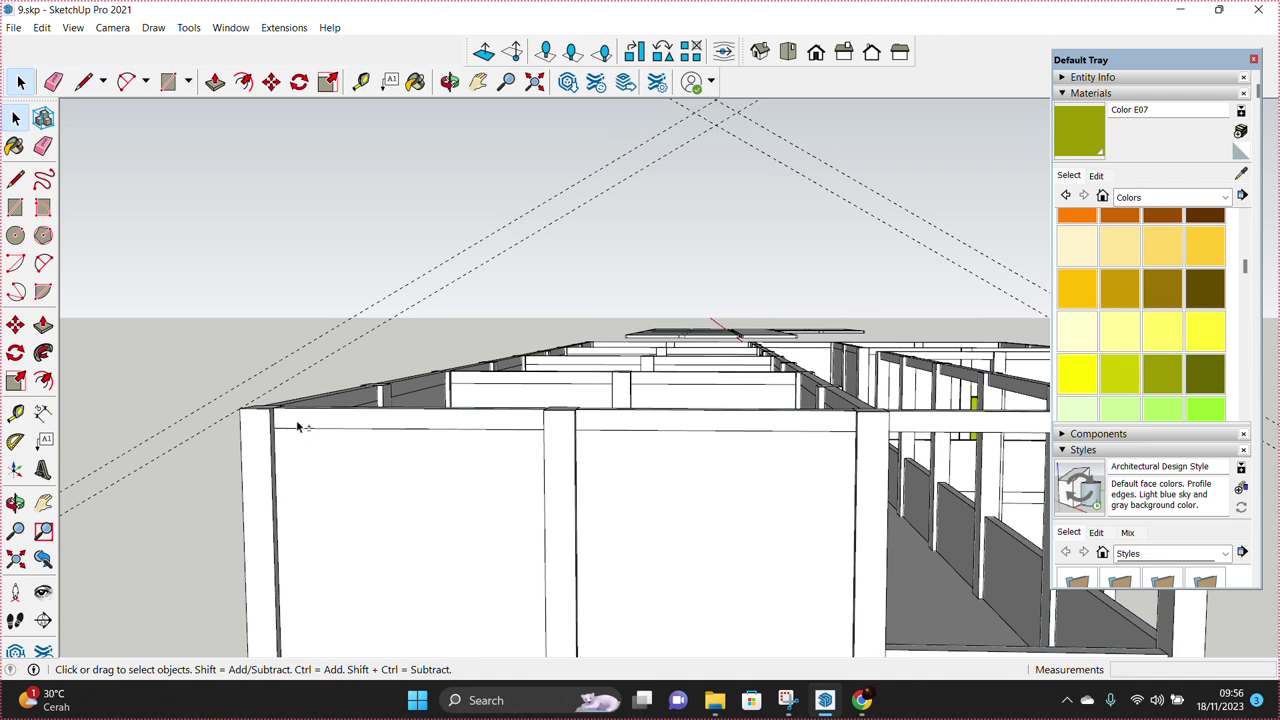
{"action": "mouse_move", "coordinate": [260, 404]}
{"action": "middle_mouse_down"}
{"action": "mouse_move", "coordinate": [706, 471]}
{"action": "mouse_move", "coordinate": [997, 408]}
{"action": "mouse_move", "coordinate": [520, 443]}
{"action": "mouse_move", "coordinate": [538, 468]}
{"action": "middle_mouse_up"}
{"action": "key", "text": "space"}
{"action": "left_click", "coordinate": [594, 473]}
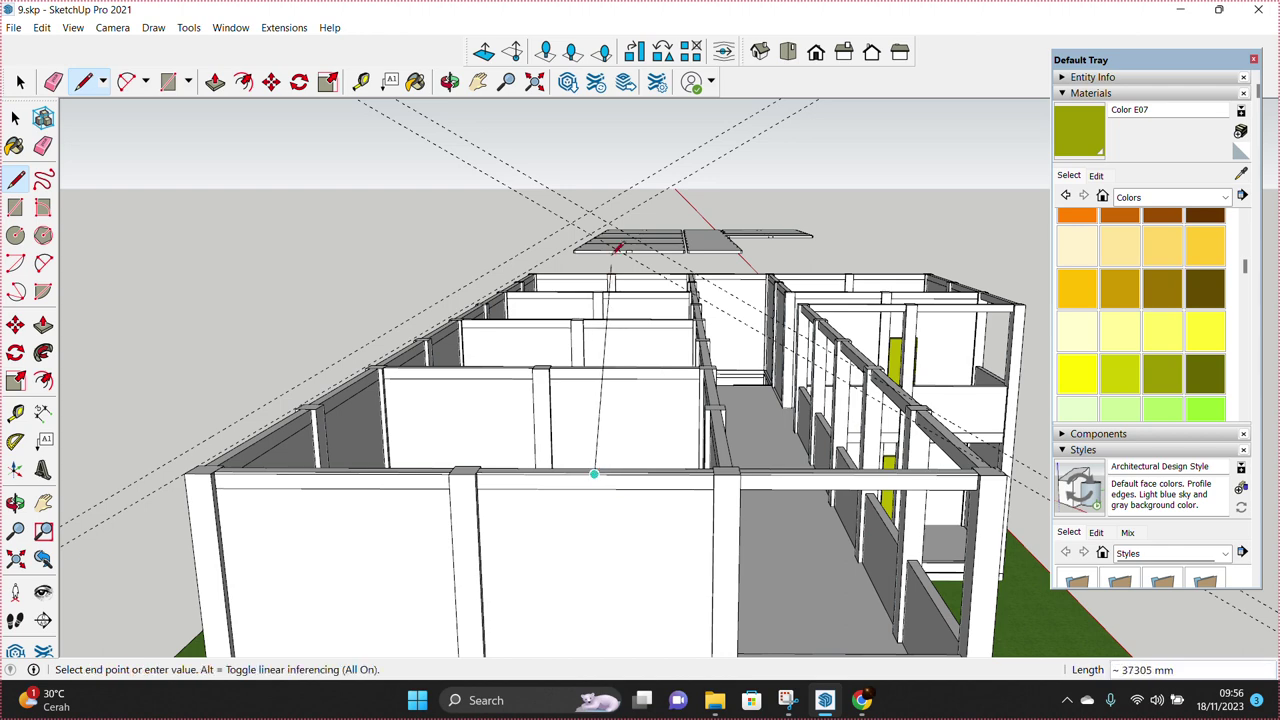
{"action": "middle_click_drag", "start_coordinate": [592, 213], "coordinate": [415, 292]}
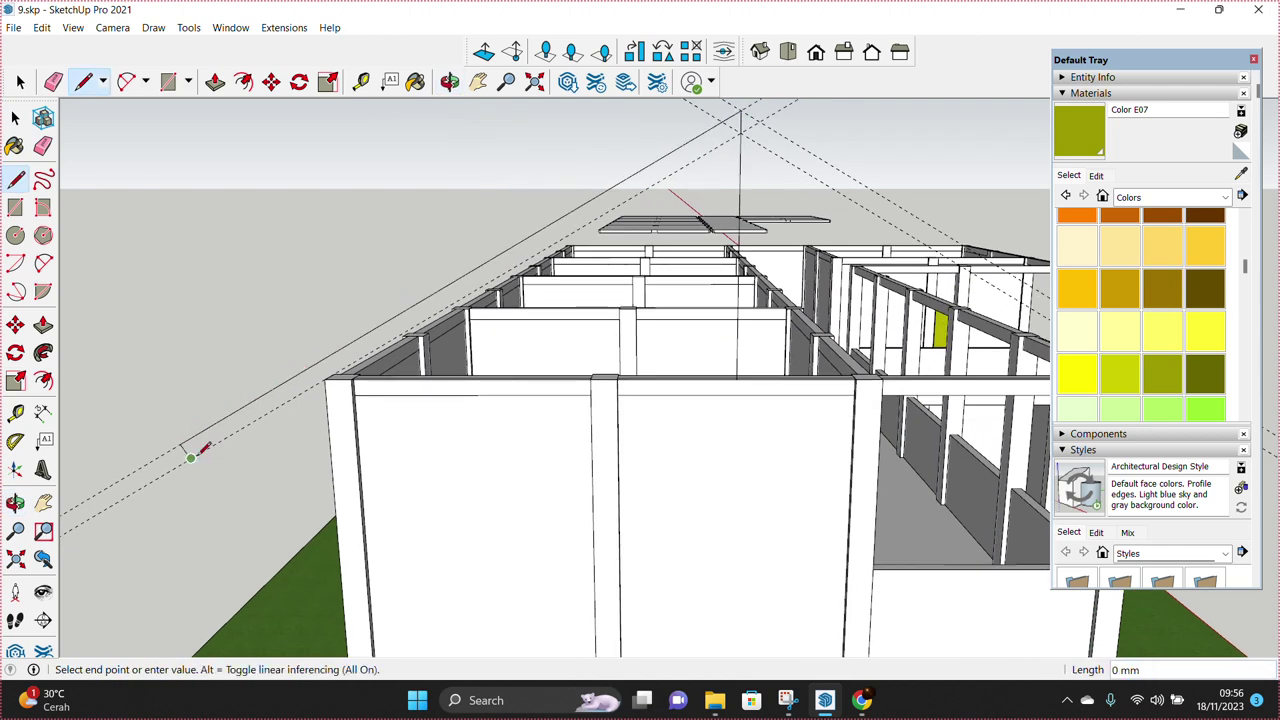
{"action": "left_click", "coordinate": [326, 377]}
{"action": "key", "text": "space"}
{"action": "mouse_move", "coordinate": [330, 380]}
{"action": "middle_mouse_down"}
{"action": "mouse_move", "coordinate": [524, 409]}
{"action": "mouse_move", "coordinate": [571, 291]}
{"action": "middle_mouse_up"}
{"action": "scroll", "coordinate": [331, 443], "scroll_direction": "up", "scroll_amount": 5}
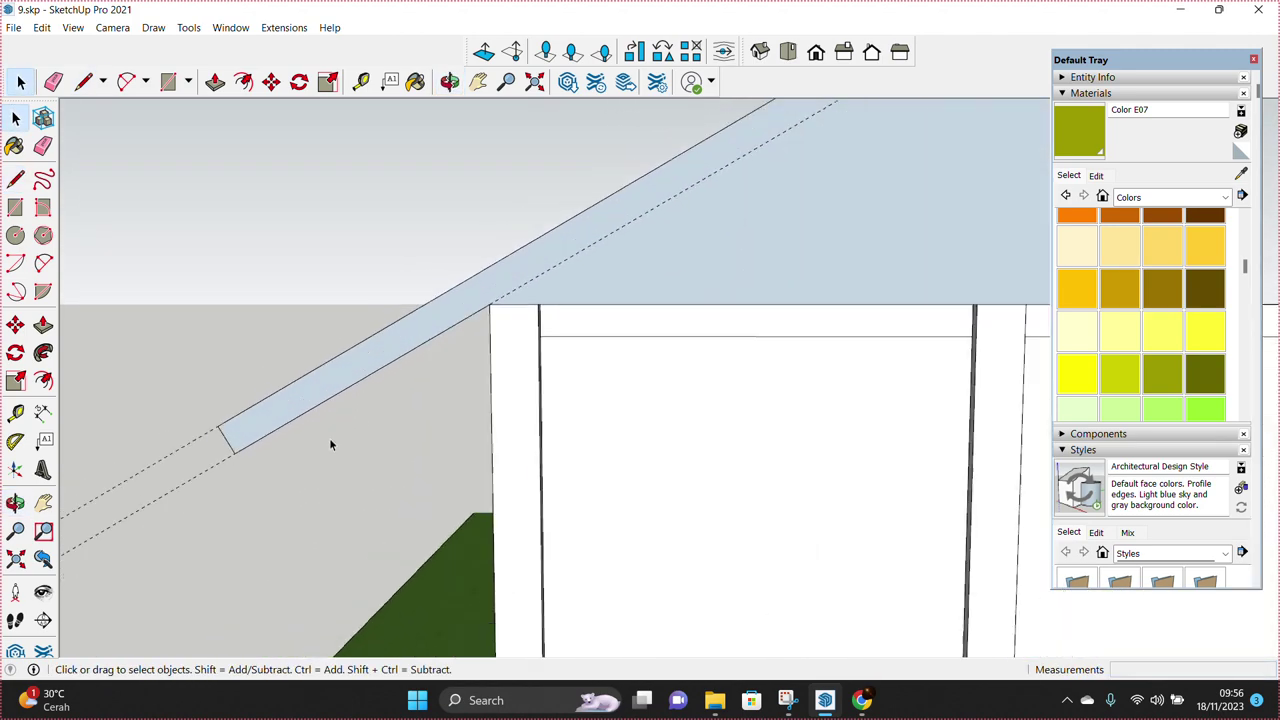
Step: Place an offset guide from the gable's sloped roof edge
{"action": "scroll", "coordinate": [317, 424], "scroll_direction": "down", "scroll_amount": 5}
{"action": "scroll", "coordinate": [300, 432], "scroll_direction": "up", "scroll_amount": 3}
{"action": "scroll", "coordinate": [290, 440], "scroll_direction": "up", "scroll_amount": 1}
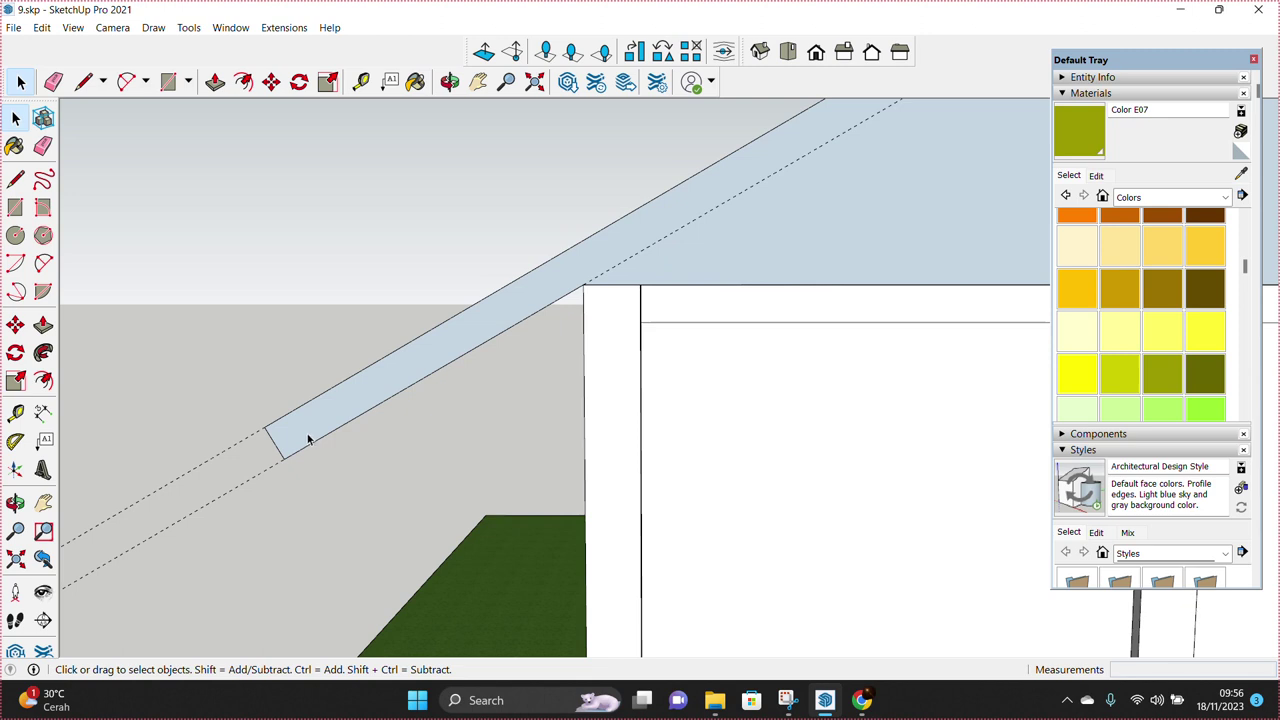
{"action": "key", "text": "t"}
{"action": "scroll", "coordinate": [276, 447], "scroll_direction": "up", "scroll_amount": 1}
{"action": "left_click", "coordinate": [270, 435]}
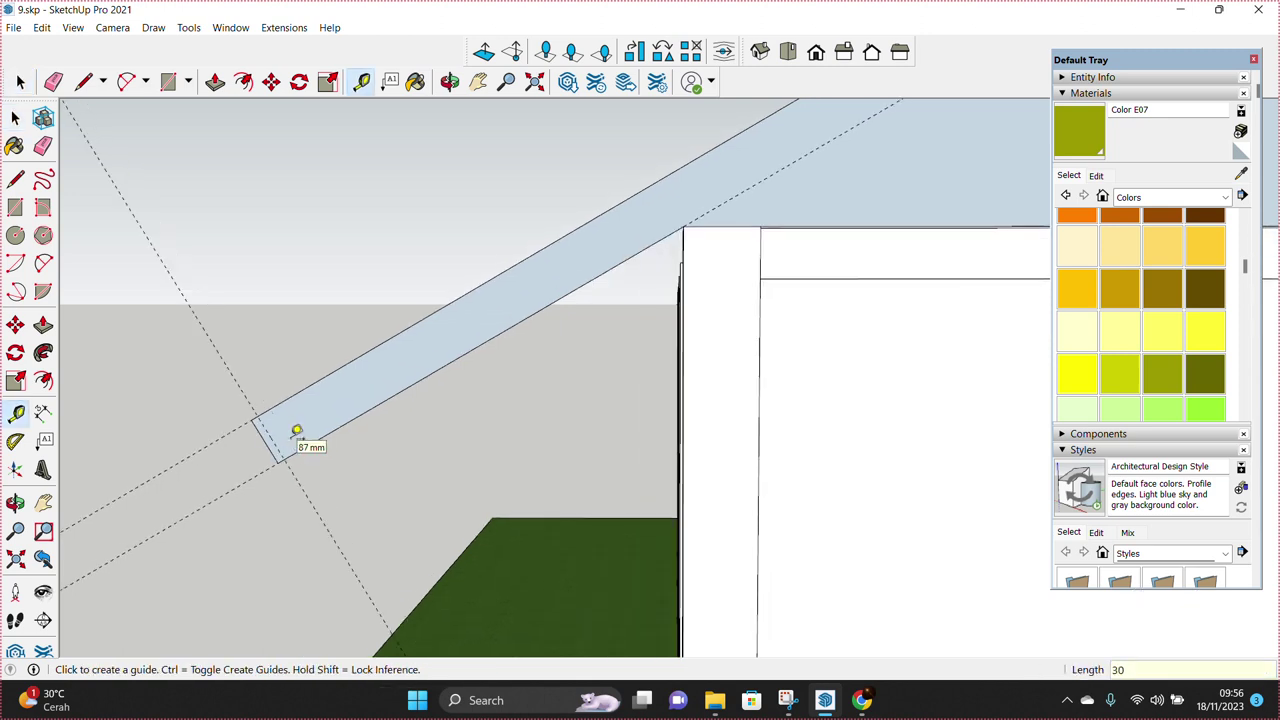
{"action": "left_click", "coordinate": [306, 440]}
{"action": "key", "text": "space"}
{"action": "middle_click_drag", "start_coordinate": [306, 440], "coordinate": [326, 435]}
Step: Add a guide parallel to the triangle's lower end edge
{"action": "key", "text": "t"}
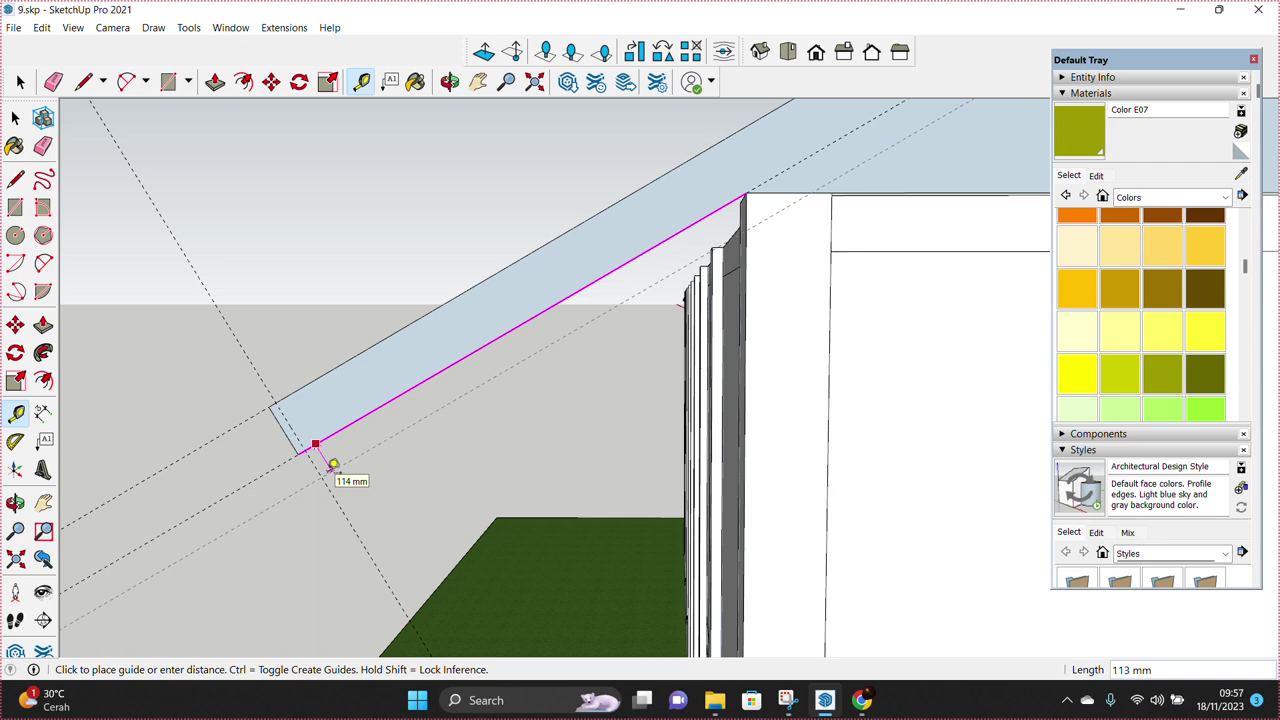
{"action": "mouse_move", "coordinate": [333, 465]}
{"action": "middle_mouse_down"}
{"action": "mouse_move", "coordinate": [303, 410]}
{"action": "mouse_move", "coordinate": [366, 405]}
{"action": "middle_mouse_up"}
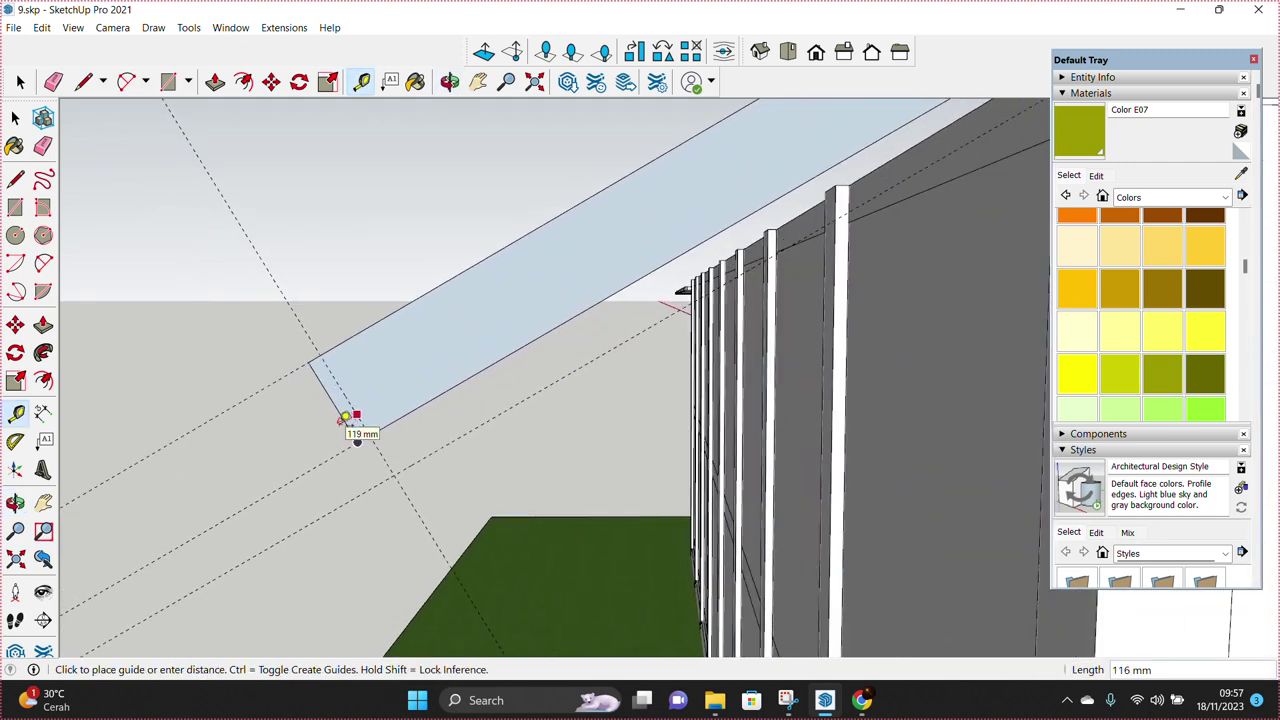
{"action": "key", "text": "space"}
{"action": "key", "text": "t"}
{"action": "left_click", "coordinate": [337, 388]}
{"action": "left_click", "coordinate": [363, 420]}
{"action": "key", "text": "space"}
Step: Draw the downturned eave tip at the lower corner and erase stray edges
{"action": "key", "text": "l"}
{"action": "left_click", "coordinate": [362, 439]}
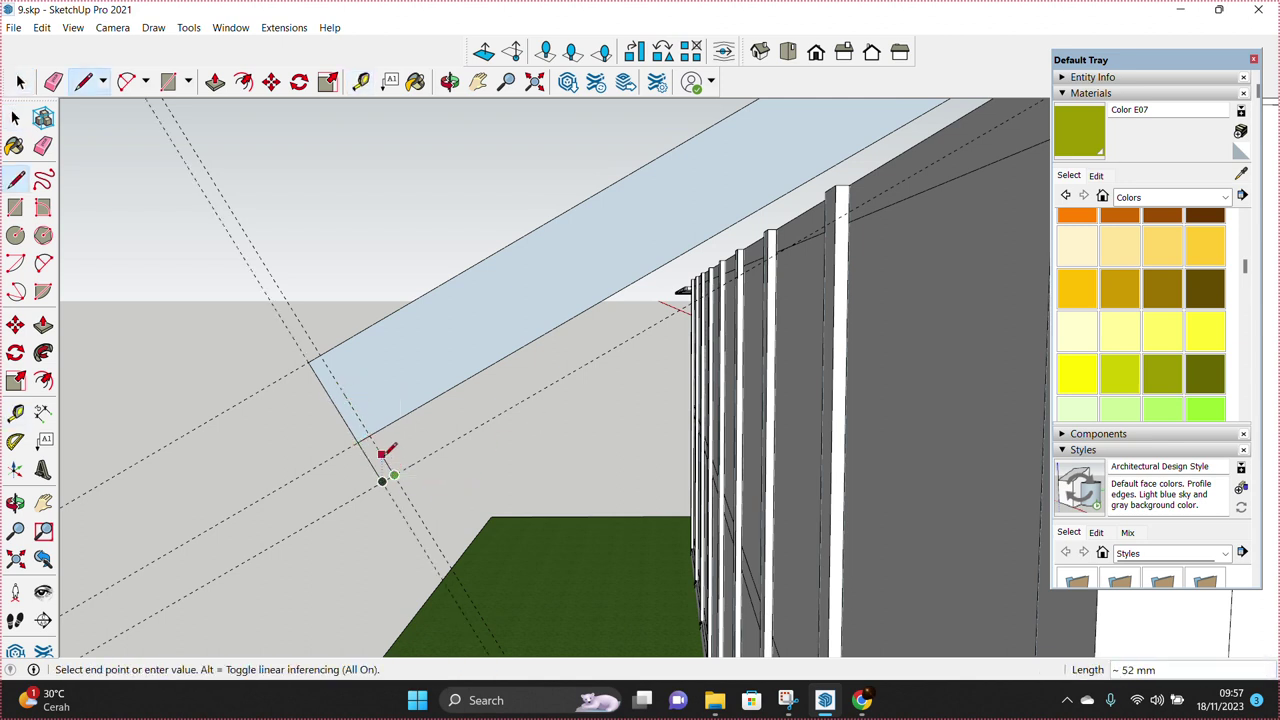
{"action": "key", "text": "space"}
{"action": "scroll", "coordinate": [374, 432], "scroll_direction": "up", "scroll_amount": 1}
{"action": "key", "text": "e"}
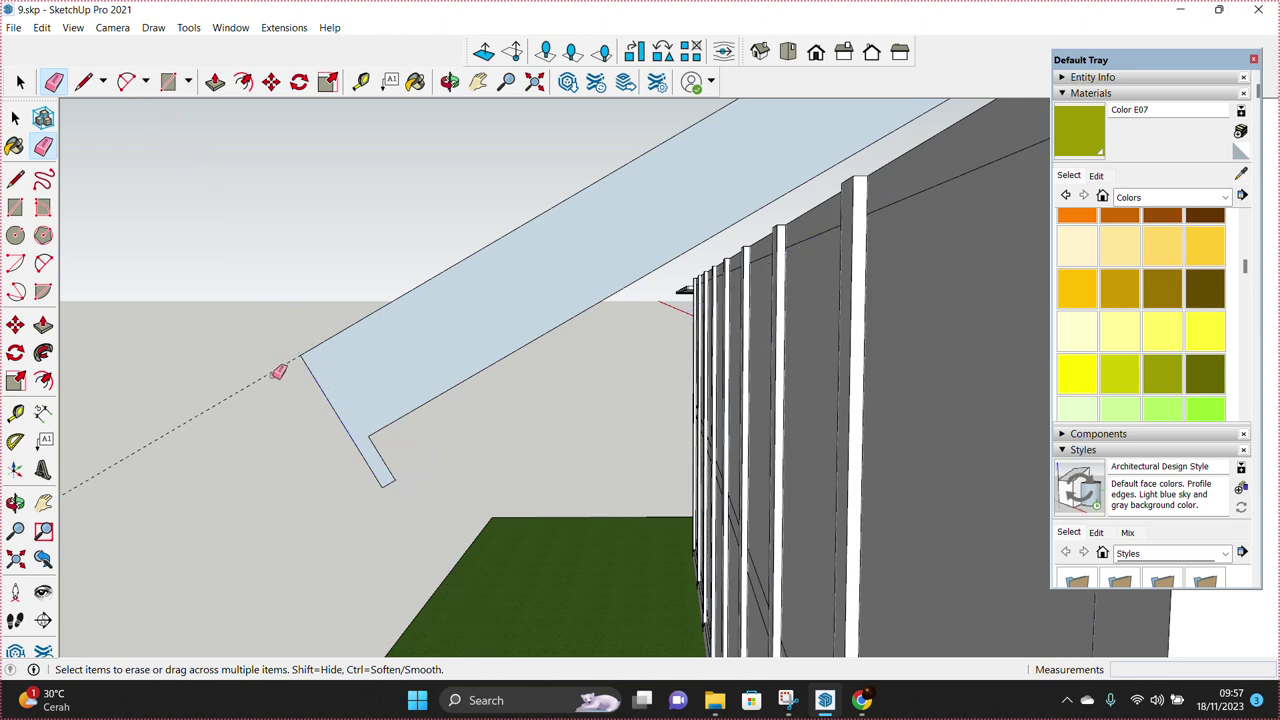
{"action": "key", "text": "space"}
{"action": "scroll", "coordinate": [291, 443], "scroll_direction": "down", "scroll_amount": 3}
{"action": "middle_click_drag", "start_coordinate": [291, 443], "coordinate": [474, 491]}
{"action": "scroll", "coordinate": [478, 409], "scroll_direction": "up", "scroll_amount": 2}
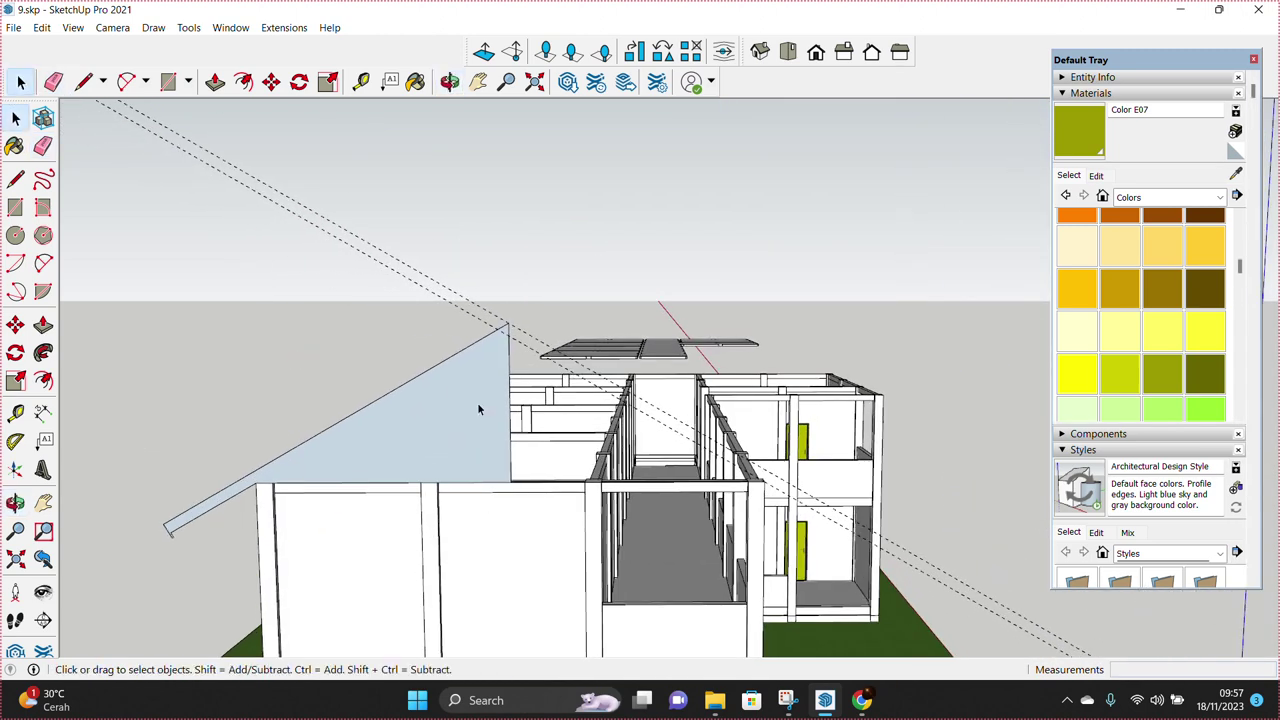
Step: Move the triangular gable face up onto the top of the wall
{"action": "key", "text": "space"}
{"action": "middle_click_drag", "start_coordinate": [470, 270], "coordinate": [457, 509]}
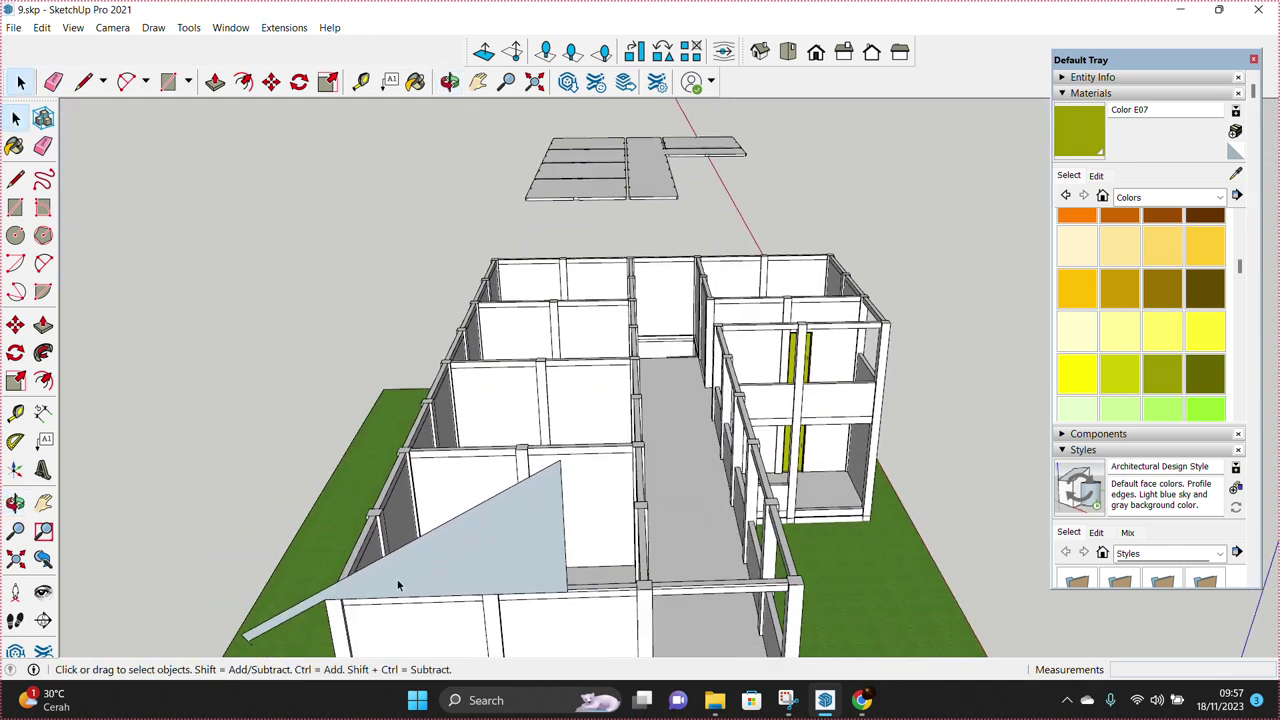
{"action": "scroll", "coordinate": [370, 600], "scroll_direction": "up", "scroll_amount": 1}
{"action": "left_click", "coordinate": [407, 595]}
{"action": "mouse_move", "coordinate": [407, 595]}
{"action": "middle_mouse_down"}
{"action": "mouse_move", "coordinate": [477, 437]}
{"action": "mouse_move", "coordinate": [494, 466]}
{"action": "middle_mouse_up"}
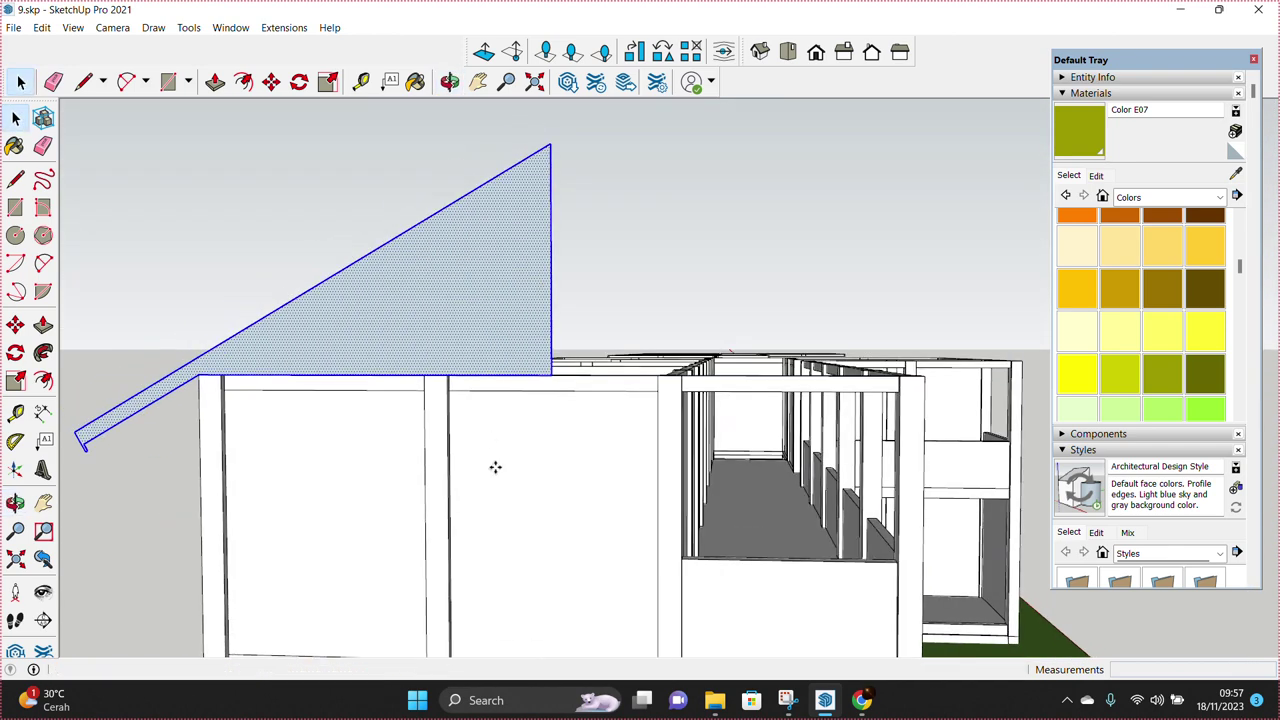
{"action": "key", "text": "m"}
{"action": "left_click", "coordinate": [487, 480]}
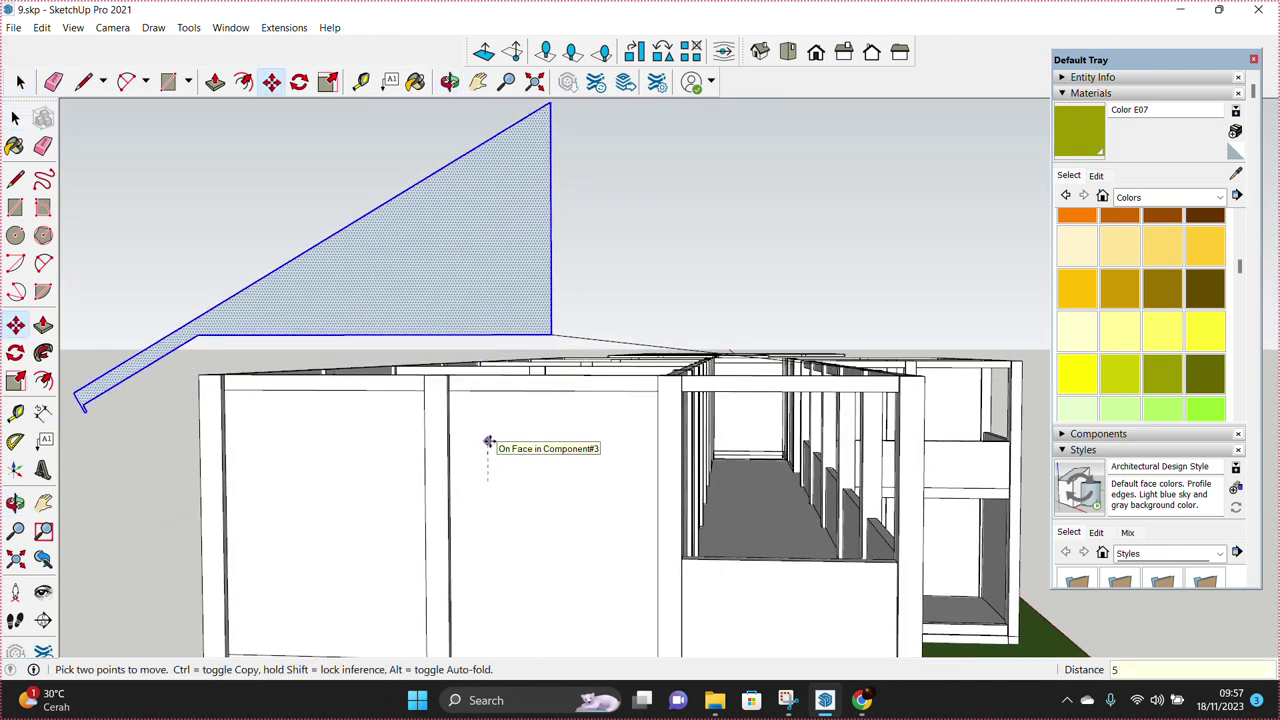
{"action": "left_click", "coordinate": [490, 443]}
{"action": "key", "text": "space"}
{"action": "scroll", "coordinate": [561, 390], "scroll_direction": "up", "scroll_amount": 1}
{"action": "scroll", "coordinate": [565, 380], "scroll_direction": "up", "scroll_amount": 1}
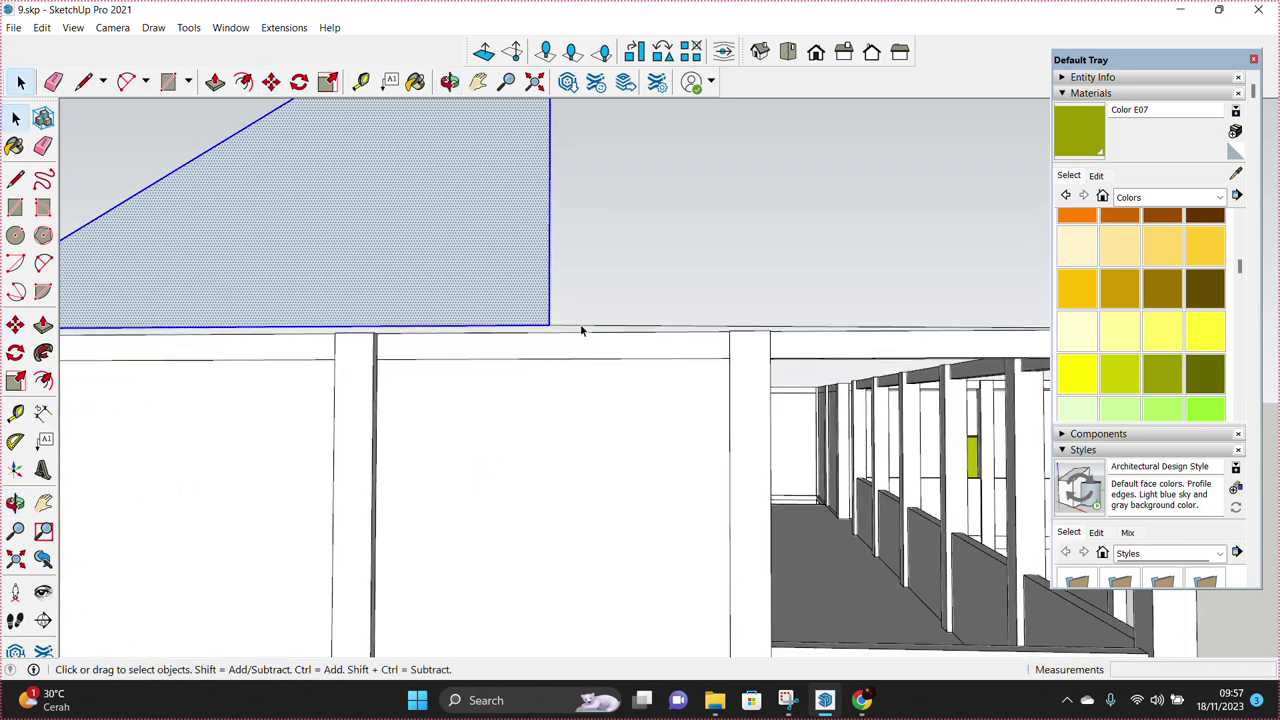
Step: Draw a rectangle across the roof to fill in one roof face
{"action": "key", "text": "e"}
{"action": "mouse_move", "coordinate": [583, 323]}
{"action": "middle_mouse_down"}
{"action": "mouse_move", "coordinate": [543, 457]}
{"action": "mouse_move", "coordinate": [229, 492]}
{"action": "middle_mouse_up"}
{"action": "scroll", "coordinate": [184, 459], "scroll_direction": "up", "scroll_amount": 1}
{"action": "left_click", "coordinate": [180, 428]}
{"action": "scroll", "coordinate": [180, 428], "scroll_direction": "down", "scroll_amount": 3}
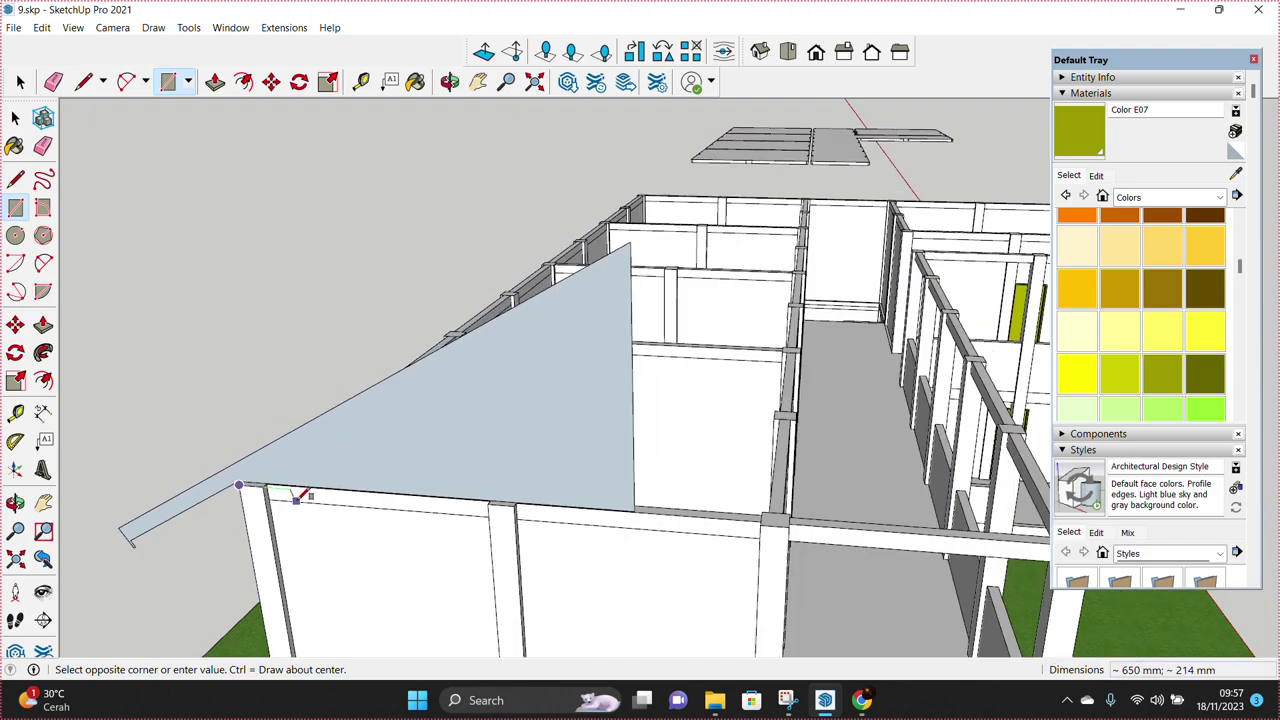
{"action": "scroll", "coordinate": [294, 491], "scroll_direction": "down", "scroll_amount": 3}
{"action": "middle_click_drag", "start_coordinate": [551, 514], "coordinate": [865, 260]}
{"action": "scroll", "coordinate": [809, 306], "scroll_direction": "up", "scroll_amount": 3}
{"action": "scroll", "coordinate": [806, 291], "scroll_direction": "up", "scroll_amount": 2}
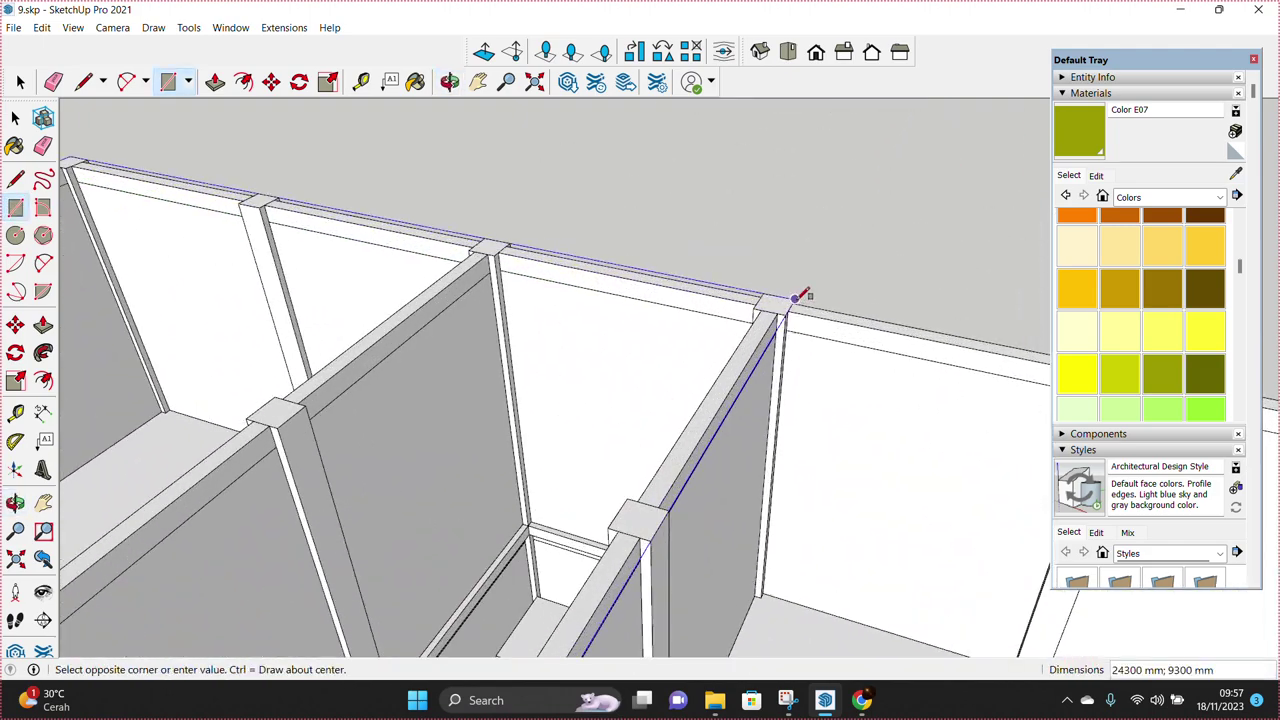
{"action": "left_click", "coordinate": [800, 291]}
{"action": "key", "text": "space"}
Step: Draw another rectangle to fill the roof face near the corner
{"action": "scroll", "coordinate": [779, 425], "scroll_direction": "down", "scroll_amount": 2}
{"action": "scroll", "coordinate": [779, 425], "scroll_direction": "down", "scroll_amount": 2}
{"action": "scroll", "coordinate": [729, 409], "scroll_direction": "down", "scroll_amount": 2}
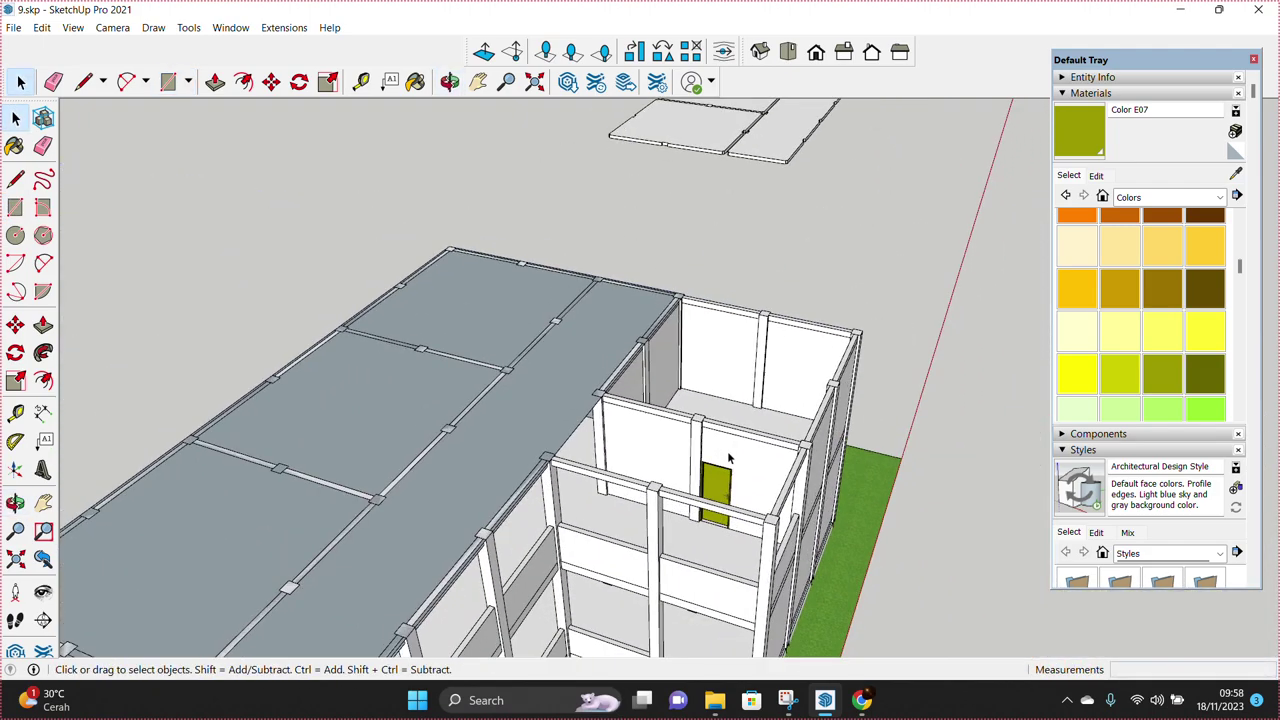
{"action": "scroll", "coordinate": [797, 562], "scroll_direction": "up", "scroll_amount": 2}
{"action": "left_click", "coordinate": [777, 509]}
{"action": "scroll", "coordinate": [666, 251], "scroll_direction": "up", "scroll_amount": 2}
{"action": "scroll", "coordinate": [666, 271], "scroll_direction": "up", "scroll_amount": 3}
{"action": "middle_click_drag", "start_coordinate": [666, 271], "coordinate": [676, 294]}
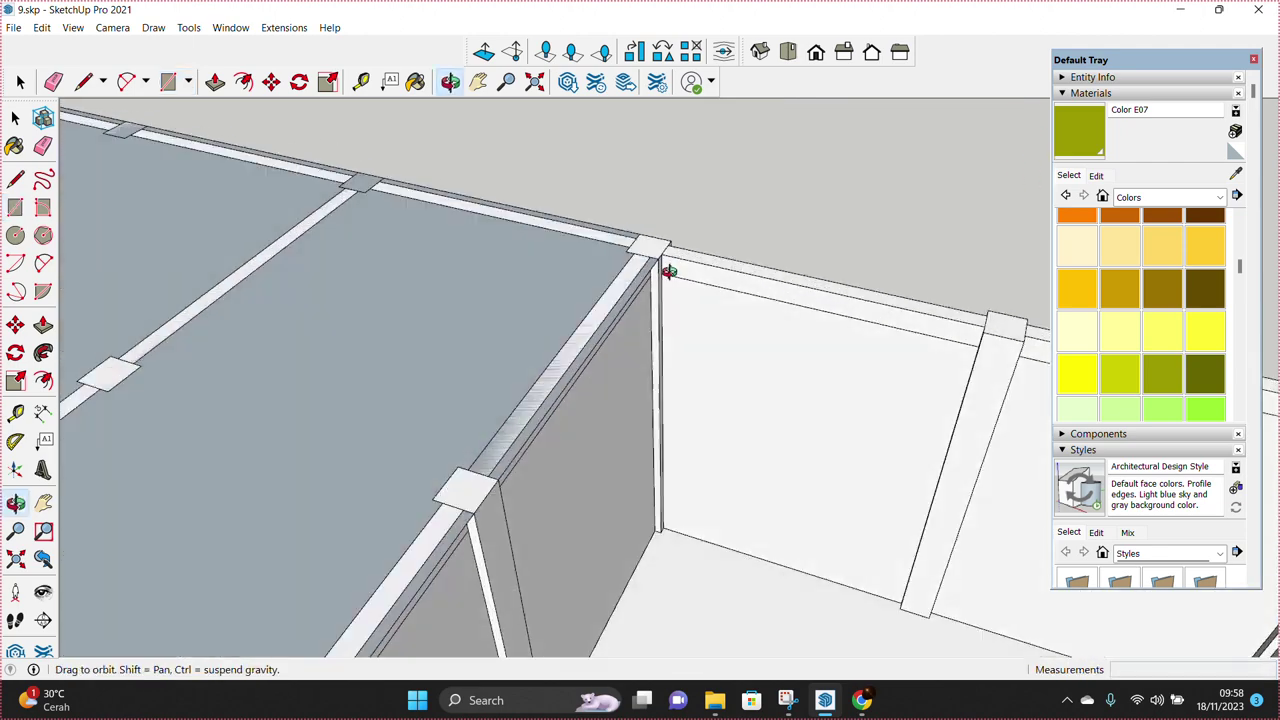
{"action": "left_click", "coordinate": [675, 295]}
{"action": "key", "text": "space"}
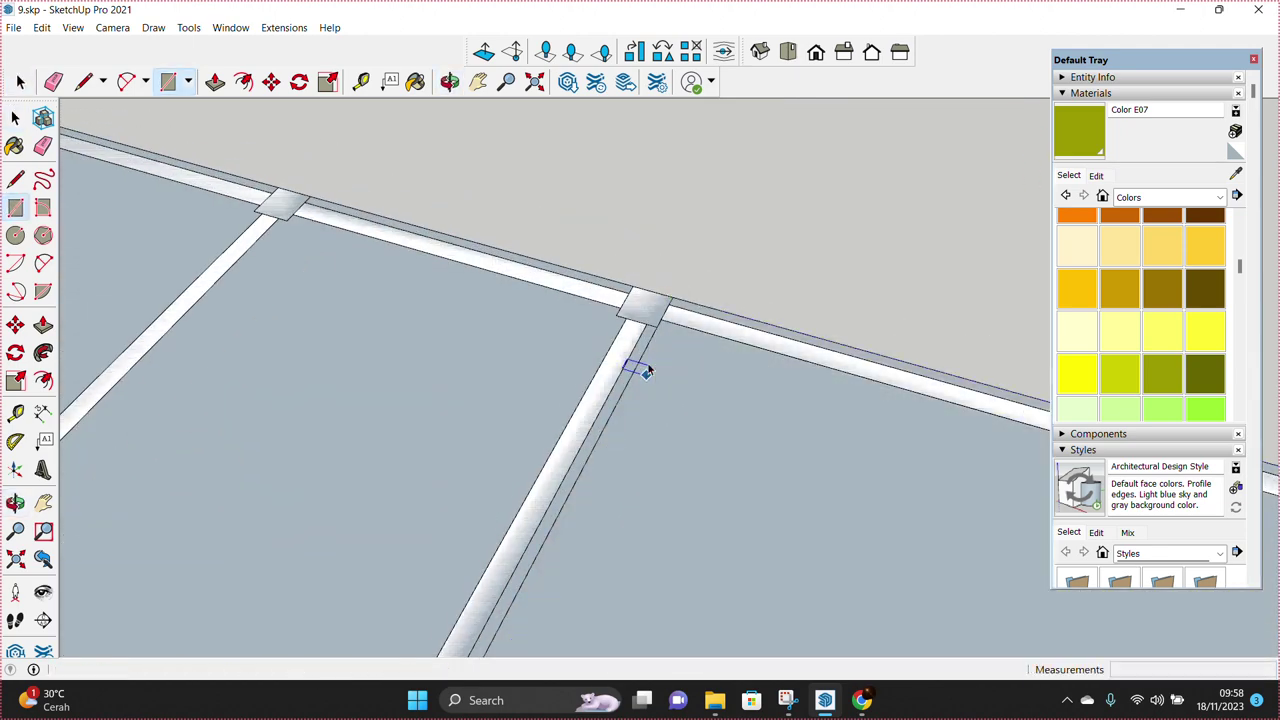
Step: Orbit out to view the whole building with its completed roof
{"action": "key", "text": "space"}
{"action": "scroll", "coordinate": [768, 312], "scroll_direction": "down", "scroll_amount": 10}
{"action": "mouse_move", "coordinate": [768, 312]}
{"action": "middle_mouse_down"}
{"action": "mouse_move", "coordinate": [700, 340]}
{"action": "mouse_move", "coordinate": [640, 326]}
{"action": "middle_mouse_up"}
{"action": "scroll", "coordinate": [700, 340], "scroll_direction": "up", "scroll_amount": 3}
{"action": "scroll", "coordinate": [640, 326], "scroll_direction": "up", "scroll_amount": 3}
{"action": "middle_click_drag", "start_coordinate": [623, 223], "coordinate": [617, 286]}
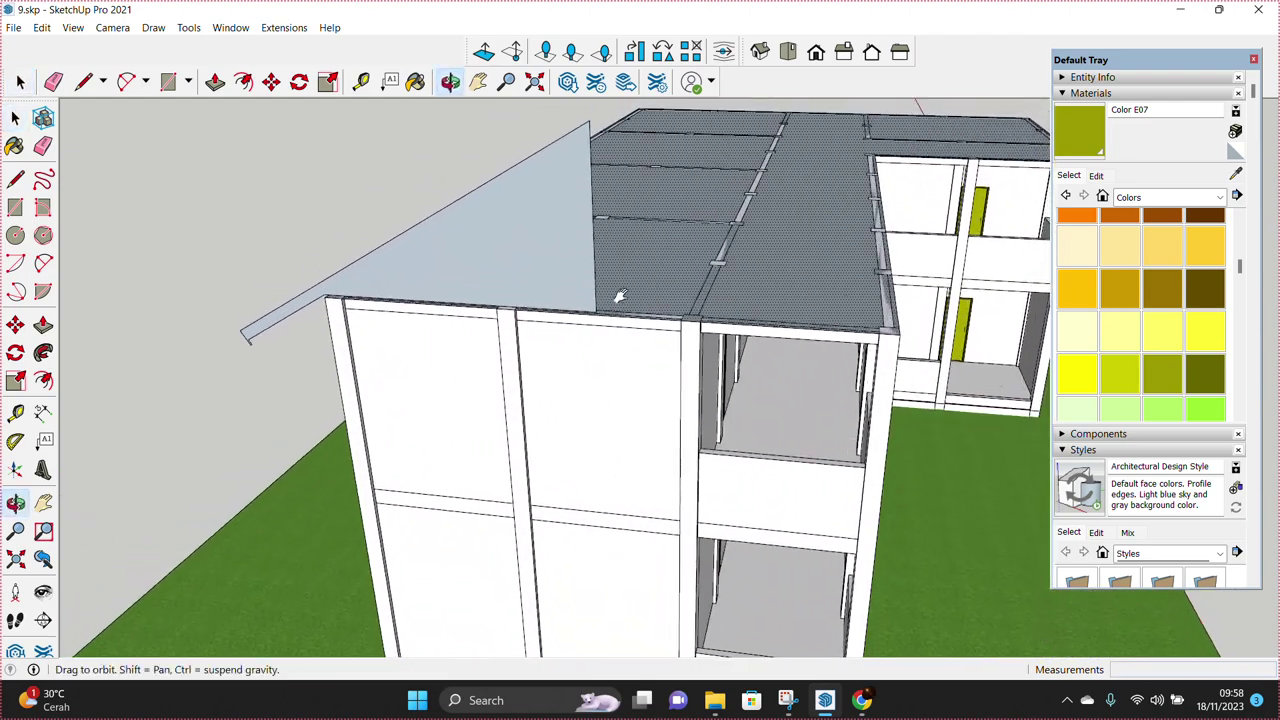
{"action": "key", "text": "p"}
{"action": "mouse_move", "coordinate": [196, 342]}
{"action": "middle_mouse_down"}
{"action": "mouse_move", "coordinate": [487, 277]}
{"action": "mouse_move", "coordinate": [674, 280]}
{"action": "mouse_move", "coordinate": [571, 263]}
{"action": "mouse_move", "coordinate": [564, 170]}
{"action": "mouse_move", "coordinate": [603, 320]}
{"action": "middle_mouse_up"}
Step: Group all the connected roof faces, hide the group, then unhide it again
{"action": "key", "text": "space"}
{"action": "triple_click", "coordinate": [572, 290]}
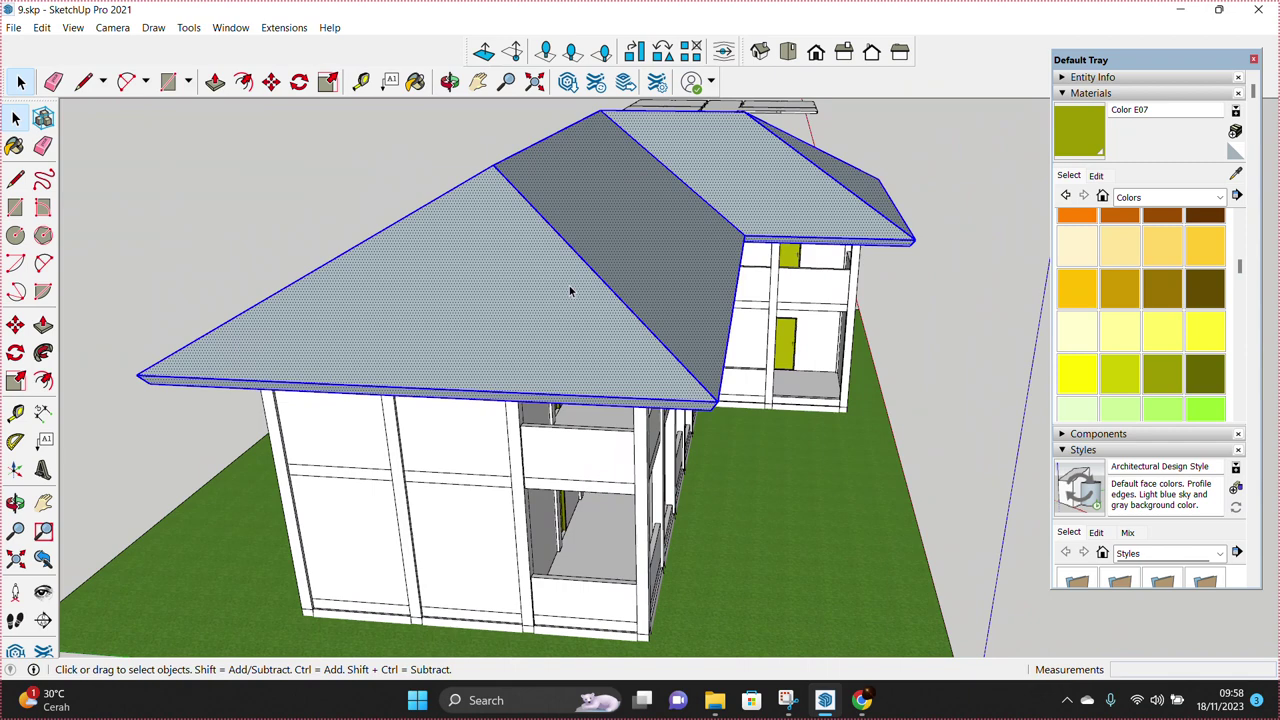
{"action": "right_click", "coordinate": [570, 286]}
{"action": "left_click", "coordinate": [623, 424]}
{"action": "right_click", "coordinate": [537, 277]}
{"action": "left_click", "coordinate": [586, 314]}
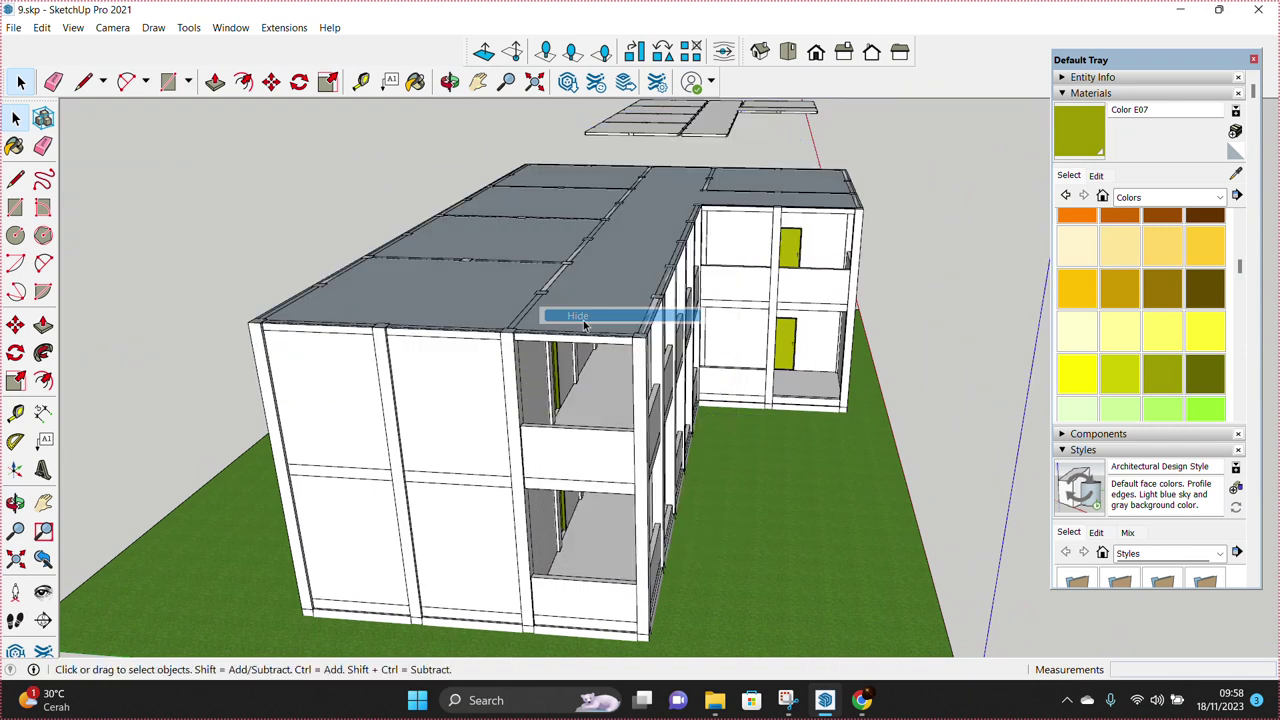
{"action": "left_click", "coordinate": [48, 27]}
{"action": "left_click", "coordinate": [310, 294]}
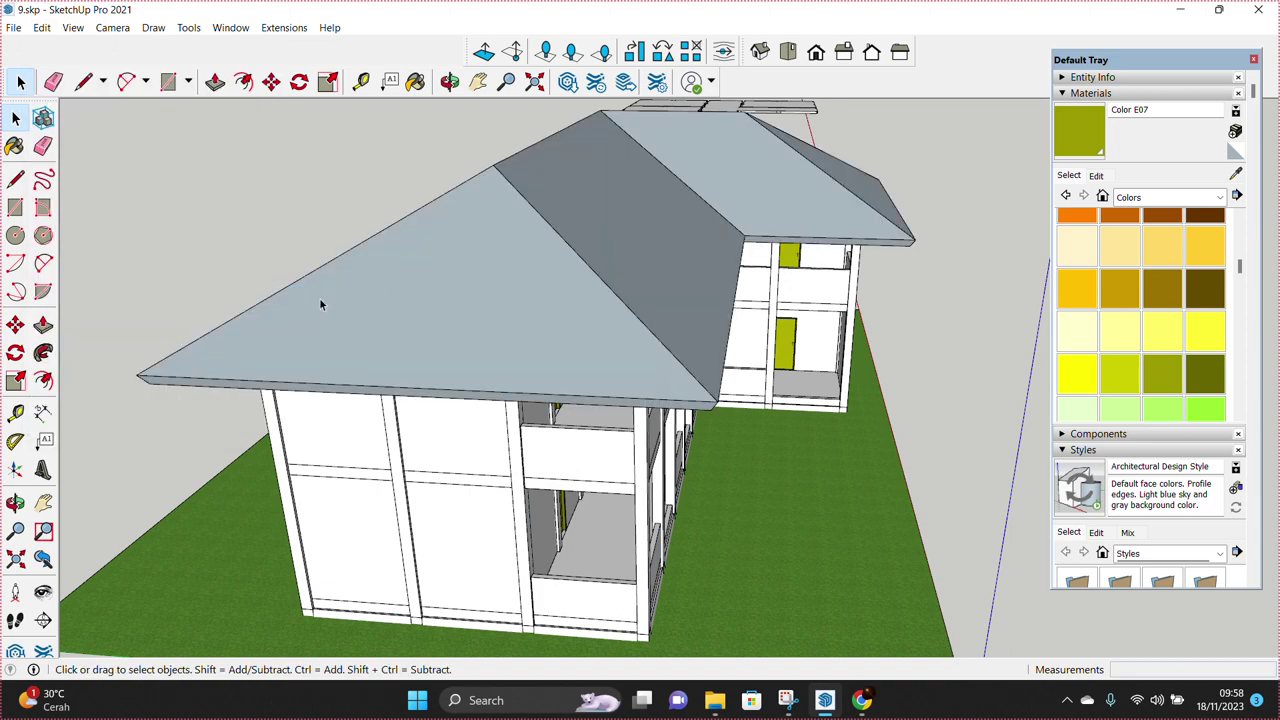
Step: Start sizing a small circle, about 131 mm radius, at the roof's eave corner
{"action": "scroll", "coordinate": [400, 420], "scroll_direction": "up", "scroll_amount": 5}
{"action": "key", "text": "l"}
{"action": "left_click", "coordinate": [398, 428]}
{"action": "key", "text": "c"}
{"action": "scroll", "coordinate": [311, 602], "scroll_direction": "up", "scroll_amount": 3}
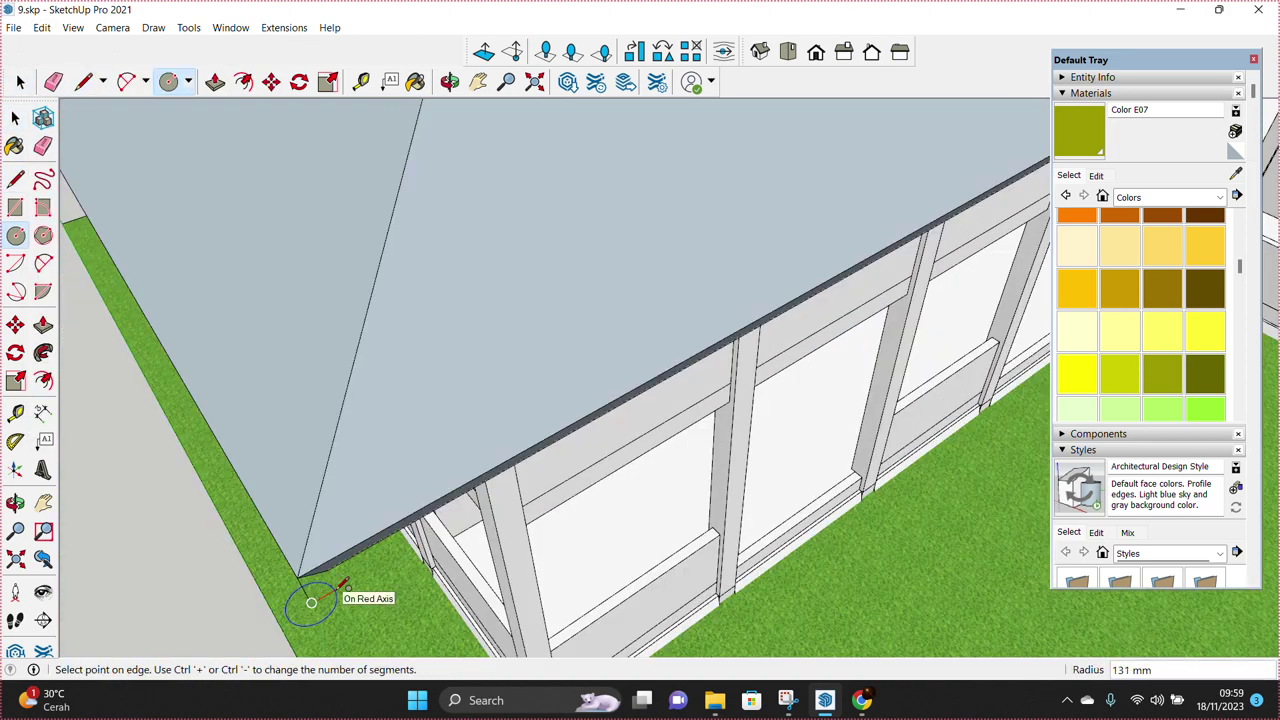
Step: Finish the small circle at the roof's eave corner
{"action": "left_click", "coordinate": [311, 602]}
{"action": "key", "text": "space"}
{"action": "middle_click_drag", "start_coordinate": [311, 602], "coordinate": [545, 505]}
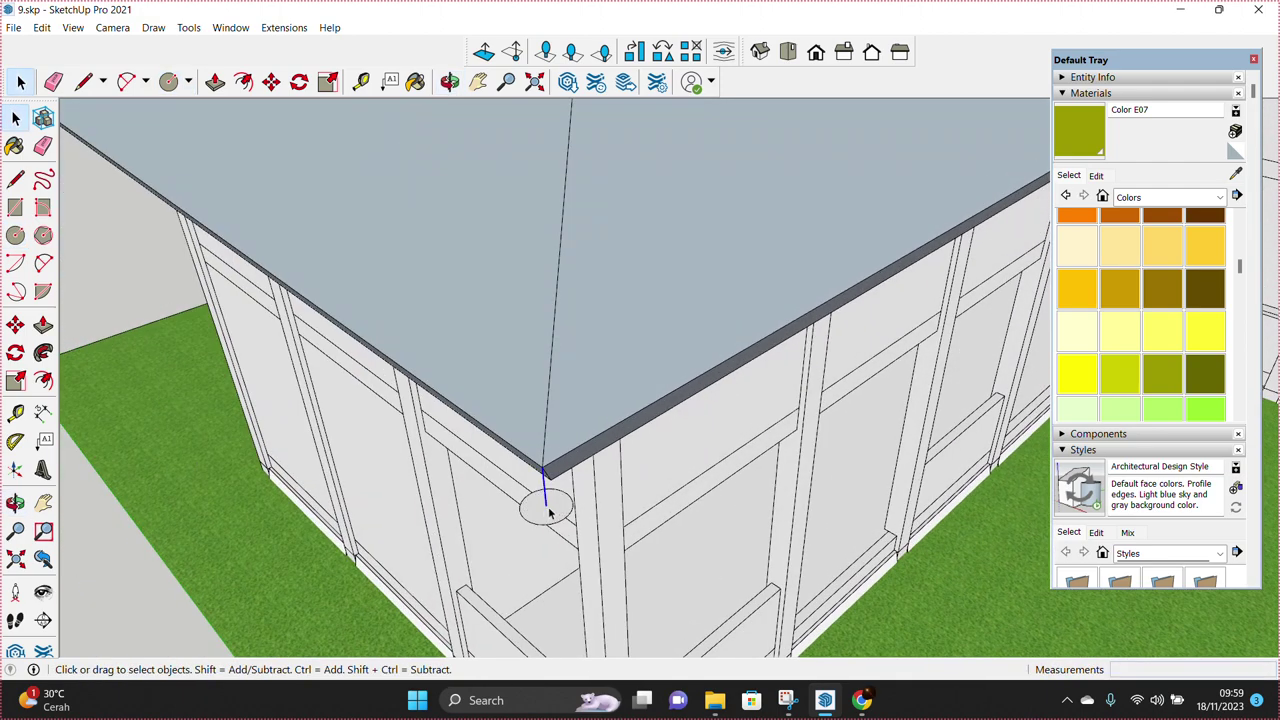
Step: Copy the circle to another eave corner of the roof
{"action": "key", "text": "m"}
{"action": "left_click", "coordinate": [543, 460]}
{"action": "key", "text": "ctrl"}
{"action": "scroll", "coordinate": [543, 460], "scroll_direction": "down", "scroll_amount": 3}
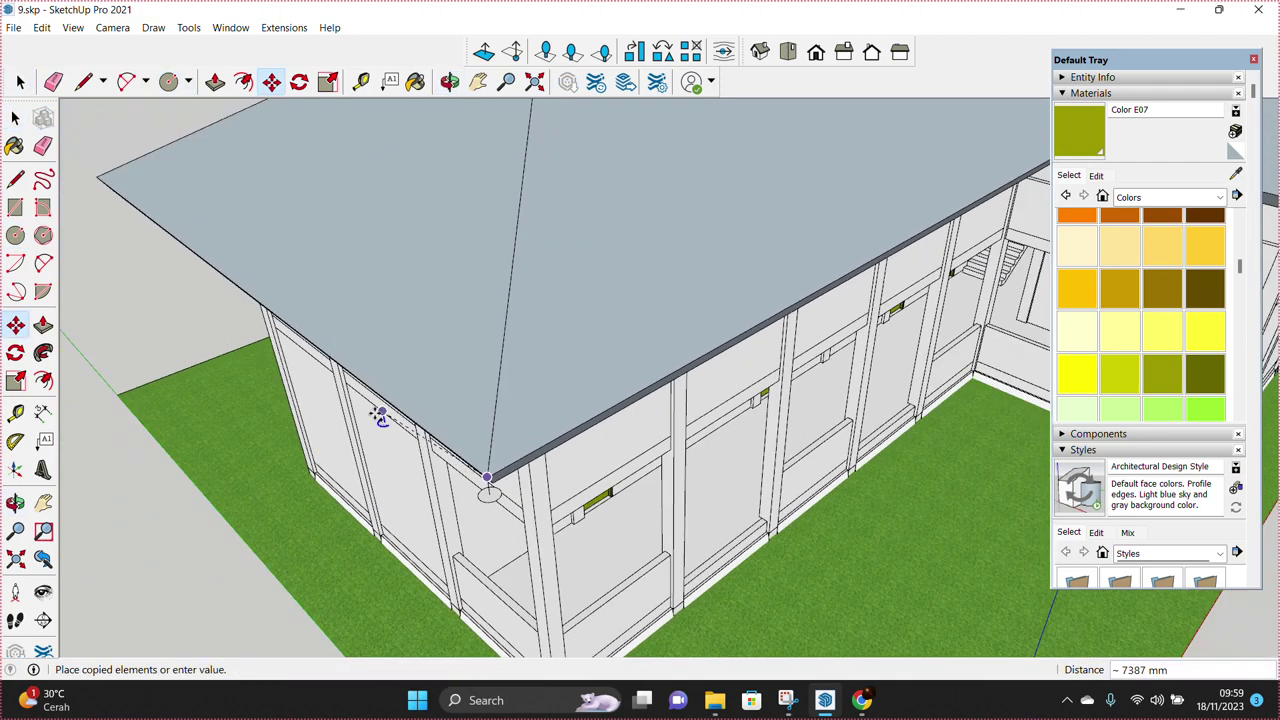
{"action": "scroll", "coordinate": [167, 285], "scroll_direction": "up", "scroll_amount": 5}
{"action": "scroll", "coordinate": [198, 285], "scroll_direction": "up", "scroll_amount": 1}
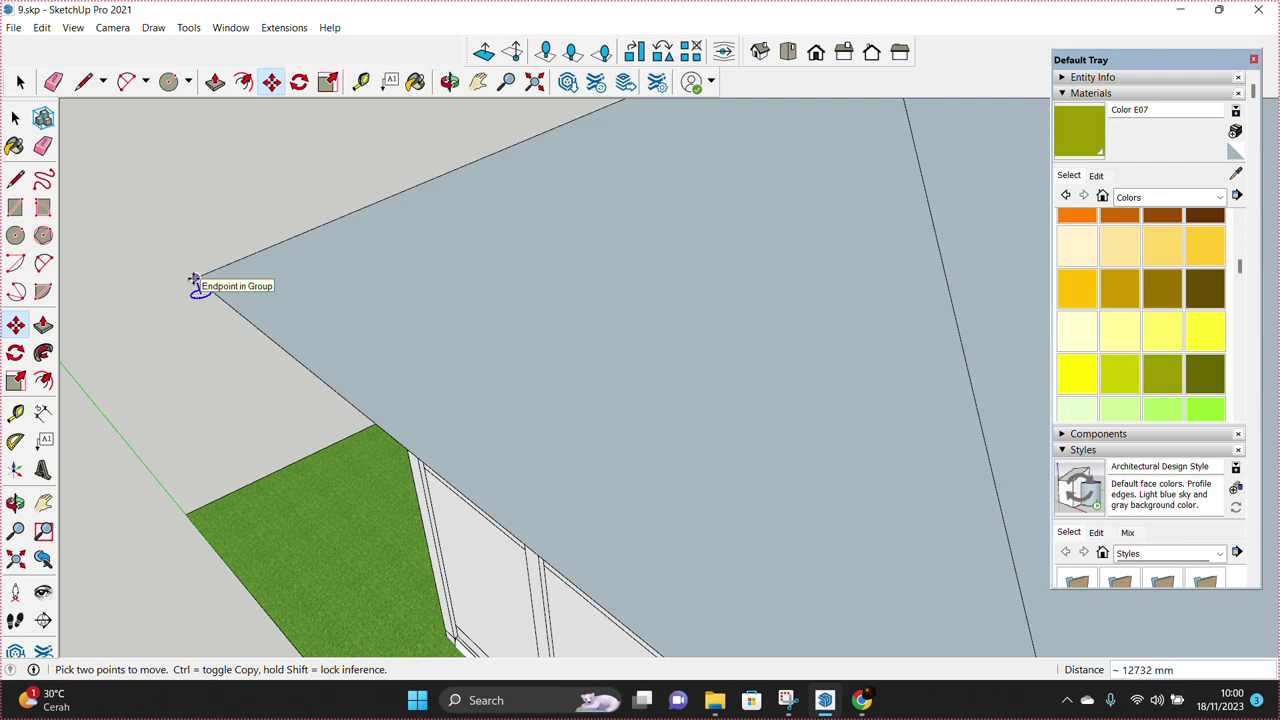
{"action": "scroll", "coordinate": [183, 315], "scroll_direction": "down", "scroll_amount": 5}
{"action": "mouse_move", "coordinate": [343, 363]}
{"action": "middle_mouse_down"}
{"action": "mouse_move", "coordinate": [766, 363]}
{"action": "mouse_move", "coordinate": [814, 297]}
{"action": "middle_mouse_up"}
{"action": "scroll", "coordinate": [778, 350], "scroll_direction": "up", "scroll_amount": 5}
{"action": "scroll", "coordinate": [773, 335], "scroll_direction": "down", "scroll_amount": 4}
{"action": "scroll", "coordinate": [814, 297], "scroll_direction": "up", "scroll_amount": 4}
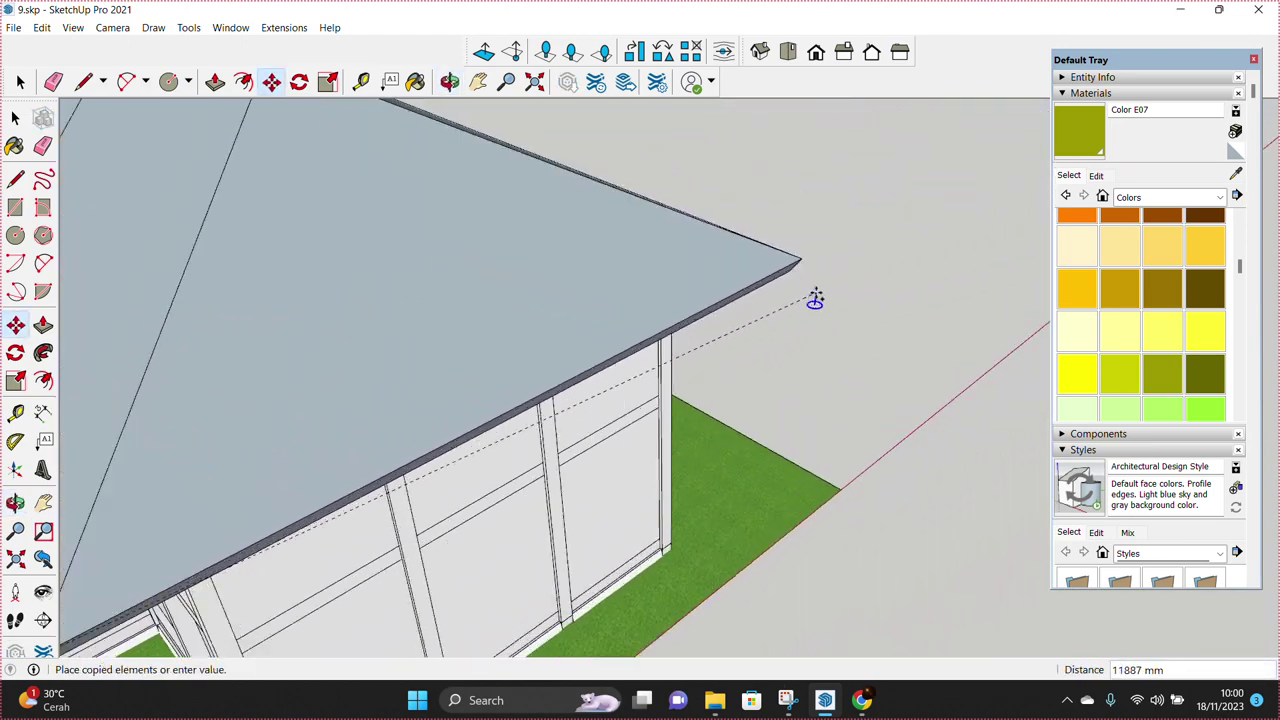
{"action": "left_click", "coordinate": [794, 256]}
{"action": "key", "text": "space"}
Step: Draw a line from an eave corner up the hip to the ridge endpoint
{"action": "scroll", "coordinate": [790, 262], "scroll_direction": "down", "scroll_amount": 4}
{"action": "mouse_move", "coordinate": [754, 303]}
{"action": "middle_mouse_down"}
{"action": "mouse_move", "coordinate": [834, 306]}
{"action": "mouse_move", "coordinate": [489, 423]}
{"action": "middle_mouse_up"}
{"action": "scroll", "coordinate": [452, 488], "scroll_direction": "up", "scroll_amount": 4}
{"action": "scroll", "coordinate": [453, 488], "scroll_direction": "up", "scroll_amount": 1}
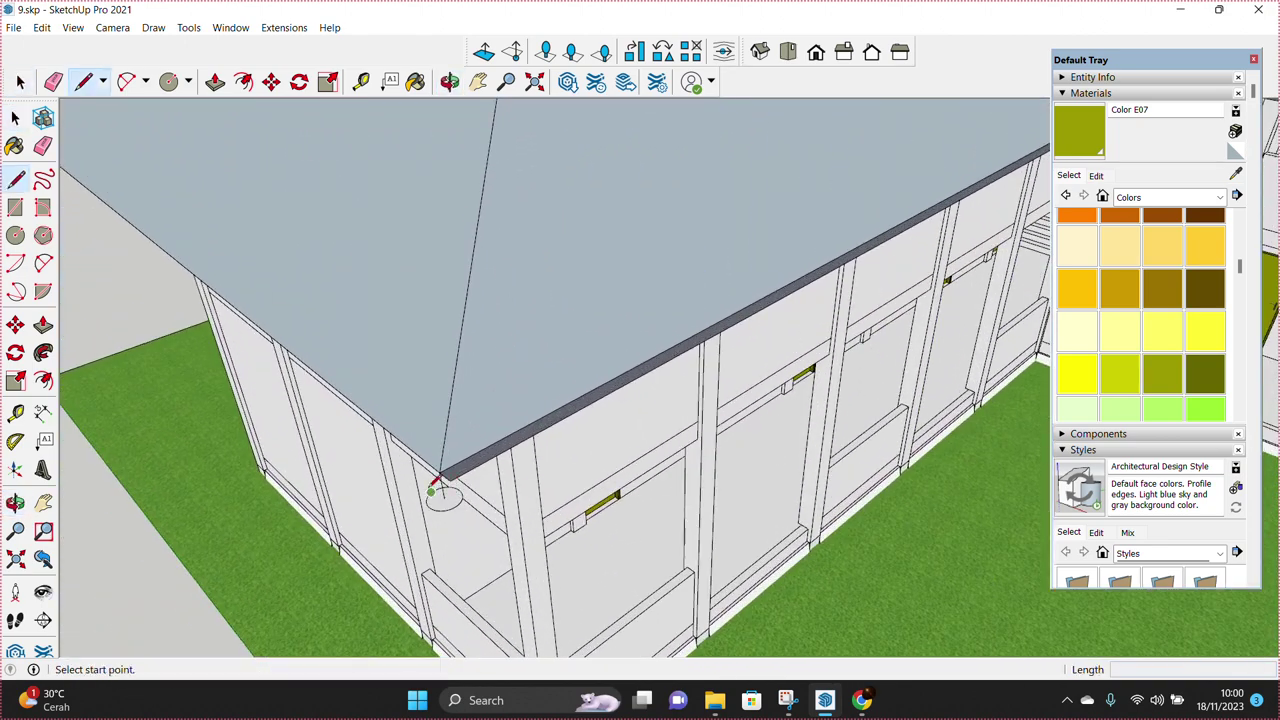
{"action": "left_click", "coordinate": [440, 472]}
{"action": "scroll", "coordinate": [440, 472], "scroll_direction": "down", "scroll_amount": 4}
{"action": "middle_click_drag", "start_coordinate": [469, 380], "coordinate": [469, 409]}
{"action": "scroll", "coordinate": [483, 262], "scroll_direction": "up", "scroll_amount": 4}
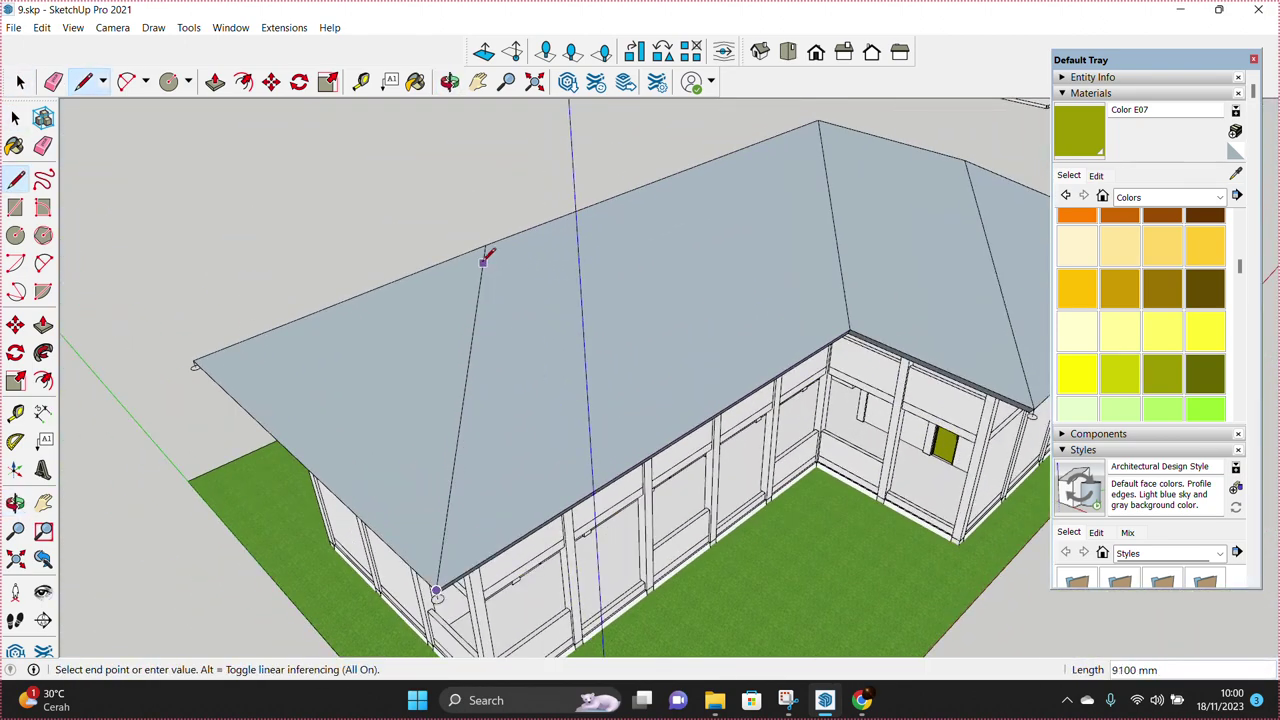
{"action": "middle_click_drag", "start_coordinate": [491, 240], "coordinate": [594, 314]}
{"action": "scroll", "coordinate": [797, 163], "scroll_direction": "up", "scroll_amount": 3}
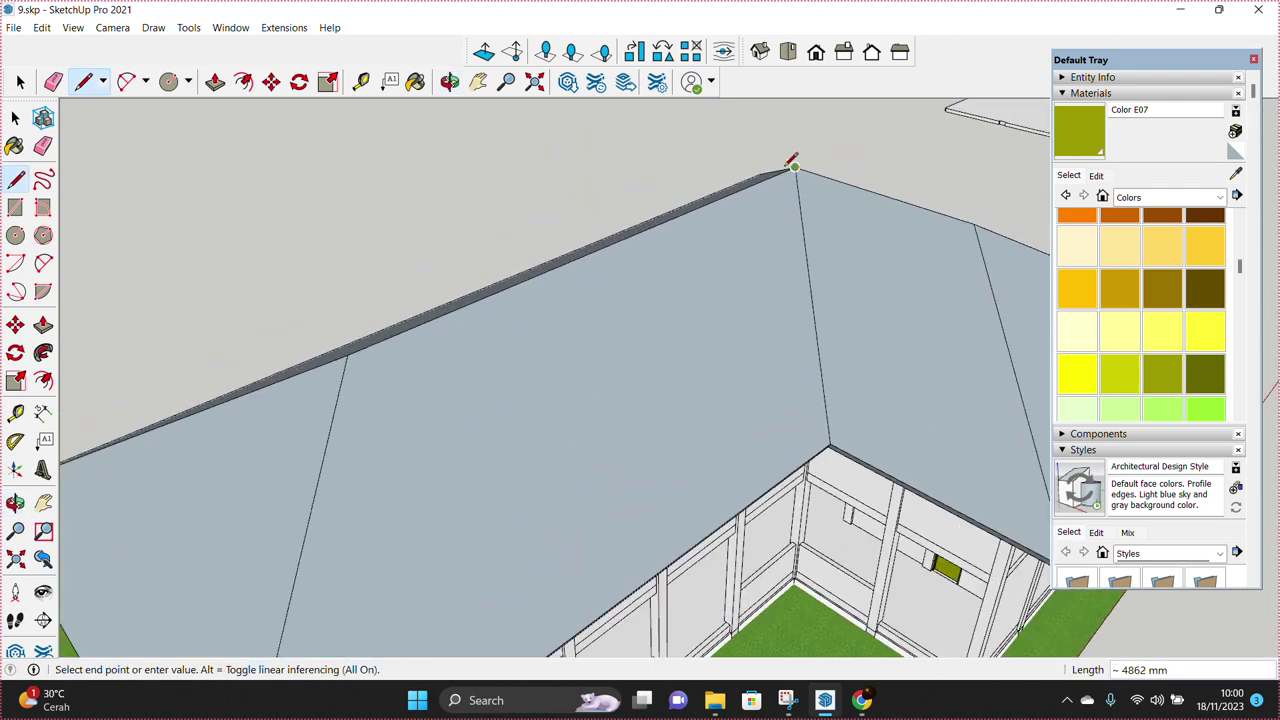
{"action": "middle_click_drag", "start_coordinate": [797, 163], "coordinate": [818, 147]}
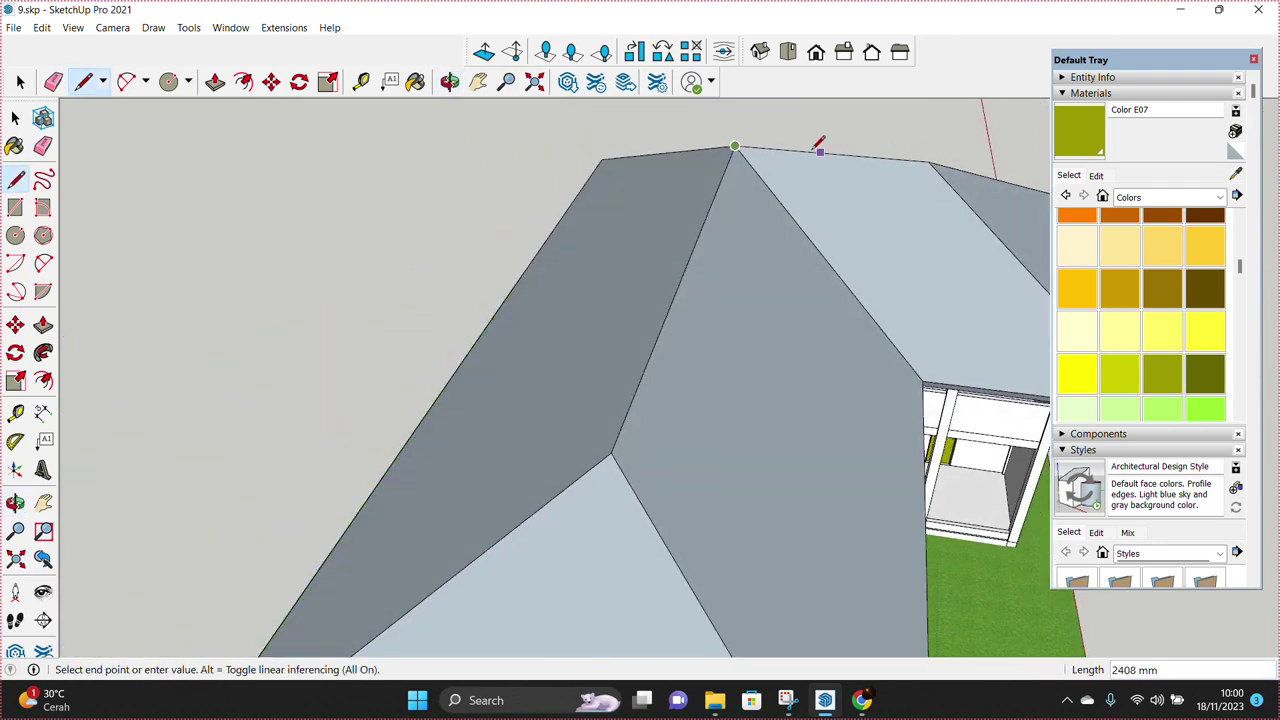
{"action": "left_click", "coordinate": [929, 161]}
{"action": "key", "text": "space"}
{"action": "scroll", "coordinate": [897, 189], "scroll_direction": "down", "scroll_amount": 5}
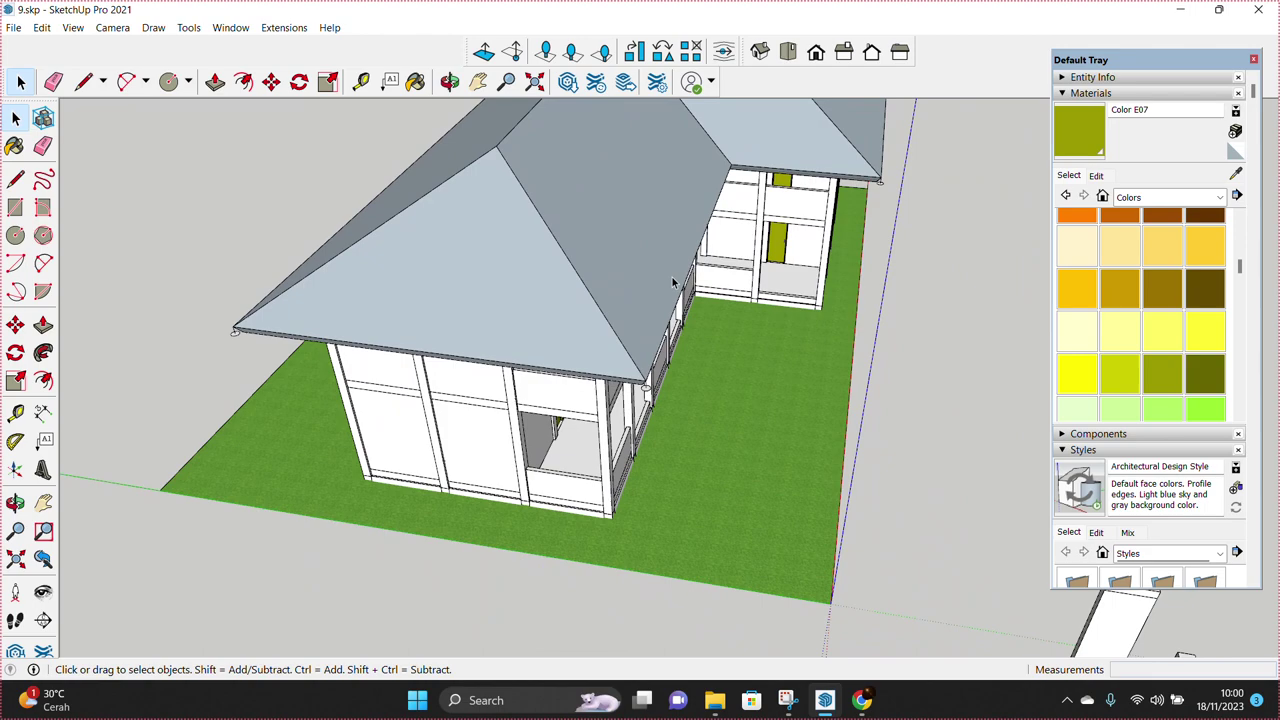
{"action": "scroll", "coordinate": [640, 400], "scroll_direction": "up", "scroll_amount": 5}
{"action": "scroll", "coordinate": [641, 399], "scroll_direction": "down", "scroll_amount": 5}
Step: Orbit around the roof corner and inspect the ridge-cap group's context options
{"action": "middle_click_drag", "start_coordinate": [641, 399], "coordinate": [606, 400]}
{"action": "scroll", "coordinate": [606, 400], "scroll_direction": "up", "scroll_amount": 3}
{"action": "scroll", "coordinate": [590, 397], "scroll_direction": "up", "scroll_amount": 2}
{"action": "scroll", "coordinate": [590, 397], "scroll_direction": "up", "scroll_amount": 1}
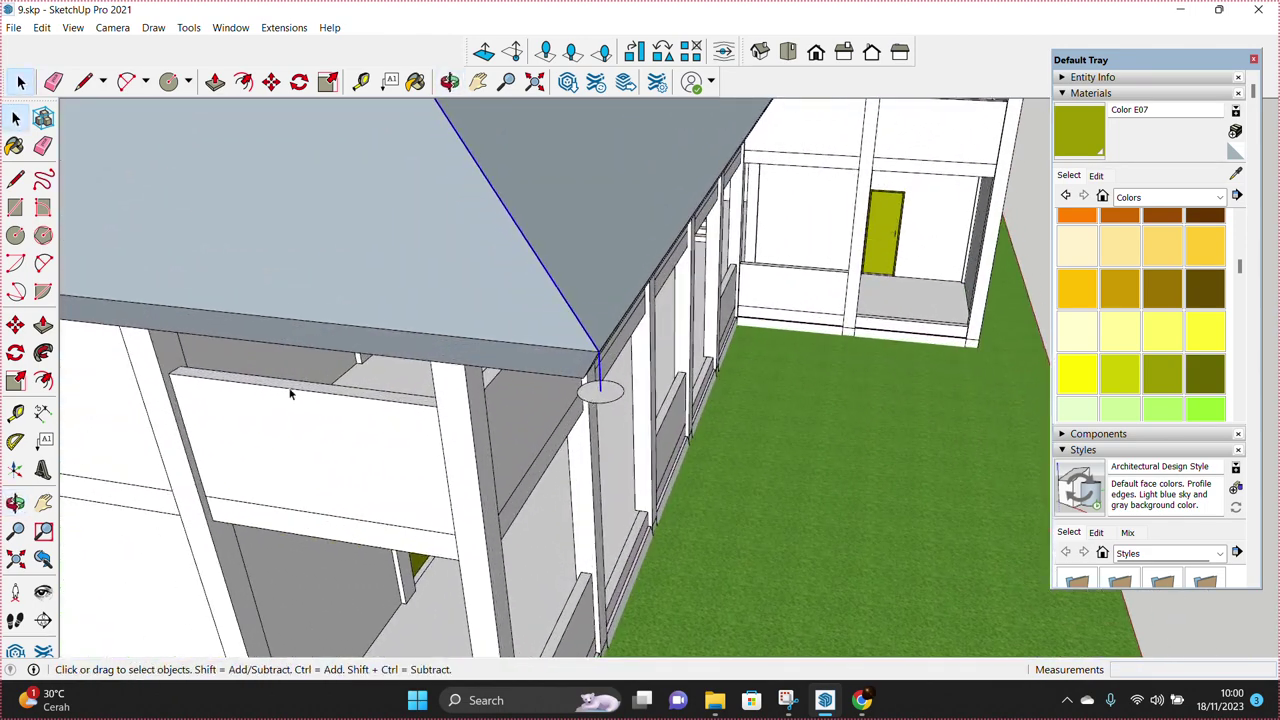
{"action": "key", "text": "space"}
{"action": "scroll", "coordinate": [597, 400], "scroll_direction": "down", "scroll_amount": 4}
{"action": "middle_click_drag", "start_coordinate": [597, 400], "coordinate": [589, 320]}
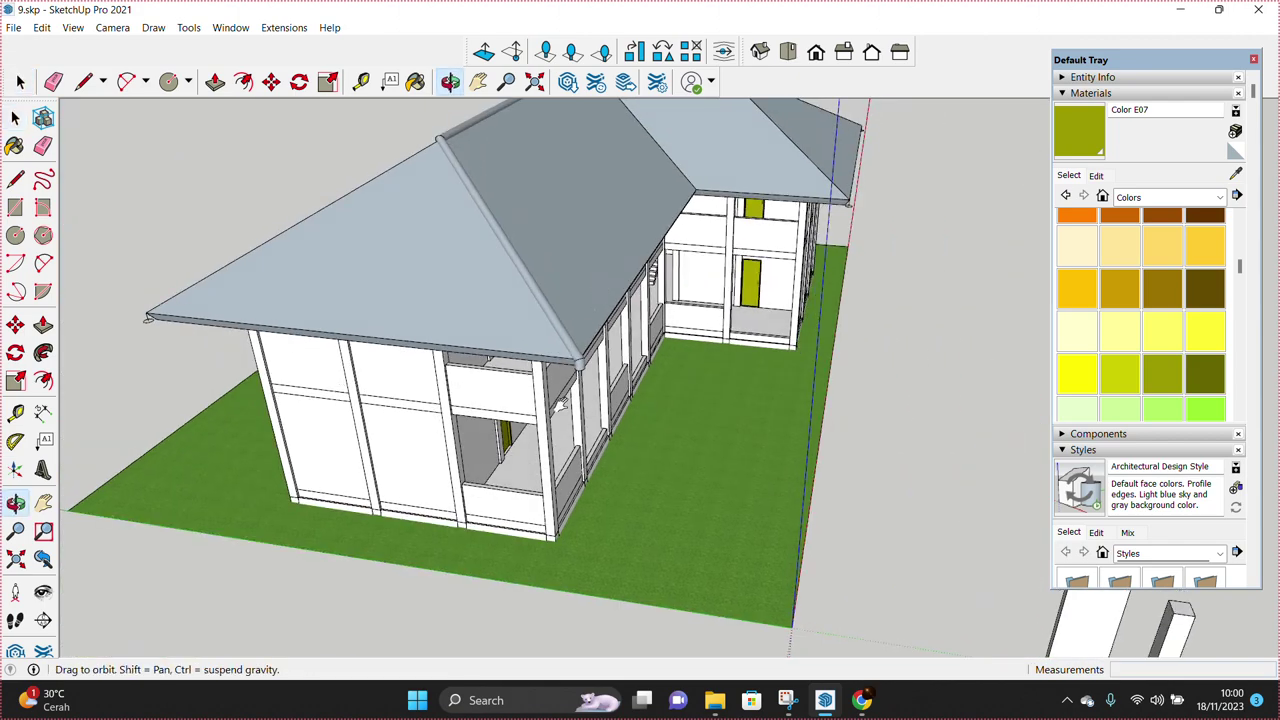
{"action": "scroll", "coordinate": [677, 265], "scroll_direction": "up", "scroll_amount": 2}
{"action": "middle_click_drag", "start_coordinate": [675, 265], "coordinate": [703, 378]}
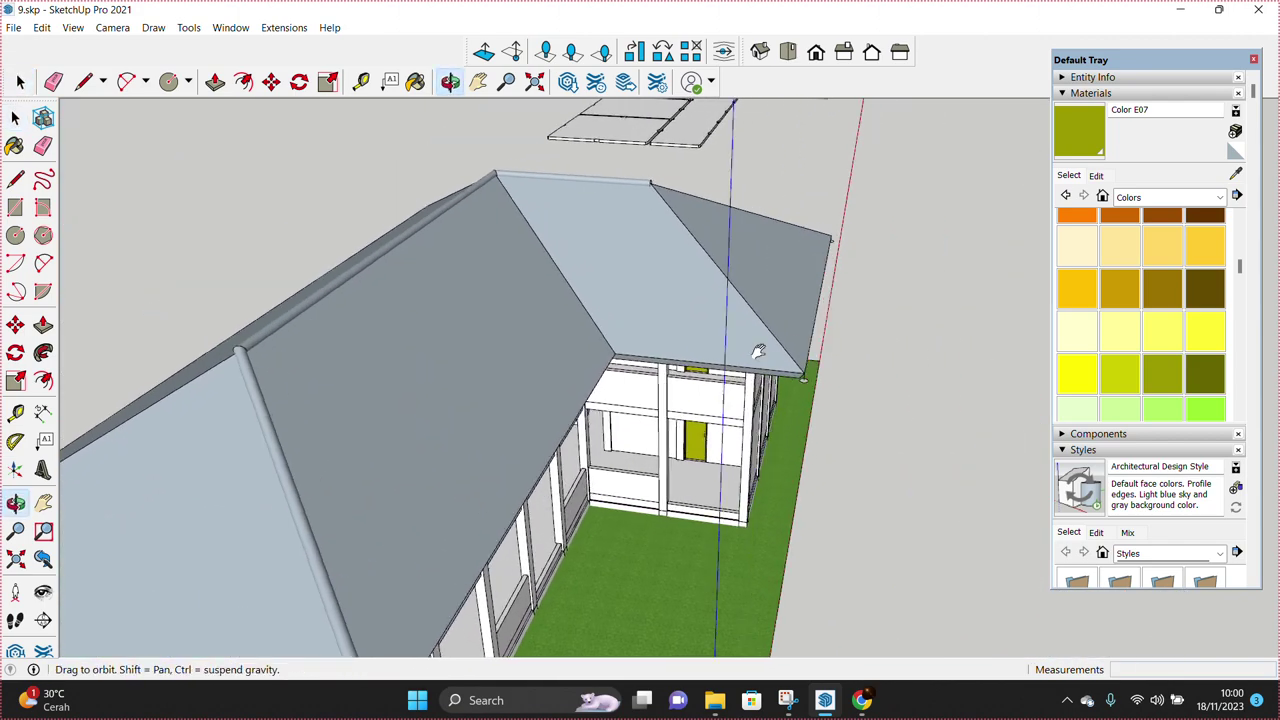
{"action": "scroll", "coordinate": [528, 150], "scroll_direction": "up", "scroll_amount": 2}
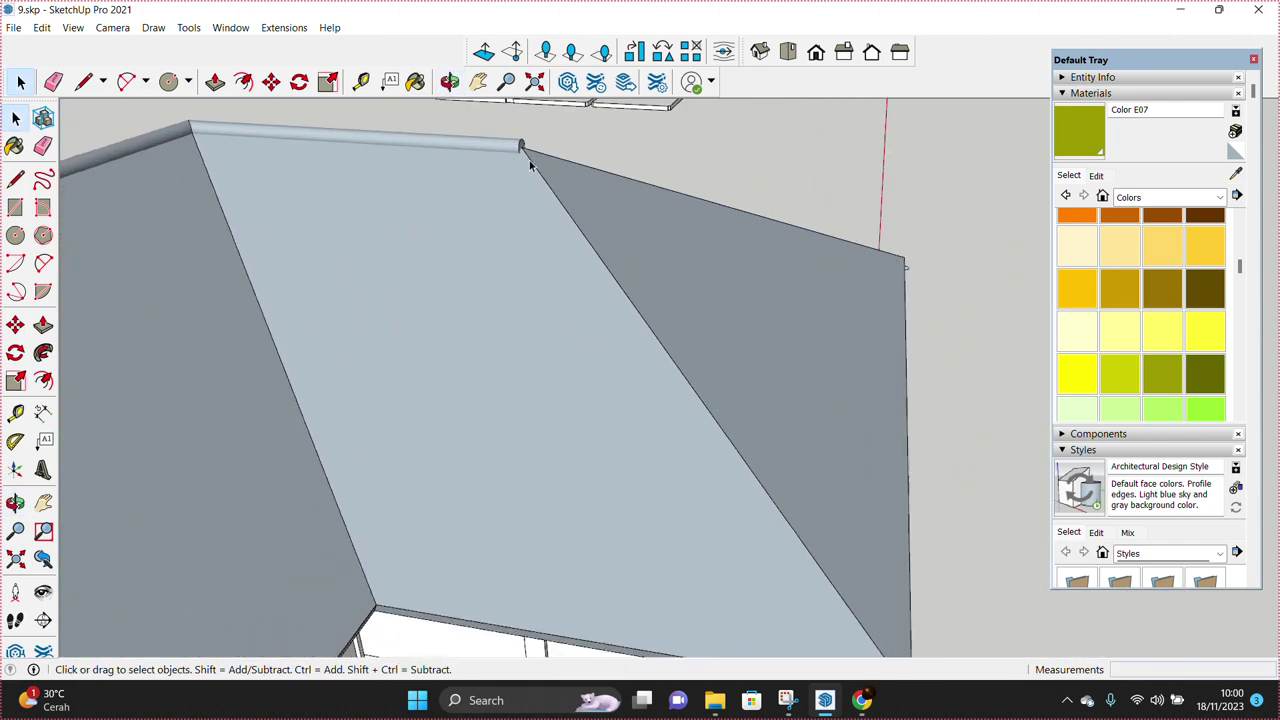
{"action": "scroll", "coordinate": [528, 150], "scroll_direction": "up", "scroll_amount": 2}
{"action": "scroll", "coordinate": [586, 349], "scroll_direction": "up", "scroll_amount": 2}
{"action": "scroll", "coordinate": [515, 355], "scroll_direction": "up", "scroll_amount": 1}
{"action": "scroll", "coordinate": [515, 355], "scroll_direction": "down", "scroll_amount": 1}
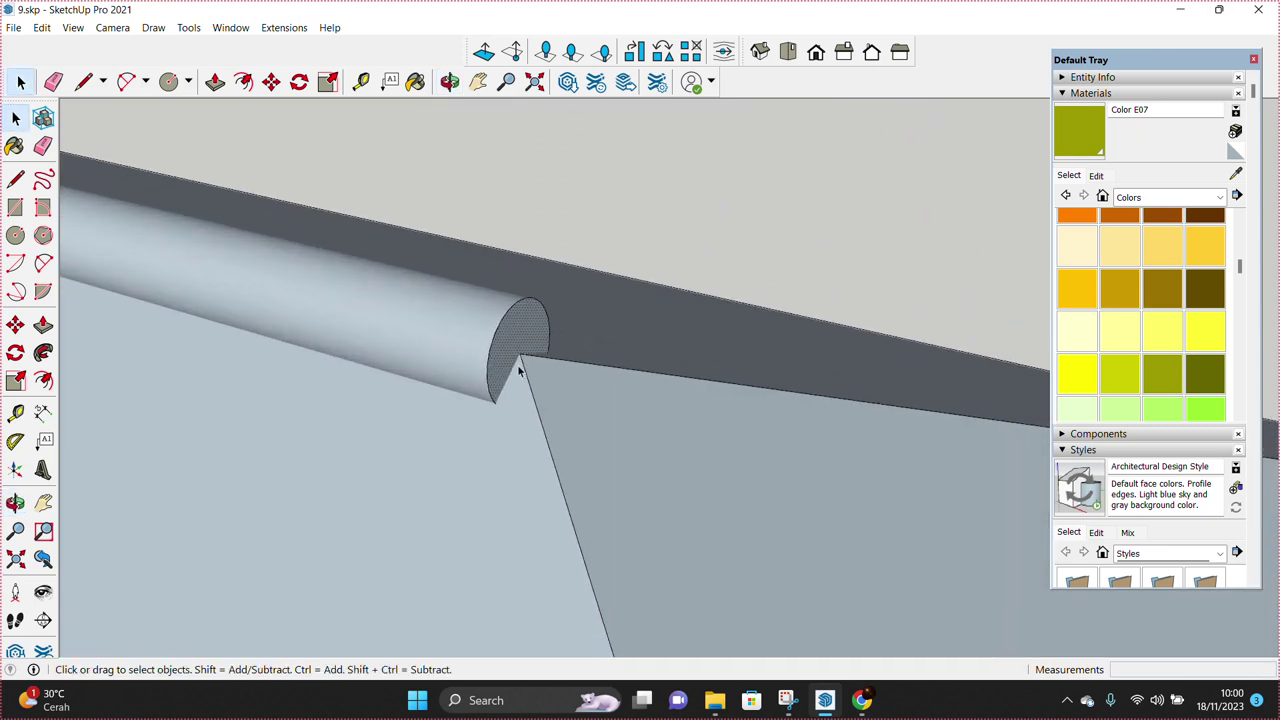
{"action": "scroll", "coordinate": [510, 350], "scroll_direction": "down", "scroll_amount": 2}
{"action": "scroll", "coordinate": [500, 330], "scroll_direction": "down", "scroll_amount": 2}
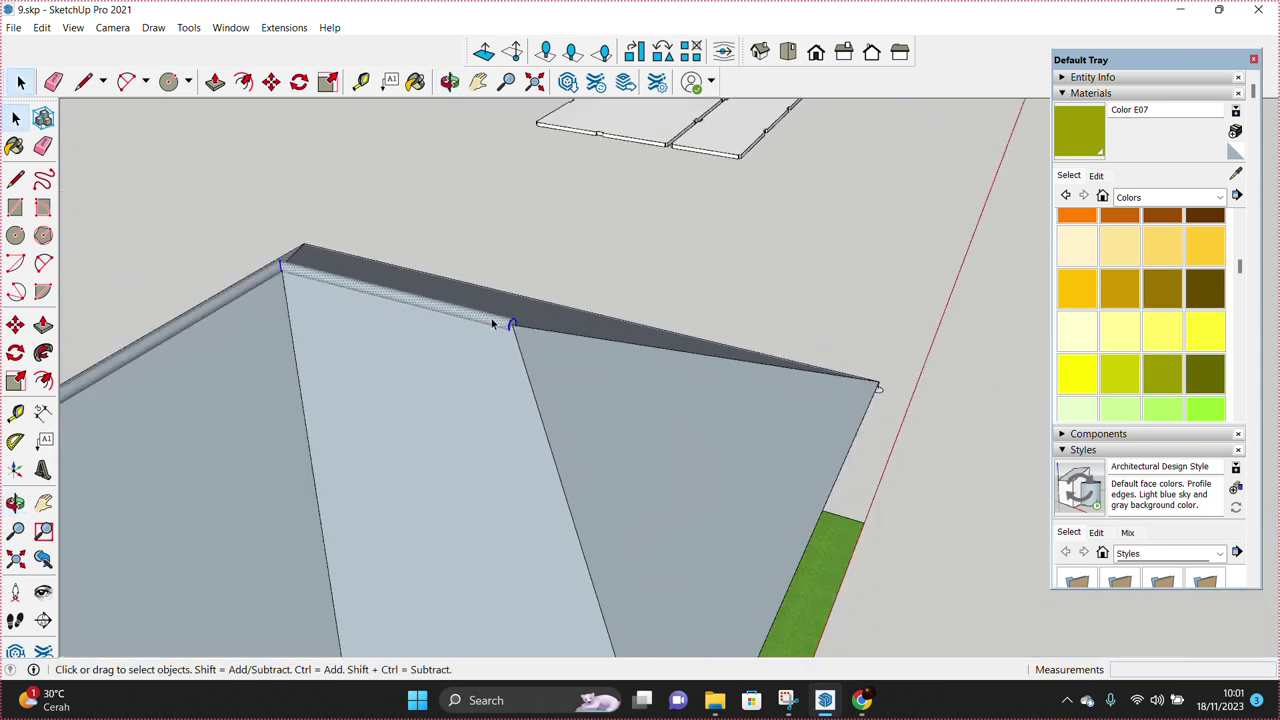
{"action": "left_click", "coordinate": [491, 320]}
{"action": "right_click", "coordinate": [491, 320]}
Step: Push the eave pipe's circular end face inward 118 mm
{"action": "key", "text": "Escape"}
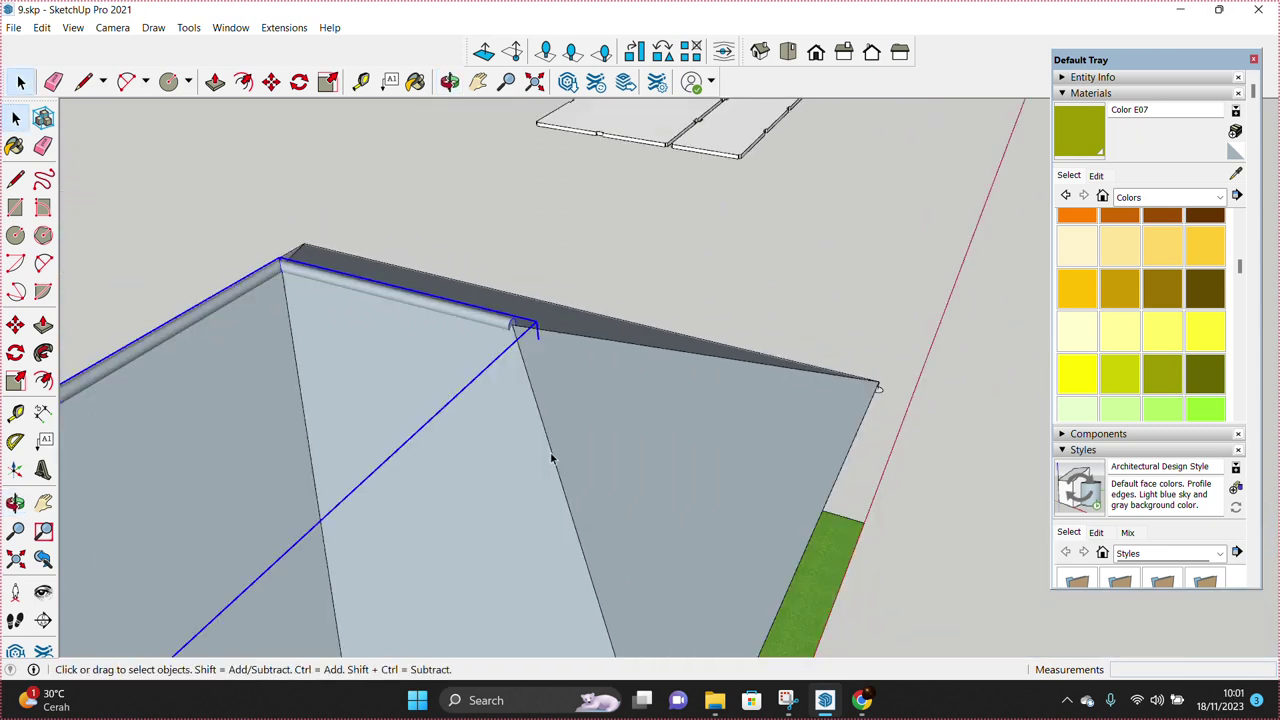
{"action": "scroll", "coordinate": [554, 457], "scroll_direction": "down", "scroll_amount": 2}
{"action": "scroll", "coordinate": [731, 339], "scroll_direction": "up", "scroll_amount": 3}
{"action": "key", "text": "l"}
{"action": "left_click", "coordinate": [731, 339]}
{"action": "scroll", "coordinate": [672, 262], "scroll_direction": "up", "scroll_amount": 2}
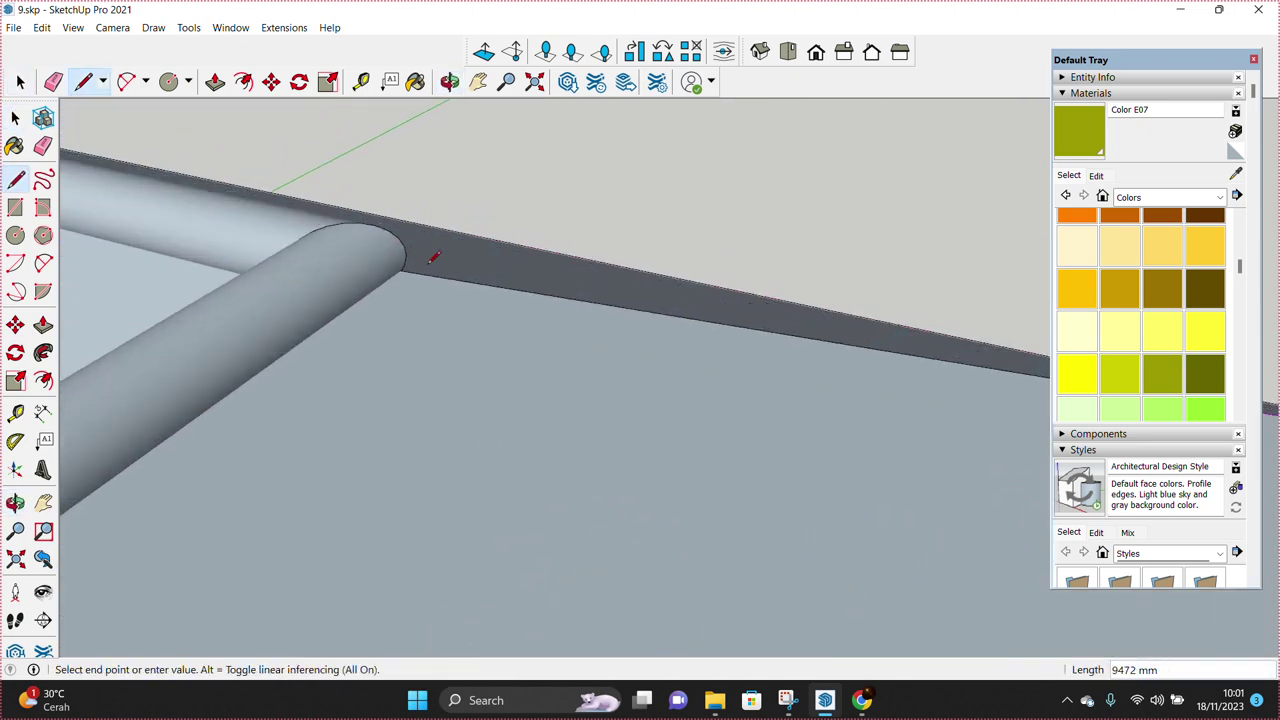
{"action": "scroll", "coordinate": [434, 251], "scroll_direction": "up", "scroll_amount": 2}
{"action": "key", "text": "space"}
{"action": "scroll", "coordinate": [411, 243], "scroll_direction": "down", "scroll_amount": 3}
{"action": "scroll", "coordinate": [677, 405], "scroll_direction": "up", "scroll_amount": 2}
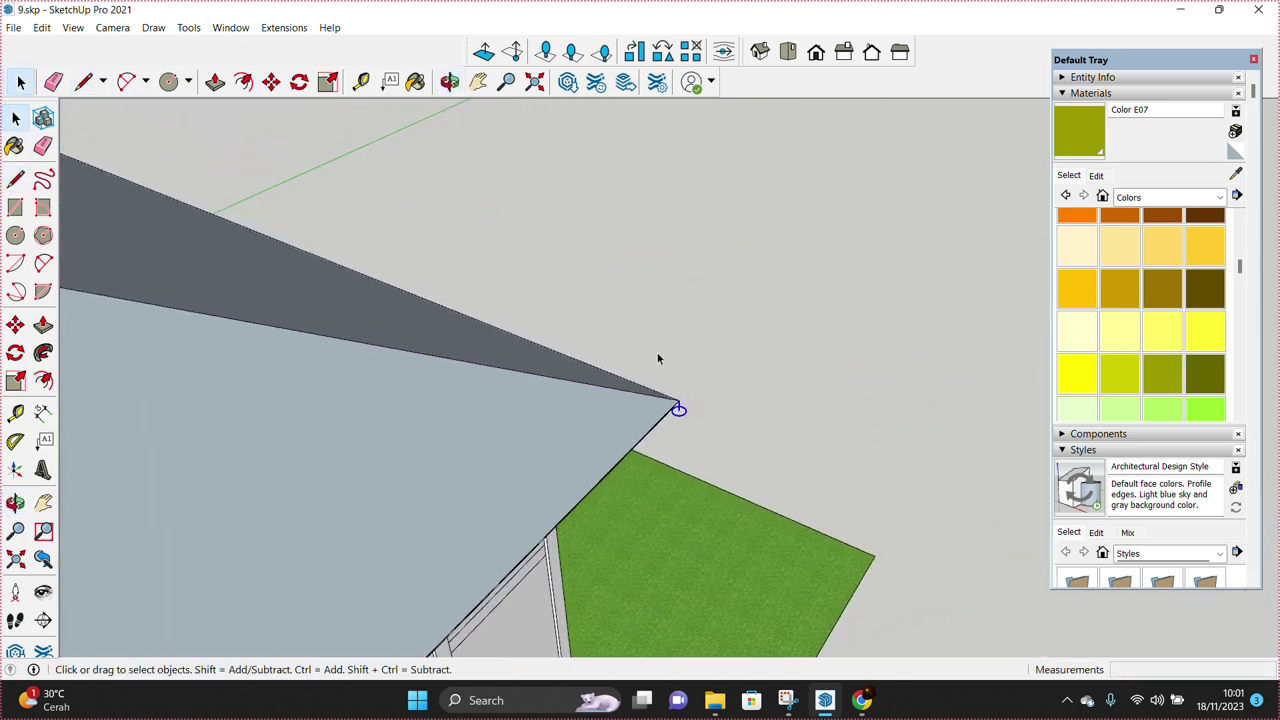
{"action": "scroll", "coordinate": [678, 437], "scroll_direction": "up", "scroll_amount": 1}
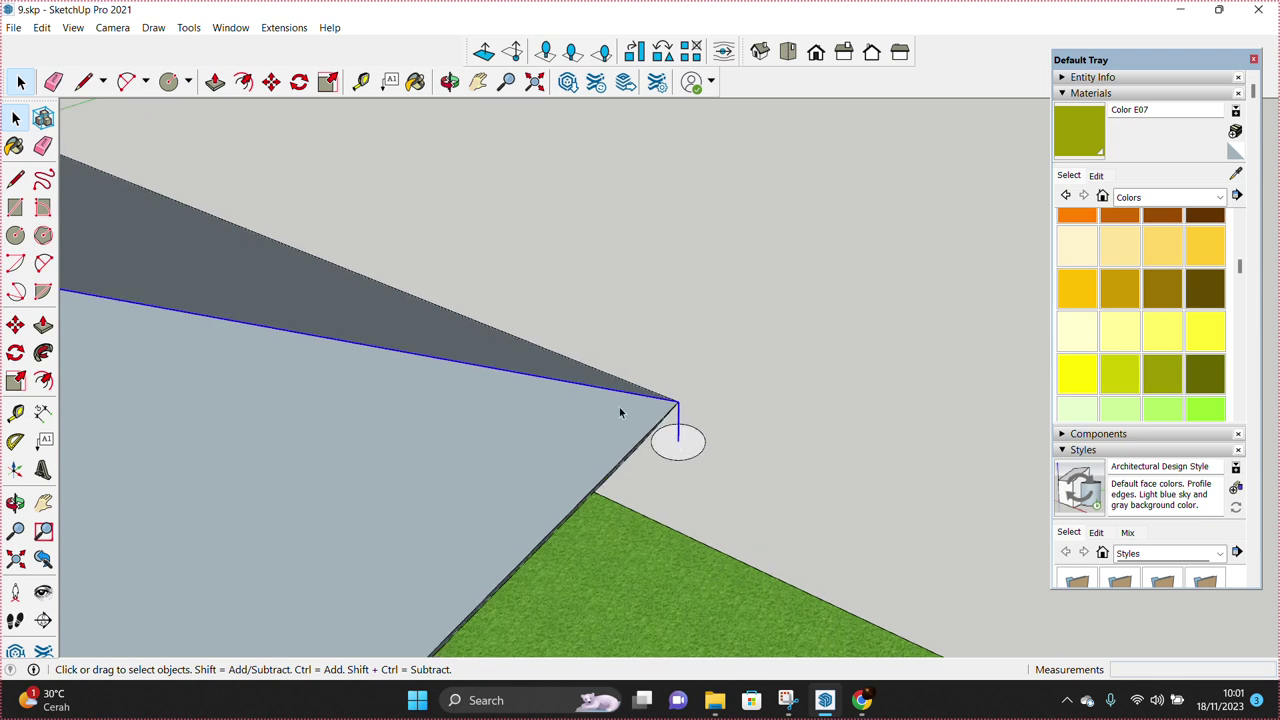
{"action": "middle_click_drag", "start_coordinate": [567, 418], "coordinate": [474, 381]}
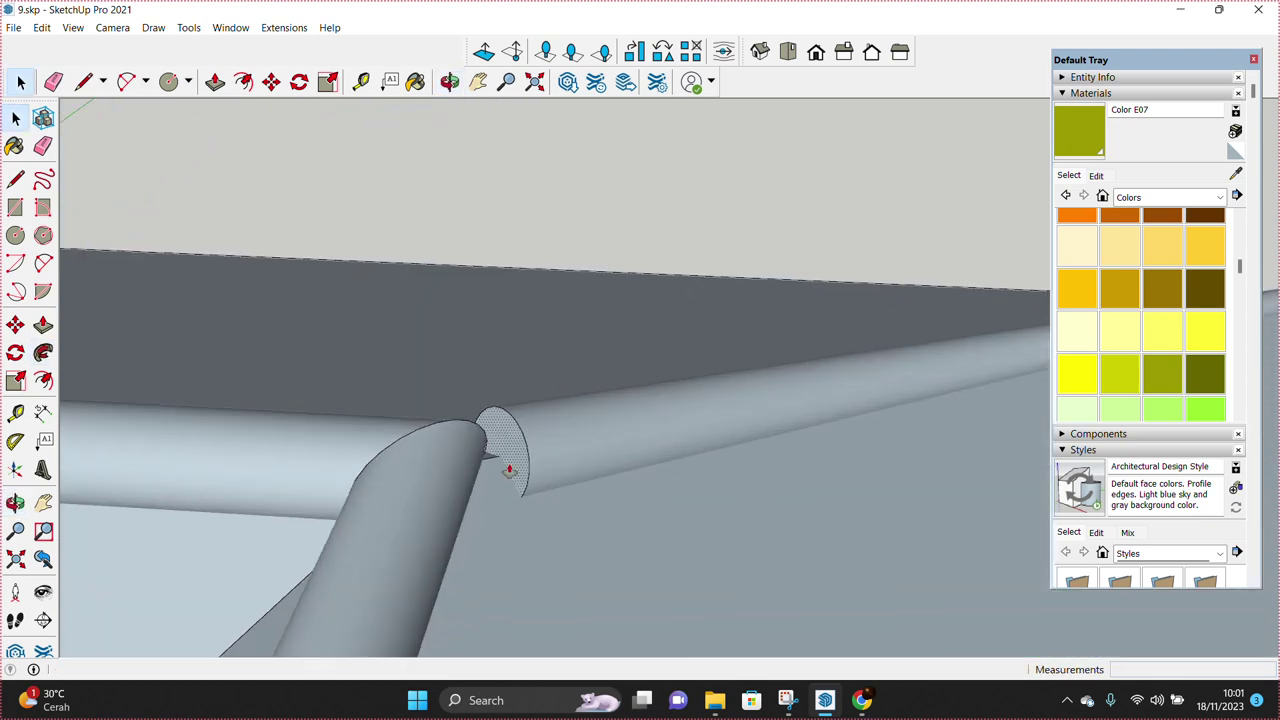
{"action": "key", "text": "p"}
{"action": "left_click_drag", "start_coordinate": [509, 470], "coordinate": [467, 473]}
Step: Draw a line along the first roof hip from its eave corner upward
{"action": "scroll", "coordinate": [591, 374], "scroll_direction": "down", "scroll_amount": 5}
{"action": "mouse_move", "coordinate": [591, 374]}
{"action": "middle_mouse_down"}
{"action": "mouse_move", "coordinate": [594, 443]}
{"action": "mouse_move", "coordinate": [470, 489]}
{"action": "mouse_move", "coordinate": [455, 538]}
{"action": "middle_mouse_up"}
{"action": "scroll", "coordinate": [470, 489], "scroll_direction": "up", "scroll_amount": 5}
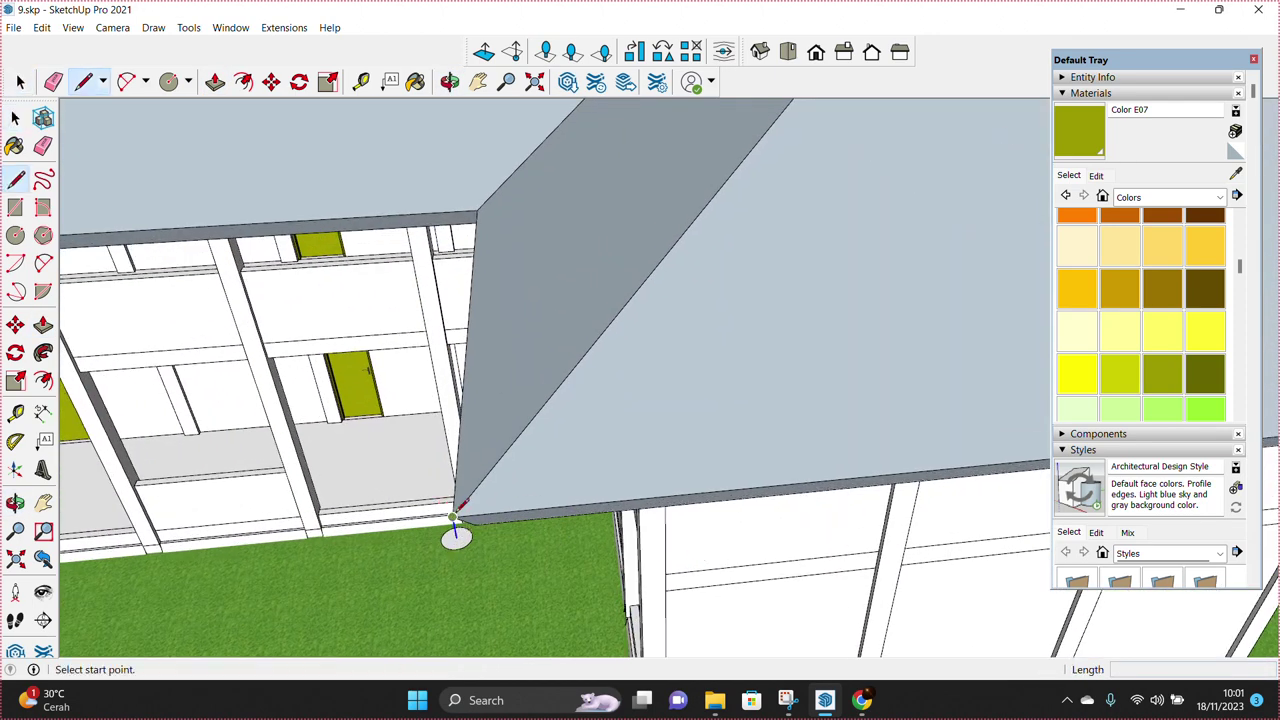
{"action": "left_click", "coordinate": [455, 518]}
{"action": "scroll", "coordinate": [620, 357], "scroll_direction": "down", "scroll_amount": 5}
{"action": "scroll", "coordinate": [720, 223], "scroll_direction": "up", "scroll_amount": 5}
{"action": "scroll", "coordinate": [735, 192], "scroll_direction": "up", "scroll_amount": 2}
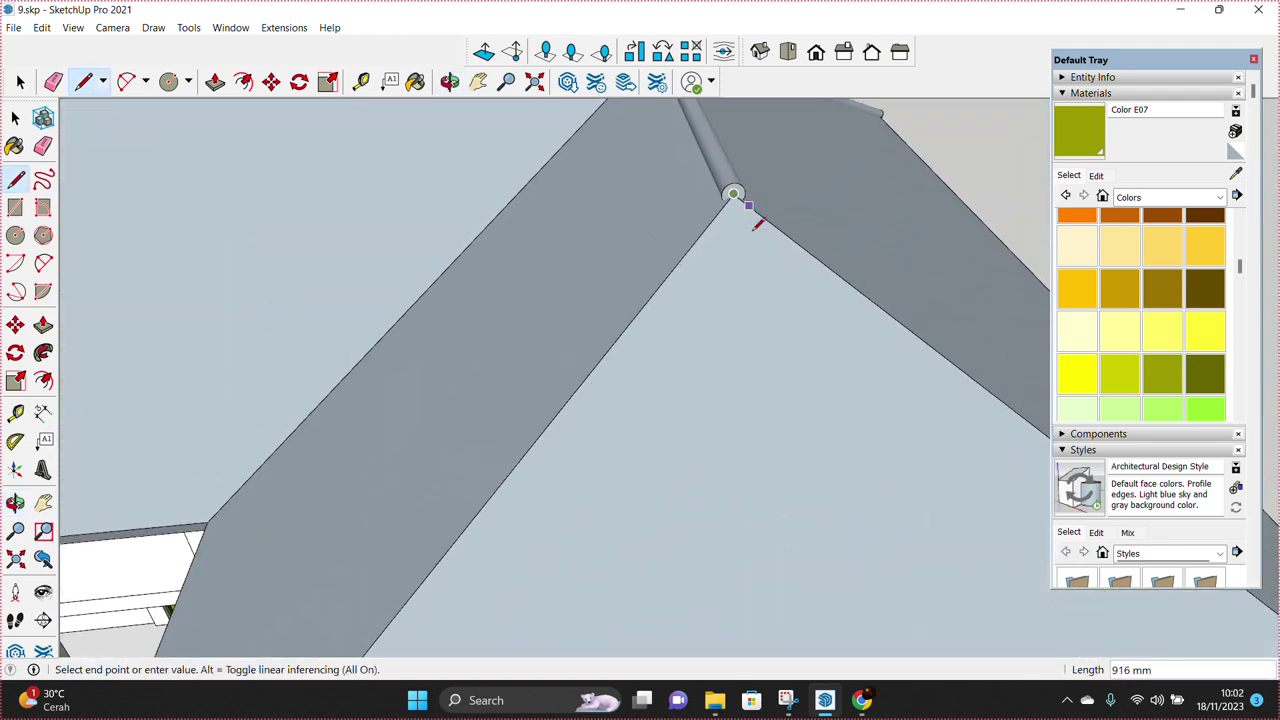
{"action": "scroll", "coordinate": [735, 195], "scroll_direction": "down", "scroll_amount": 5}
{"action": "scroll", "coordinate": [780, 423], "scroll_direction": "up", "scroll_amount": 5}
{"action": "left_click", "coordinate": [780, 423]}
{"action": "key", "text": "space"}
Step: Sweep the small circle along the hip edge with Follow Me to form a rounded cap
{"action": "scroll", "coordinate": [752, 412], "scroll_direction": "down", "scroll_amount": 3}
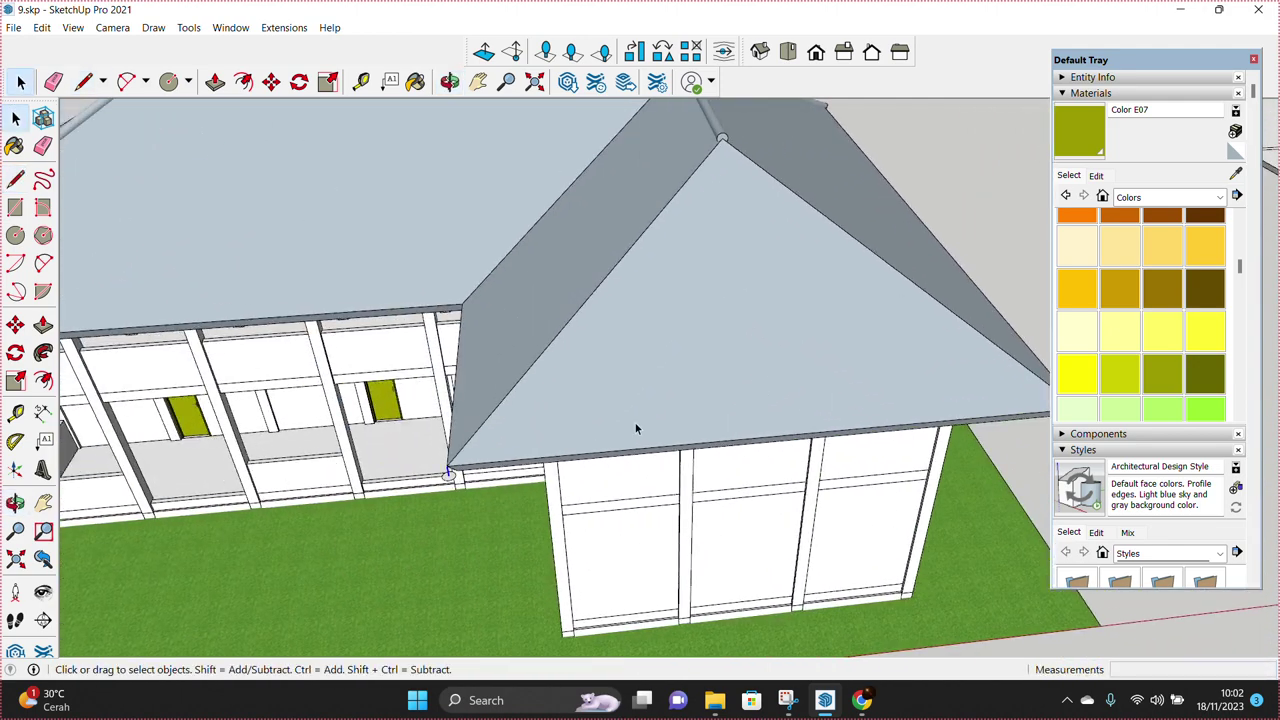
{"action": "scroll", "coordinate": [620, 410], "scroll_direction": "up", "scroll_amount": 3}
{"action": "left_click", "coordinate": [510, 412]}
{"action": "middle_click_drag", "start_coordinate": [510, 412], "coordinate": [527, 542]}
{"action": "scroll", "coordinate": [527, 542], "scroll_direction": "up", "scroll_amount": 1}
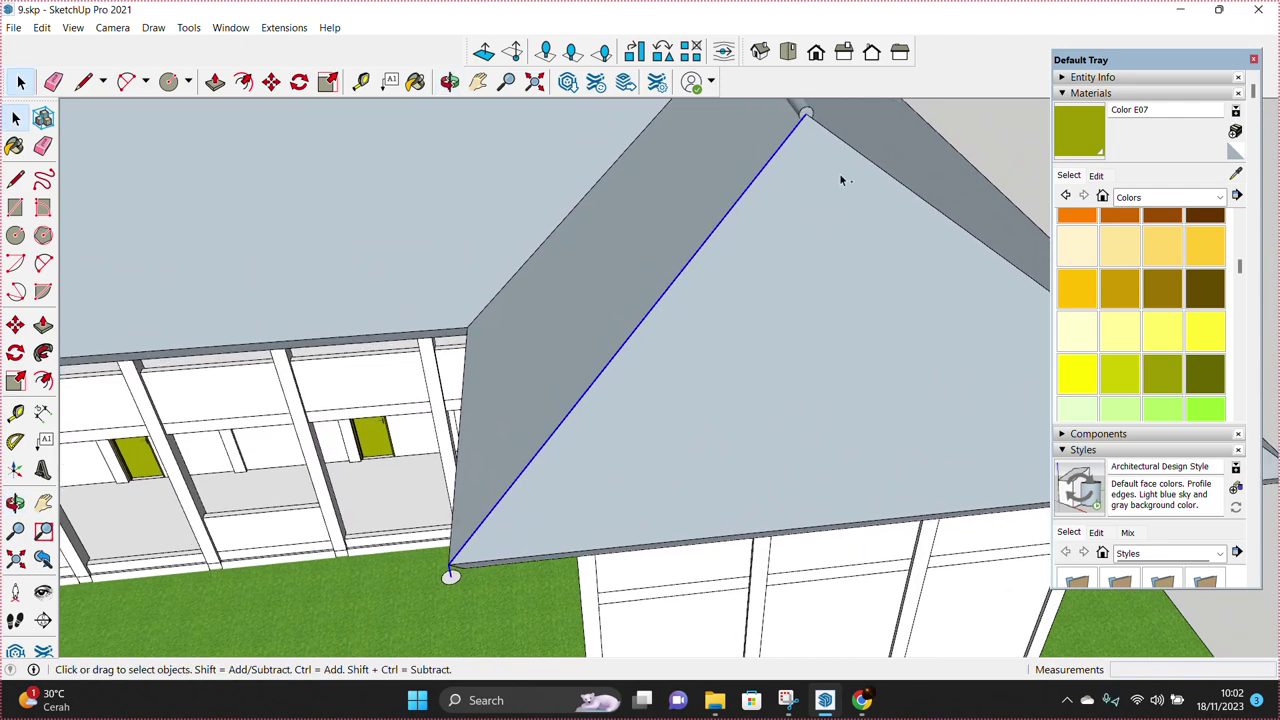
{"action": "scroll", "coordinate": [671, 257], "scroll_direction": "down", "scroll_amount": 3}
{"action": "scroll", "coordinate": [743, 357], "scroll_direction": "up", "scroll_amount": 3}
{"action": "scroll", "coordinate": [749, 360], "scroll_direction": "up", "scroll_amount": 1}
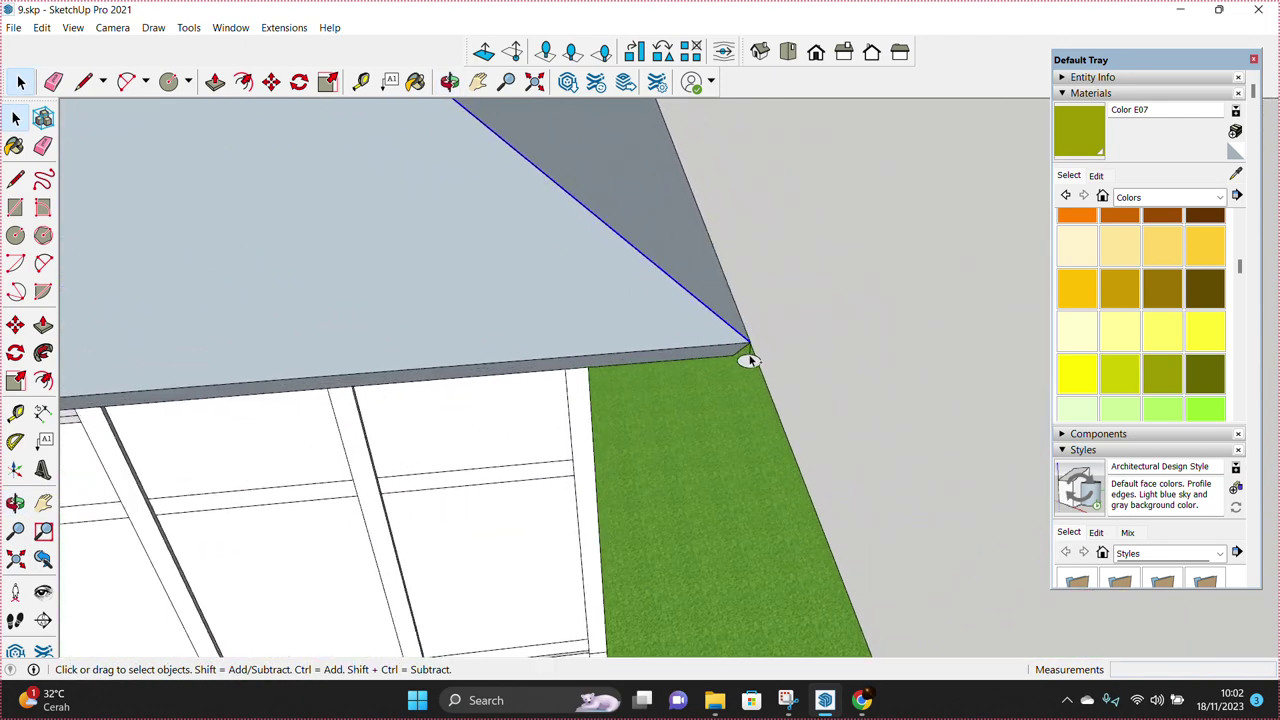
{"action": "scroll", "coordinate": [749, 360], "scroll_direction": "down", "scroll_amount": 2}
{"action": "middle_click_drag", "start_coordinate": [749, 360], "coordinate": [452, 390]}
{"action": "scroll", "coordinate": [452, 390], "scroll_direction": "up", "scroll_amount": 3}
{"action": "left_click", "coordinate": [43, 353]}
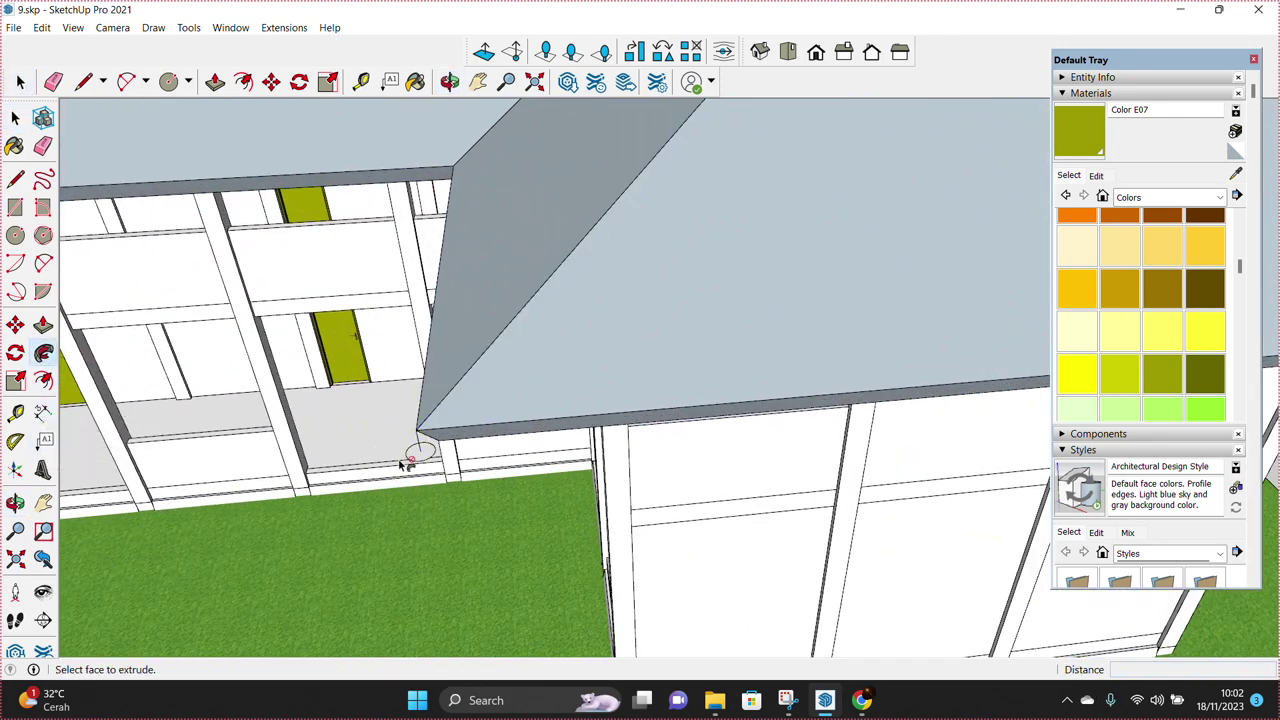
{"action": "left_click", "coordinate": [418, 450]}
Step: Draw a line up the other hip, ending at the gutter corner
{"action": "scroll", "coordinate": [425, 460], "scroll_direction": "down", "scroll_amount": 3}
{"action": "key", "text": "l"}
{"action": "left_click", "coordinate": [434, 434]}
{"action": "middle_click_drag", "start_coordinate": [480, 409], "coordinate": [583, 371]}
{"action": "scroll", "coordinate": [737, 277], "scroll_direction": "up", "scroll_amount": 3}
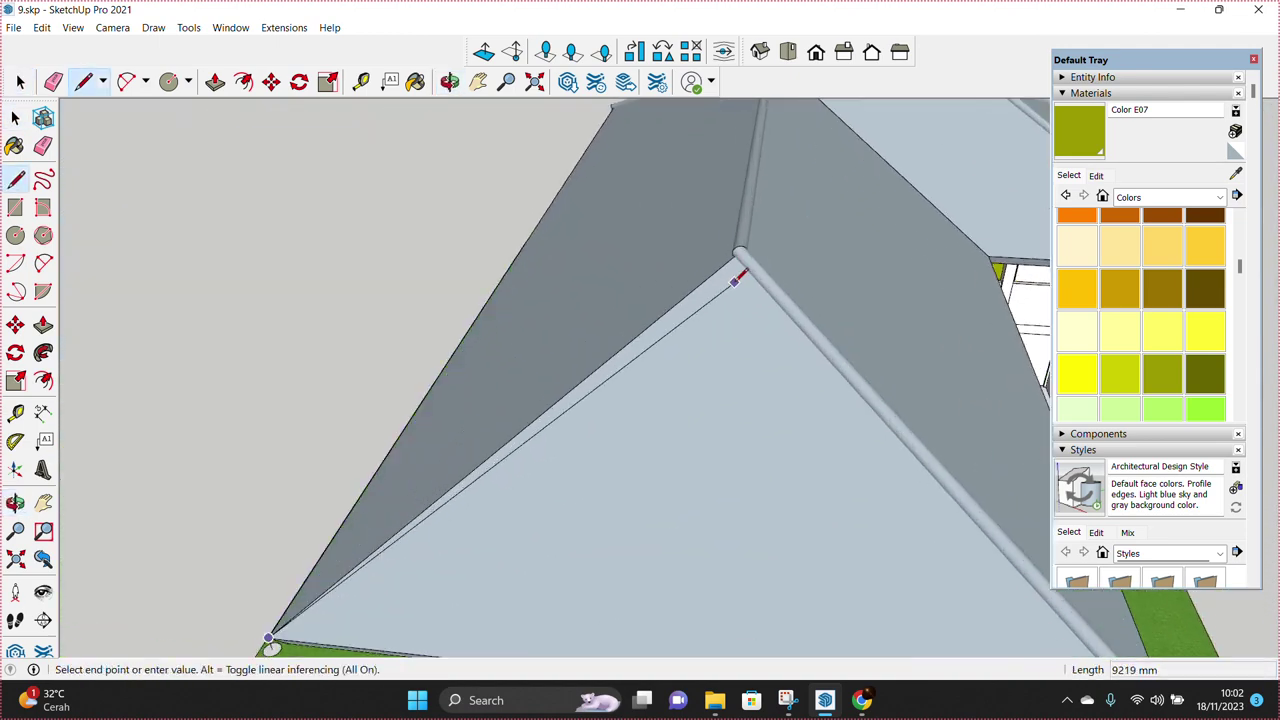
{"action": "scroll", "coordinate": [722, 237], "scroll_direction": "up", "scroll_amount": 2}
{"action": "scroll", "coordinate": [724, 235], "scroll_direction": "up", "scroll_amount": 1}
{"action": "scroll", "coordinate": [735, 228], "scroll_direction": "up", "scroll_amount": 2}
{"action": "scroll", "coordinate": [730, 225], "scroll_direction": "up", "scroll_amount": 2}
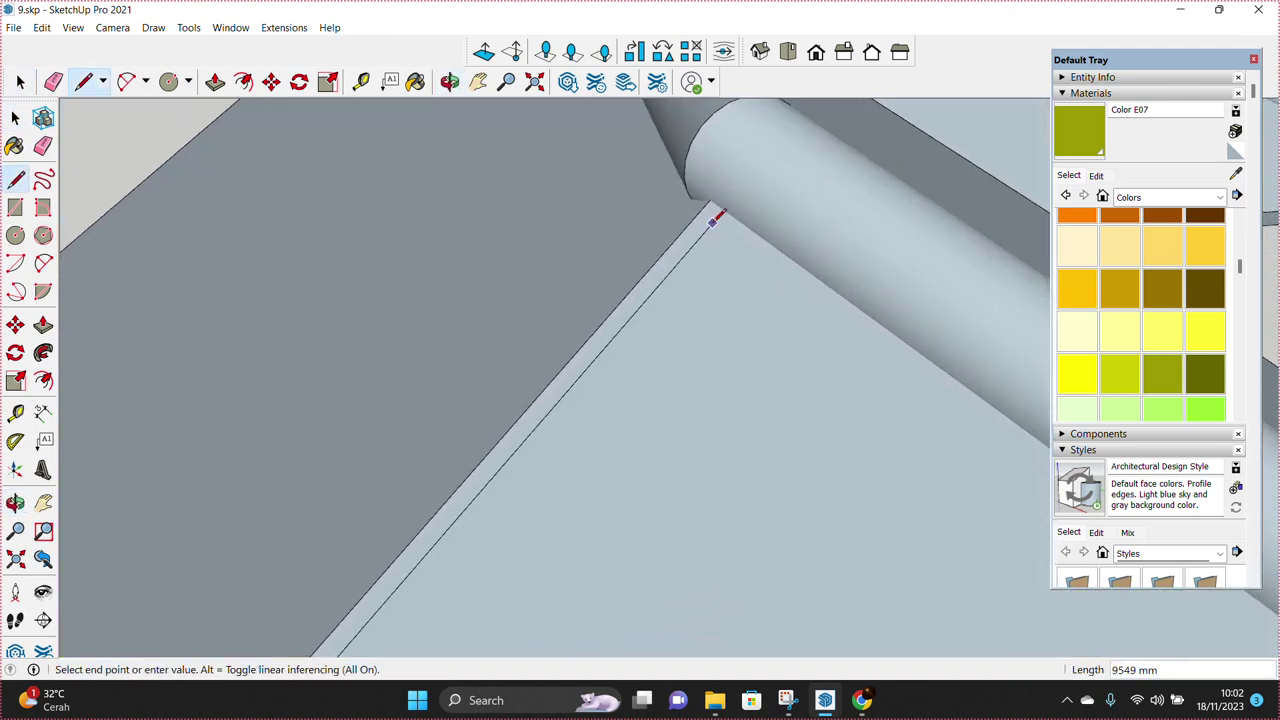
{"action": "scroll", "coordinate": [715, 200], "scroll_direction": "up", "scroll_amount": 2}
{"action": "scroll", "coordinate": [712, 190], "scroll_direction": "up", "scroll_amount": 1}
{"action": "left_click", "coordinate": [712, 190]}
{"action": "key", "text": "space"}
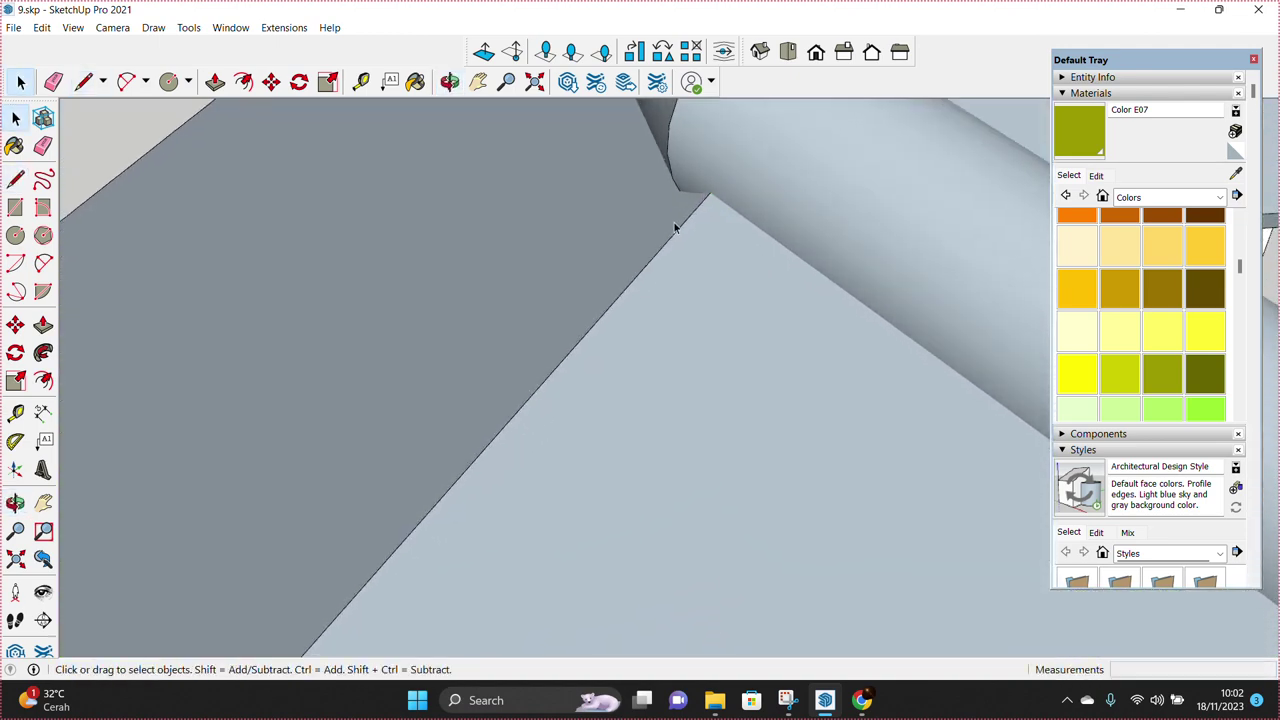
Step: View the whole two-storey house and select the roof group
{"action": "scroll", "coordinate": [665, 245], "scroll_direction": "down", "scroll_amount": 2}
{"action": "scroll", "coordinate": [657, 260], "scroll_direction": "down", "scroll_amount": 1}
{"action": "scroll", "coordinate": [675, 250], "scroll_direction": "down", "scroll_amount": 1}
{"action": "scroll", "coordinate": [690, 240], "scroll_direction": "down", "scroll_amount": 4}
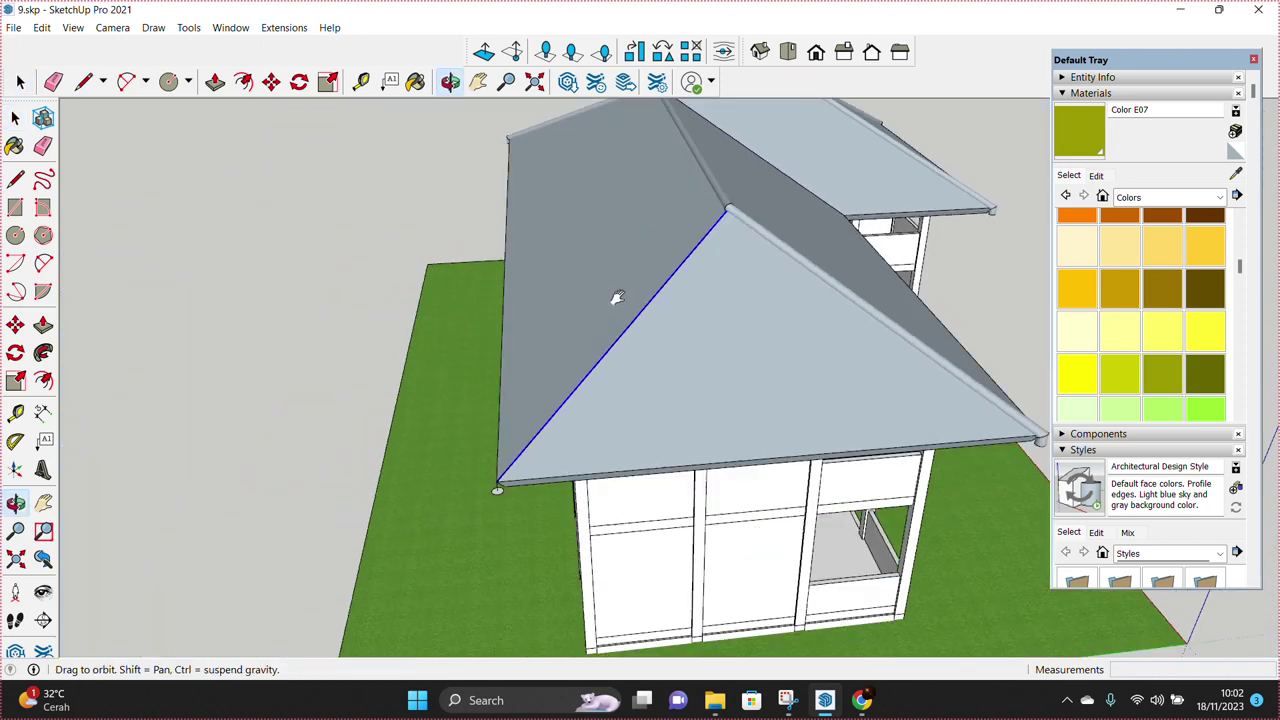
{"action": "scroll", "coordinate": [476, 515], "scroll_direction": "up", "scroll_amount": 3}
{"action": "scroll", "coordinate": [480, 495], "scroll_direction": "up", "scroll_amount": 1}
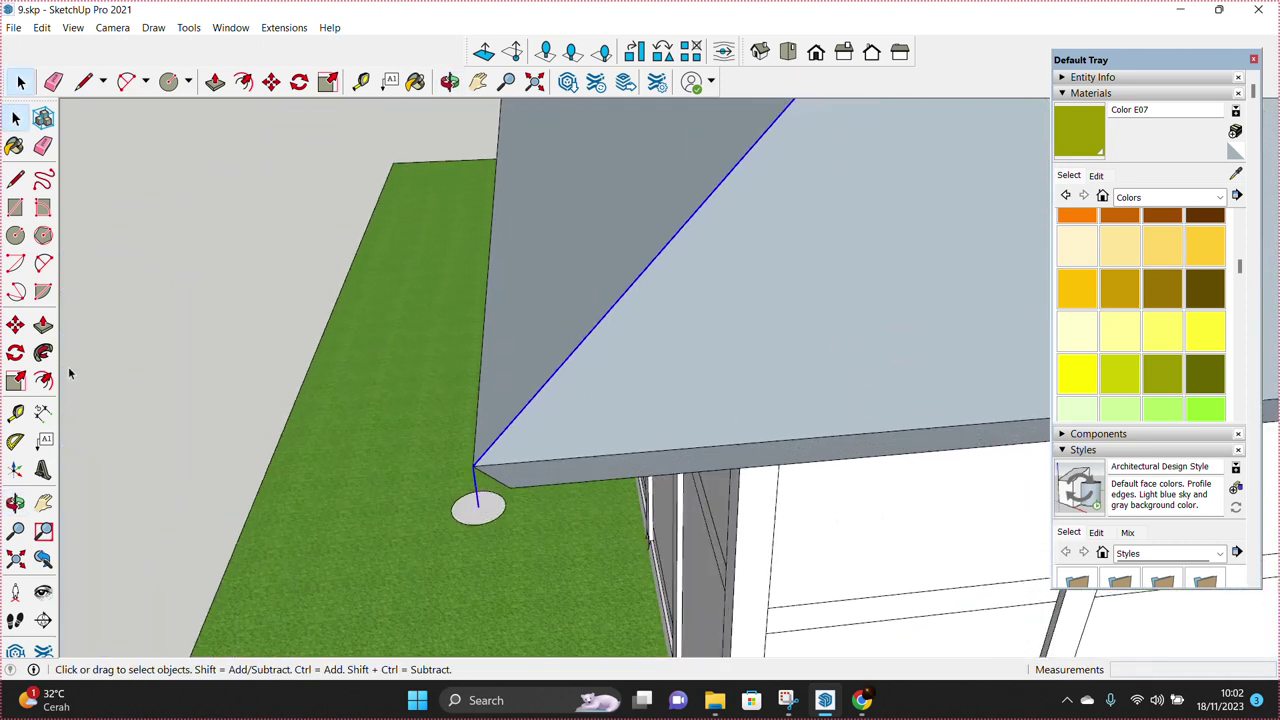
{"action": "key", "text": "space"}
{"action": "scroll", "coordinate": [478, 490], "scroll_direction": "down", "scroll_amount": 5}
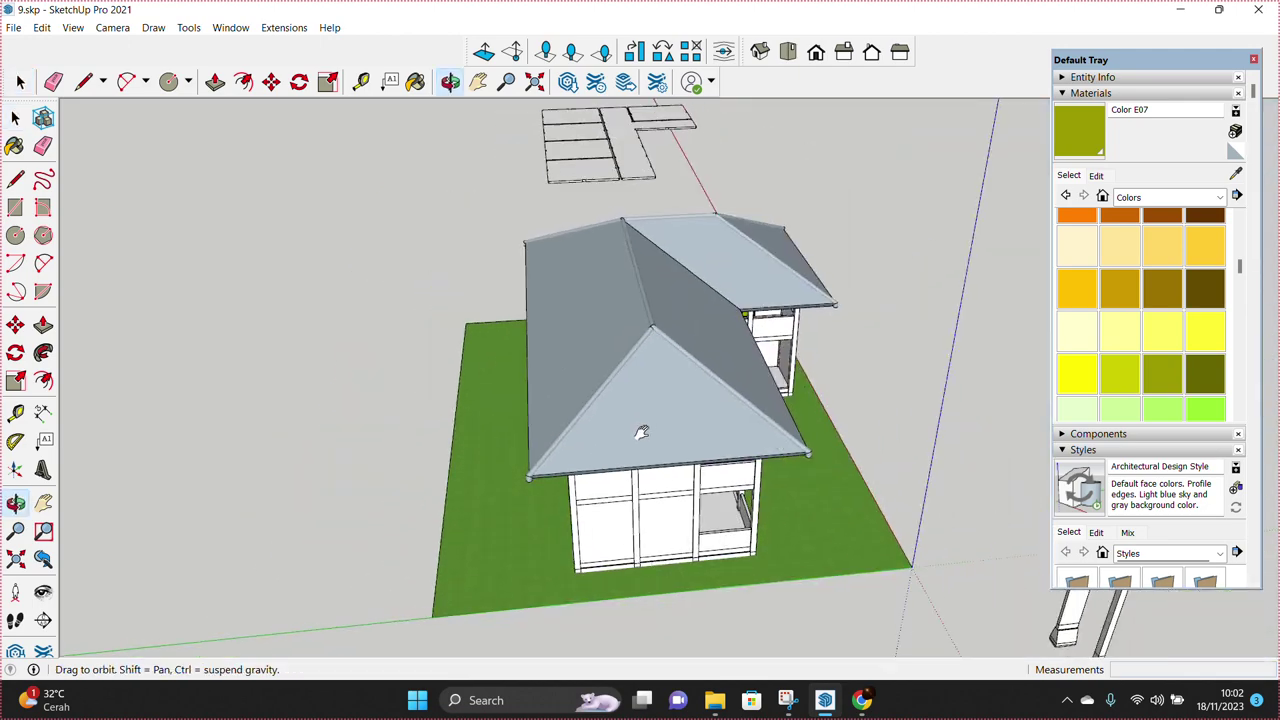
{"action": "middle_click_drag", "start_coordinate": [640, 428], "coordinate": [575, 374]}
{"action": "scroll", "coordinate": [575, 374], "scroll_direction": "up", "scroll_amount": 3}
{"action": "scroll", "coordinate": [578, 268], "scroll_direction": "up", "scroll_amount": 1}
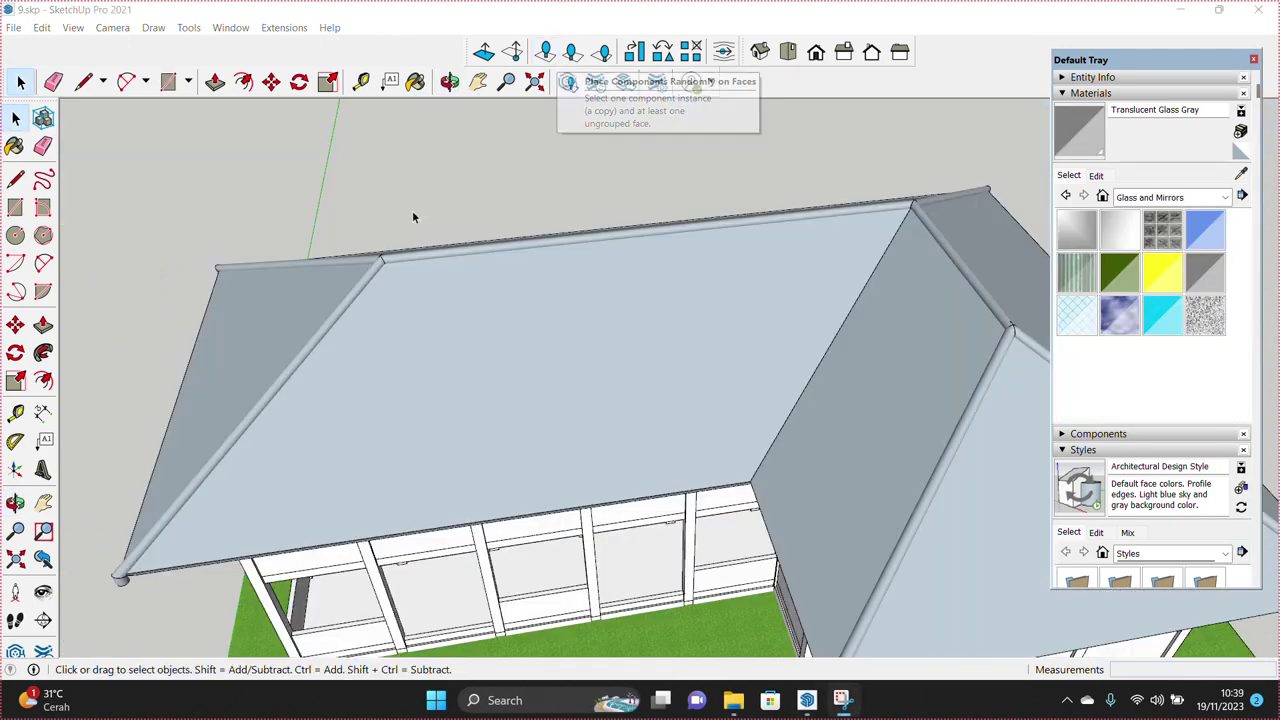
{"action": "left_click", "coordinate": [355, 297]}
Step: Explode the roof group into loose faces and hide one roof face
{"action": "right_click", "coordinate": [355, 297]}
{"action": "left_click", "coordinate": [410, 322]}
{"action": "right_click", "coordinate": [442, 313]}
{"action": "left_click", "coordinate": [489, 441]}
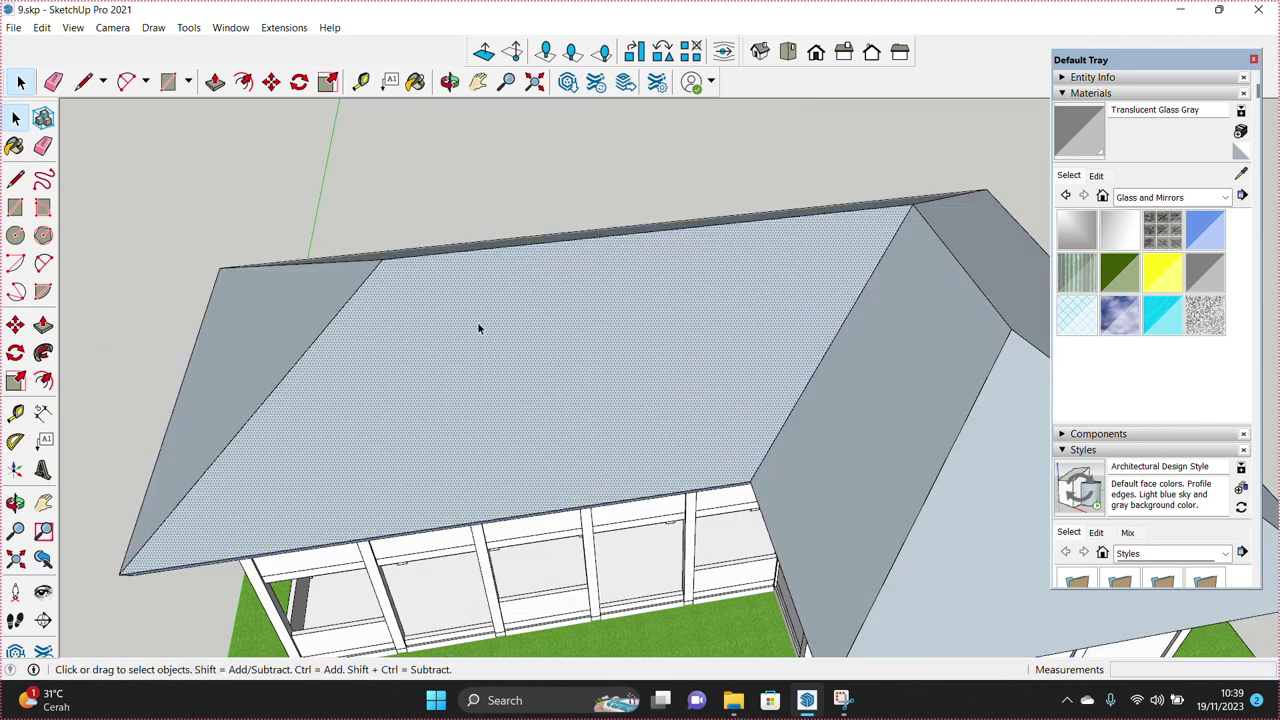
{"action": "right_click", "coordinate": [481, 313]}
{"action": "double_click", "coordinate": [734, 332]}
{"action": "right_click", "coordinate": [722, 312]}
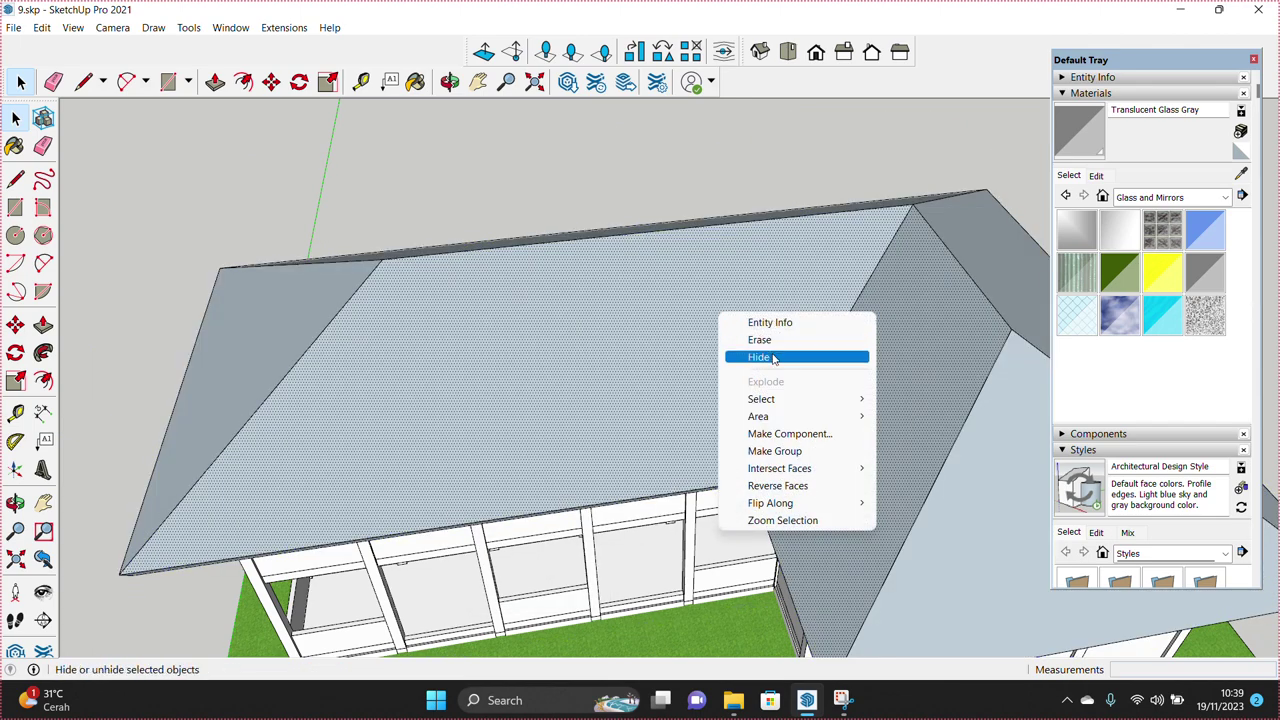
{"action": "left_click", "coordinate": [757, 357]}
Step: Restore the hidden roof face with Edit > Unhide > Last
{"action": "key", "text": "e"}
{"action": "middle_click_drag", "start_coordinate": [433, 355], "coordinate": [514, 357]}
{"action": "scroll", "coordinate": [997, 280], "scroll_direction": "up", "scroll_amount": 3}
{"action": "middle_click_drag", "start_coordinate": [1007, 272], "coordinate": [834, 200]}
{"action": "key", "text": "space"}
{"action": "scroll", "coordinate": [834, 240], "scroll_direction": "down", "scroll_amount": 5}
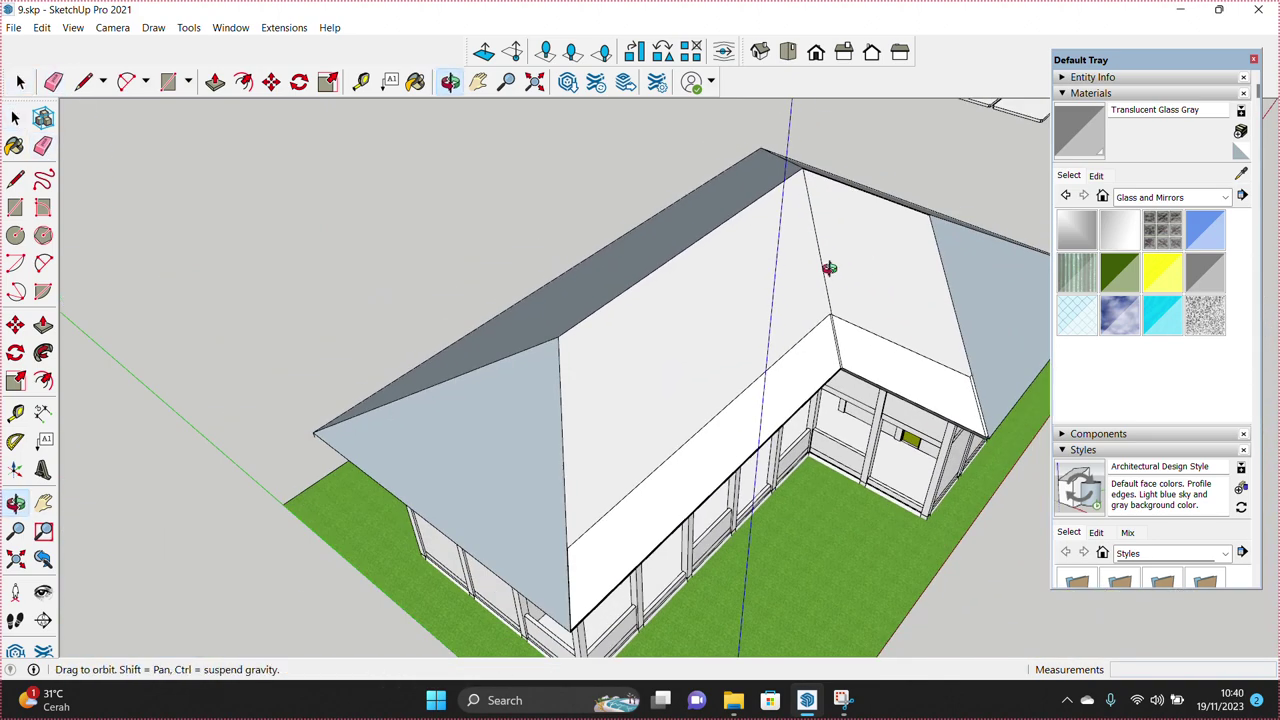
{"action": "scroll", "coordinate": [631, 286], "scroll_direction": "up", "scroll_amount": 3}
{"action": "scroll", "coordinate": [631, 286], "scroll_direction": "up", "scroll_amount": 2}
{"action": "left_click", "coordinate": [41, 27]}
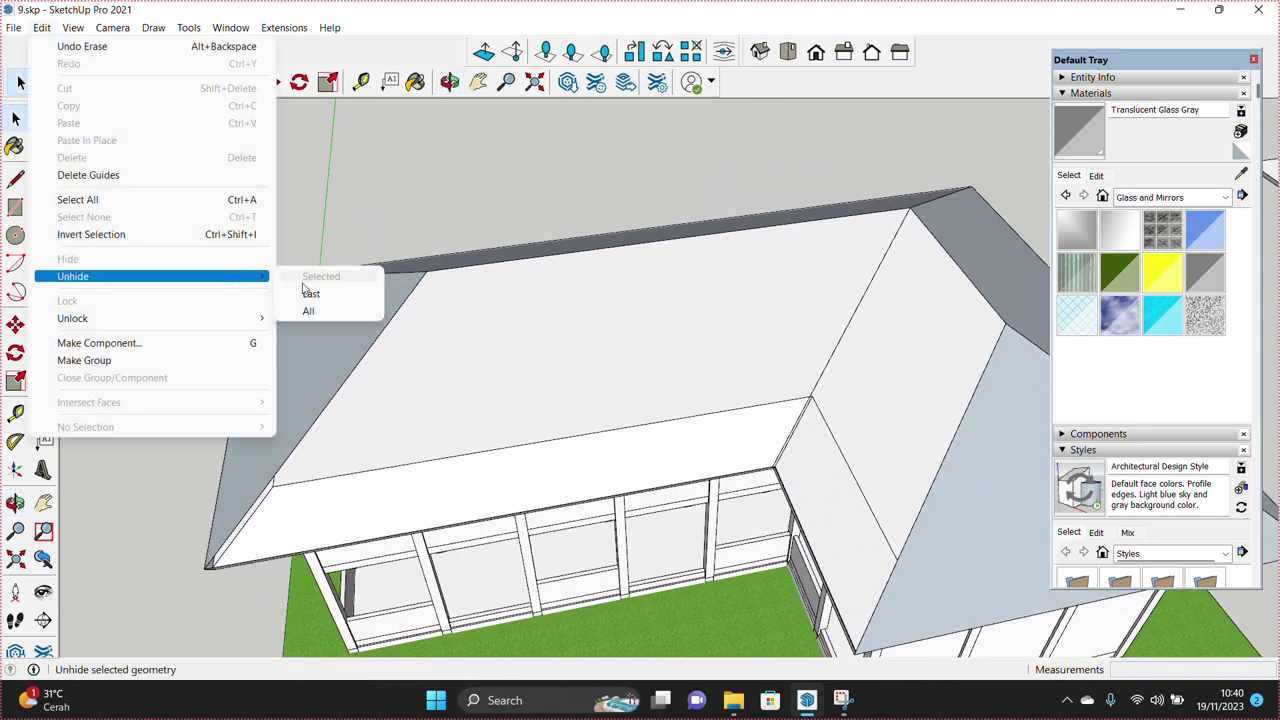
{"action": "left_click", "coordinate": [314, 294]}
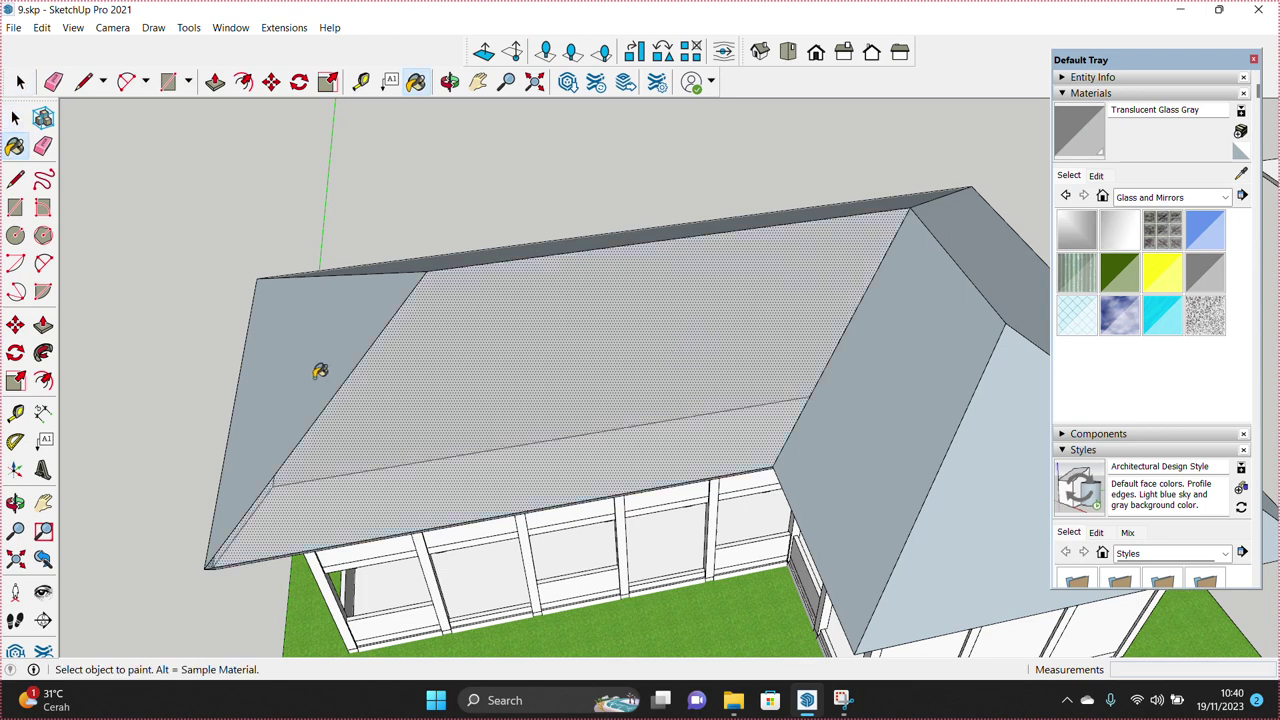
Step: Select all connected roof geometry and make it a single group
{"action": "middle_click_drag", "start_coordinate": [320, 371], "coordinate": [571, 286]}
{"action": "left_click", "coordinate": [890, 360]}
{"action": "mouse_move", "coordinate": [867, 419]}
{"action": "middle_mouse_down"}
{"action": "mouse_move", "coordinate": [554, 251]}
{"action": "mouse_move", "coordinate": [517, 266]}
{"action": "middle_mouse_up"}
{"action": "triple_click", "coordinate": [517, 264]}
{"action": "right_click", "coordinate": [517, 264]}
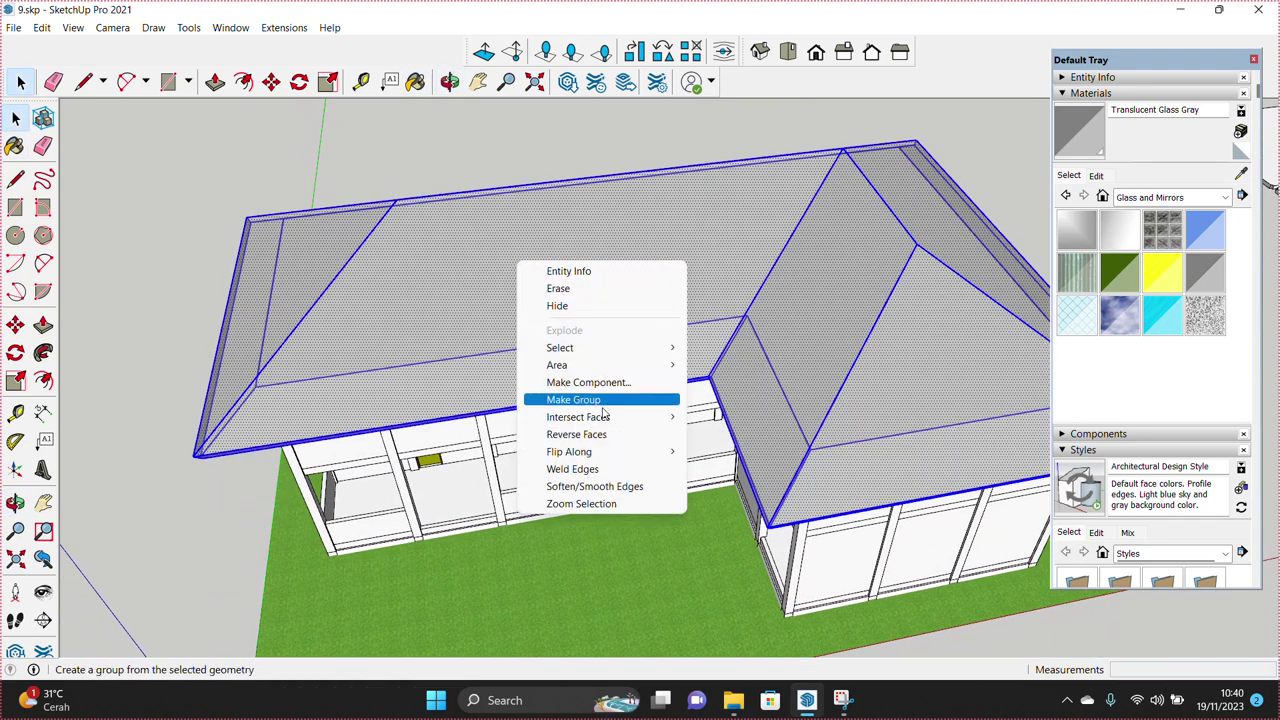
{"action": "left_click", "coordinate": [573, 400]}
{"action": "scroll", "coordinate": [514, 340], "scroll_direction": "up", "scroll_amount": 3}
{"action": "scroll", "coordinate": [571, 423], "scroll_direction": "up", "scroll_amount": 2}
{"action": "left_click", "coordinate": [169, 271]}
{"action": "left_click", "coordinate": [15, 440]}
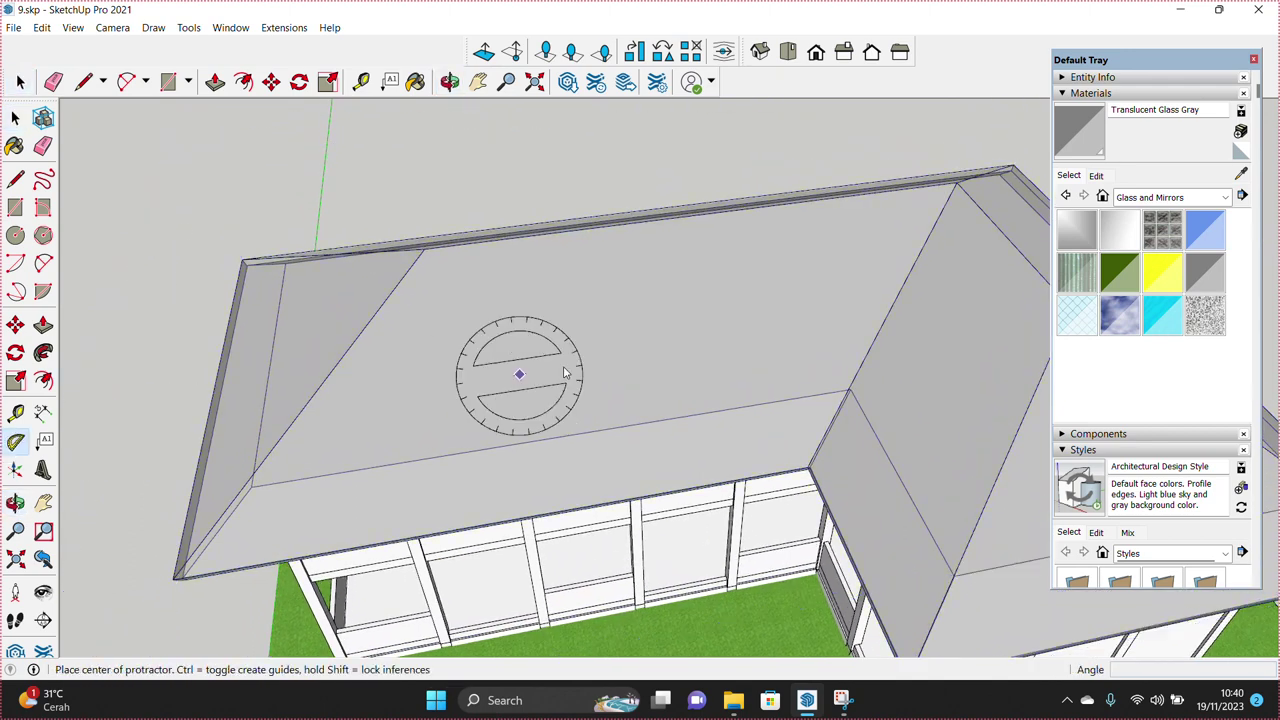
Step: Place Tape Measure guides parallel to the edge at the roof's left corner
{"action": "key", "text": "space"}
{"action": "scroll", "coordinate": [578, 314], "scroll_direction": "up", "scroll_amount": 2}
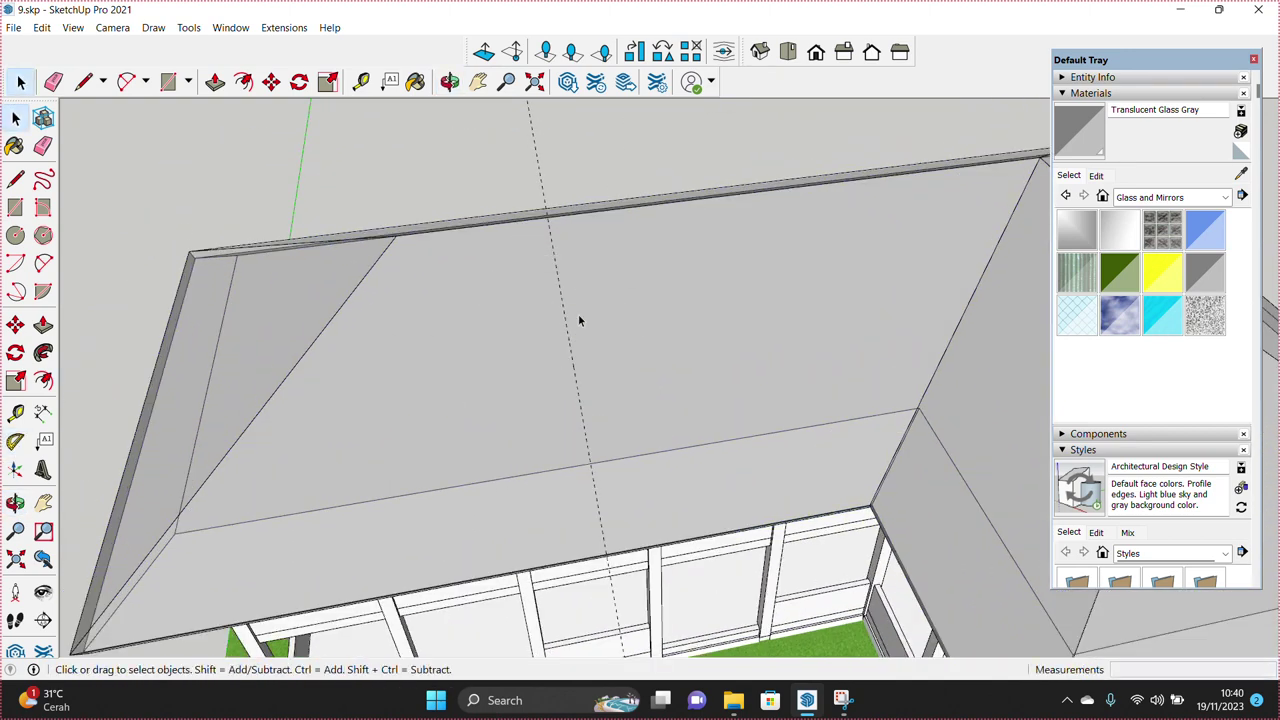
{"action": "key", "text": "t"}
{"action": "scroll", "coordinate": [455, 258], "scroll_direction": "up", "scroll_amount": 3}
{"action": "scroll", "coordinate": [400, 245], "scroll_direction": "up", "scroll_amount": 1}
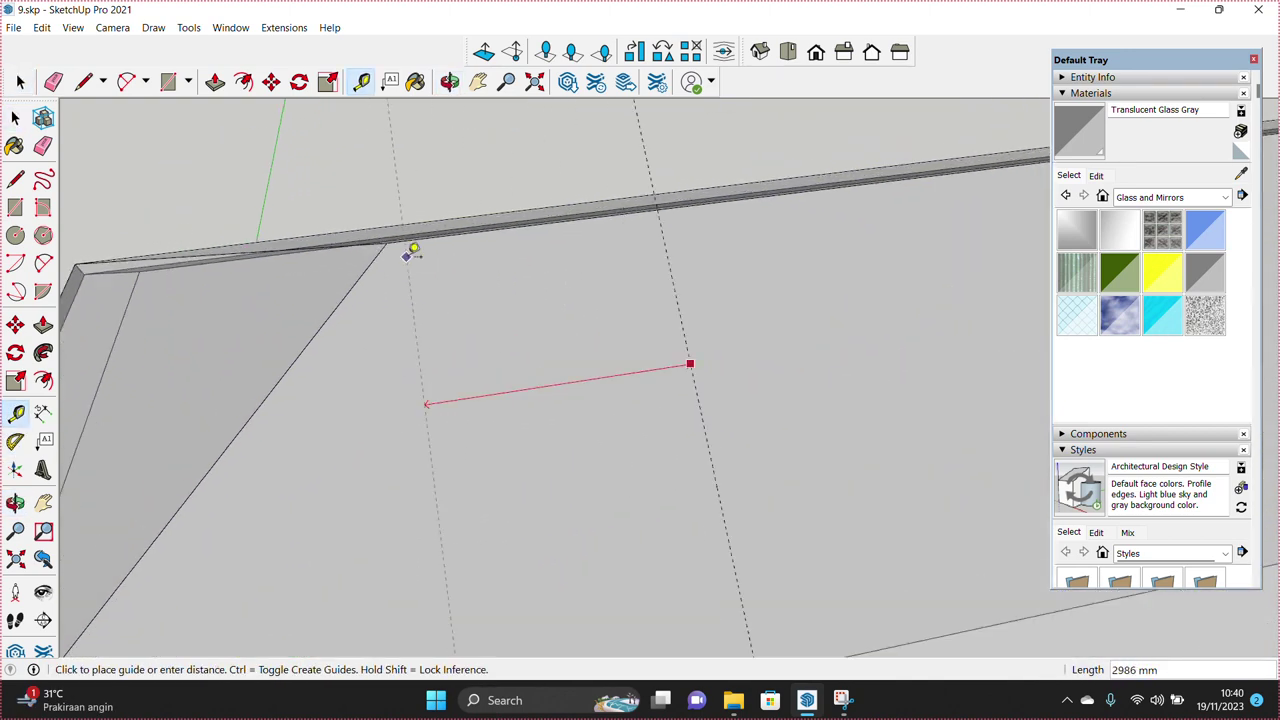
{"action": "scroll", "coordinate": [360, 290], "scroll_direction": "up", "scroll_amount": 2}
{"action": "mouse_move", "coordinate": [362, 293]}
{"action": "middle_mouse_down"}
{"action": "mouse_move", "coordinate": [414, 403]}
{"action": "mouse_move", "coordinate": [440, 383]}
{"action": "middle_mouse_up"}
{"action": "left_click", "coordinate": [455, 262]}
{"action": "middle_click_drag", "start_coordinate": [455, 262], "coordinate": [410, 260]}
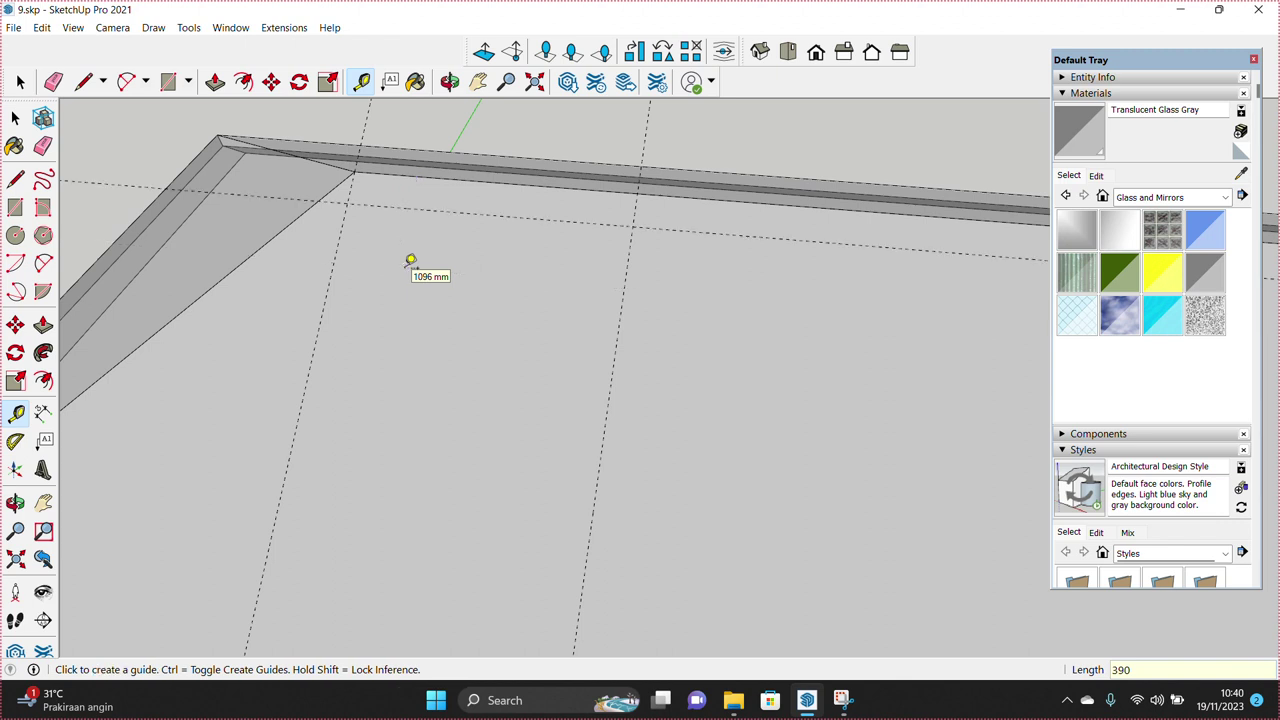
{"action": "mouse_move", "coordinate": [490, 285]}
{"action": "middle_mouse_down"}
{"action": "mouse_move", "coordinate": [426, 302]}
{"action": "mouse_move", "coordinate": [384, 246]}
{"action": "middle_mouse_up"}
{"action": "left_click", "coordinate": [410, 266]}
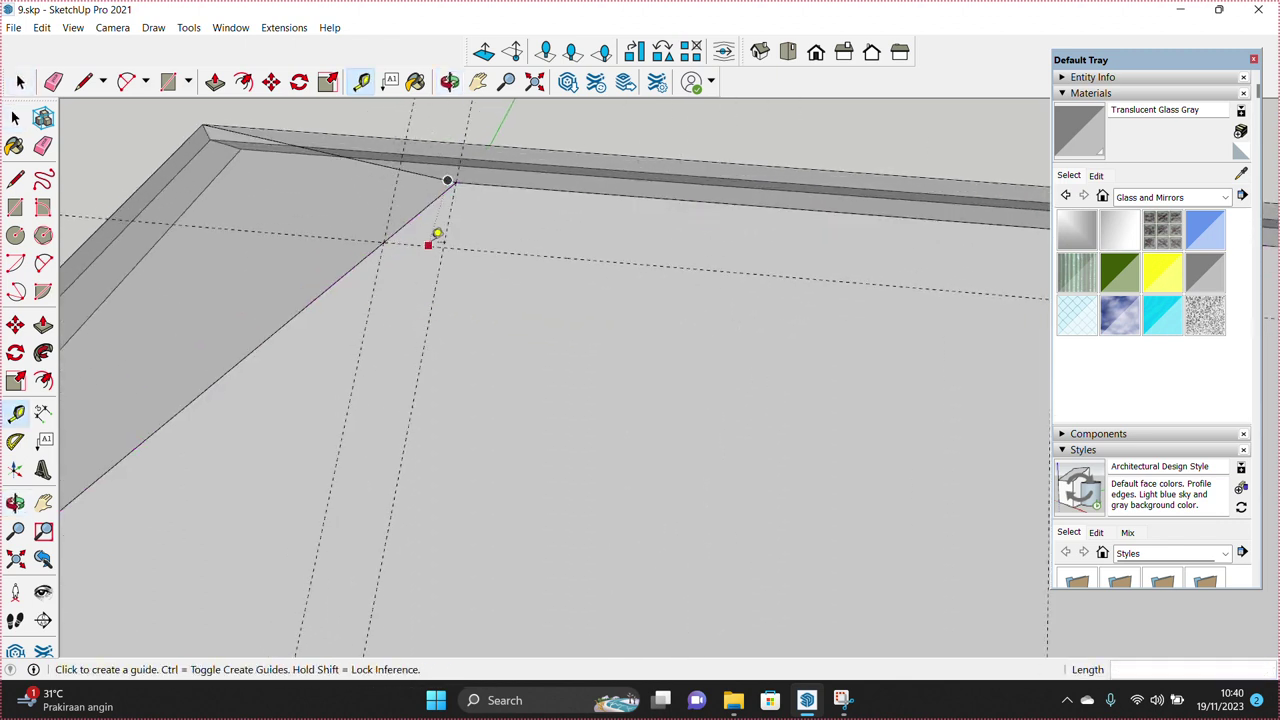
{"action": "mouse_move", "coordinate": [497, 176]}
{"action": "middle_mouse_down"}
{"action": "mouse_move", "coordinate": [471, 320]}
{"action": "mouse_move", "coordinate": [486, 357]}
{"action": "middle_mouse_up"}
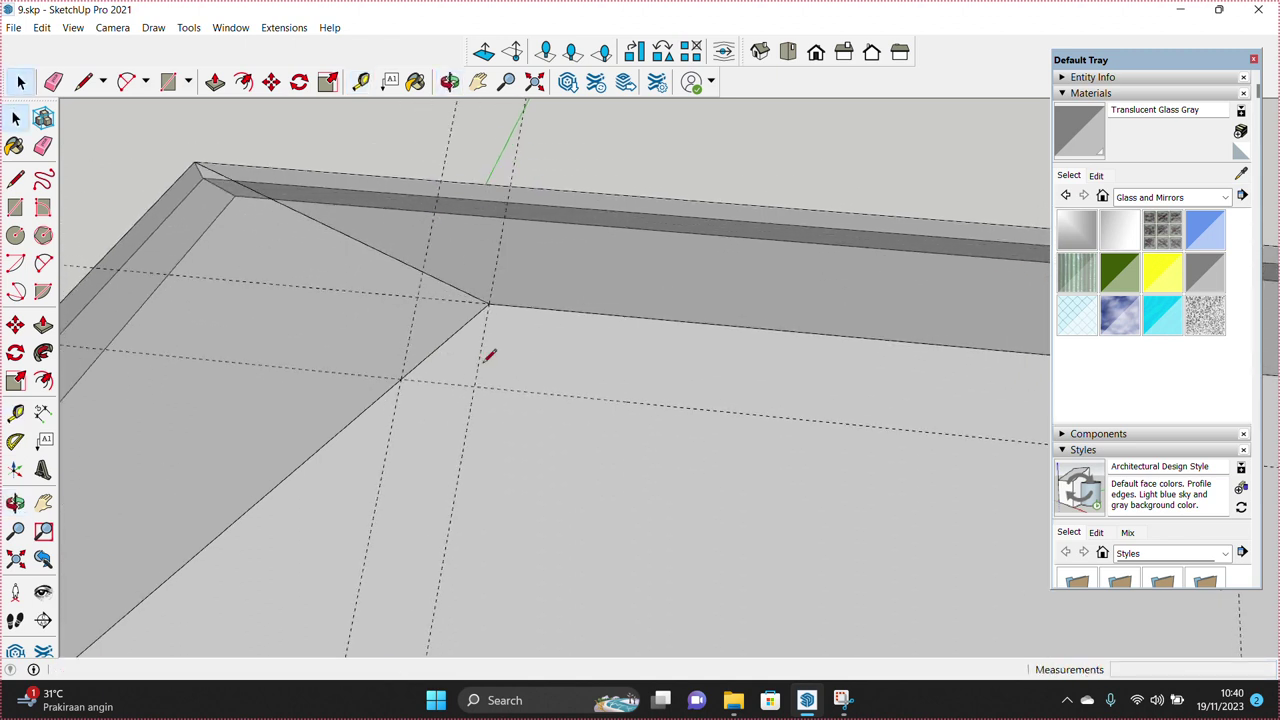
Step: Close a small square face on the guides, group it, and begin making it a component
{"action": "key", "text": "l"}
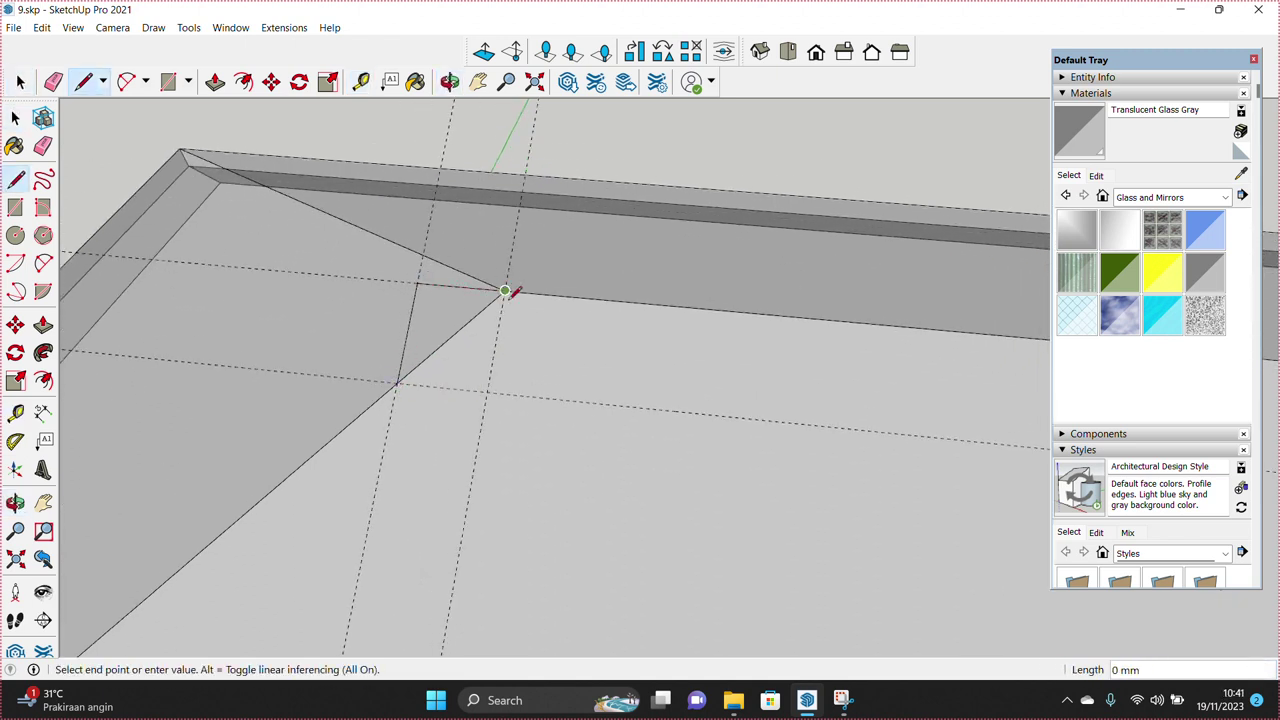
{"action": "left_click", "coordinate": [397, 383]}
{"action": "key", "text": "space"}
{"action": "right_click", "coordinate": [444, 320]}
{"action": "left_click", "coordinate": [500, 454]}
{"action": "right_click", "coordinate": [443, 298]}
{"action": "left_click", "coordinate": [500, 453]}
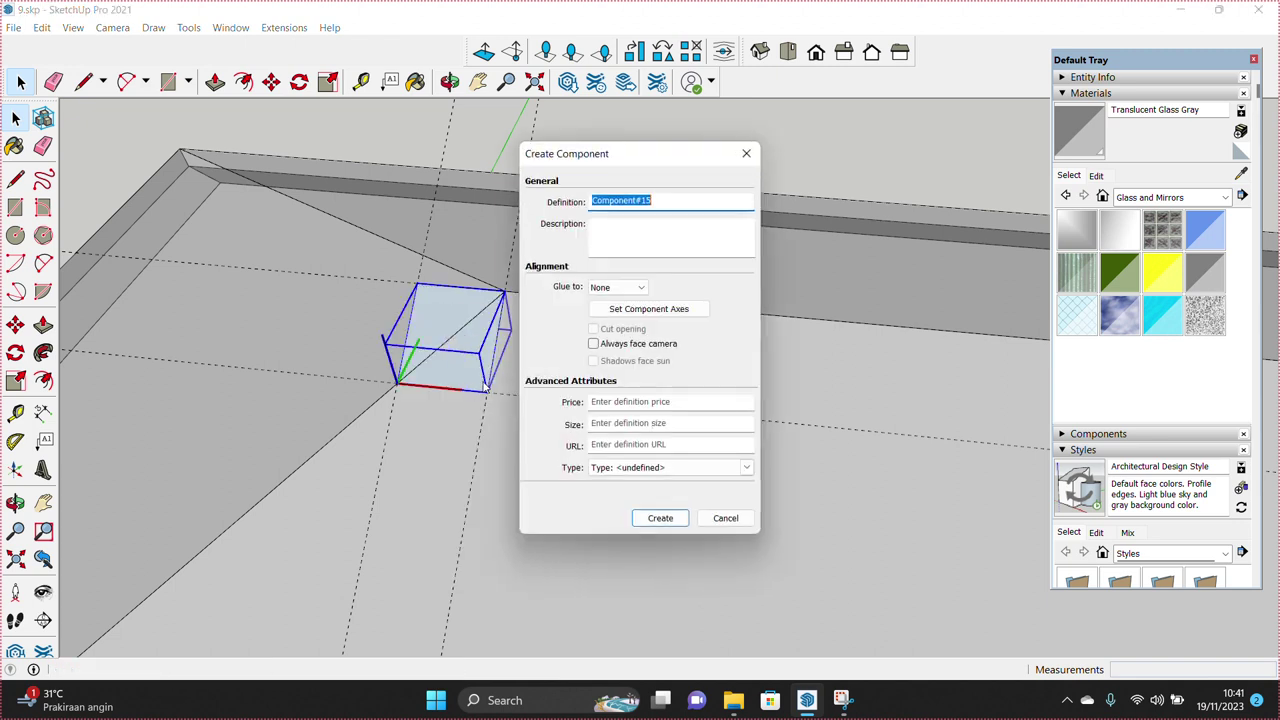
Step: Create the tile component, copy it beside the original, and make the copy unique
{"action": "left_click", "coordinate": [659, 518]}
{"action": "key", "text": "m"}
{"action": "key", "text": "ctrl"}
{"action": "left_click", "coordinate": [504, 290]}
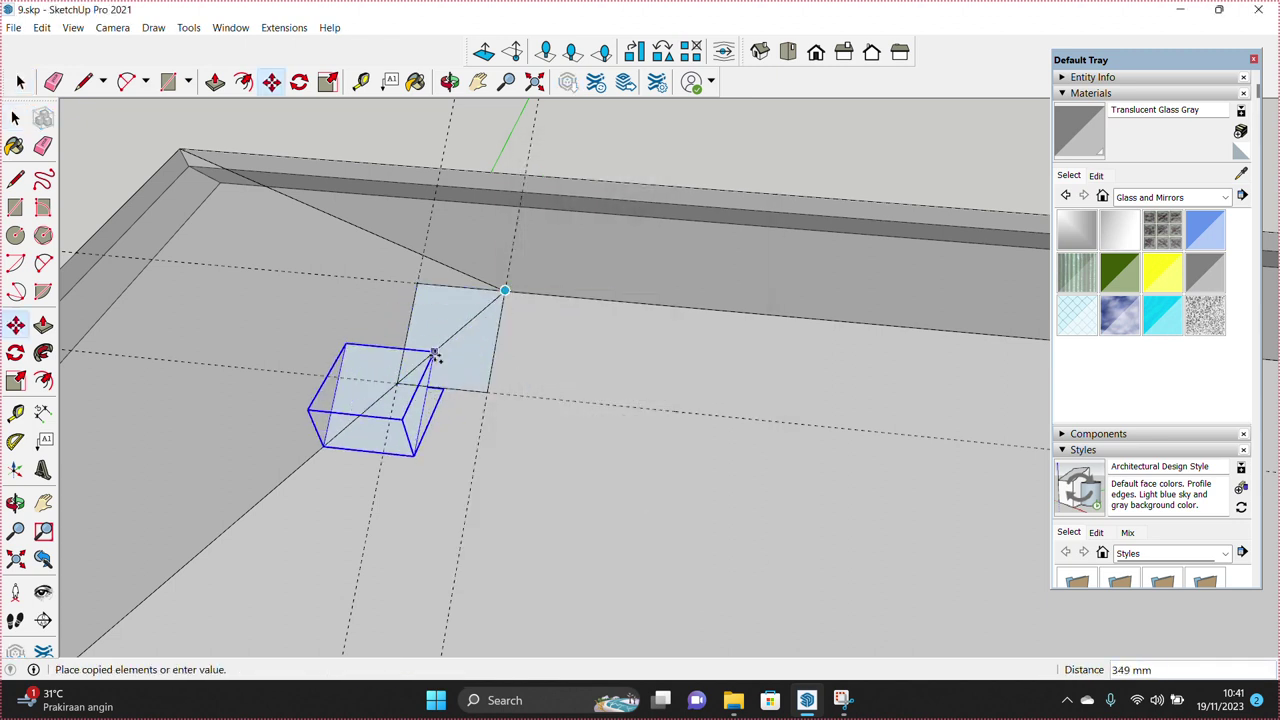
{"action": "left_click", "coordinate": [397, 383]}
{"action": "key", "text": "space"}
{"action": "right_click", "coordinate": [323, 409]}
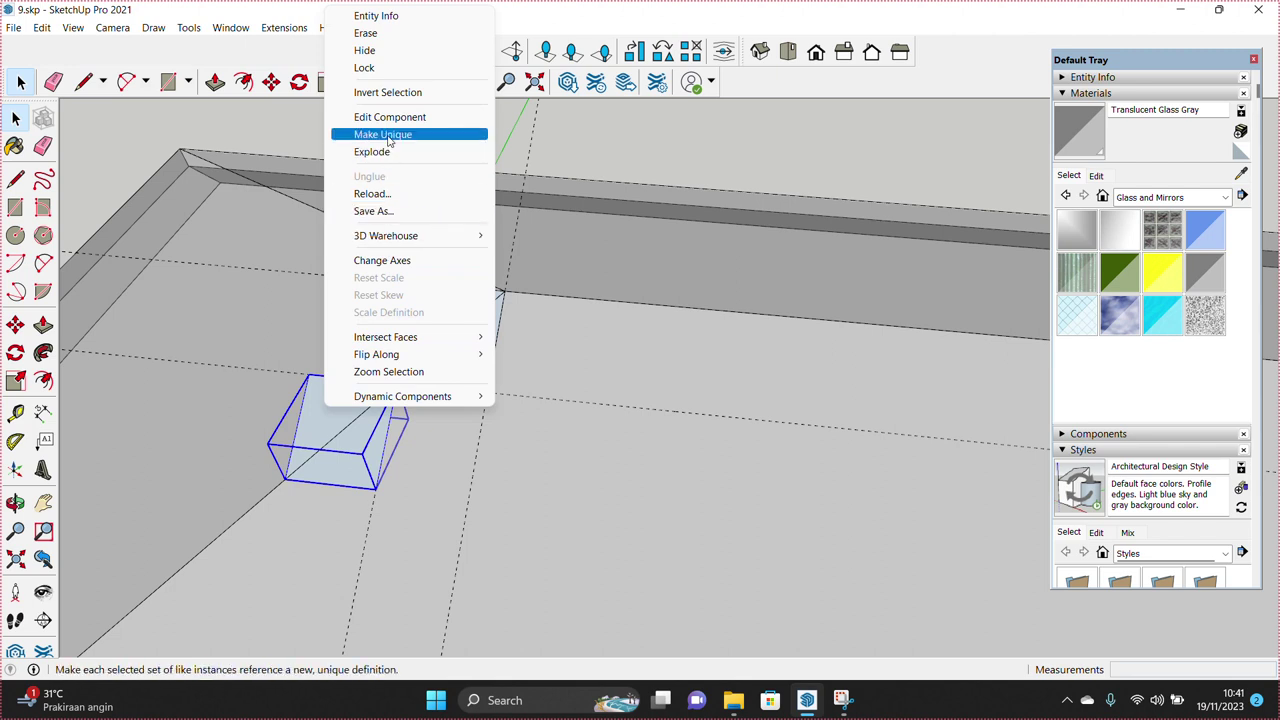
{"action": "left_click", "coordinate": [391, 141]}
{"action": "double_click", "coordinate": [357, 403]}
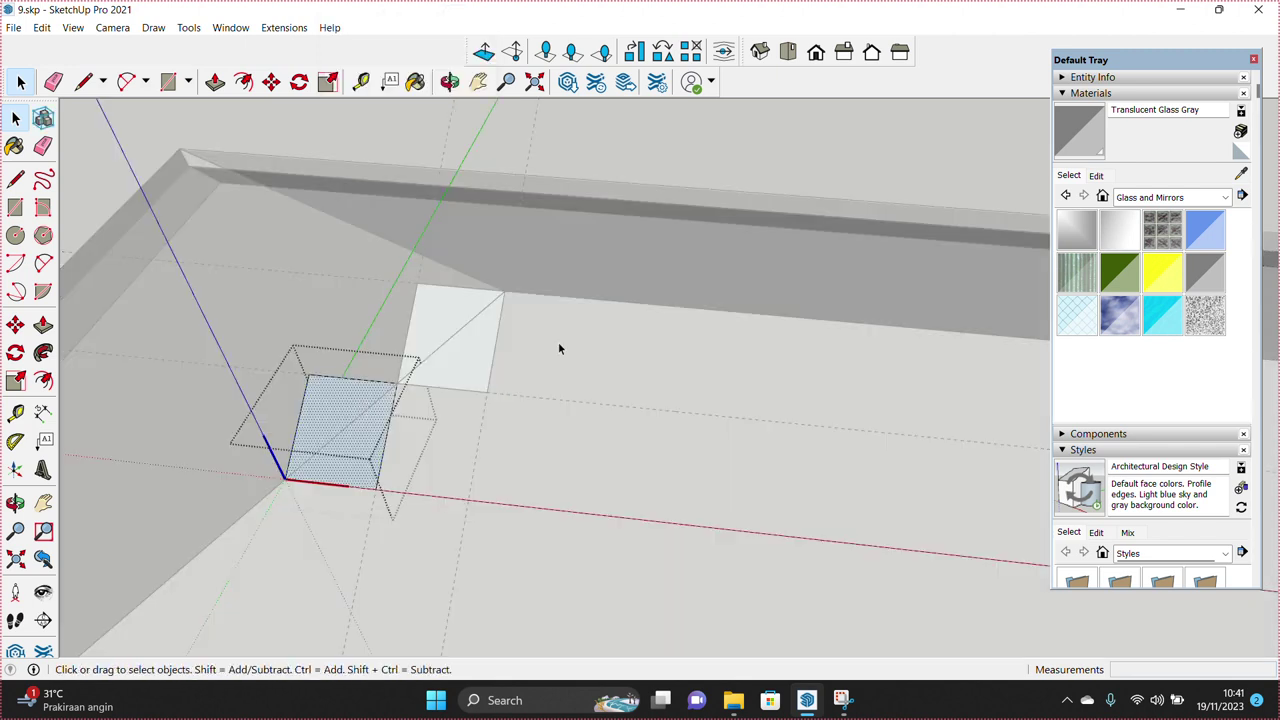
Step: Paint the copied tile's face green with Color F07 from the Colors collection
{"action": "left_click", "coordinate": [1224, 197]}
{"action": "left_click", "coordinate": [1140, 294]}
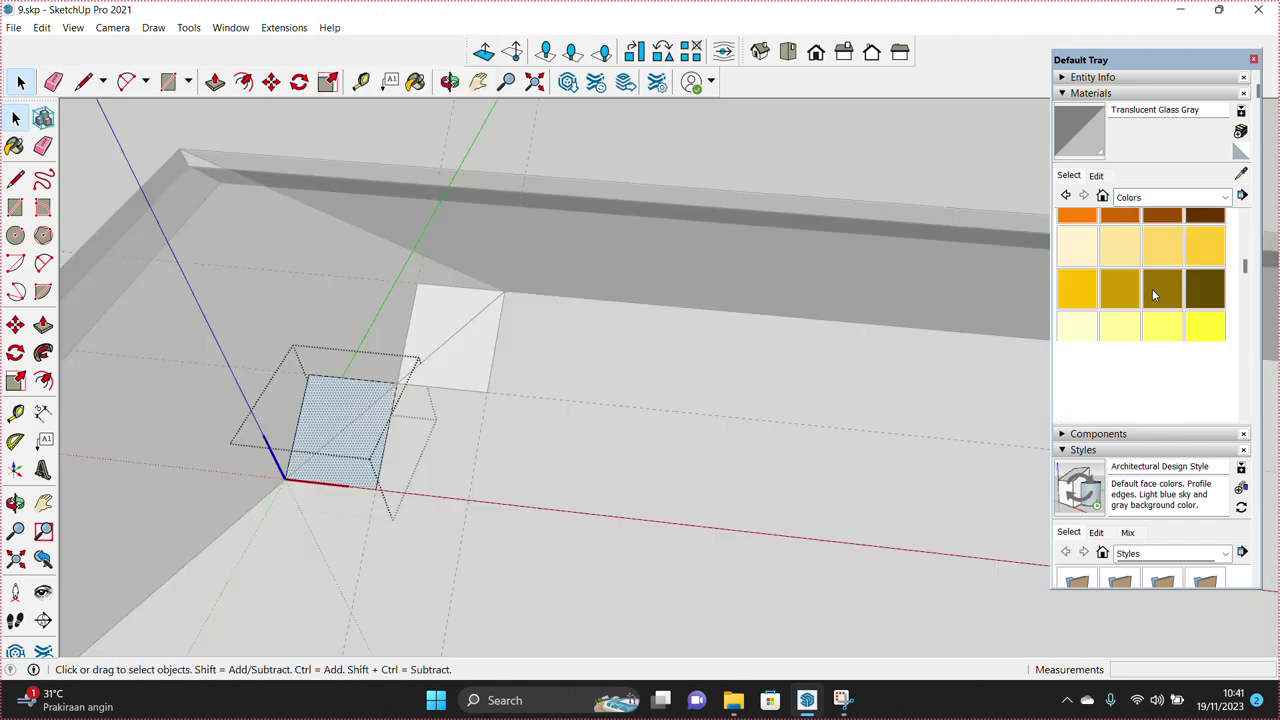
{"action": "scroll", "coordinate": [1152, 294], "scroll_direction": "down", "scroll_amount": 5}
{"action": "left_click", "coordinate": [1160, 298]}
{"action": "left_click", "coordinate": [337, 406]}
{"action": "key", "text": "space"}
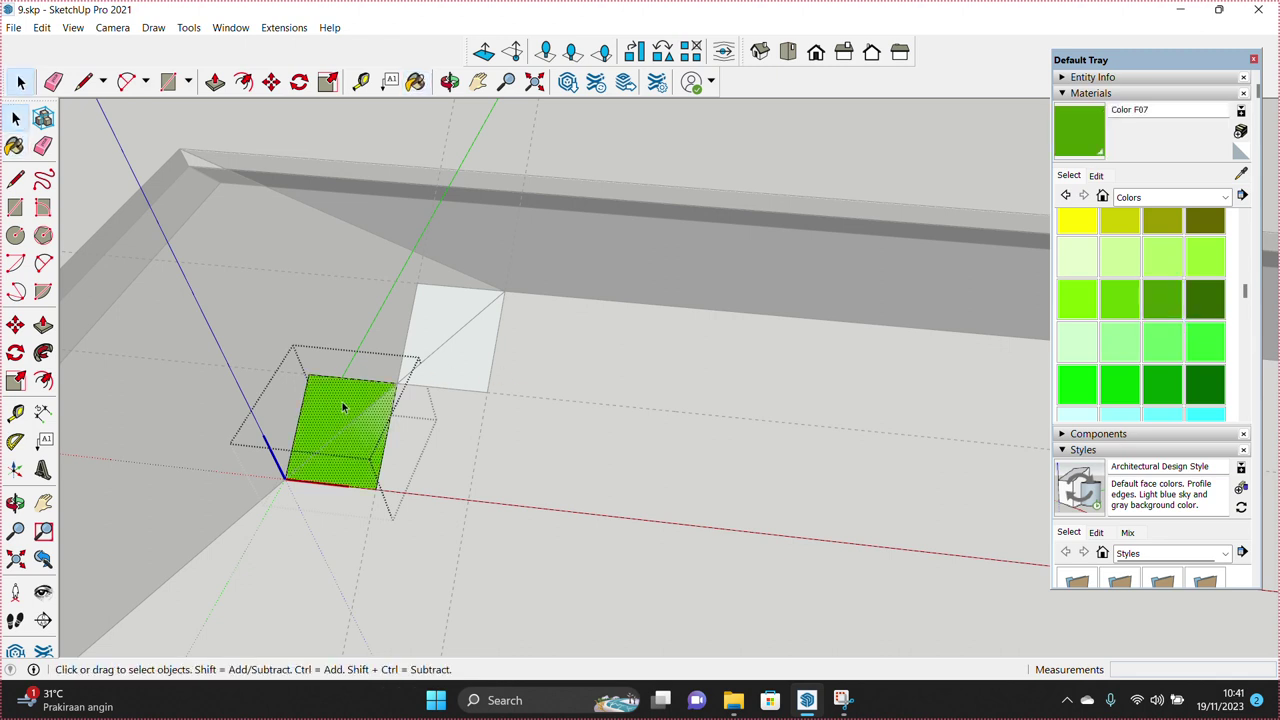
{"action": "key", "text": "Escape"}
Step: Group the two cubes together
{"action": "key", "text": "m"}
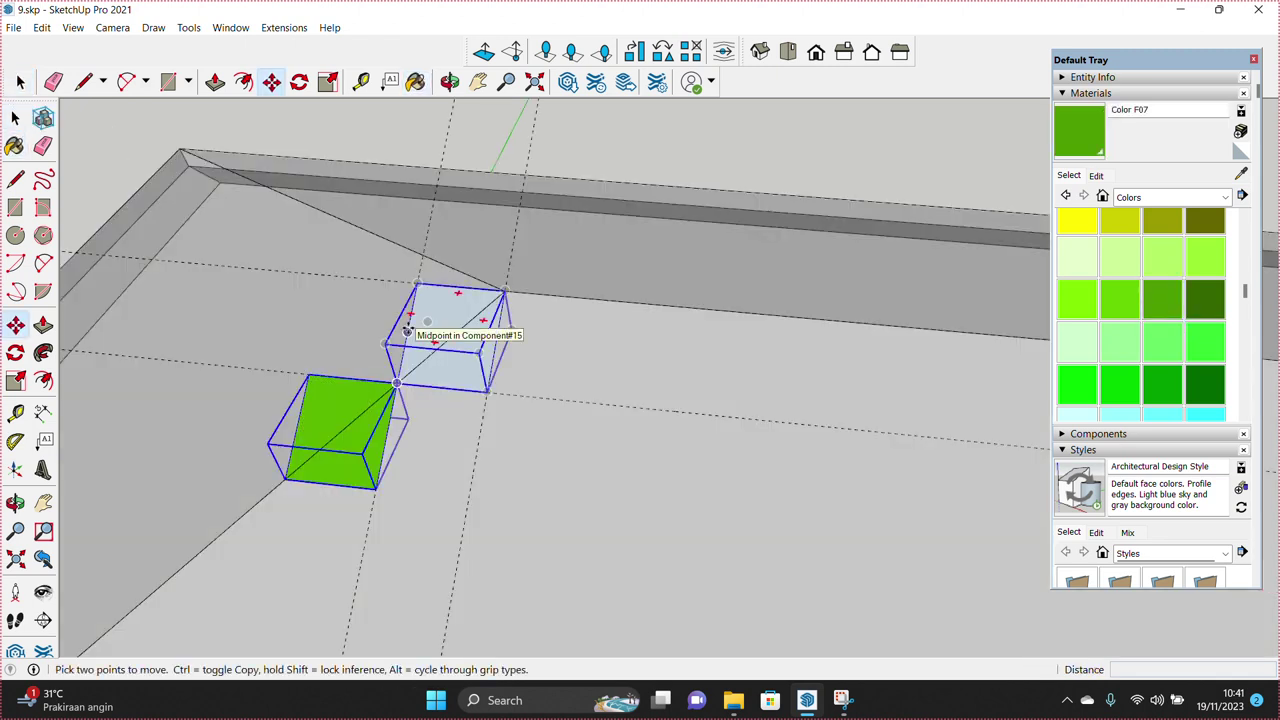
{"action": "left_click", "coordinate": [408, 331]}
{"action": "key", "text": "space"}
{"action": "right_click", "coordinate": [476, 350]}
{"action": "left_click", "coordinate": [530, 497]}
{"action": "key", "text": "e"}
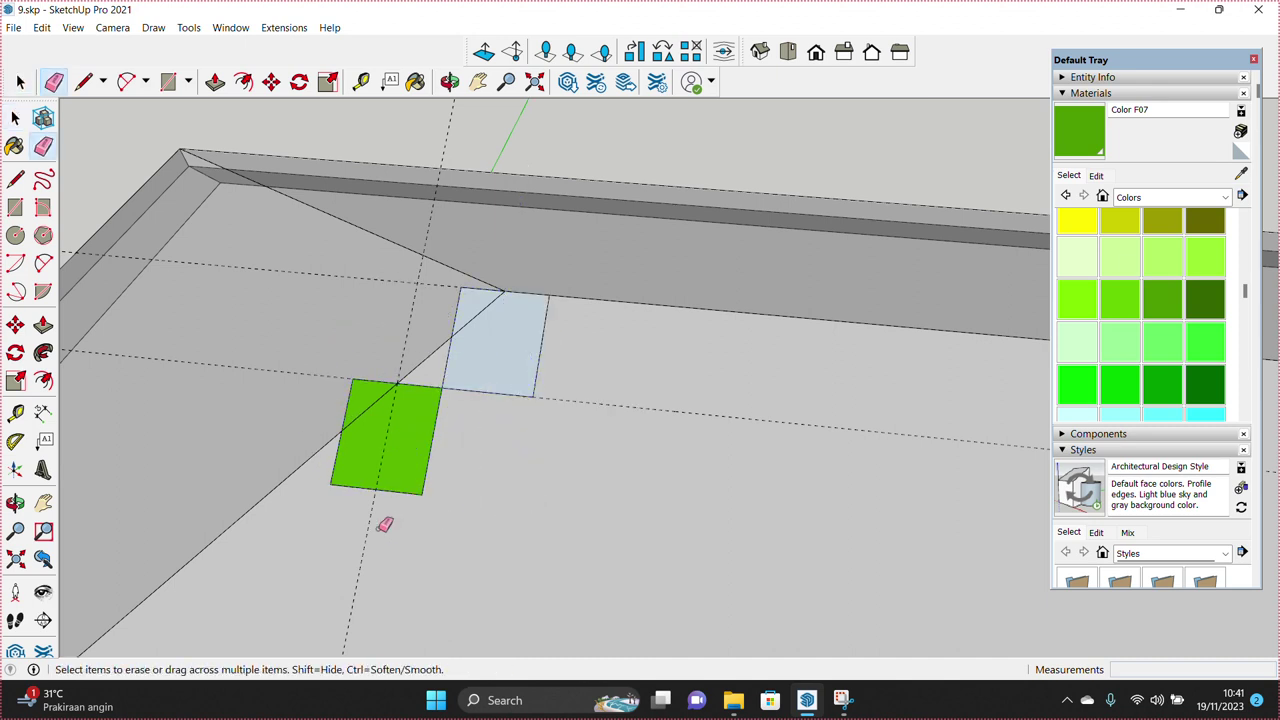
{"action": "key", "text": "space"}
{"action": "mouse_move", "coordinate": [412, 314]}
{"action": "middle_mouse_down"}
{"action": "mouse_move", "coordinate": [449, 321]}
{"action": "mouse_move", "coordinate": [451, 371]}
{"action": "mouse_move", "coordinate": [389, 320]}
{"action": "middle_mouse_up"}
Step: Copy the cube pair as a repeated array along the roof diagonal
{"action": "key", "text": "m"}
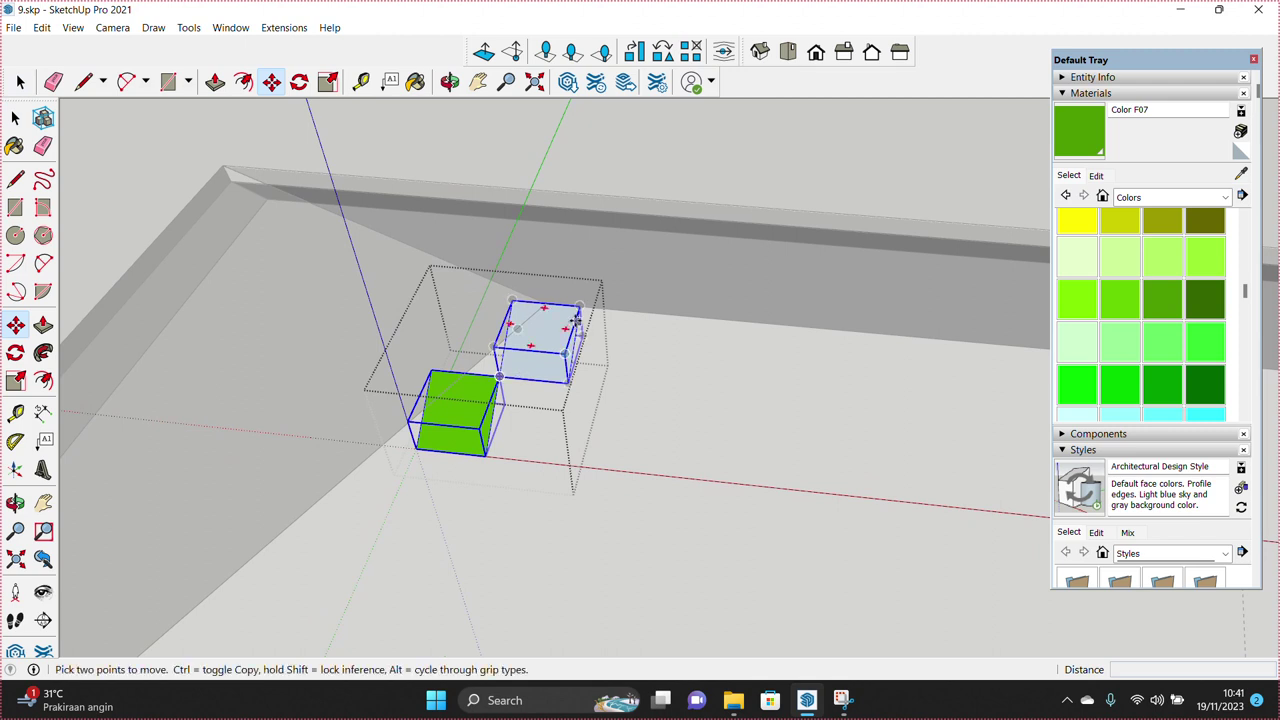
{"action": "left_click", "coordinate": [575, 318]}
{"action": "key", "text": "ctrl"}
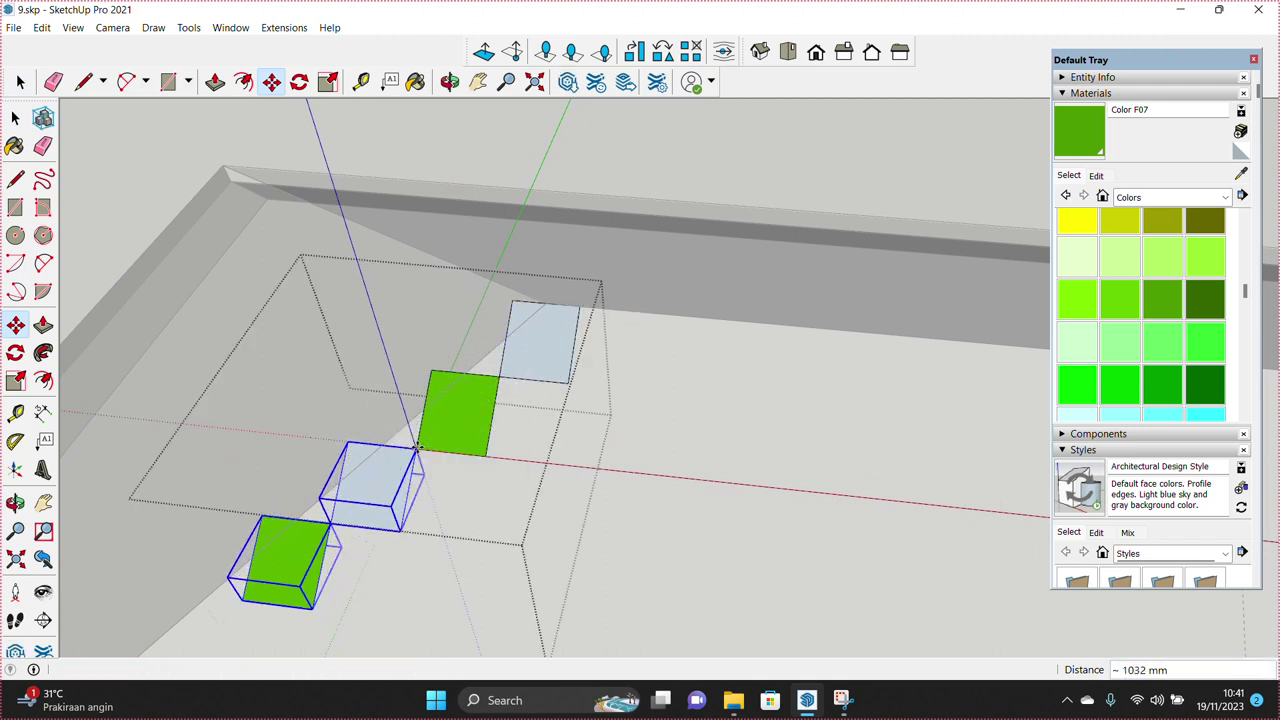
{"action": "type", "text": "*9"}
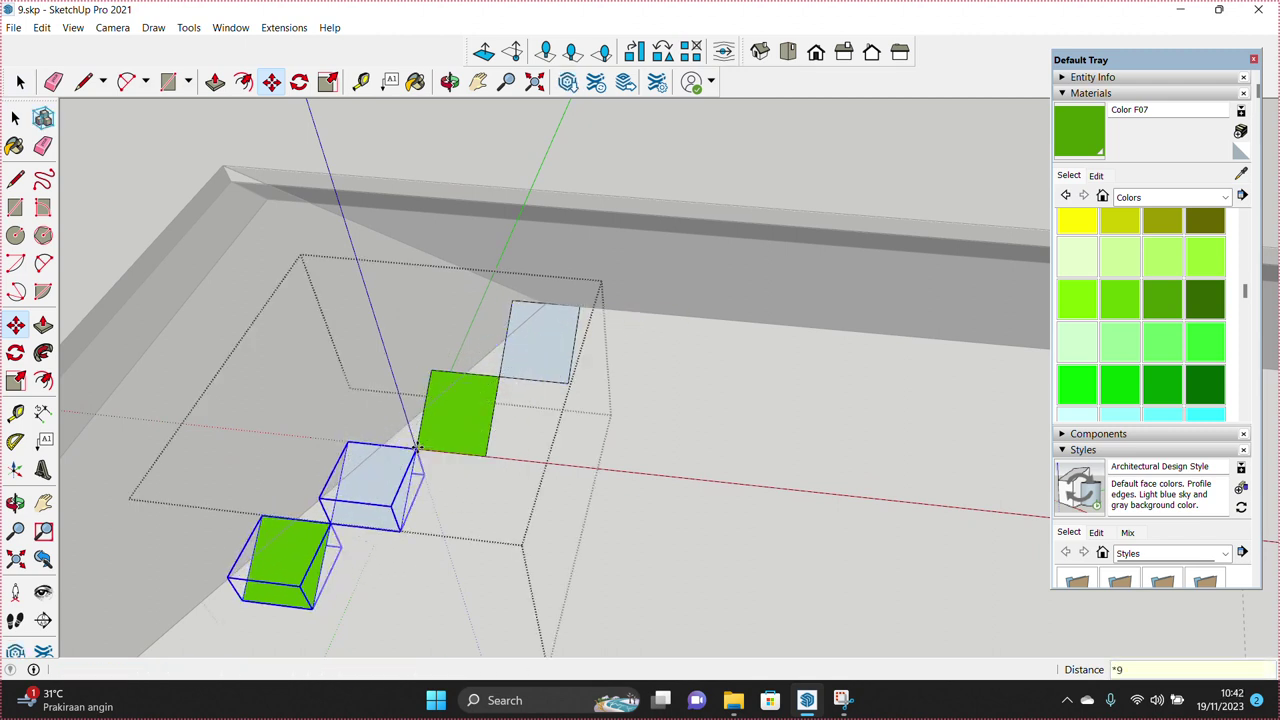
{"action": "key", "text": "Return"}
{"action": "scroll", "coordinate": [418, 447], "scroll_direction": "down", "scroll_amount": 3}
{"action": "key", "text": "space"}
{"action": "mouse_move", "coordinate": [580, 434]}
{"action": "middle_mouse_down"}
{"action": "mouse_move", "coordinate": [370, 568]}
{"action": "mouse_move", "coordinate": [514, 500]}
{"action": "middle_mouse_up"}
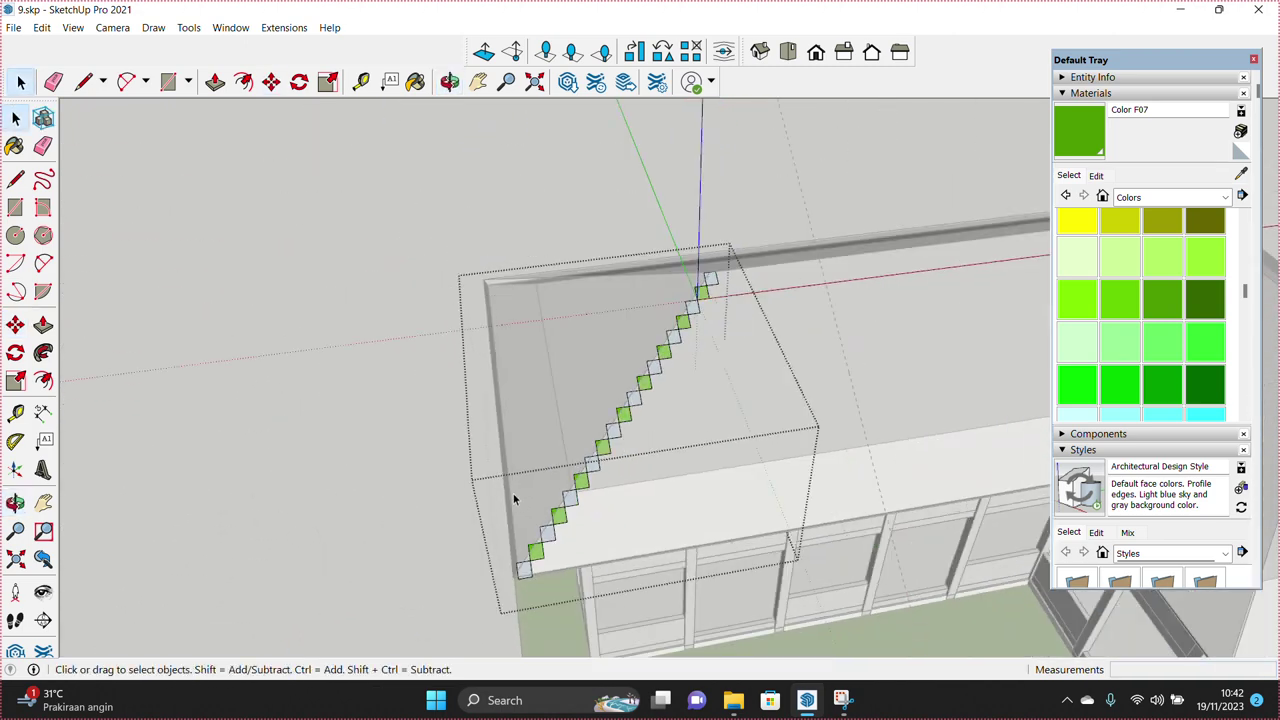
{"action": "scroll", "coordinate": [735, 558], "scroll_direction": "up", "scroll_amount": 3}
{"action": "scroll", "coordinate": [745, 535], "scroll_direction": "down", "scroll_amount": 3}
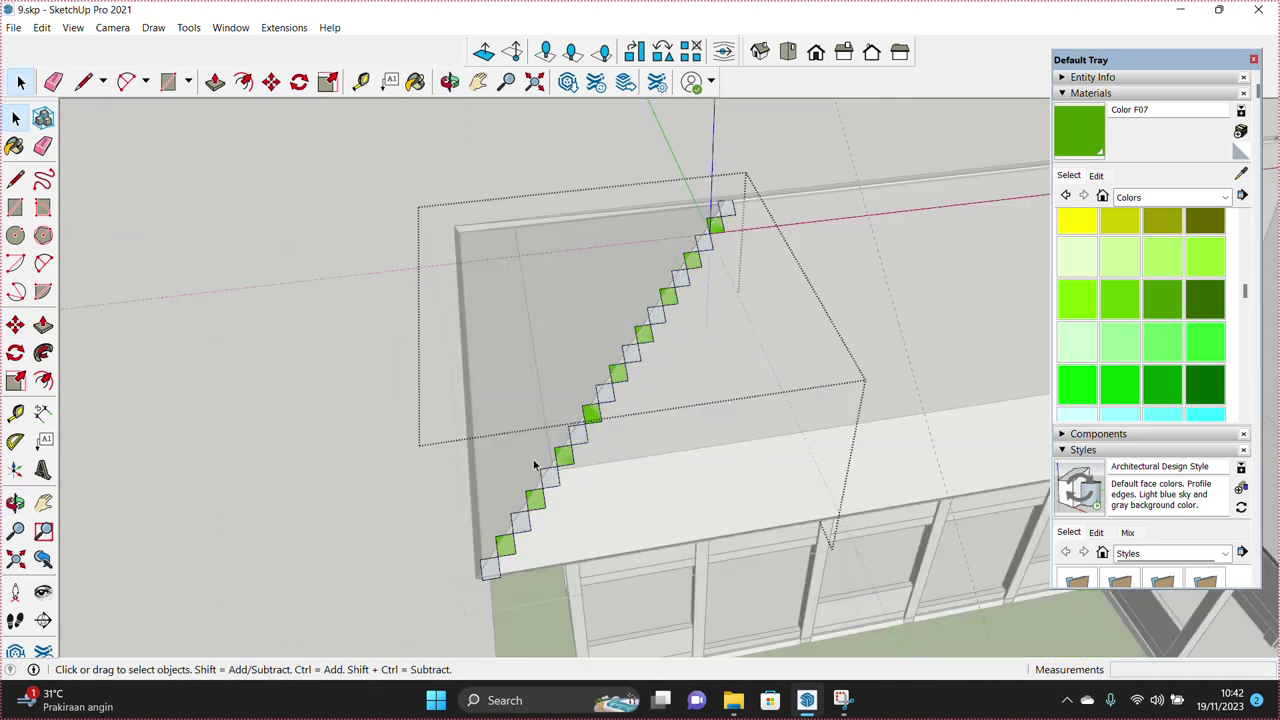
Step: Copy the stair of cubes beside the original on the slope
{"action": "left_click_drag", "start_coordinate": [750, 527], "coordinate": [750, 527]}
{"action": "scroll", "coordinate": [600, 450], "scroll_direction": "up", "scroll_amount": 5}
{"action": "key", "text": "m"}
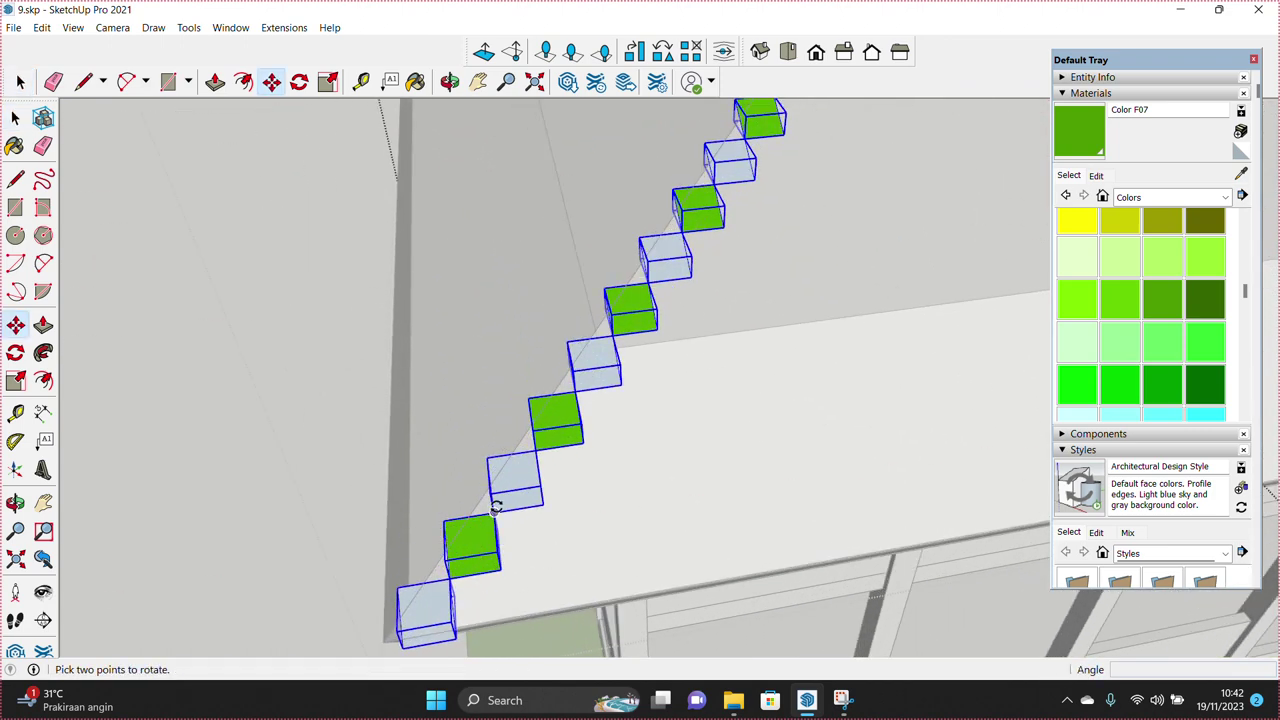
{"action": "middle_click_drag", "start_coordinate": [493, 514], "coordinate": [404, 484]}
{"action": "left_click", "coordinate": [396, 470]}
{"action": "key", "text": "ctrl"}
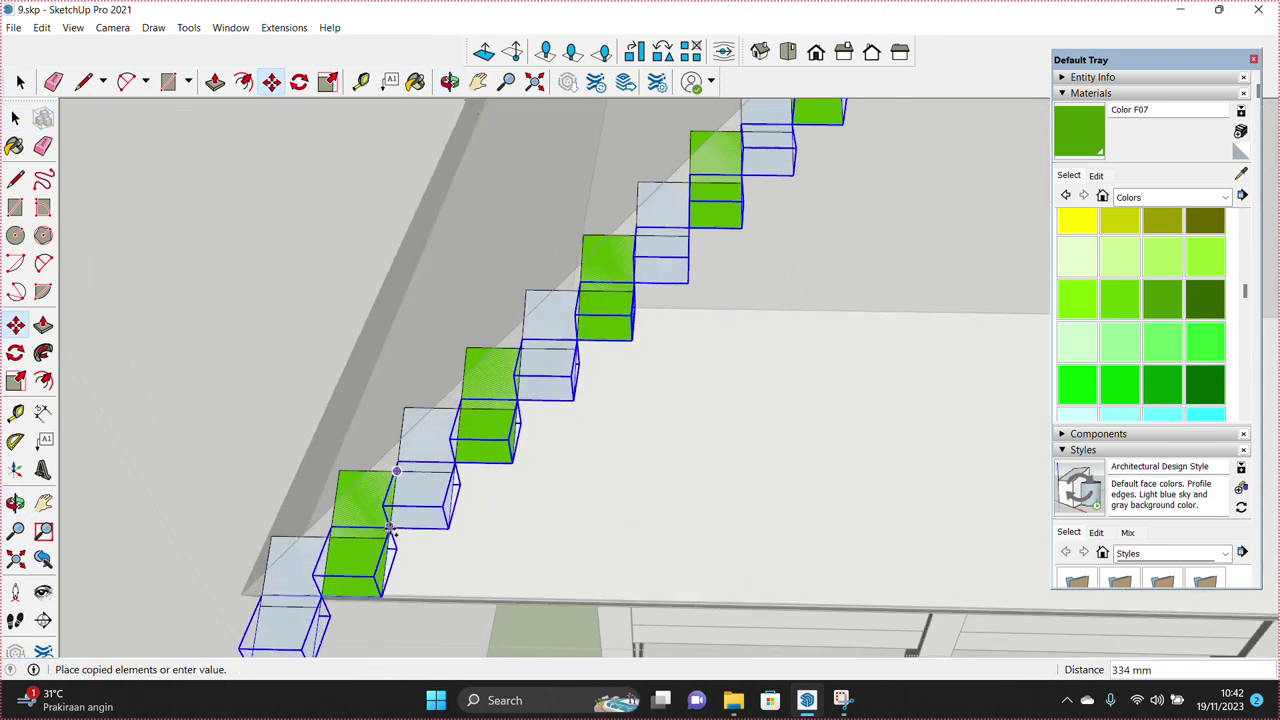
{"action": "left_click", "coordinate": [366, 521]}
{"action": "key", "text": "space"}
{"action": "scroll", "coordinate": [322, 610], "scroll_direction": "down", "scroll_amount": 1}
{"action": "scroll", "coordinate": [322, 610], "scroll_direction": "down", "scroll_amount": 3}
Step: Copy the stair again to fill the rest of the roof slope
{"action": "middle_click_drag", "start_coordinate": [423, 571], "coordinate": [563, 477]}
{"action": "left_click_drag", "start_coordinate": [736, 540], "coordinate": [730, 530]}
{"action": "scroll", "coordinate": [574, 514], "scroll_direction": "up", "scroll_amount": 3}
{"action": "scroll", "coordinate": [574, 514], "scroll_direction": "up", "scroll_amount": 2}
{"action": "key", "text": "m"}
{"action": "scroll", "coordinate": [413, 527], "scroll_direction": "up", "scroll_amount": 1}
{"action": "key", "text": "ctrl"}
{"action": "left_click", "coordinate": [403, 527]}
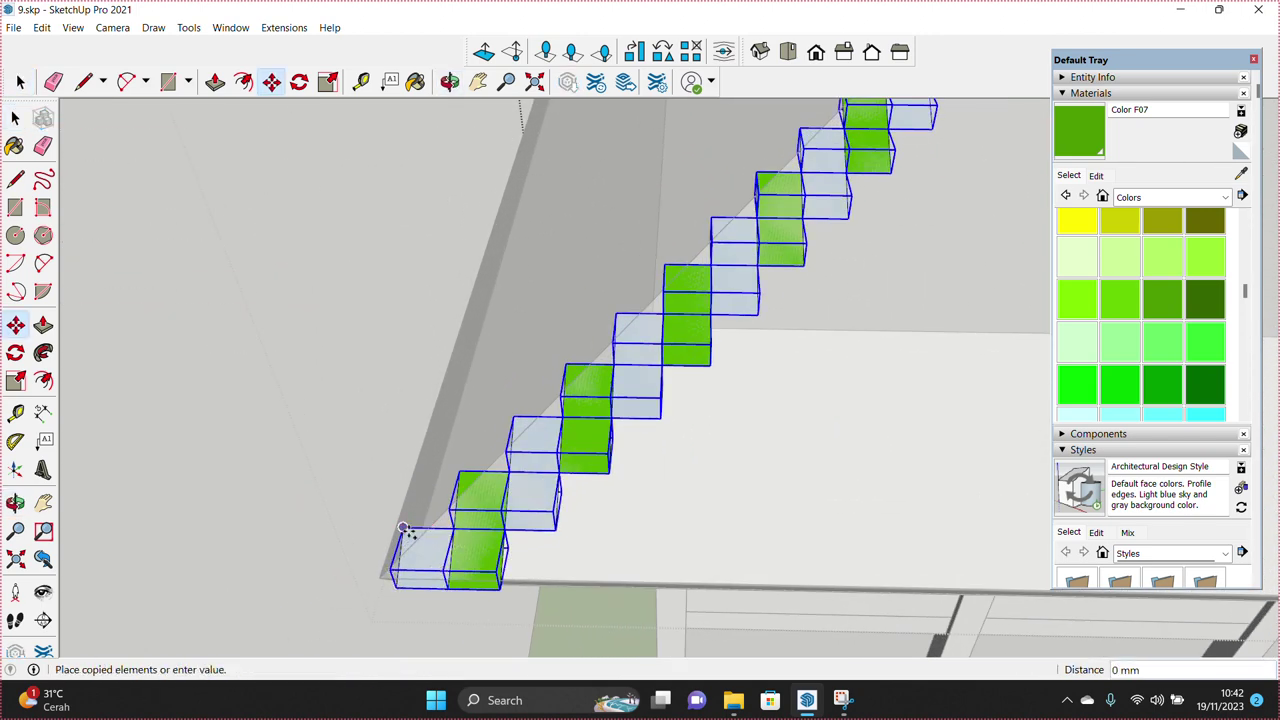
{"action": "left_click", "coordinate": [506, 529]}
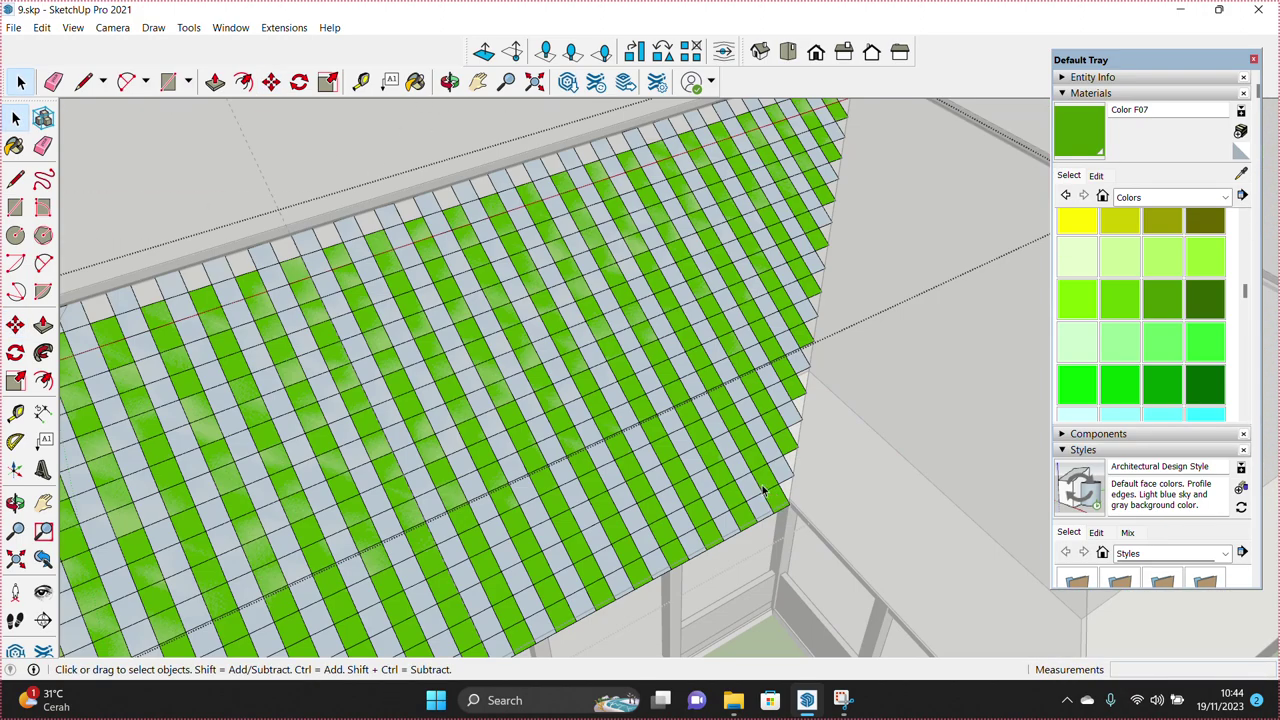
{"action": "scroll", "coordinate": [762, 490], "scroll_direction": "down", "scroll_amount": 3}
Step: Paste a copy of the tile grid's triangular end beside the roof and group it
{"action": "left_click", "coordinate": [759, 454]}
{"action": "mouse_move", "coordinate": [759, 454]}
{"action": "middle_mouse_down"}
{"action": "mouse_move", "coordinate": [757, 421]}
{"action": "mouse_move", "coordinate": [700, 423]}
{"action": "middle_mouse_up"}
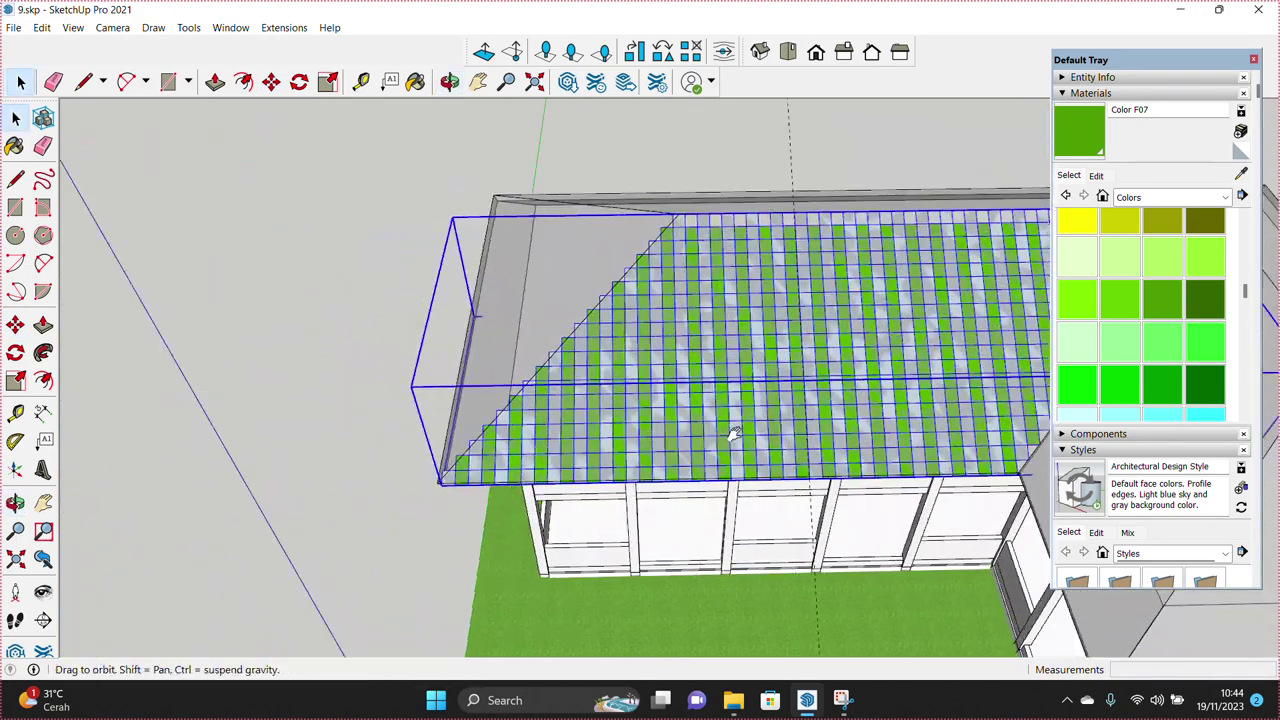
{"action": "scroll", "coordinate": [700, 423], "scroll_direction": "down", "scroll_amount": 2}
{"action": "double_click", "coordinate": [700, 423]}
{"action": "scroll", "coordinate": [700, 423], "scroll_direction": "up", "scroll_amount": 2}
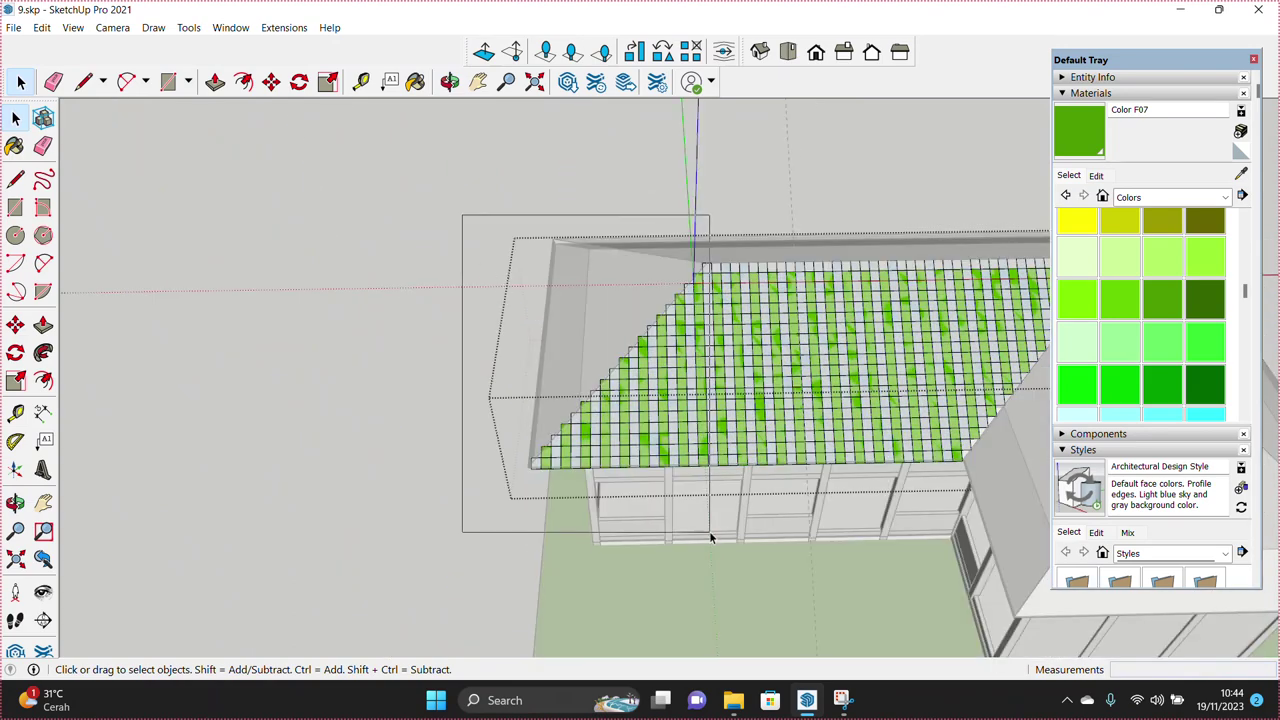
{"action": "left_click_drag", "start_coordinate": [720, 548], "coordinate": [721, 548]}
{"action": "middle_click_drag", "start_coordinate": [721, 548], "coordinate": [667, 400]}
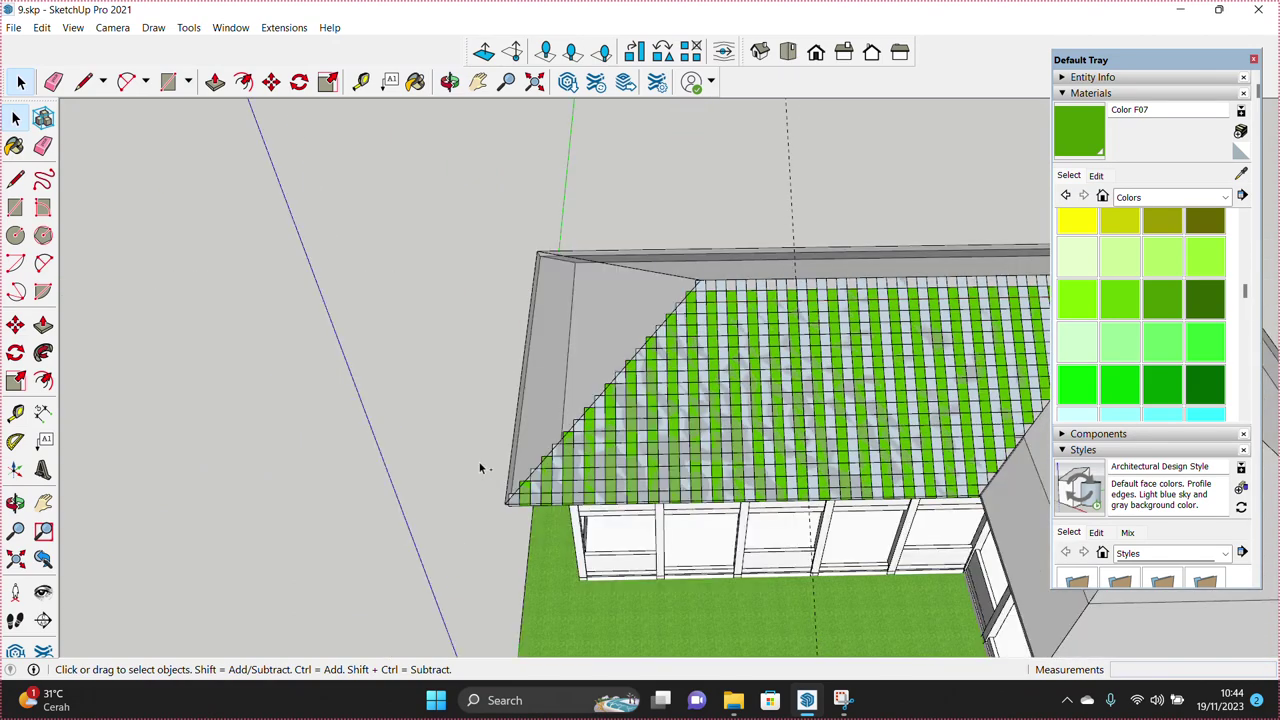
{"action": "key", "text": "ctrl+v"}
{"action": "left_click", "coordinate": [277, 517]}
{"action": "right_click", "coordinate": [389, 188]}
{"action": "left_click", "coordinate": [460, 352]}
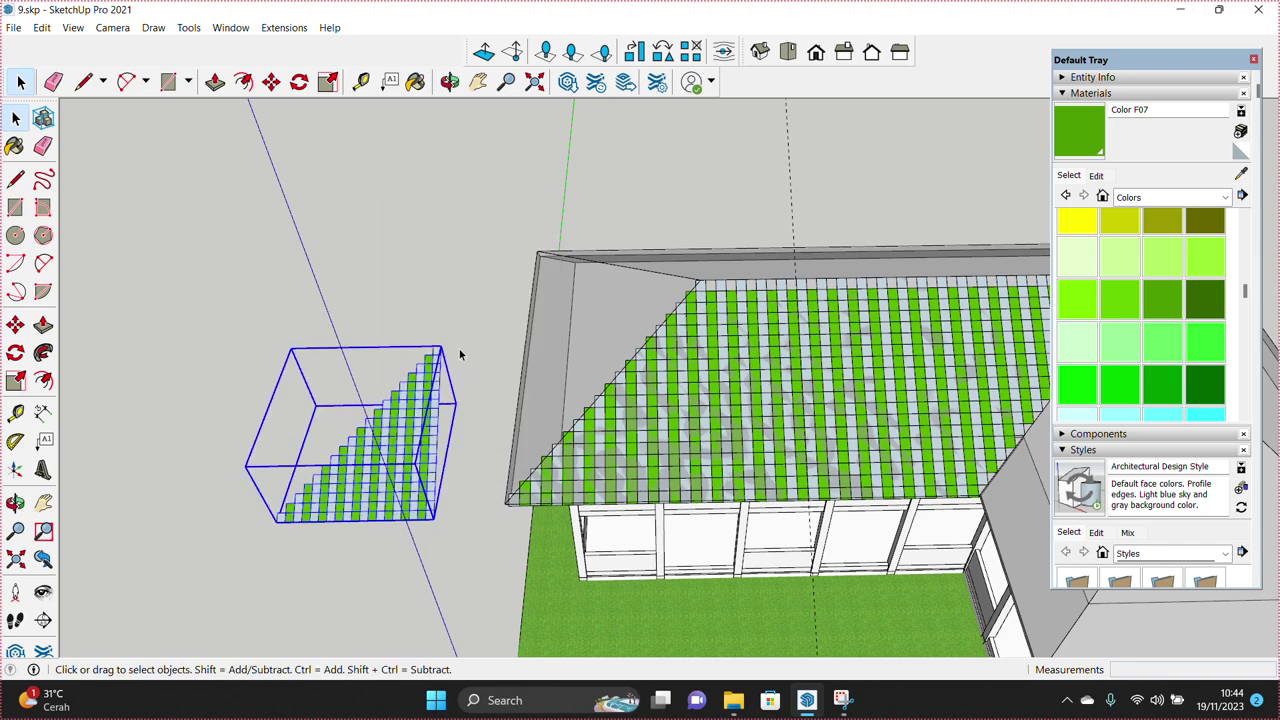
Step: Rotate the triangular tile group using the Move tool's rotation grip
{"action": "scroll", "coordinate": [352, 487], "scroll_direction": "up", "scroll_amount": 1}
{"action": "key", "text": "m"}
{"action": "left_click", "coordinate": [358, 470]}
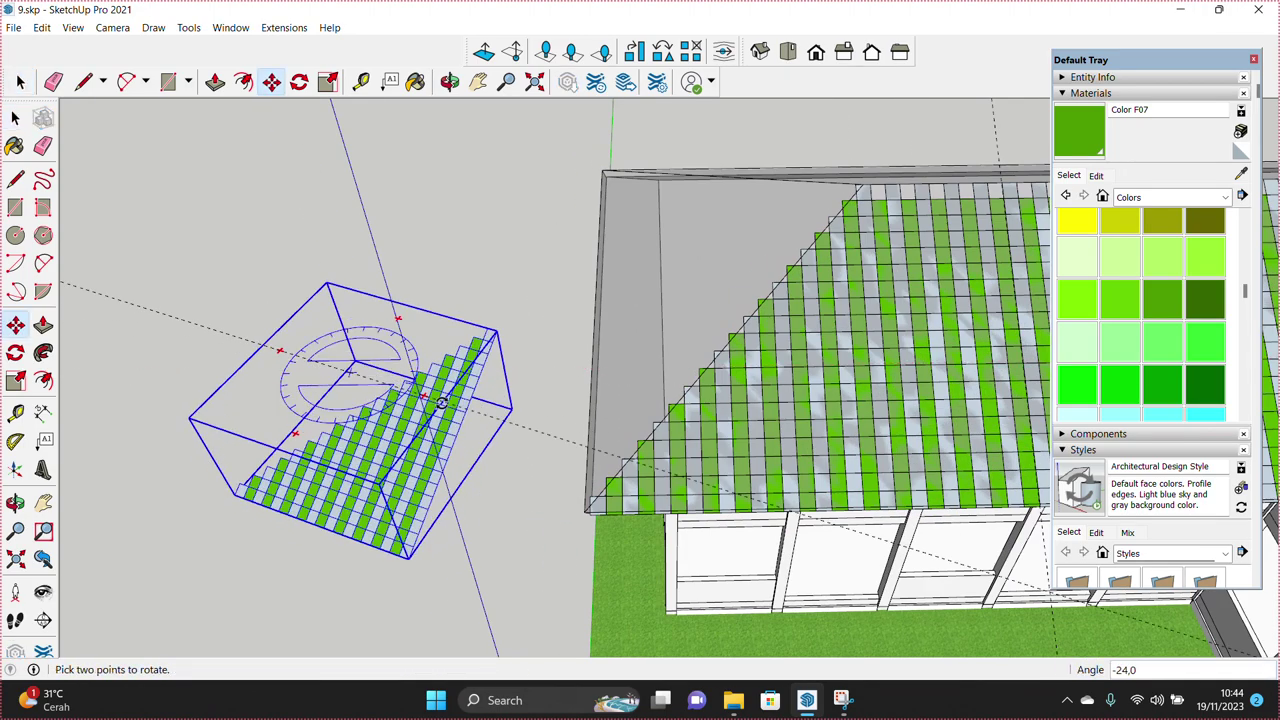
{"action": "left_click", "coordinate": [317, 484]}
{"action": "key", "text": "space"}
{"action": "middle_click_drag", "start_coordinate": [317, 484], "coordinate": [363, 560]}
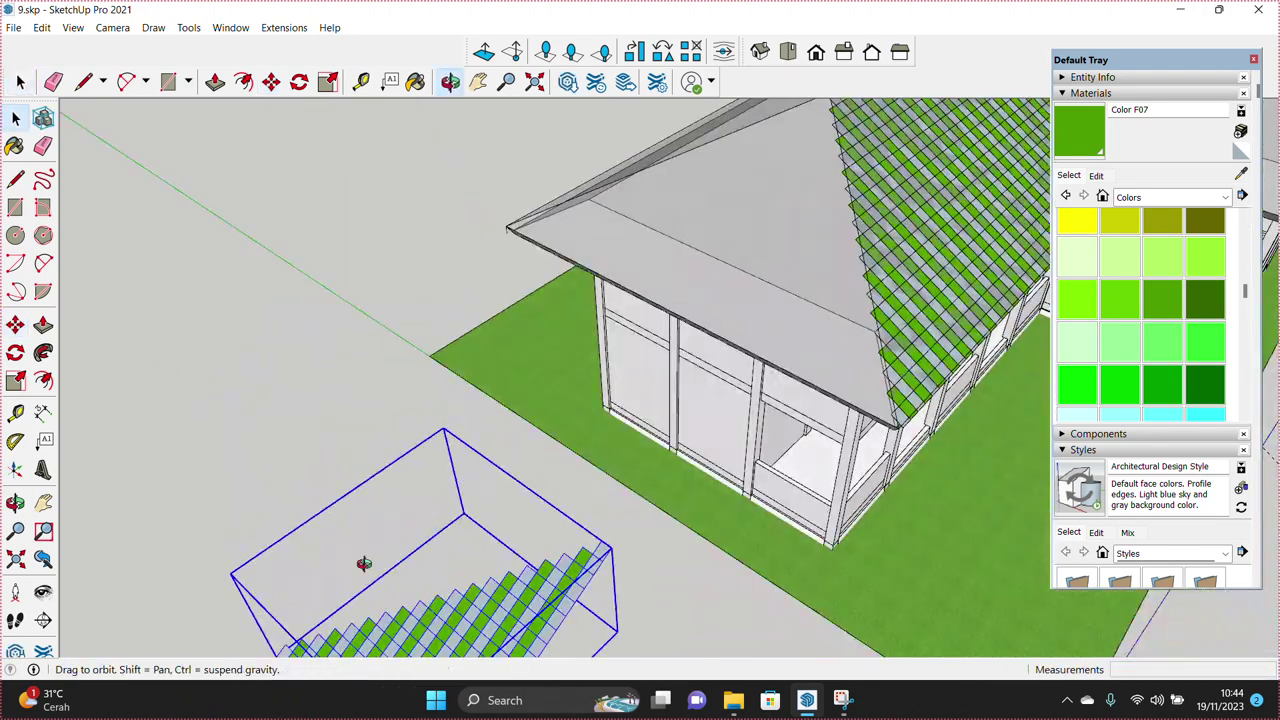
{"action": "scroll", "coordinate": [450, 545], "scroll_direction": "up", "scroll_amount": 3}
Step: Move the tile group onto the roof's hip-end corner
{"action": "key", "text": "m"}
{"action": "left_click", "coordinate": [522, 526]}
{"action": "scroll", "coordinate": [557, 490], "scroll_direction": "down", "scroll_amount": 3}
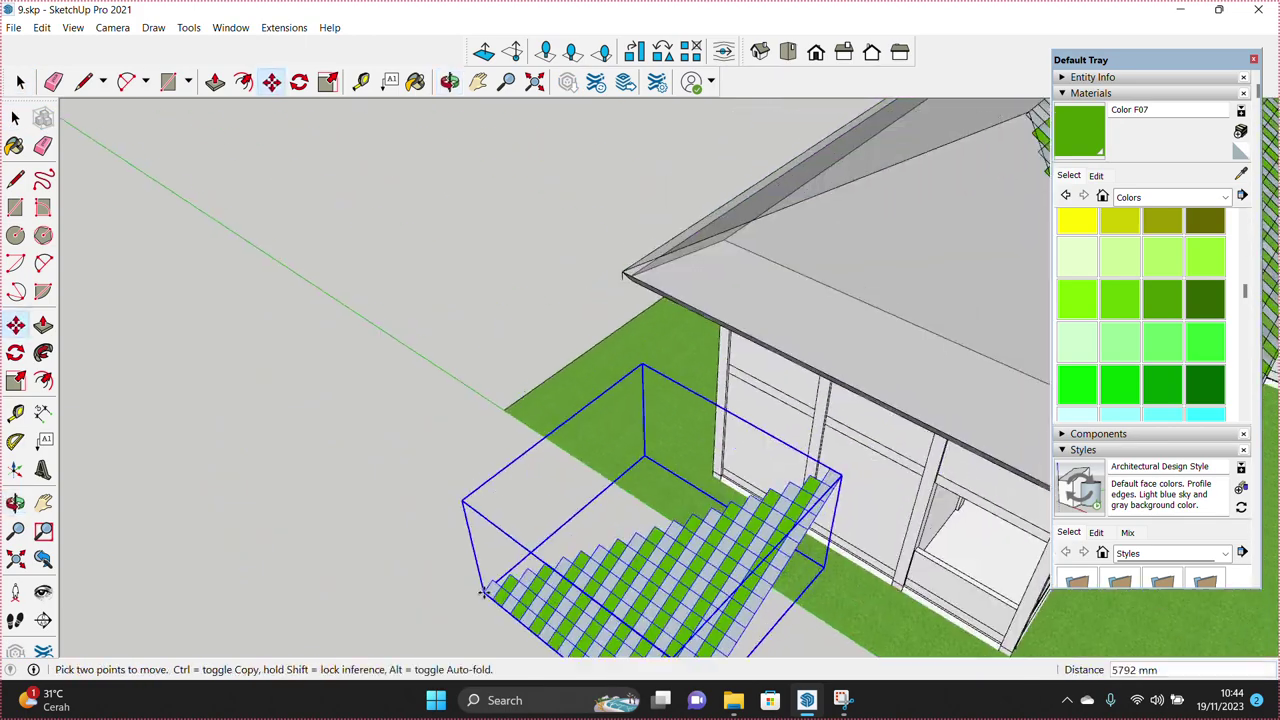
{"action": "scroll", "coordinate": [628, 255], "scroll_direction": "up", "scroll_amount": 3}
{"action": "scroll", "coordinate": [628, 256], "scroll_direction": "up", "scroll_amount": 2}
{"action": "middle_click_drag", "start_coordinate": [610, 250], "coordinate": [757, 286]}
{"action": "scroll", "coordinate": [750, 284], "scroll_direction": "up", "scroll_amount": 2}
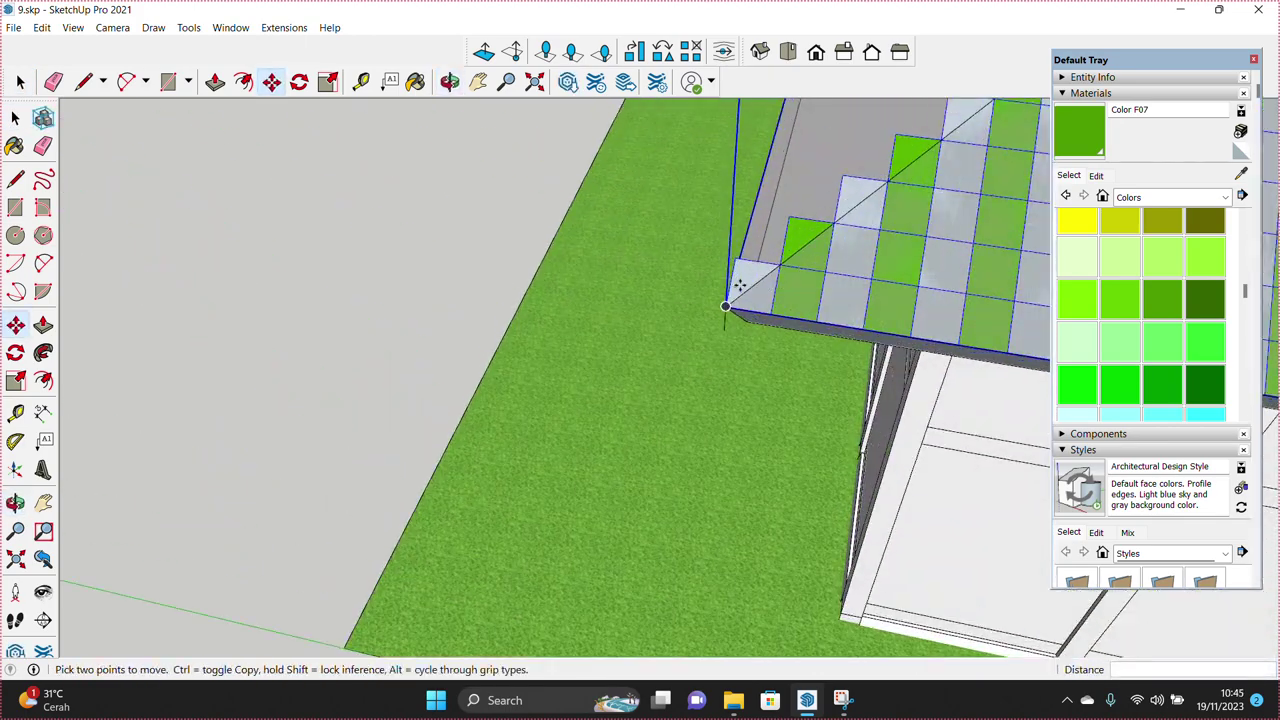
{"action": "left_click", "coordinate": [748, 285]}
{"action": "key", "text": "space"}
{"action": "scroll", "coordinate": [706, 314], "scroll_direction": "down", "scroll_amount": 3}
{"action": "mouse_move", "coordinate": [706, 314]}
{"action": "middle_mouse_down"}
{"action": "mouse_move", "coordinate": [809, 306]}
{"action": "mouse_move", "coordinate": [775, 316]}
{"action": "mouse_move", "coordinate": [757, 286]}
{"action": "middle_mouse_up"}
{"action": "scroll", "coordinate": [812, 308], "scroll_direction": "up", "scroll_amount": 2}
Step: Edit the tile group and begin copying the top green cell
{"action": "double_click", "coordinate": [776, 300]}
{"action": "scroll", "coordinate": [776, 300], "scroll_direction": "up", "scroll_amount": 2}
{"action": "scroll", "coordinate": [757, 286], "scroll_direction": "up", "scroll_amount": 2}
{"action": "scroll", "coordinate": [714, 251], "scroll_direction": "up", "scroll_amount": 2}
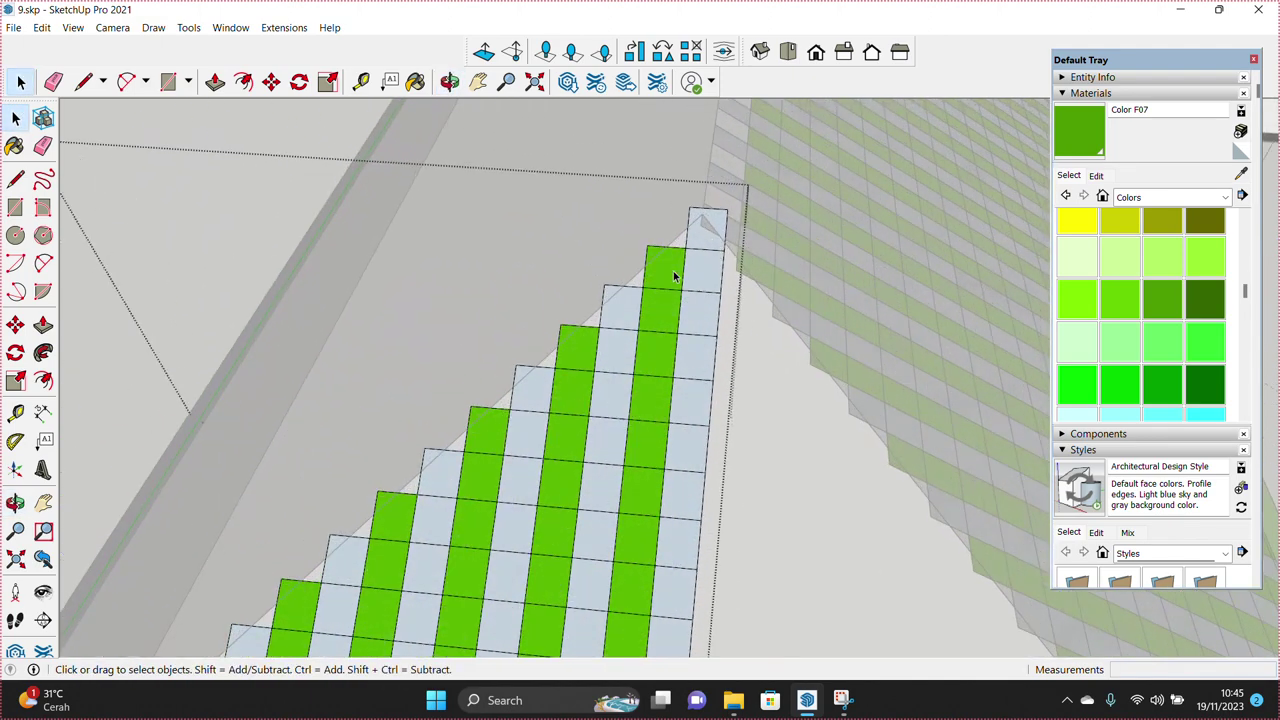
{"action": "key", "text": "m"}
{"action": "key", "text": "ctrl"}
{"action": "left_click", "coordinate": [648, 245]}
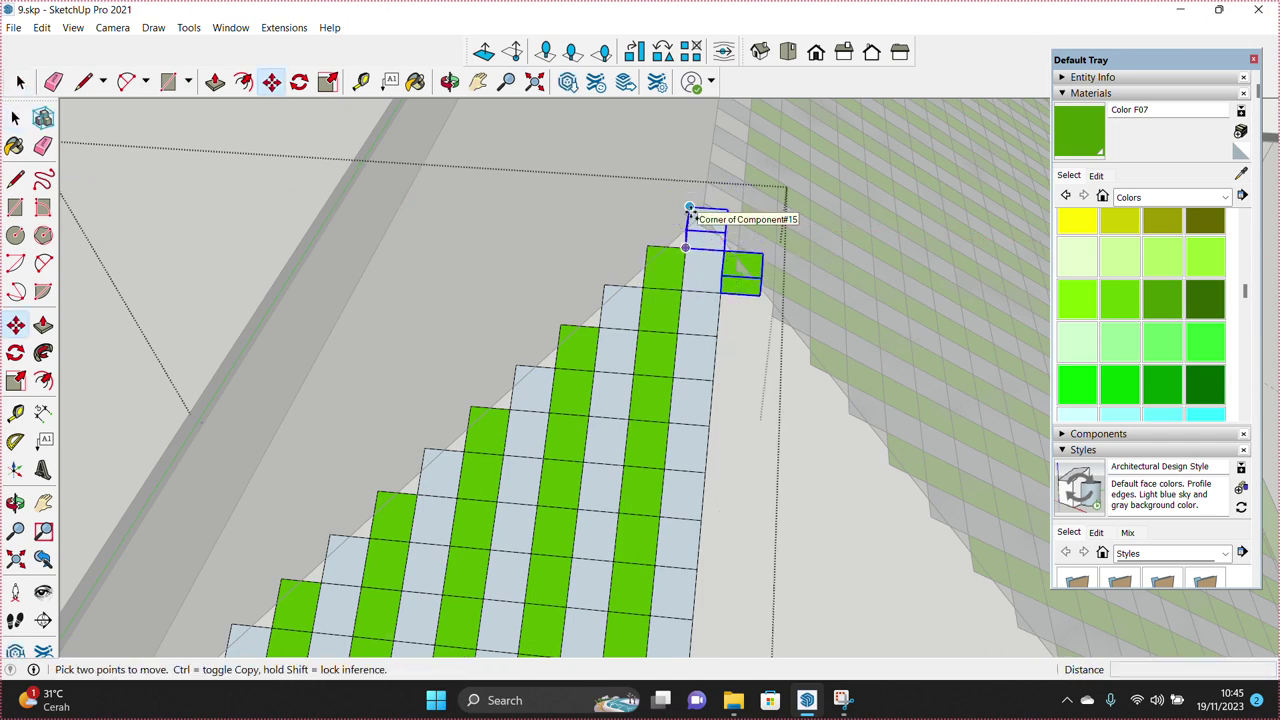
Step: Copy the edge cells one step down as an array along the other diagonal
{"action": "middle_click_drag", "start_coordinate": [689, 210], "coordinate": [749, 289]}
{"action": "key", "text": "space"}
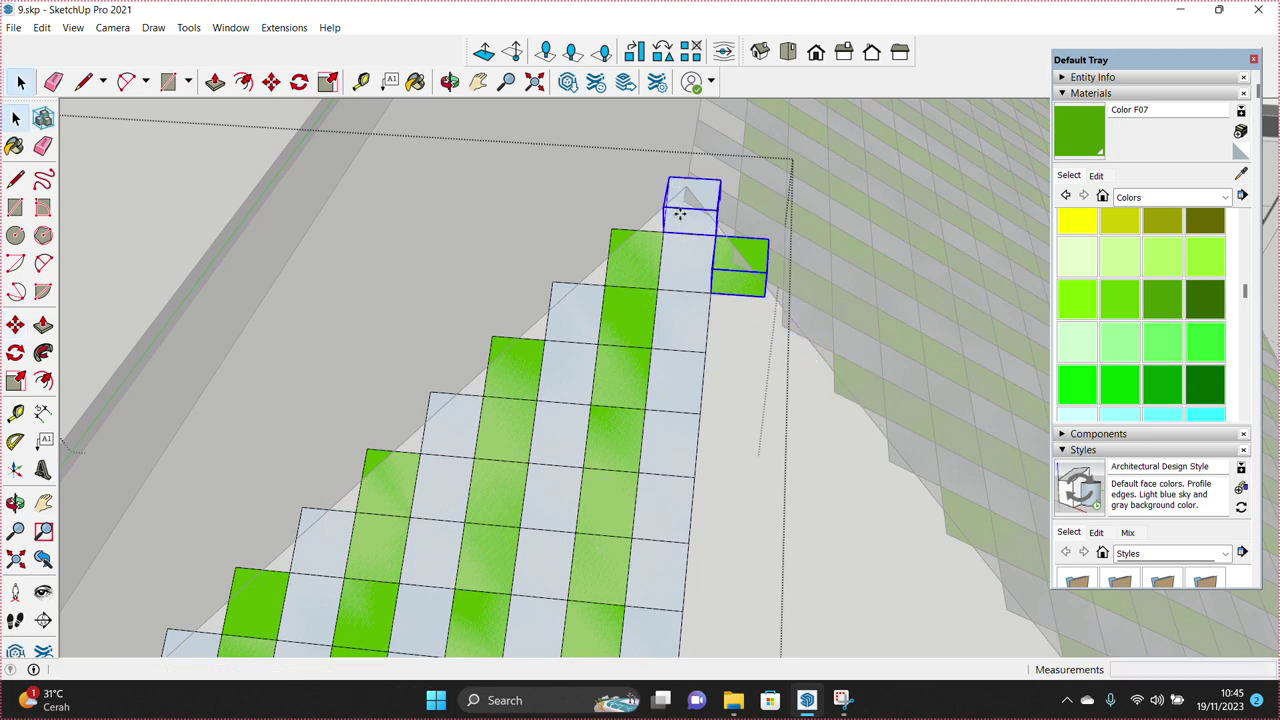
{"action": "left_click", "coordinate": [668, 176]}
{"action": "scroll", "coordinate": [686, 186], "scroll_direction": "up", "scroll_amount": 2}
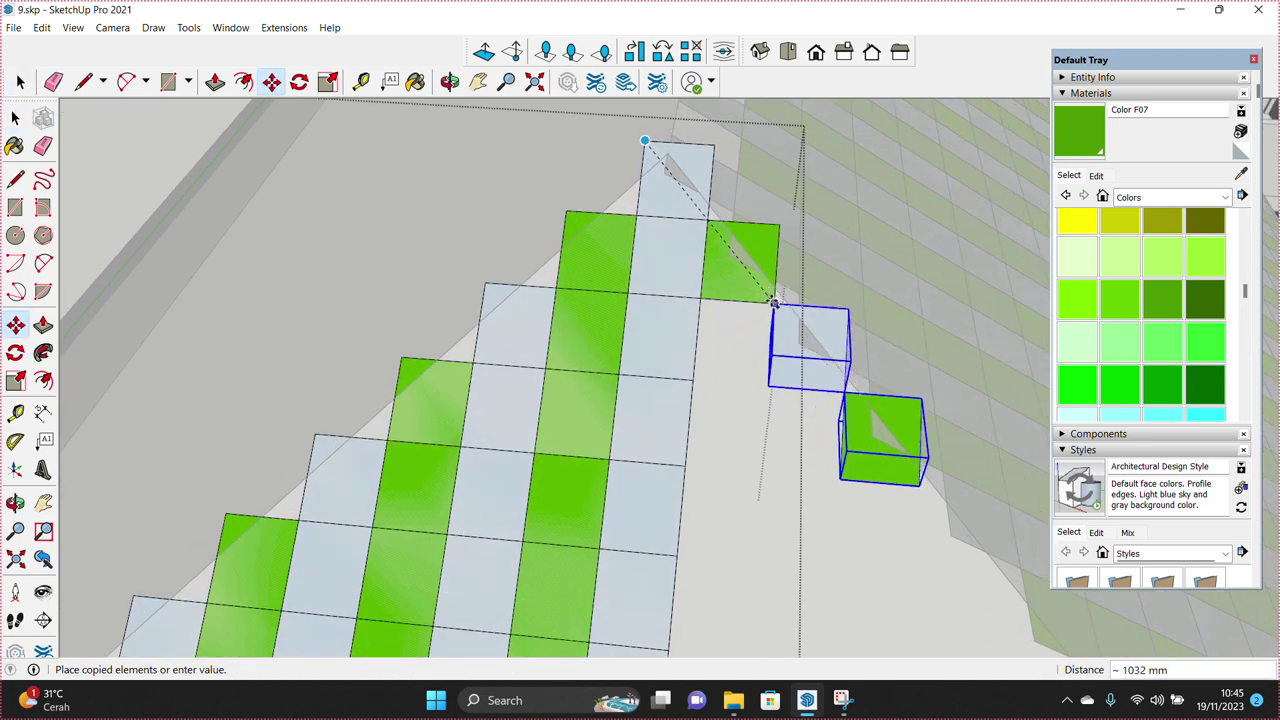
{"action": "left_click", "coordinate": [773, 303]}
{"action": "type", "text": "*1"}
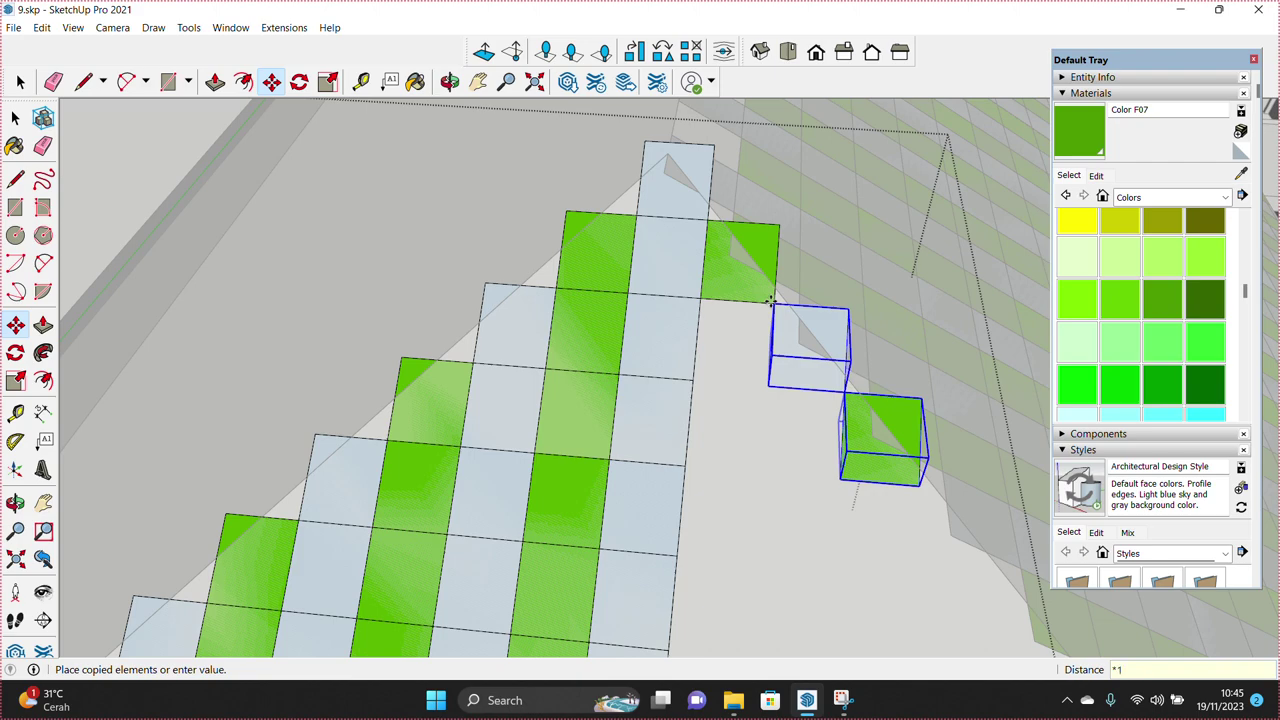
{"action": "type", "text": "0"}
{"action": "key", "text": "Return"}
{"action": "scroll", "coordinate": [775, 340], "scroll_direction": "down", "scroll_amount": 3}
{"action": "key", "text": "space"}
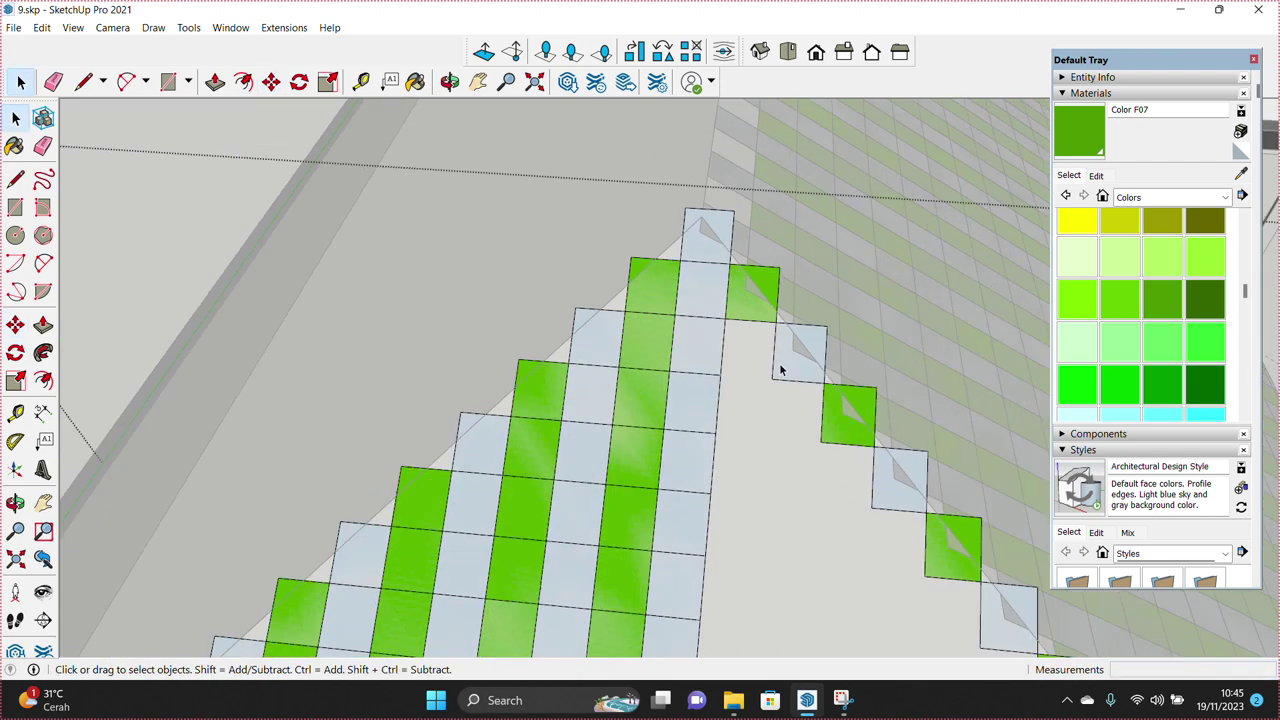
{"action": "scroll", "coordinate": [714, 366], "scroll_direction": "down", "scroll_amount": 5}
{"action": "middle_click_drag", "start_coordinate": [714, 366], "coordinate": [653, 236]}
Step: Copy the new diagonal of cells repeatedly to fill the triangle
{"action": "left_click_drag", "start_coordinate": [604, 196], "coordinate": [894, 526]}
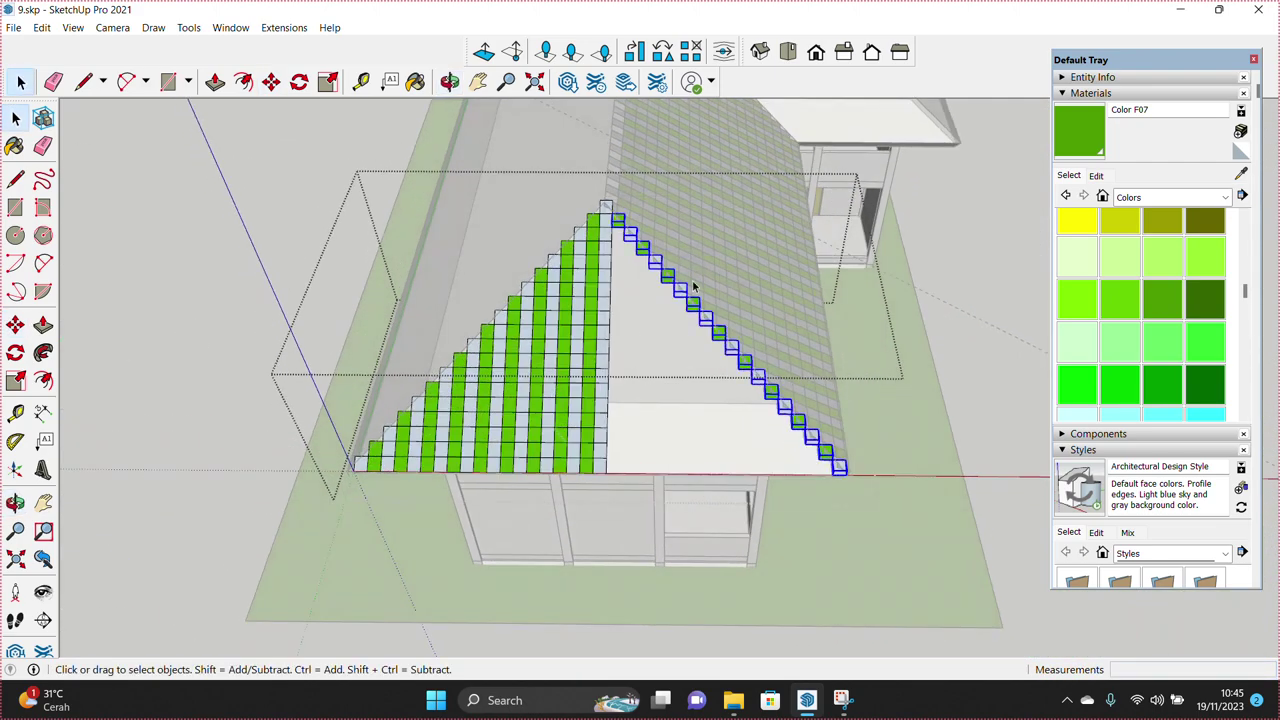
{"action": "scroll", "coordinate": [690, 330], "scroll_direction": "up", "scroll_amount": 5}
{"action": "key", "text": "m"}
{"action": "scroll", "coordinate": [640, 263], "scroll_direction": "up", "scroll_amount": 2}
{"action": "key", "text": "ctrl"}
{"action": "left_click", "coordinate": [633, 250]}
{"action": "scroll", "coordinate": [629, 328], "scroll_direction": "up", "scroll_amount": 1}
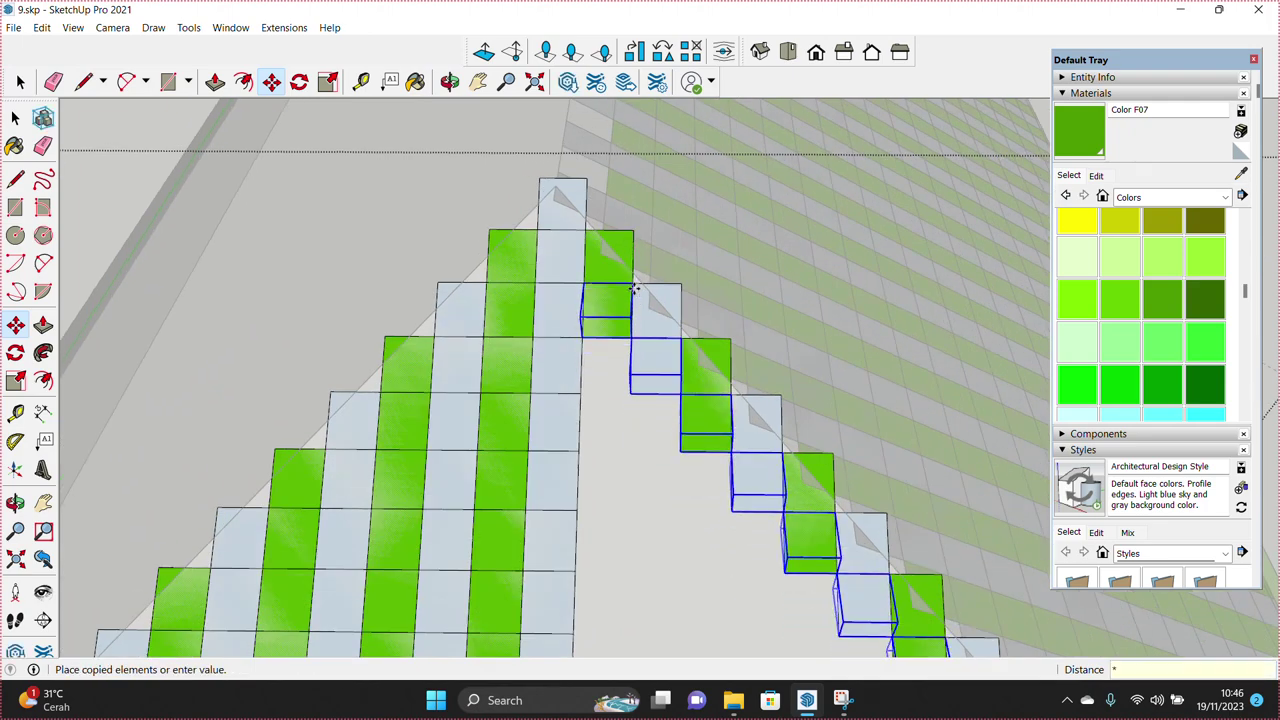
{"action": "key", "text": "Return"}
{"action": "key", "text": "space"}
{"action": "scroll", "coordinate": [633, 289], "scroll_direction": "down", "scroll_amount": 5}
{"action": "mouse_move", "coordinate": [700, 400]}
{"action": "middle_mouse_down"}
{"action": "mouse_move", "coordinate": [857, 662]}
{"action": "mouse_move", "coordinate": [786, 596]}
{"action": "middle_mouse_up"}
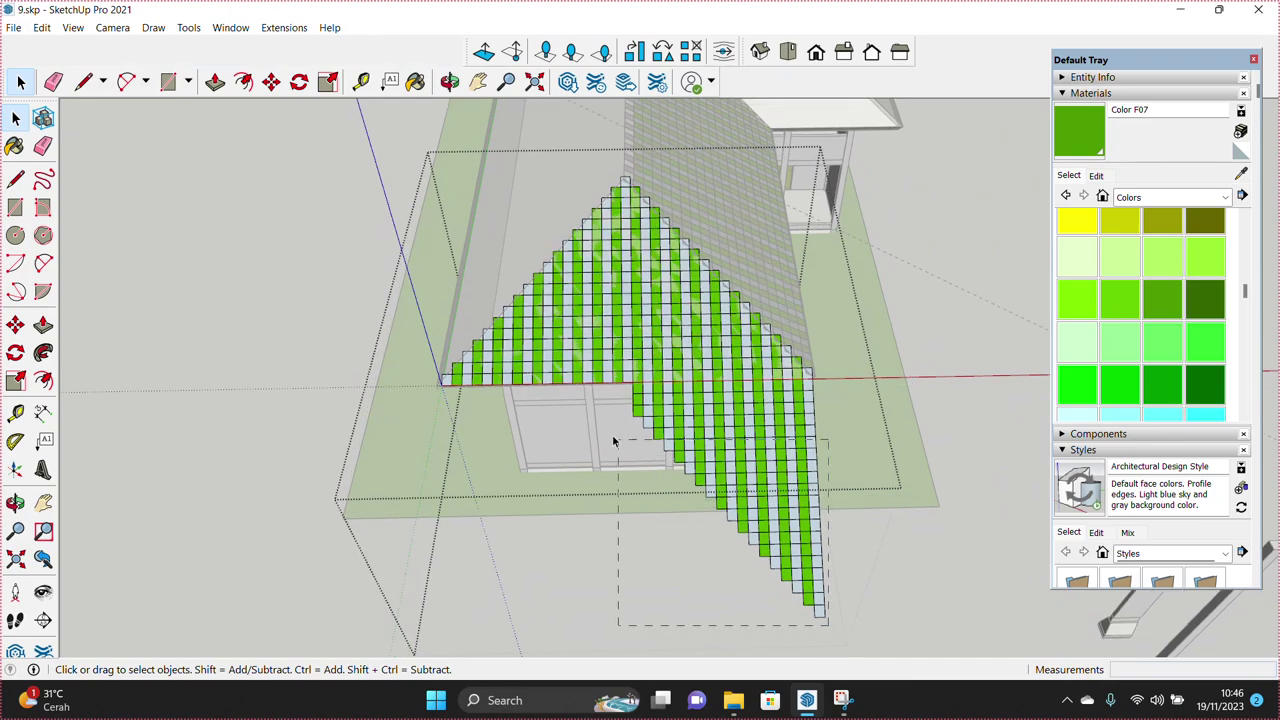
Step: Delete the cells hanging past the hip end's edge
{"action": "left_click_drag", "start_coordinate": [562, 398], "coordinate": [560, 390]}
{"action": "key", "text": "Delete"}
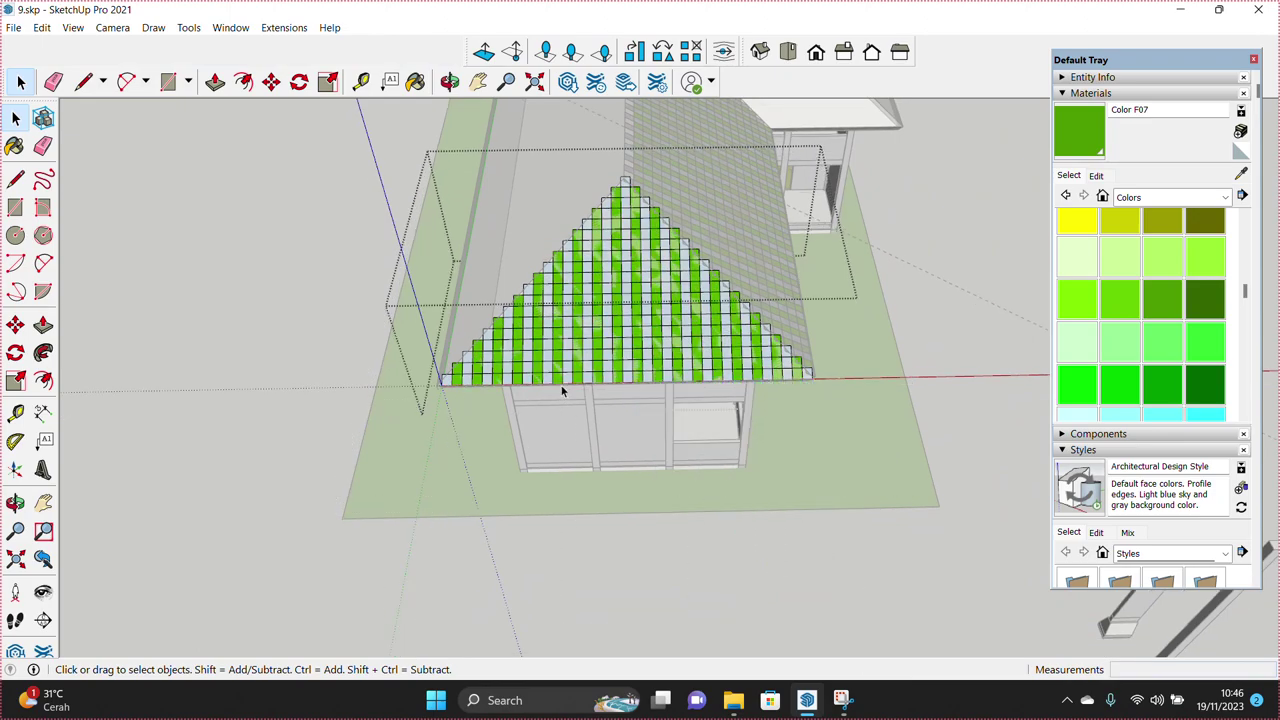
{"action": "middle_click_drag", "start_coordinate": [560, 389], "coordinate": [700, 458]}
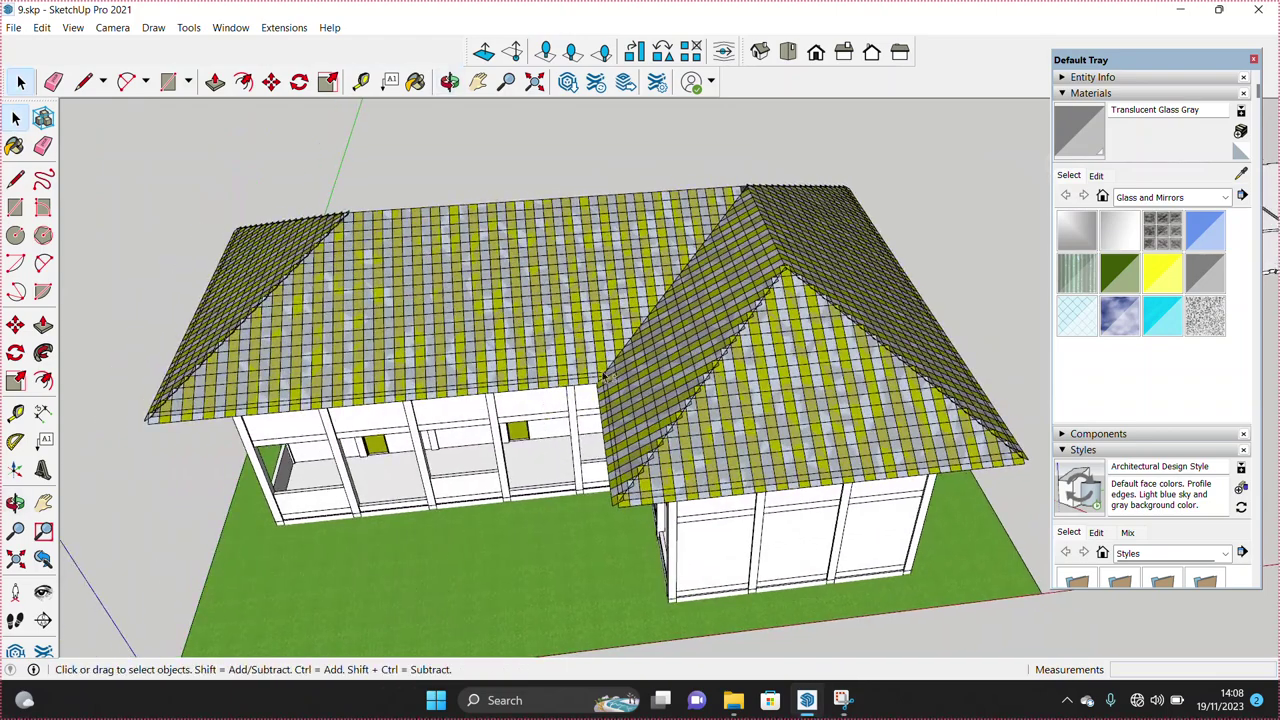
Step: Hide the left and right tiled roof groups
{"action": "left_click", "coordinate": [603, 376]}
{"action": "left_click", "coordinate": [660, 380], "text": "shift"}
{"action": "mouse_move", "coordinate": [660, 380]}
{"action": "middle_mouse_down"}
{"action": "mouse_move", "coordinate": [580, 340]}
{"action": "mouse_move", "coordinate": [560, 350]}
{"action": "middle_mouse_up"}
{"action": "scroll", "coordinate": [580, 338], "scroll_direction": "up", "scroll_amount": 3}
{"action": "scroll", "coordinate": [540, 360], "scroll_direction": "down", "scroll_amount": 2}
{"action": "right_click", "coordinate": [534, 368]}
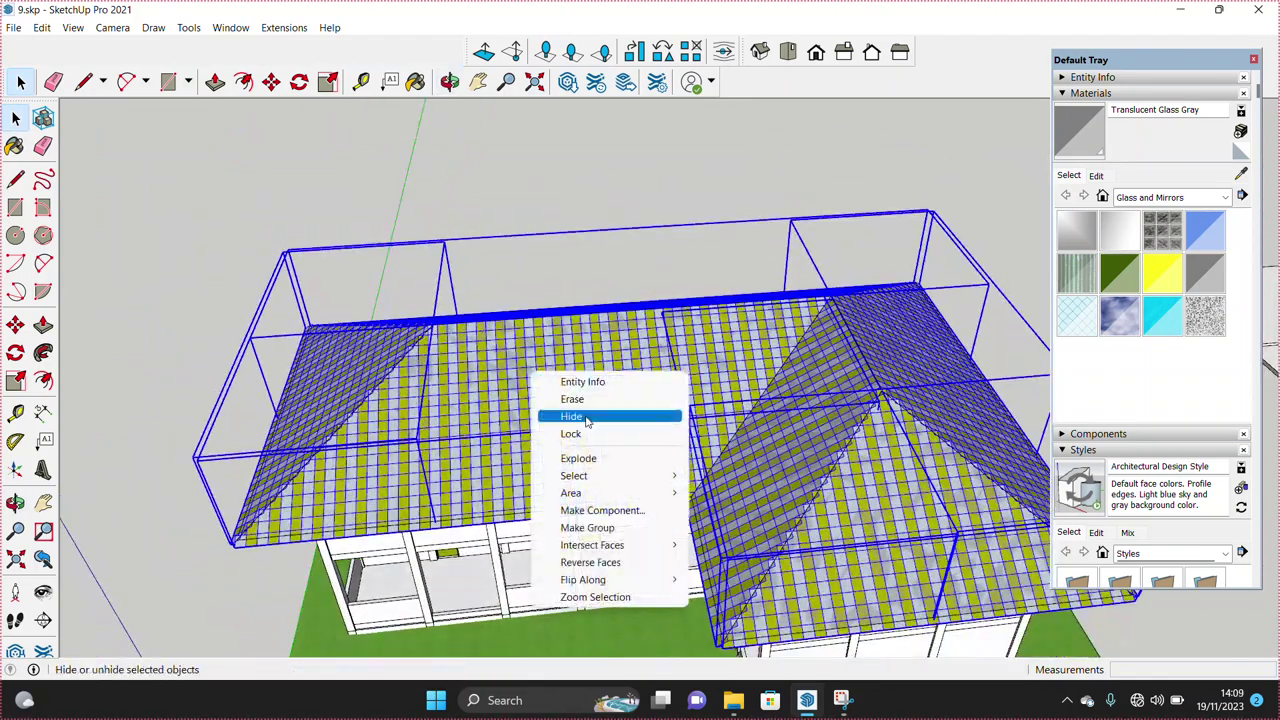
{"action": "left_click", "coordinate": [540, 412]}
Step: Explode the grey roof group and delete its selected face
{"action": "right_click", "coordinate": [511, 387]}
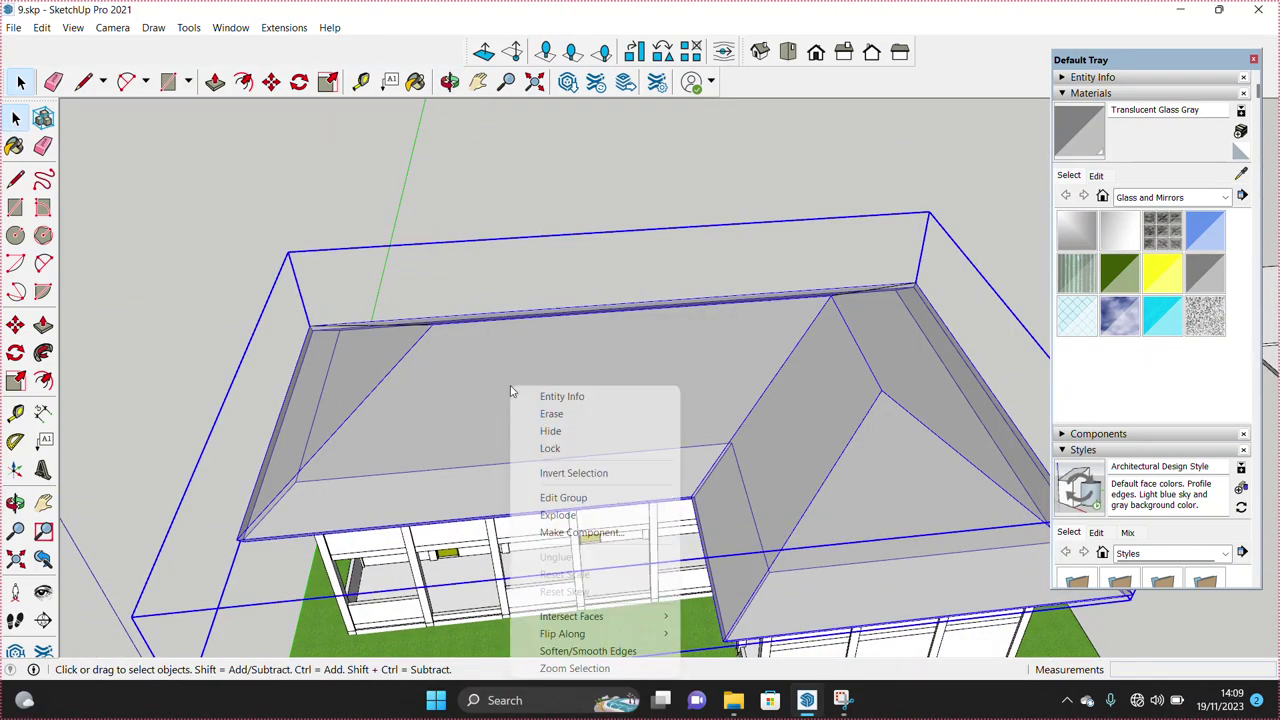
{"action": "left_click", "coordinate": [583, 517]}
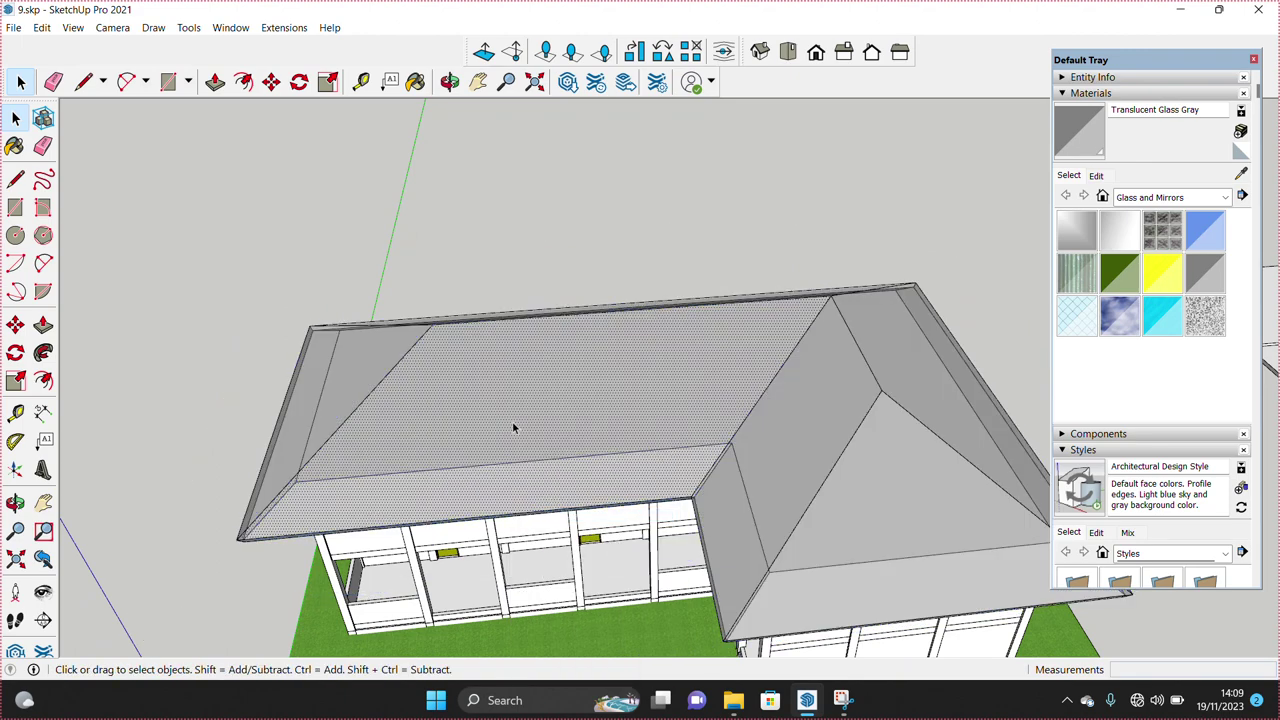
{"action": "key", "text": "Delete"}
{"action": "middle_click_drag", "start_coordinate": [512, 421], "coordinate": [494, 448]}
{"action": "mouse_move", "coordinate": [402, 427]}
{"action": "middle_mouse_down"}
{"action": "mouse_move", "coordinate": [531, 367]}
{"action": "mouse_move", "coordinate": [857, 294]}
{"action": "middle_mouse_up"}
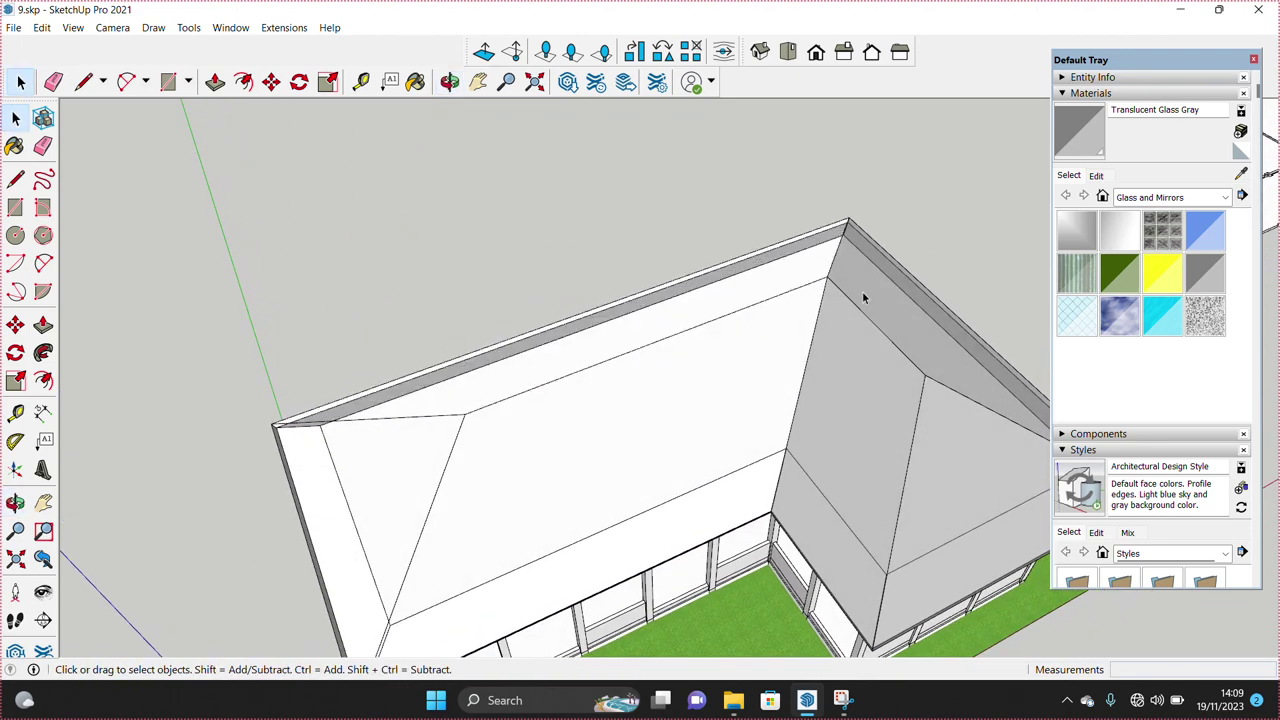
{"action": "mouse_move", "coordinate": [923, 451]}
{"action": "middle_mouse_down"}
{"action": "mouse_move", "coordinate": [748, 263]}
{"action": "mouse_move", "coordinate": [707, 188]}
{"action": "middle_mouse_up"}
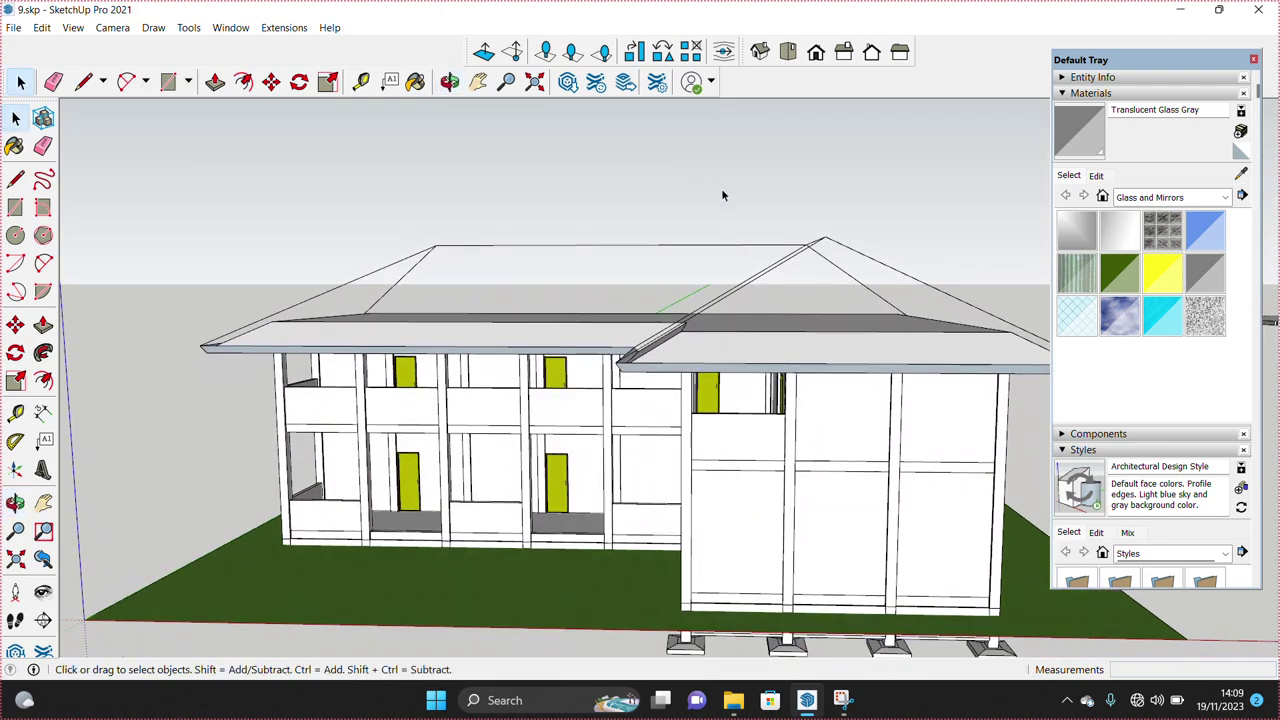
{"action": "middle_click_drag", "start_coordinate": [440, 243], "coordinate": [503, 335]}
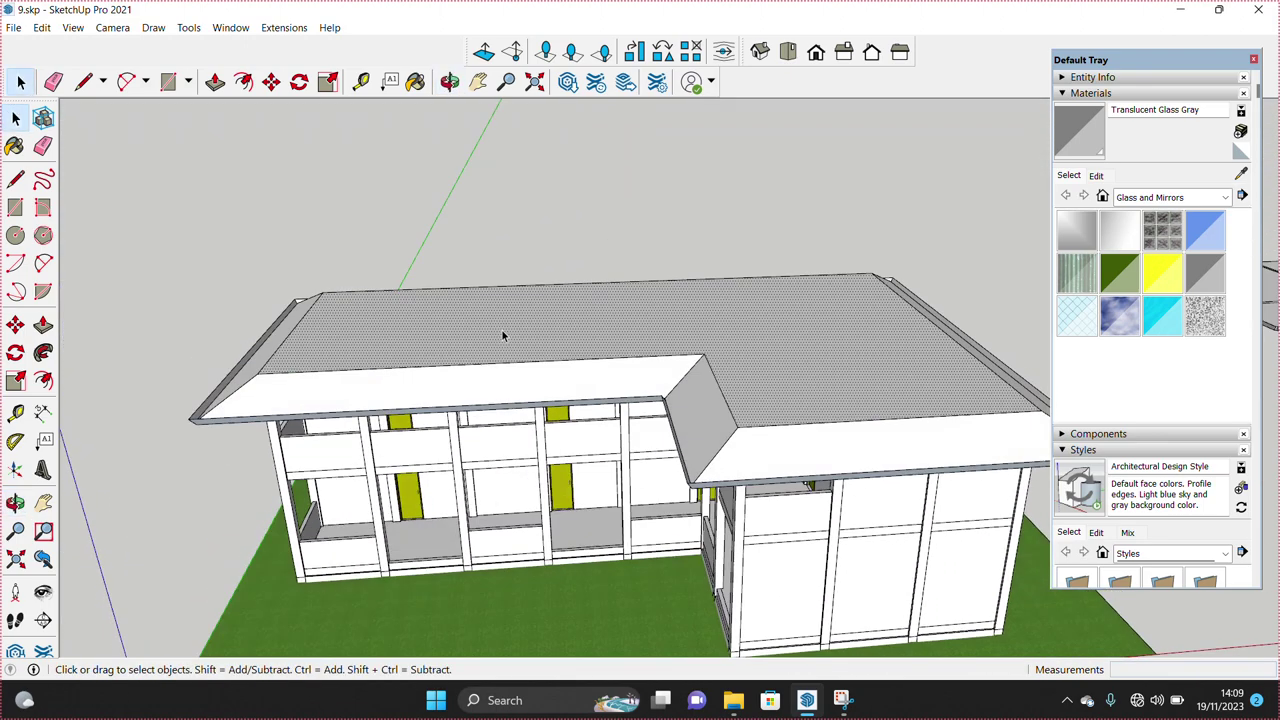
Step: Unhide all geometry with Edit > Unhide > All to restore the tiled roof
{"action": "left_click", "coordinate": [42, 27]}
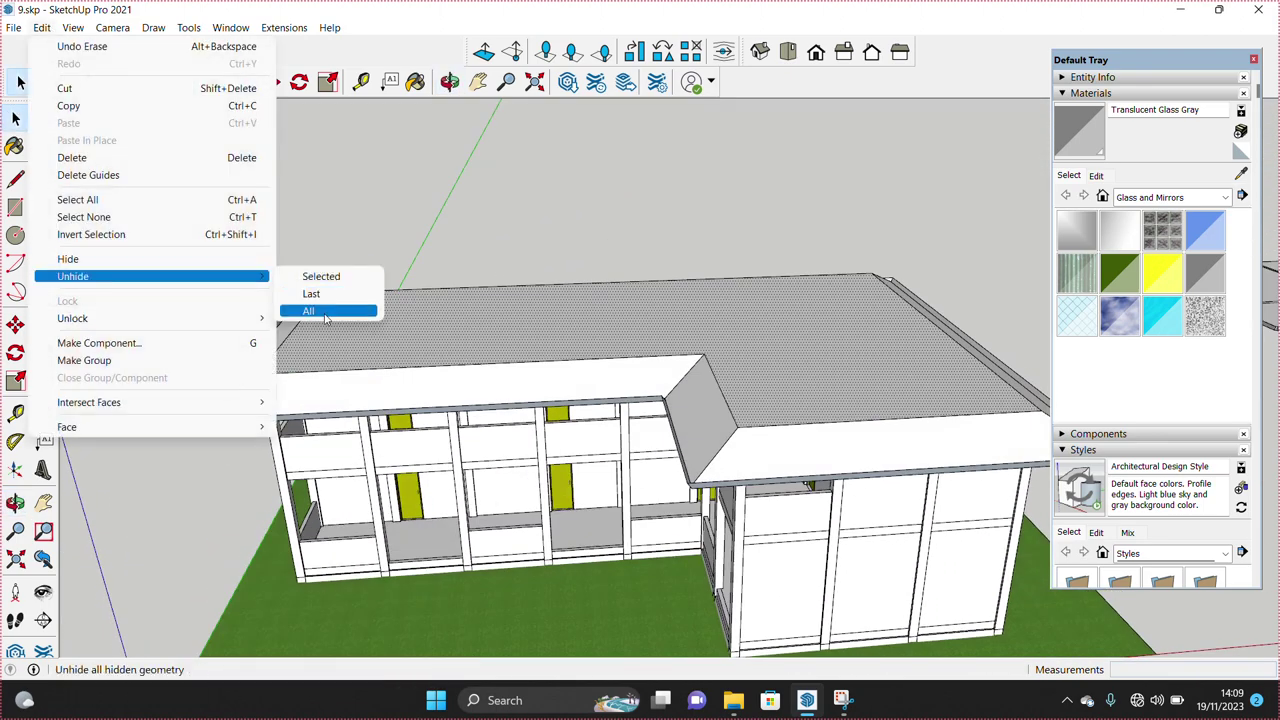
{"action": "left_click", "coordinate": [322, 308]}
{"action": "middle_click_drag", "start_coordinate": [818, 335], "coordinate": [486, 378]}
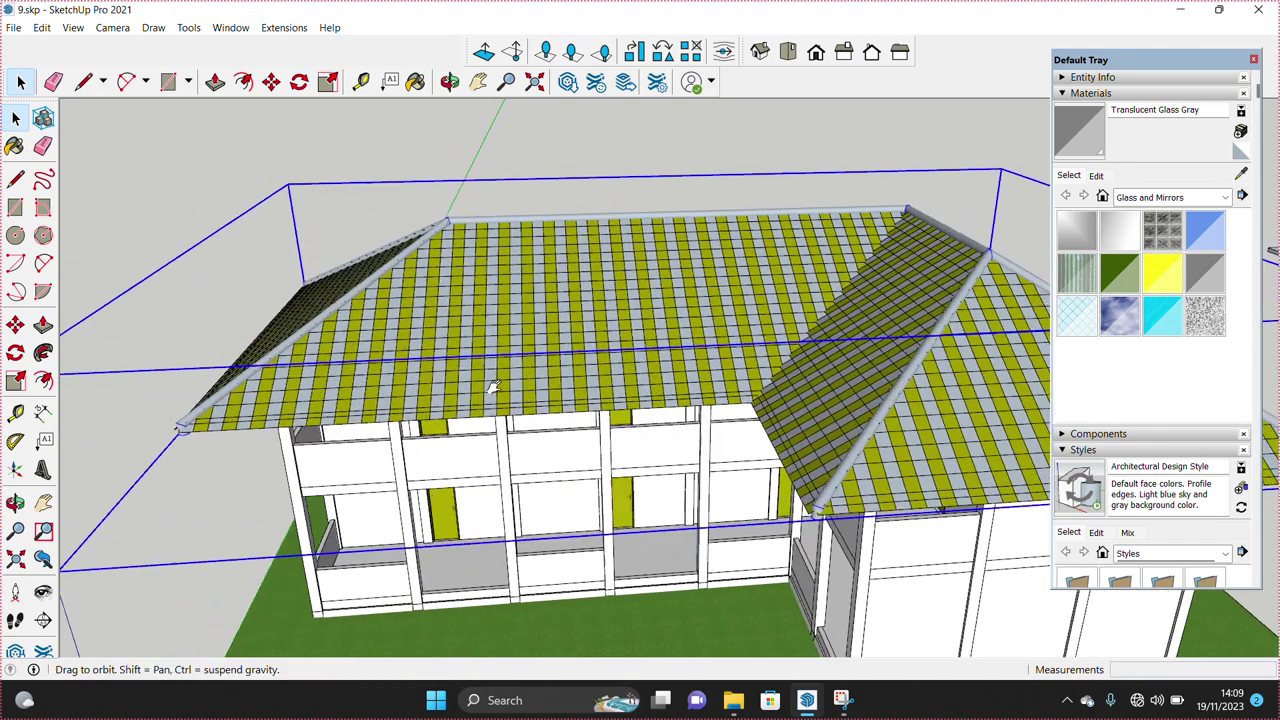
{"action": "scroll", "coordinate": [345, 405], "scroll_direction": "up", "scroll_amount": 3}
{"action": "scroll", "coordinate": [345, 405], "scroll_direction": "up", "scroll_amount": 2}
{"action": "scroll", "coordinate": [371, 420], "scroll_direction": "up", "scroll_amount": 2}
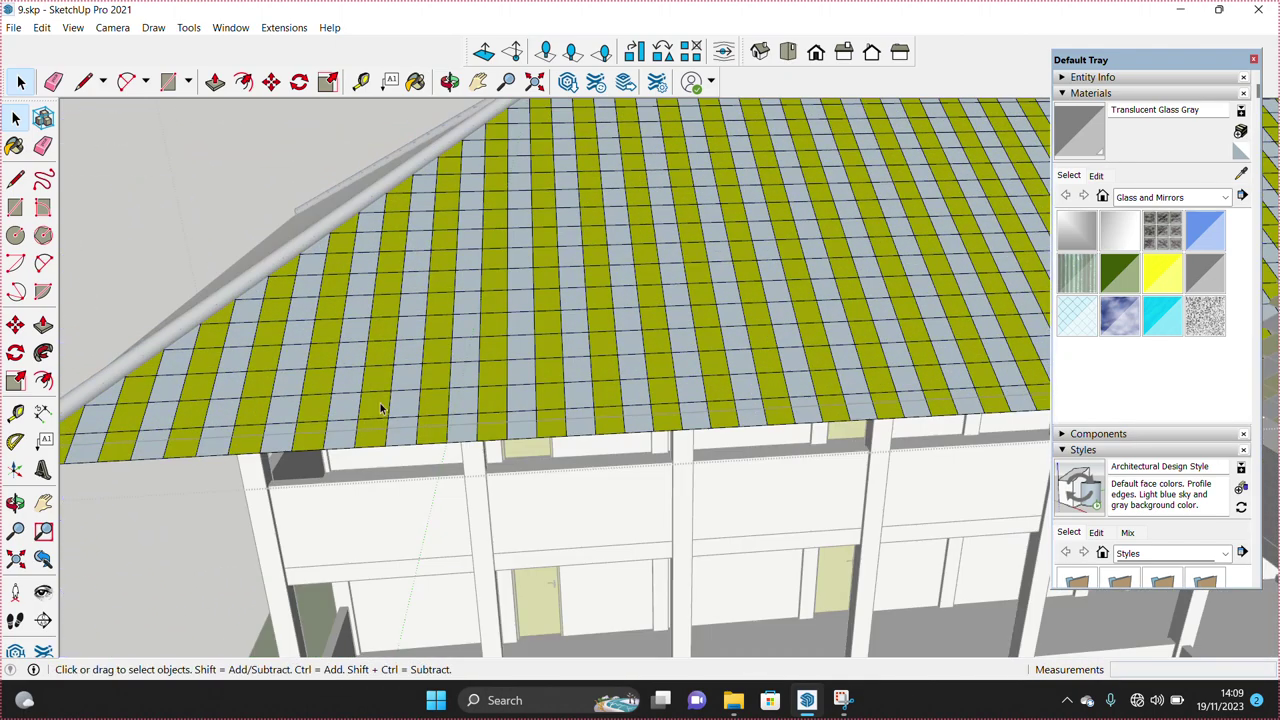
{"action": "scroll", "coordinate": [380, 405], "scroll_direction": "up", "scroll_amount": 2}
{"action": "scroll", "coordinate": [407, 410], "scroll_direction": "down", "scroll_amount": 2}
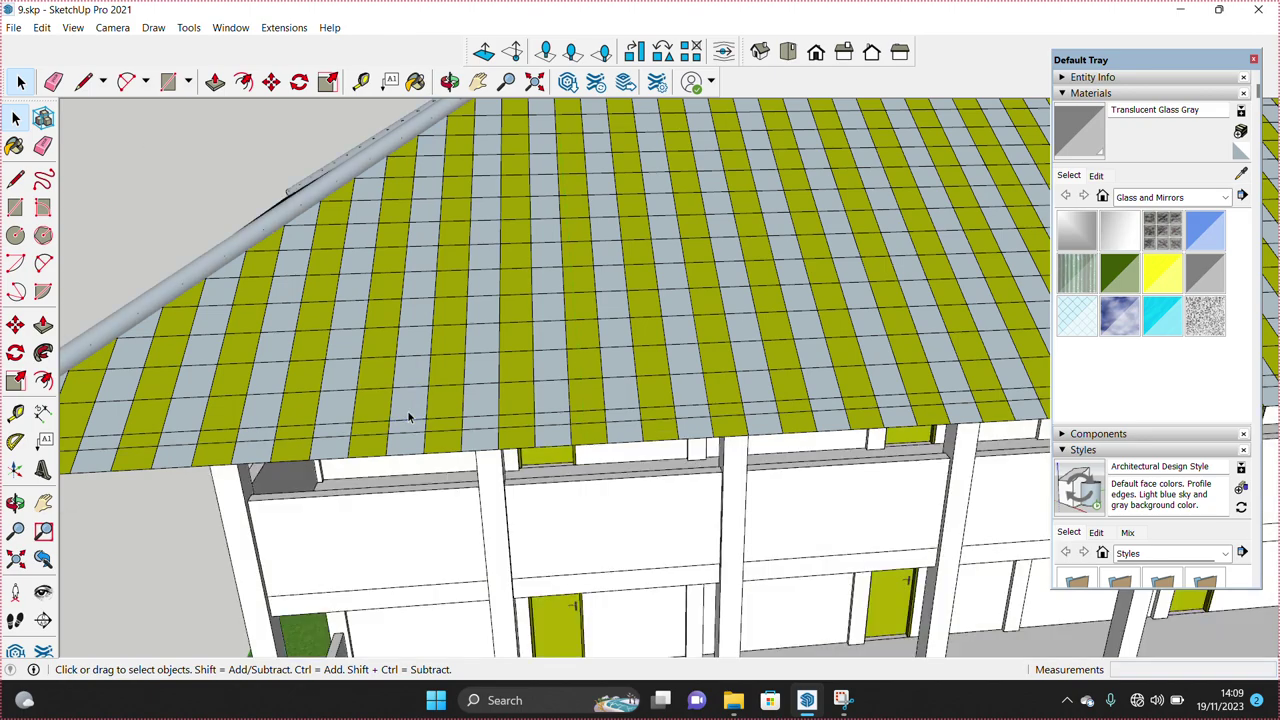
{"action": "scroll", "coordinate": [390, 420], "scroll_direction": "down", "scroll_amount": 3}
{"action": "scroll", "coordinate": [347, 432], "scroll_direction": "up", "scroll_amount": 2}
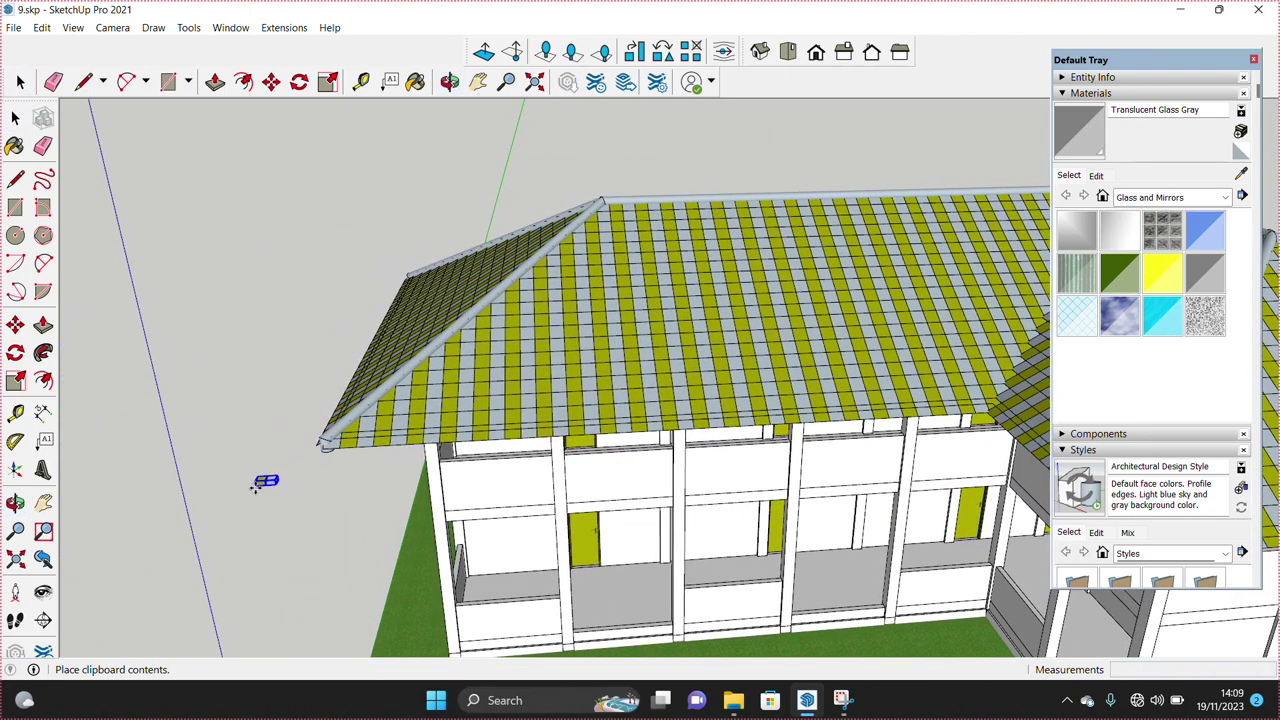
Step: Inside the sample group, copy the sloped face 5 units below itself
{"action": "key", "text": "space"}
{"action": "mouse_move", "coordinate": [210, 505]}
{"action": "middle_mouse_down"}
{"action": "mouse_move", "coordinate": [405, 439]}
{"action": "mouse_move", "coordinate": [451, 443]}
{"action": "mouse_move", "coordinate": [424, 418]}
{"action": "middle_mouse_up"}
{"action": "scroll", "coordinate": [415, 435], "scroll_direction": "up", "scroll_amount": 4}
{"action": "double_click", "coordinate": [451, 443]}
{"action": "left_click", "coordinate": [424, 418]}
{"action": "scroll", "coordinate": [424, 418], "scroll_direction": "up", "scroll_amount": 5}
{"action": "key", "text": "m"}
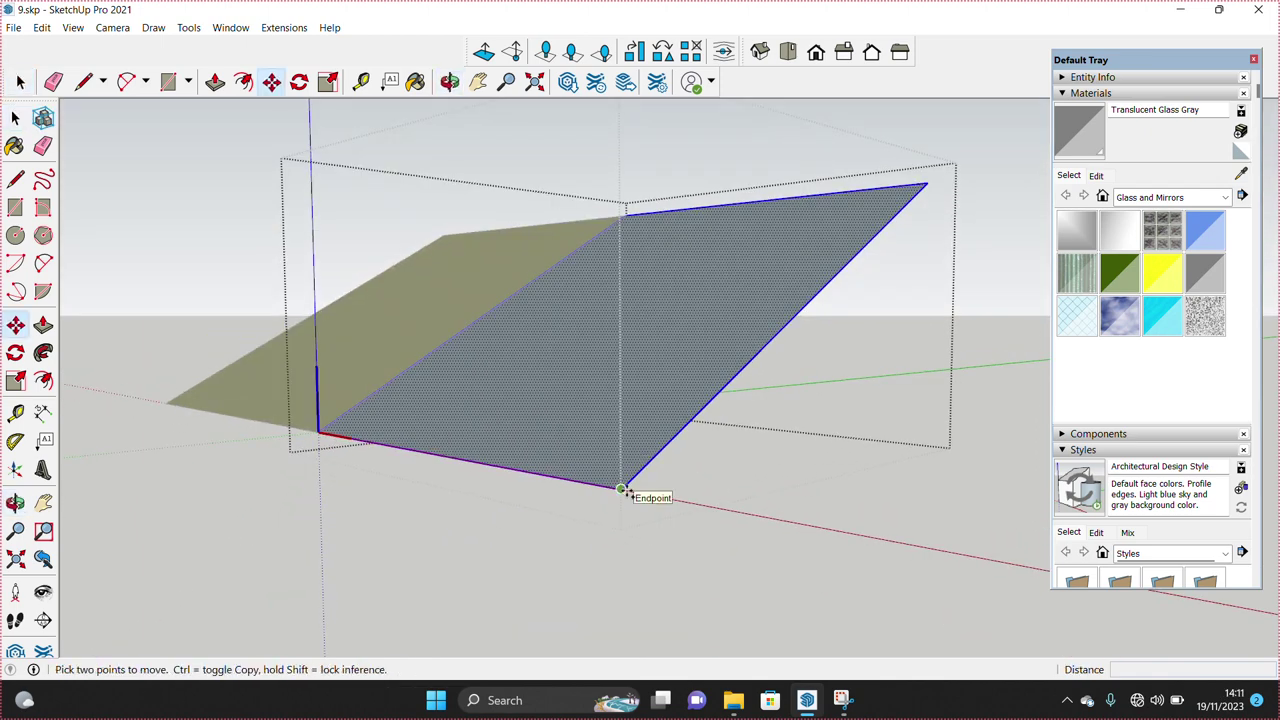
{"action": "key", "text": "ctrl"}
{"action": "left_click", "coordinate": [622, 490]}
{"action": "scroll", "coordinate": [634, 598], "scroll_direction": "up", "scroll_amount": 1}
{"action": "type", "text": "5"}
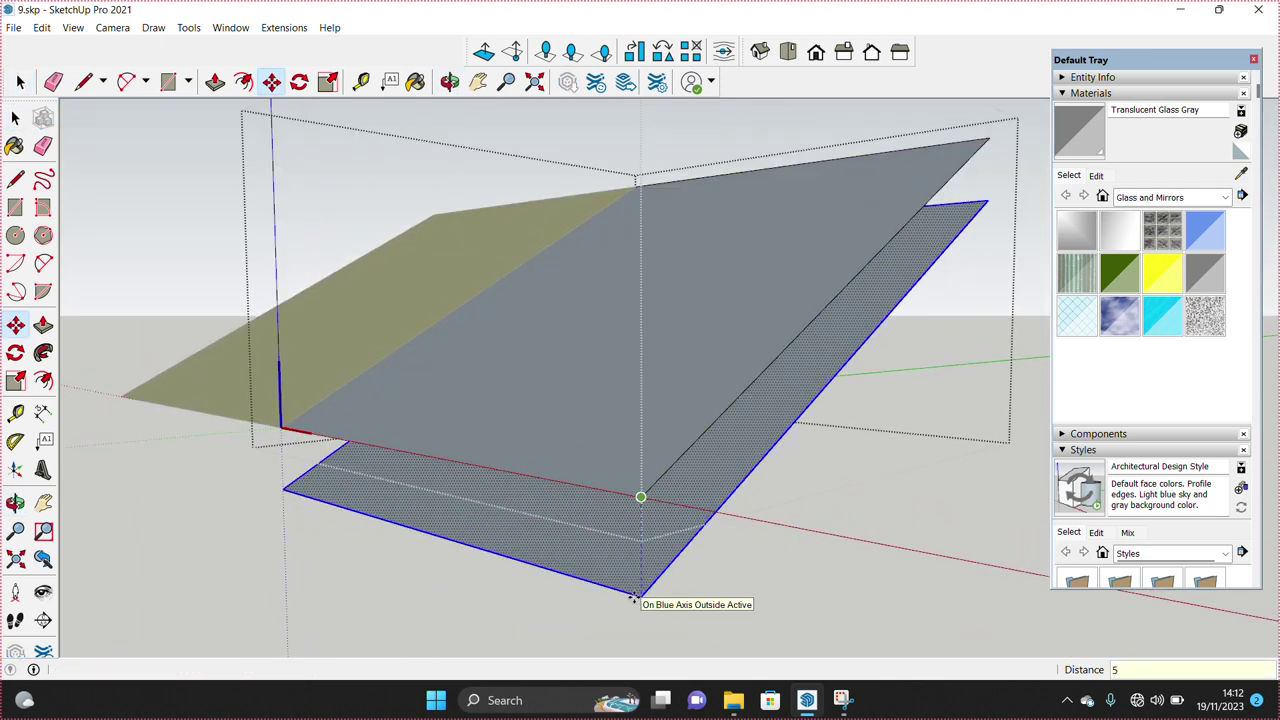
{"action": "key", "text": "Return"}
{"action": "key", "text": "space"}
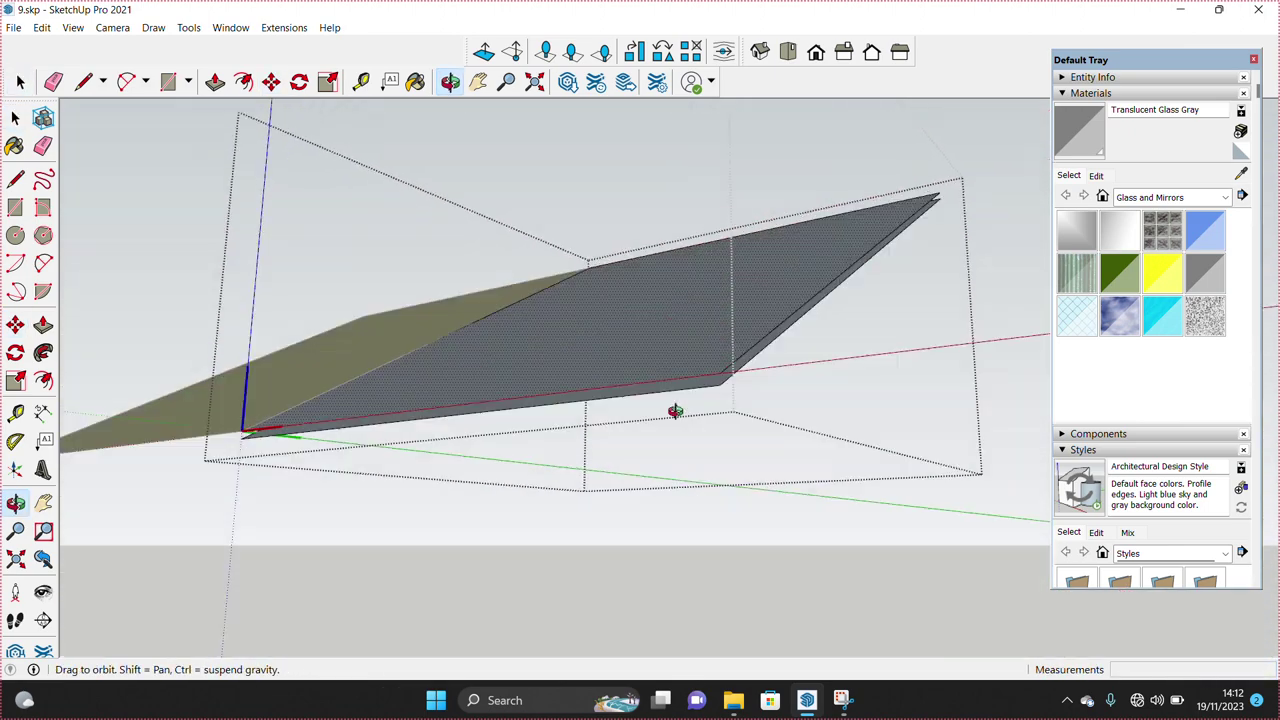
Step: Push/Pull the copied face into a box
{"action": "middle_click_drag", "start_coordinate": [634, 489], "coordinate": [643, 466]}
{"action": "left_click_drag", "start_coordinate": [670, 505], "coordinate": [614, 374]}
{"action": "key", "text": "space"}
{"action": "scroll", "coordinate": [516, 410], "scroll_direction": "up", "scroll_amount": 3}
{"action": "middle_click_drag", "start_coordinate": [621, 428], "coordinate": [520, 374]}
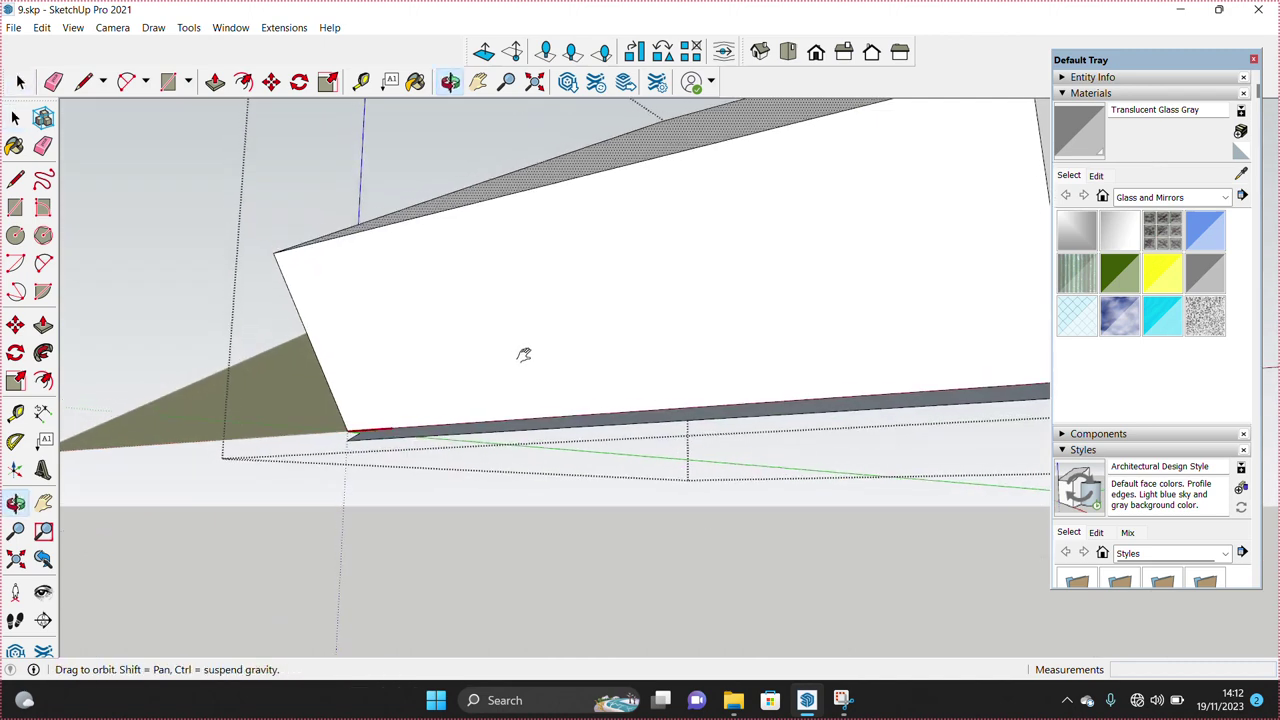
Step: Draw a 2-Point Arc across the box's front face as the tile profile
{"action": "key", "text": "a"}
{"action": "left_click", "coordinate": [352, 437]}
{"action": "scroll", "coordinate": [378, 436], "scroll_direction": "down", "scroll_amount": 2}
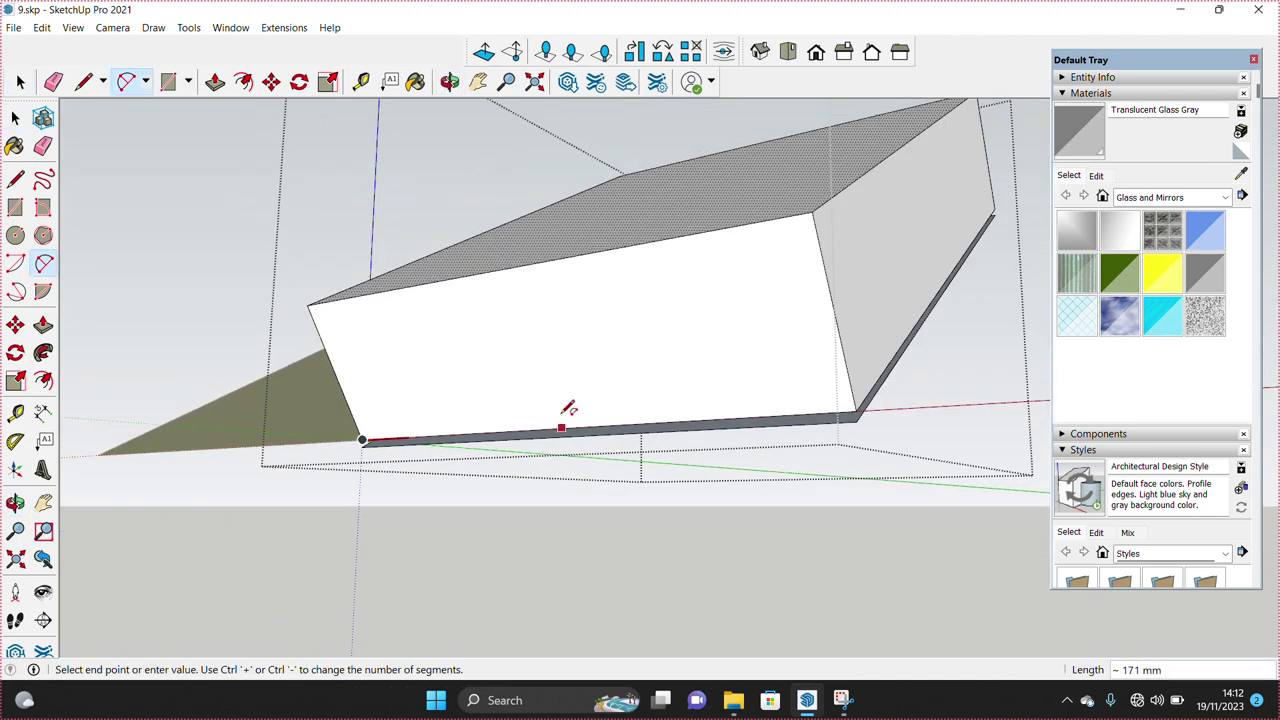
{"action": "left_click", "coordinate": [511, 343]}
{"action": "key", "text": "space"}
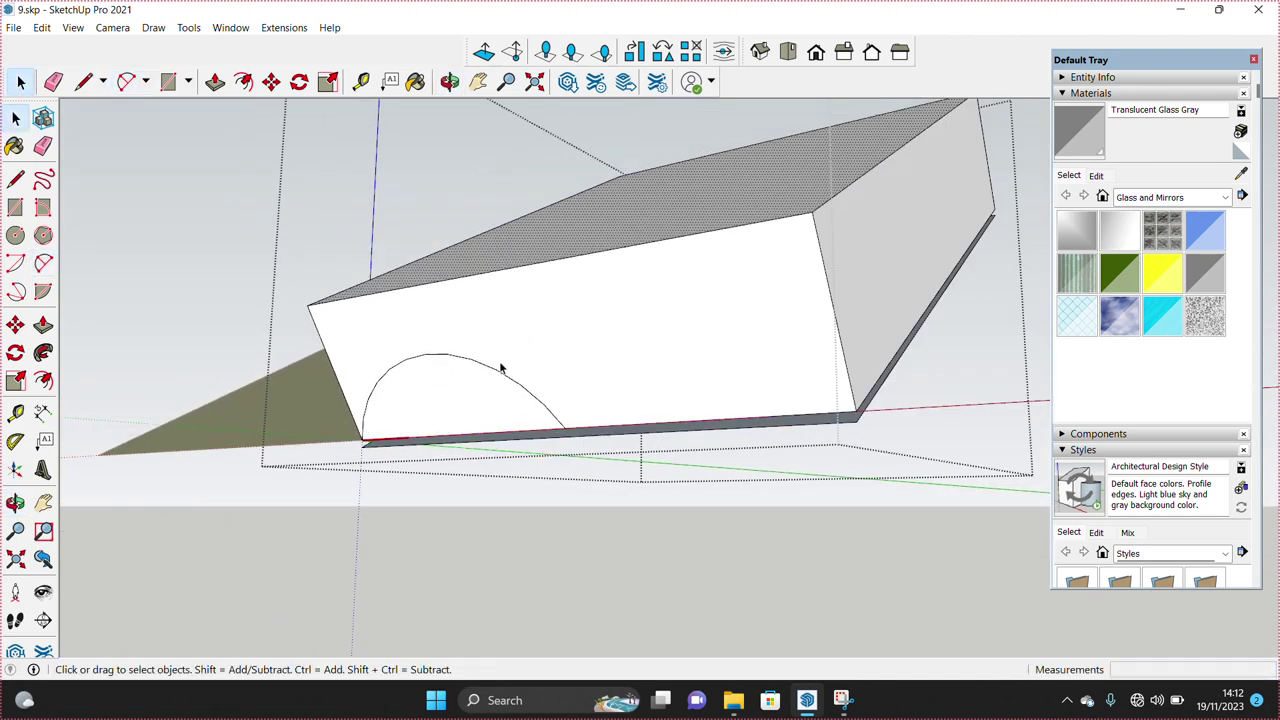
Step: Erase the extra top edges and the white face inside the arc
{"action": "middle_click_drag", "start_coordinate": [503, 357], "coordinate": [790, 440]}
{"action": "left_click_drag", "start_coordinate": [577, 428], "coordinate": [545, 416]}
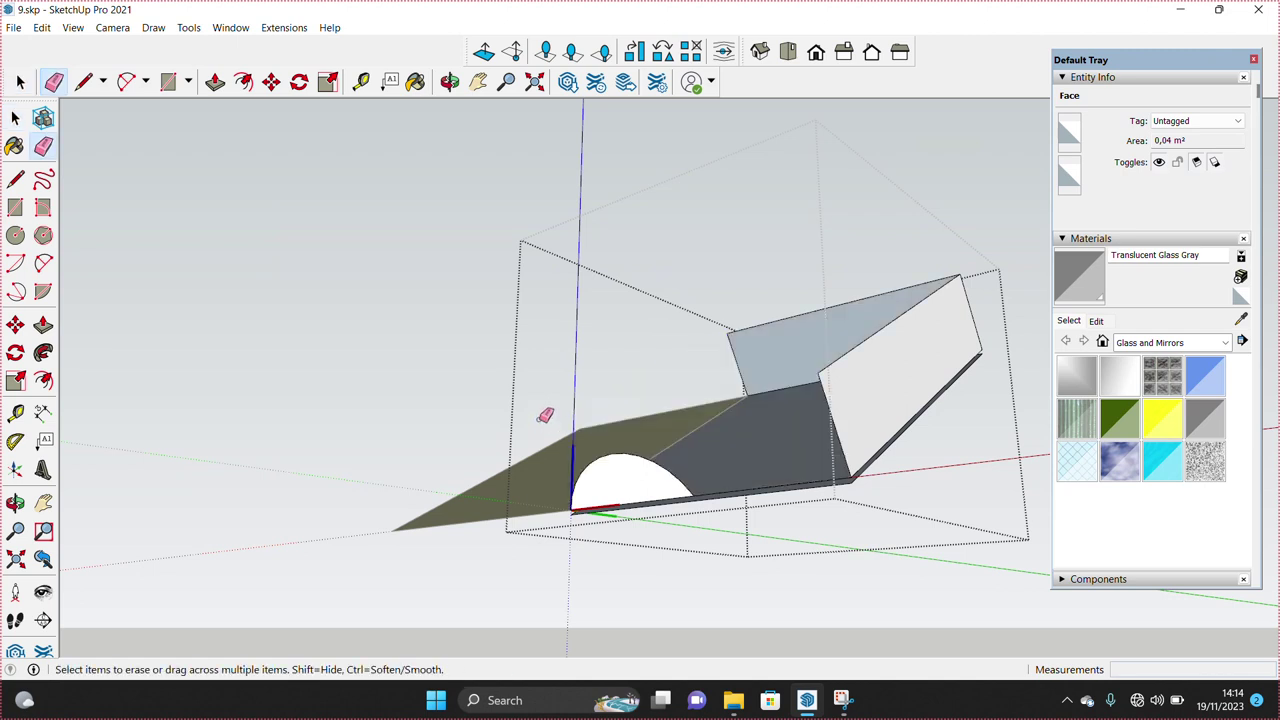
{"action": "left_click", "coordinate": [740, 328]}
{"action": "mouse_move", "coordinate": [763, 360]}
{"action": "middle_mouse_down"}
{"action": "mouse_move", "coordinate": [791, 414]}
{"action": "mouse_move", "coordinate": [731, 394]}
{"action": "mouse_move", "coordinate": [807, 406]}
{"action": "middle_mouse_up"}
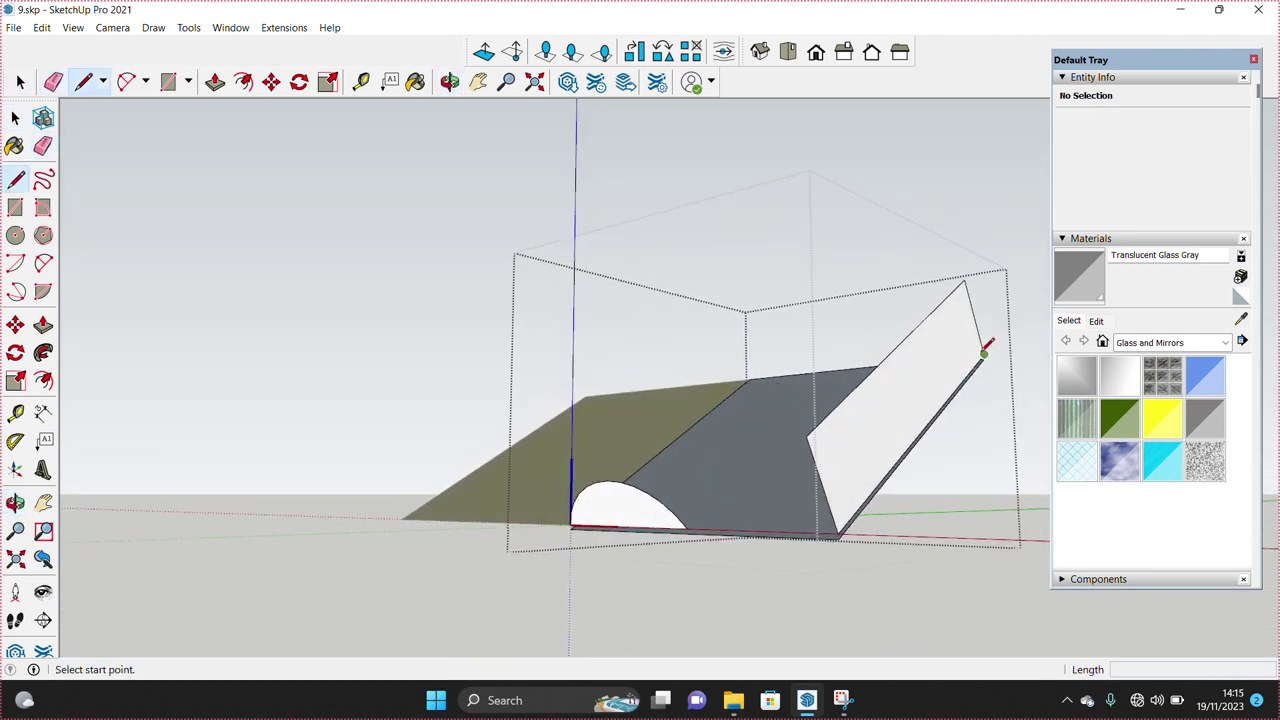
{"action": "key", "text": "space"}
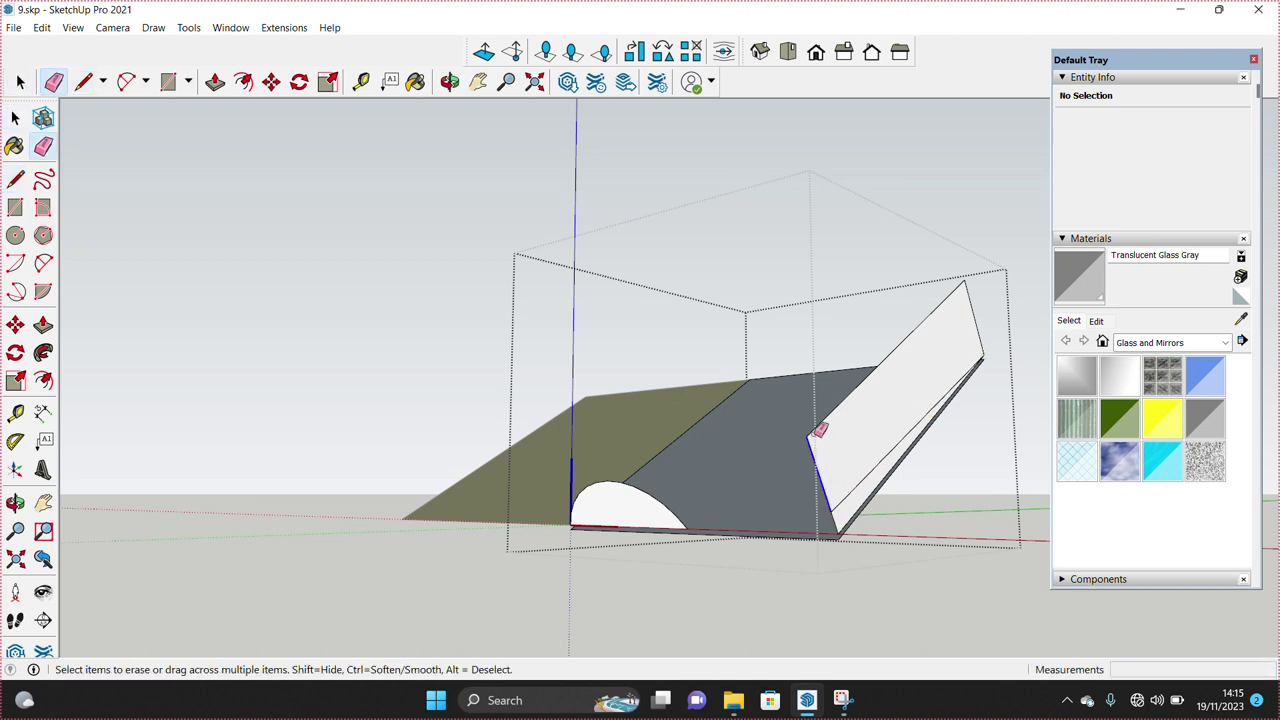
{"action": "left_click", "coordinate": [814, 438]}
{"action": "mouse_move", "coordinate": [975, 318]}
{"action": "middle_mouse_down"}
{"action": "mouse_move", "coordinate": [929, 463]}
{"action": "mouse_move", "coordinate": [862, 360]}
{"action": "middle_mouse_up"}
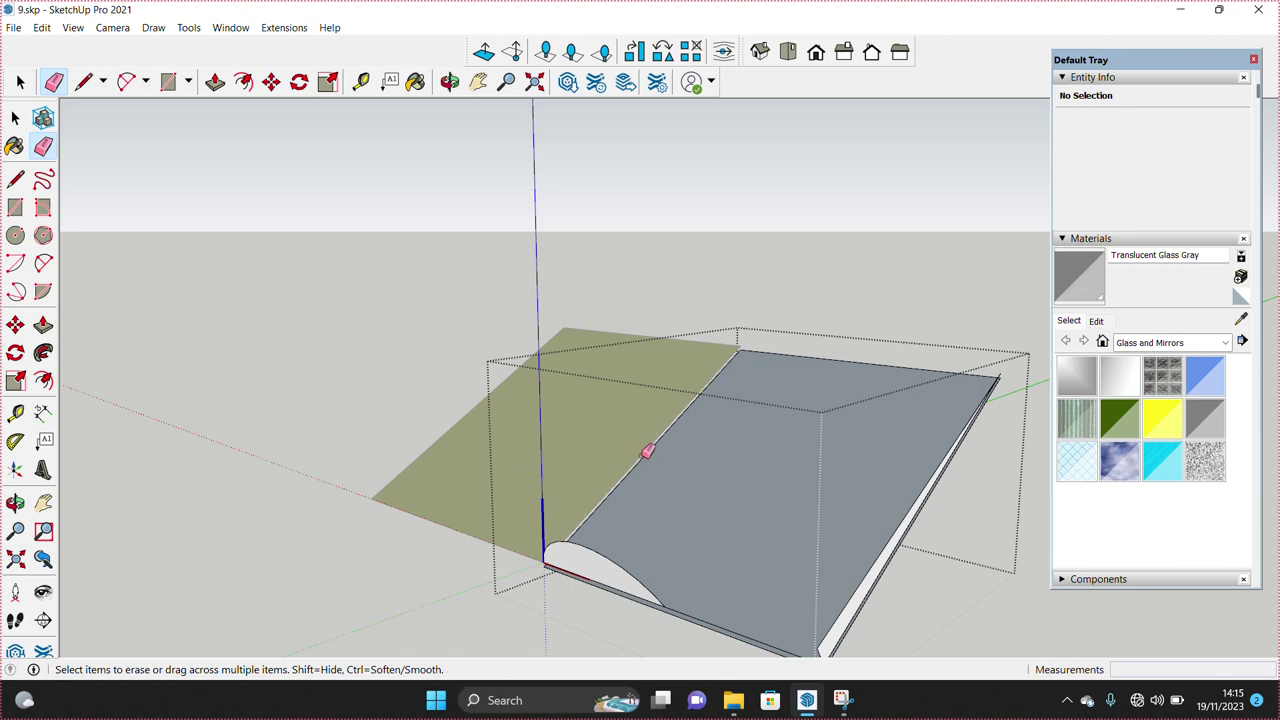
{"action": "middle_click_drag", "start_coordinate": [717, 516], "coordinate": [674, 446]}
{"action": "key", "text": "e"}
{"action": "left_click", "coordinate": [674, 436]}
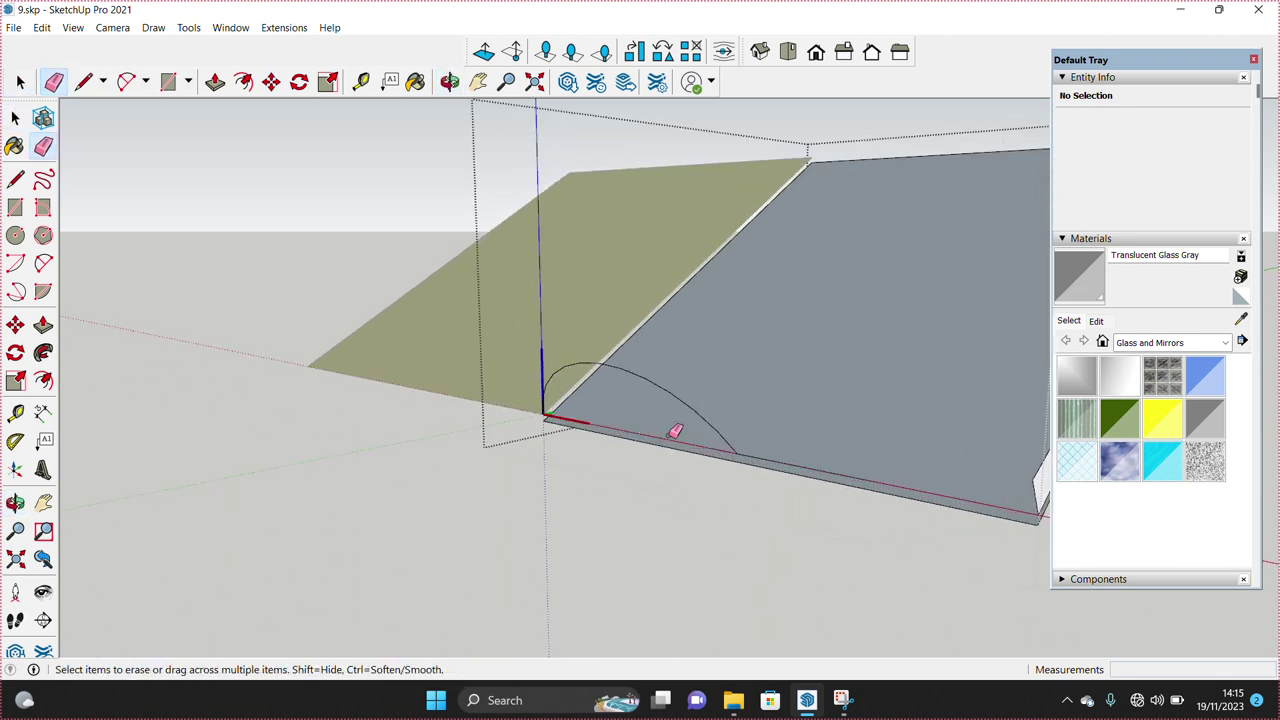
{"action": "key", "text": "space"}
{"action": "mouse_move", "coordinate": [714, 440]}
{"action": "middle_mouse_down"}
{"action": "mouse_move", "coordinate": [886, 351]}
{"action": "mouse_move", "coordinate": [282, 450]}
{"action": "middle_mouse_up"}
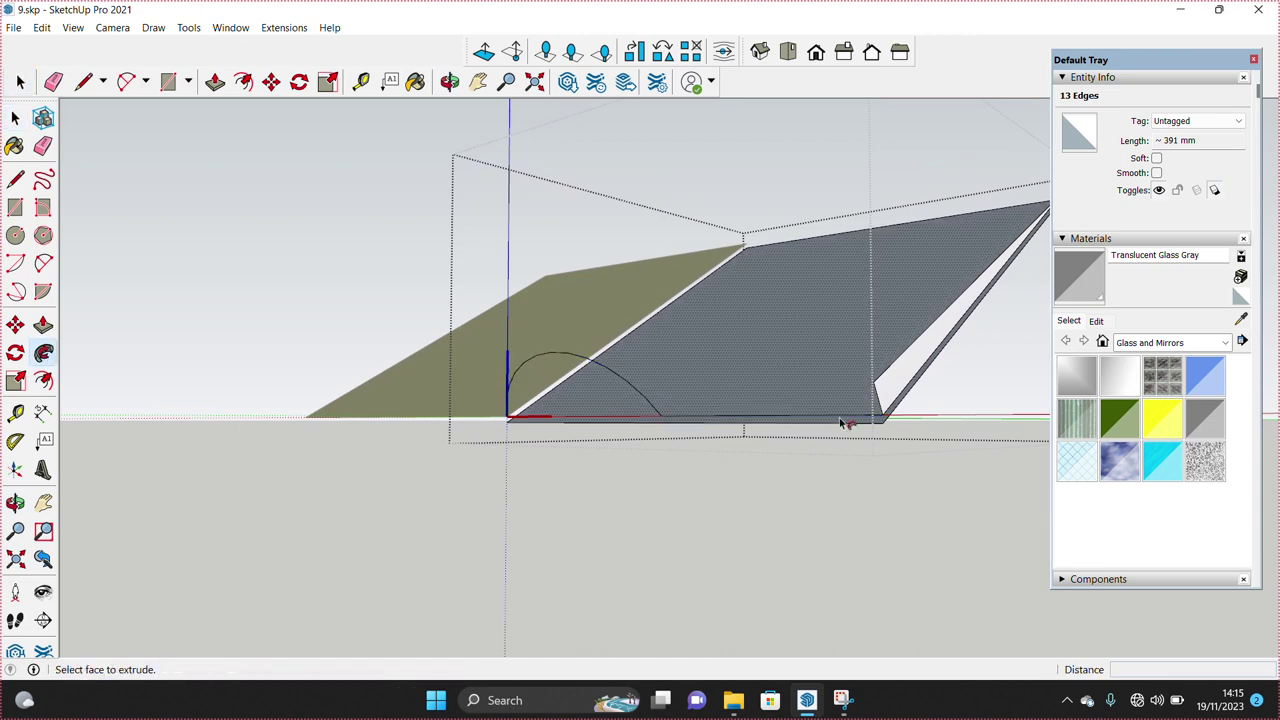
Step: Sweep the arc profile along the edges with Follow Me and hide the bottom slab faces
{"action": "left_click", "coordinate": [893, 391]}
{"action": "left_click", "coordinate": [828, 394]}
{"action": "double_click", "coordinate": [586, 414]}
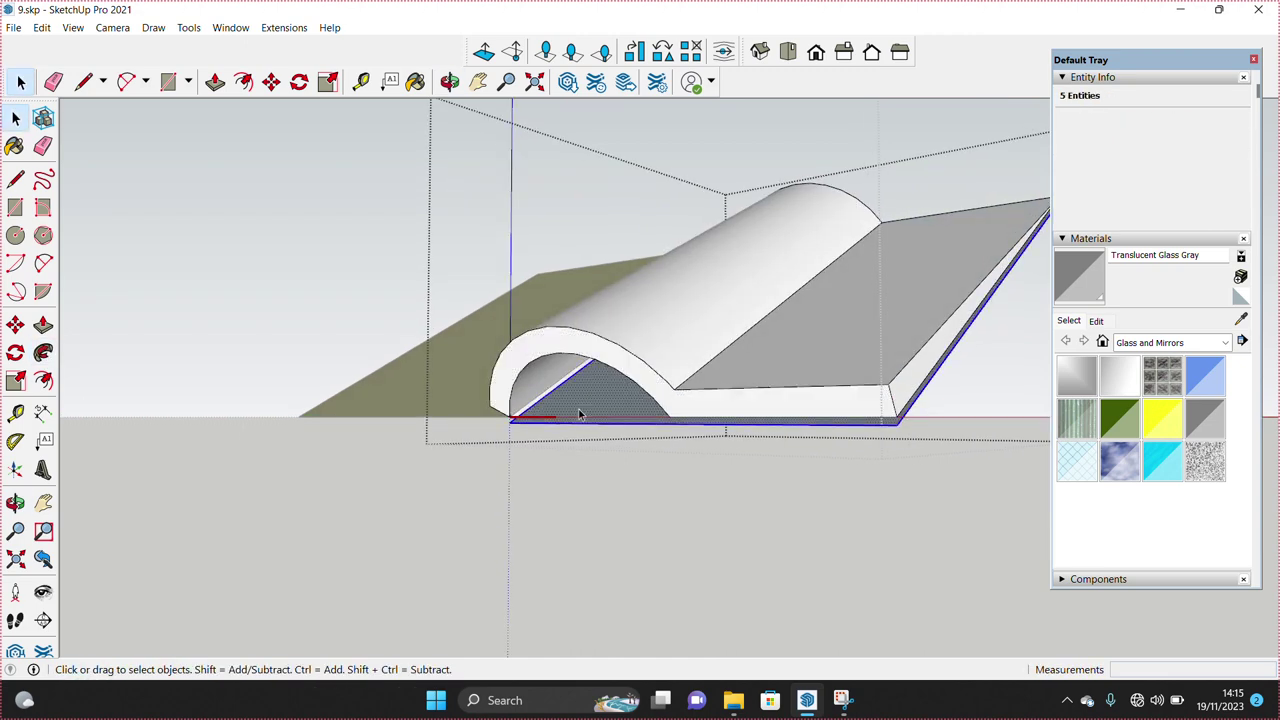
{"action": "right_click", "coordinate": [586, 414]}
{"action": "left_click", "coordinate": [622, 451]}
Step: Select the curved half-pipe surface and inspect it from both sides
{"action": "mouse_move", "coordinate": [810, 397]}
{"action": "middle_mouse_down"}
{"action": "mouse_move", "coordinate": [335, 408]}
{"action": "mouse_move", "coordinate": [514, 397]}
{"action": "mouse_move", "coordinate": [438, 389]}
{"action": "middle_mouse_up"}
{"action": "key", "text": "e"}
{"action": "middle_click_drag", "start_coordinate": [531, 366], "coordinate": [604, 366]}
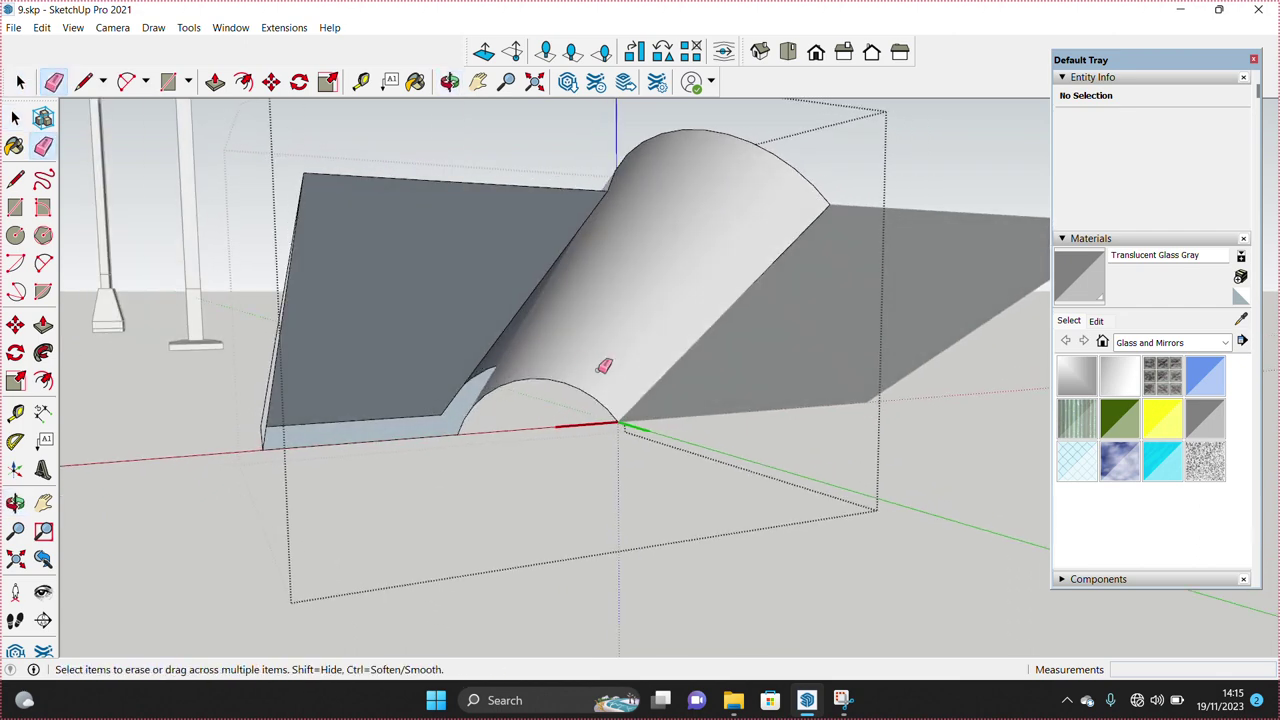
{"action": "key", "text": "space"}
{"action": "left_click", "coordinate": [639, 356]}
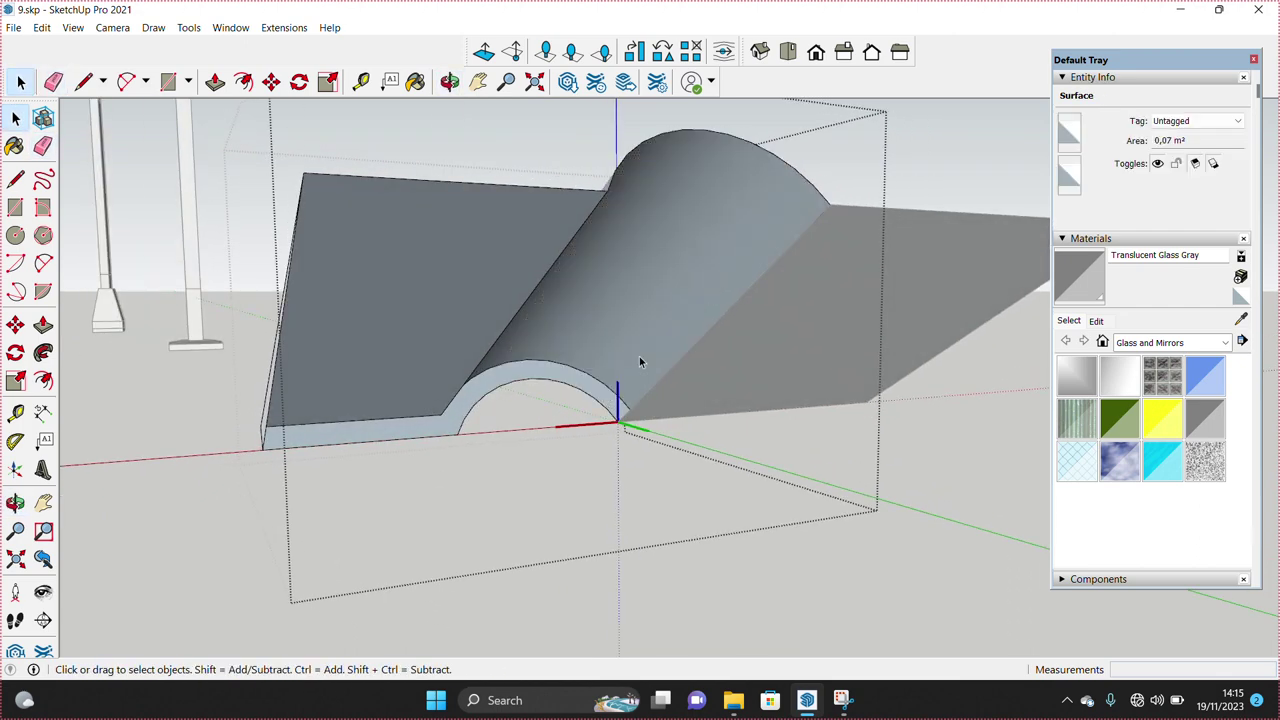
{"action": "mouse_move", "coordinate": [610, 366]}
{"action": "middle_mouse_down"}
{"action": "mouse_move", "coordinate": [1023, 366]}
{"action": "mouse_move", "coordinate": [801, 454]}
{"action": "mouse_move", "coordinate": [752, 420]}
{"action": "middle_mouse_up"}
Step: Unhide all hidden faces with Edit > Unhide > All and select the sloped base face
{"action": "left_click", "coordinate": [41, 27]}
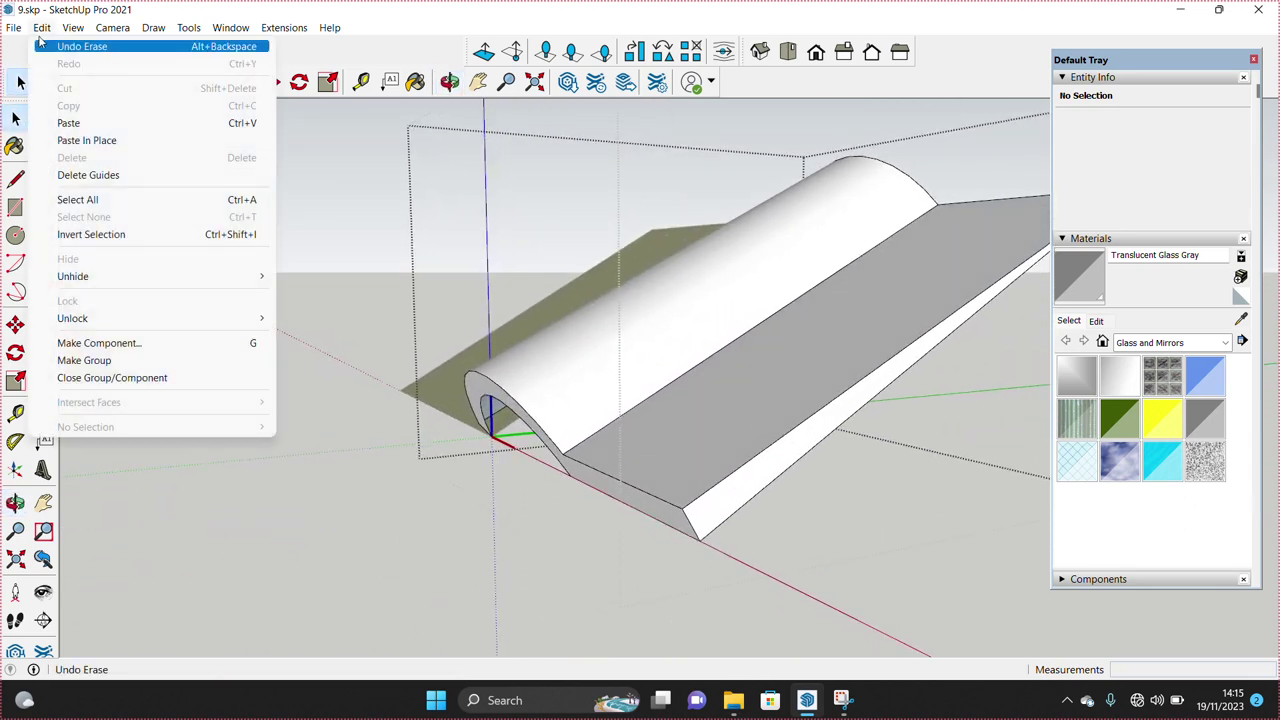
{"action": "mouse_move", "coordinate": [73, 276]}
{"action": "left_click", "coordinate": [311, 311]}
{"action": "mouse_move", "coordinate": [471, 466]}
{"action": "middle_mouse_down"}
{"action": "mouse_move", "coordinate": [206, 446]}
{"action": "mouse_move", "coordinate": [560, 277]}
{"action": "mouse_move", "coordinate": [520, 251]}
{"action": "mouse_move", "coordinate": [689, 124]}
{"action": "middle_mouse_up"}
{"action": "left_click", "coordinate": [560, 277]}
{"action": "key", "text": "t"}
{"action": "key", "text": "space"}
{"action": "middle_click_drag", "start_coordinate": [611, 214], "coordinate": [672, 213]}
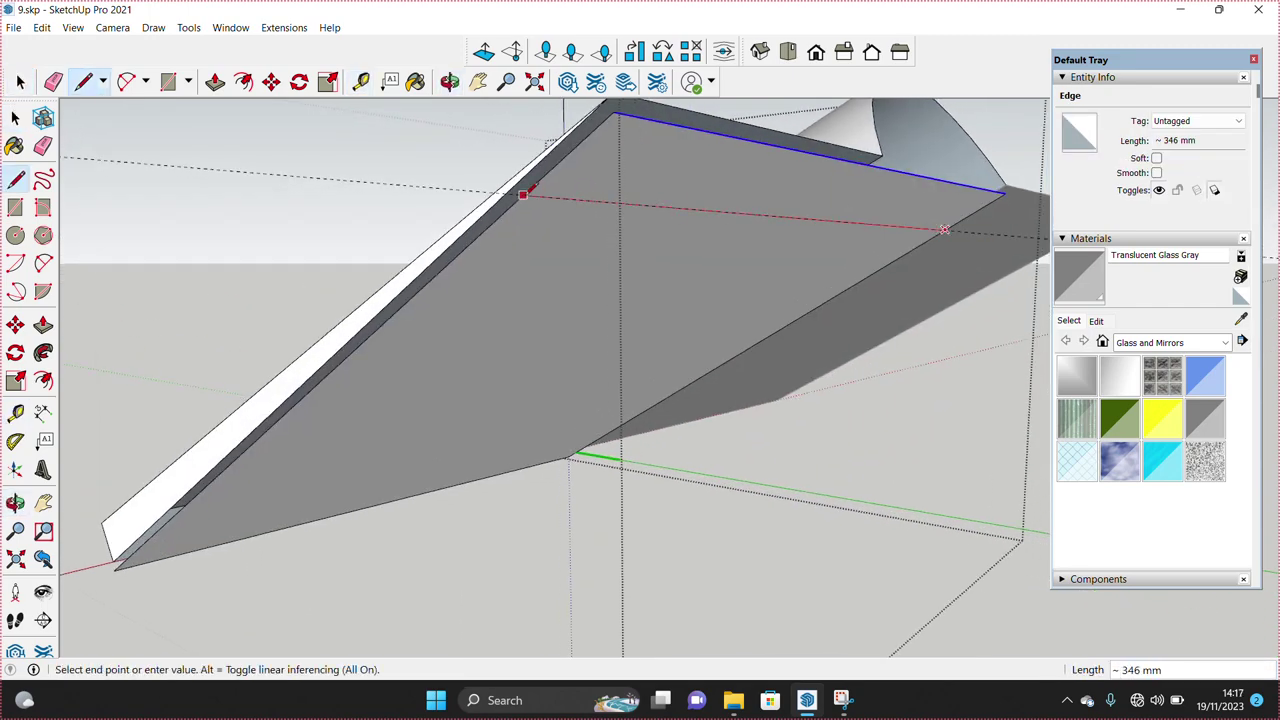
Step: Split the sloped face, pull its upper part out 25 mm, and group it as a batten
{"action": "left_click", "coordinate": [944, 230]}
{"action": "key", "text": "space"}
{"action": "left_click", "coordinate": [631, 187]}
{"action": "key", "text": "p"}
{"action": "left_click", "coordinate": [632, 190]}
{"action": "left_click", "coordinate": [642, 256]}
{"action": "key", "text": "space"}
{"action": "middle_click_drag", "start_coordinate": [642, 256], "coordinate": [537, 327]}
{"action": "double_click", "coordinate": [537, 327]}
{"action": "right_click", "coordinate": [537, 327]}
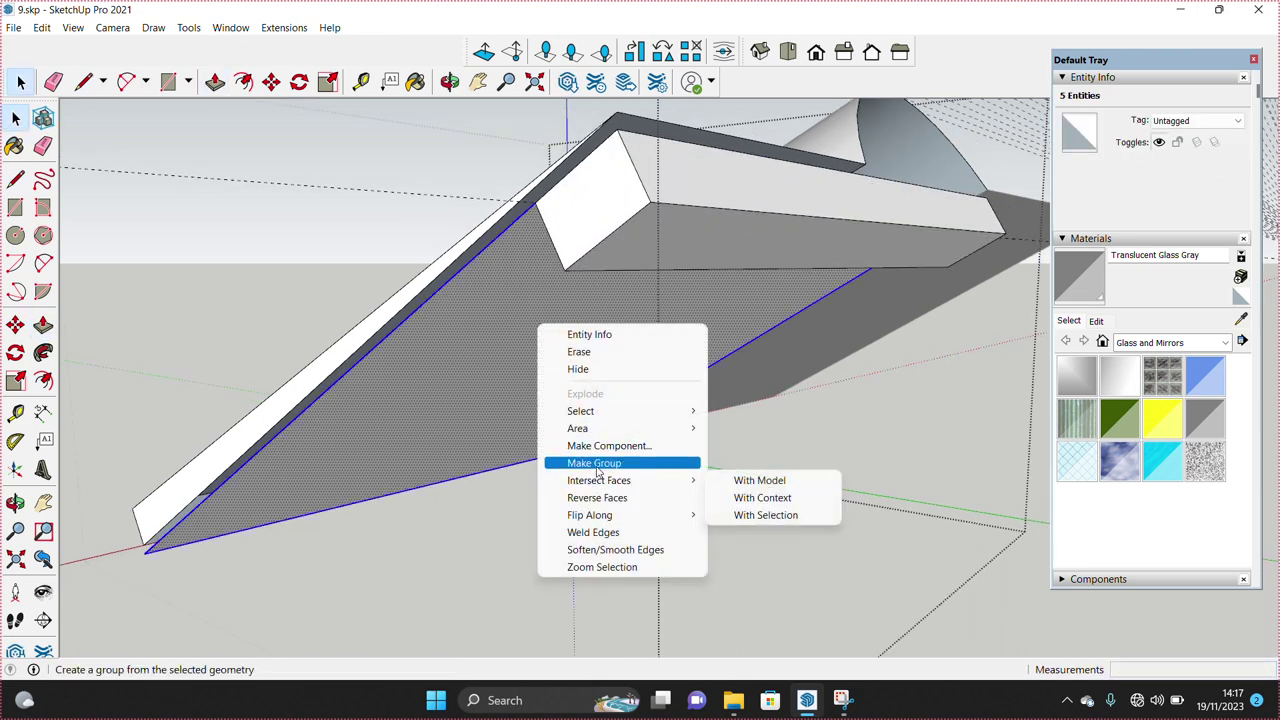
{"action": "left_click", "coordinate": [596, 472]}
Step: Copy the face under the batten to a new position
{"action": "left_click", "coordinate": [657, 246]}
{"action": "middle_click_drag", "start_coordinate": [651, 243], "coordinate": [528, 271]}
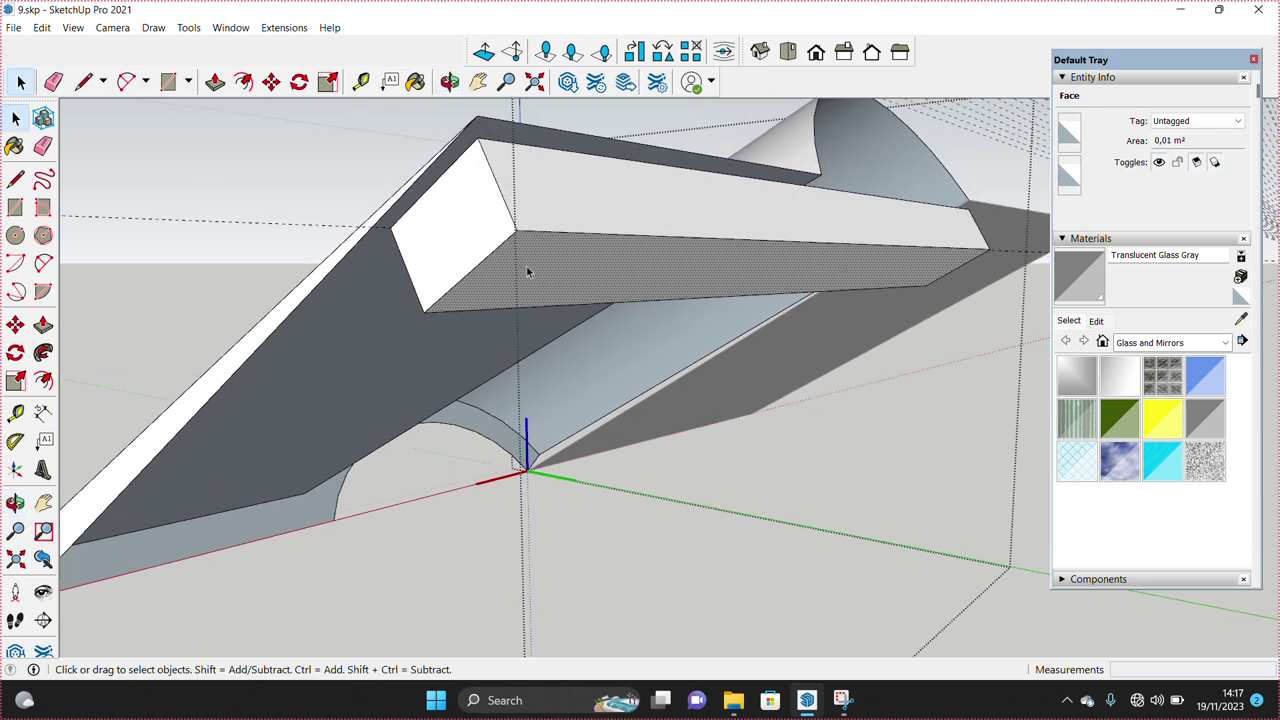
{"action": "scroll", "coordinate": [530, 258], "scroll_direction": "up", "scroll_amount": 3}
{"action": "key", "text": "m"}
{"action": "left_click", "coordinate": [500, 262]}
{"action": "key", "text": "ctrl"}
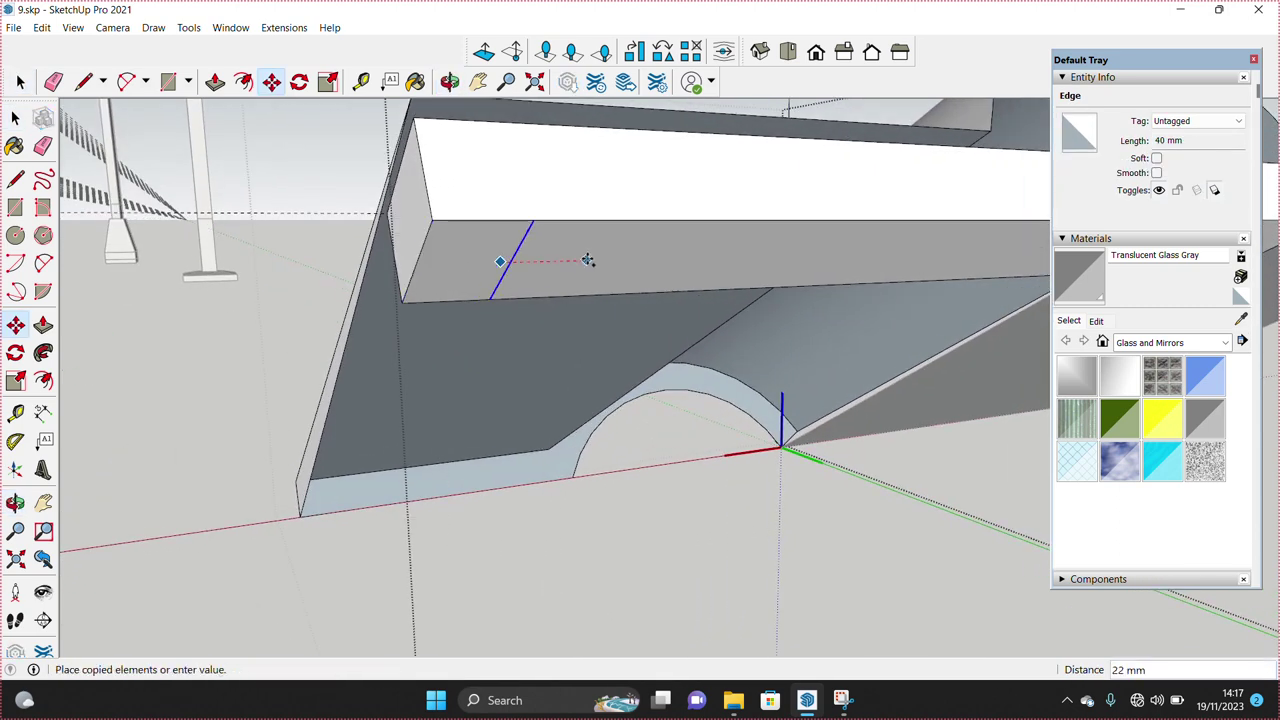
{"action": "key", "text": "space"}
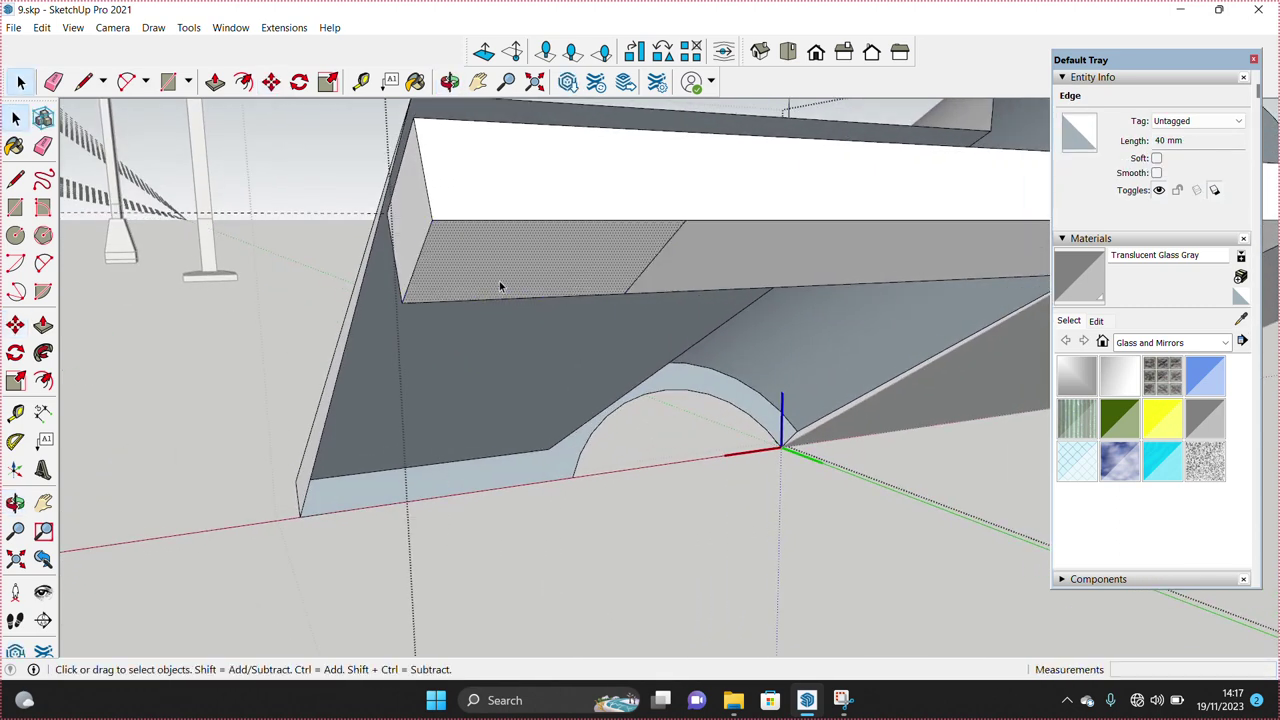
{"action": "middle_click_drag", "start_coordinate": [500, 283], "coordinate": [743, 300]}
{"action": "left_click", "coordinate": [743, 300]}
{"action": "key", "text": "m"}
{"action": "left_click", "coordinate": [778, 186]}
{"action": "key", "text": "ctrl"}
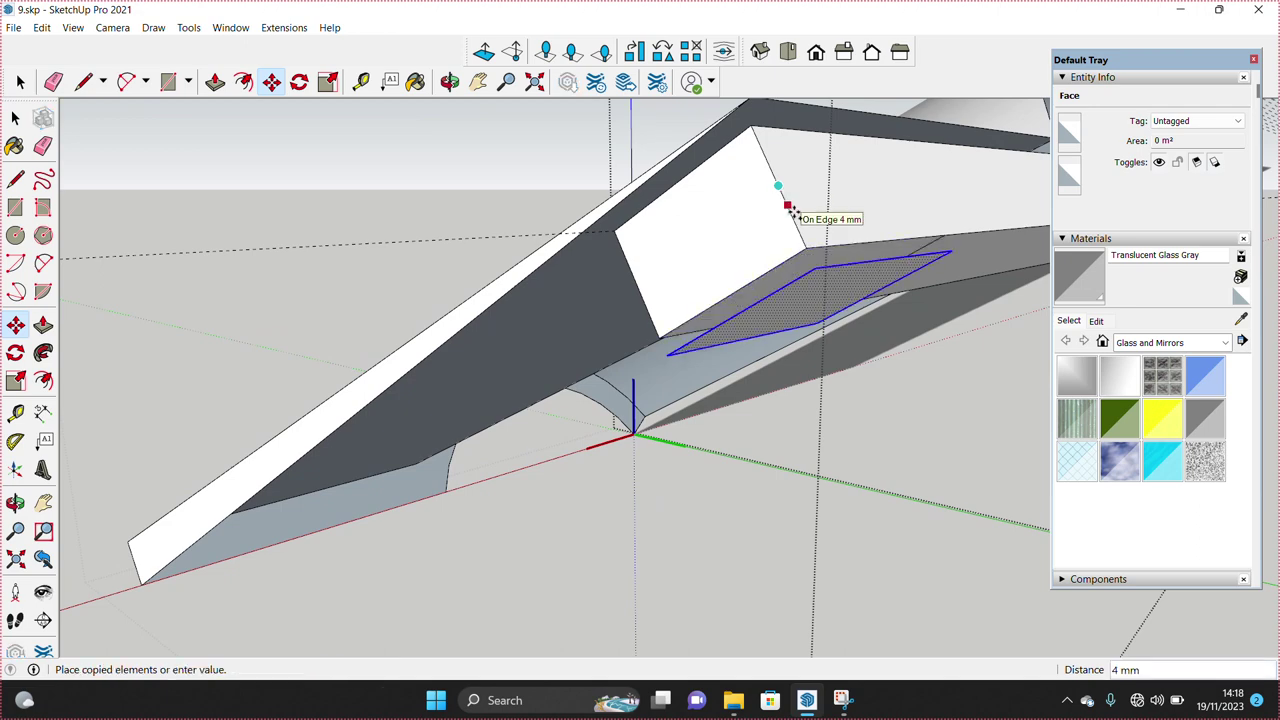
{"action": "left_click", "coordinate": [790, 210]}
Step: Push/Pull the copied face into a 9 mm slab and extend it into a larger box
{"action": "key", "text": "space"}
{"action": "left_click", "coordinate": [806, 286]}
{"action": "key", "text": "p"}
{"action": "mouse_move", "coordinate": [800, 290]}
{"action": "left_mouse_down"}
{"action": "mouse_move", "coordinate": [792, 355]}
{"action": "mouse_move", "coordinate": [837, 477]}
{"action": "left_mouse_up"}
{"action": "mouse_move", "coordinate": [837, 477]}
{"action": "middle_mouse_down"}
{"action": "mouse_move", "coordinate": [817, 433]}
{"action": "mouse_move", "coordinate": [817, 445]}
{"action": "middle_mouse_up"}
{"action": "key", "text": "space"}
Step: Extrude the box's side face to lengthen the batten
{"action": "key", "text": "space"}
{"action": "mouse_move", "coordinate": [793, 374]}
{"action": "middle_mouse_down"}
{"action": "mouse_move", "coordinate": [737, 370]}
{"action": "mouse_move", "coordinate": [749, 434]}
{"action": "middle_mouse_up"}
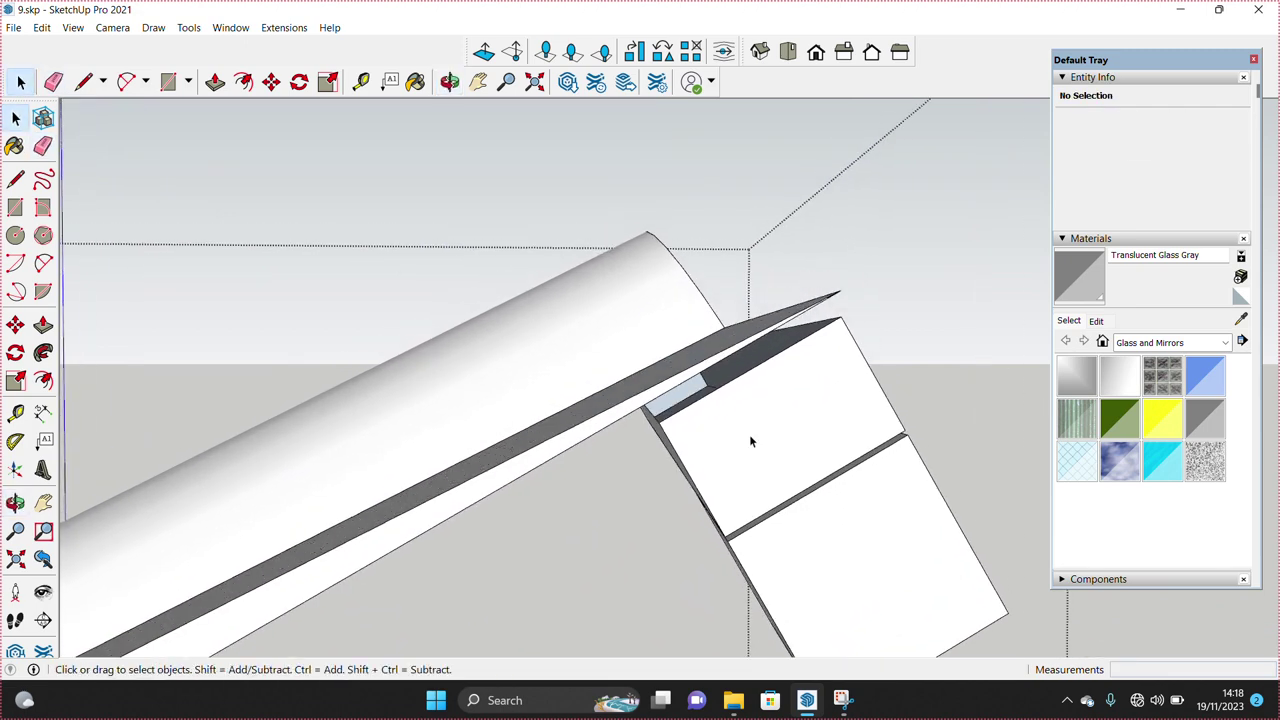
{"action": "key", "text": "l"}
{"action": "mouse_move", "coordinate": [840, 315]}
{"action": "middle_mouse_down"}
{"action": "mouse_move", "coordinate": [760, 320]}
{"action": "mouse_move", "coordinate": [778, 408]}
{"action": "mouse_move", "coordinate": [820, 485]}
{"action": "middle_mouse_up"}
{"action": "key", "text": "space"}
{"action": "left_click", "coordinate": [820, 485]}
{"action": "key", "text": "p"}
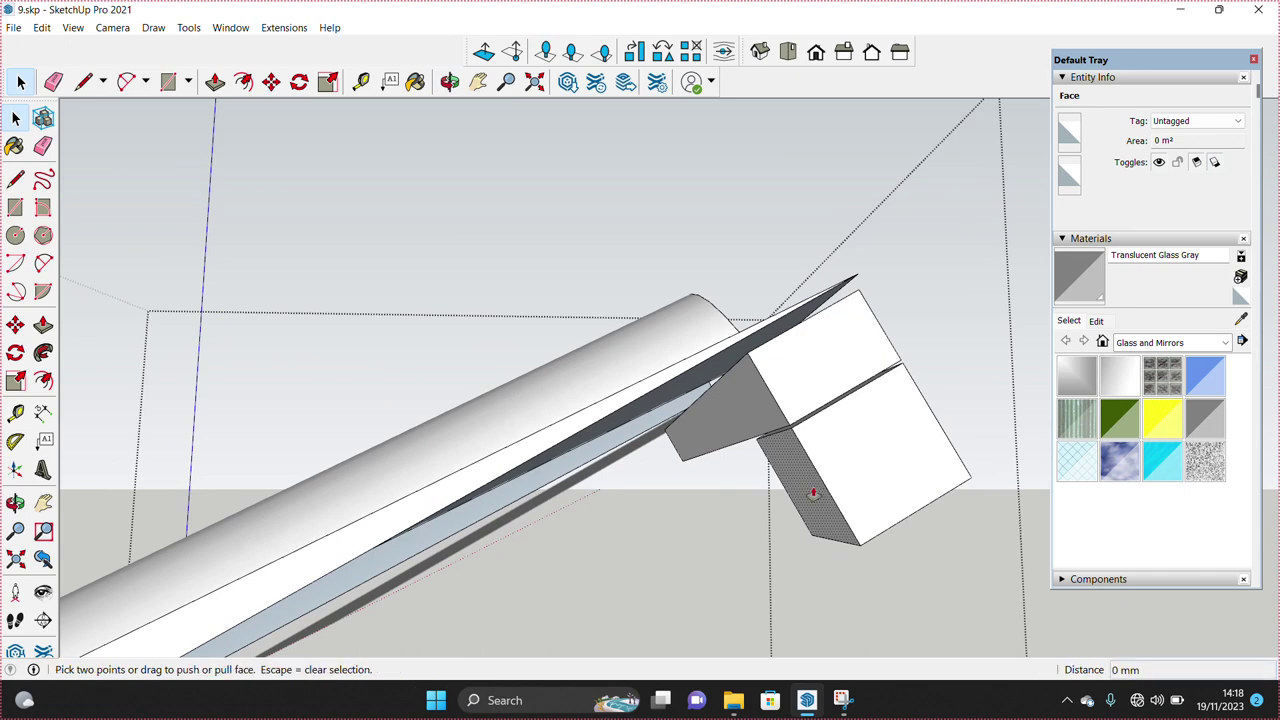
{"action": "left_click", "coordinate": [813, 493]}
{"action": "middle_click_drag", "start_coordinate": [748, 534], "coordinate": [894, 391]}
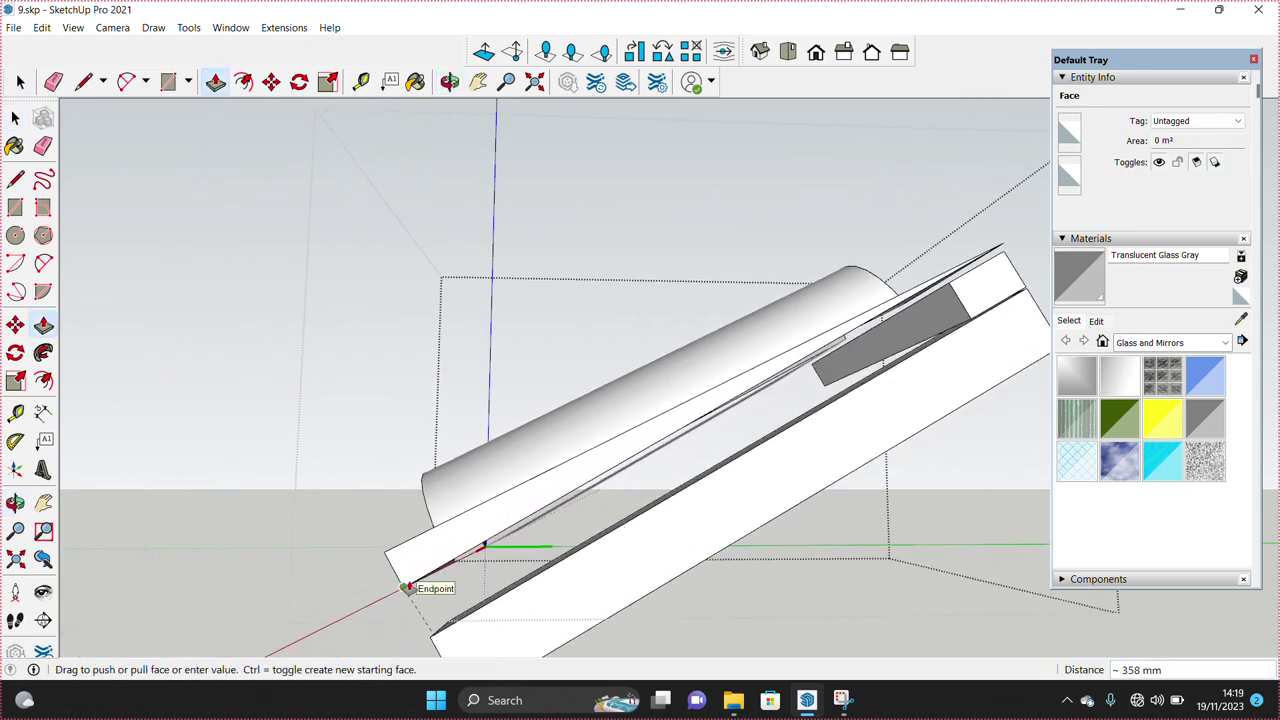
{"action": "left_click", "coordinate": [408, 587]}
{"action": "key", "text": "space"}
Step: Push/Pull the box's bottom face to set its depth
{"action": "mouse_move", "coordinate": [766, 529]}
{"action": "middle_mouse_down"}
{"action": "mouse_move", "coordinate": [651, 480]}
{"action": "mouse_move", "coordinate": [583, 523]}
{"action": "mouse_move", "coordinate": [621, 485]}
{"action": "mouse_move", "coordinate": [386, 514]}
{"action": "mouse_move", "coordinate": [571, 451]}
{"action": "mouse_move", "coordinate": [537, 460]}
{"action": "middle_mouse_up"}
{"action": "left_click", "coordinate": [537, 445]}
{"action": "middle_click_drag", "start_coordinate": [731, 412], "coordinate": [757, 455]}
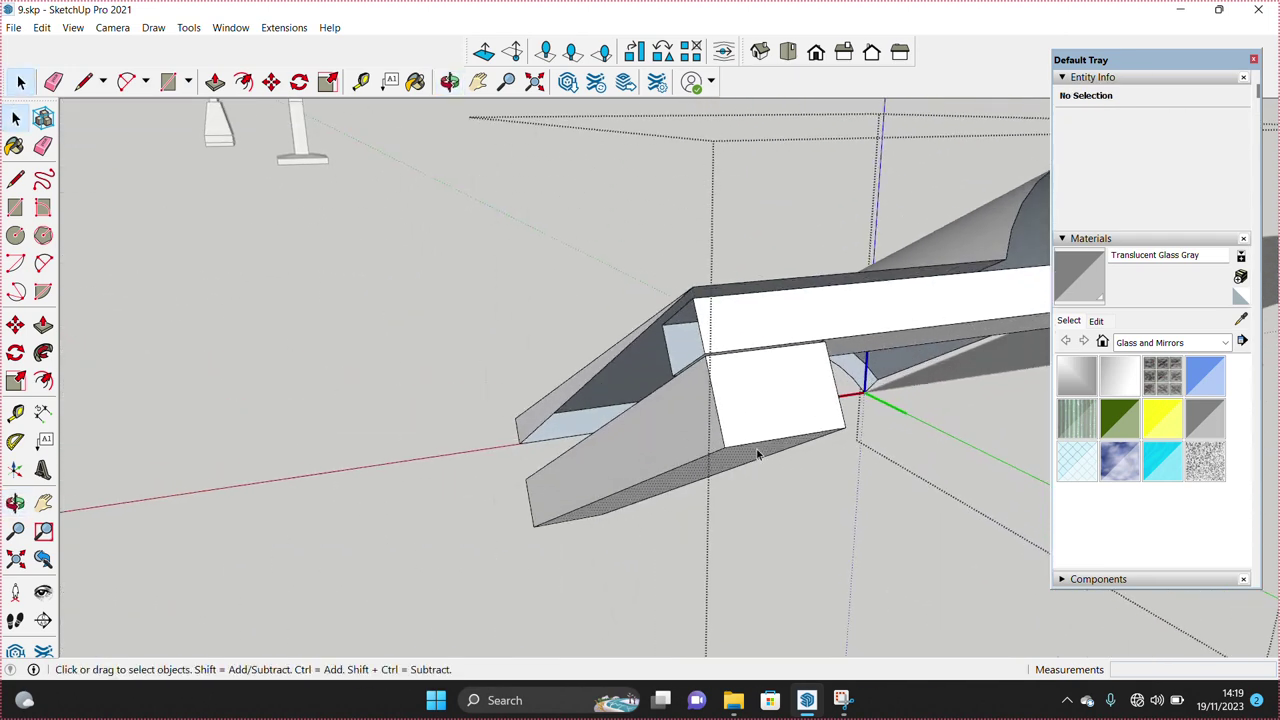
{"action": "left_click", "coordinate": [757, 455]}
{"action": "key", "text": "p"}
{"action": "left_click", "coordinate": [757, 455]}
{"action": "left_click", "coordinate": [757, 471]}
{"action": "key", "text": "space"}
Step: Orbit and zoom around the arched tile and box to check the lengthened batten
{"action": "mouse_move", "coordinate": [757, 434]}
{"action": "middle_mouse_down"}
{"action": "mouse_move", "coordinate": [708, 516]}
{"action": "mouse_move", "coordinate": [848, 453]}
{"action": "mouse_move", "coordinate": [770, 500]}
{"action": "middle_mouse_up"}
{"action": "left_click", "coordinate": [848, 453]}
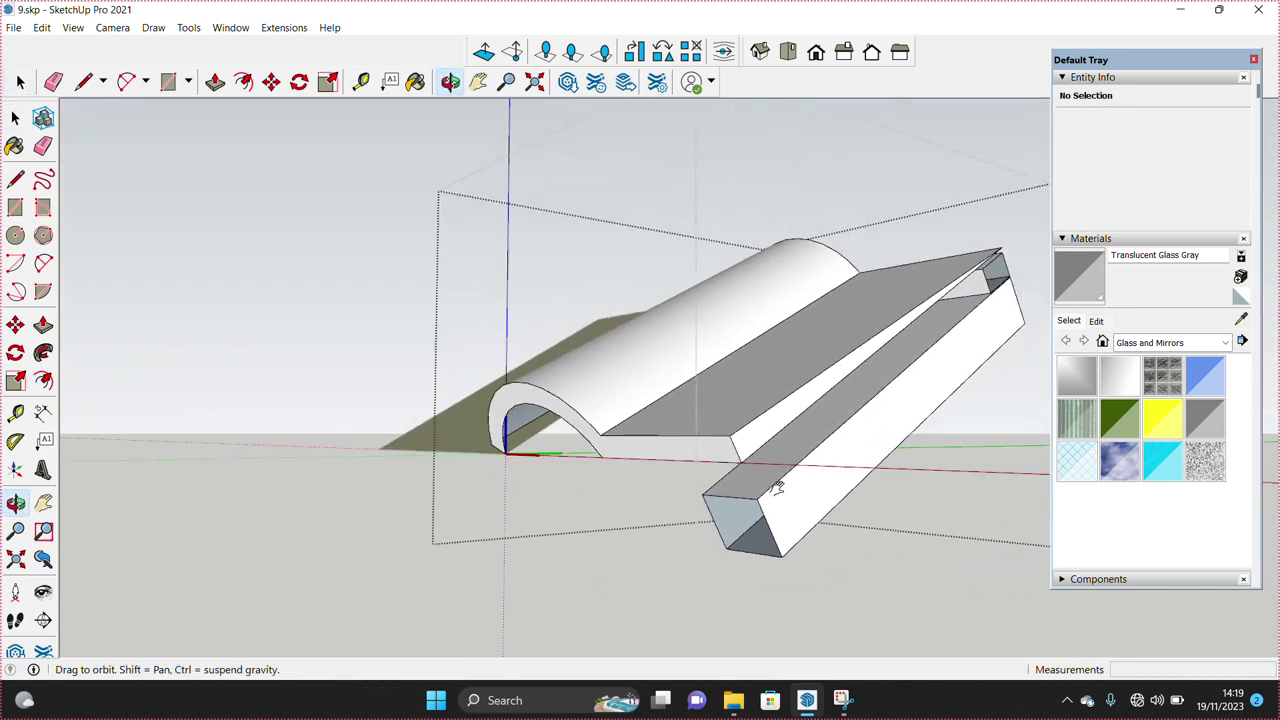
{"action": "scroll", "coordinate": [770, 502], "scroll_direction": "up", "scroll_amount": 2}
{"action": "mouse_move", "coordinate": [766, 506]}
{"action": "middle_mouse_down"}
{"action": "mouse_move", "coordinate": [634, 457]}
{"action": "mouse_move", "coordinate": [726, 414]}
{"action": "mouse_move", "coordinate": [647, 474]}
{"action": "mouse_move", "coordinate": [697, 535]}
{"action": "middle_mouse_up"}
{"action": "key", "text": "space"}
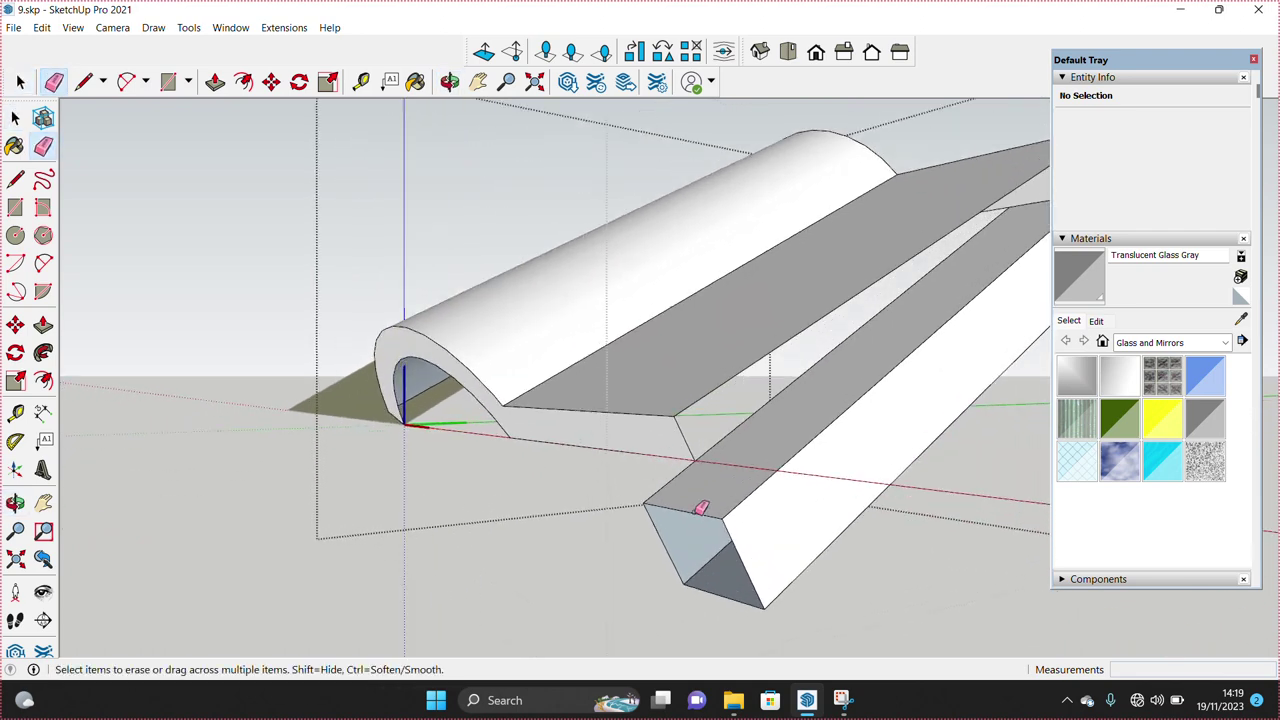
{"action": "scroll", "coordinate": [760, 500], "scroll_direction": "down", "scroll_amount": 2}
{"action": "mouse_move", "coordinate": [789, 486]}
{"action": "middle_mouse_down"}
{"action": "mouse_move", "coordinate": [743, 394]}
{"action": "mouse_move", "coordinate": [808, 457]}
{"action": "middle_mouse_up"}
{"action": "scroll", "coordinate": [808, 457], "scroll_direction": "up", "scroll_amount": 2}
{"action": "scroll", "coordinate": [705, 457], "scroll_direction": "up", "scroll_amount": 2}
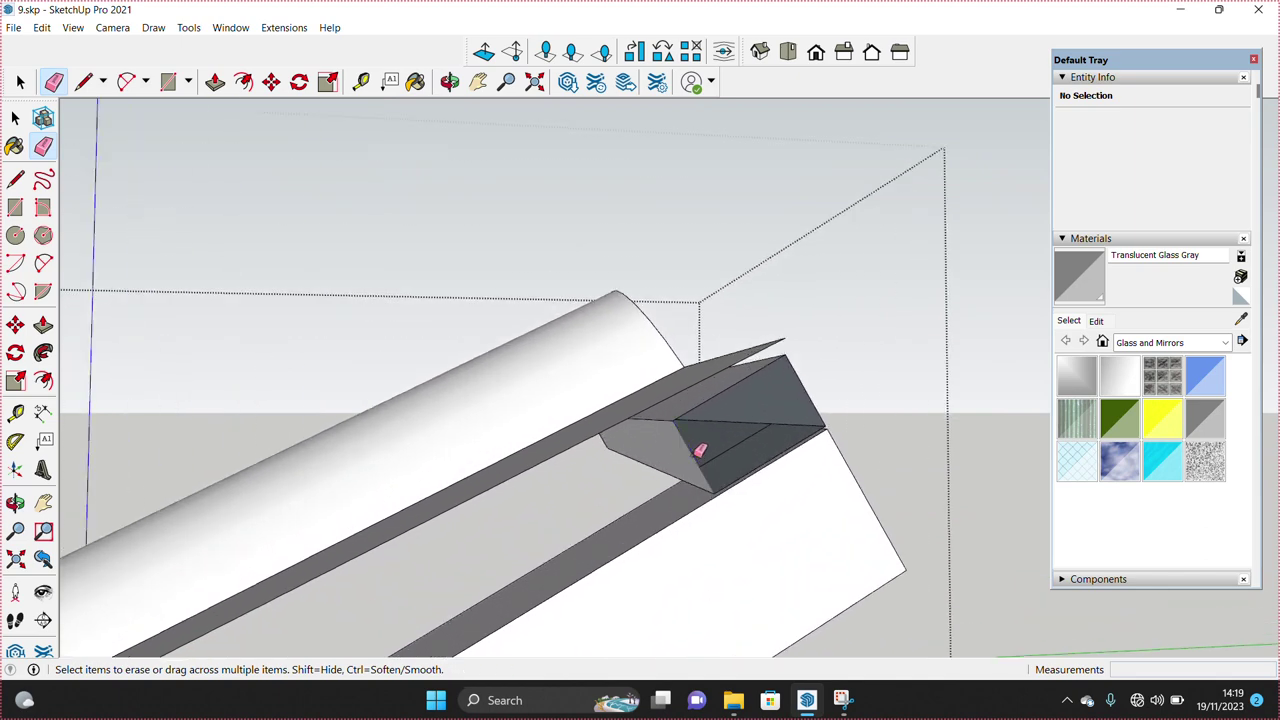
{"action": "scroll", "coordinate": [808, 440], "scroll_direction": "up", "scroll_amount": 2}
{"action": "mouse_move", "coordinate": [808, 477]}
{"action": "middle_mouse_down"}
{"action": "mouse_move", "coordinate": [774, 389]}
{"action": "mouse_move", "coordinate": [829, 346]}
{"action": "mouse_move", "coordinate": [905, 316]}
{"action": "middle_mouse_up"}
{"action": "scroll", "coordinate": [869, 371], "scroll_direction": "down", "scroll_amount": 2}
{"action": "mouse_move", "coordinate": [869, 371]}
{"action": "middle_mouse_down"}
{"action": "mouse_move", "coordinate": [728, 466]}
{"action": "mouse_move", "coordinate": [674, 484]}
{"action": "middle_mouse_up"}
{"action": "scroll", "coordinate": [752, 479], "scroll_direction": "up", "scroll_amount": 2}
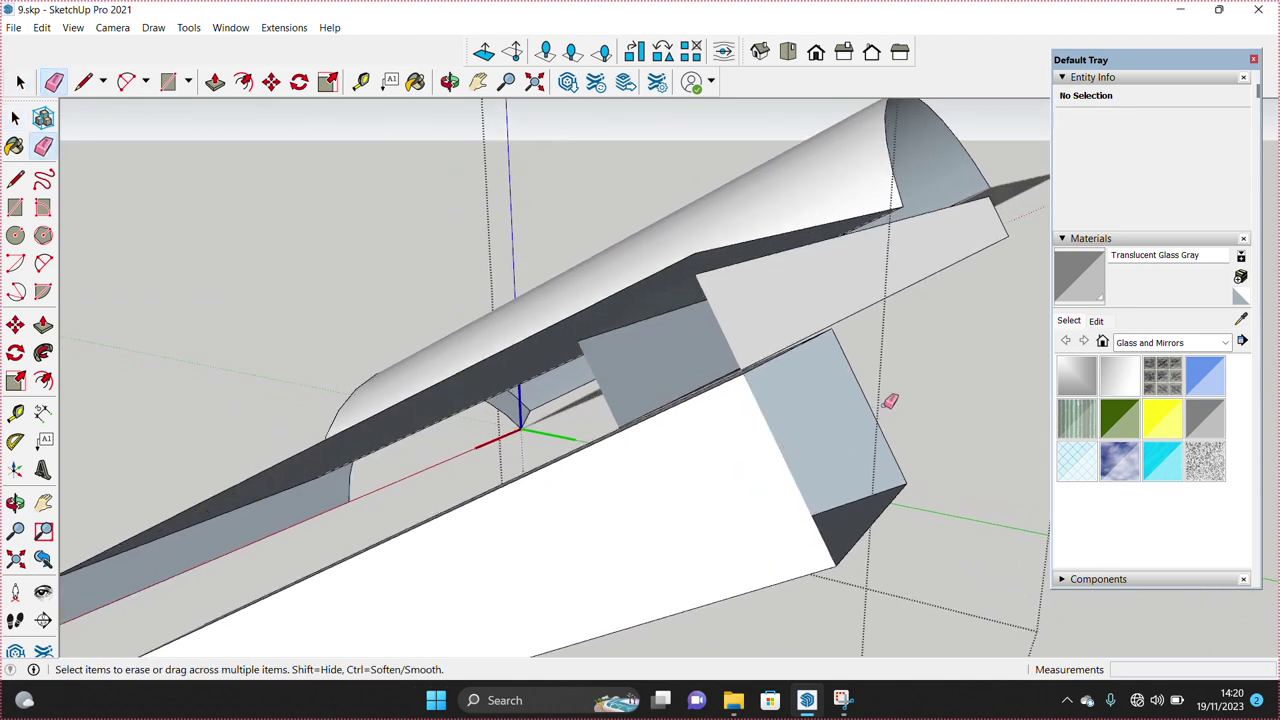
{"action": "scroll", "coordinate": [800, 349], "scroll_direction": "up", "scroll_amount": 2}
{"action": "scroll", "coordinate": [791, 369], "scroll_direction": "down", "scroll_amount": 1}
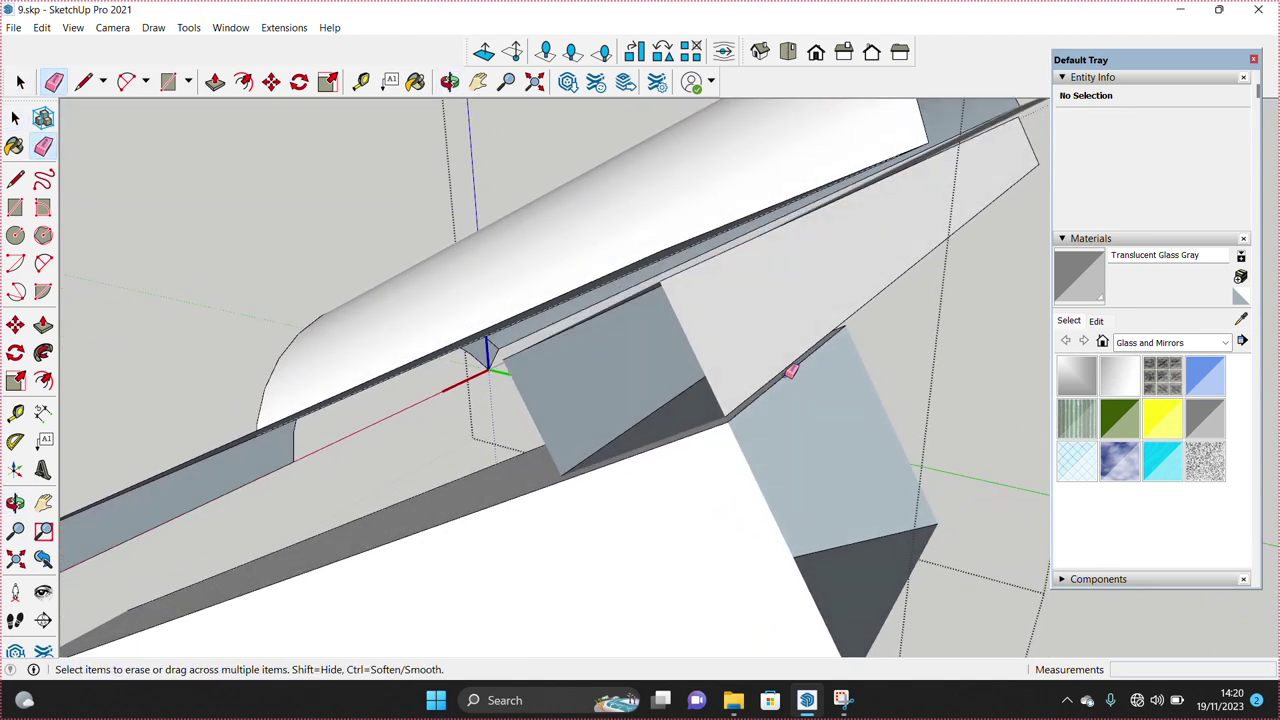
{"action": "scroll", "coordinate": [571, 529], "scroll_direction": "down", "scroll_amount": 3}
{"action": "middle_click_drag", "start_coordinate": [571, 529], "coordinate": [1009, 236]}
{"action": "scroll", "coordinate": [643, 451], "scroll_direction": "up", "scroll_amount": 3}
{"action": "scroll", "coordinate": [883, 317], "scroll_direction": "down", "scroll_amount": 1}
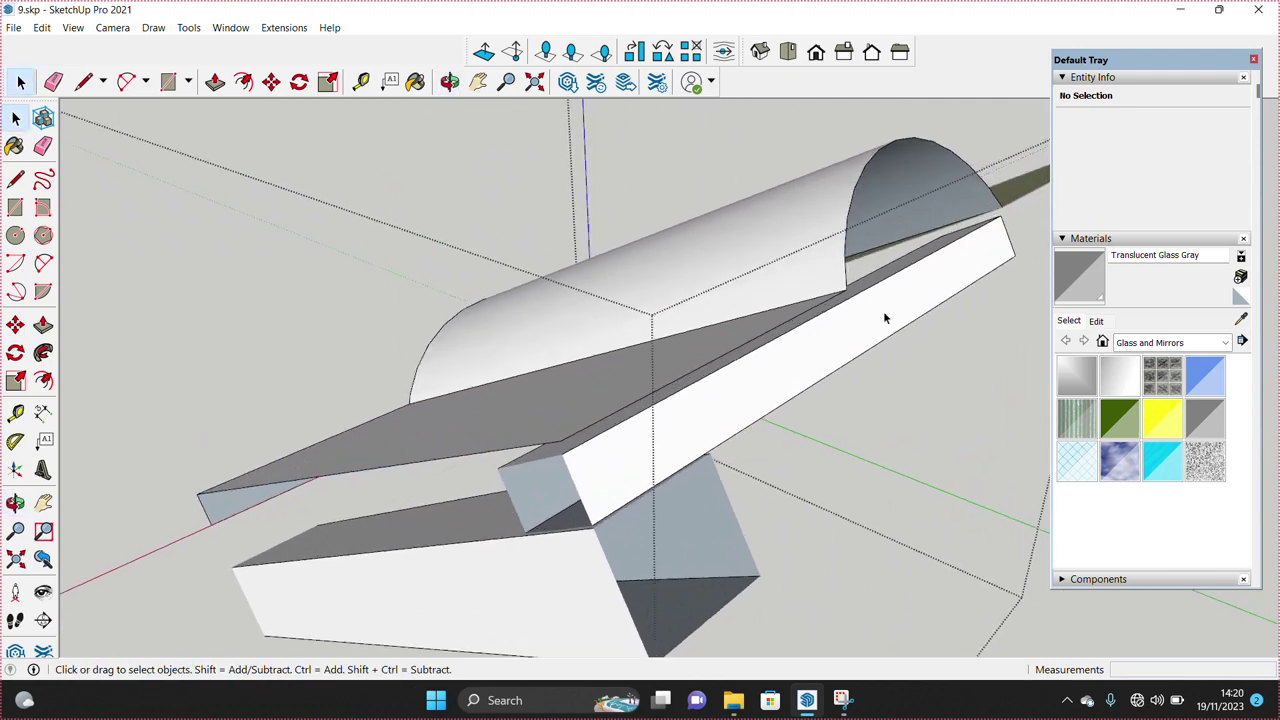
{"action": "scroll", "coordinate": [651, 394], "scroll_direction": "up", "scroll_amount": 2}
{"action": "mouse_move", "coordinate": [651, 394]}
{"action": "middle_mouse_down"}
{"action": "mouse_move", "coordinate": [621, 500]}
{"action": "mouse_move", "coordinate": [667, 436]}
{"action": "middle_mouse_up"}
{"action": "key", "text": "e"}
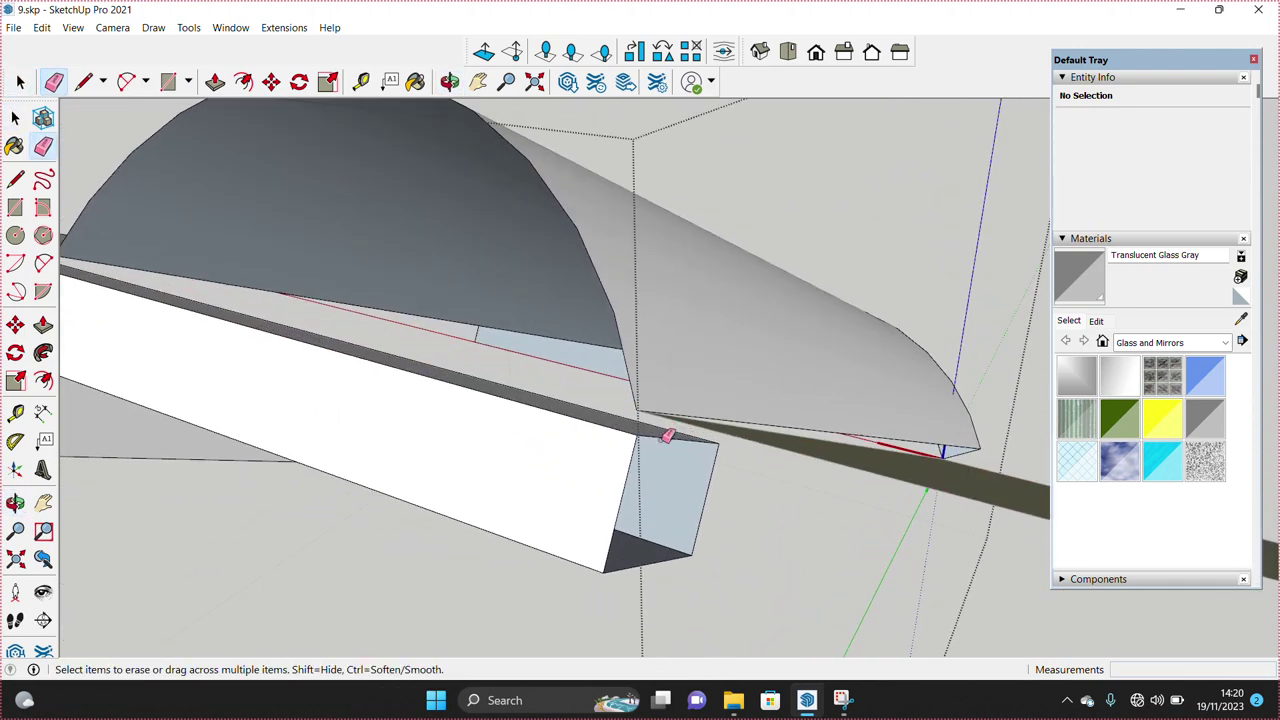
Step: Paint the batten box and the flat strip beside the tile dark brown Color D08
{"action": "mouse_move", "coordinate": [618, 532]}
{"action": "middle_mouse_down"}
{"action": "mouse_move", "coordinate": [646, 466]}
{"action": "mouse_move", "coordinate": [694, 449]}
{"action": "middle_mouse_up"}
{"action": "scroll", "coordinate": [1200, 300], "scroll_direction": "up", "scroll_amount": 1}
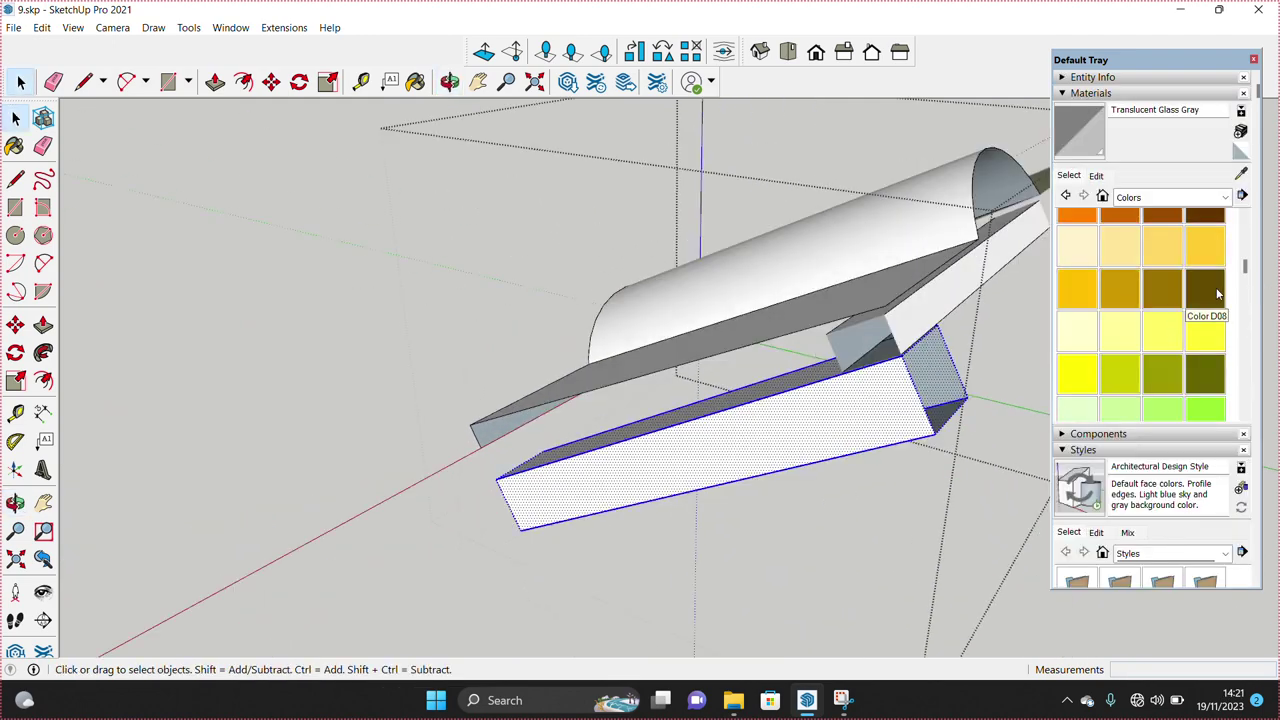
{"action": "left_click", "coordinate": [1205, 290]}
{"action": "left_click", "coordinate": [866, 398]}
{"action": "mouse_move", "coordinate": [866, 398]}
{"action": "middle_mouse_down"}
{"action": "mouse_move", "coordinate": [626, 358]}
{"action": "mouse_move", "coordinate": [840, 279]}
{"action": "mouse_move", "coordinate": [900, 280]}
{"action": "mouse_move", "coordinate": [857, 357]}
{"action": "mouse_move", "coordinate": [691, 420]}
{"action": "middle_mouse_up"}
{"action": "left_click", "coordinate": [900, 282]}
{"action": "key", "text": "b"}
{"action": "left_click", "coordinate": [884, 302]}
{"action": "key", "text": "space"}
Step: Edit the tile group and delete the extra yellow-green face at the arch end
{"action": "triple_click", "coordinate": [689, 420]}
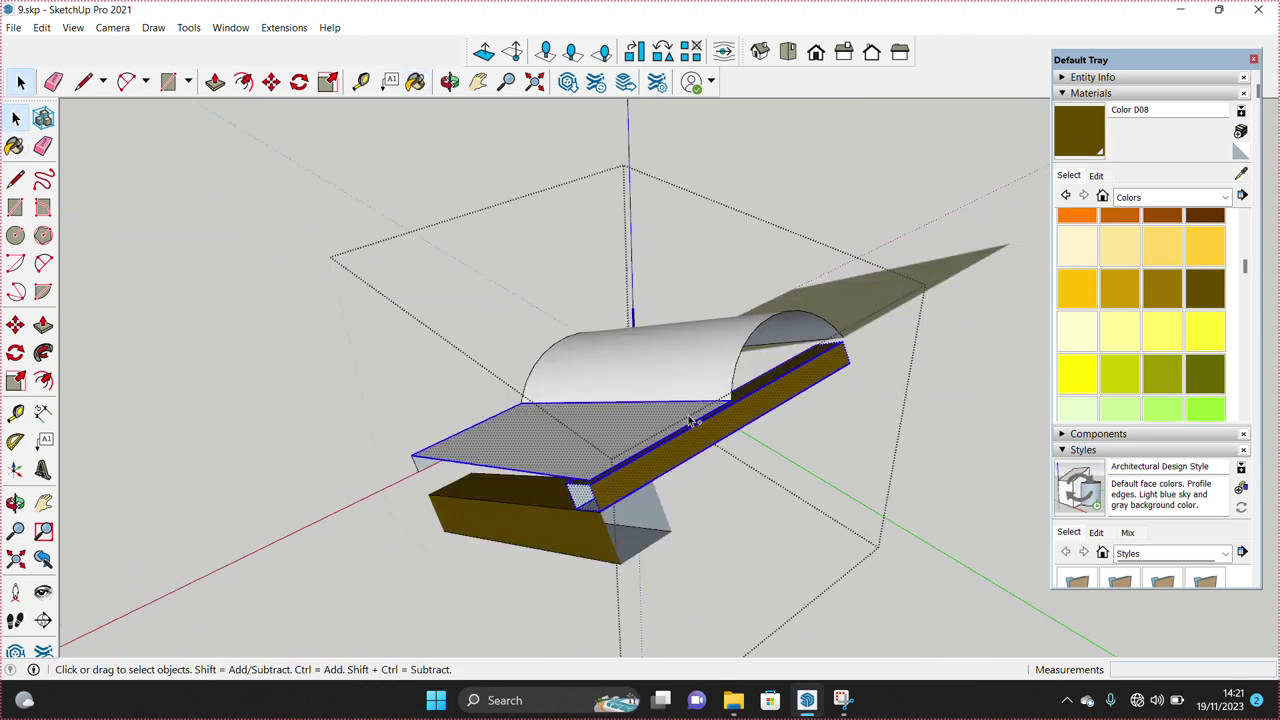
{"action": "mouse_move", "coordinate": [689, 420]}
{"action": "middle_mouse_down"}
{"action": "mouse_move", "coordinate": [826, 334]}
{"action": "mouse_move", "coordinate": [1034, 274]}
{"action": "mouse_move", "coordinate": [626, 391]}
{"action": "mouse_move", "coordinate": [717, 387]}
{"action": "mouse_move", "coordinate": [707, 429]}
{"action": "middle_mouse_up"}
{"action": "double_click", "coordinate": [579, 425]}
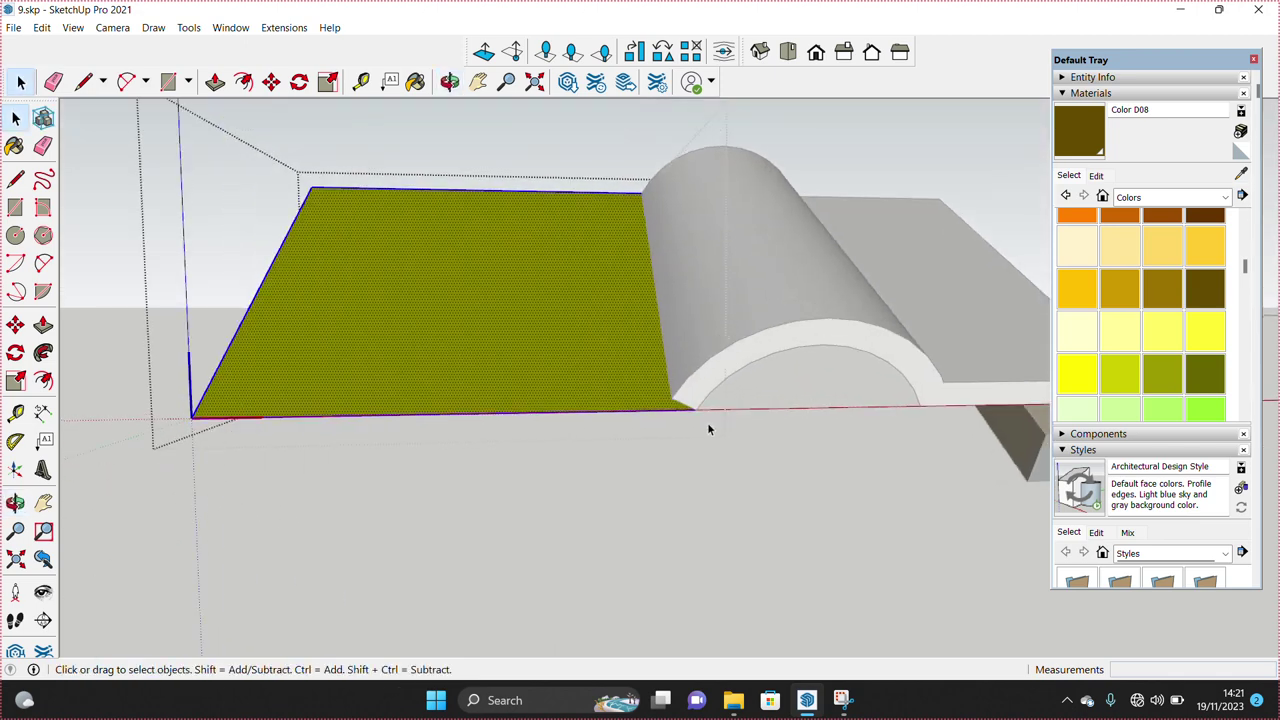
{"action": "left_click", "coordinate": [695, 484]}
{"action": "key", "text": "space"}
{"action": "middle_click_drag", "start_coordinate": [695, 484], "coordinate": [575, 396]}
{"action": "key", "text": "Delete"}
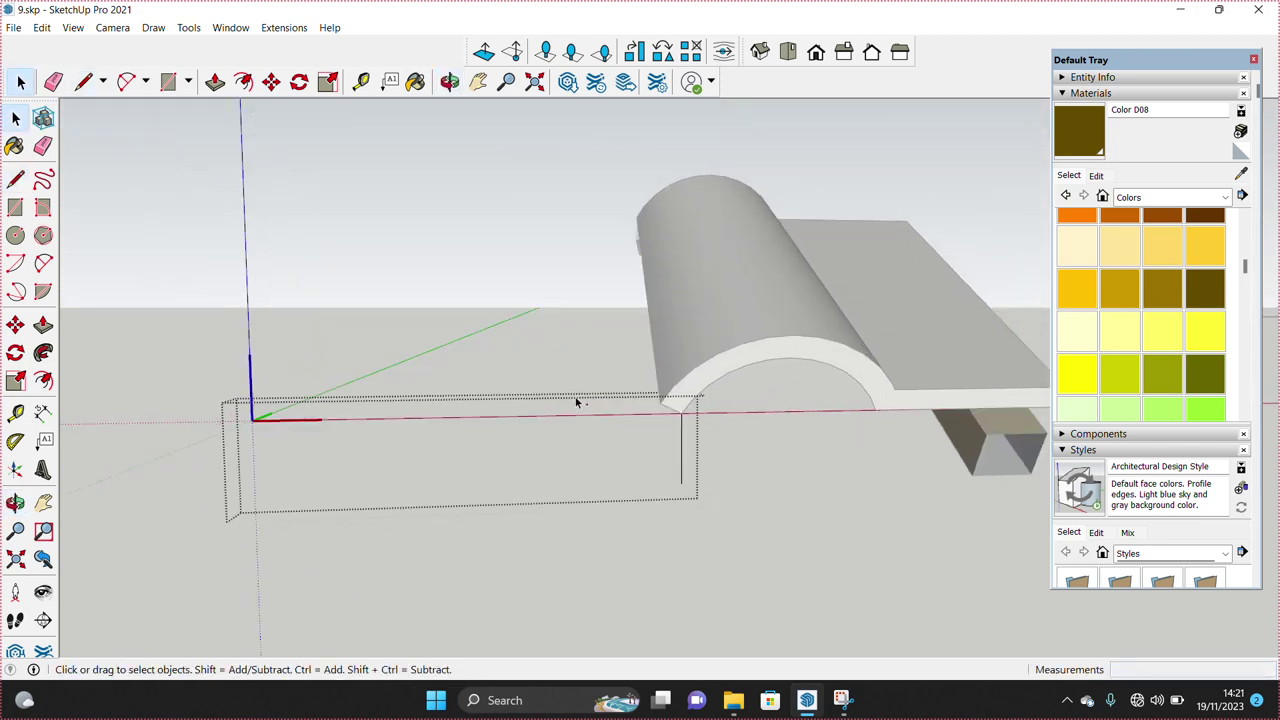
Step: Paste a copy of the curved tile and move it onto the original arch's endpoint
{"action": "key", "text": "ctrl+v"}
{"action": "left_click", "coordinate": [165, 430]}
{"action": "key", "text": "m"}
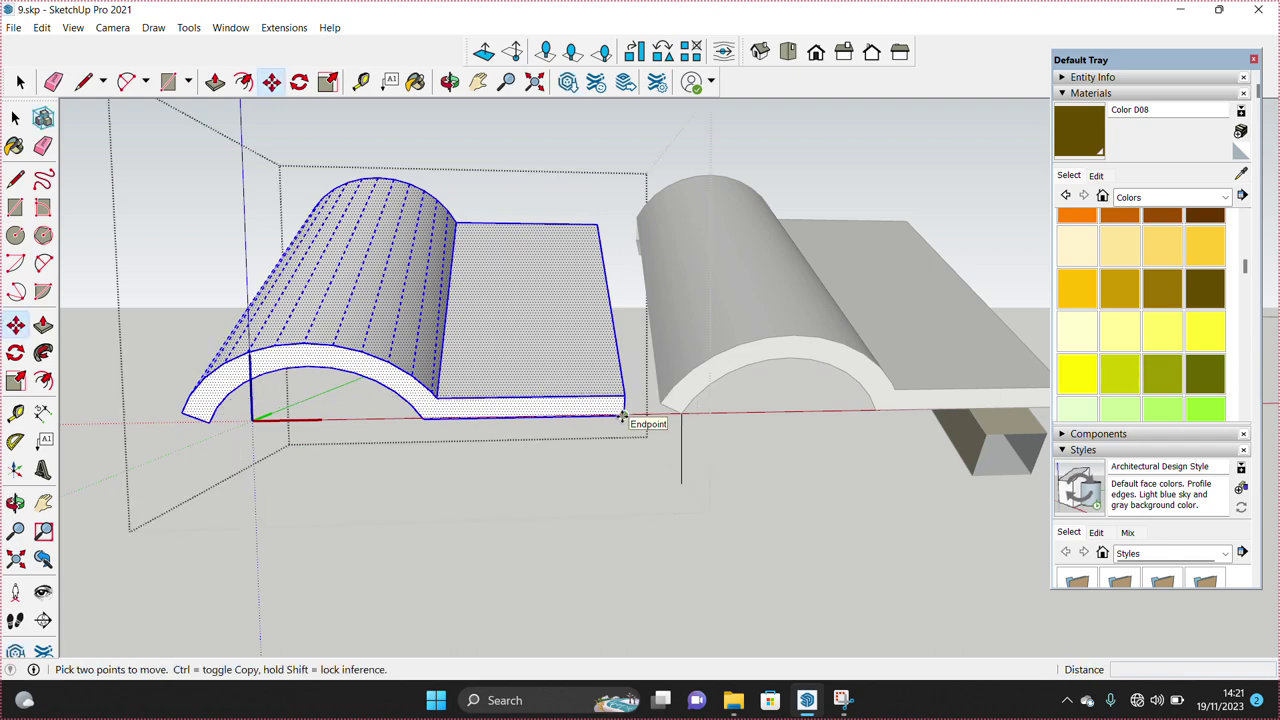
{"action": "left_click", "coordinate": [622, 416]}
{"action": "left_click", "coordinate": [678, 412]}
{"action": "mouse_move", "coordinate": [678, 412]}
{"action": "middle_mouse_down"}
{"action": "mouse_move", "coordinate": [603, 346]}
{"action": "mouse_move", "coordinate": [663, 251]}
{"action": "mouse_move", "coordinate": [614, 391]}
{"action": "mouse_move", "coordinate": [577, 432]}
{"action": "mouse_move", "coordinate": [587, 390]}
{"action": "mouse_move", "coordinate": [604, 414]}
{"action": "middle_mouse_up"}
{"action": "key", "text": "space"}
{"action": "key", "text": "space"}
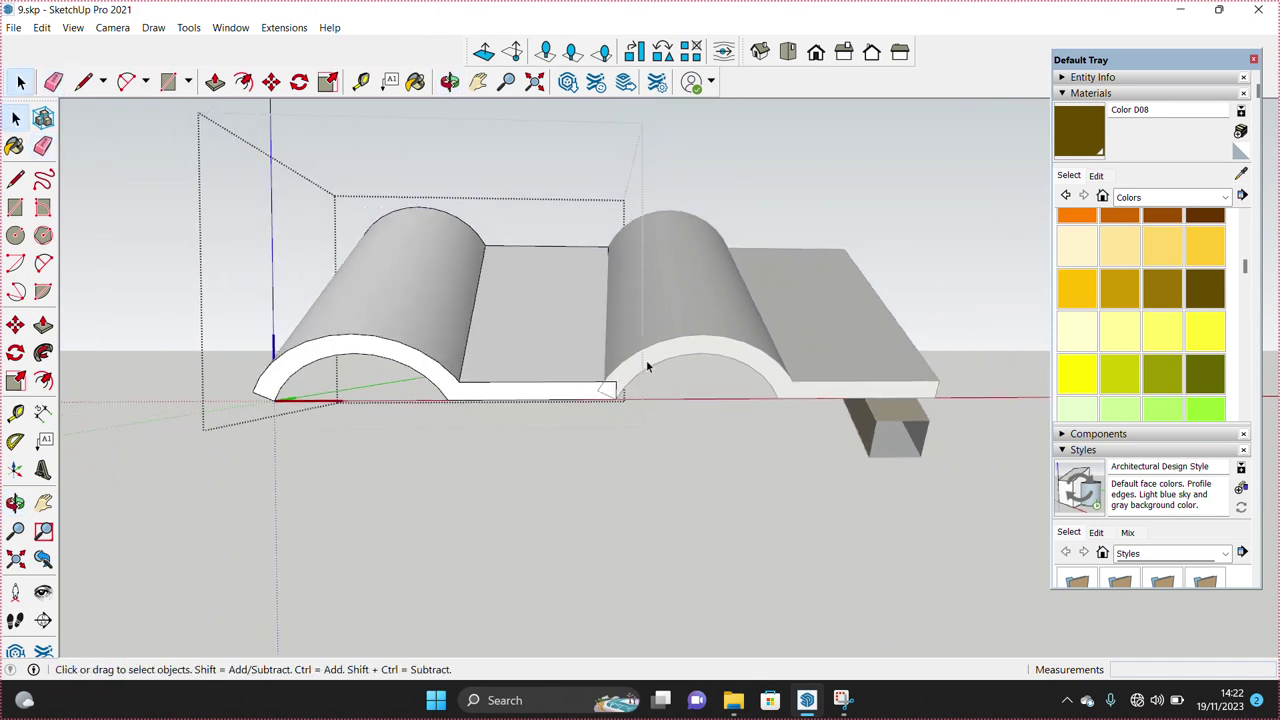
Step: Show the Tags list and select the left and right tiles to assign tags 1 and 2
{"action": "left_click", "coordinate": [1155, 95]}
{"action": "left_click", "coordinate": [1083, 125]}
{"action": "left_click", "coordinate": [1080, 141]}
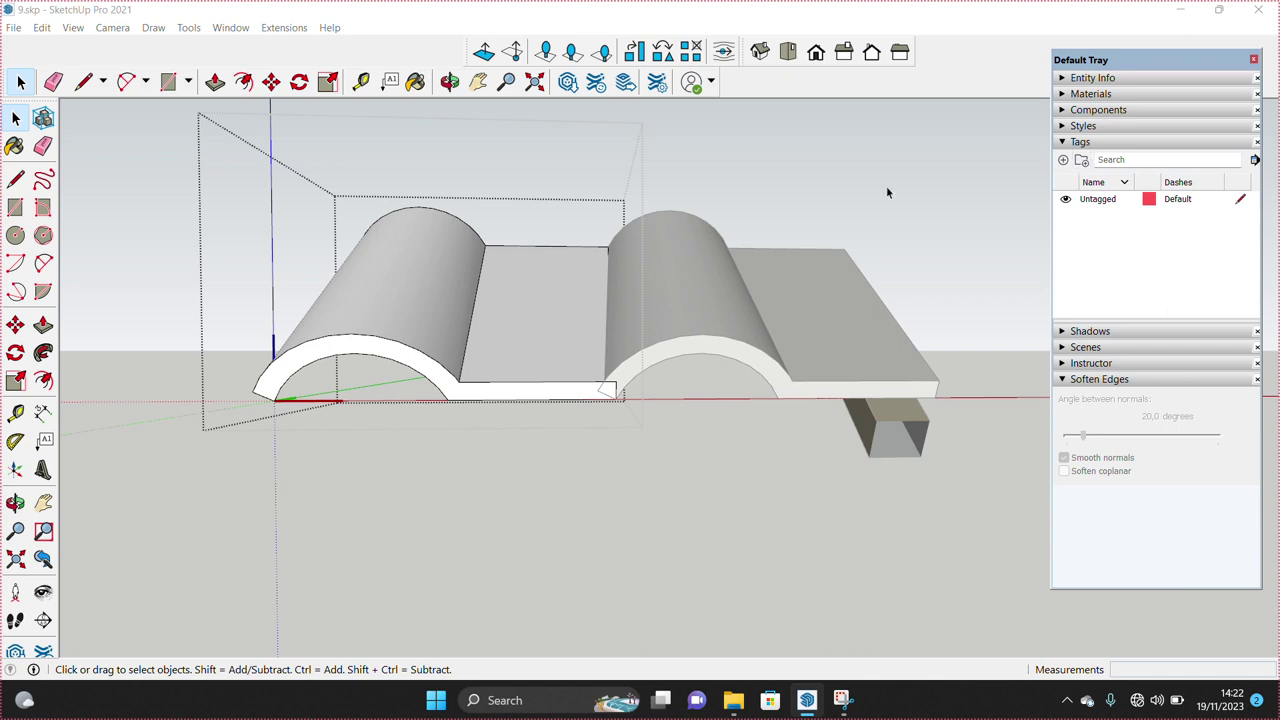
{"action": "triple_click", "coordinate": [418, 345]}
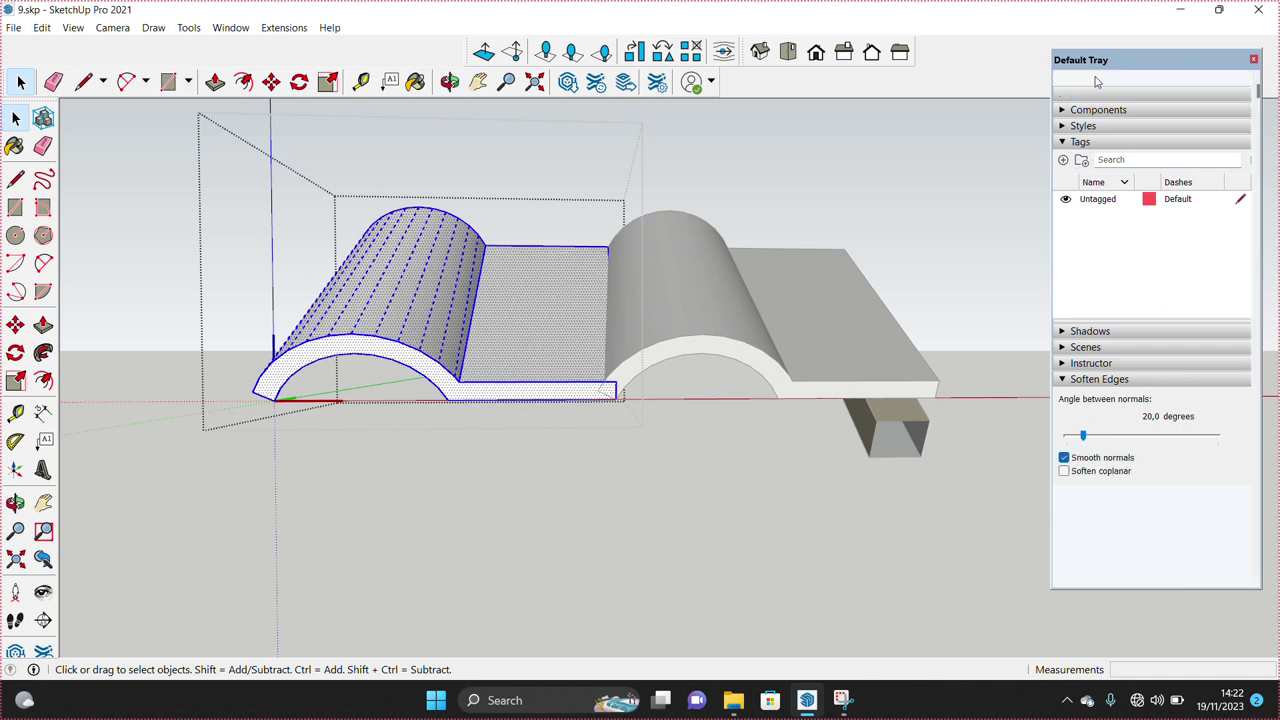
{"action": "scroll", "coordinate": [1097, 81], "scroll_direction": "up", "scroll_amount": 3}
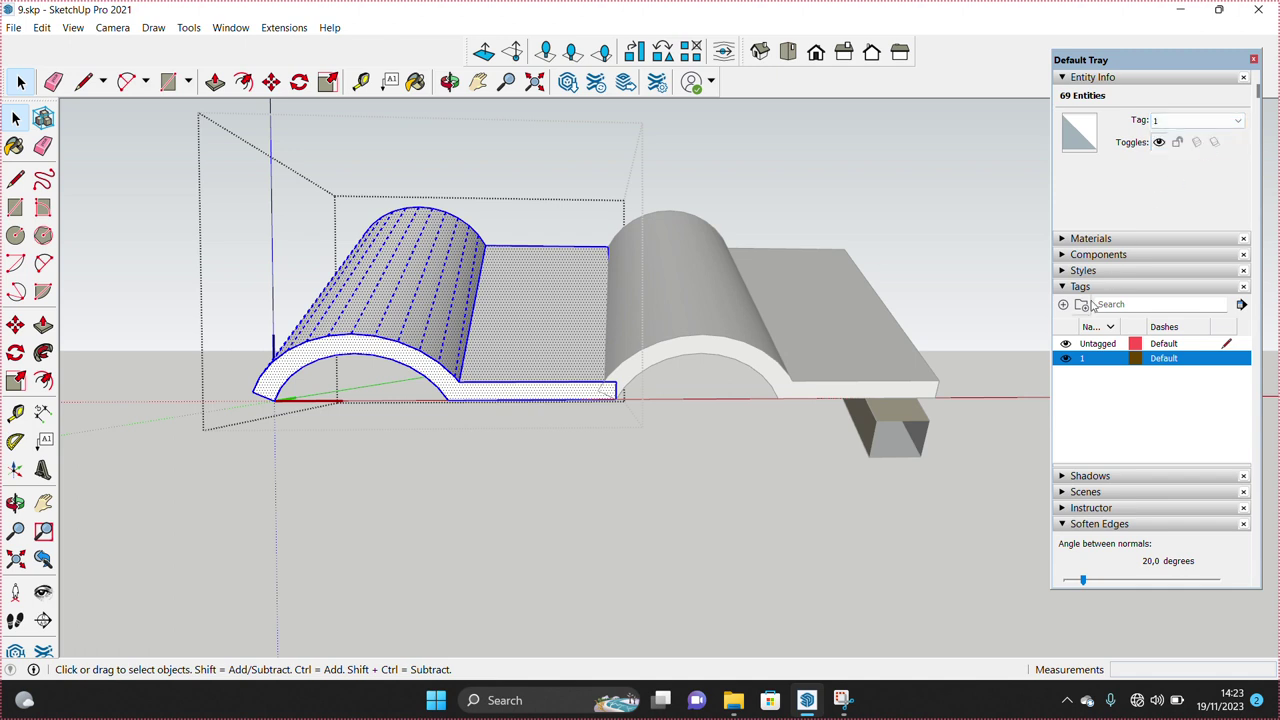
{"action": "key", "text": "Escape"}
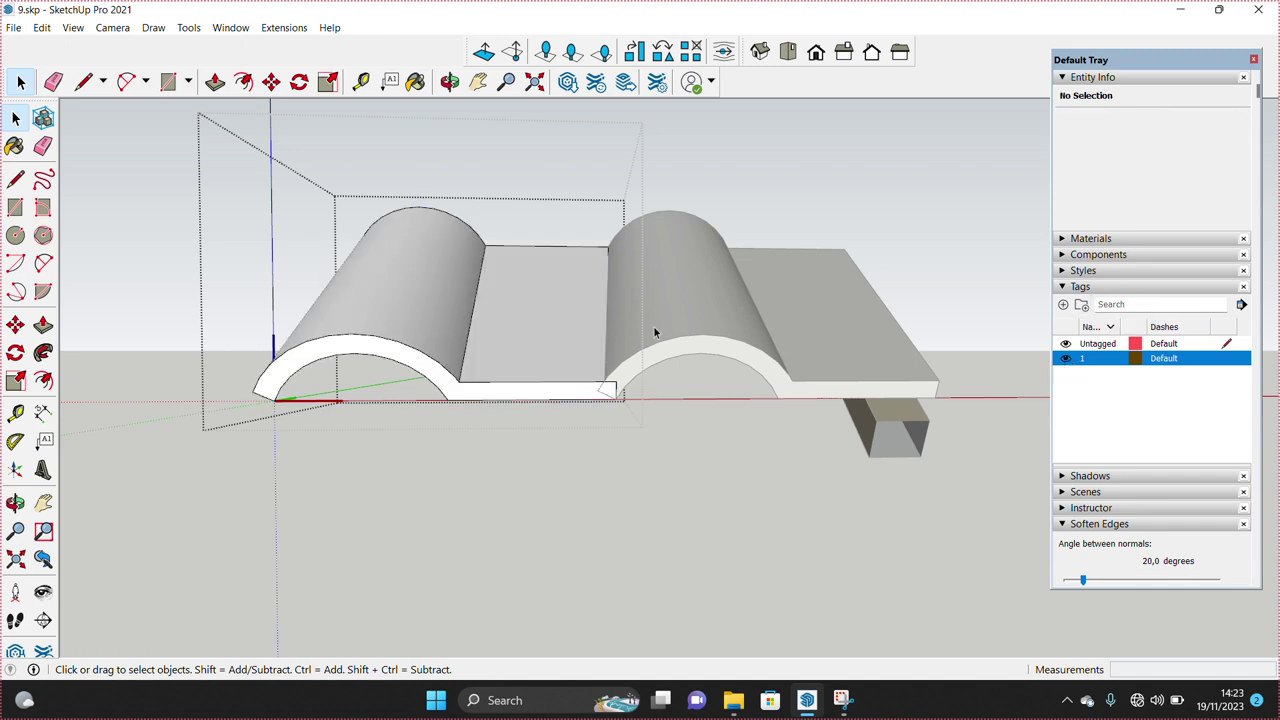
{"action": "triple_click", "coordinate": [684, 327]}
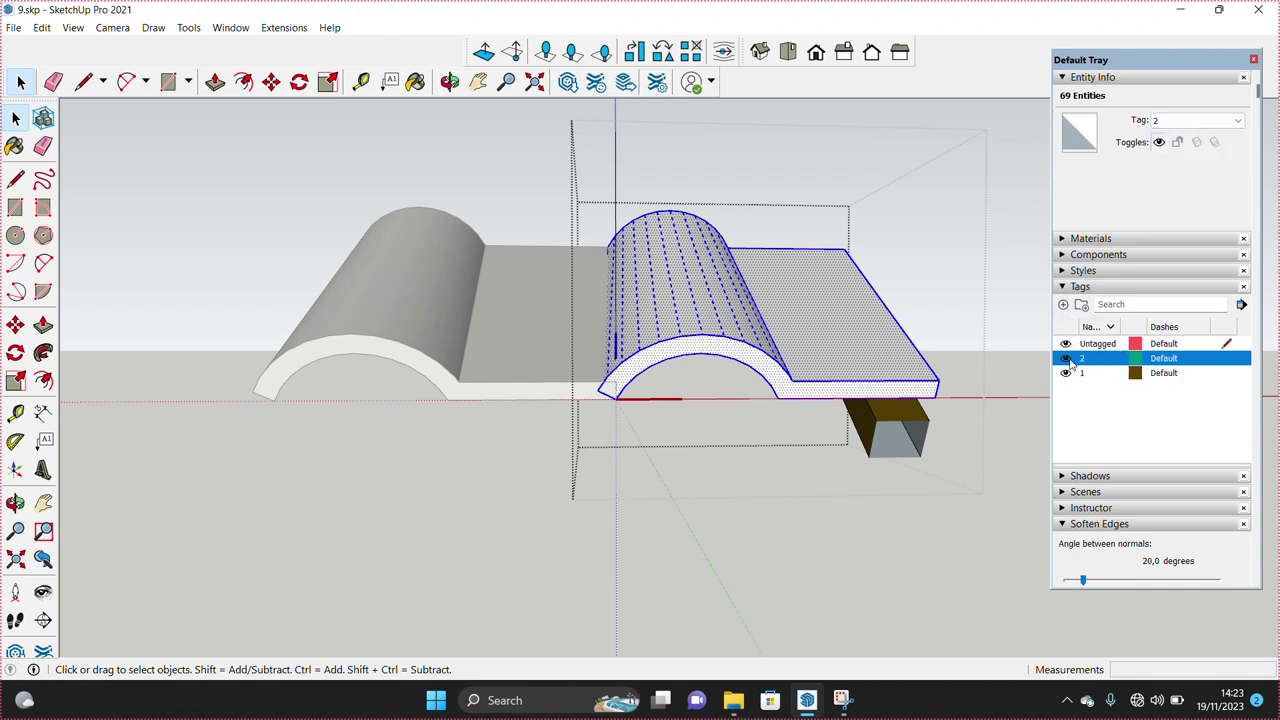
{"action": "key", "text": "Escape"}
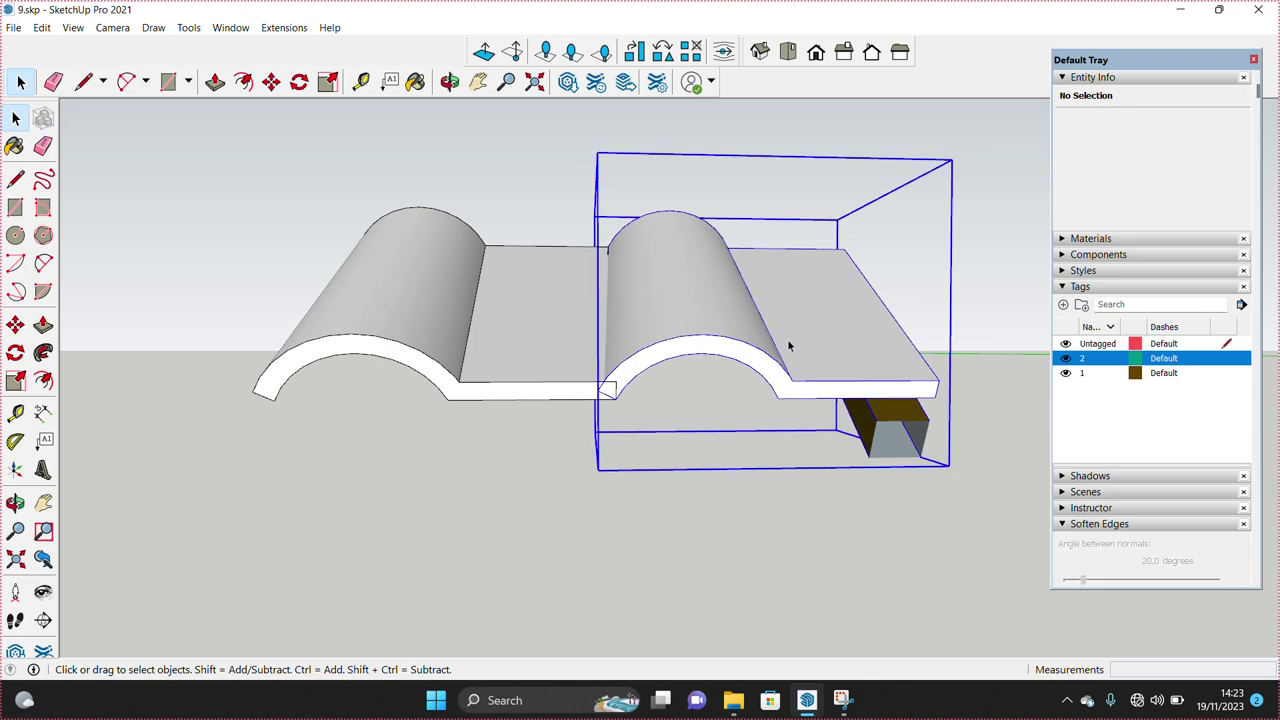
Step: Paint both the right and left tile pieces olive Color E07
{"action": "triple_click", "coordinate": [777, 346]}
{"action": "key", "text": "b"}
{"action": "left_click", "coordinate": [808, 351]}
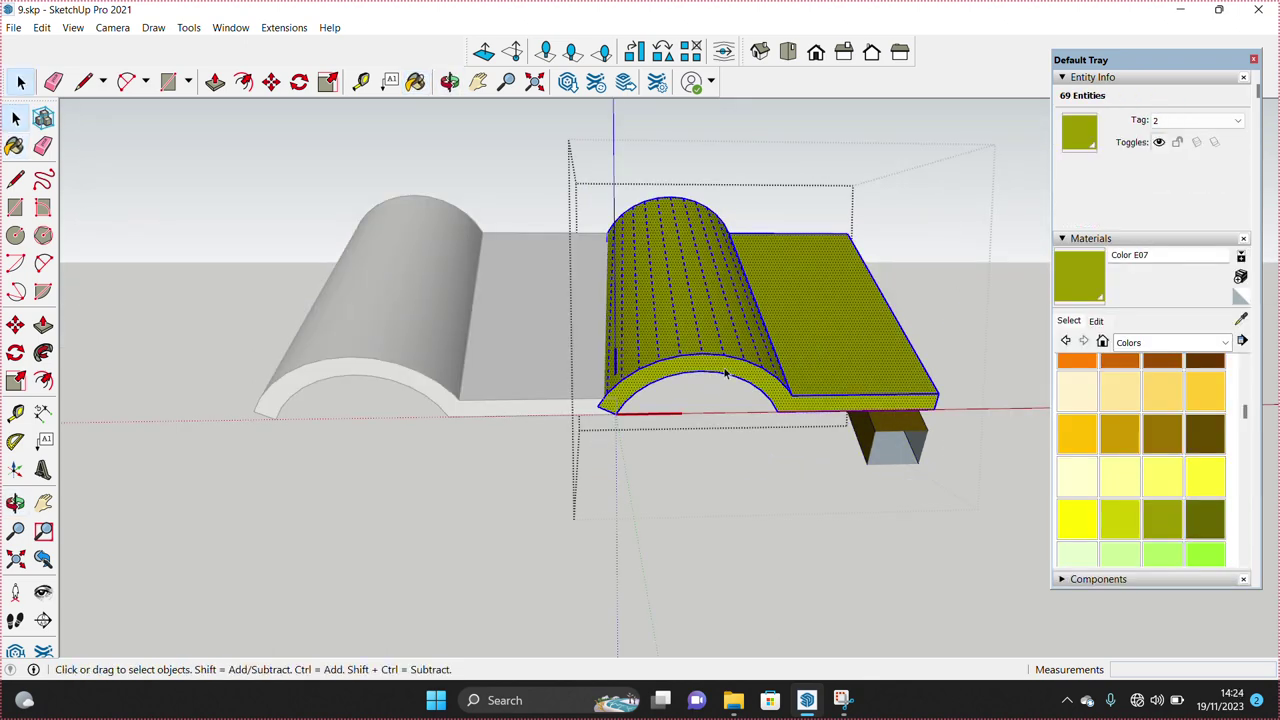
{"action": "key", "text": "space"}
{"action": "triple_click", "coordinate": [525, 366]}
{"action": "key", "text": "b"}
{"action": "left_click", "coordinate": [590, 310]}
{"action": "key", "text": "space"}
{"action": "mouse_move", "coordinate": [520, 323]}
{"action": "middle_mouse_down"}
{"action": "mouse_move", "coordinate": [597, 337]}
{"action": "mouse_move", "coordinate": [828, 294]}
{"action": "mouse_move", "coordinate": [766, 249]}
{"action": "middle_mouse_up"}
Step: Paint the pipe along the roof hip olive Color E07
{"action": "key", "text": "Escape"}
{"action": "scroll", "coordinate": [692, 412], "scroll_direction": "down", "scroll_amount": 5}
{"action": "middle_click_drag", "start_coordinate": [692, 412], "coordinate": [449, 453]}
{"action": "key", "text": "space"}
{"action": "scroll", "coordinate": [449, 453], "scroll_direction": "up", "scroll_amount": 5}
{"action": "scroll", "coordinate": [520, 385], "scroll_direction": "up", "scroll_amount": 2}
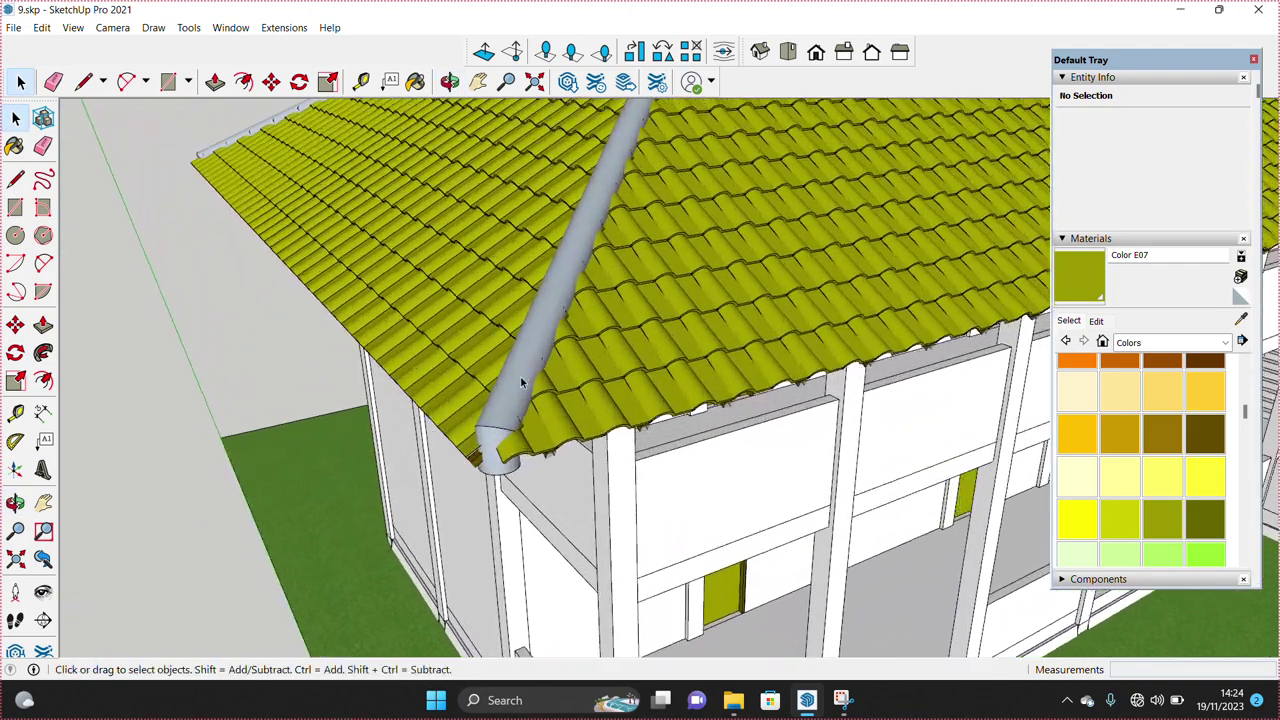
{"action": "triple_click", "coordinate": [520, 385]}
{"action": "left_click", "coordinate": [1080, 275]}
{"action": "left_click", "coordinate": [520, 300]}
{"action": "key", "text": "space"}
{"action": "scroll", "coordinate": [600, 330], "scroll_direction": "down", "scroll_amount": 3}
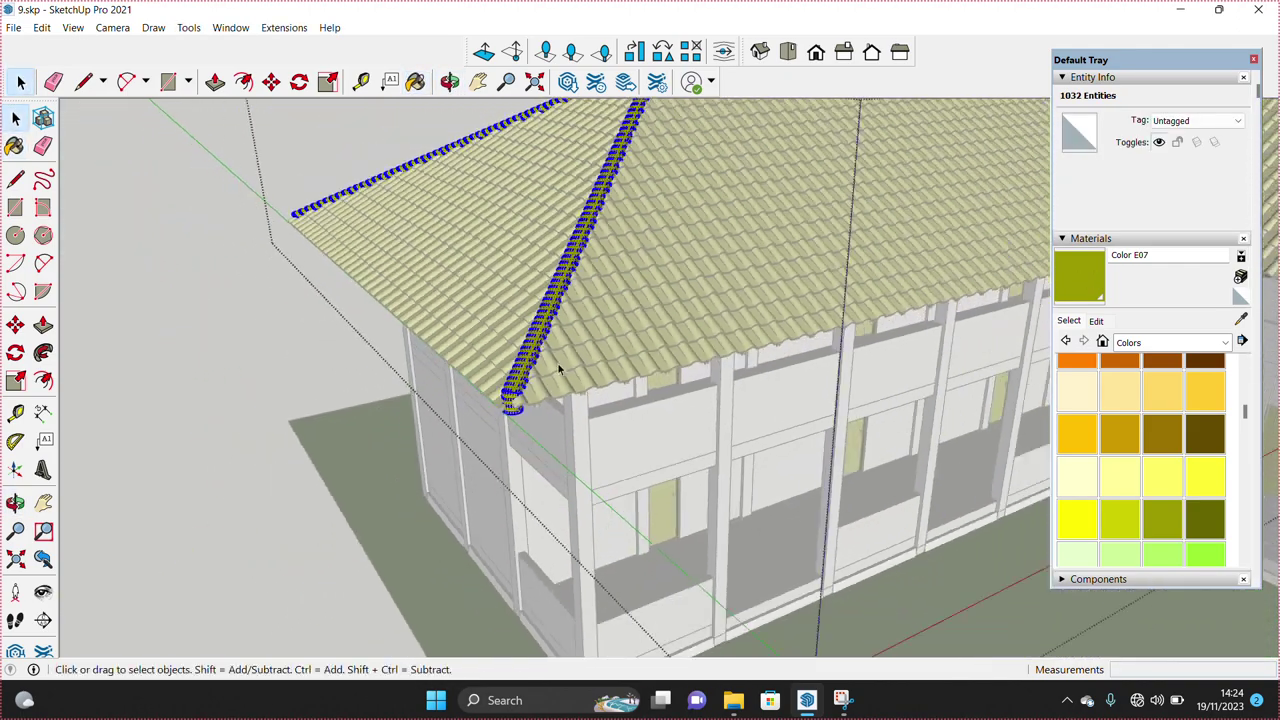
{"action": "middle_click_drag", "start_coordinate": [600, 330], "coordinate": [686, 329]}
Step: Hide tags 2 and 1 to inspect the hip pipe and battens
{"action": "left_click", "coordinate": [1092, 238]}
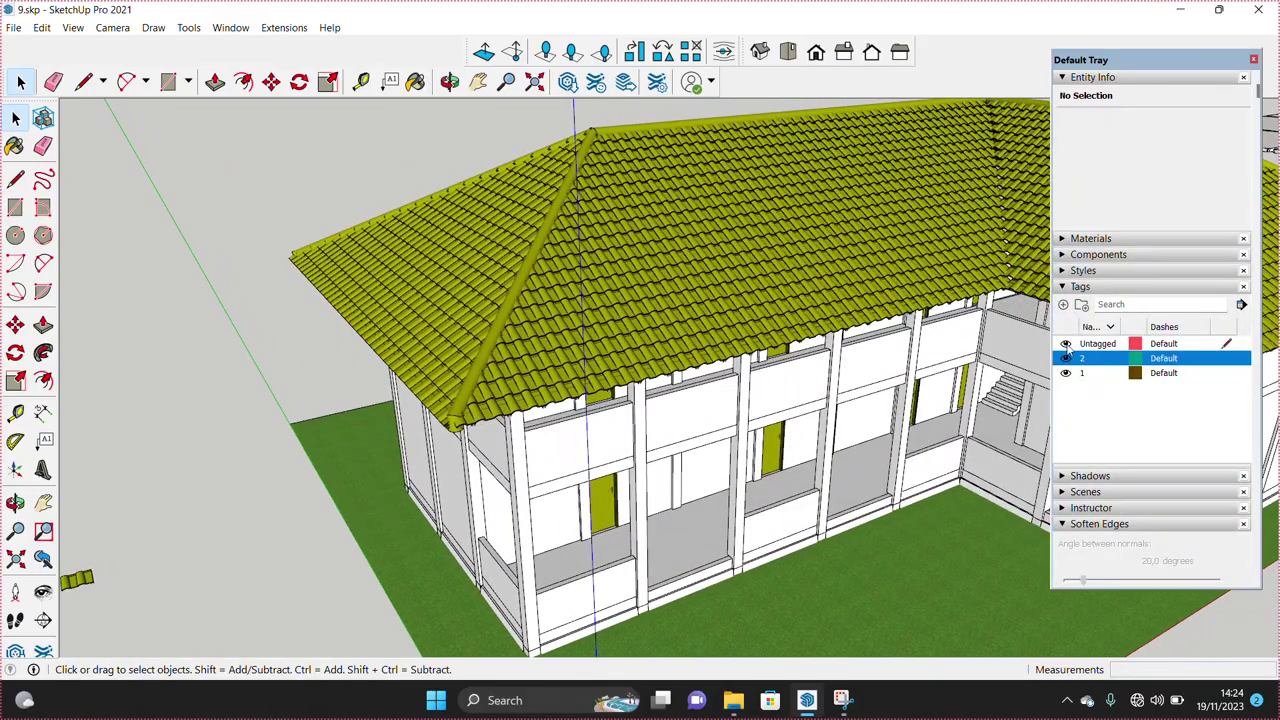
{"action": "left_click", "coordinate": [1066, 358]}
{"action": "left_click", "coordinate": [1066, 372]}
{"action": "scroll", "coordinate": [524, 334], "scroll_direction": "up", "scroll_amount": 2}
{"action": "scroll", "coordinate": [524, 334], "scroll_direction": "up", "scroll_amount": 2}
{"action": "mouse_move", "coordinate": [524, 334]}
{"action": "middle_mouse_down"}
{"action": "mouse_move", "coordinate": [775, 398]}
{"action": "mouse_move", "coordinate": [597, 420]}
{"action": "mouse_move", "coordinate": [760, 400]}
{"action": "middle_mouse_up"}
Step: Toggle tags 1 and 2 back on, then hide tag 2 to expose the brown batten grid
{"action": "left_click", "coordinate": [1066, 372]}
{"action": "left_click", "coordinate": [1066, 358]}
{"action": "left_click", "coordinate": [1066, 358]}
{"action": "left_click", "coordinate": [1066, 372]}
{"action": "left_click", "coordinate": [1066, 372]}
{"action": "left_click", "coordinate": [1066, 358]}
{"action": "mouse_move", "coordinate": [700, 380]}
{"action": "middle_mouse_down"}
{"action": "mouse_move", "coordinate": [740, 385]}
{"action": "mouse_move", "coordinate": [600, 423]}
{"action": "mouse_move", "coordinate": [787, 355]}
{"action": "middle_mouse_up"}
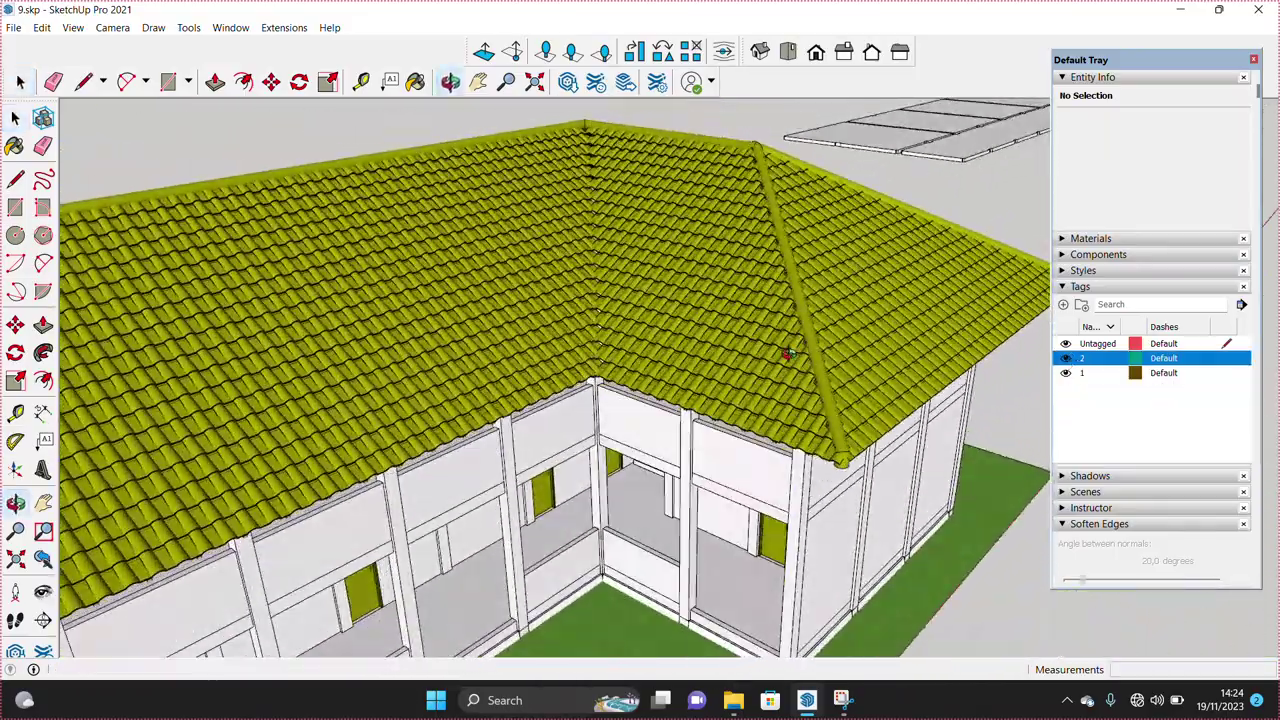
{"action": "left_click", "coordinate": [1066, 358]}
{"action": "mouse_move", "coordinate": [700, 400]}
{"action": "middle_mouse_down"}
{"action": "mouse_move", "coordinate": [600, 380]}
{"action": "mouse_move", "coordinate": [843, 412]}
{"action": "mouse_move", "coordinate": [280, 423]}
{"action": "mouse_move", "coordinate": [529, 380]}
{"action": "mouse_move", "coordinate": [877, 345]}
{"action": "middle_mouse_up"}
{"action": "middle_click_drag", "start_coordinate": [726, 343], "coordinate": [647, 346]}
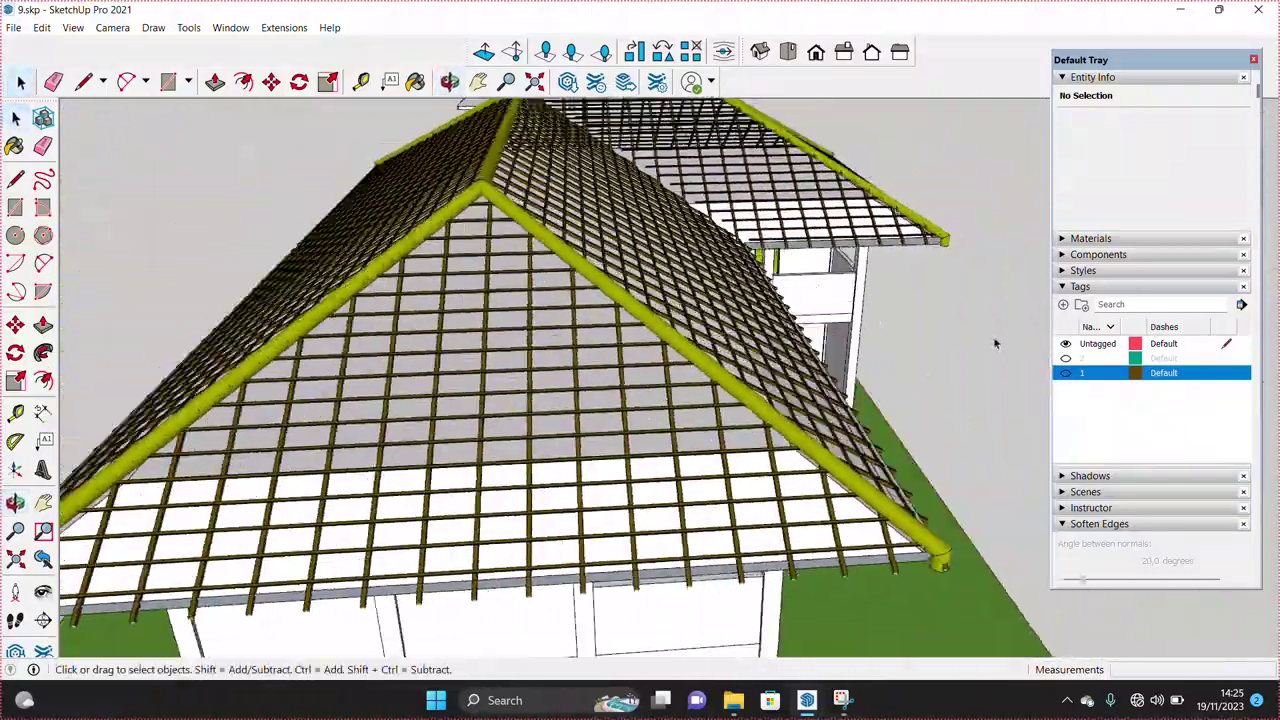